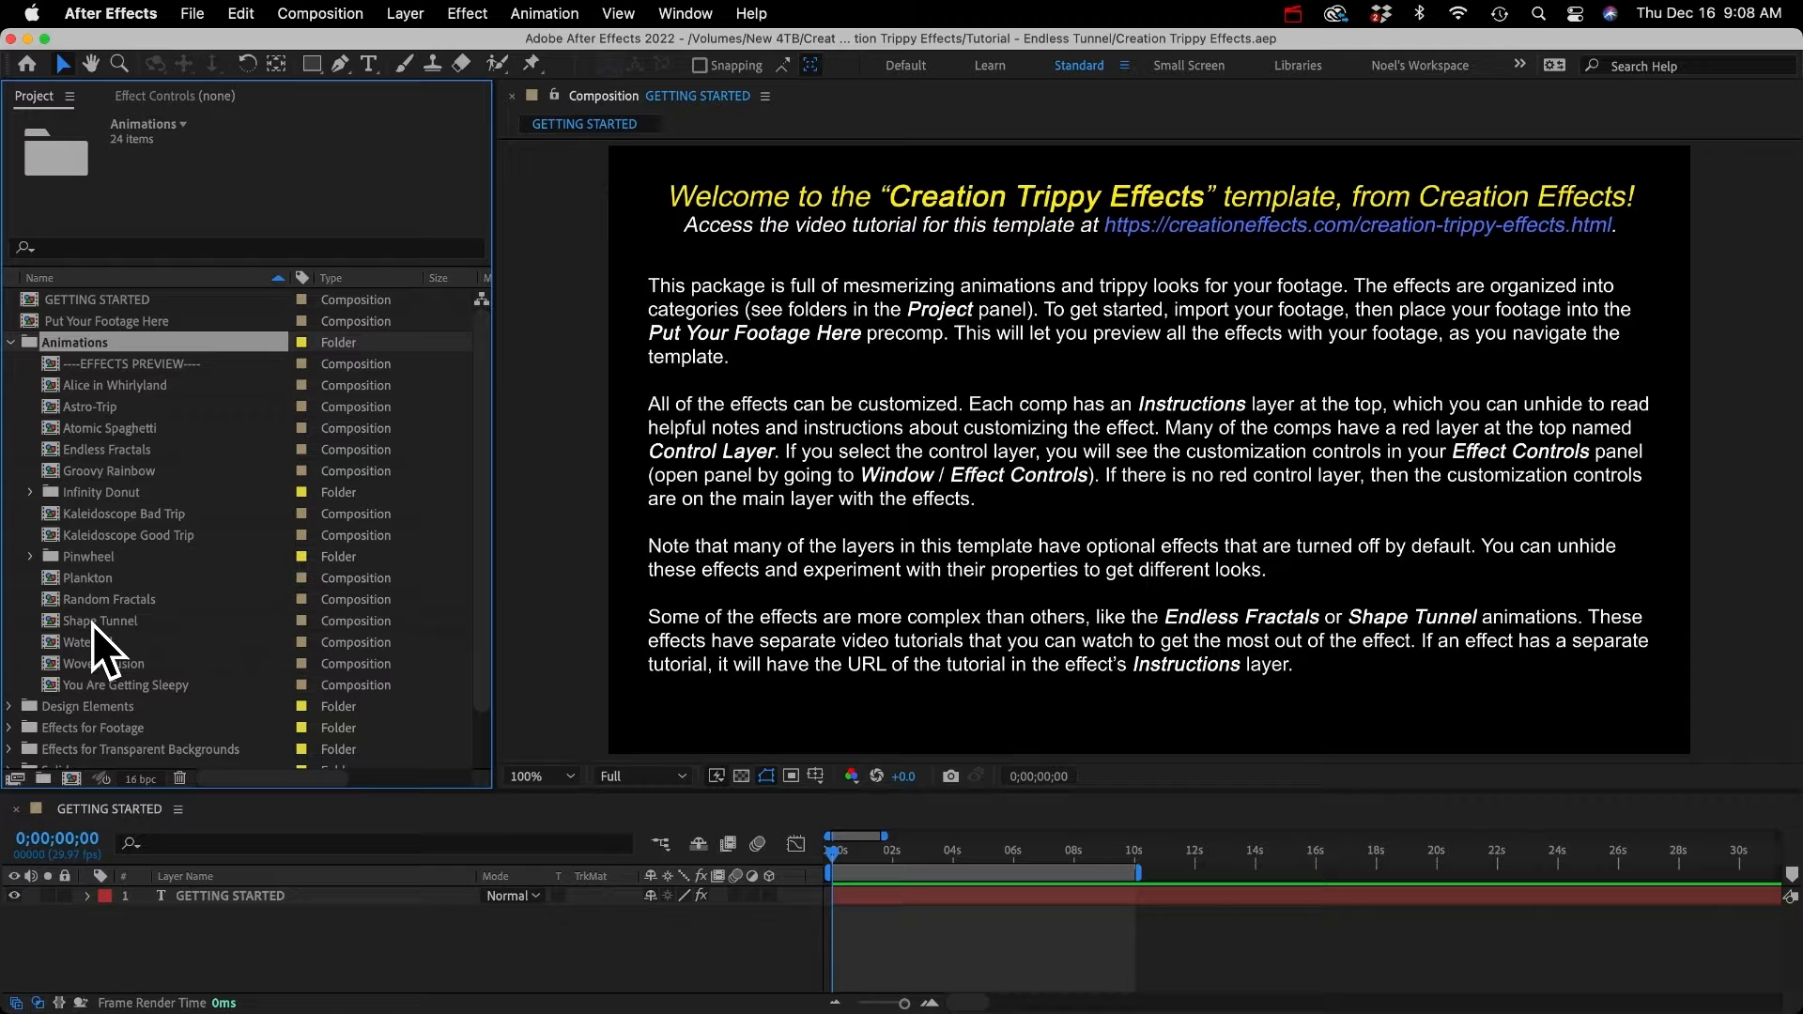
Step: Open the Shape Tunnel composition from the Animations folder and preview its animation
{"action": "left_click", "coordinate": [92, 623]}
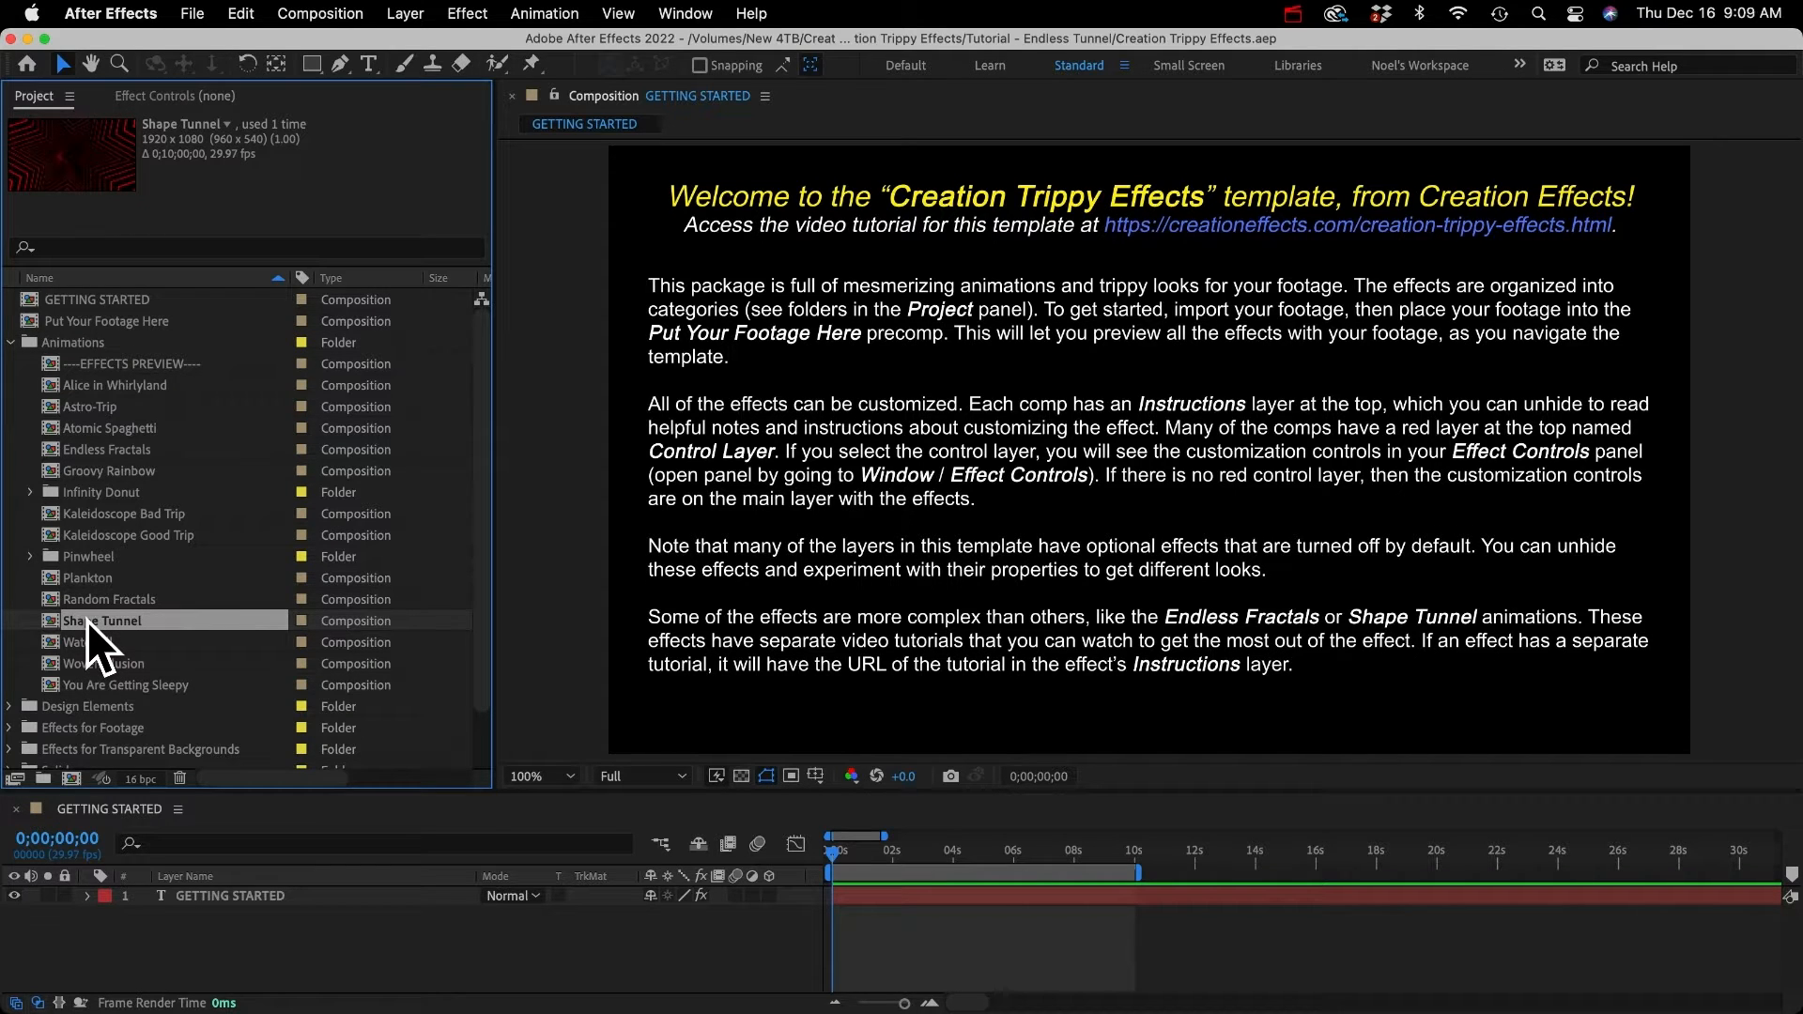
{"action": "double_click", "coordinate": [86, 621]}
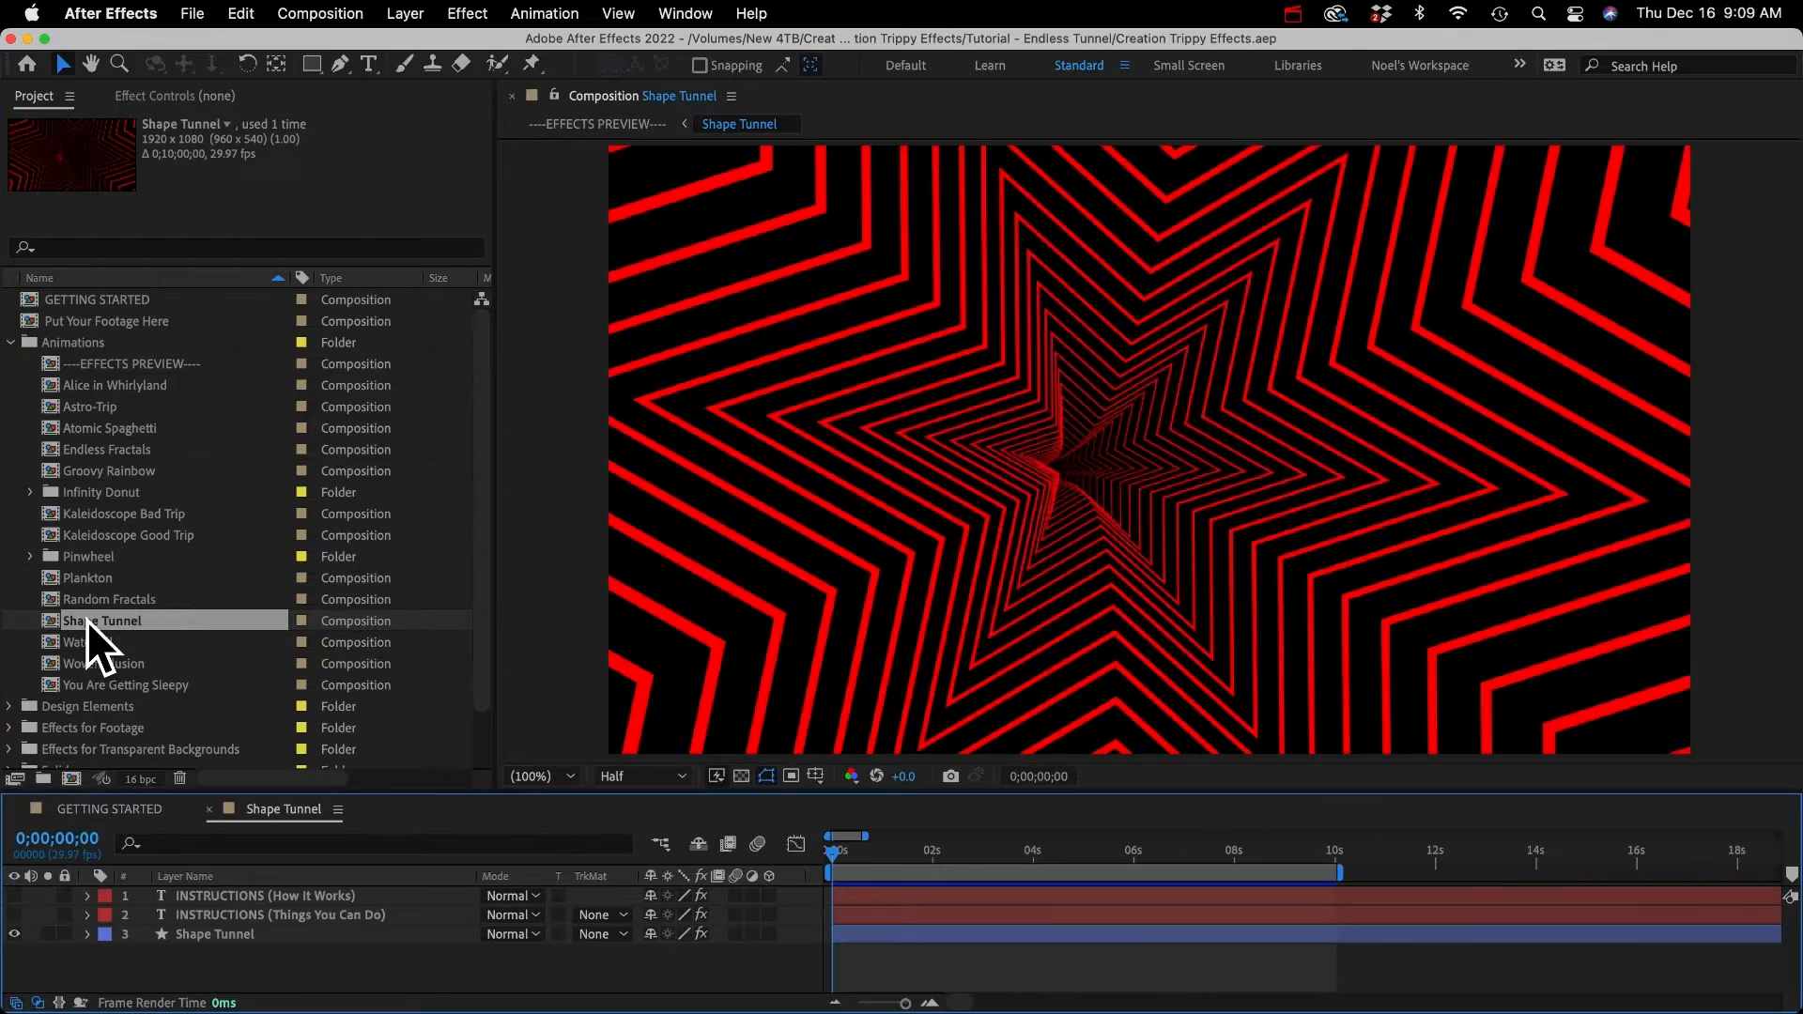
{"action": "key", "text": "KP_0"}
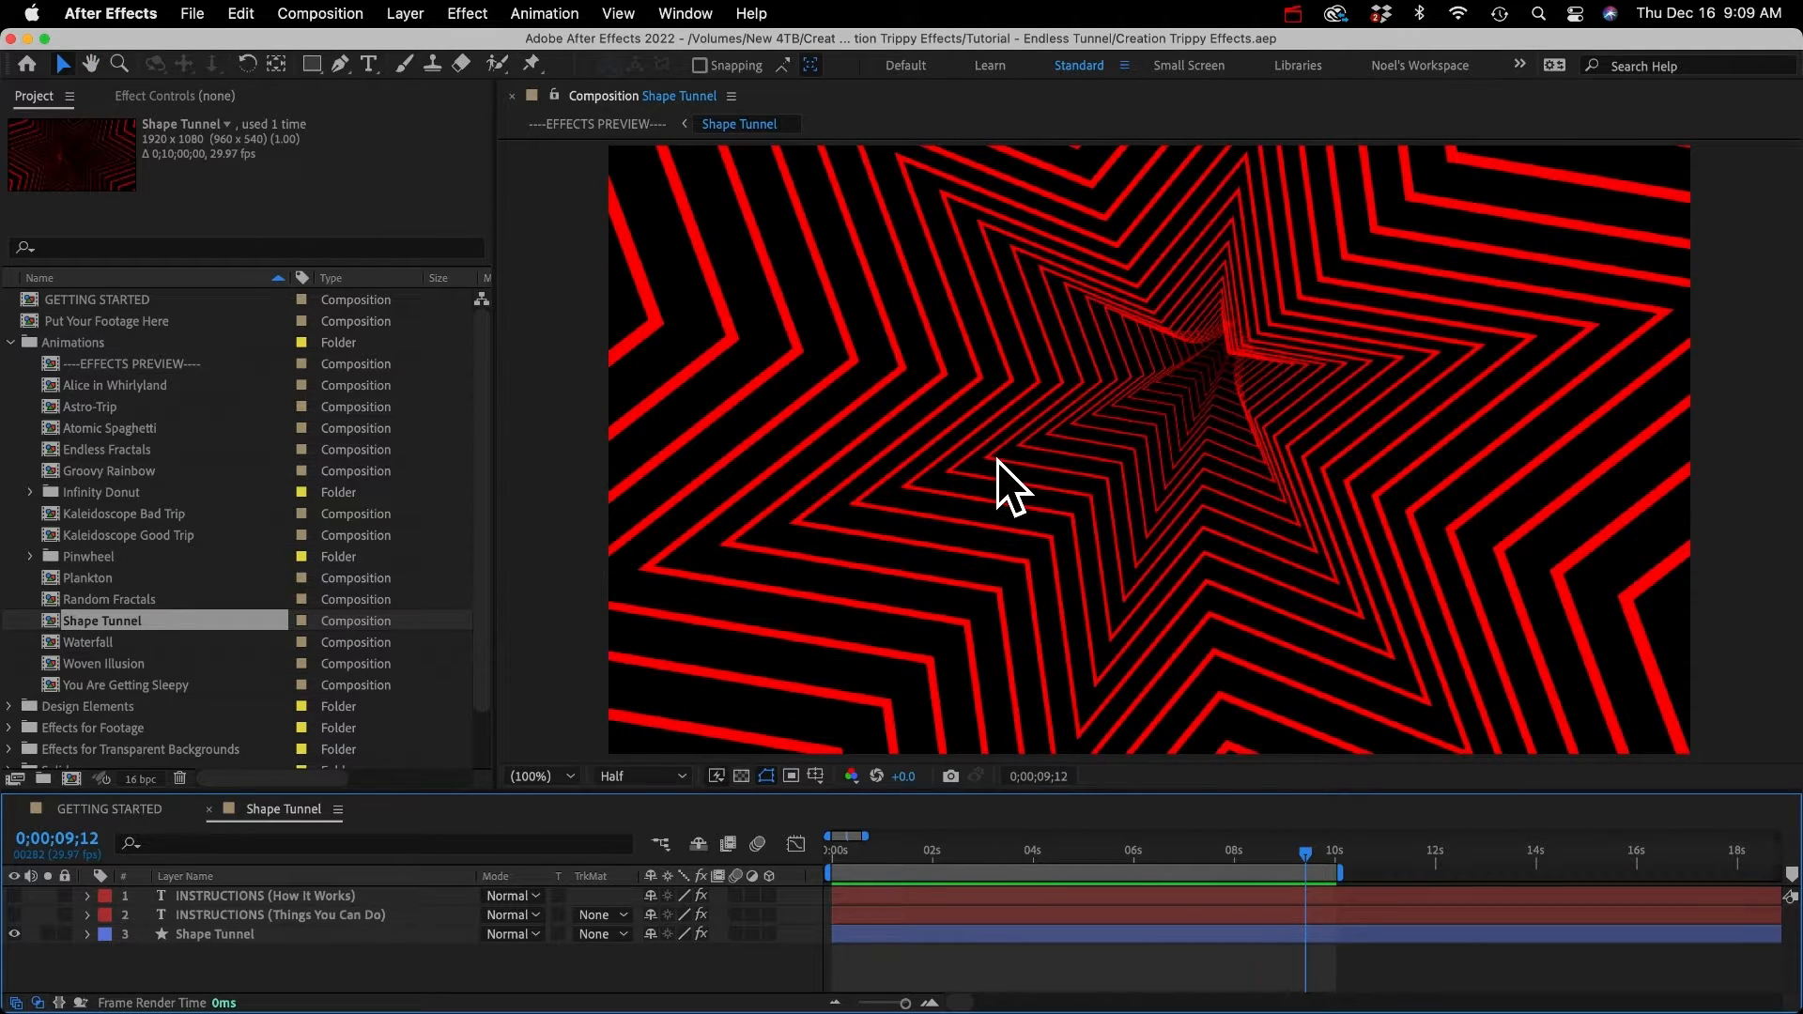
Step: Show the INSTRUCTIONS (How It Works) layer to read its notes on the tunnel effect, and hide it again
{"action": "left_click", "coordinate": [223, 896]}
{"action": "left_click", "coordinate": [15, 896]}
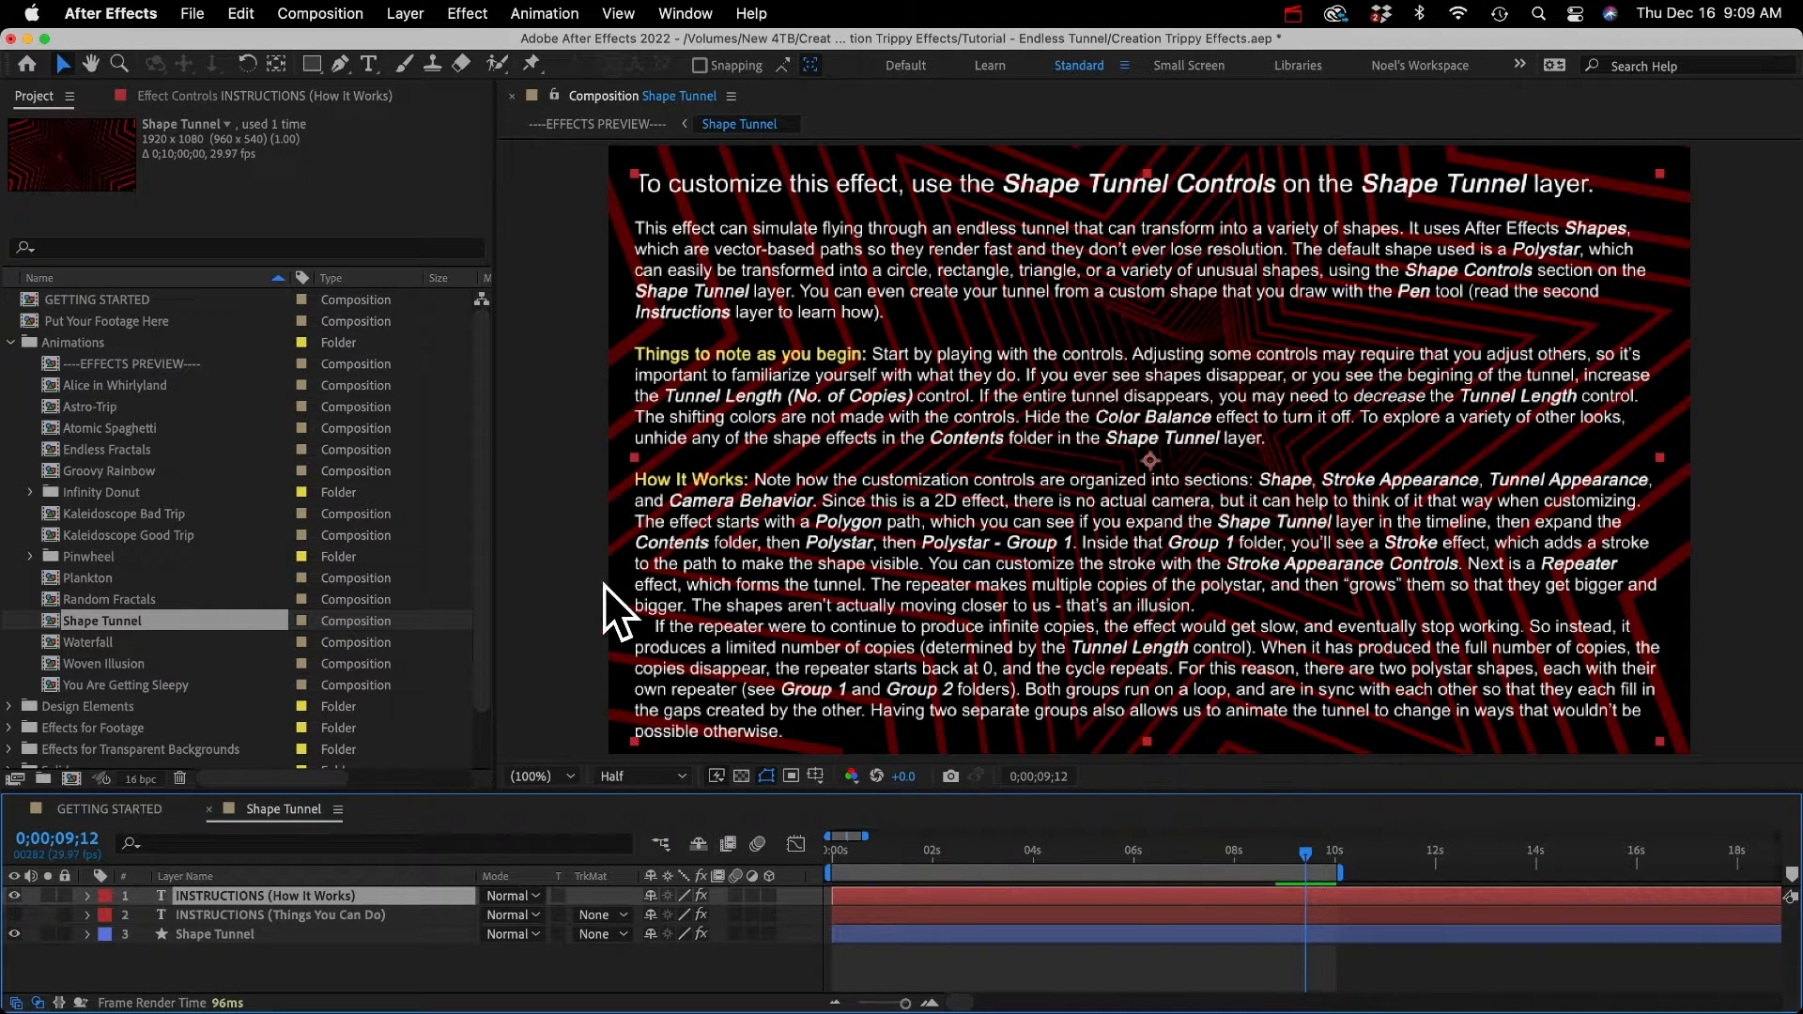
{"action": "left_click", "coordinate": [14, 896]}
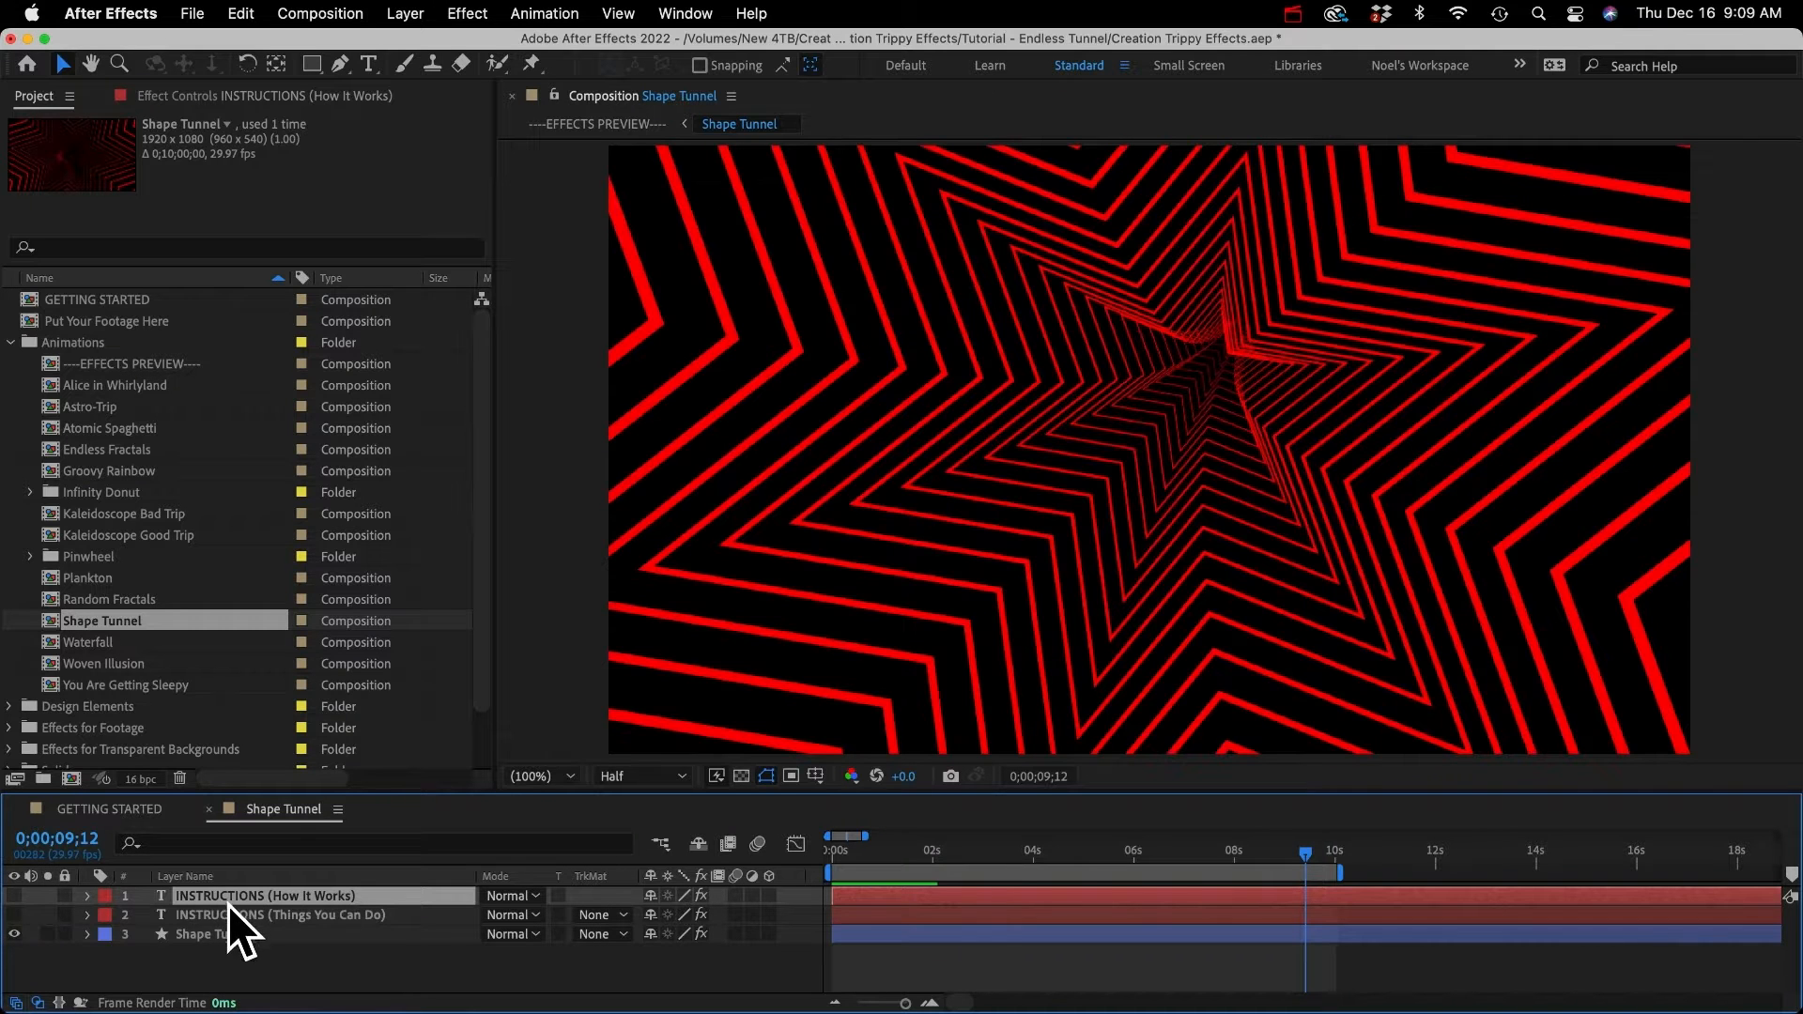
{"action": "left_click", "coordinate": [231, 915]}
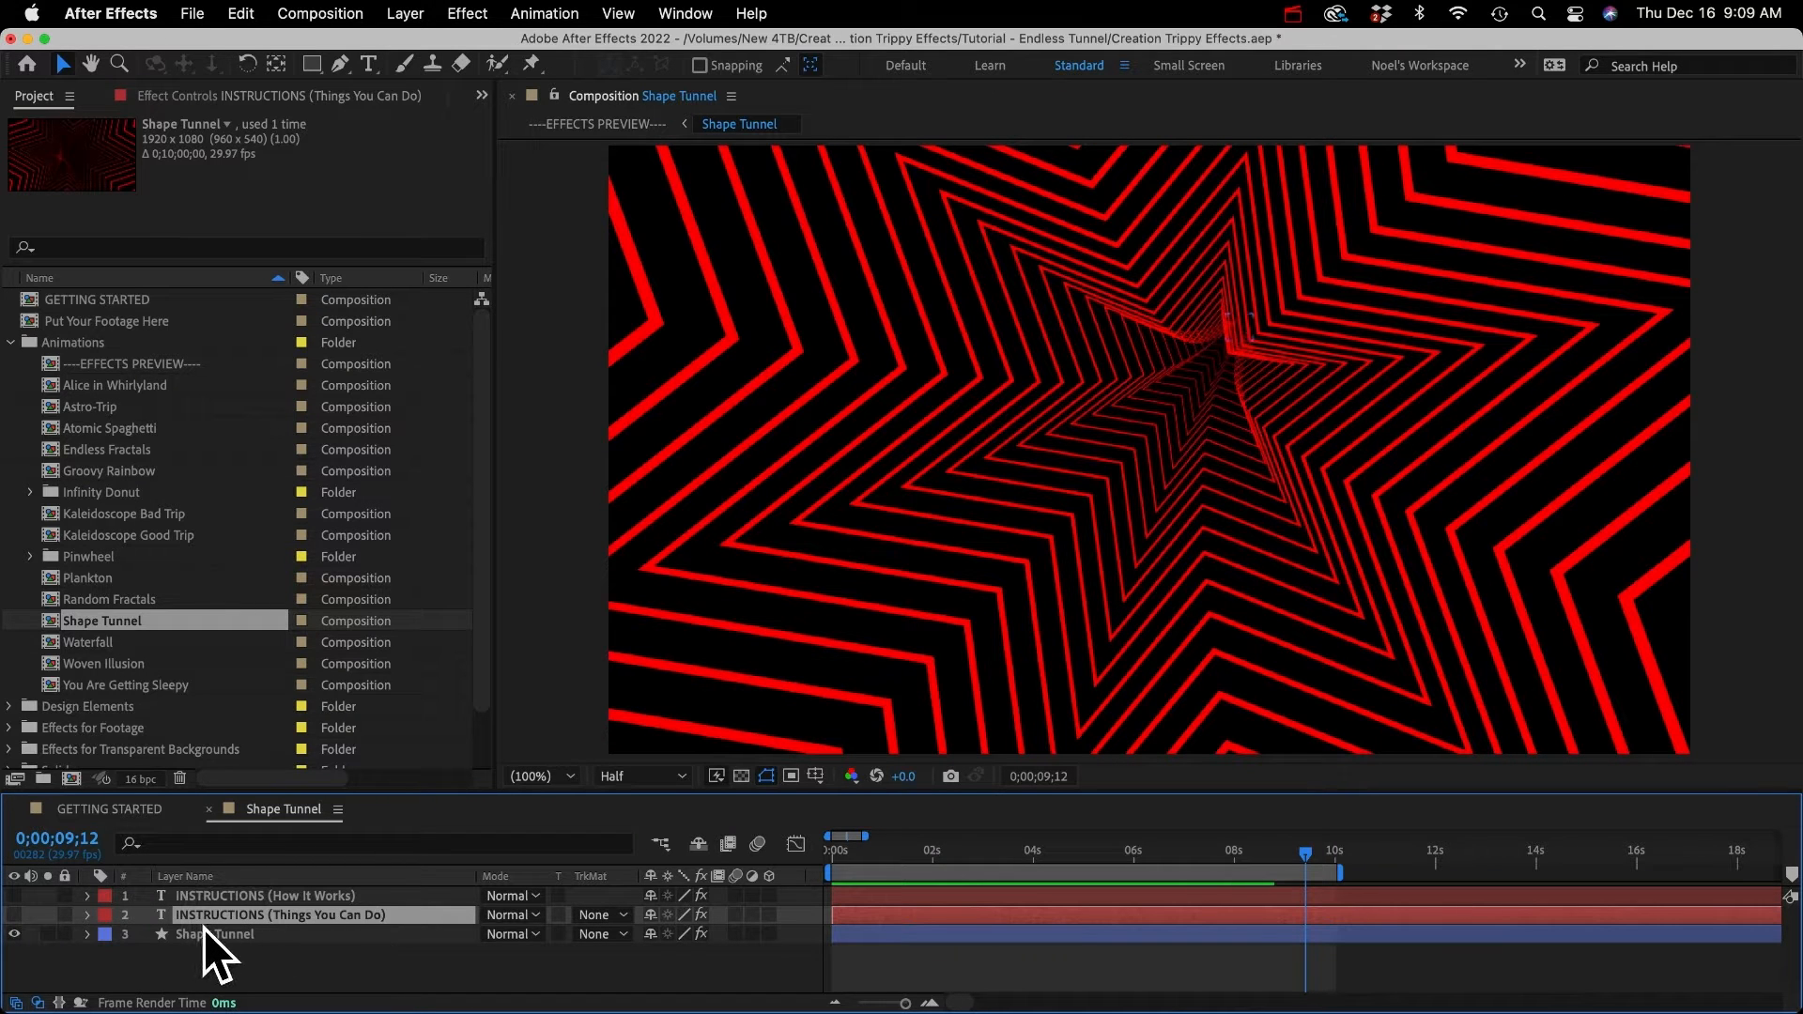
Step: Select the Shape Tunnel layer and display its effect controls
{"action": "left_click", "coordinate": [209, 933]}
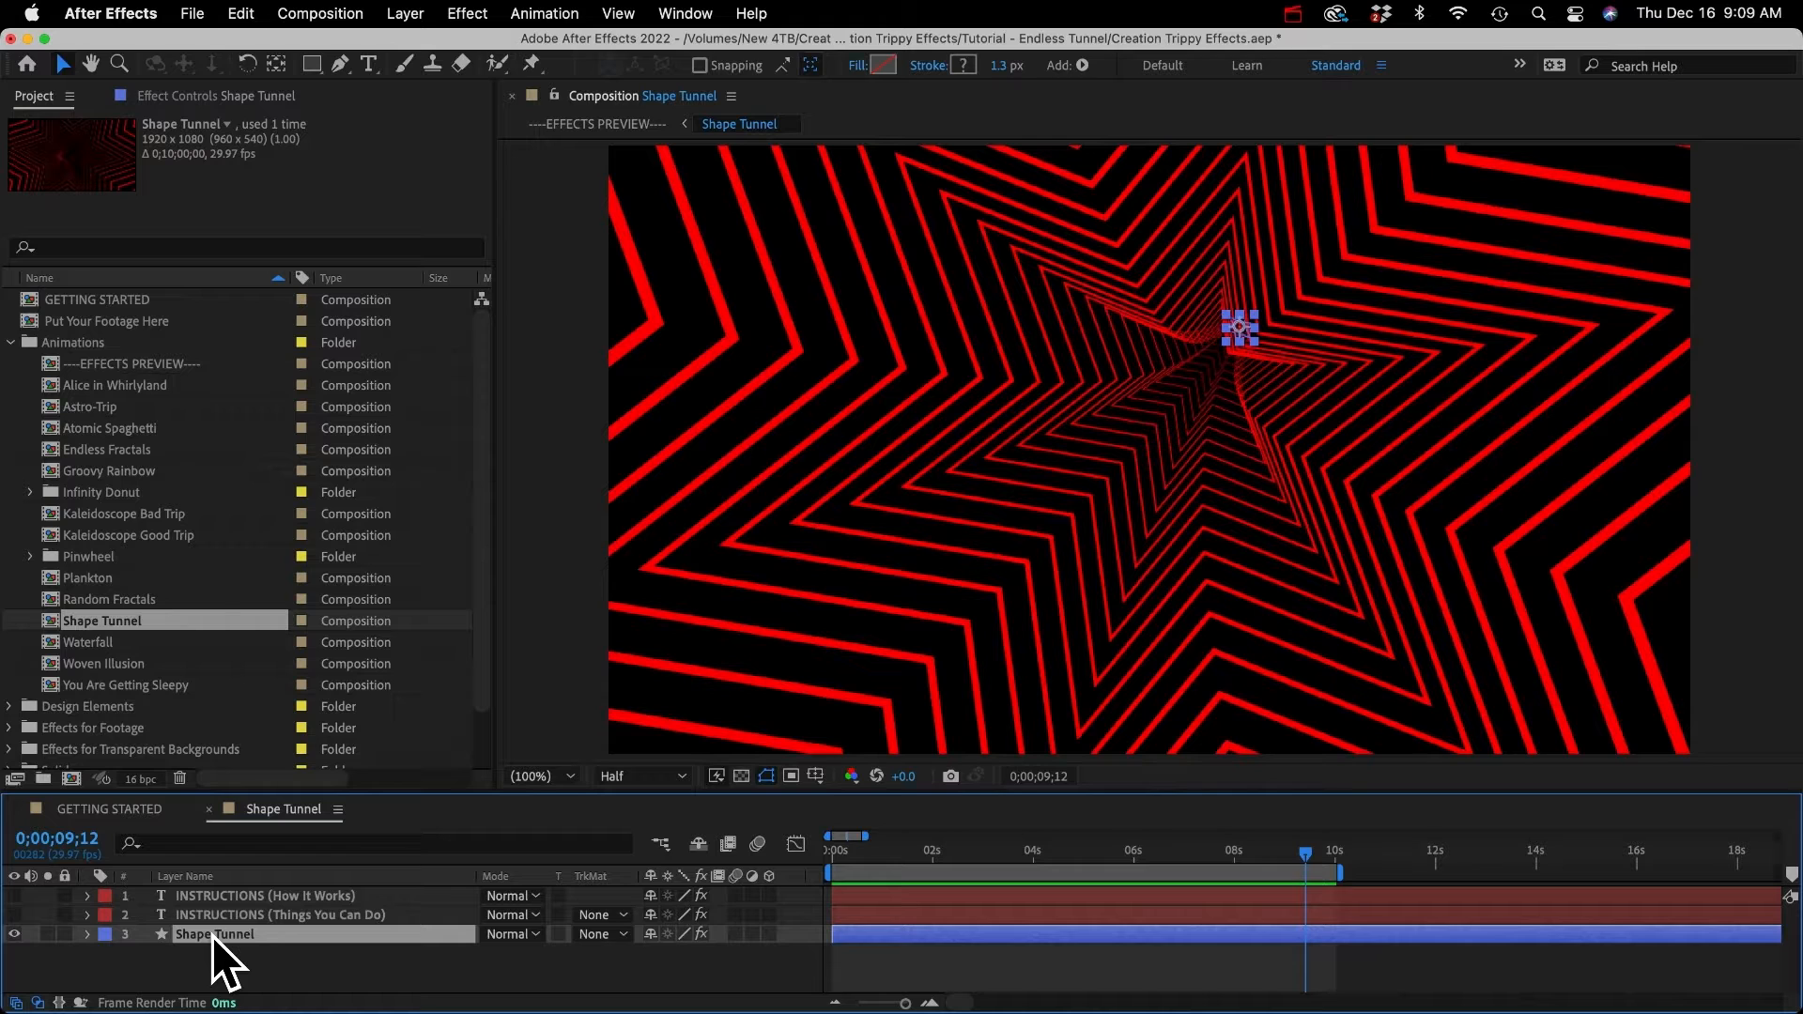
{"action": "left_click", "coordinate": [187, 92]}
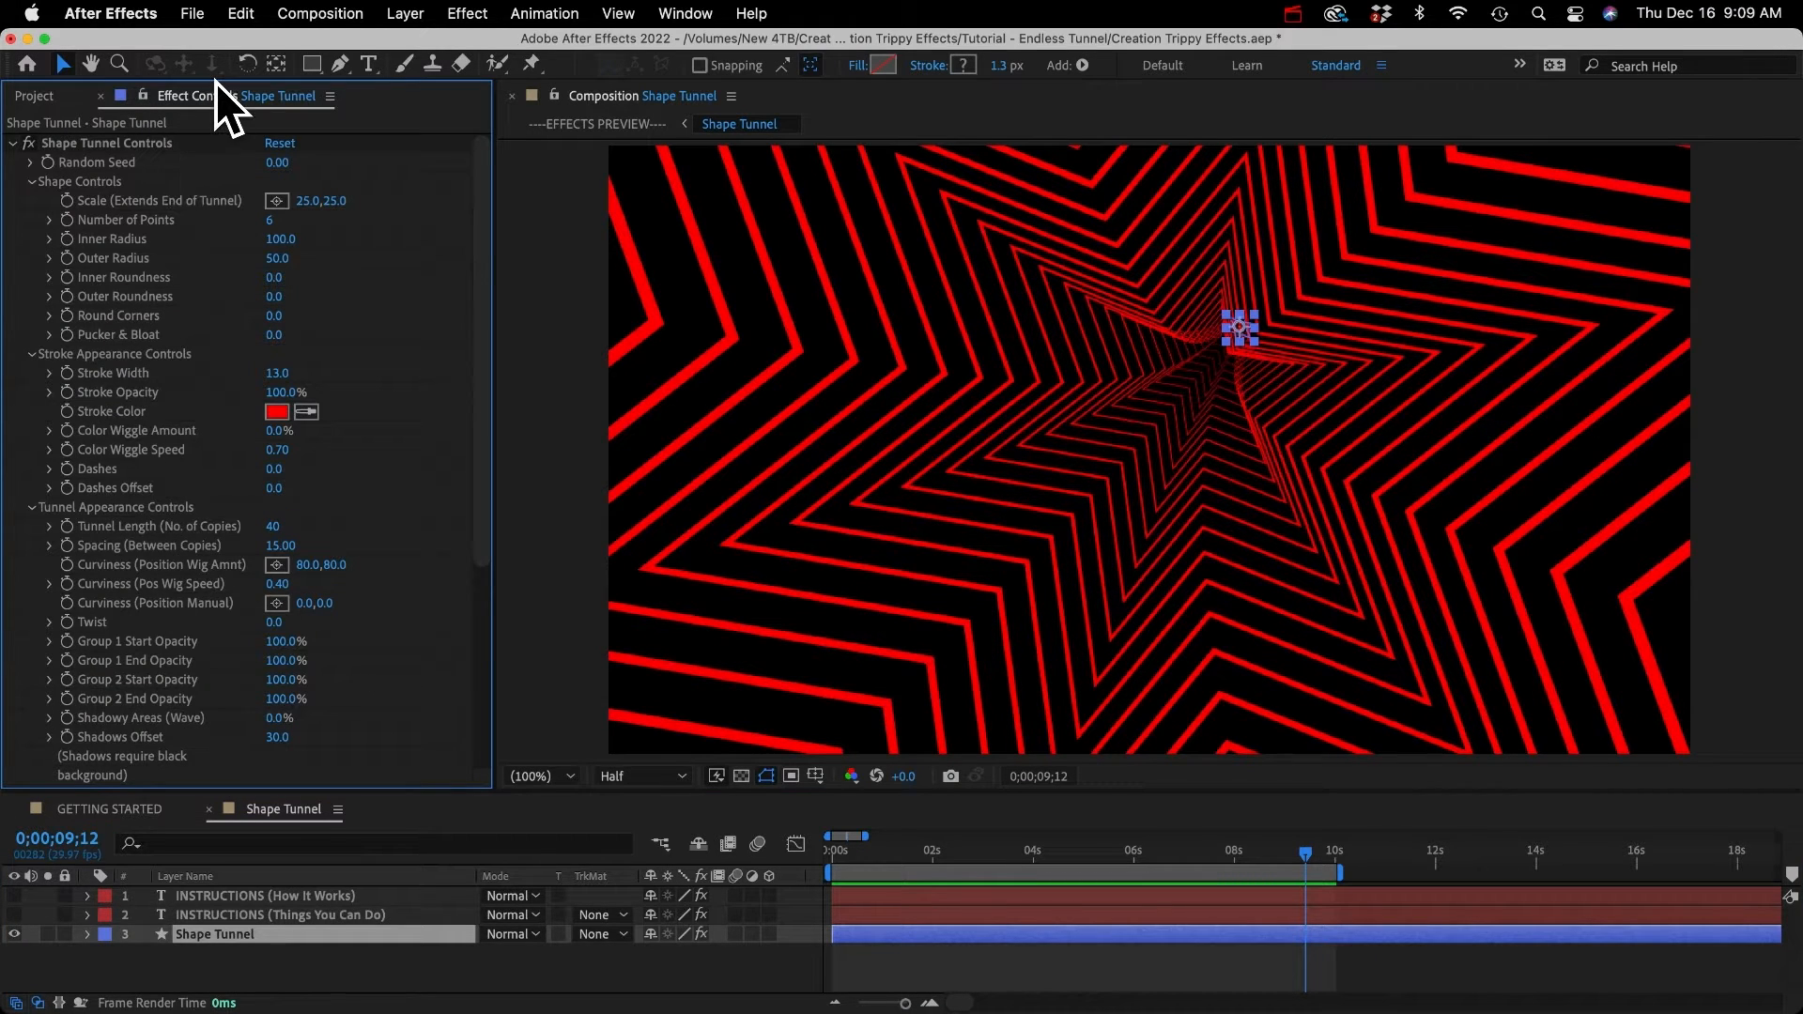
{"action": "left_click", "coordinate": [693, 13]}
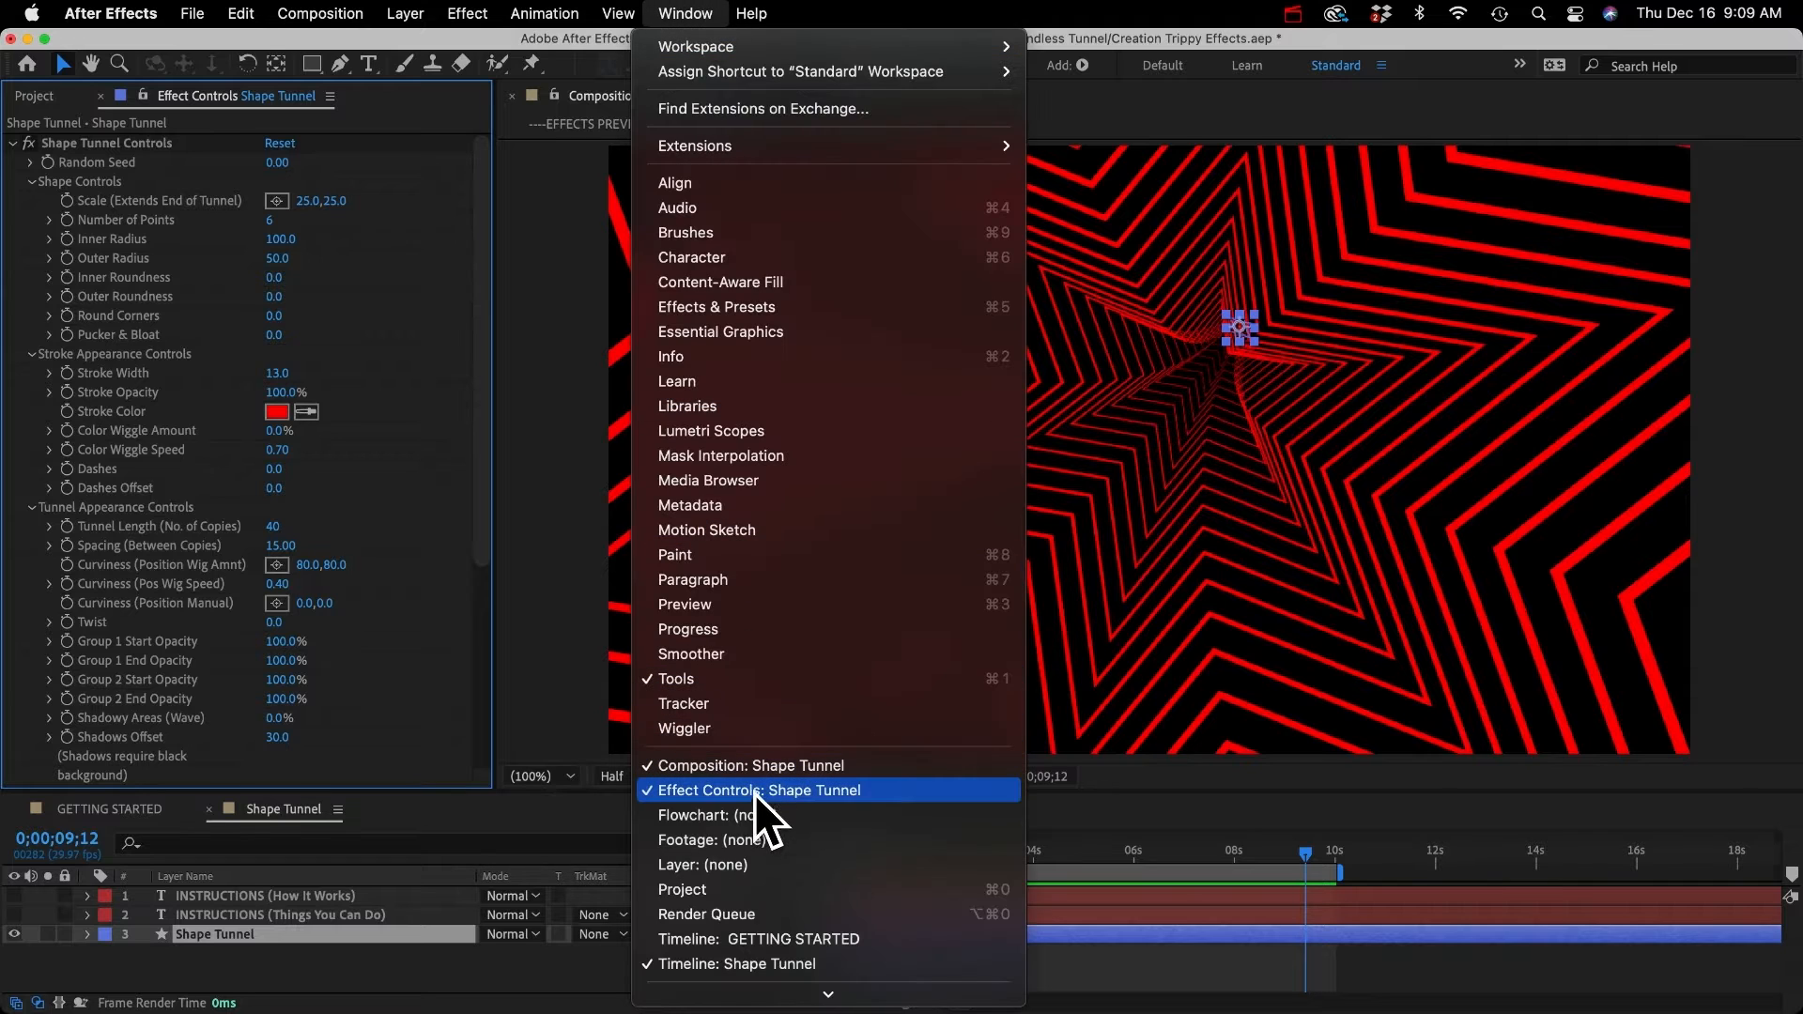
{"action": "left_click", "coordinate": [124, 490]}
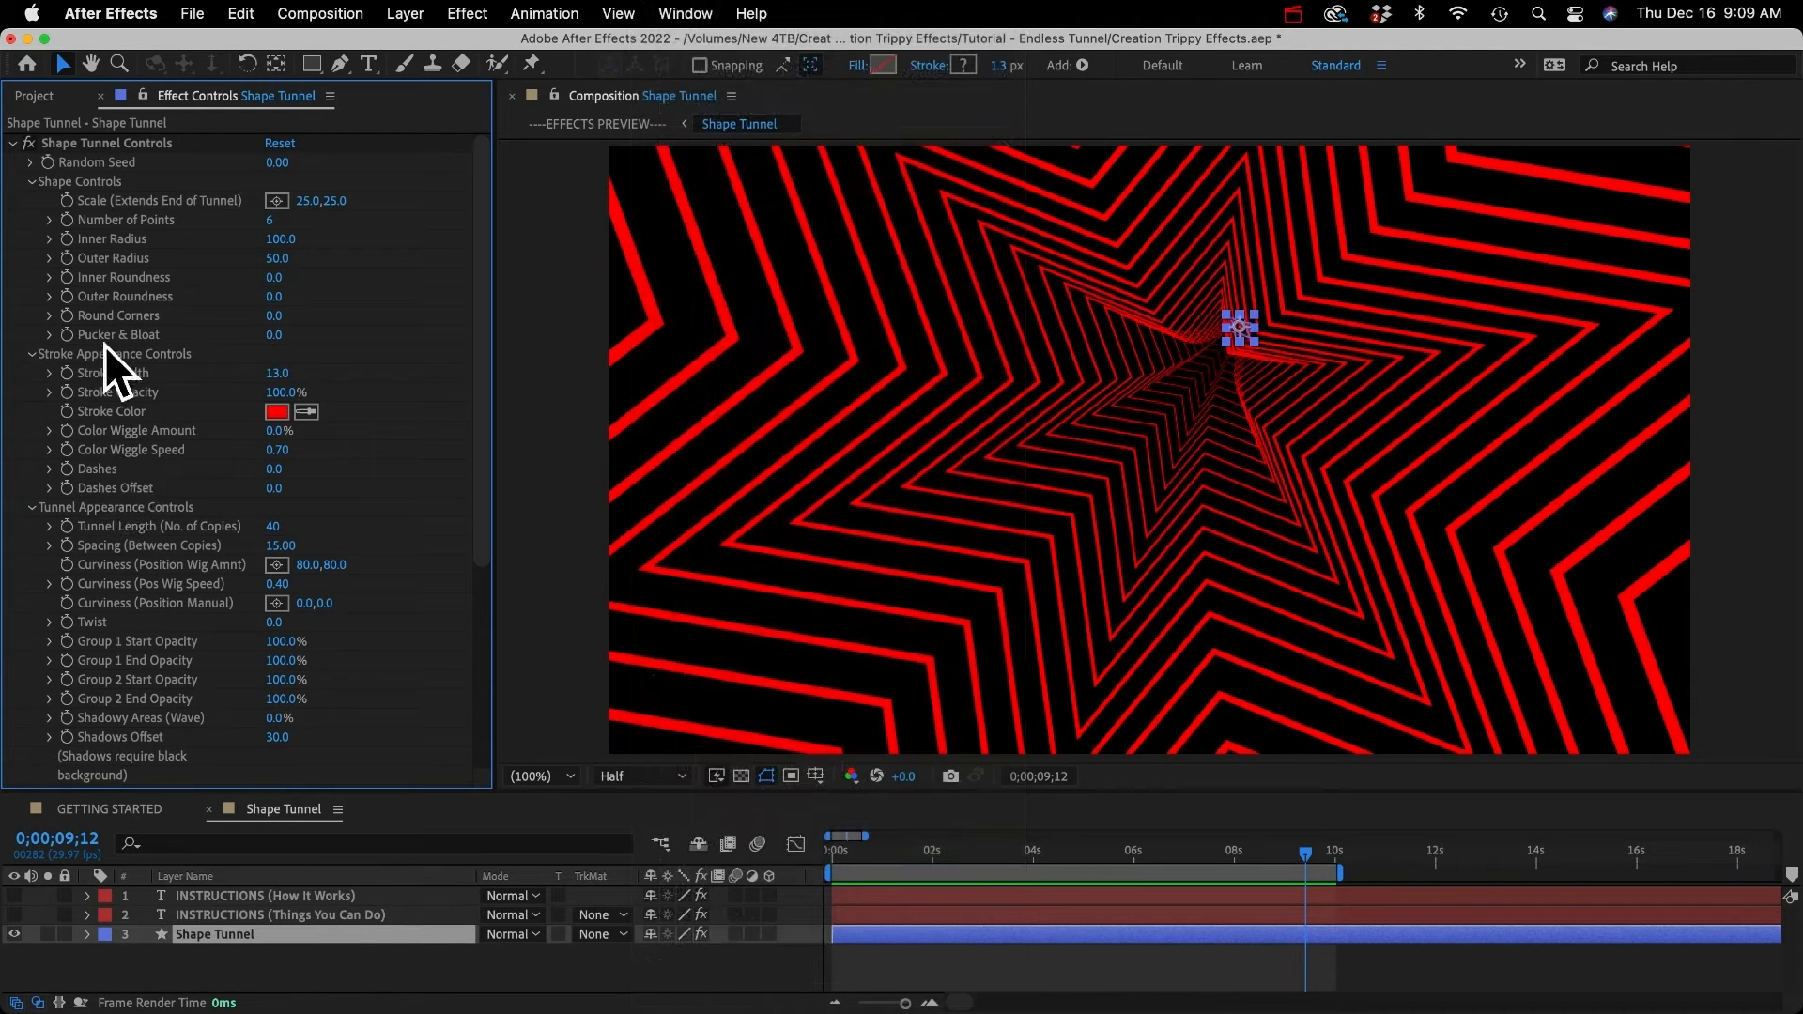
Step: Look through the Shape Tunnel Controls sections for shape, stroke, tunnel appearance and camera behavior, and the optional effects below them
{"action": "left_click", "coordinate": [83, 142]}
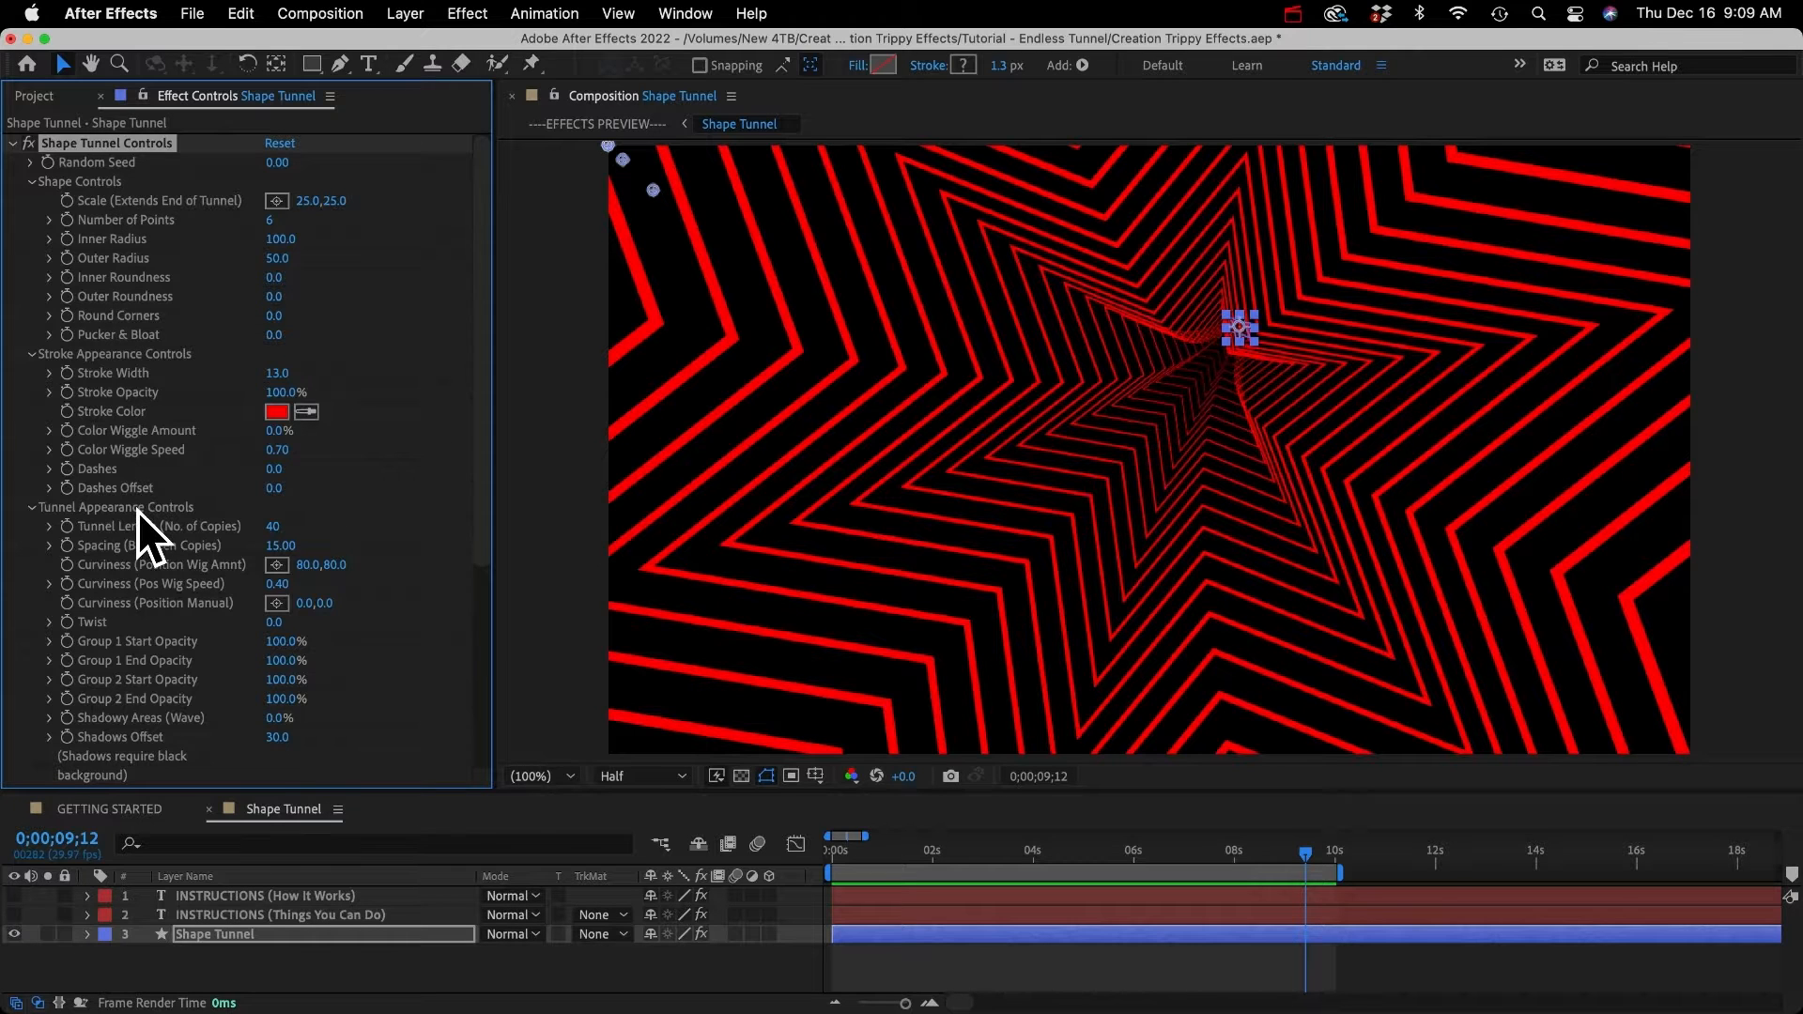
{"action": "scroll", "coordinate": [137, 511], "scroll_direction": "down", "scroll_amount": 5}
{"action": "scroll", "coordinate": [137, 510], "scroll_direction": "up", "scroll_amount": 5}
{"action": "scroll", "coordinate": [126, 513], "scroll_direction": "down", "scroll_amount": 5}
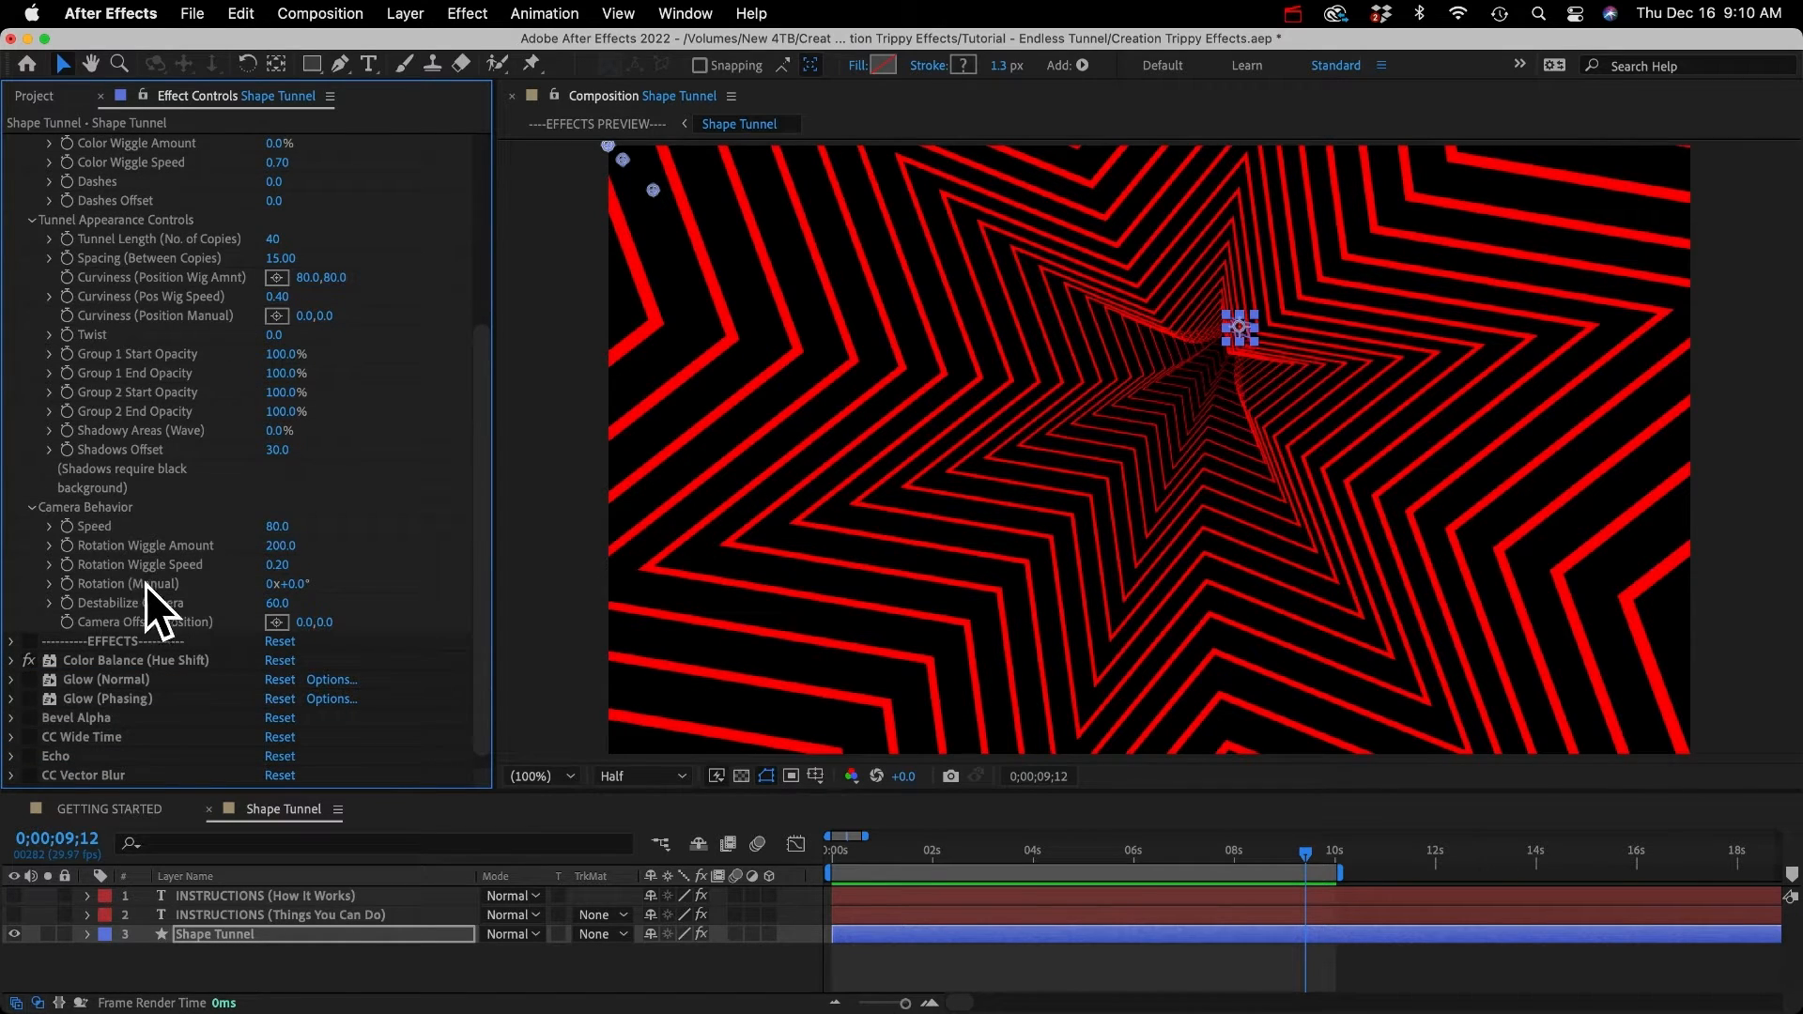
{"action": "scroll", "coordinate": [147, 596], "scroll_direction": "down", "scroll_amount": 1}
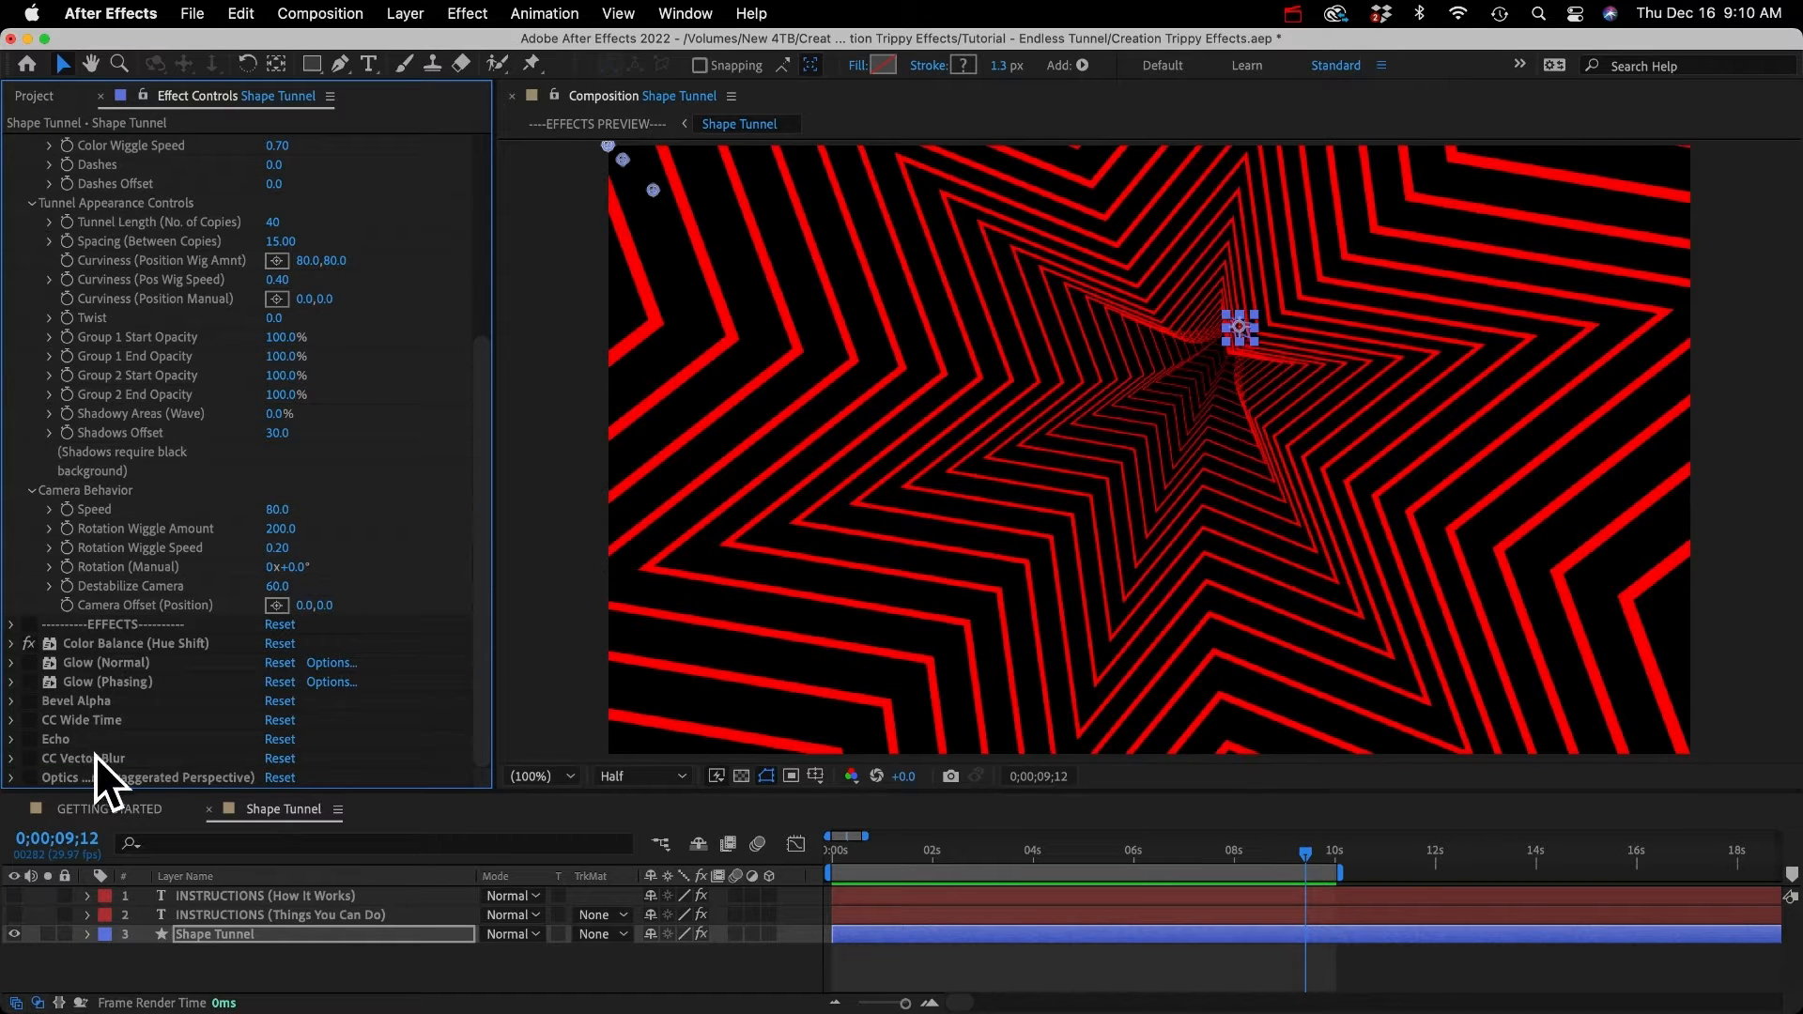
{"action": "scroll", "coordinate": [148, 404], "scroll_direction": "up", "scroll_amount": 10}
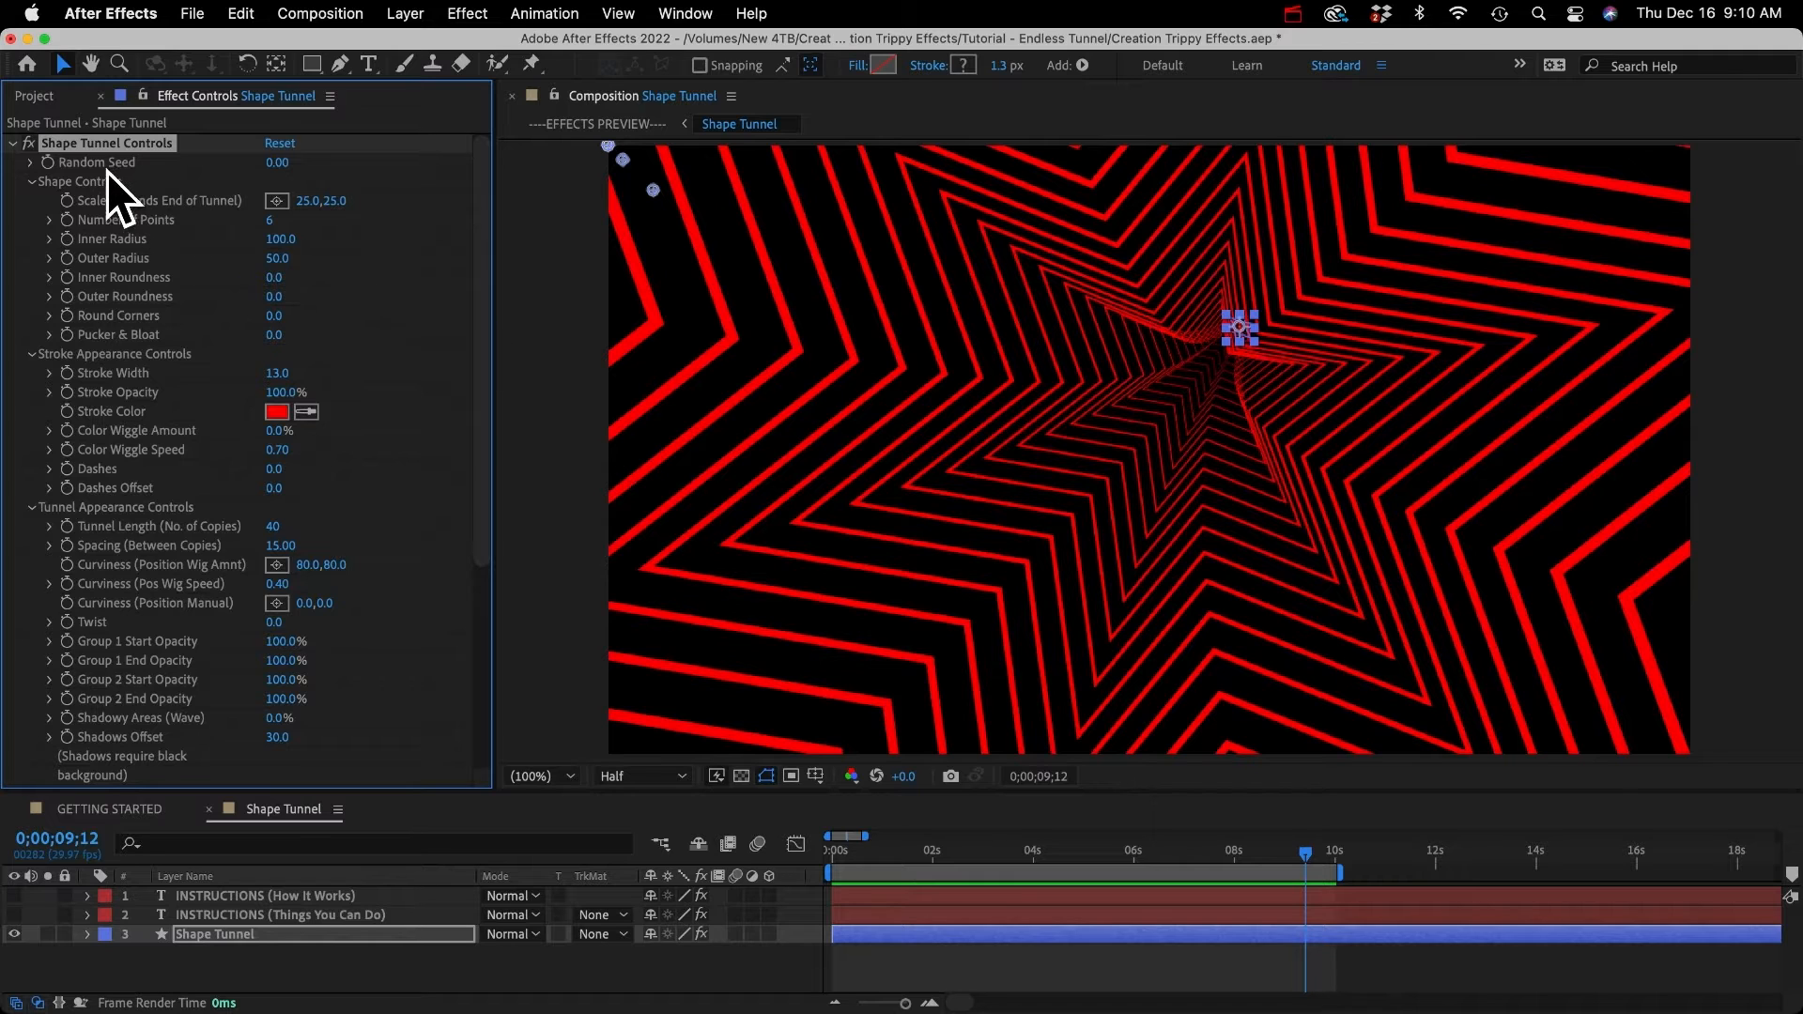
Step: Set the tunnel's Random Seed to 12 and preview the changed camera motion
{"action": "left_click_drag", "start_coordinate": [282, 163], "coordinate": [291, 165]}
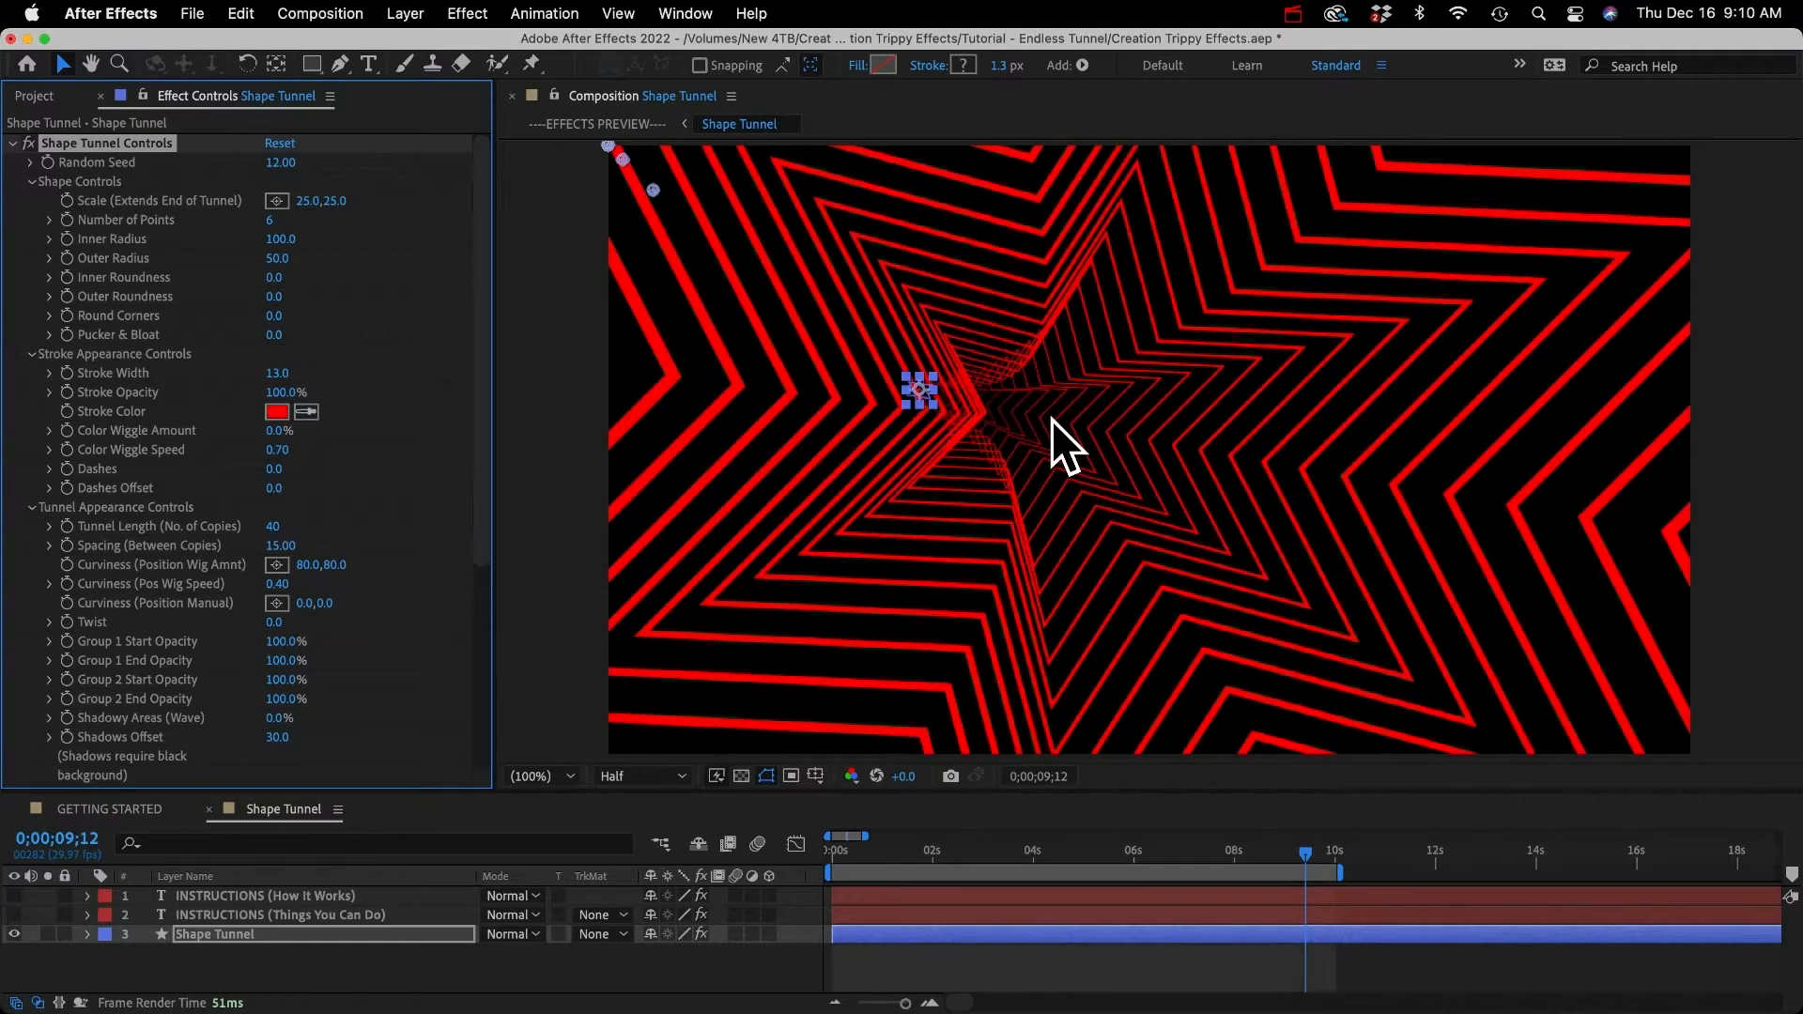
{"action": "key", "text": "space"}
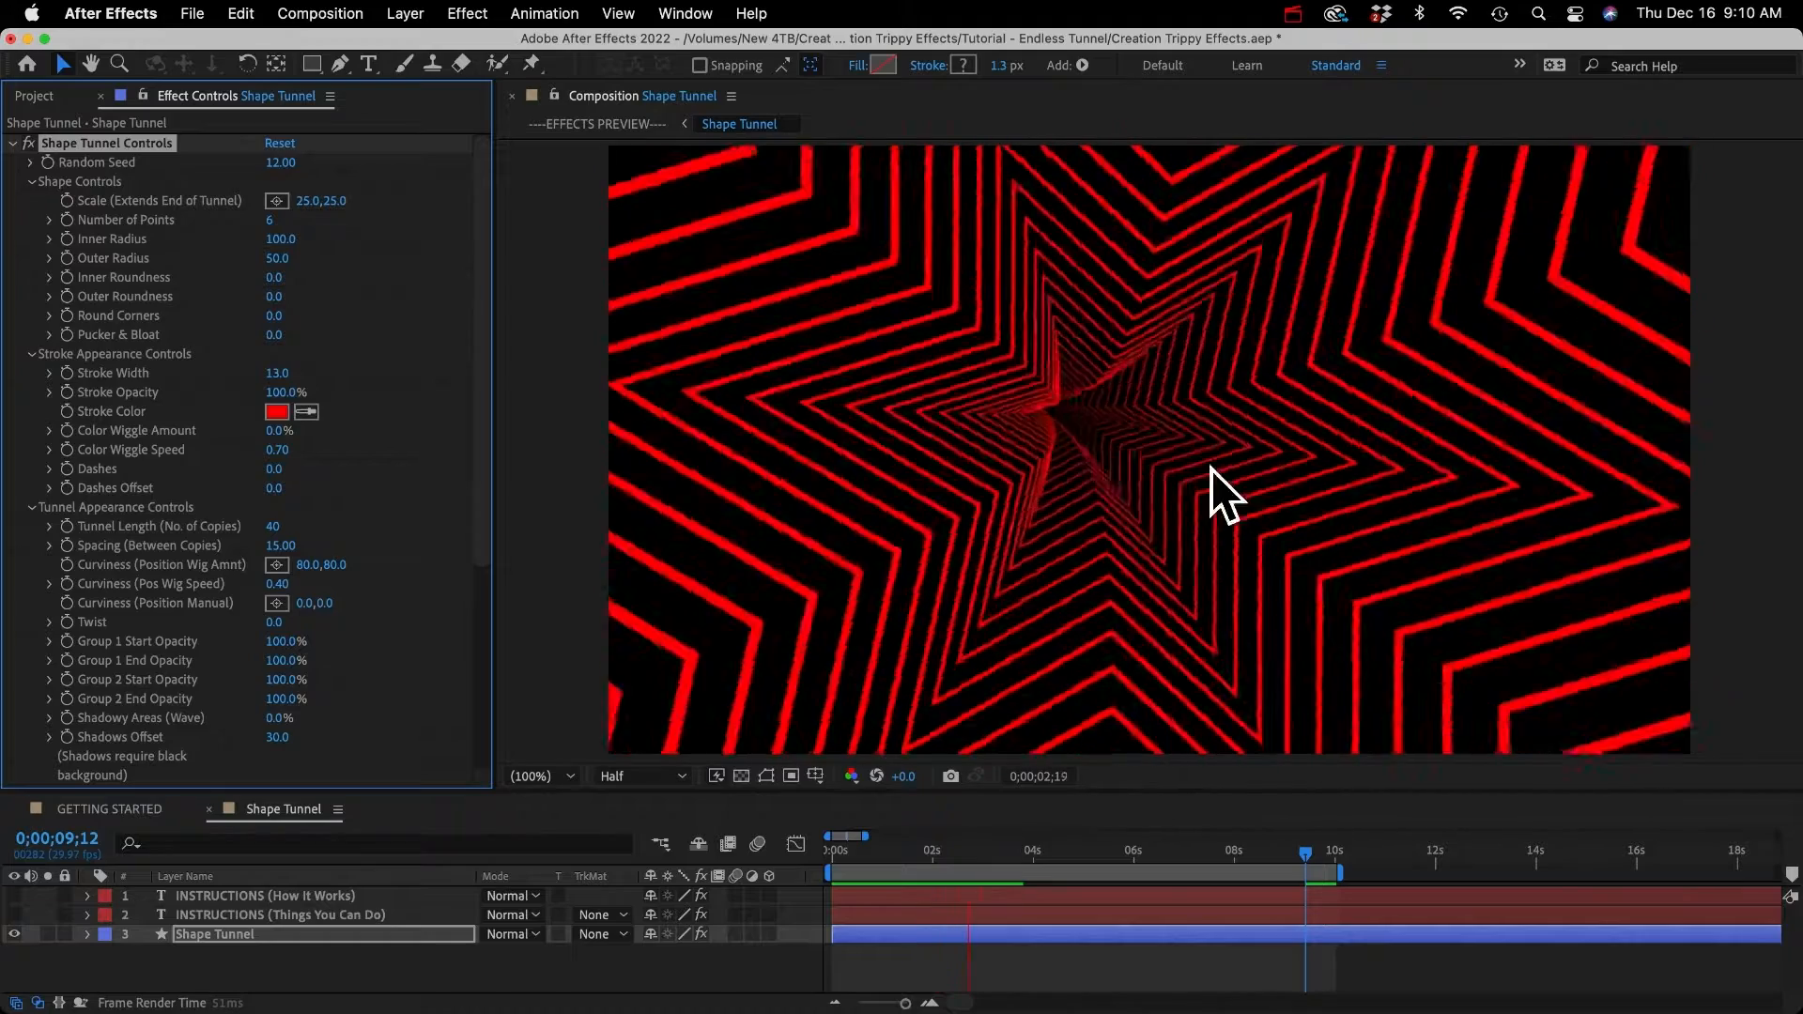
{"action": "key", "text": "space"}
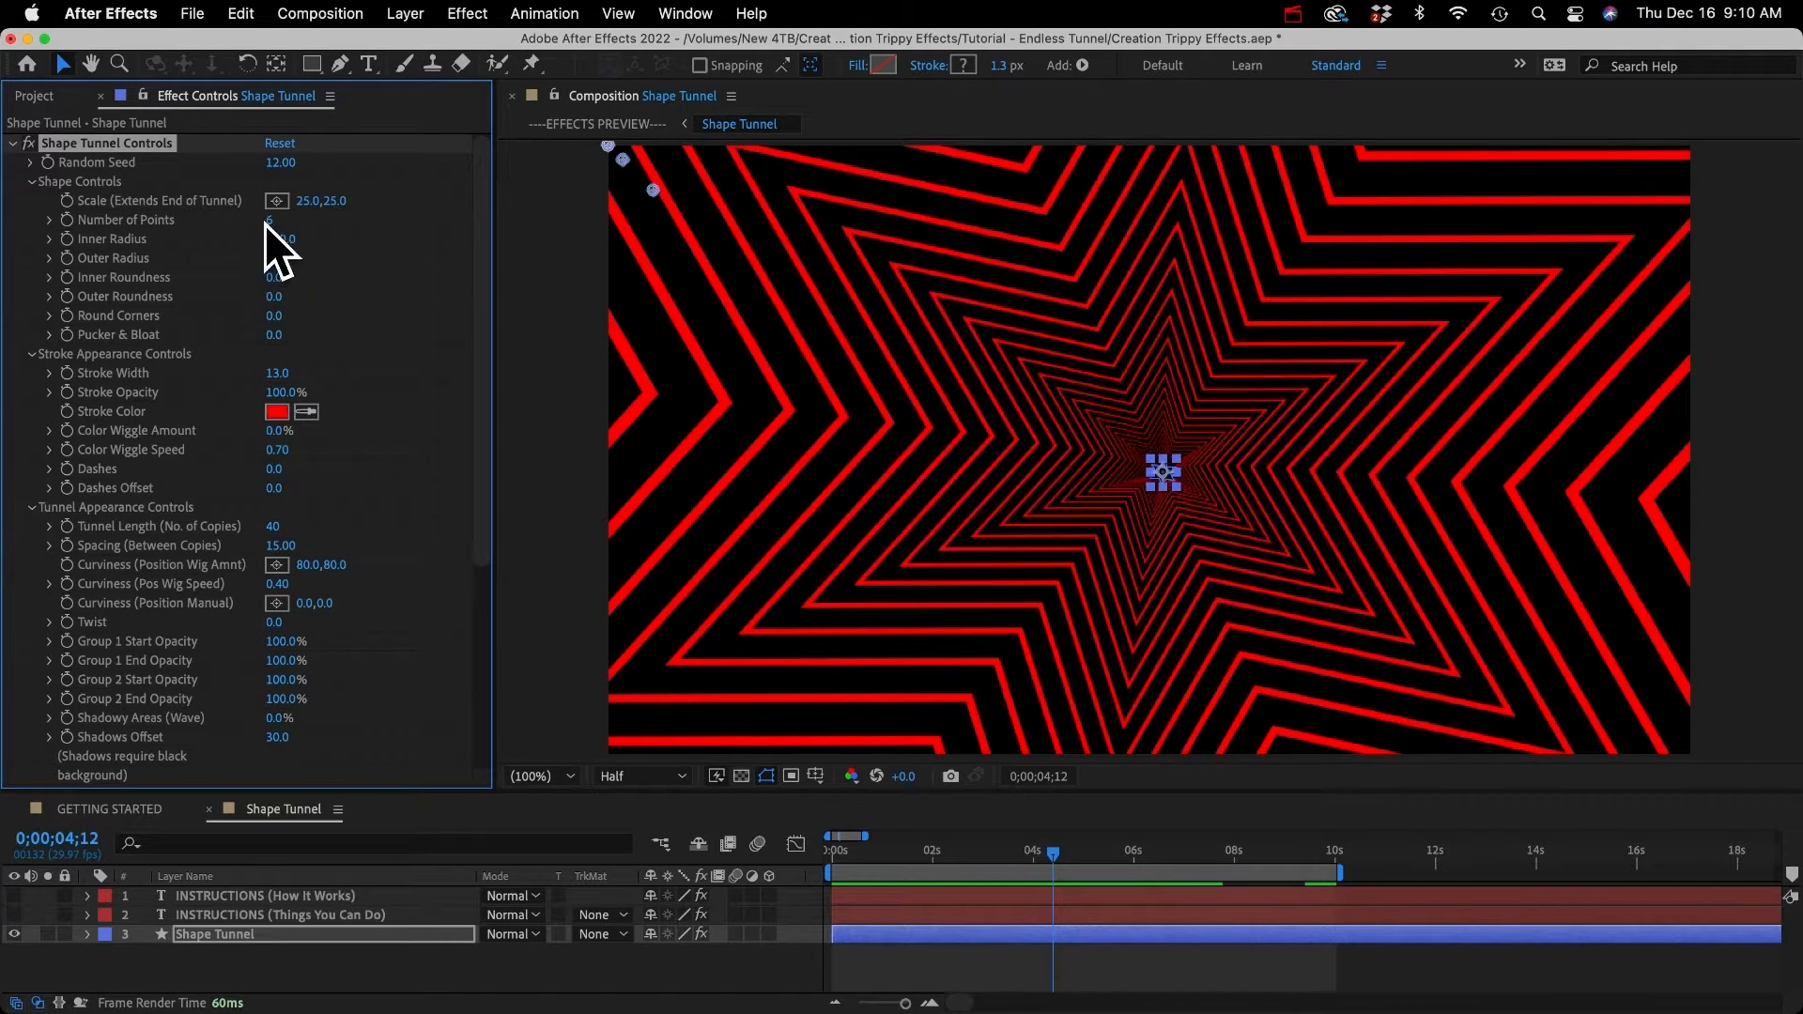
Step: Try the tunnel shape's Number of Points at 7 and at 25, and preview the animation
{"action": "mouse_move", "coordinate": [273, 222]}
{"action": "left_mouse_down"}
{"action": "mouse_move", "coordinate": [314, 224]}
{"action": "mouse_move", "coordinate": [292, 221]}
{"action": "left_mouse_up"}
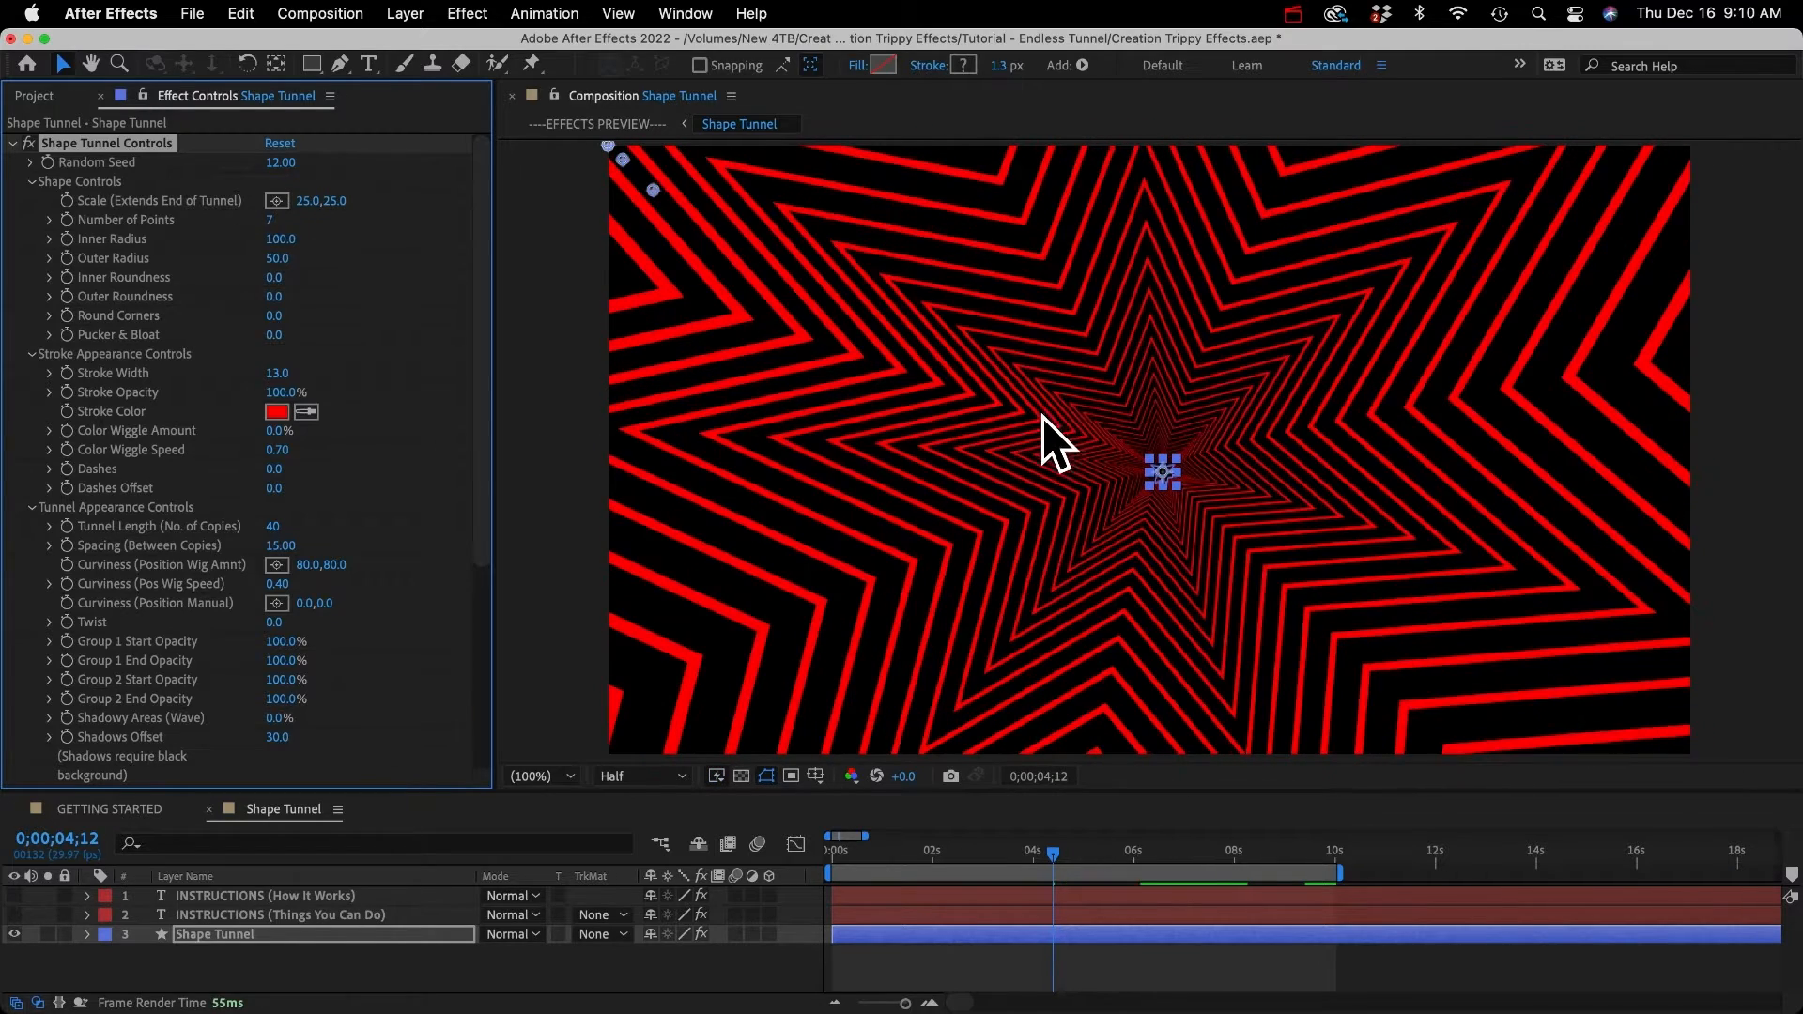
{"action": "left_click", "coordinate": [271, 222]}
{"action": "type", "text": "25"}
{"action": "key", "text": "Return"}
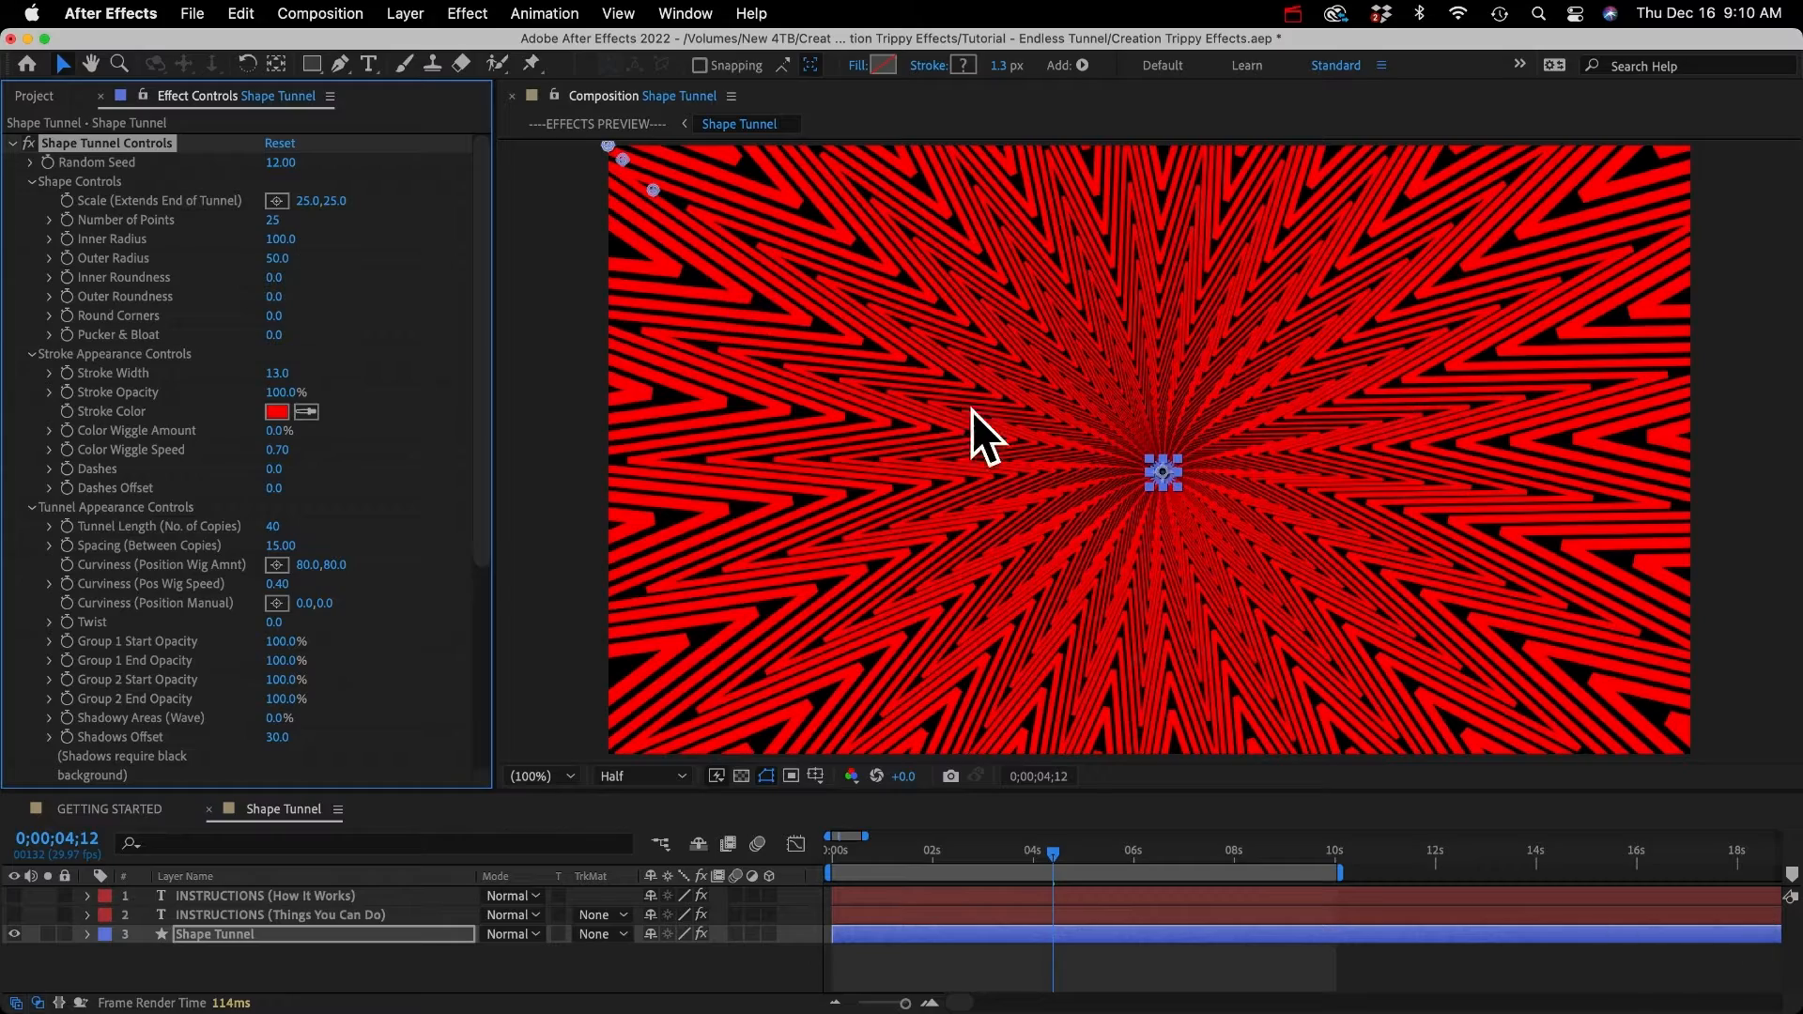
{"action": "key", "text": "space"}
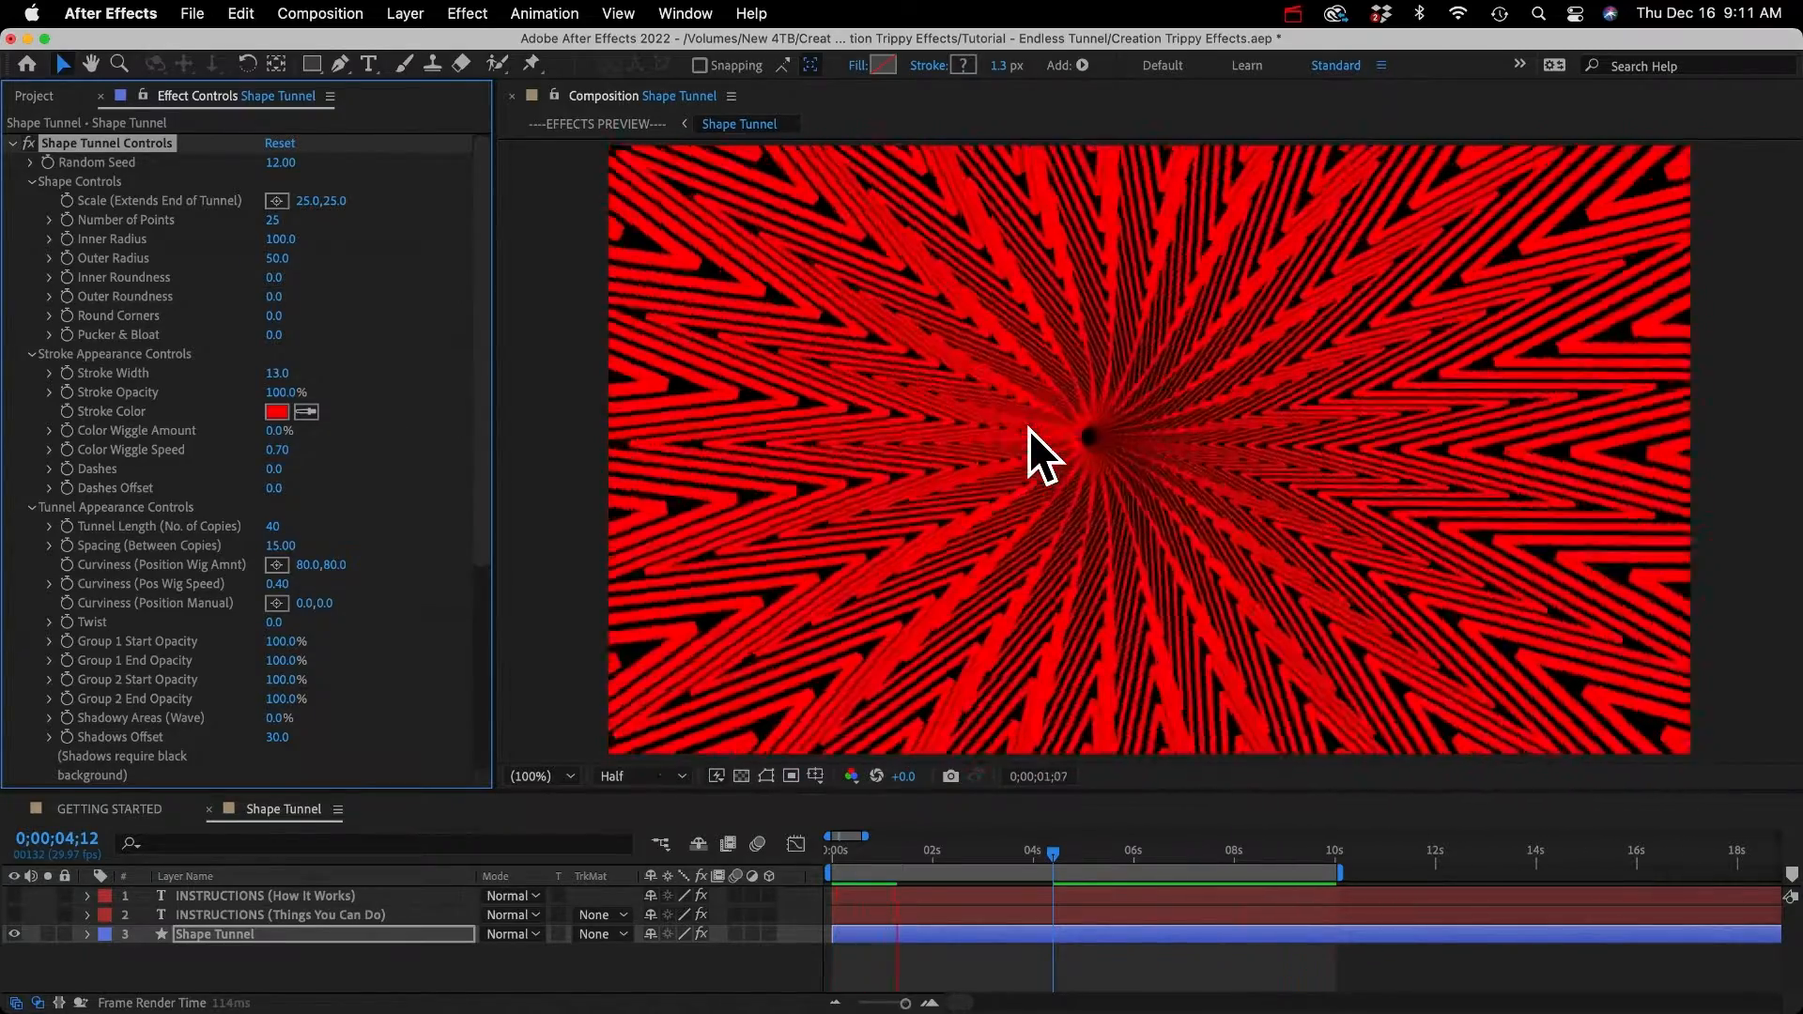
{"action": "key", "text": "space"}
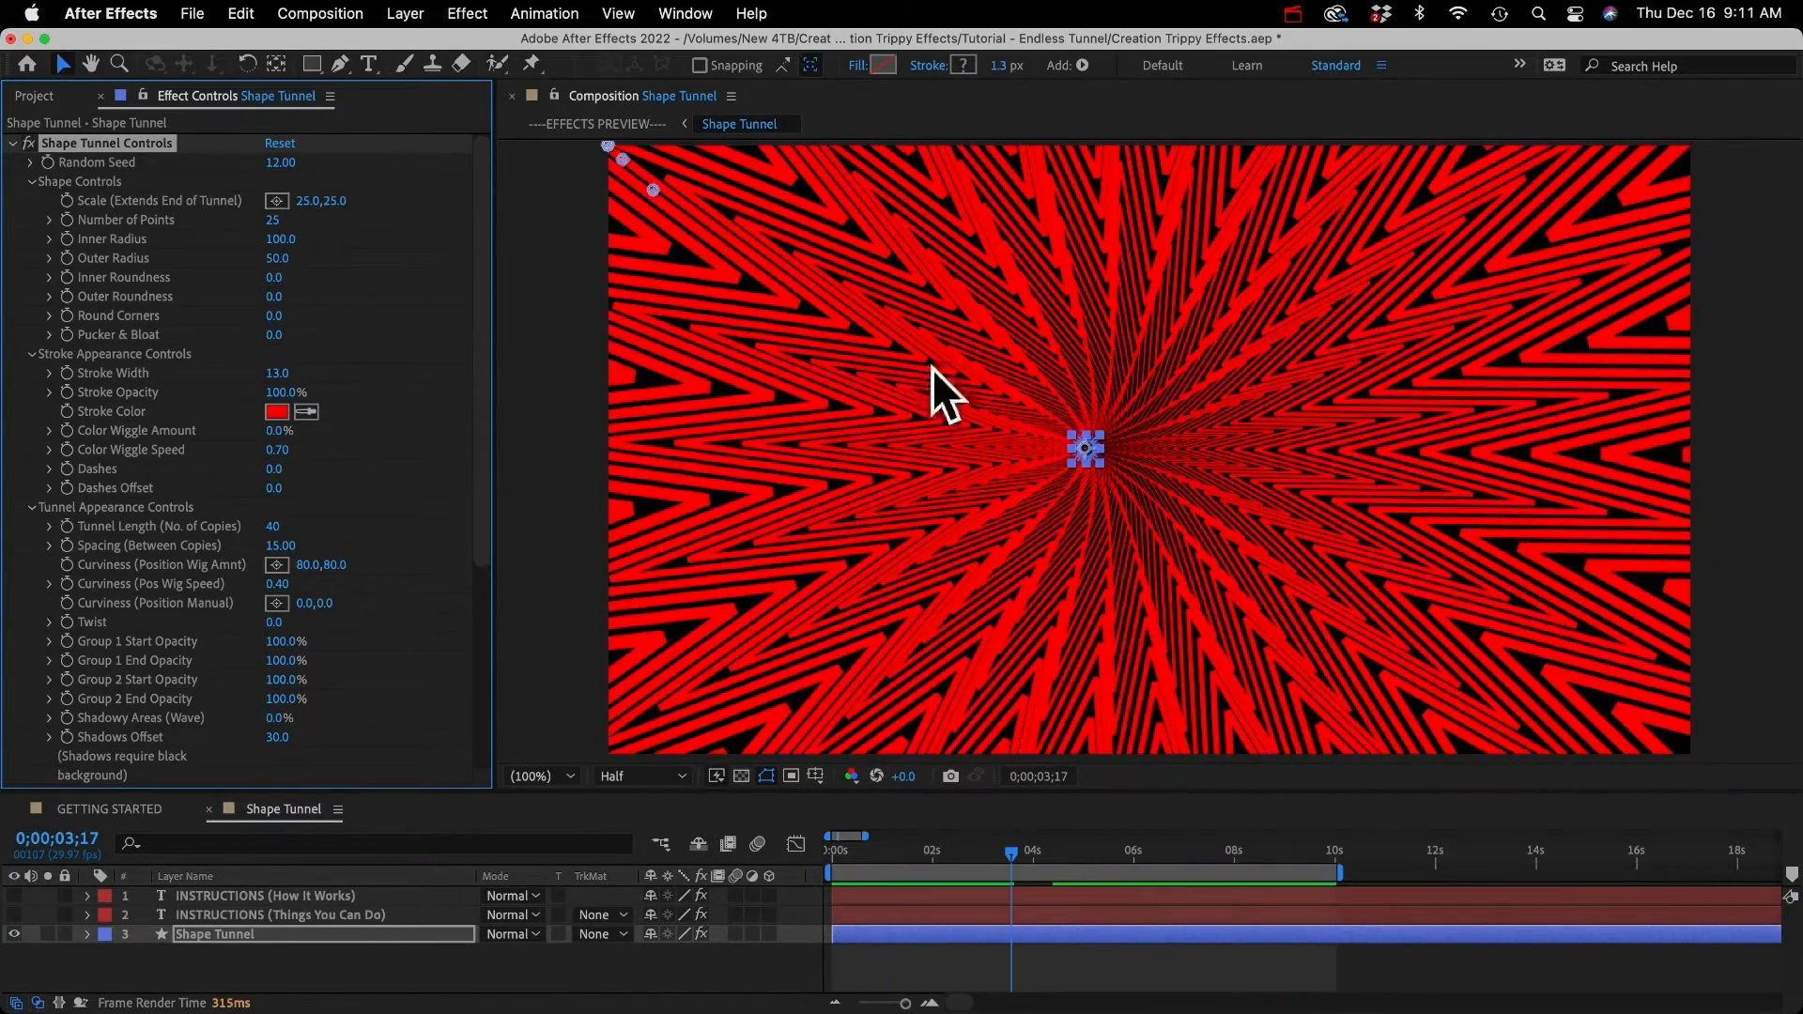
Step: Try 3 for the tunnel shape's Number of Points, and settle on 4
{"action": "left_click", "coordinate": [274, 220]}
{"action": "type", "text": "3"}
{"action": "key", "text": "Return"}
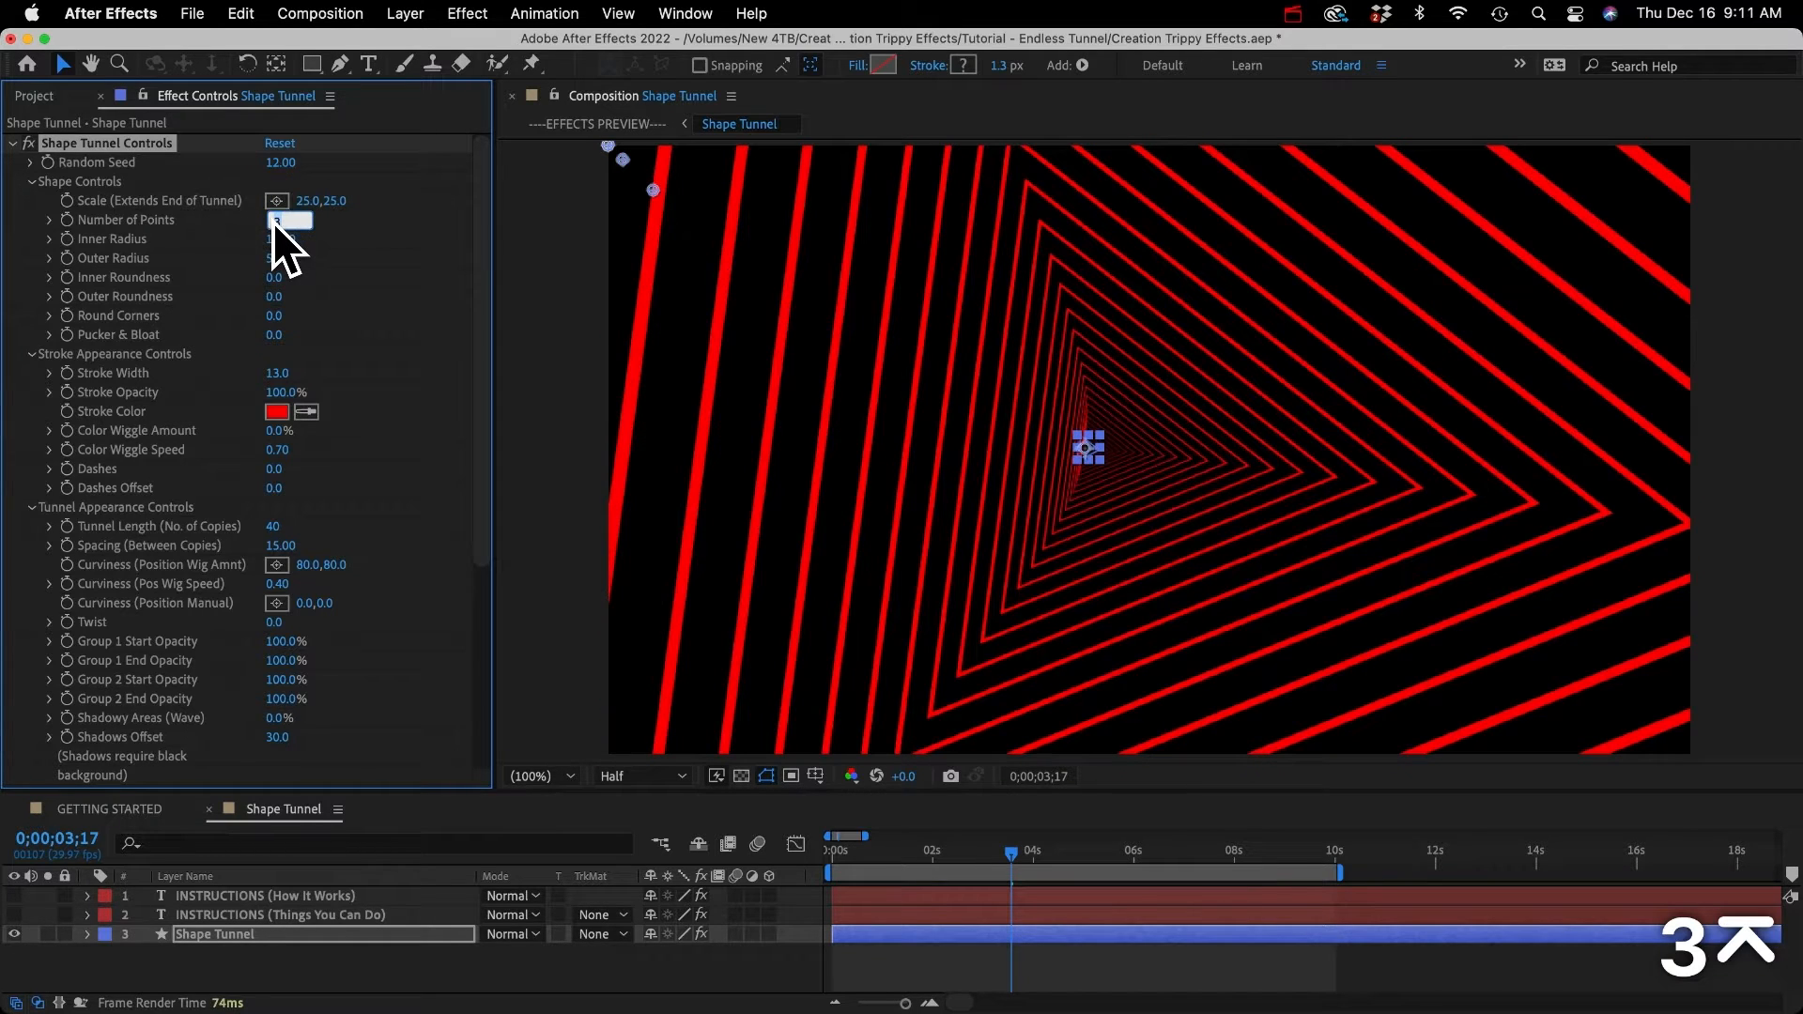
{"action": "type", "text": "4"}
{"action": "key", "text": "Return"}
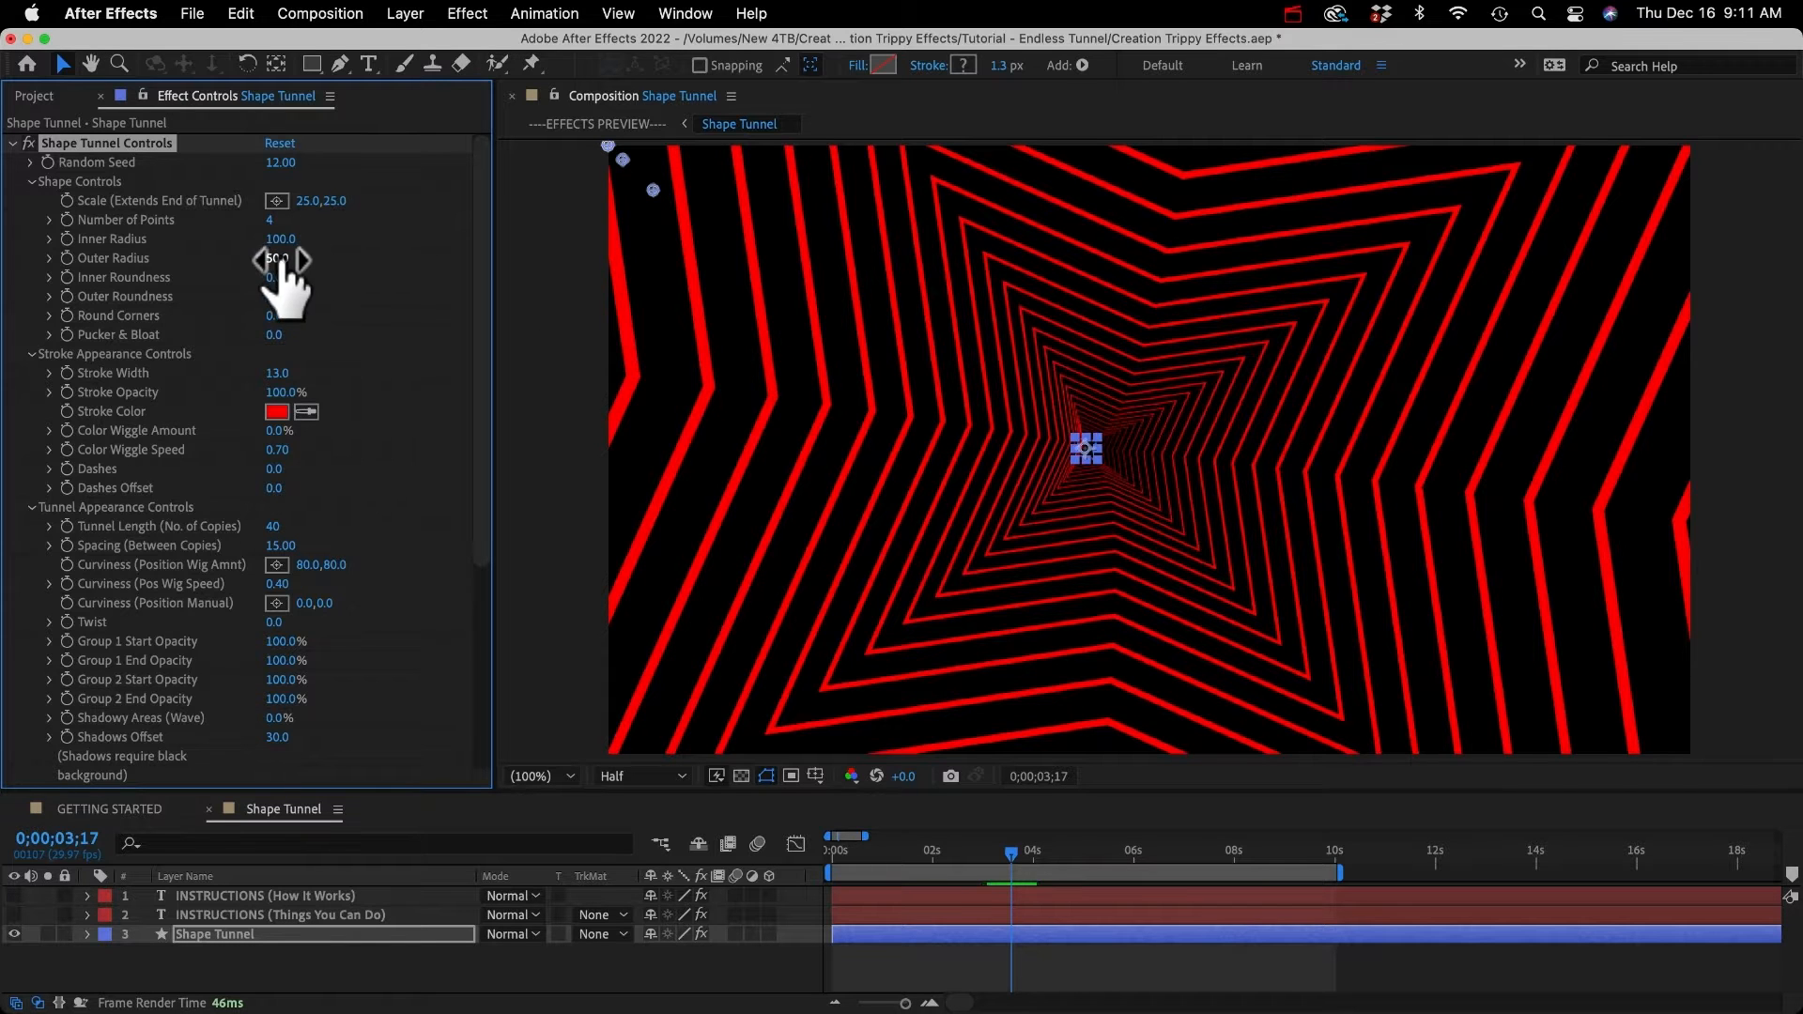
Step: Reshape the tunnel with Inner Radius 70, Outer Radius 73, Outer Roundness 8, Round Corners 19 and Pucker & Bloat -43
{"action": "mouse_move", "coordinate": [293, 257]}
{"action": "left_mouse_down"}
{"action": "mouse_move", "coordinate": [312, 258]}
{"action": "mouse_move", "coordinate": [243, 246]}
{"action": "mouse_move", "coordinate": [284, 267]}
{"action": "left_mouse_up"}
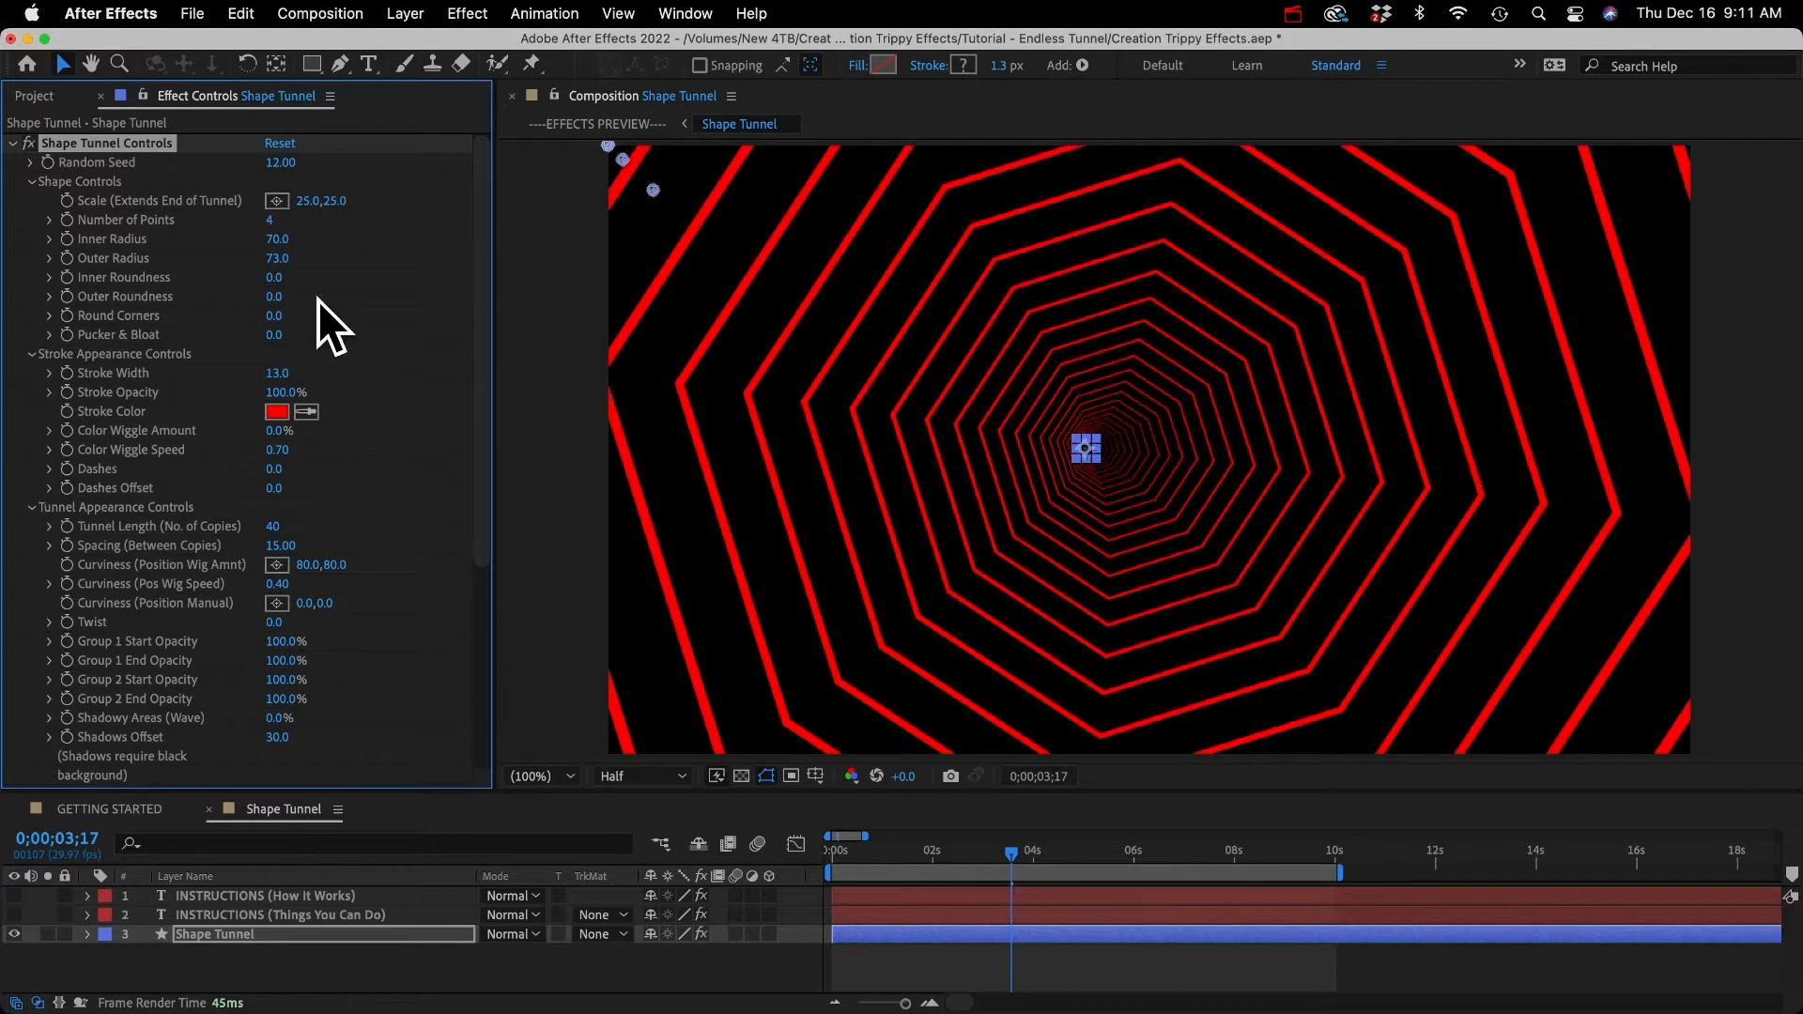
{"action": "mouse_move", "coordinate": [285, 320]}
{"action": "left_mouse_down"}
{"action": "mouse_move", "coordinate": [306, 314]}
{"action": "mouse_move", "coordinate": [238, 294]}
{"action": "mouse_move", "coordinate": [167, 308]}
{"action": "left_mouse_up"}
{"action": "key", "text": "space"}
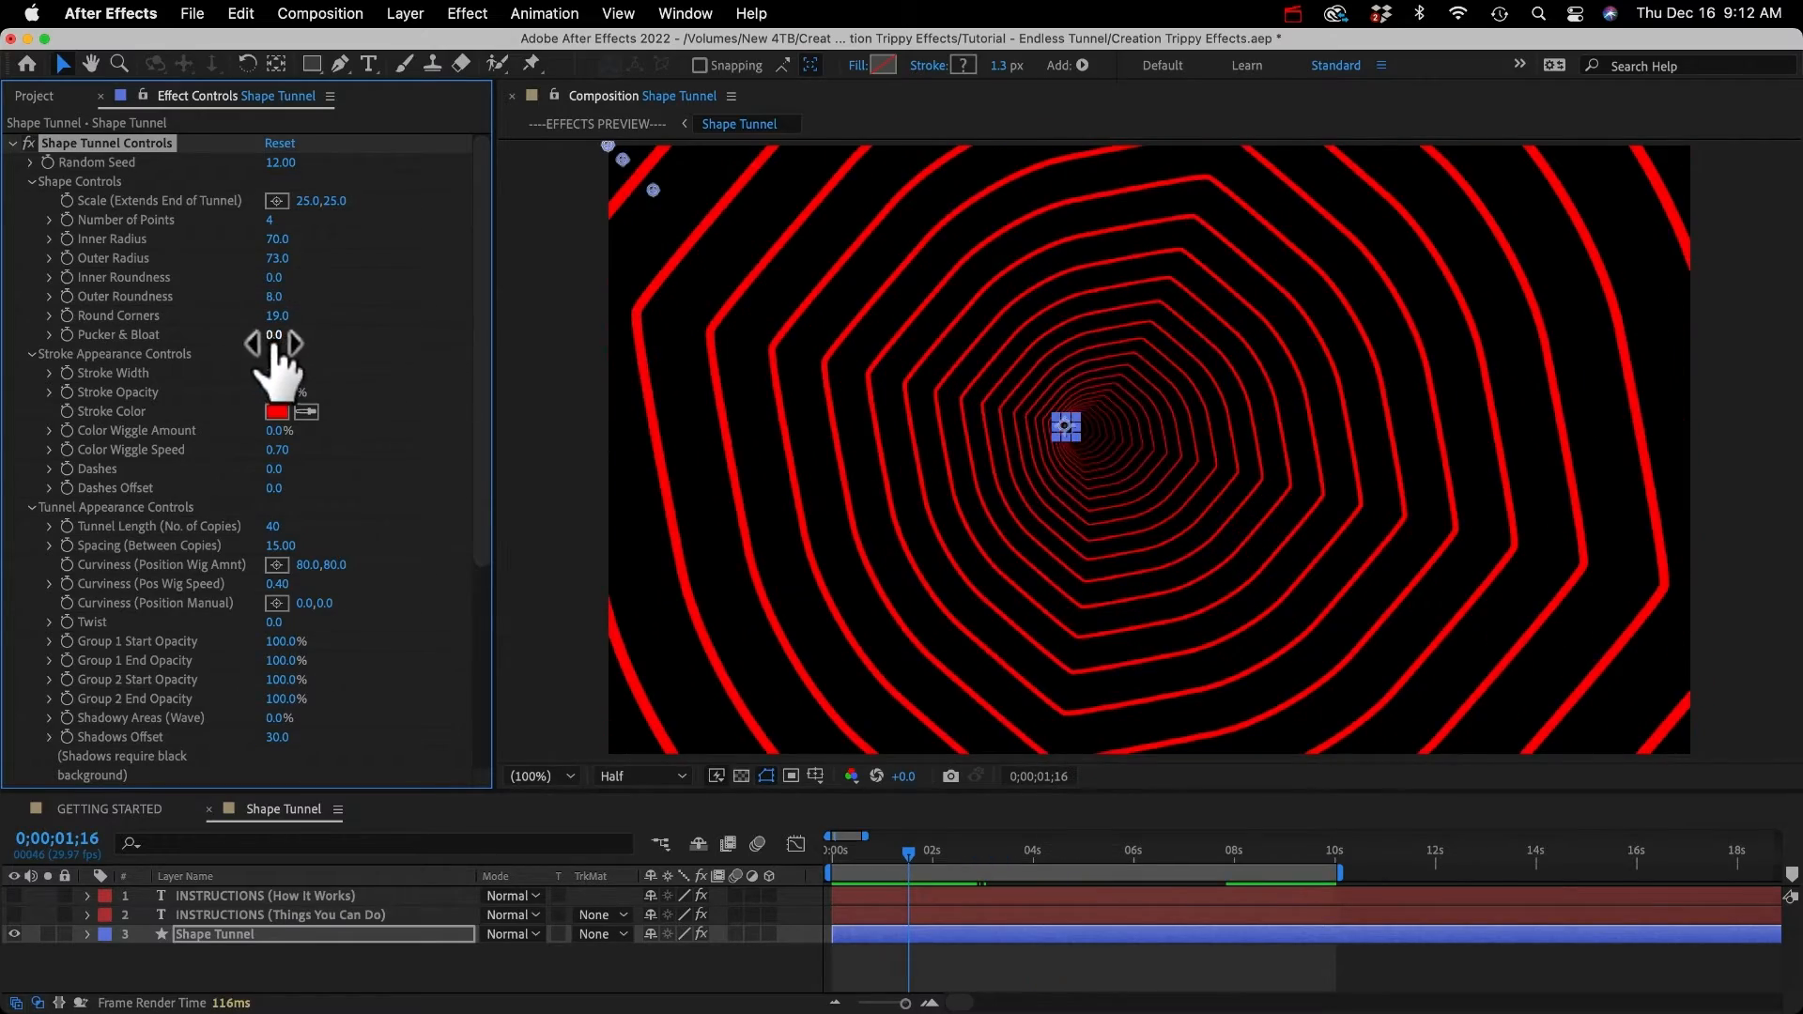
{"action": "left_click_drag", "start_coordinate": [273, 334], "coordinate": [228, 341]}
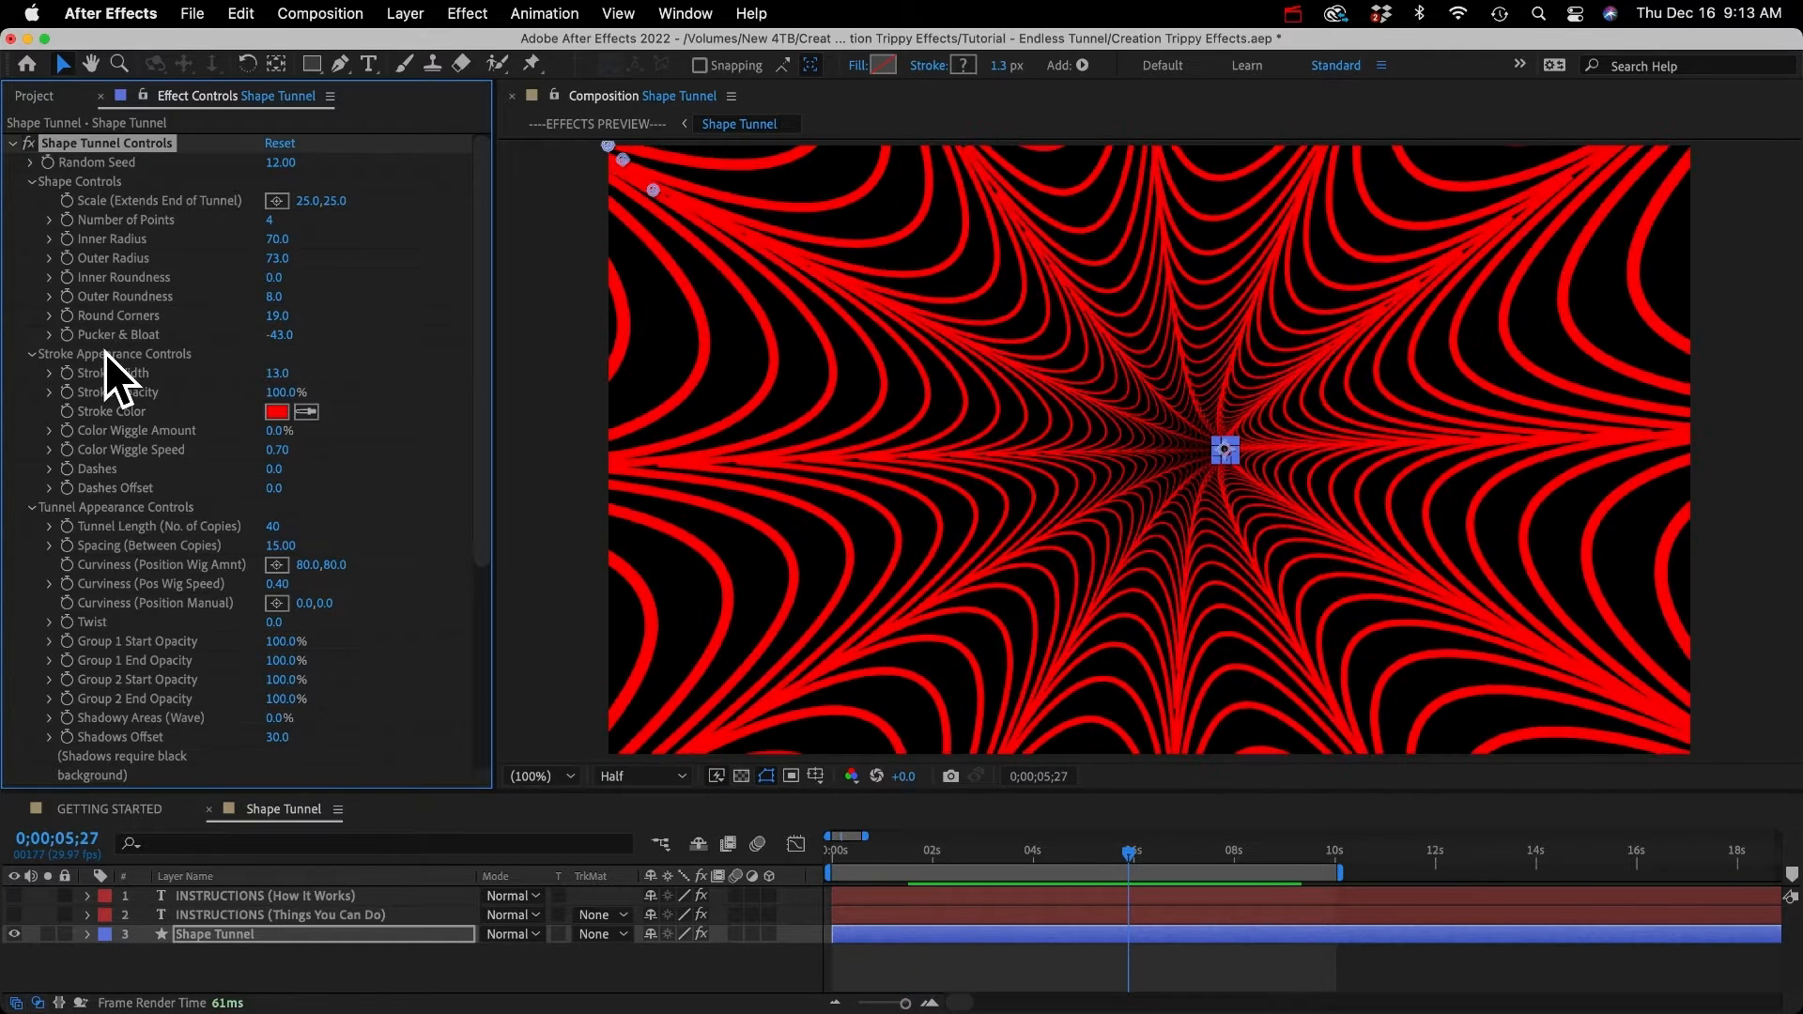
Step: Set the tunnel's Stroke Width to 5 and preview the thinner lines
{"action": "left_click", "coordinate": [278, 373]}
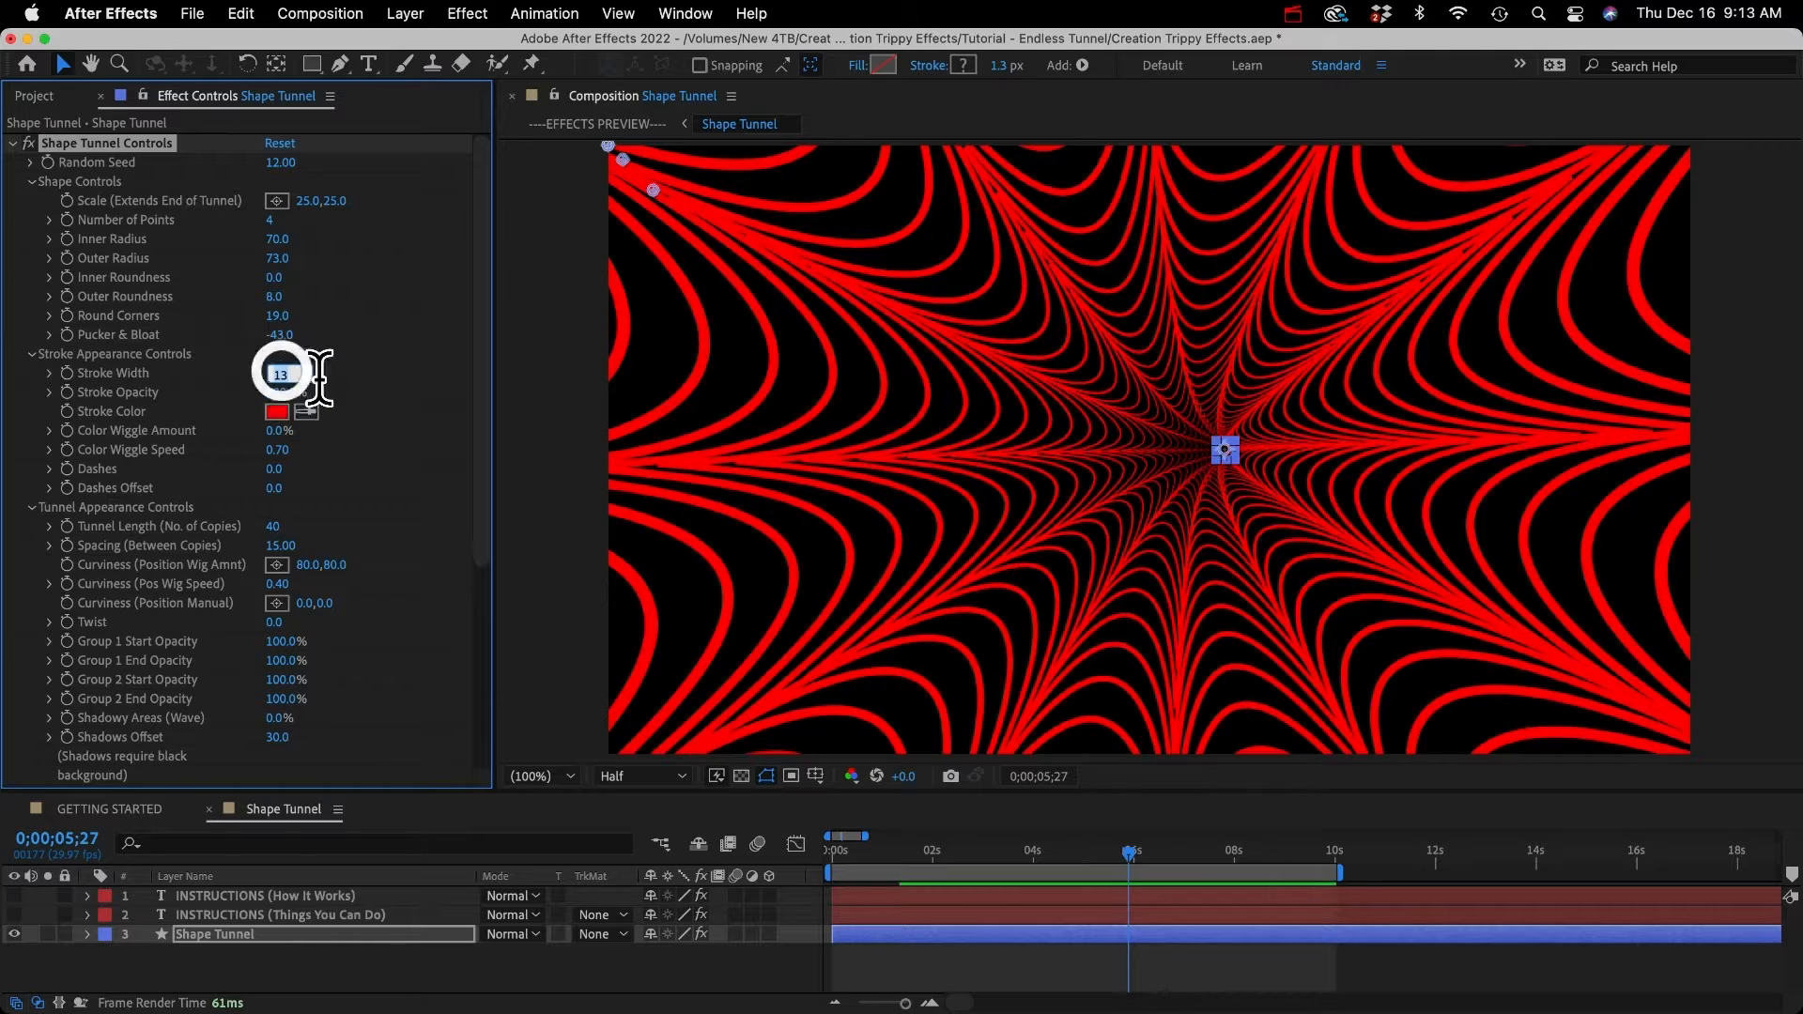
{"action": "type", "text": "5"}
{"action": "key", "text": "Return"}
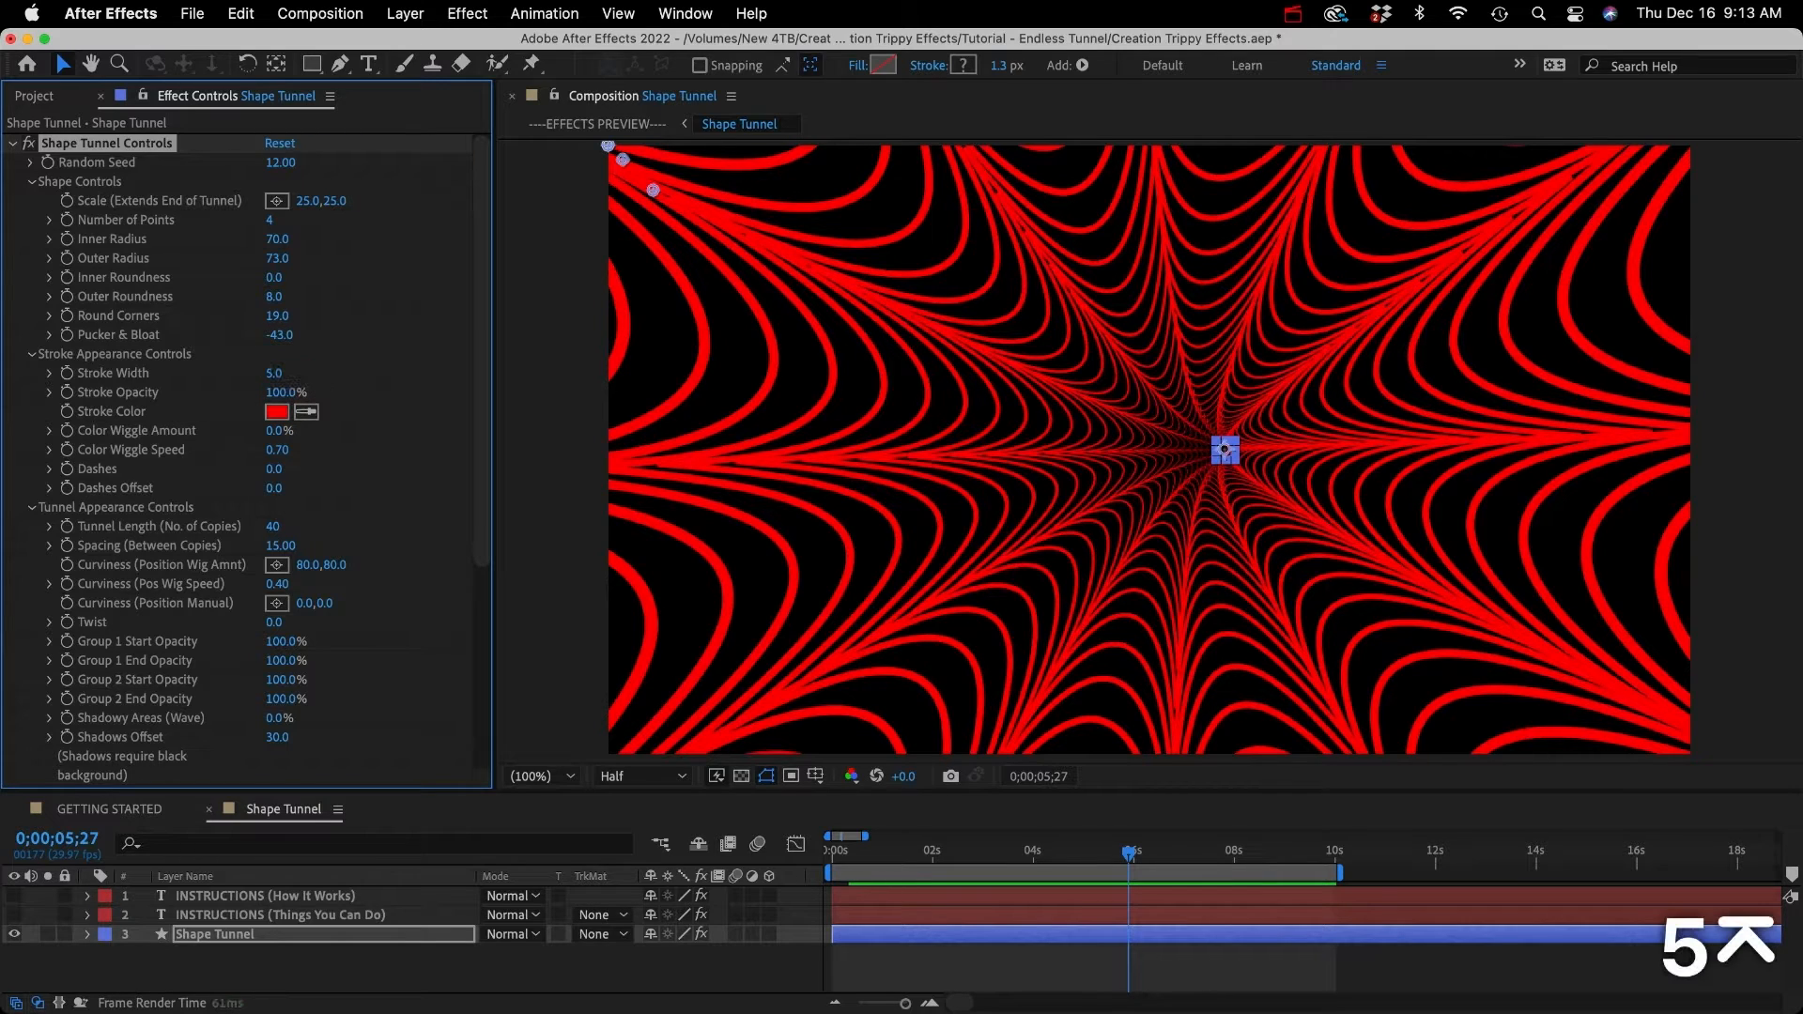
{"action": "key", "text": "0"}
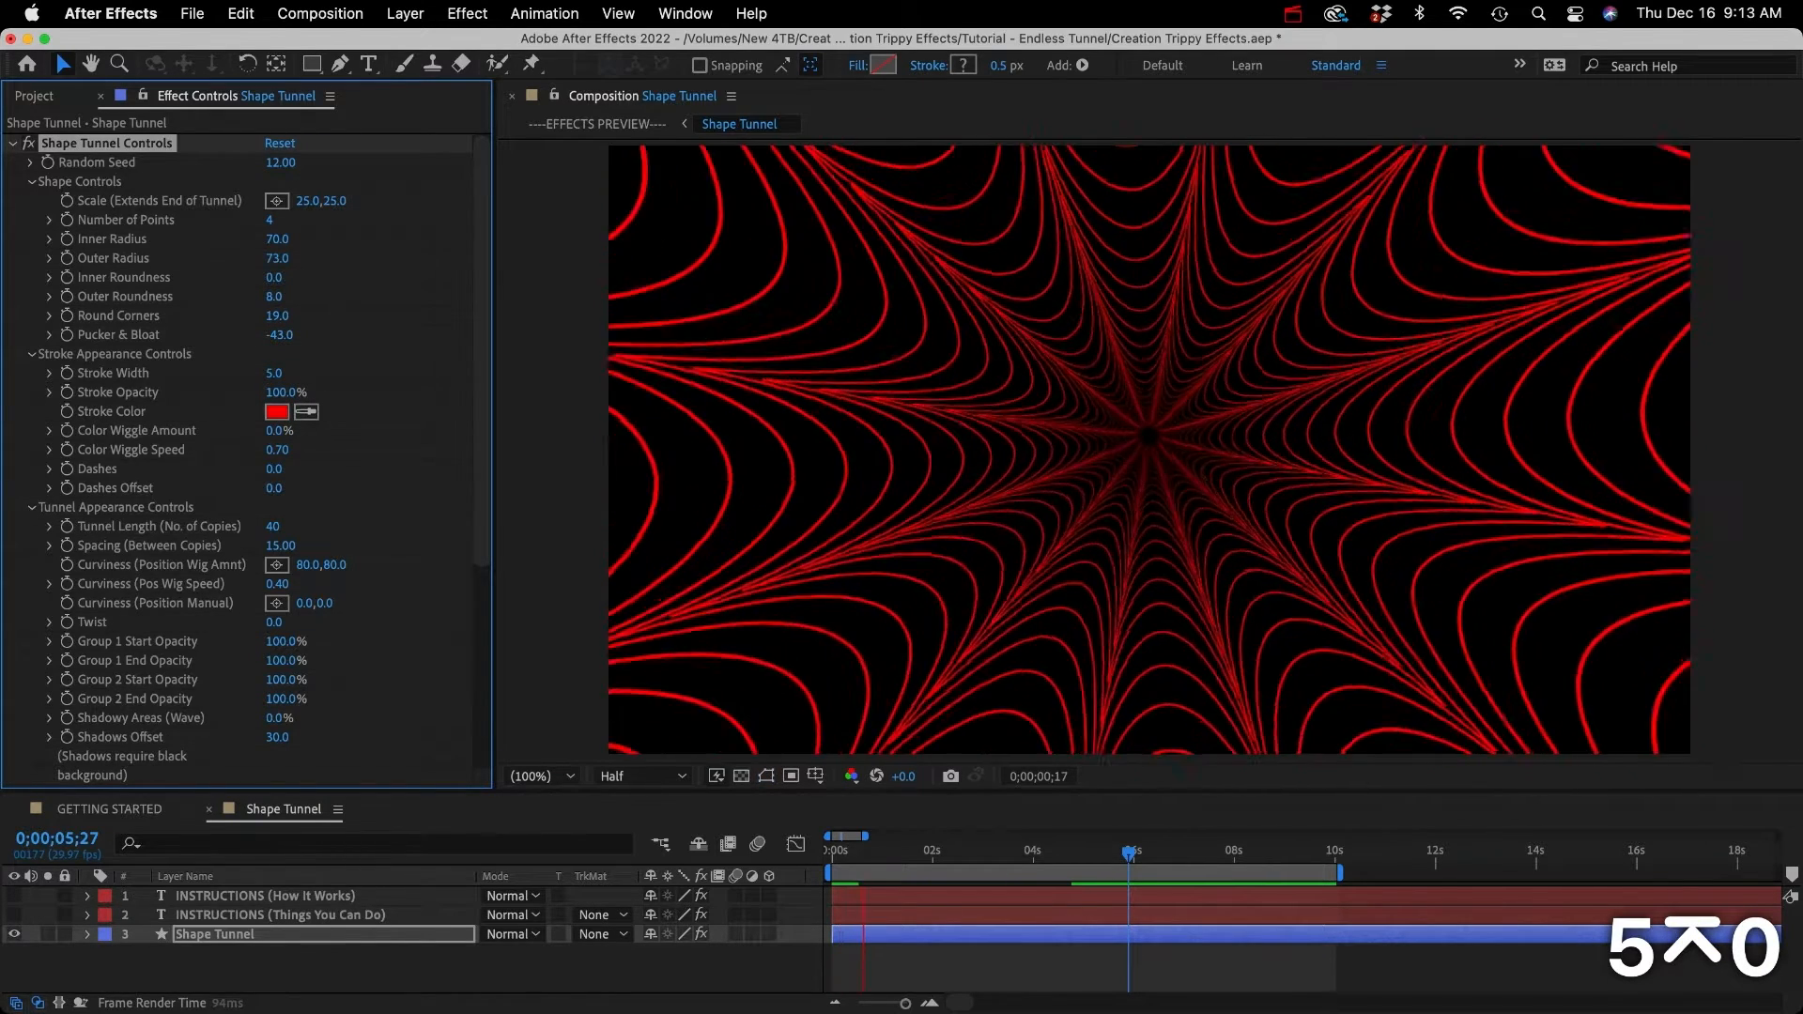
{"action": "left_click", "coordinate": [319, 375]}
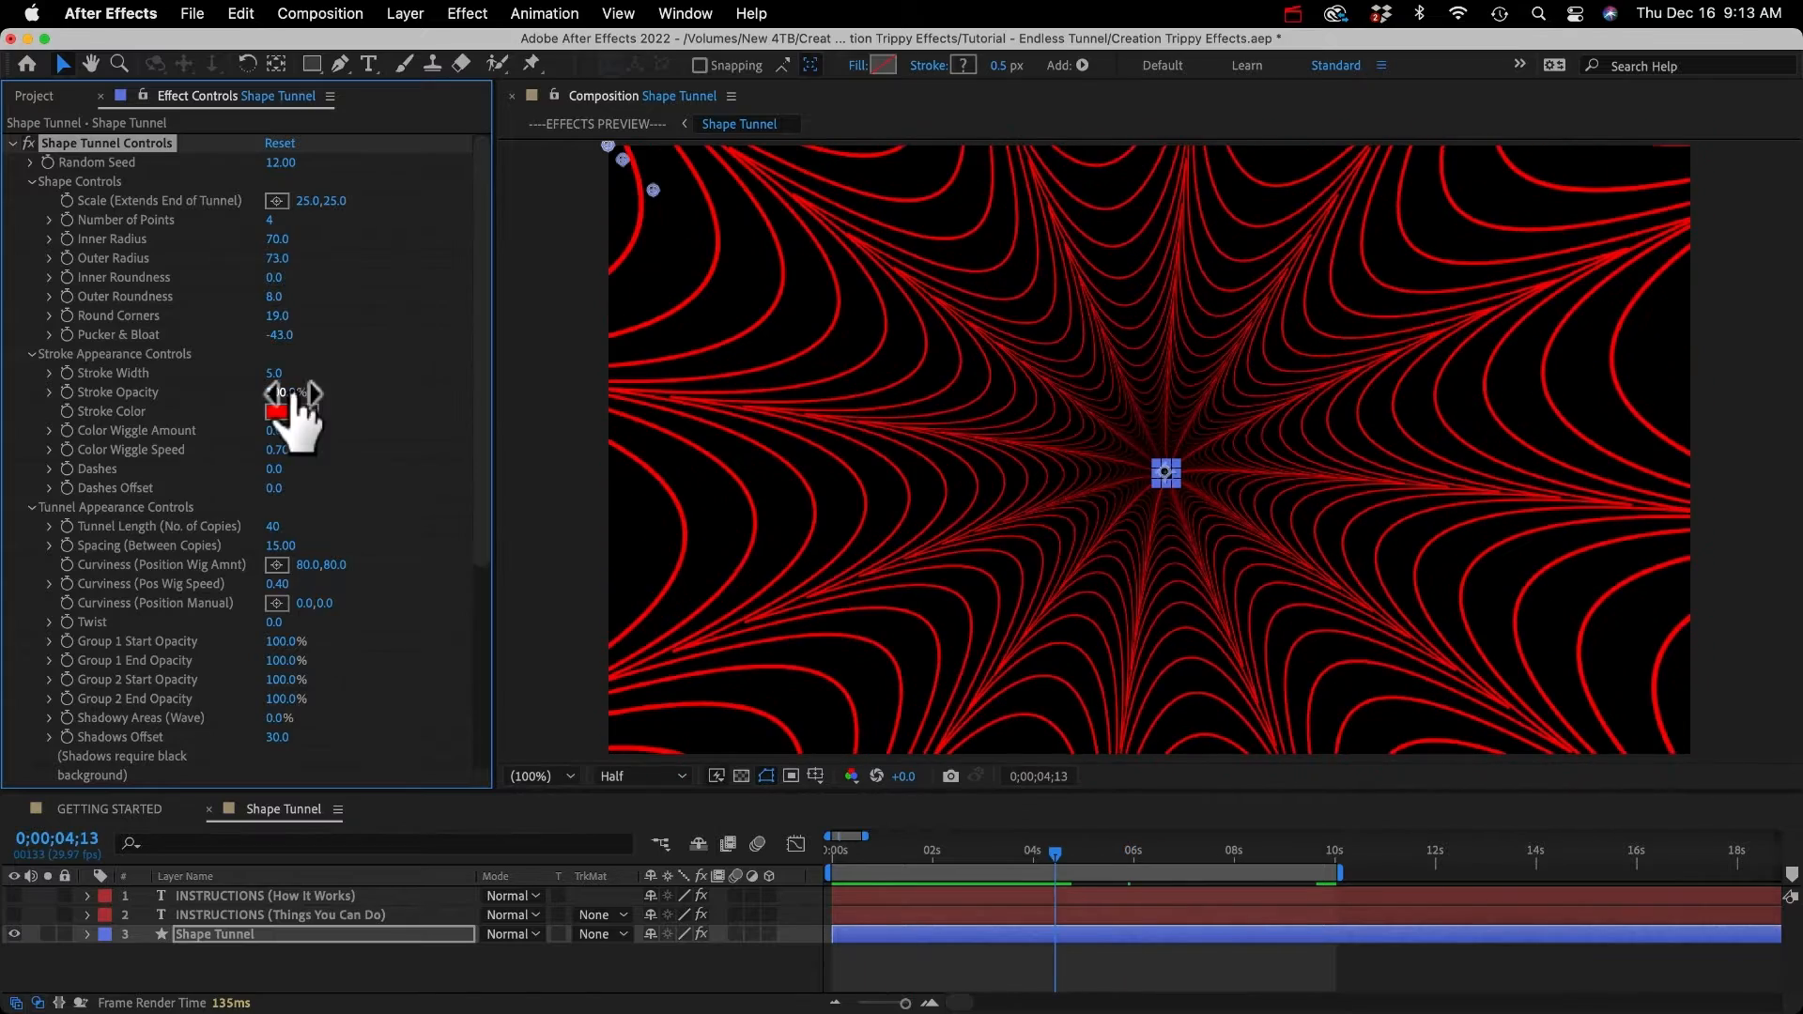
Step: Change the tunnel's Stroke Color to a light blue and preview it
{"action": "left_click", "coordinate": [278, 409]}
{"action": "left_click", "coordinate": [875, 473]}
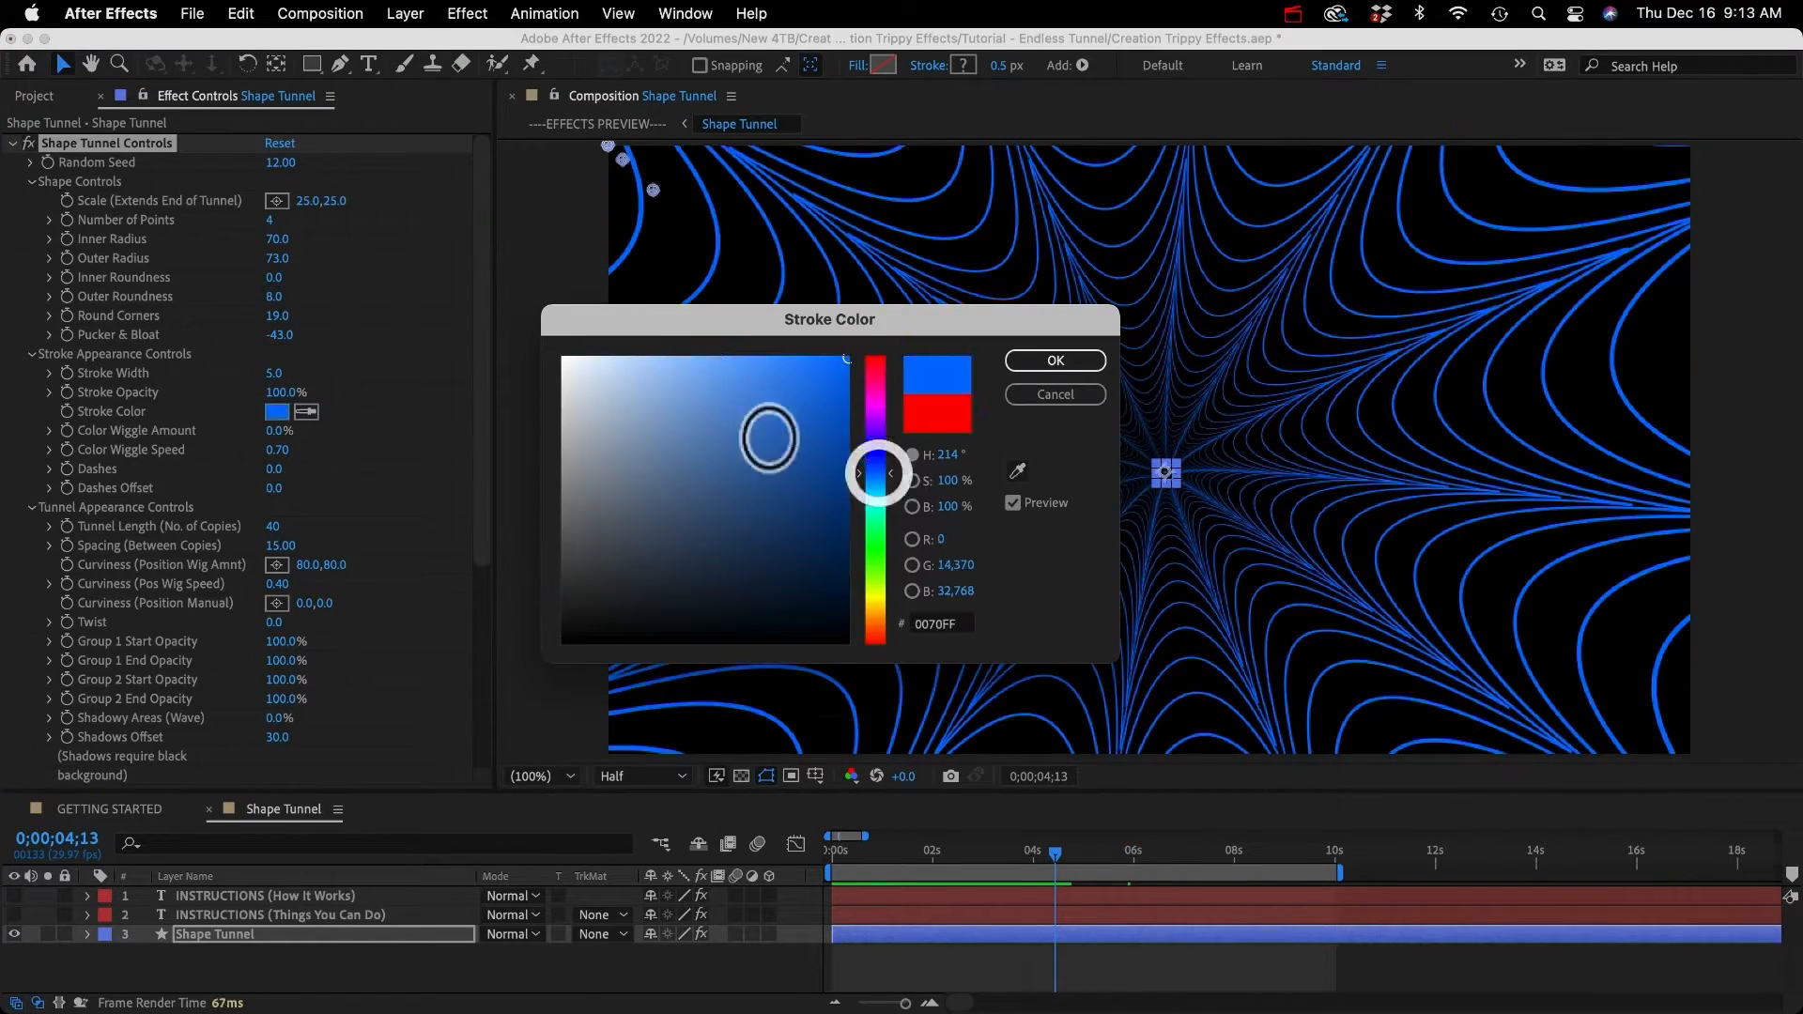
{"action": "left_click", "coordinate": [703, 358]}
{"action": "left_click", "coordinate": [1046, 360]}
{"action": "key", "text": "space"}
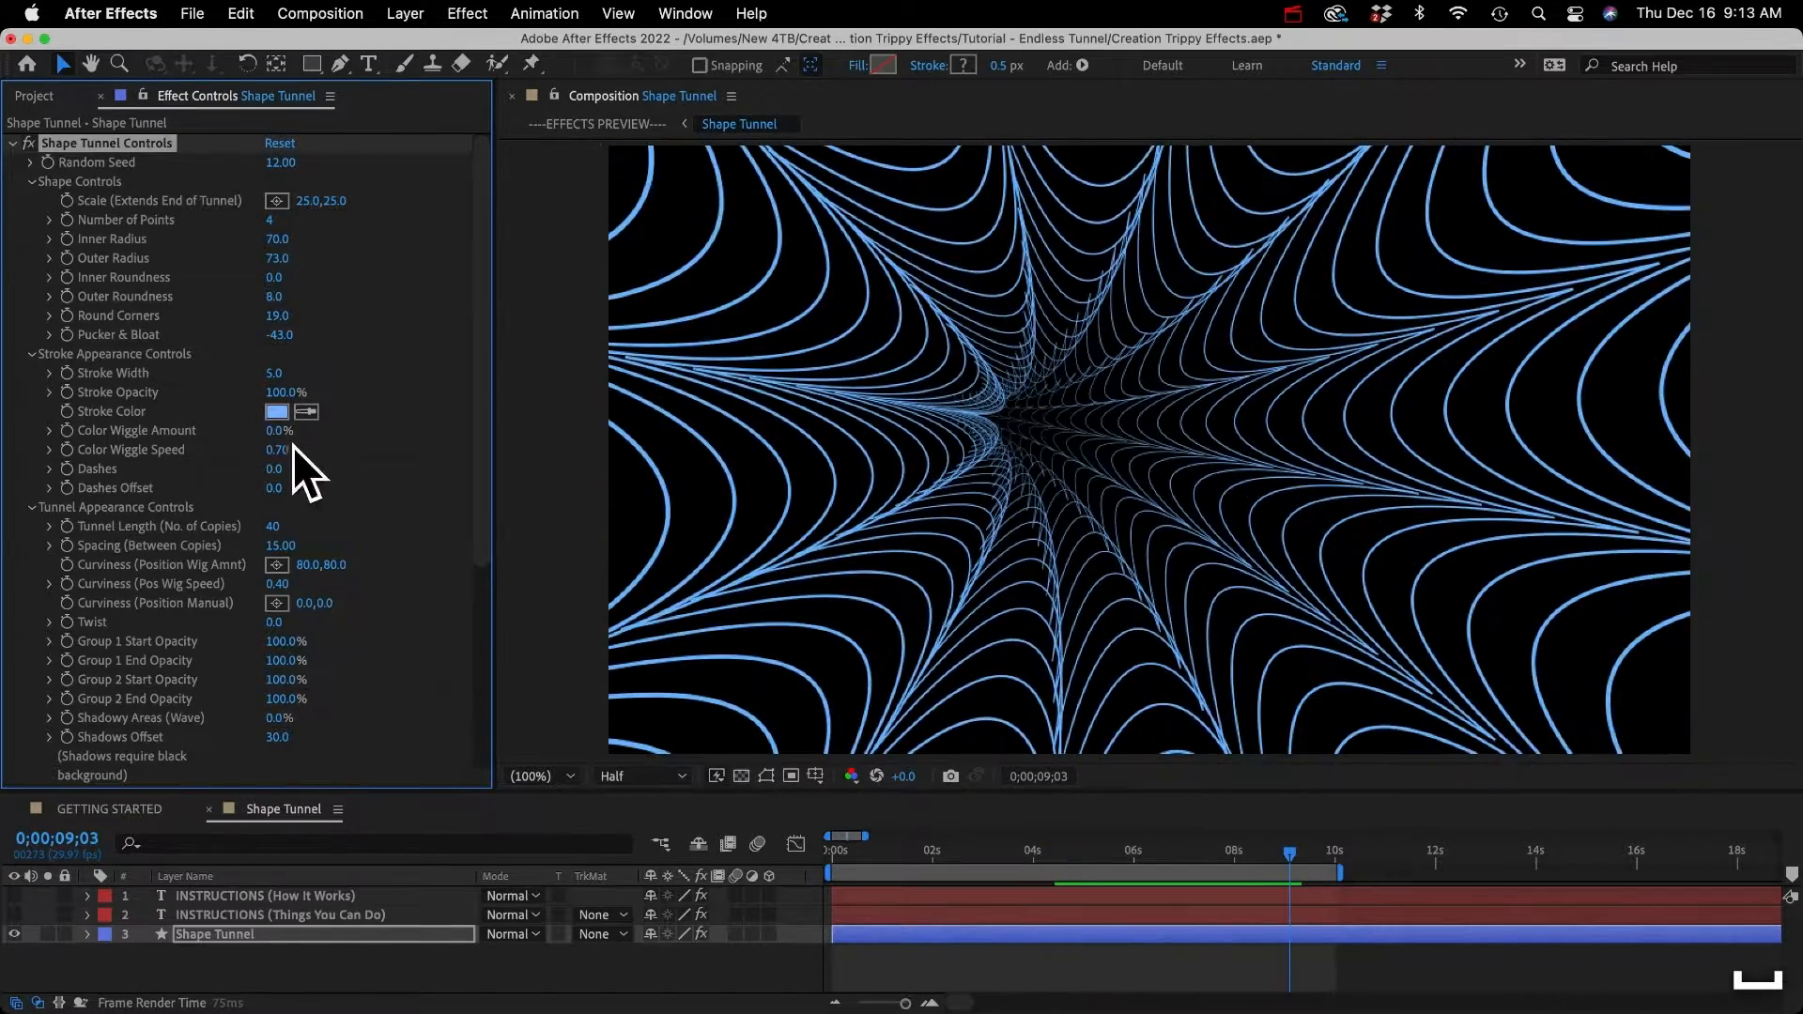
Step: Set the Color Wiggle Amount to 51% and preview the shifting stroke colors
{"action": "left_click_drag", "start_coordinate": [280, 430], "coordinate": [338, 435]}
{"action": "key", "text": "space"}
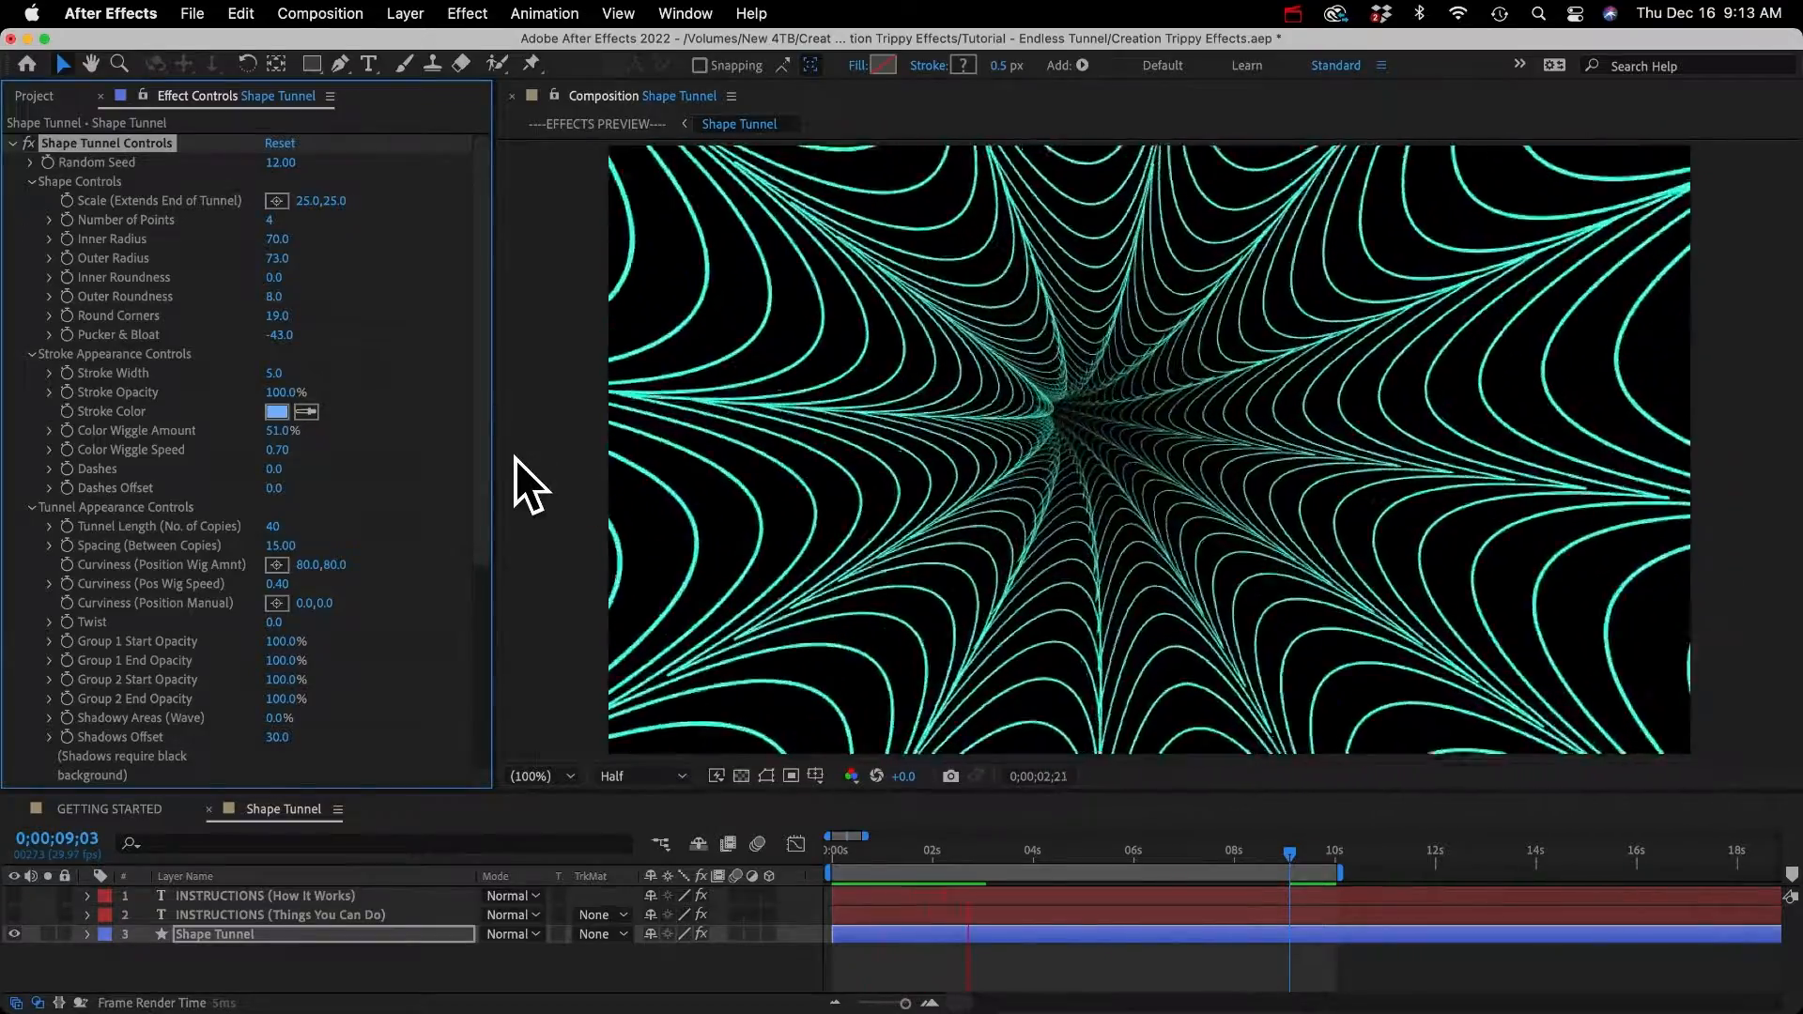
{"action": "key", "text": "space"}
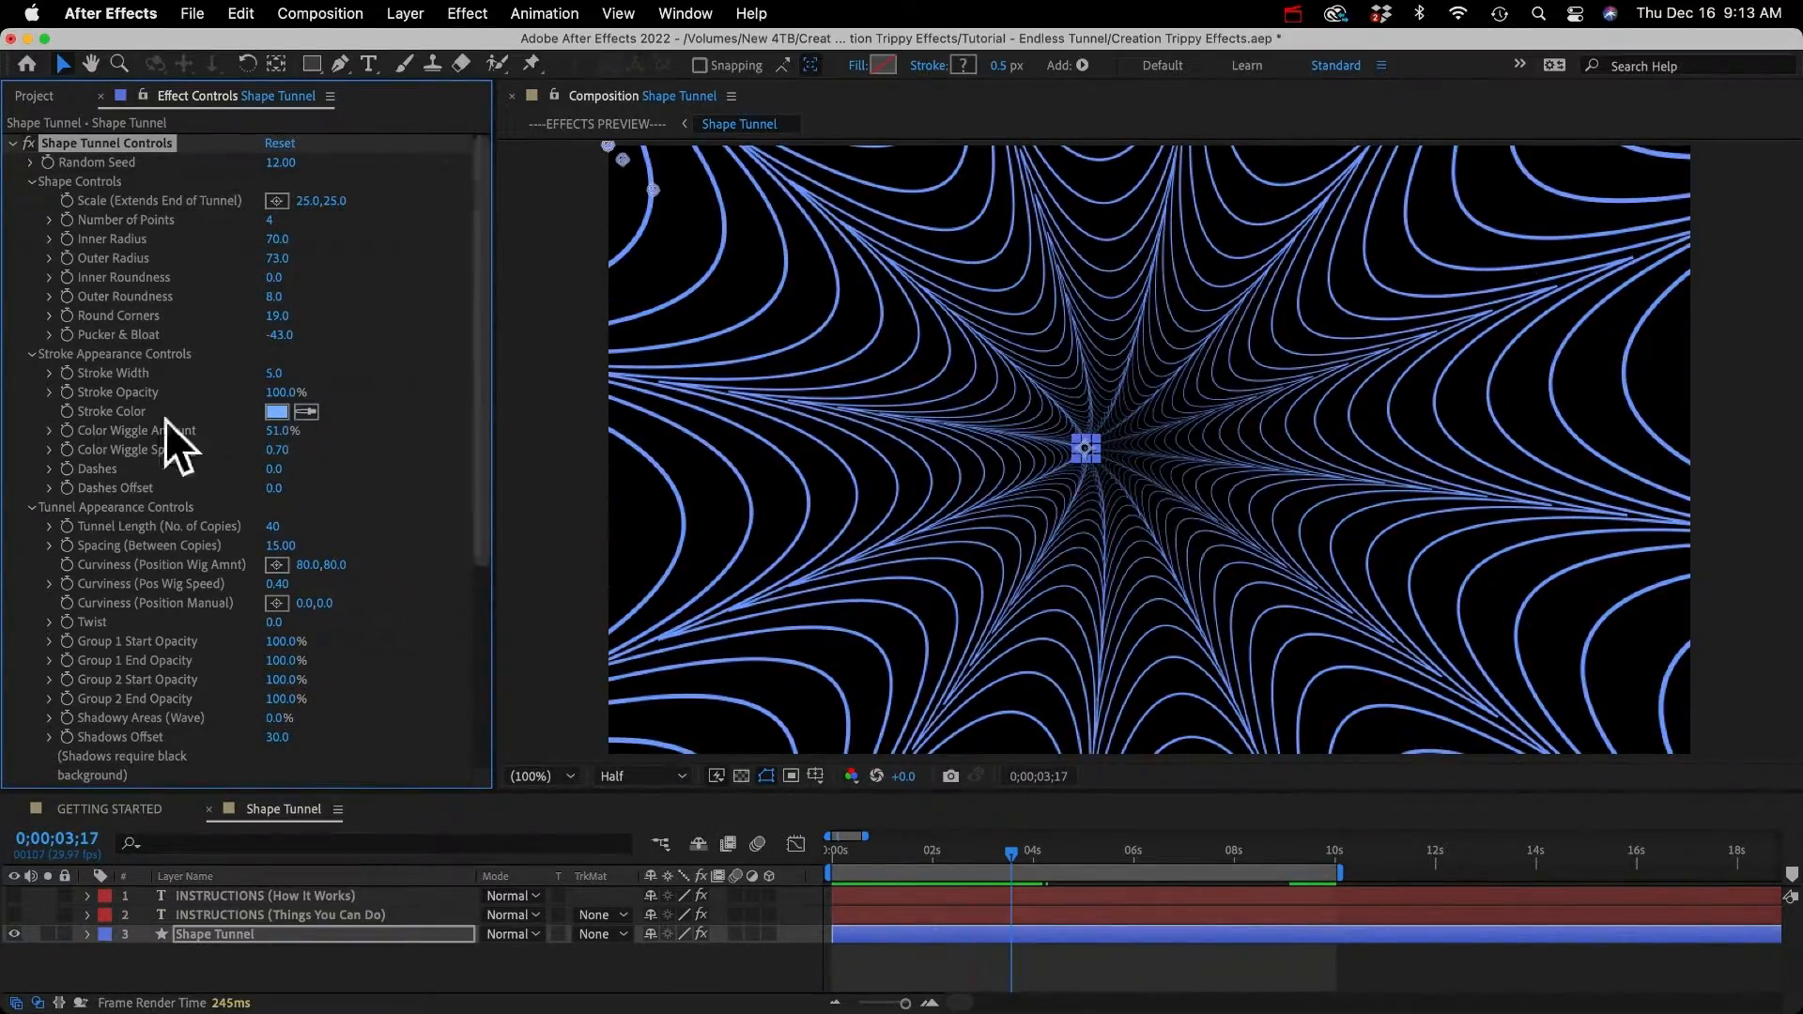
{"action": "scroll", "coordinate": [149, 451], "scroll_direction": "down", "scroll_amount": 2}
{"action": "scroll", "coordinate": [149, 451], "scroll_direction": "down", "scroll_amount": 10}
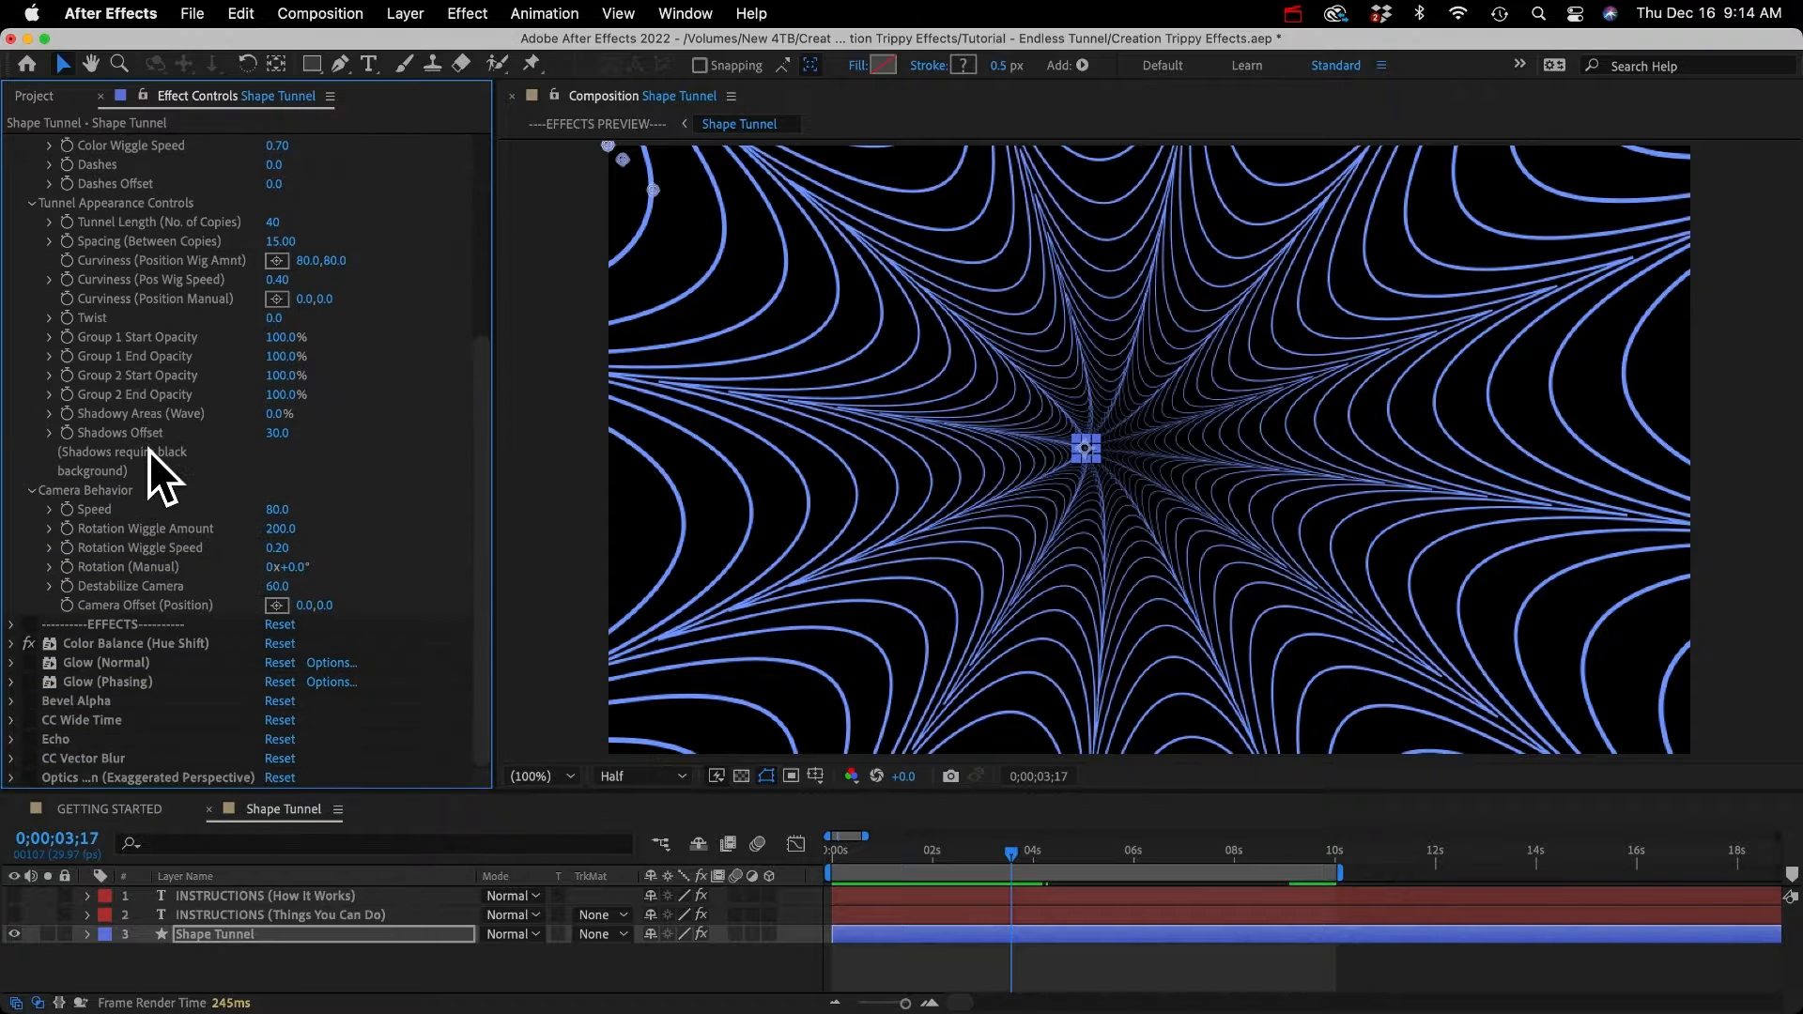
{"action": "left_click", "coordinate": [89, 640]}
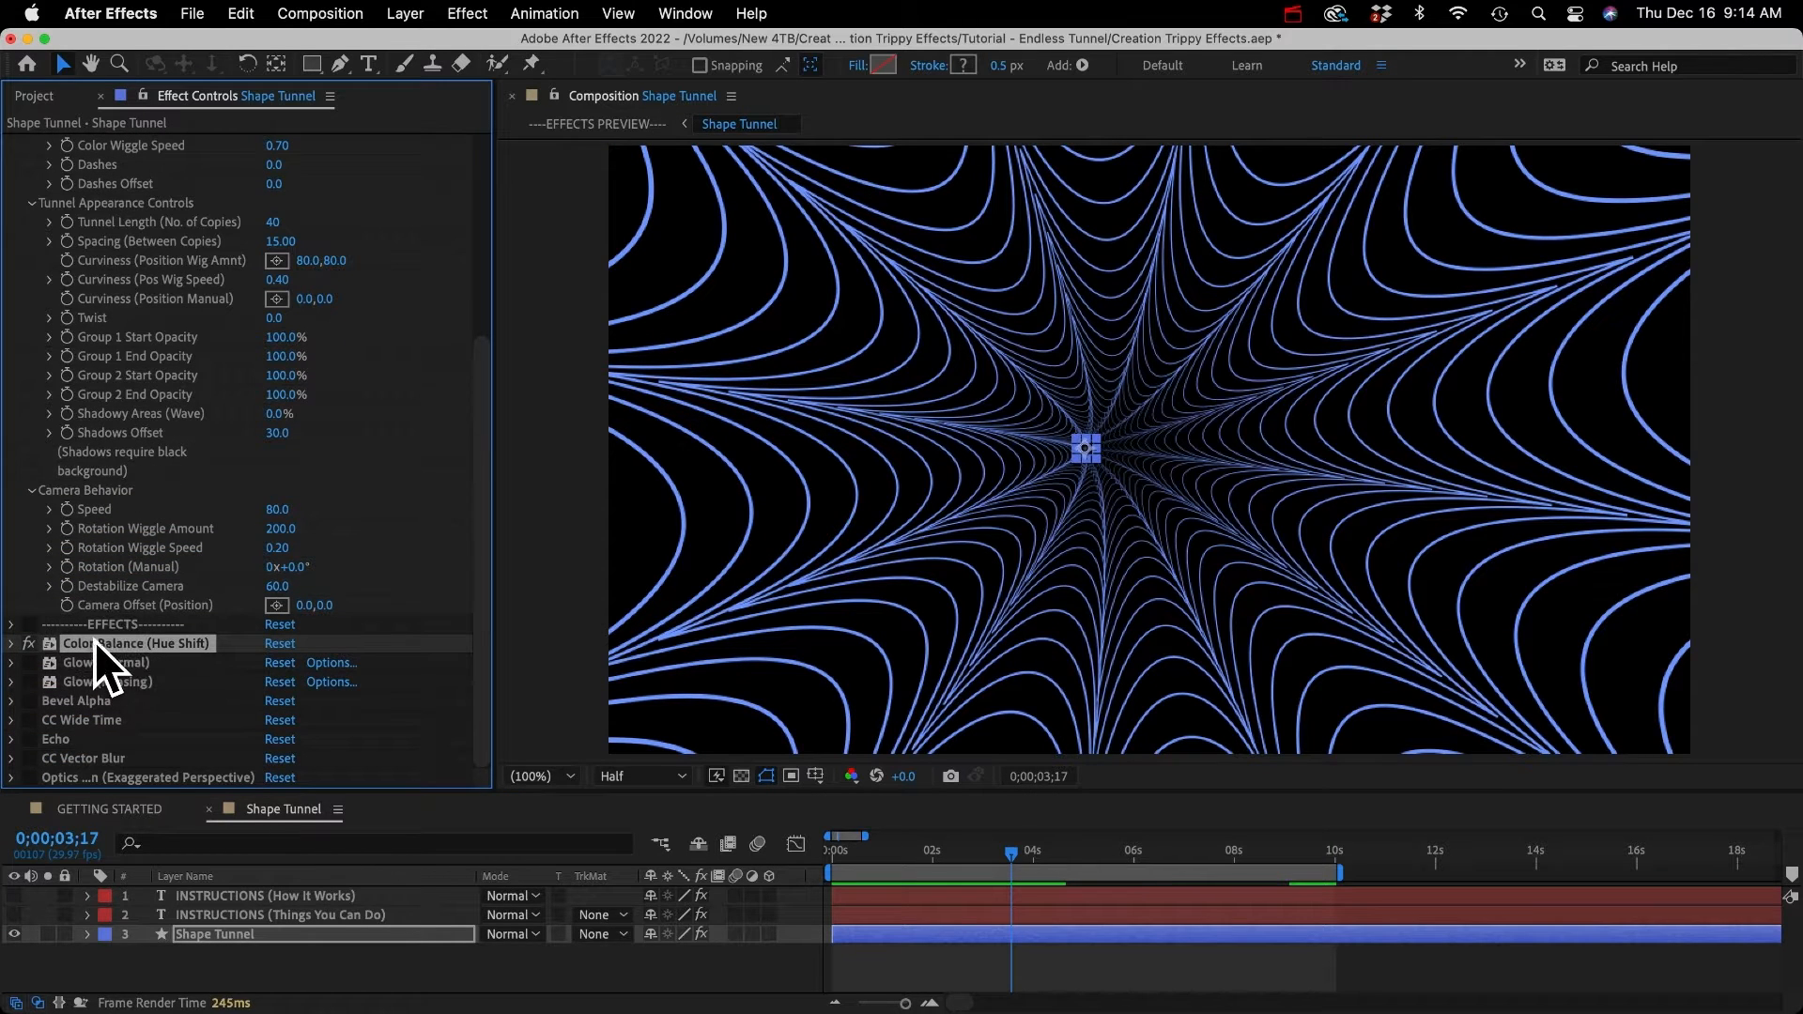
{"action": "key", "text": "super+z"}
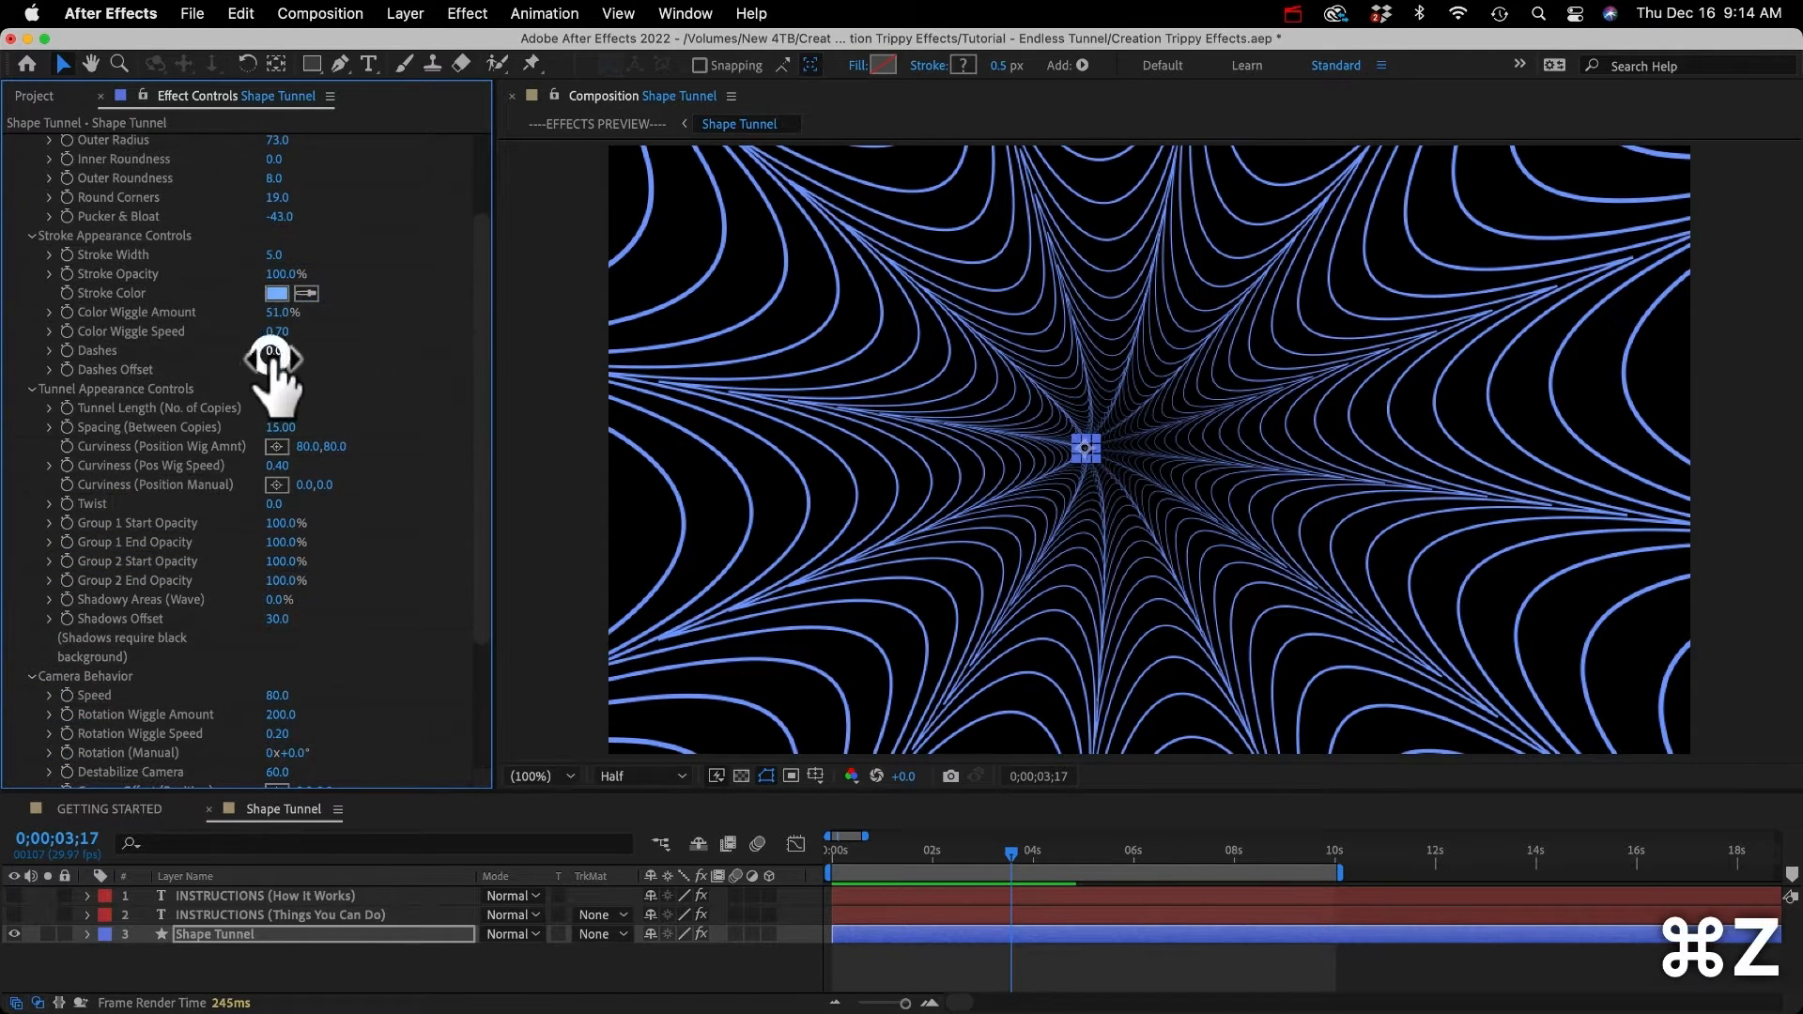
{"action": "mouse_move", "coordinate": [280, 359]}
{"action": "left_mouse_down"}
{"action": "mouse_move", "coordinate": [283, 374]}
{"action": "mouse_move", "coordinate": [256, 374]}
{"action": "mouse_move", "coordinate": [293, 374]}
{"action": "left_mouse_up"}
{"action": "key", "text": "space"}
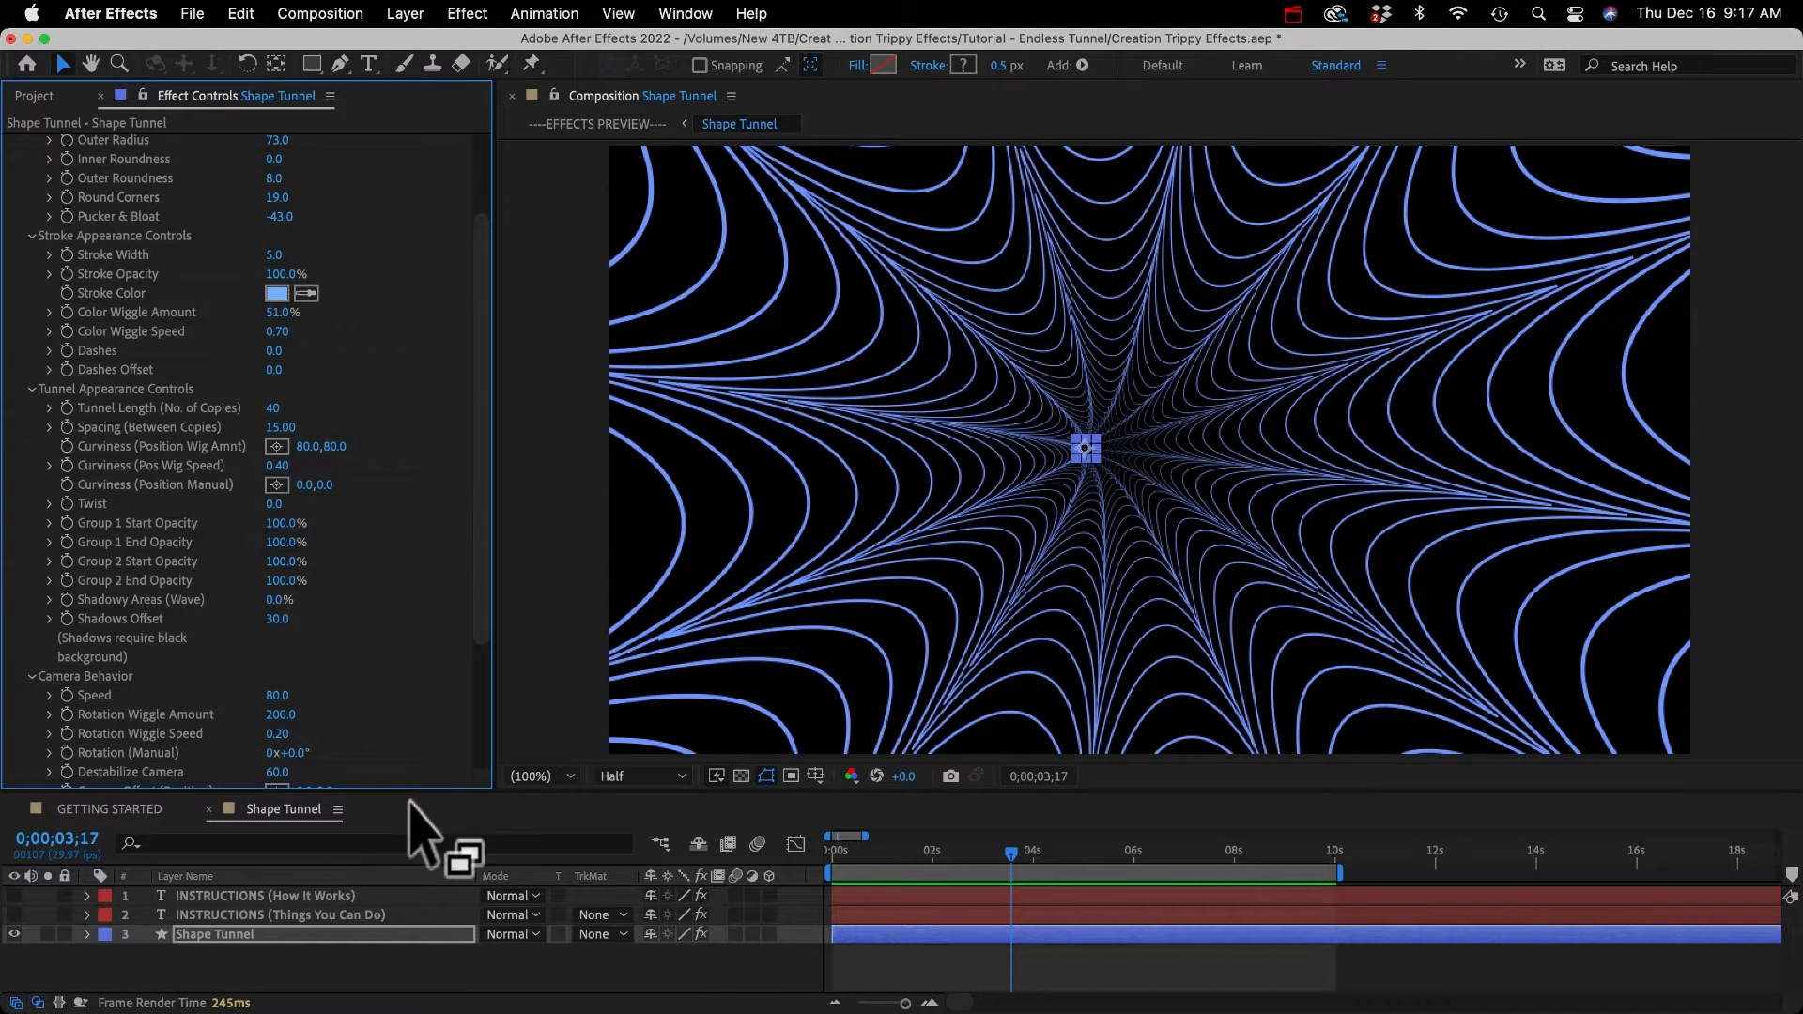
Step: Enlarge the timeline and expand the Shape Tunnel layer's Contents down to the two polystar groups
{"action": "left_click_drag", "start_coordinate": [411, 799], "coordinate": [382, 611]}
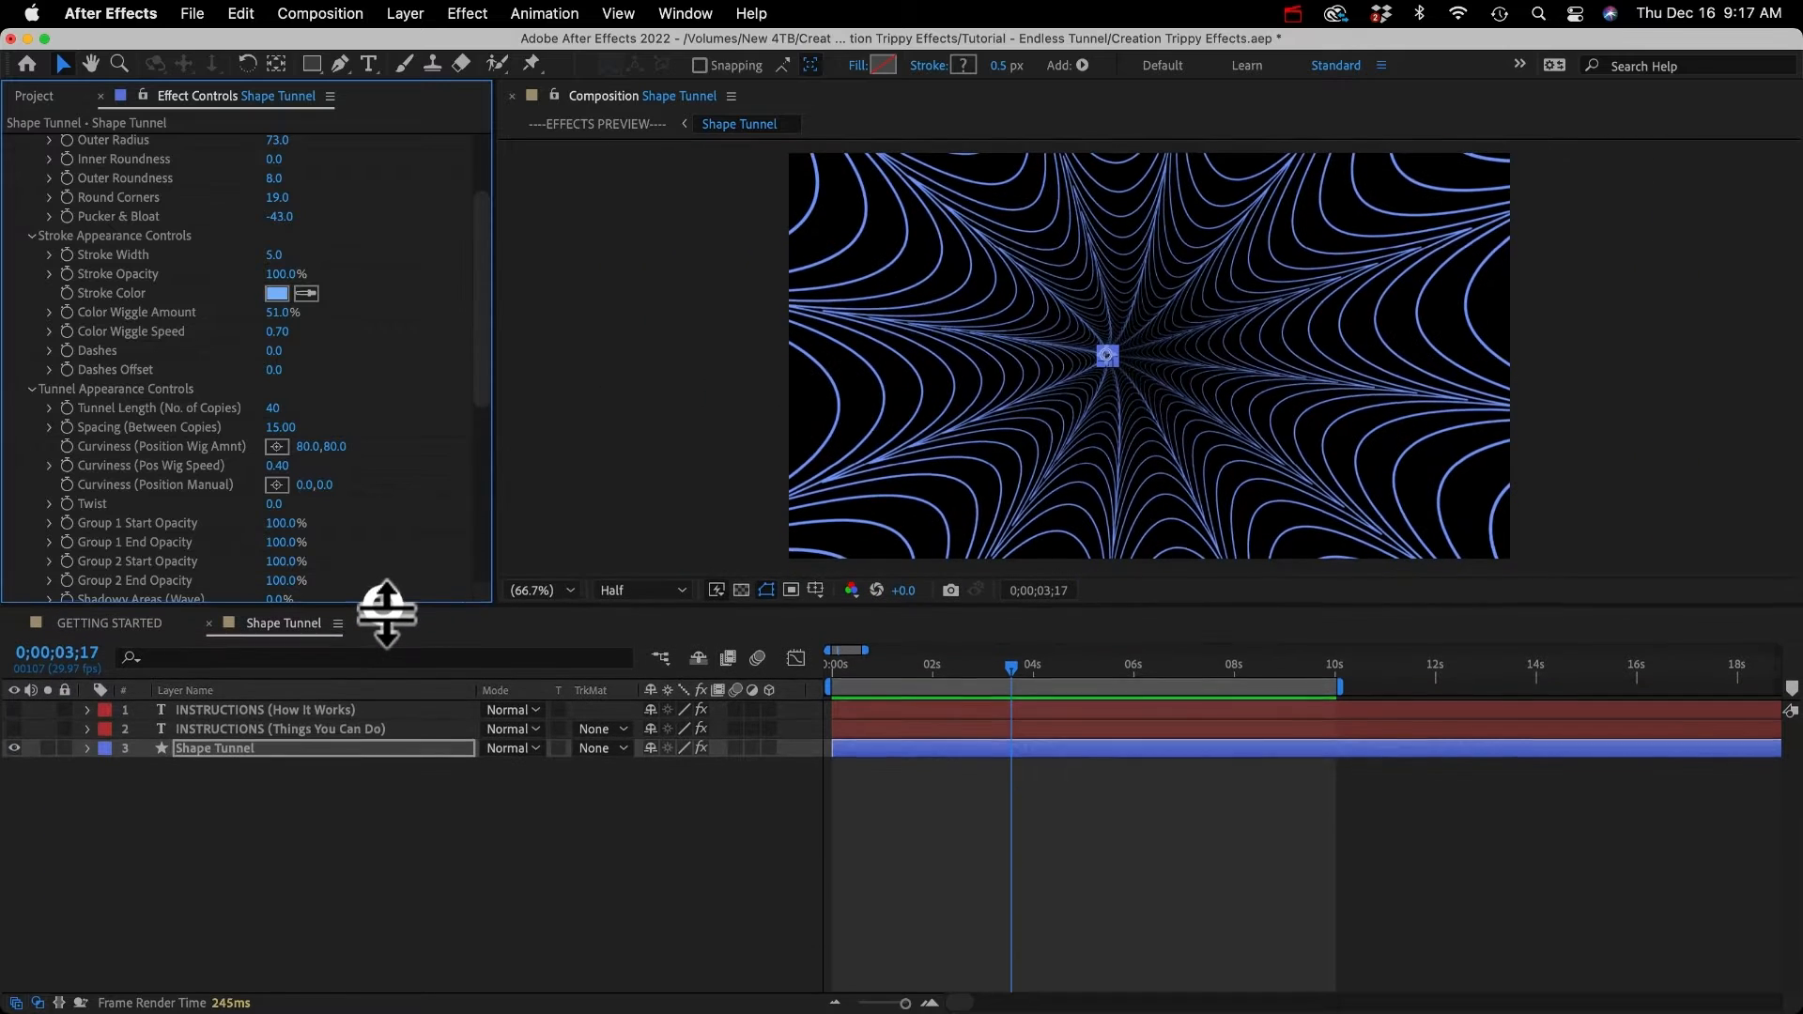
{"action": "left_click", "coordinate": [85, 752]}
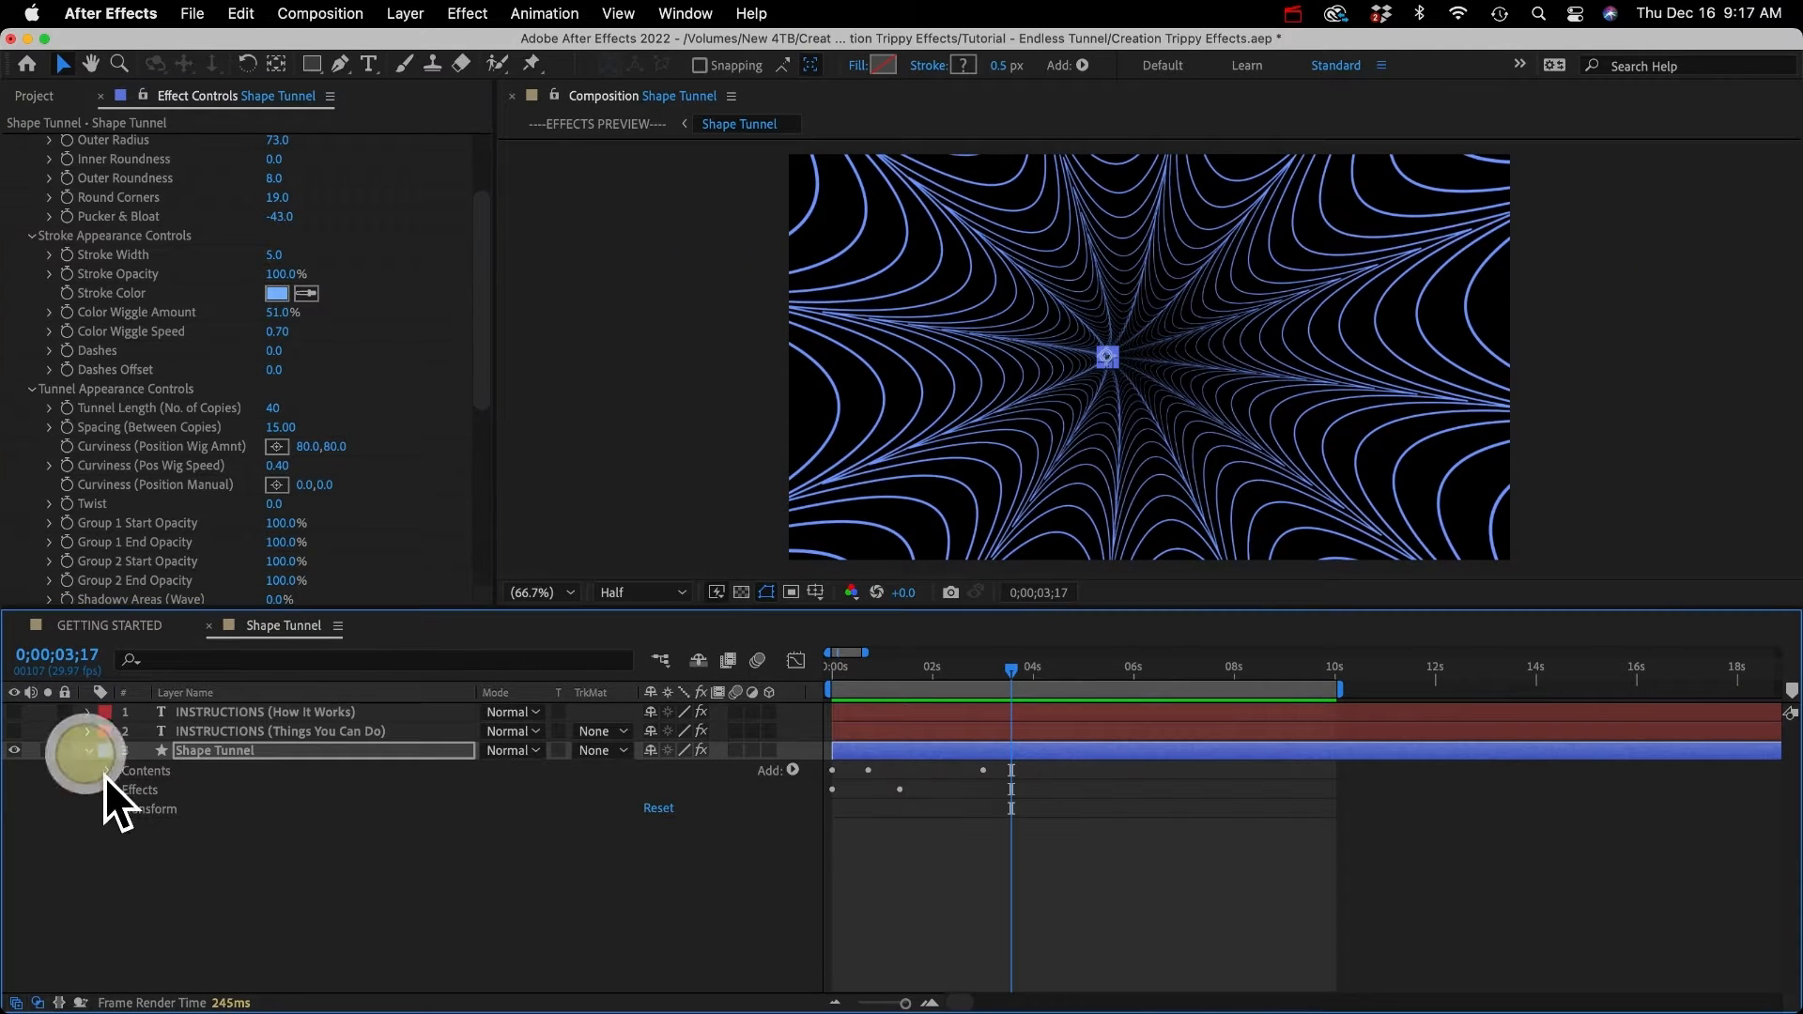
{"action": "left_click", "coordinate": [109, 770]}
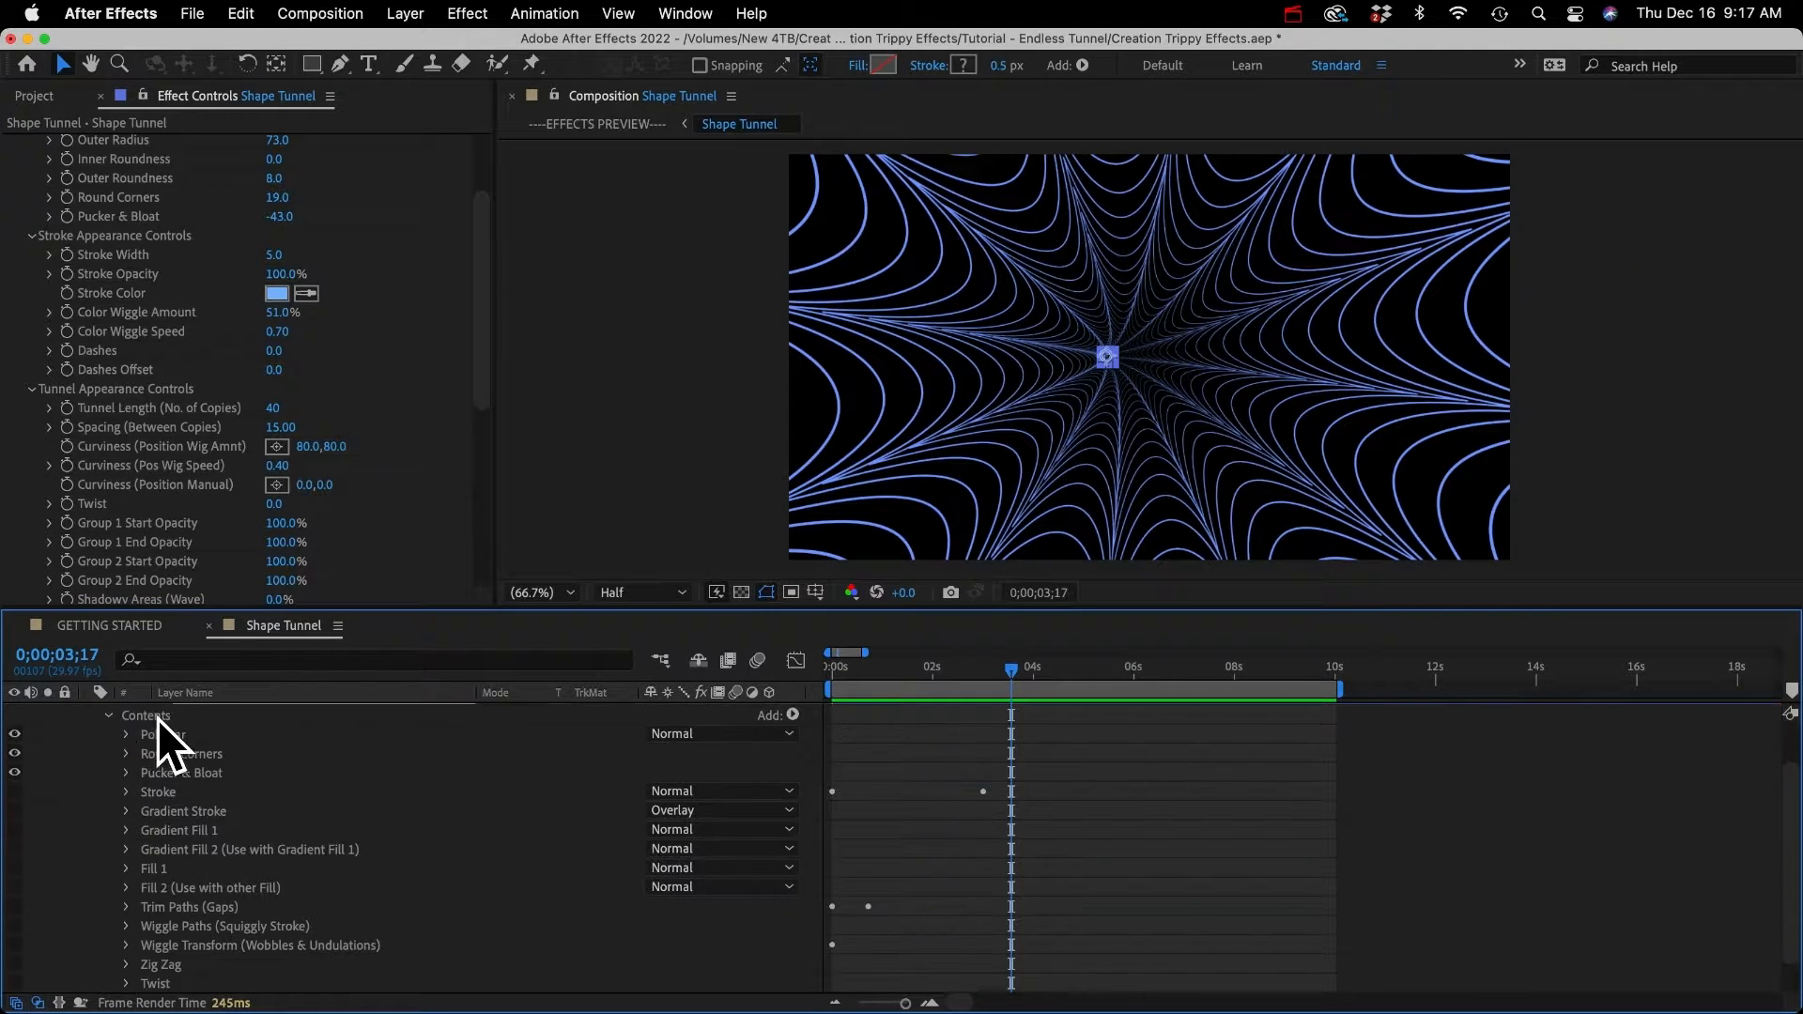
{"action": "scroll", "coordinate": [182, 734], "scroll_direction": "up", "scroll_amount": 3}
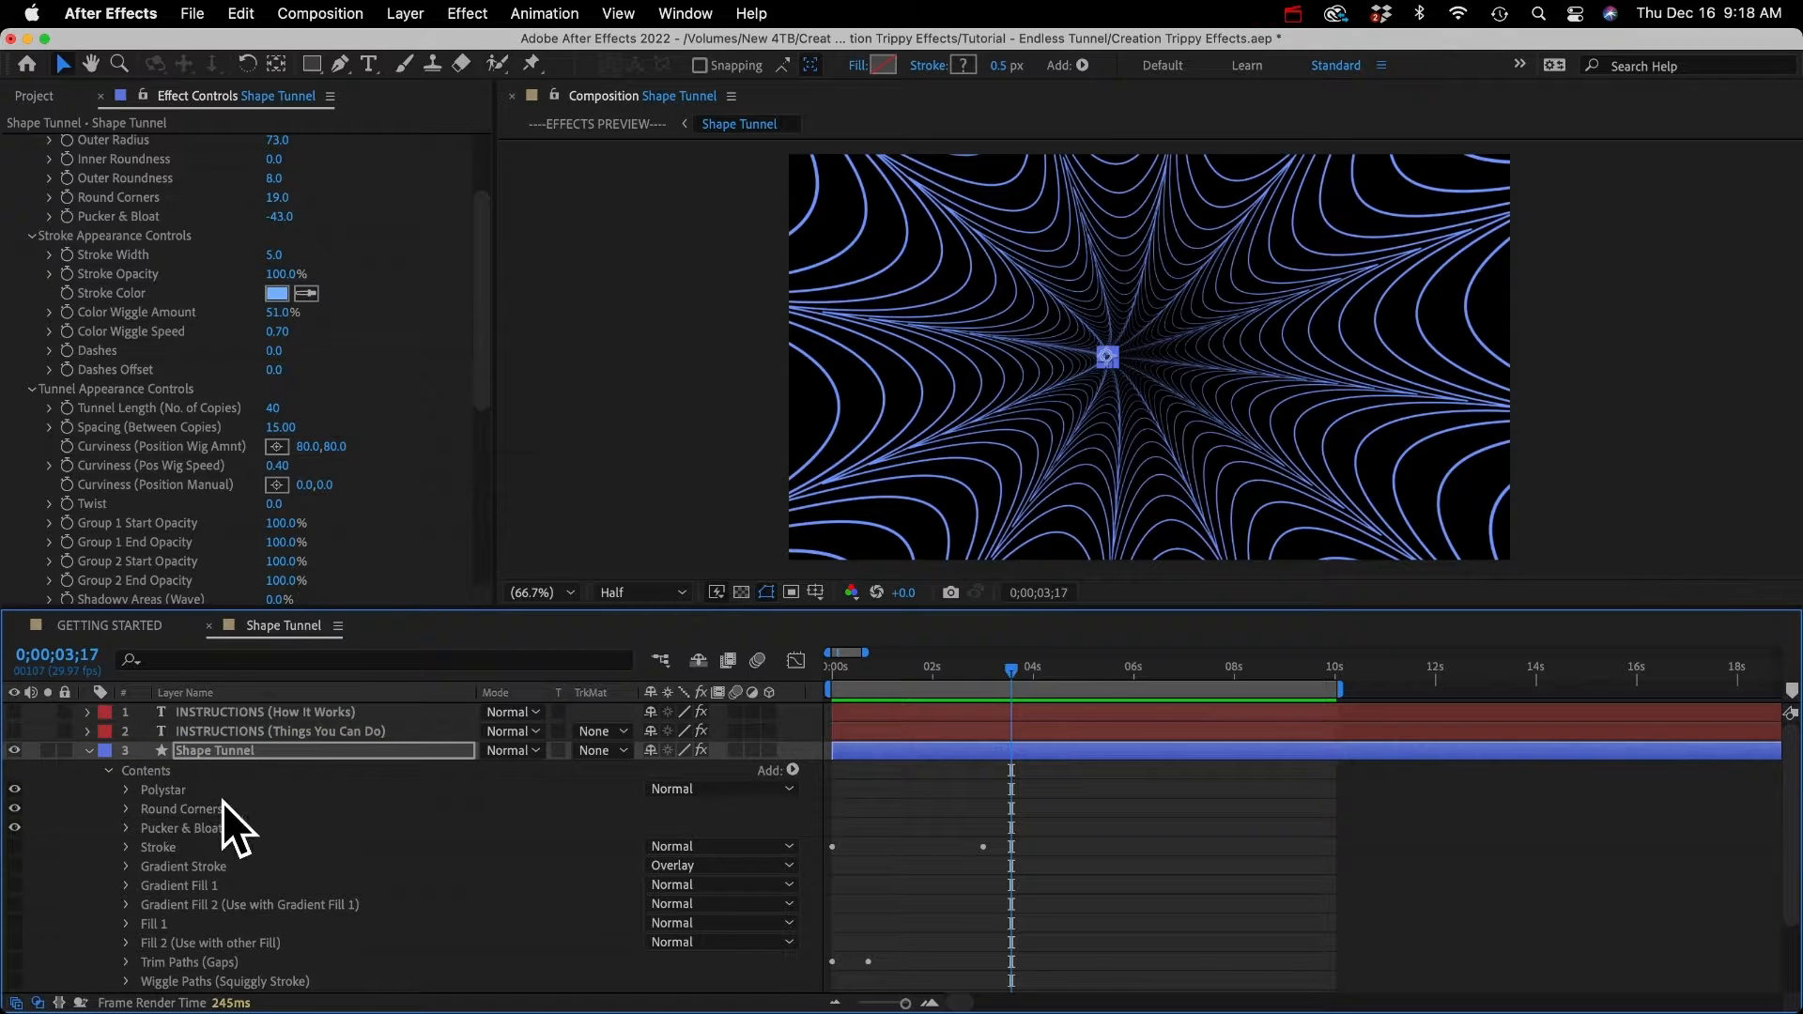
{"action": "left_click", "coordinate": [126, 790]}
Step: Hide Polystar - Group 2 and preview the tunnel section made by Polystar - Group 1 alone
{"action": "left_click", "coordinate": [188, 808]}
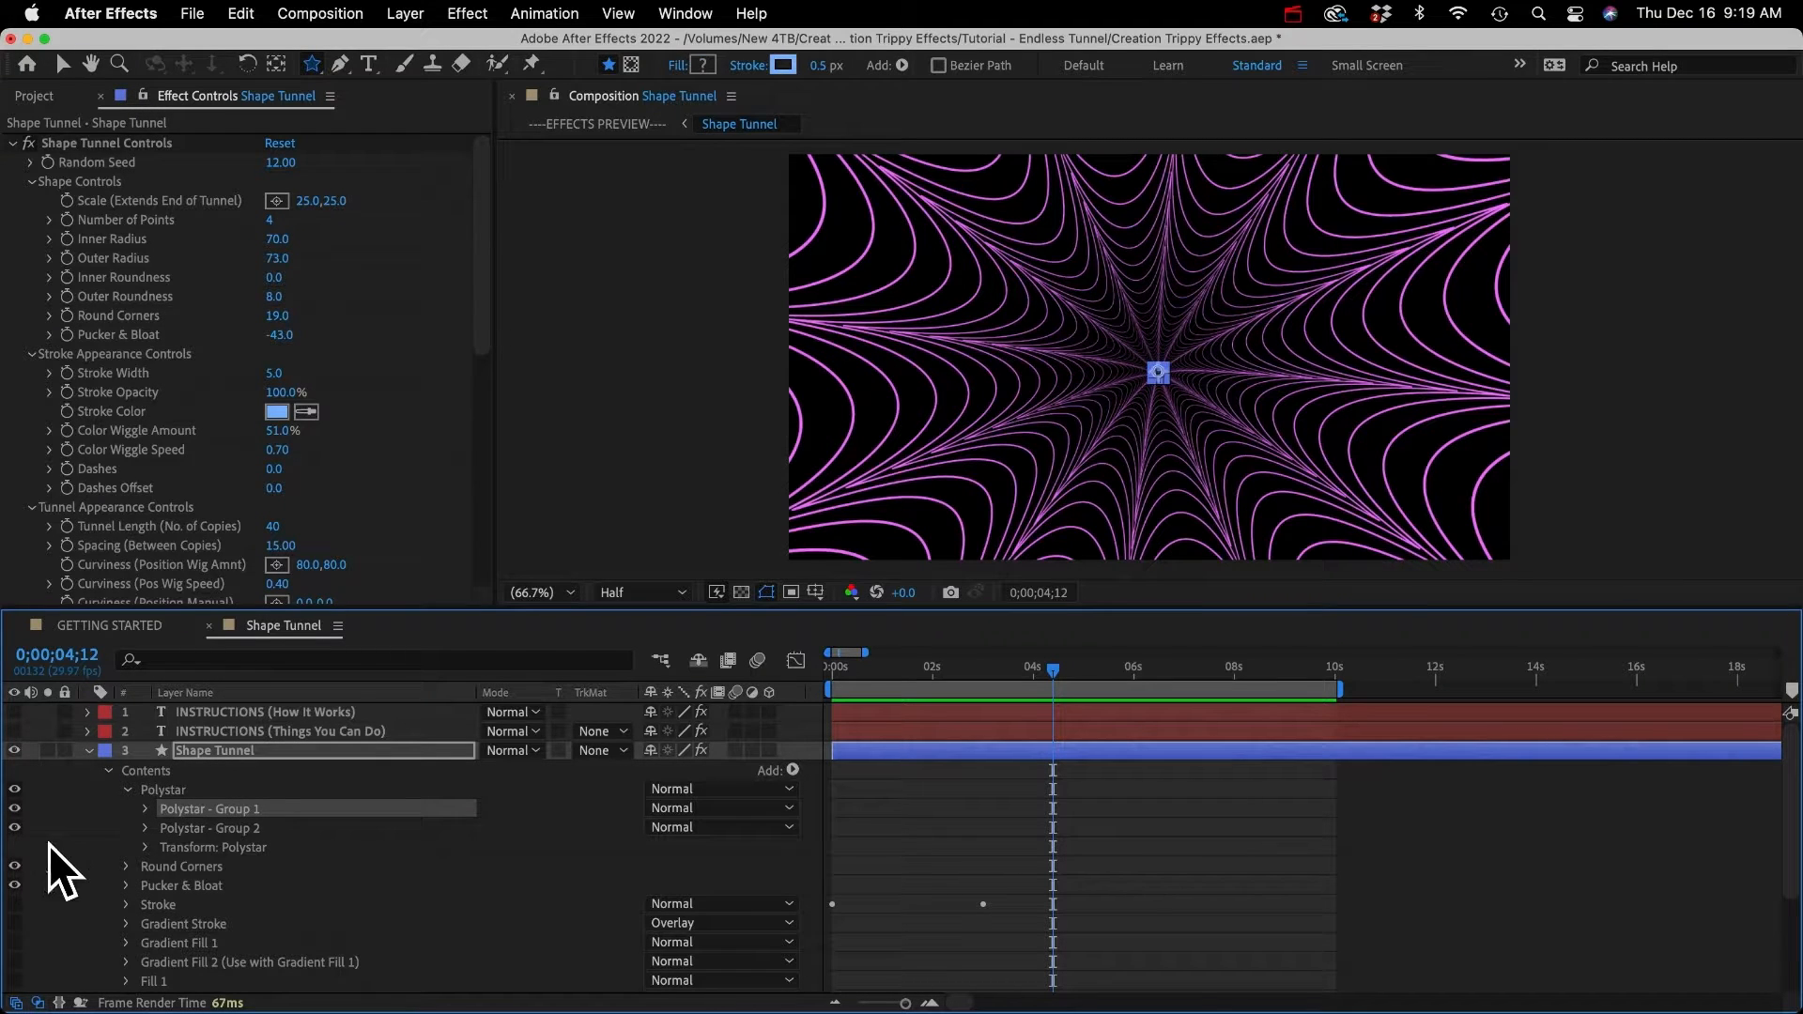
{"action": "left_click", "coordinate": [15, 828]}
{"action": "key", "text": "KP_0"}
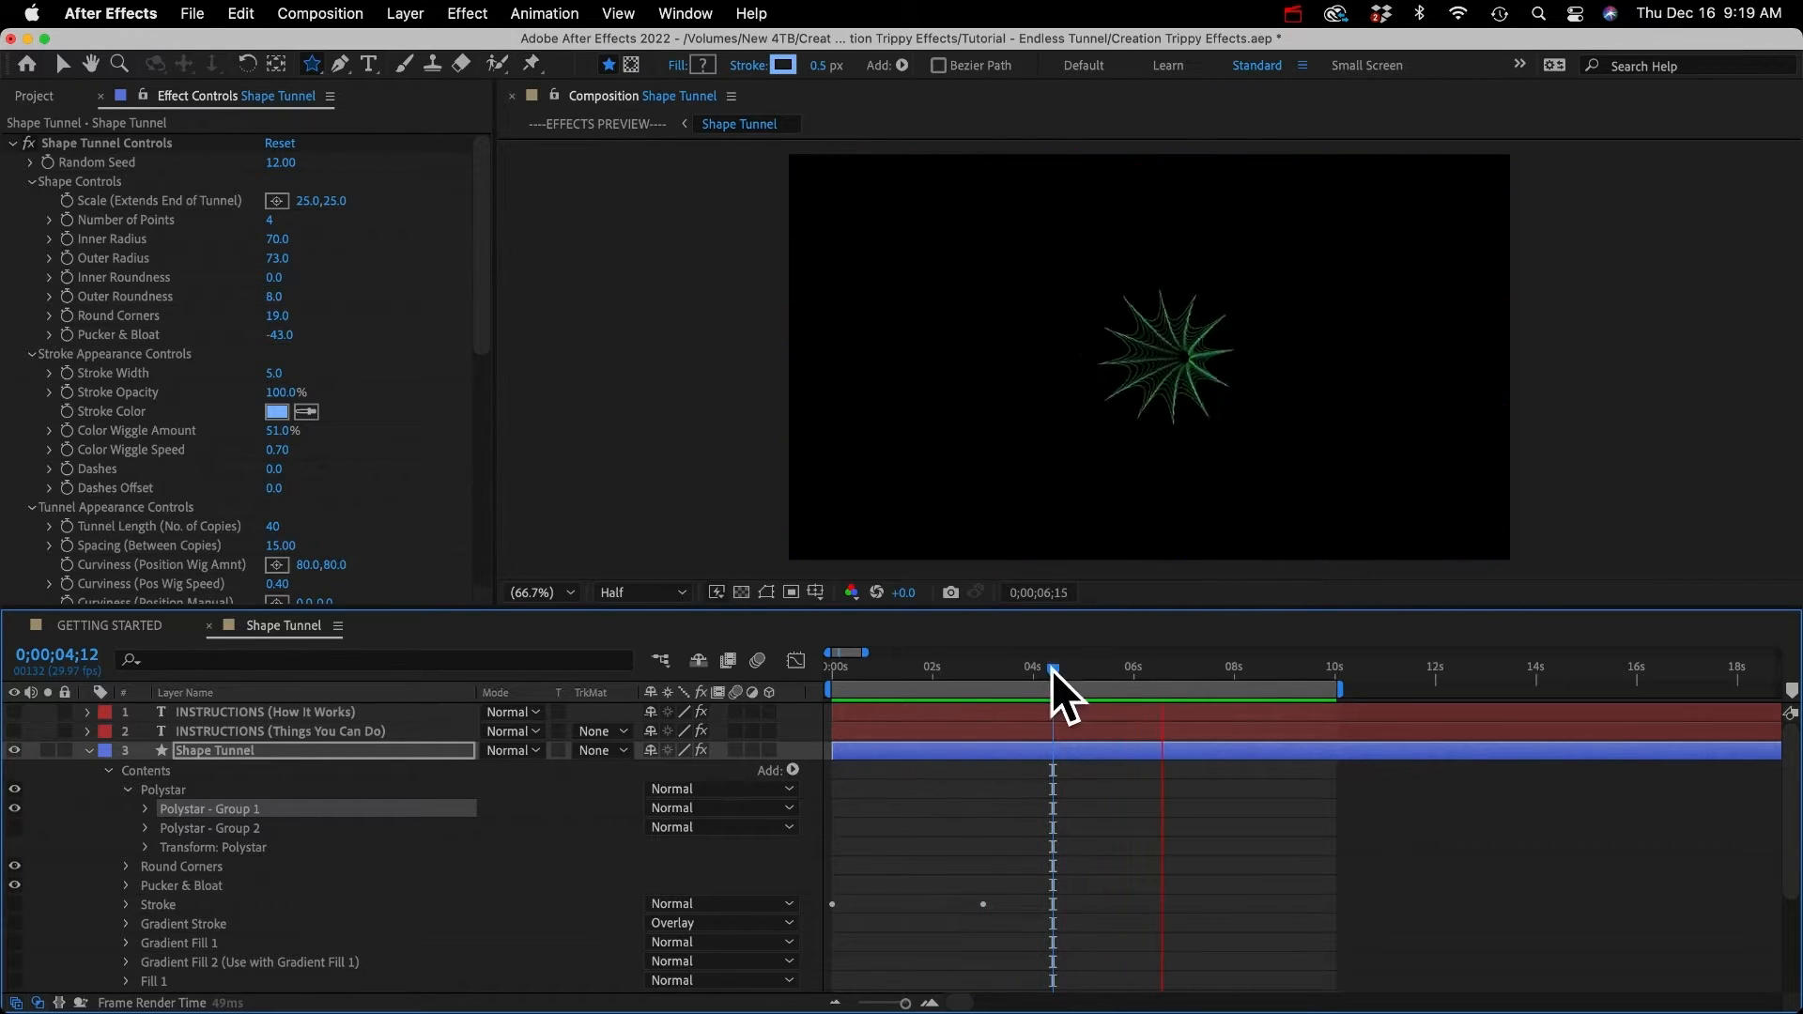
{"action": "left_click_drag", "start_coordinate": [1051, 669], "coordinate": [968, 669]}
Step: Expand Polystar - Group 1, preview the animation with its Repeater 1 disabled, and enable the repeater again
{"action": "left_click", "coordinate": [147, 809]}
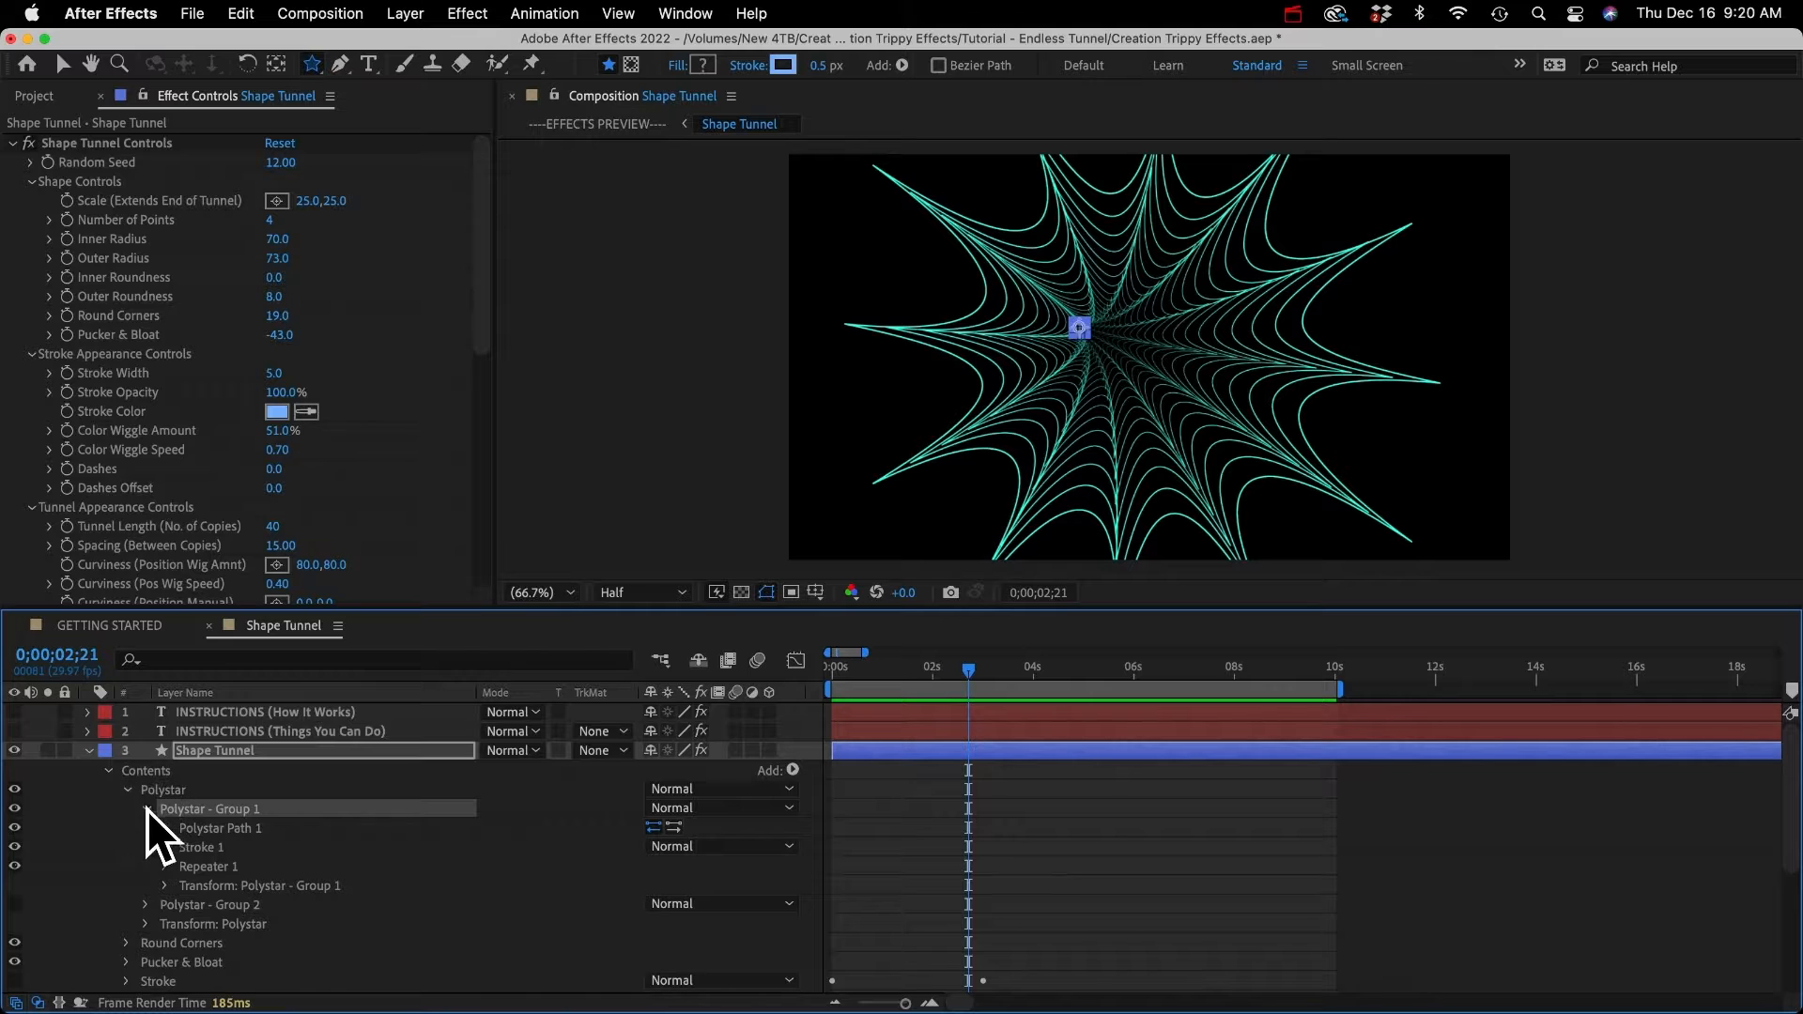
{"action": "left_click", "coordinate": [198, 865]}
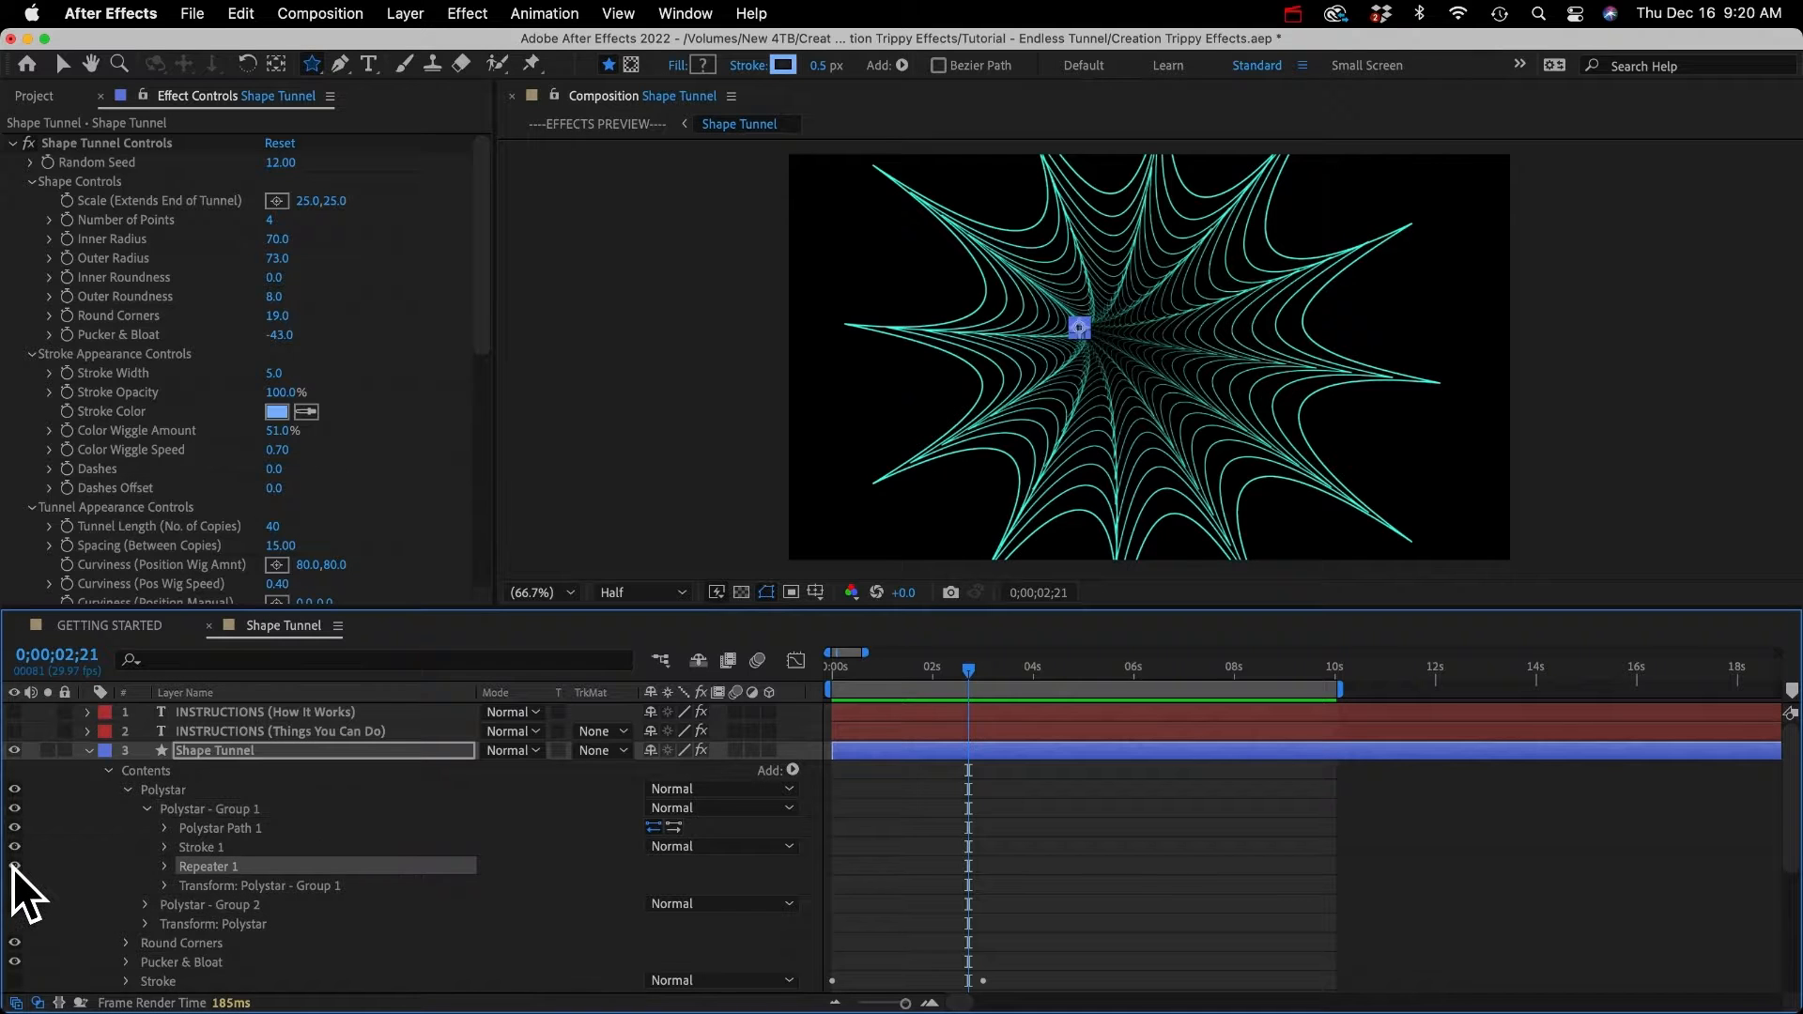
{"action": "left_click", "coordinate": [14, 866]}
{"action": "key", "text": "space"}
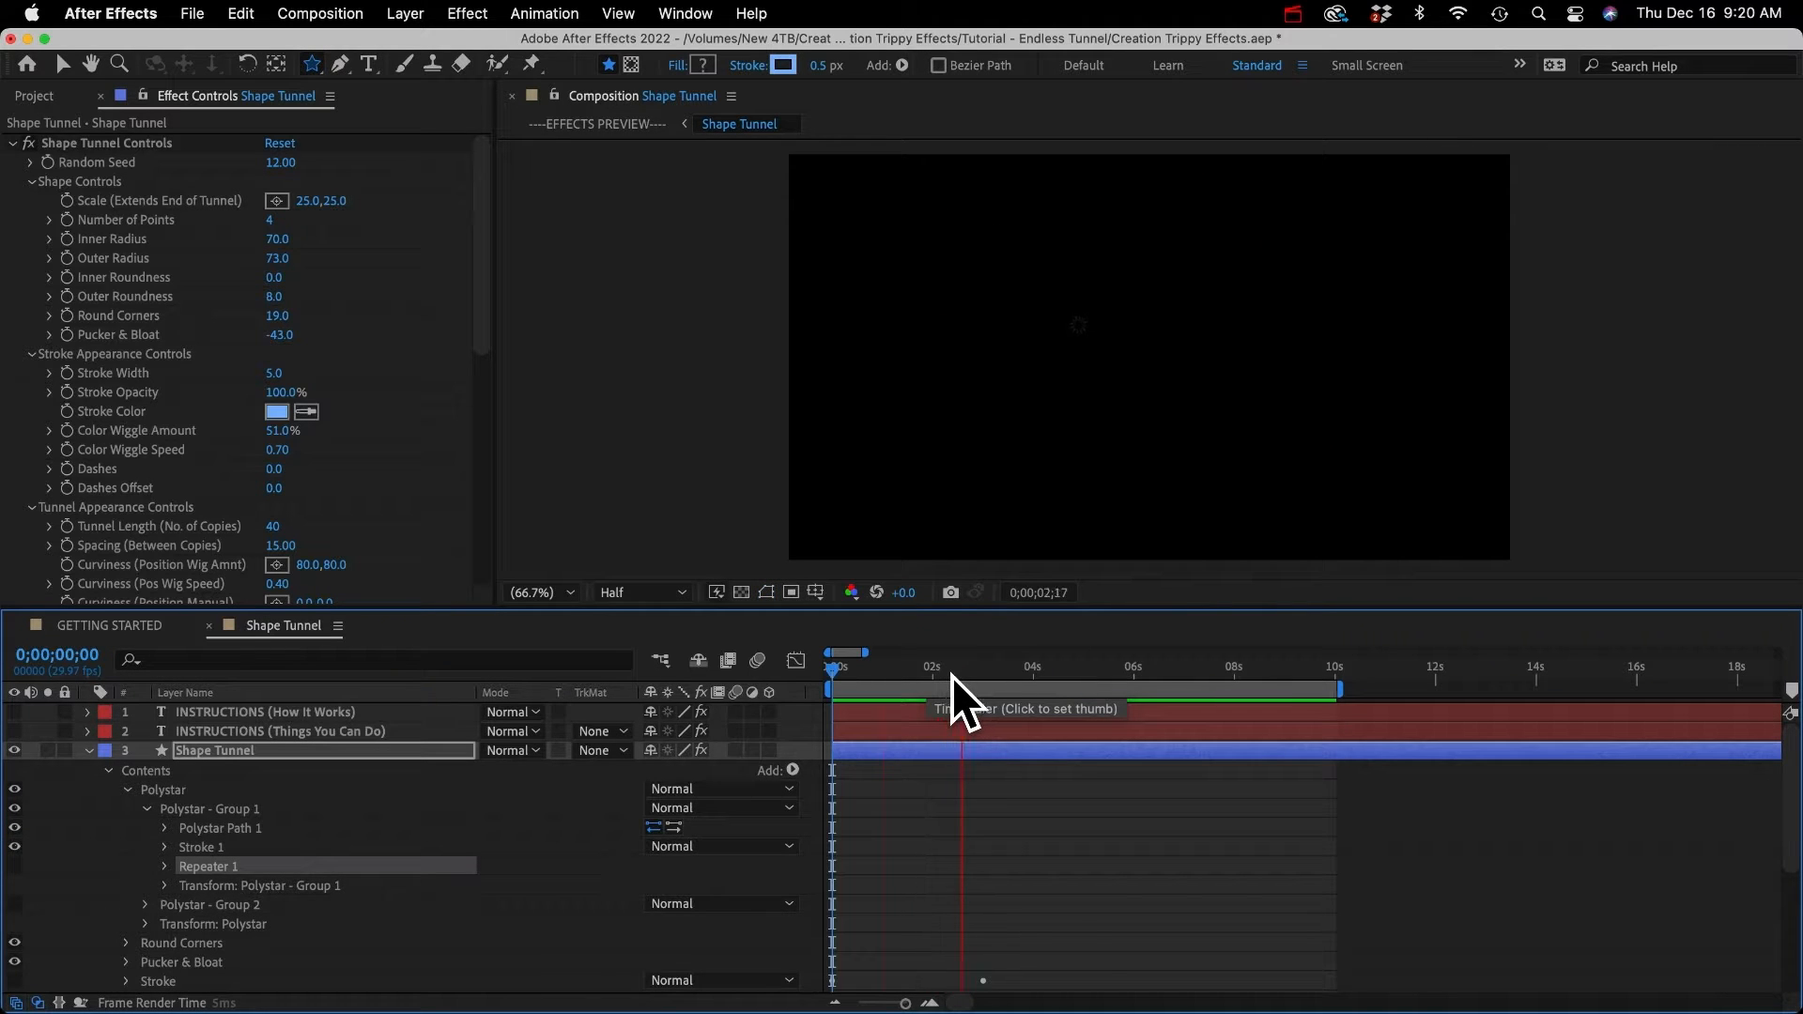
{"action": "key", "text": "space"}
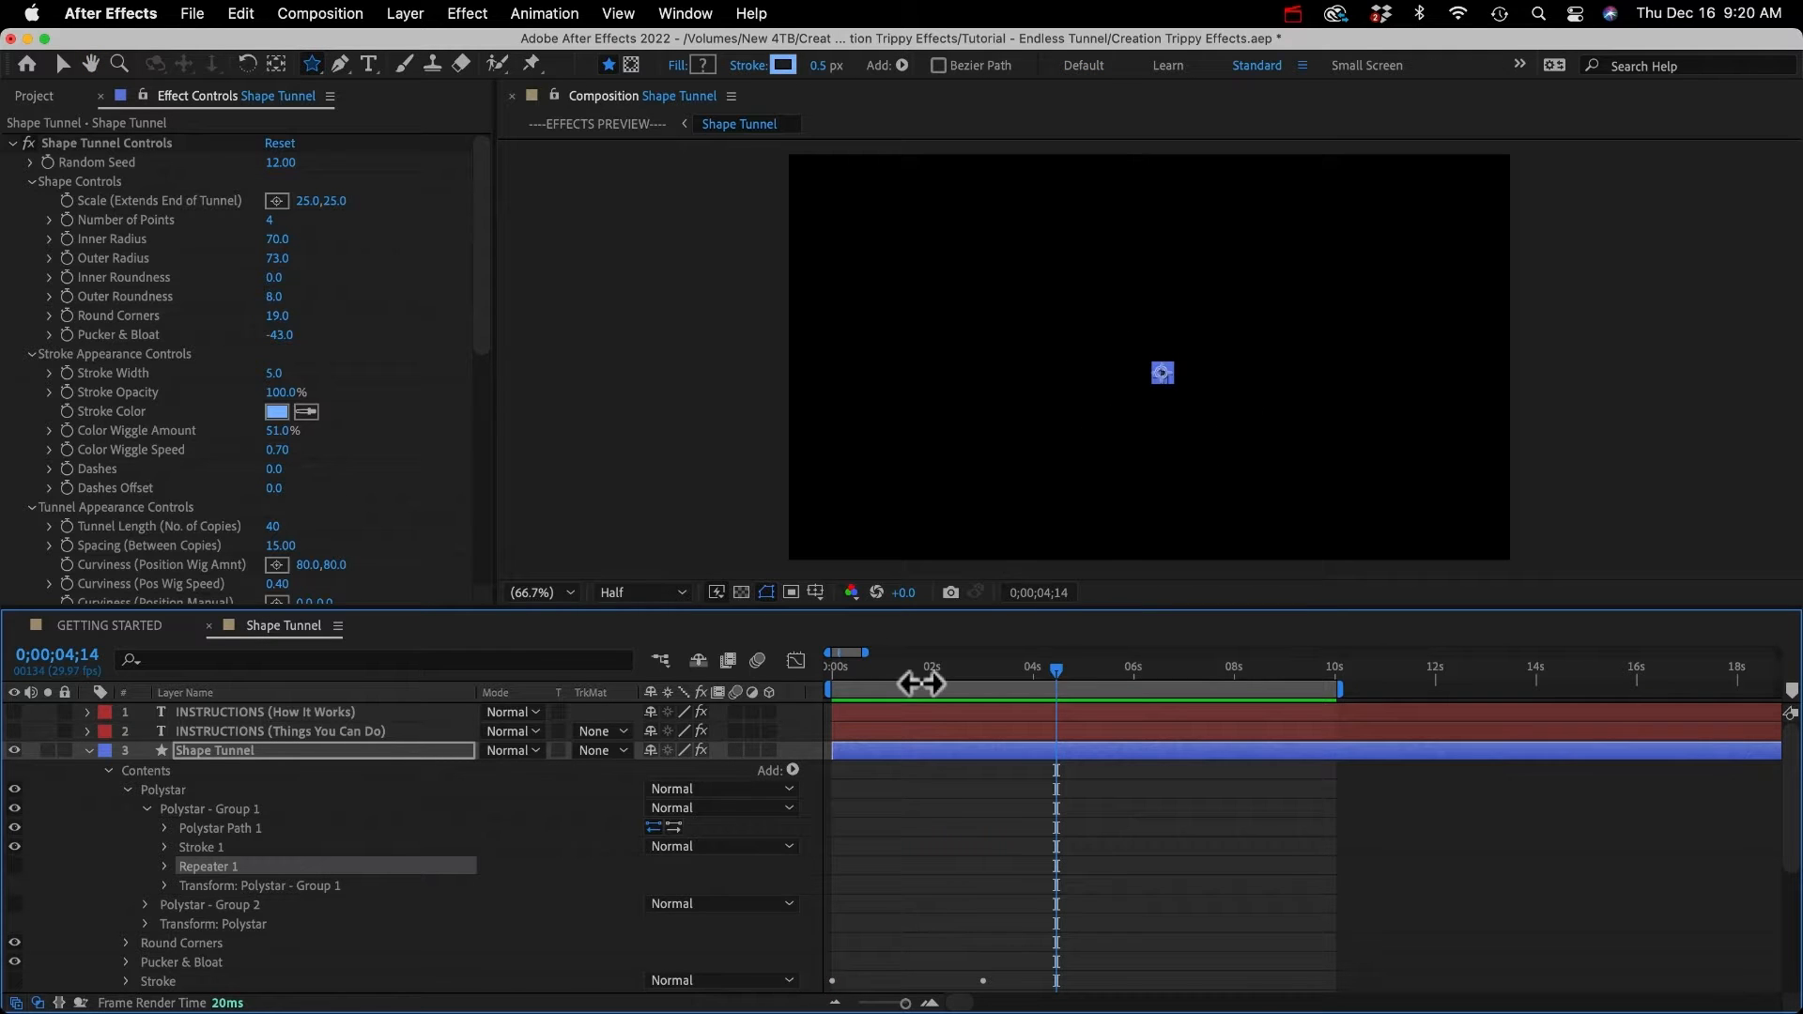
{"action": "left_click", "coordinate": [14, 865]}
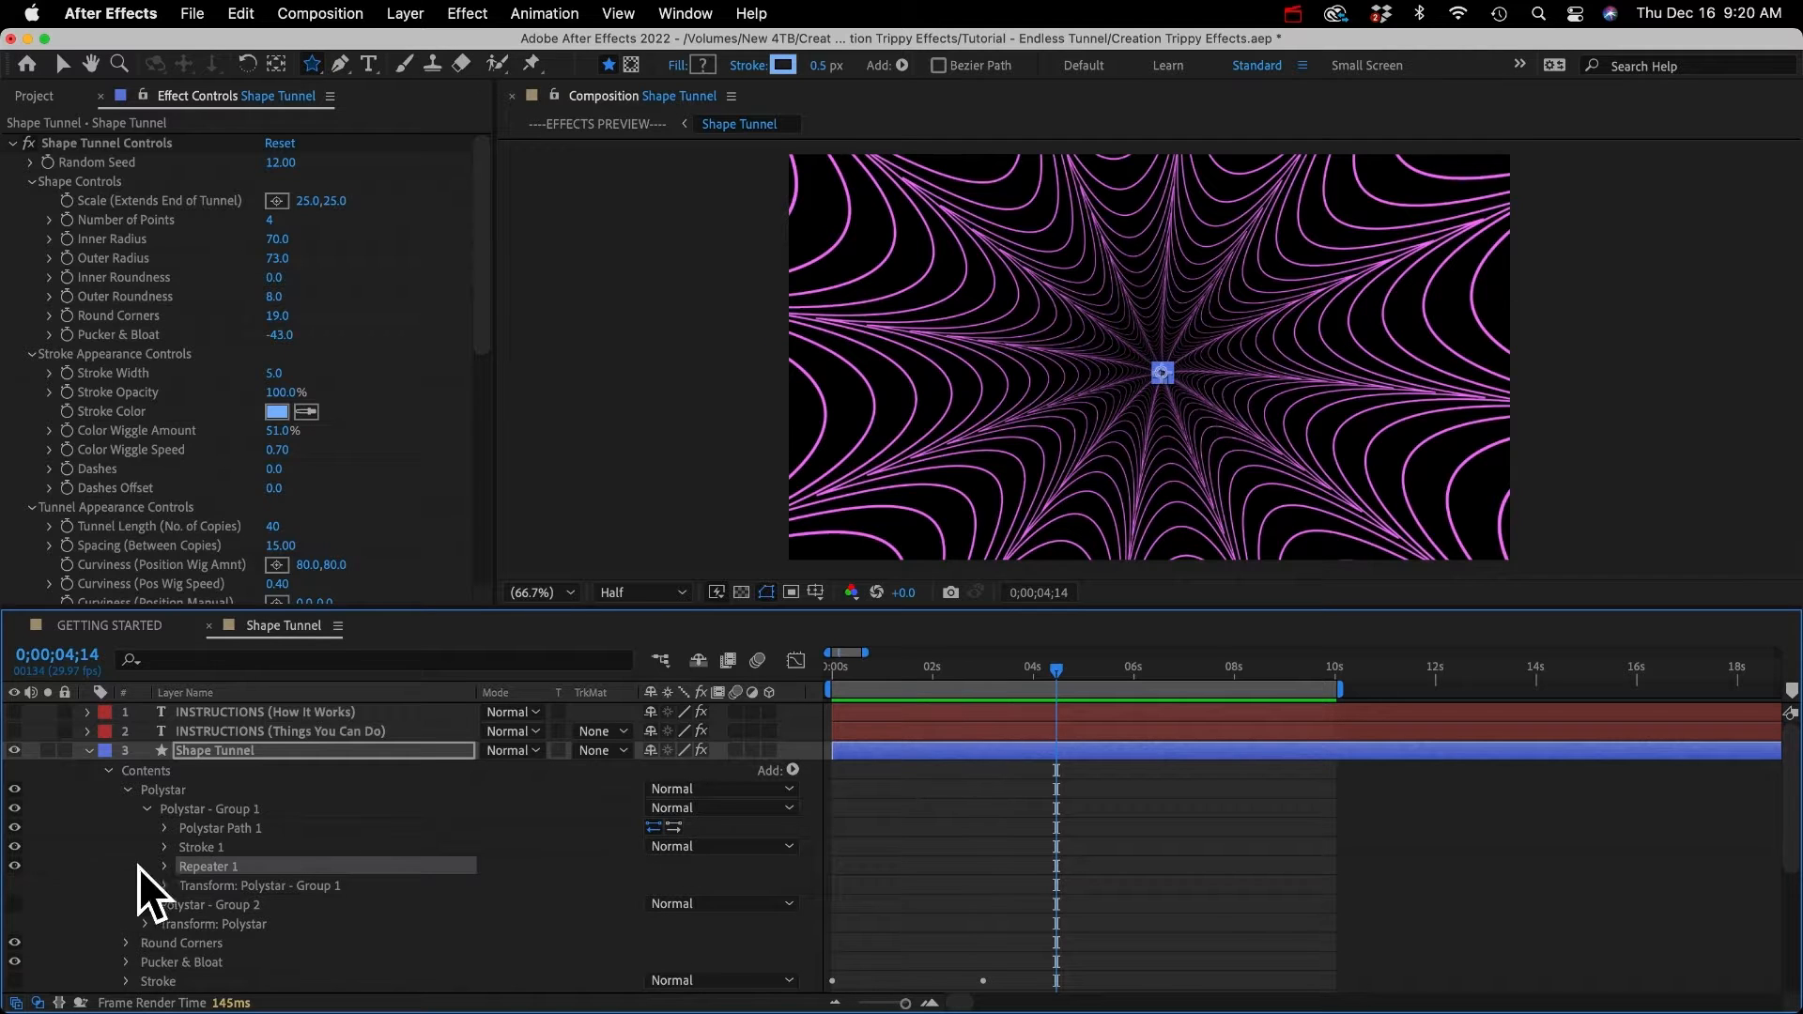
Step: Examine how Repeater 1's Copies, Offset and Transform values change over time in Polystar - Group 1
{"action": "left_click", "coordinate": [165, 865]}
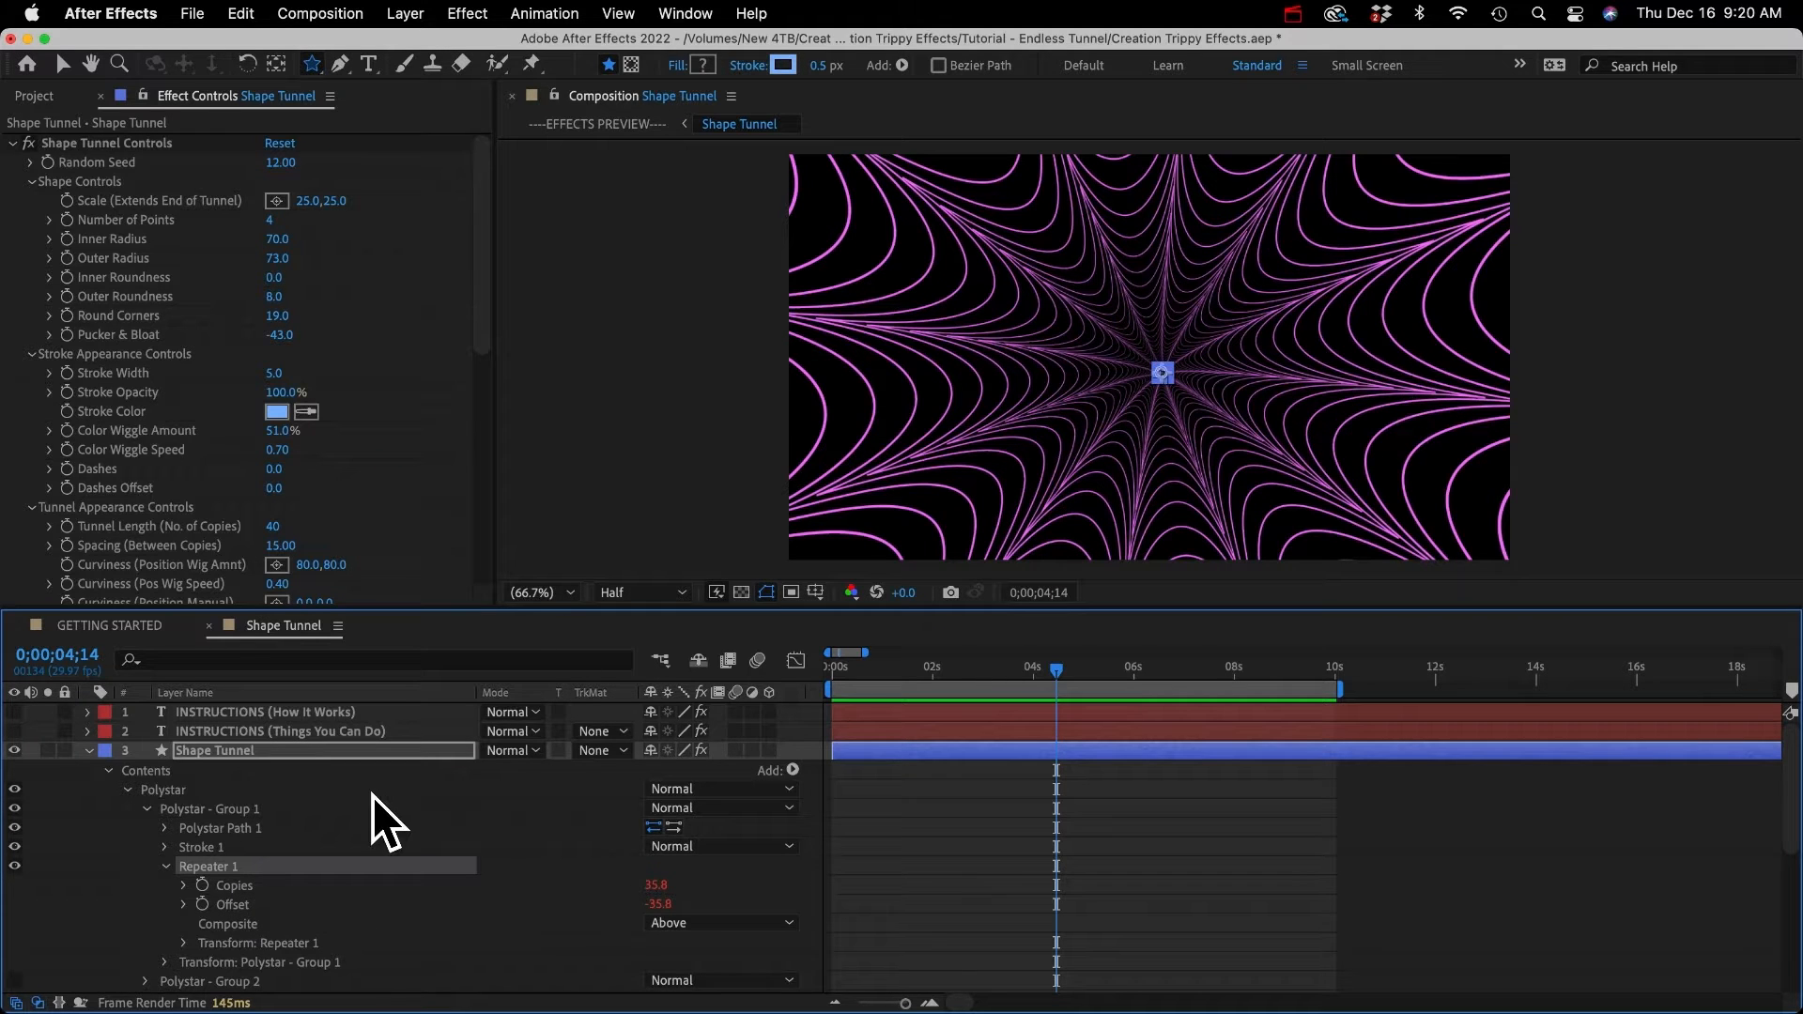
{"action": "left_click", "coordinate": [274, 937]}
{"action": "left_click", "coordinate": [184, 943]}
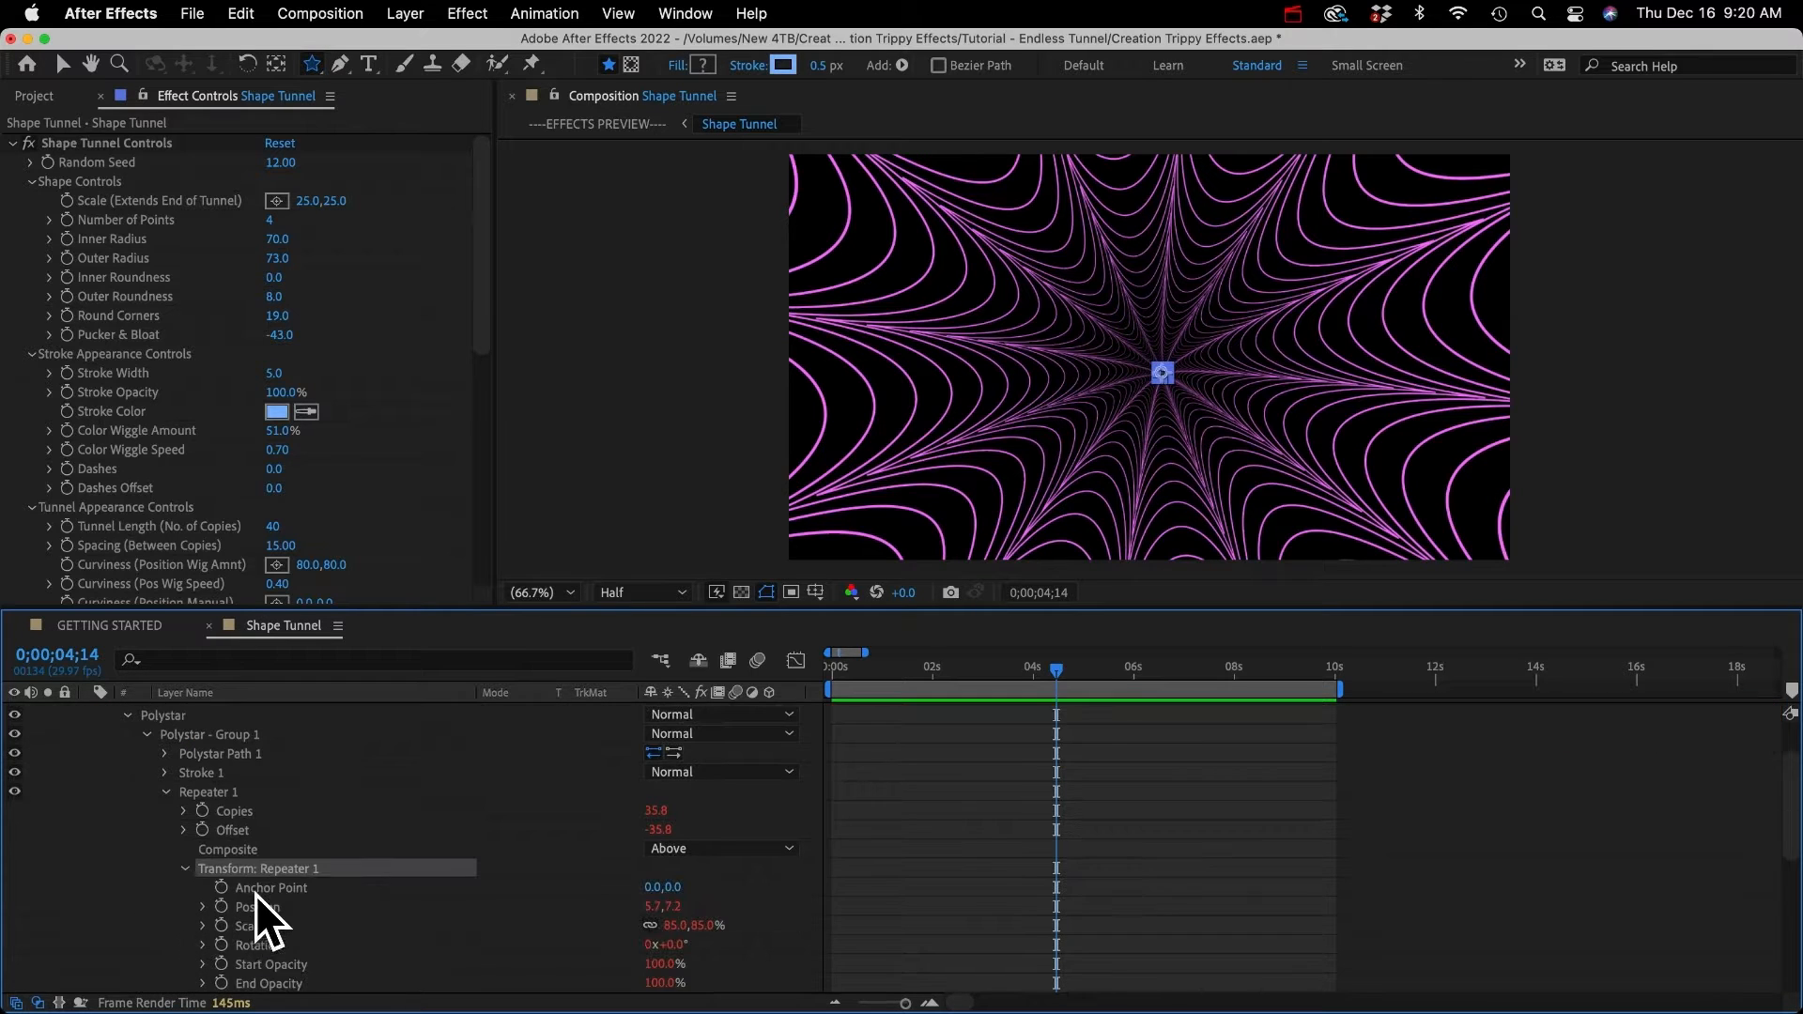
{"action": "left_click", "coordinate": [212, 786]}
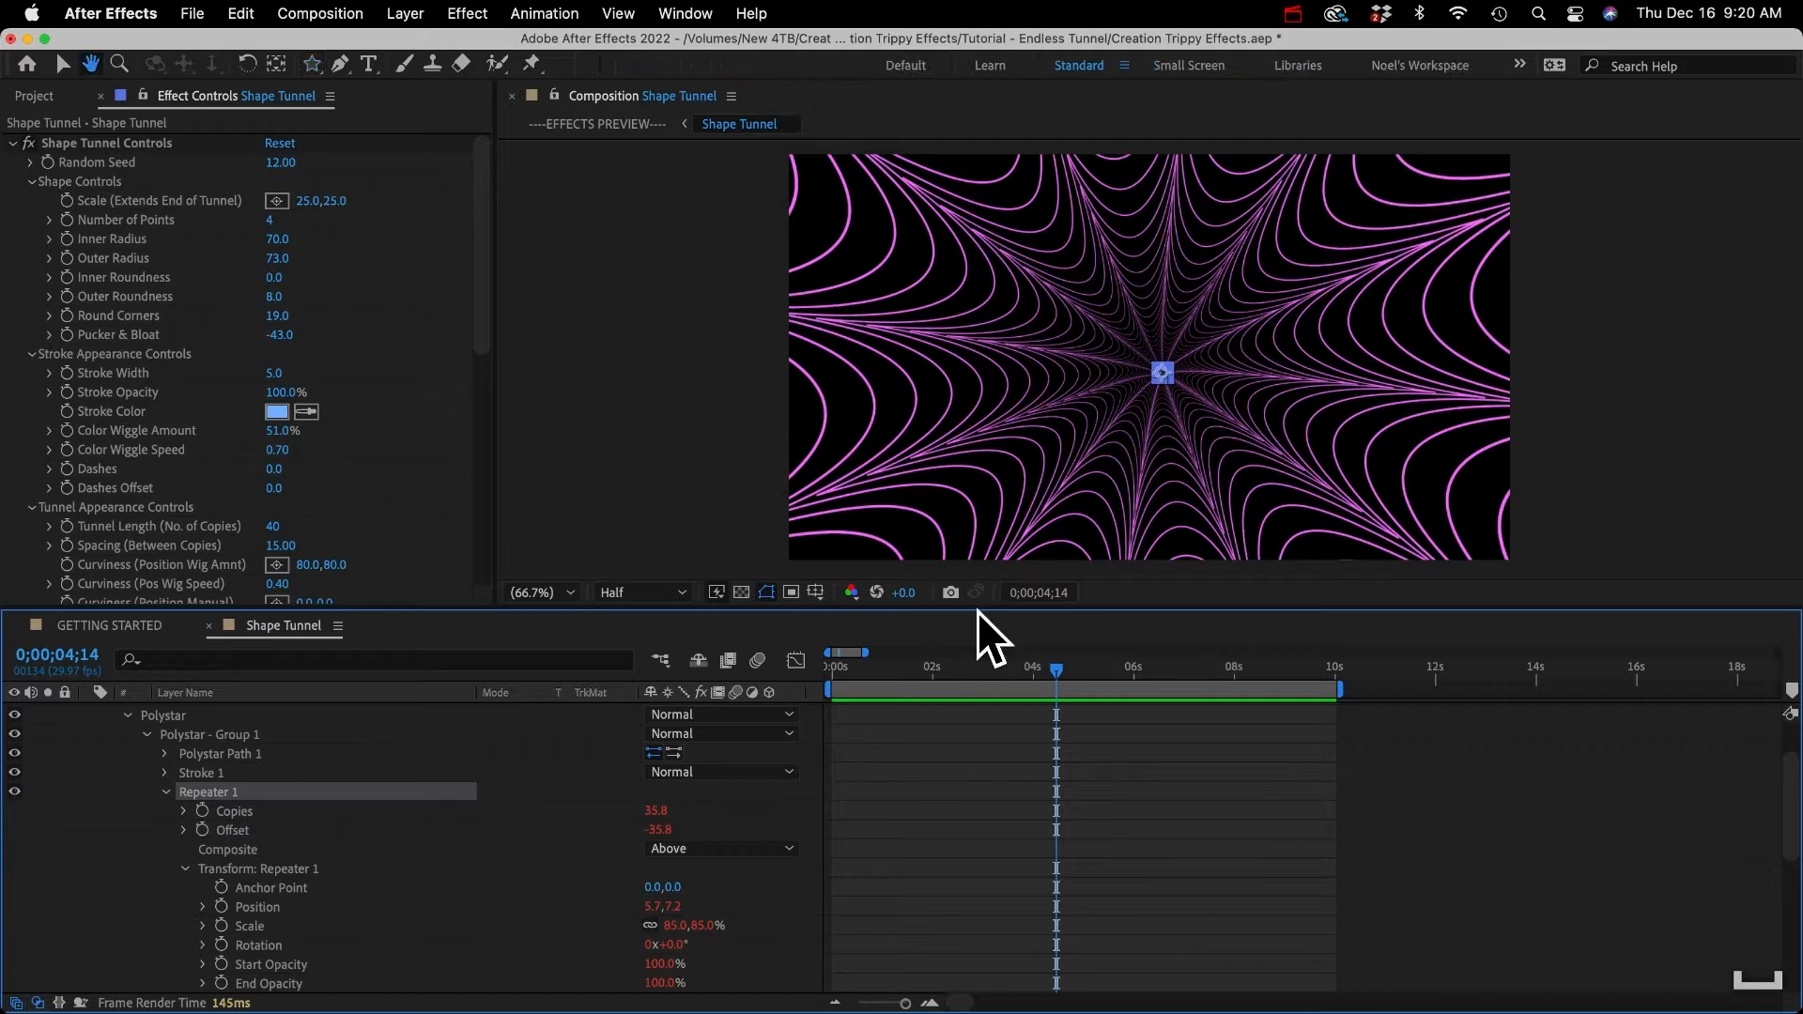
{"action": "key", "text": "space"}
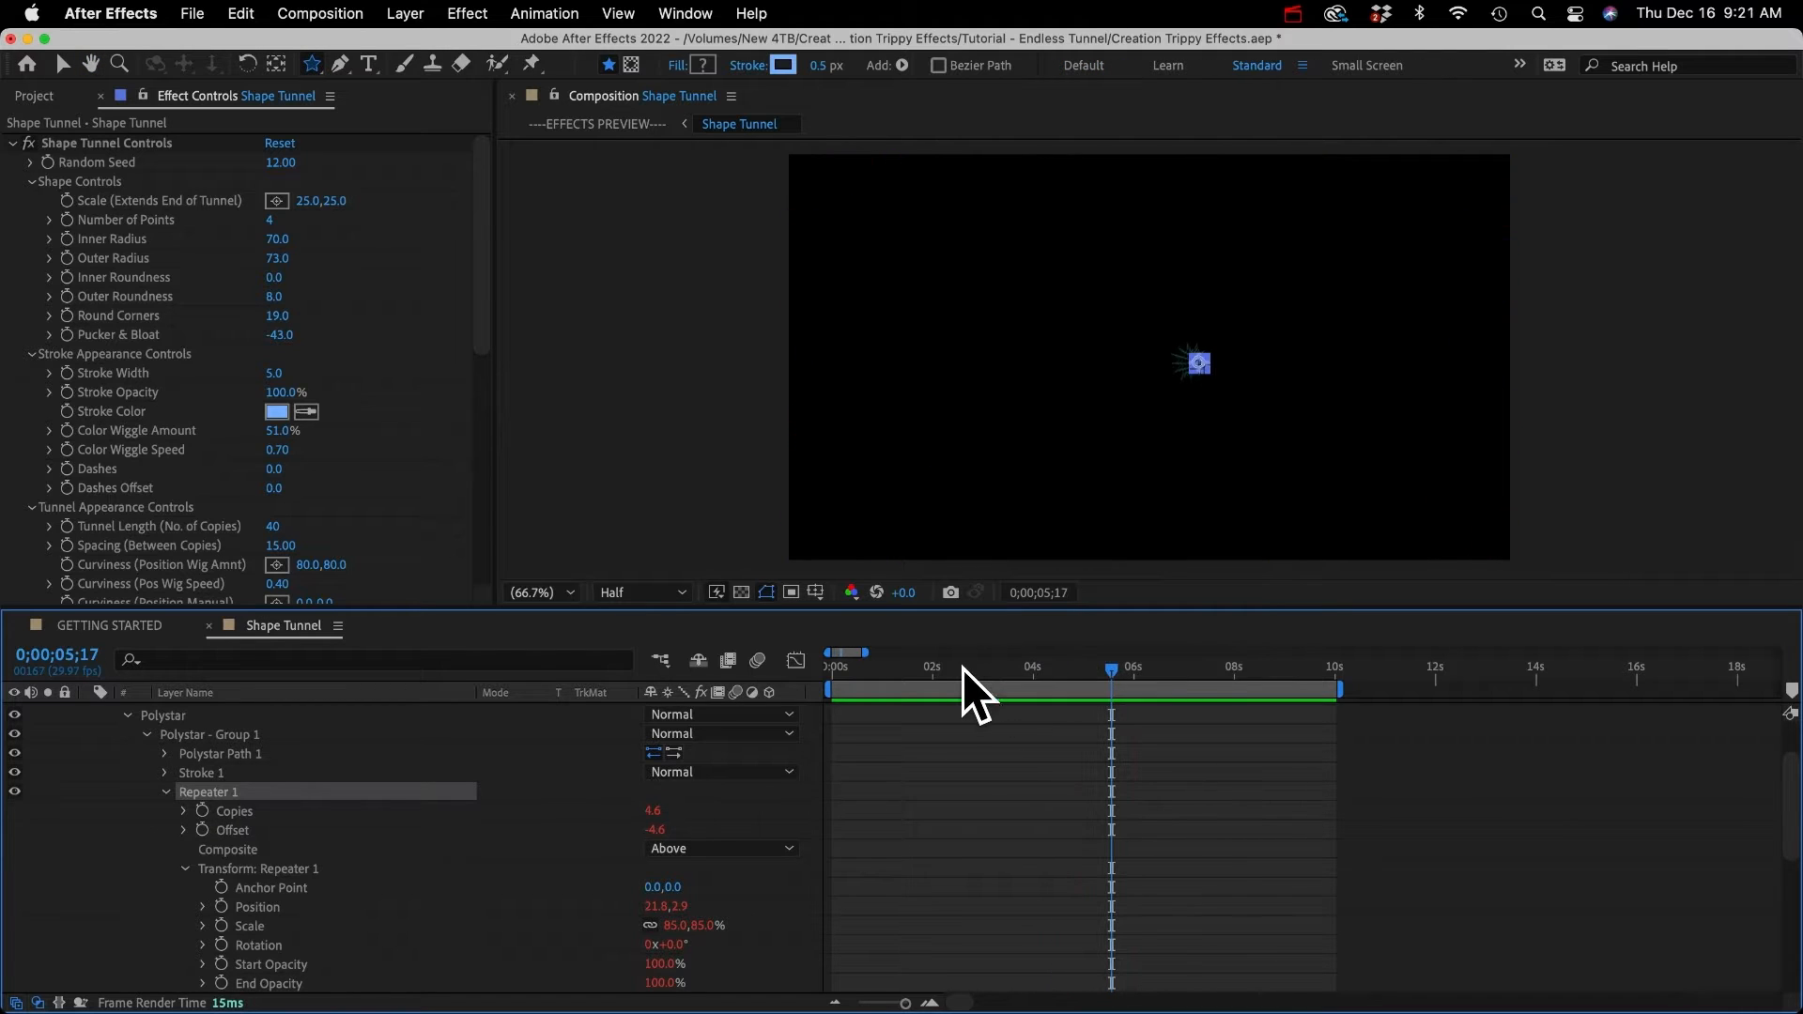
{"action": "left_click_drag", "start_coordinate": [956, 669], "coordinate": [944, 671]}
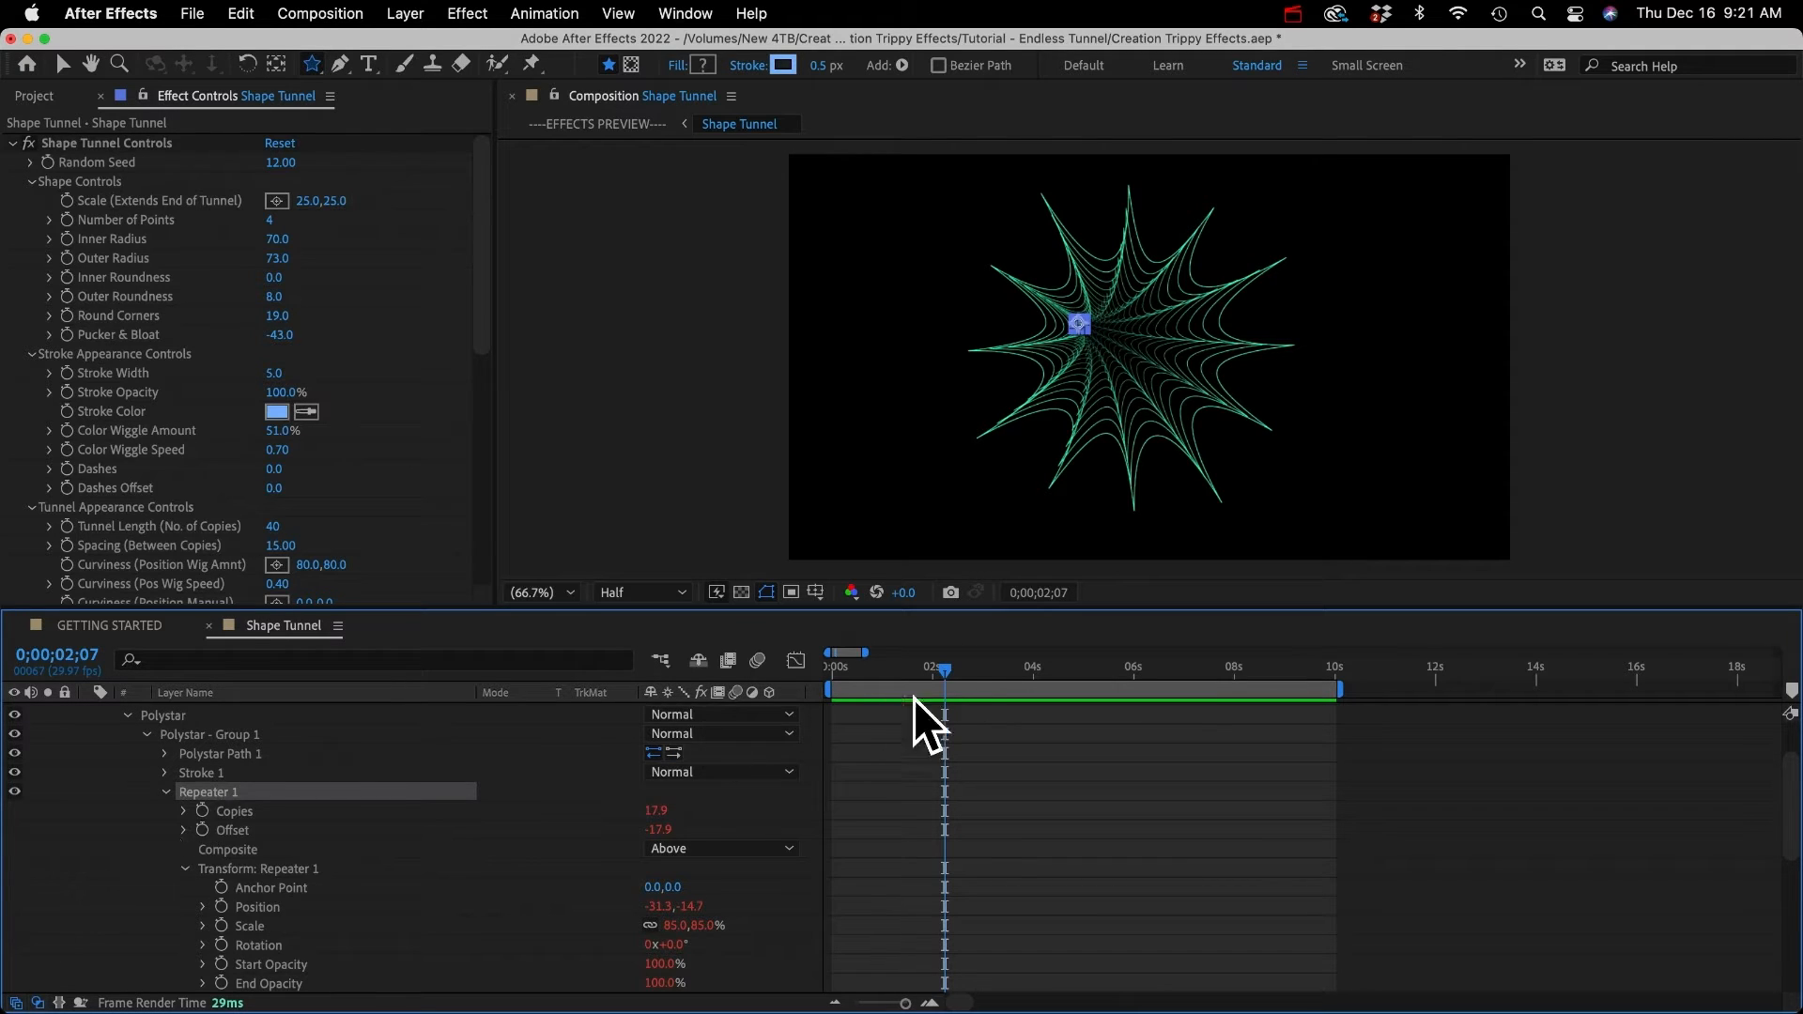
{"action": "left_click_drag", "start_coordinate": [944, 669], "coordinate": [956, 668]}
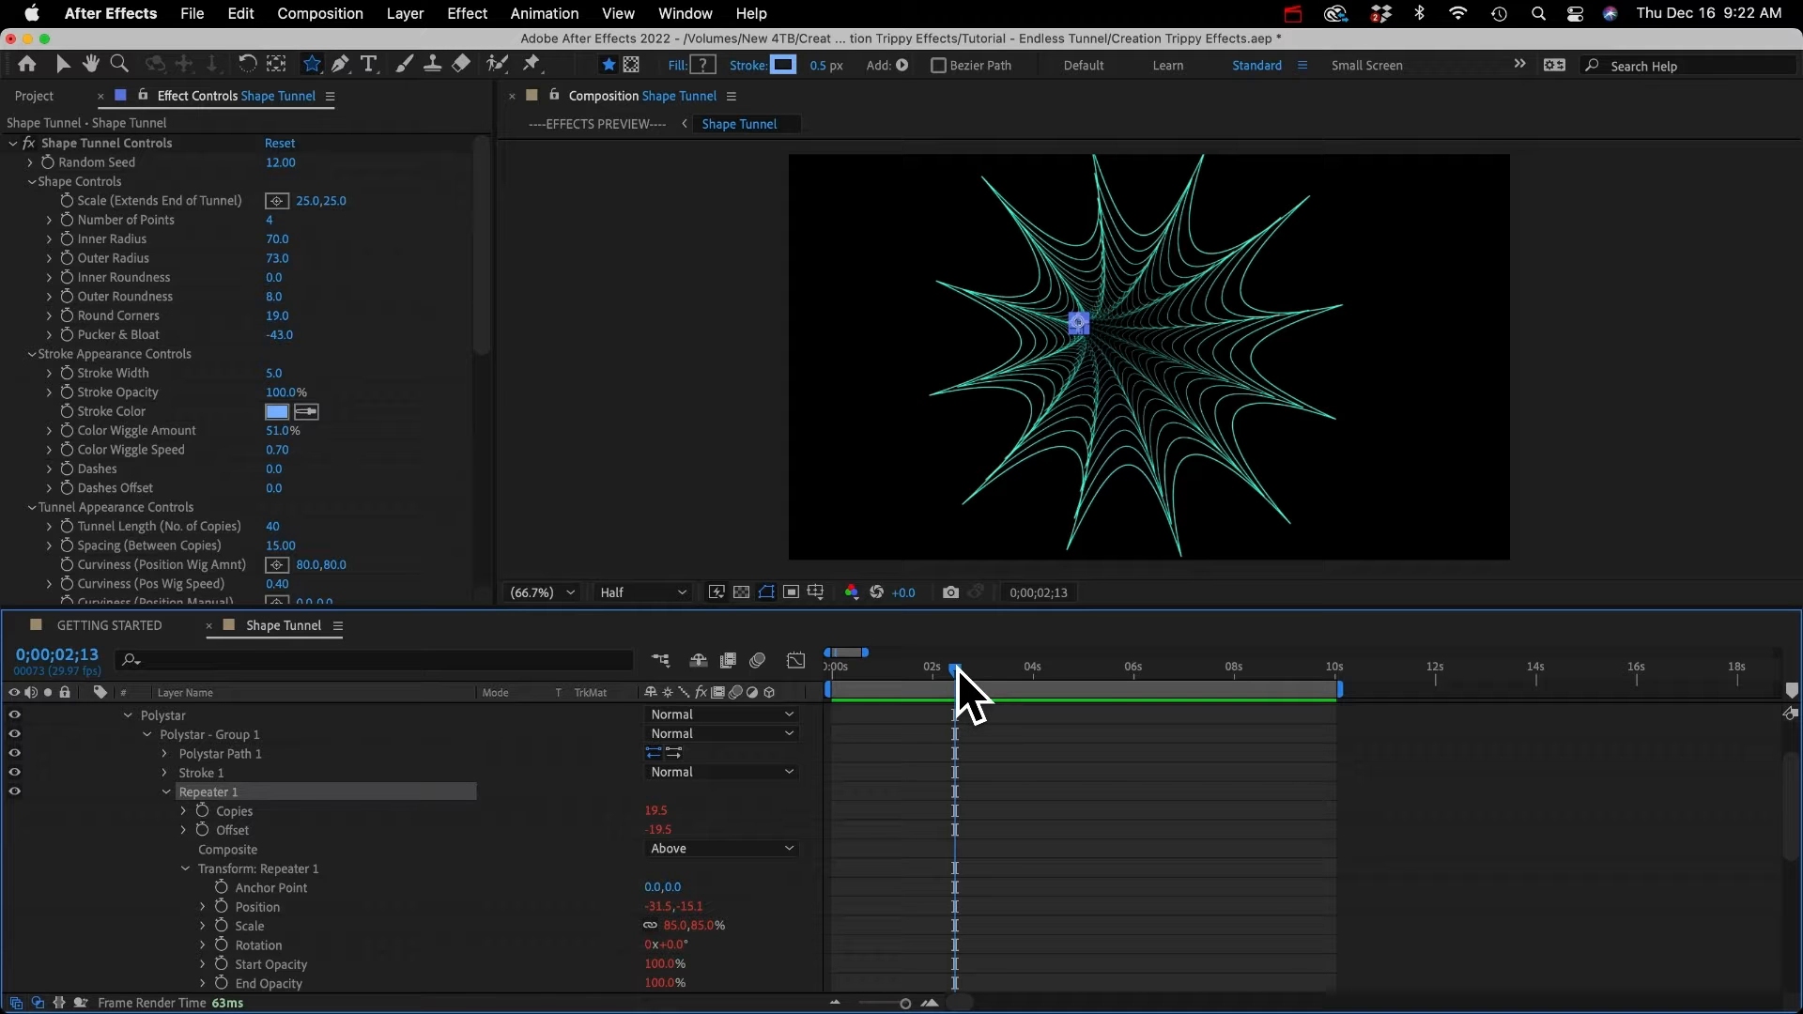
{"action": "left_click_drag", "start_coordinate": [956, 669], "coordinate": [1202, 668]}
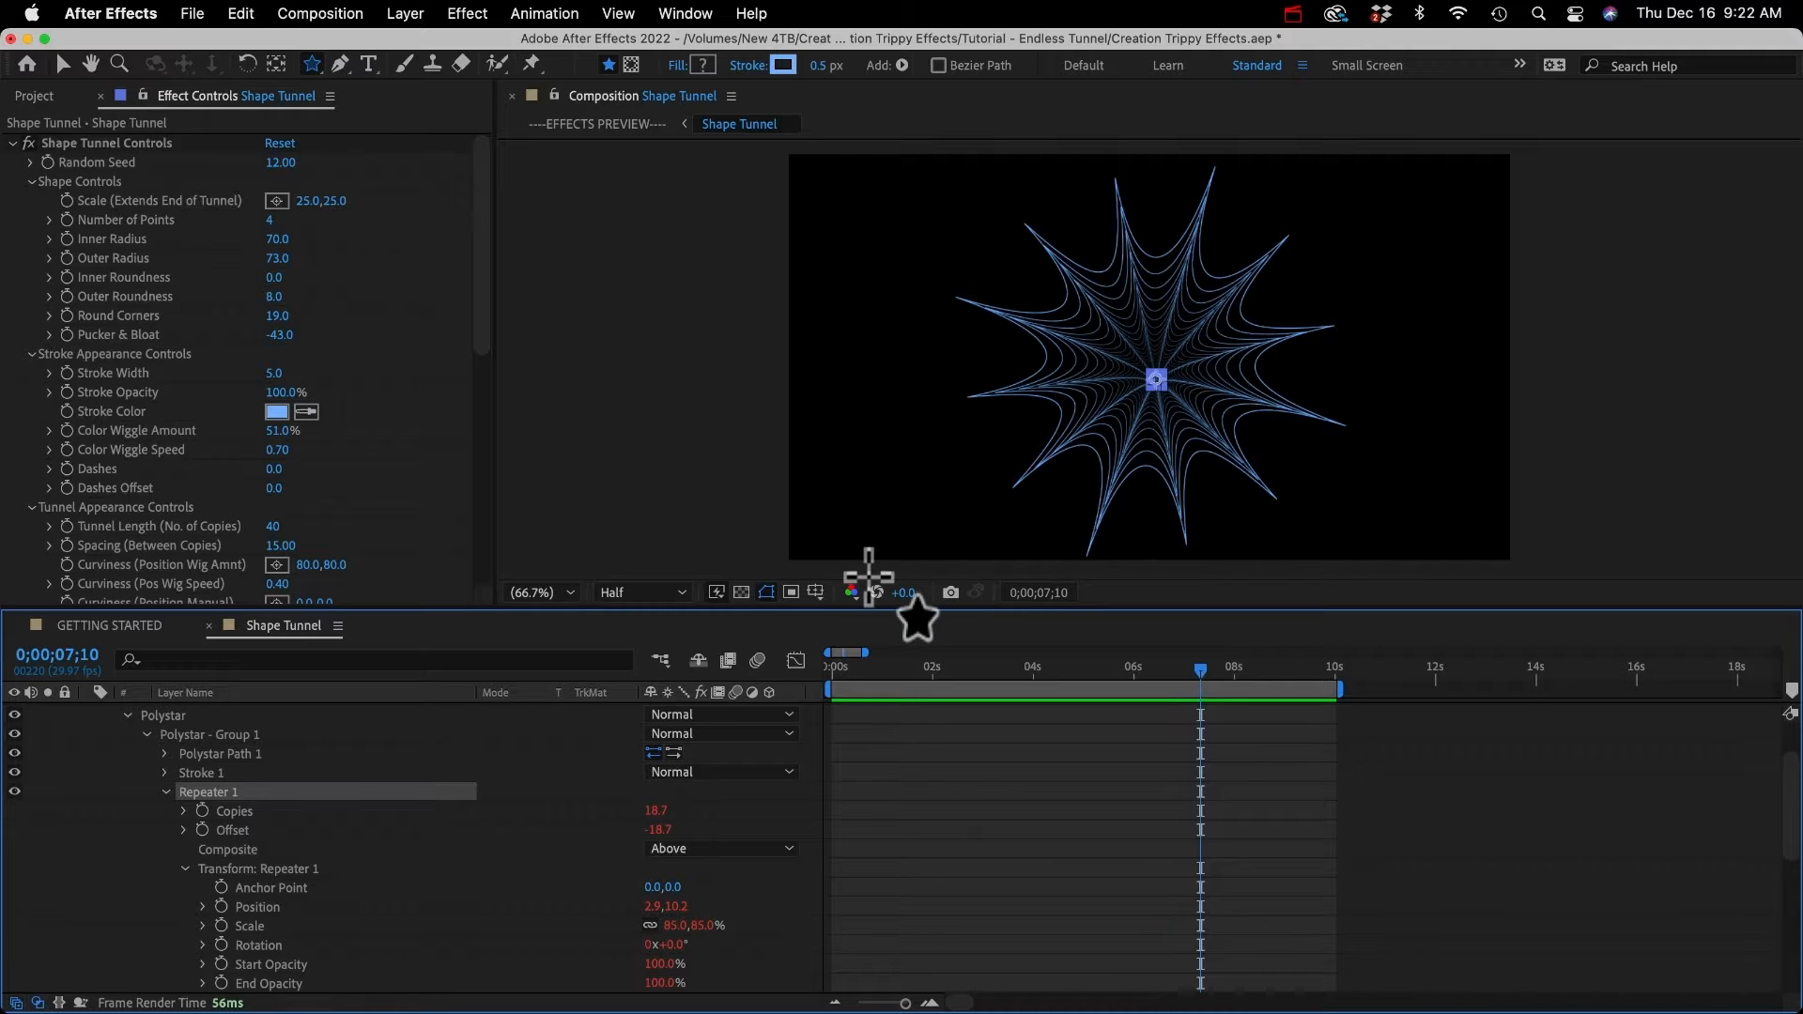
Step: Collapse Polystar - Group 1, hide it and show Polystar - Group 2 to isolate the second tunnel section
{"action": "left_click", "coordinate": [165, 791]}
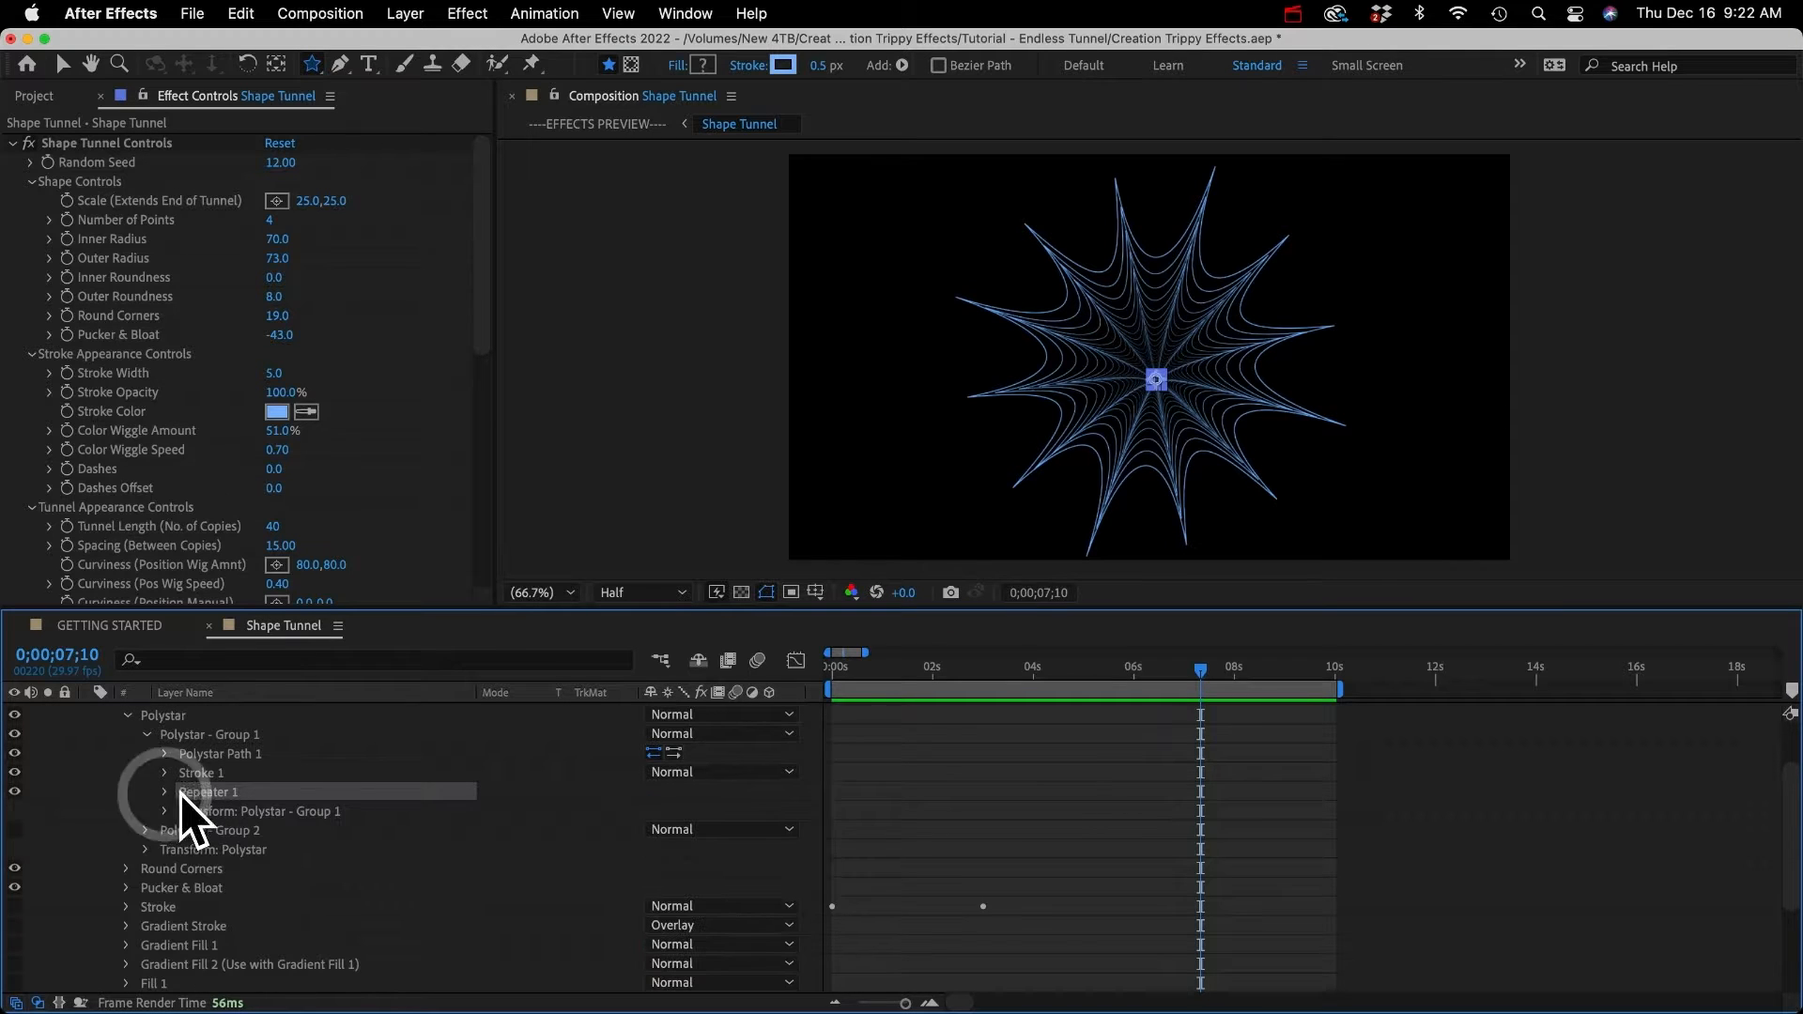
{"action": "left_click", "coordinate": [188, 831]}
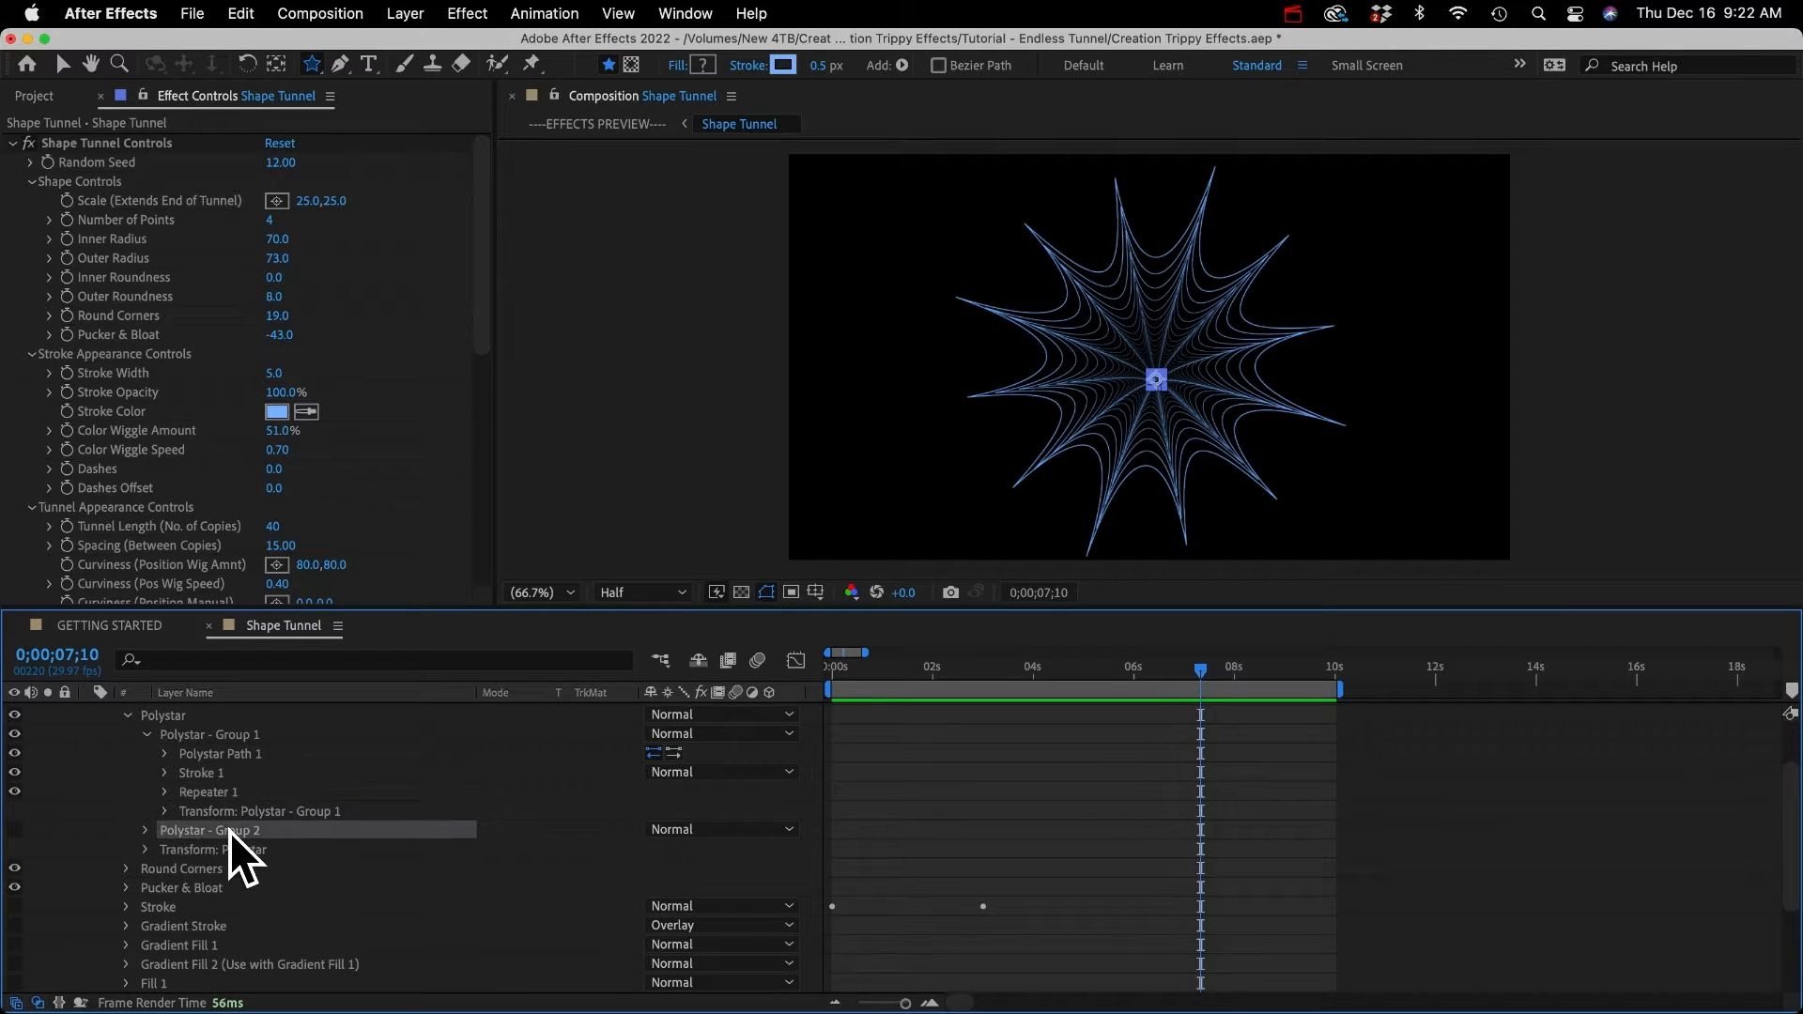
{"action": "left_click", "coordinate": [214, 735]}
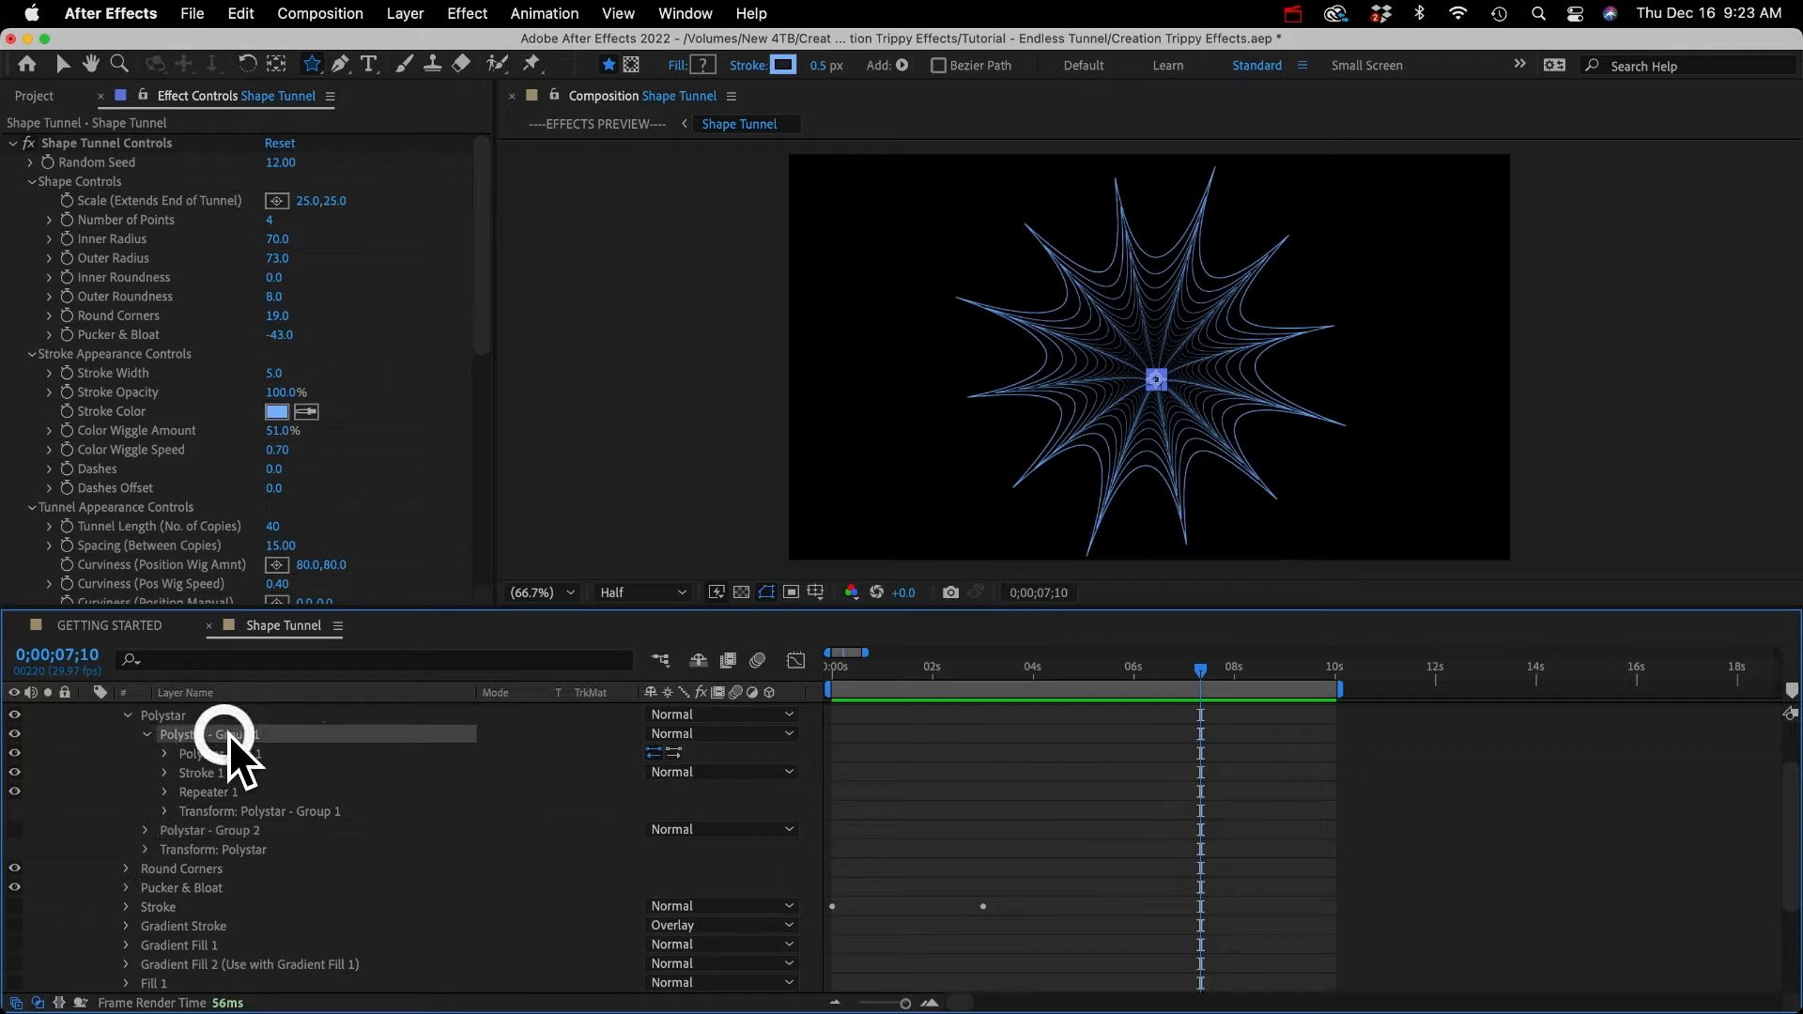
{"action": "left_click", "coordinate": [145, 734]}
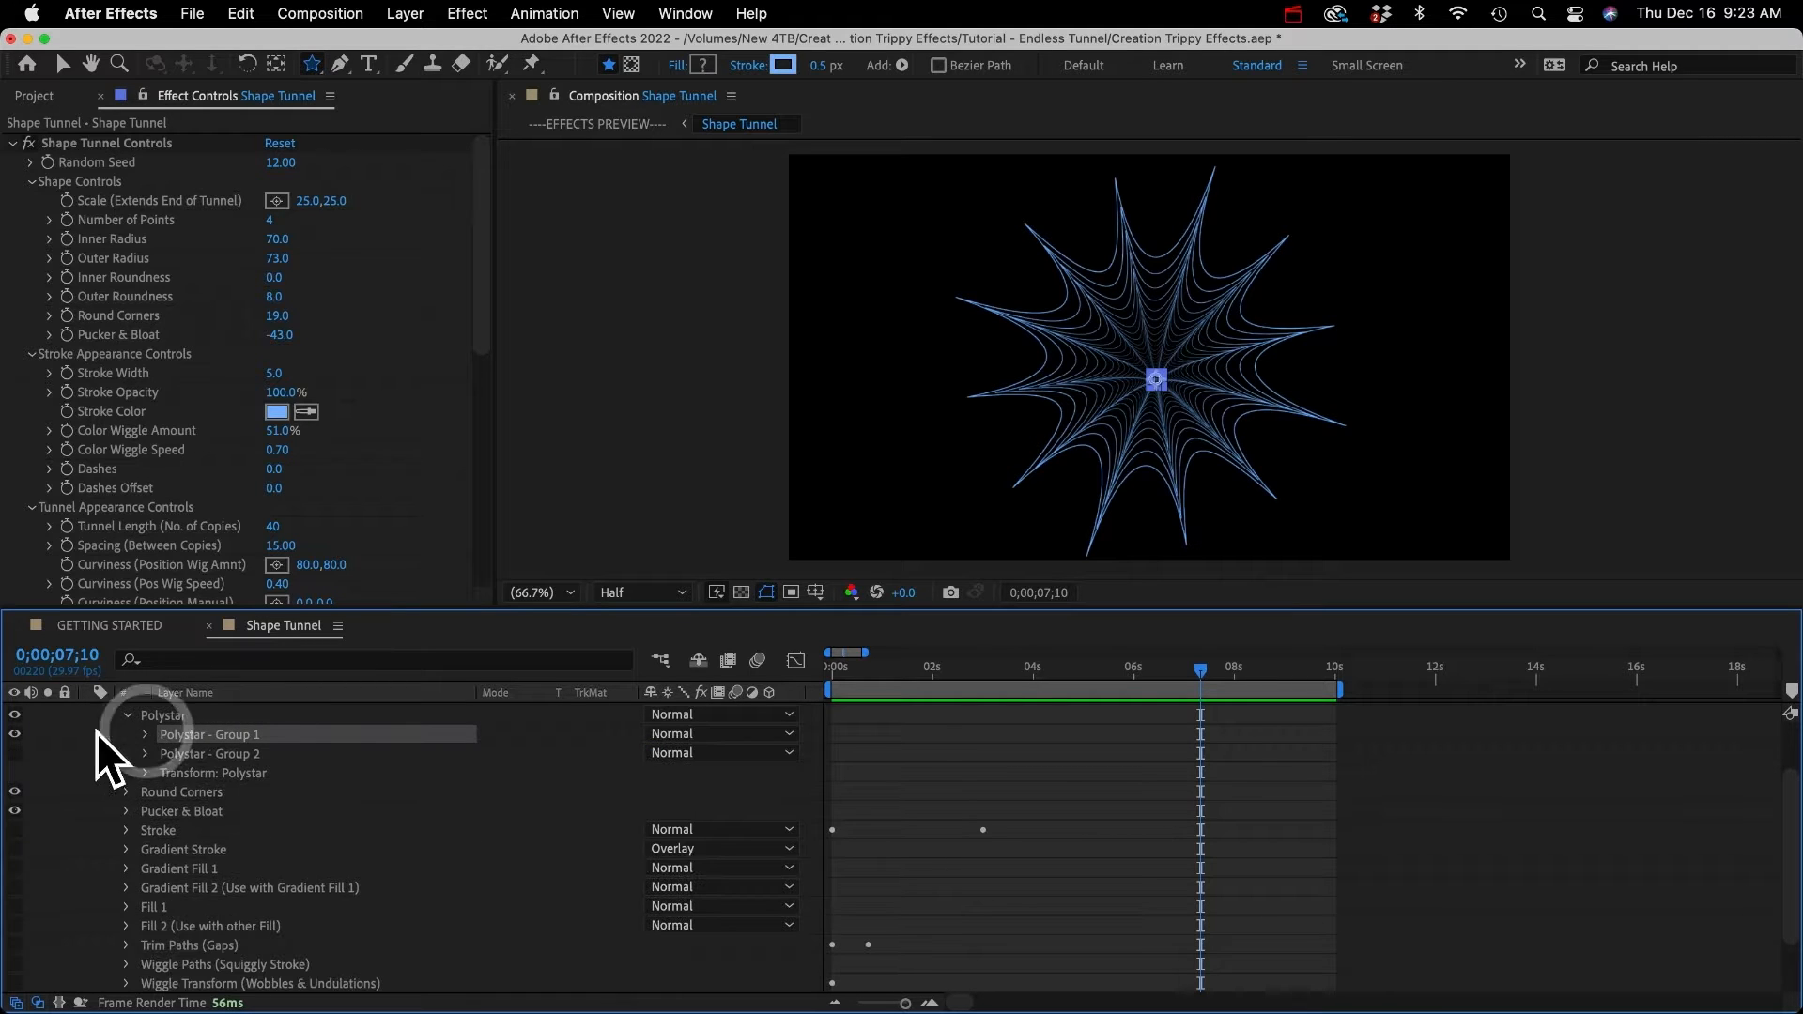
{"action": "left_click", "coordinate": [15, 734]}
{"action": "left_click", "coordinate": [15, 753]}
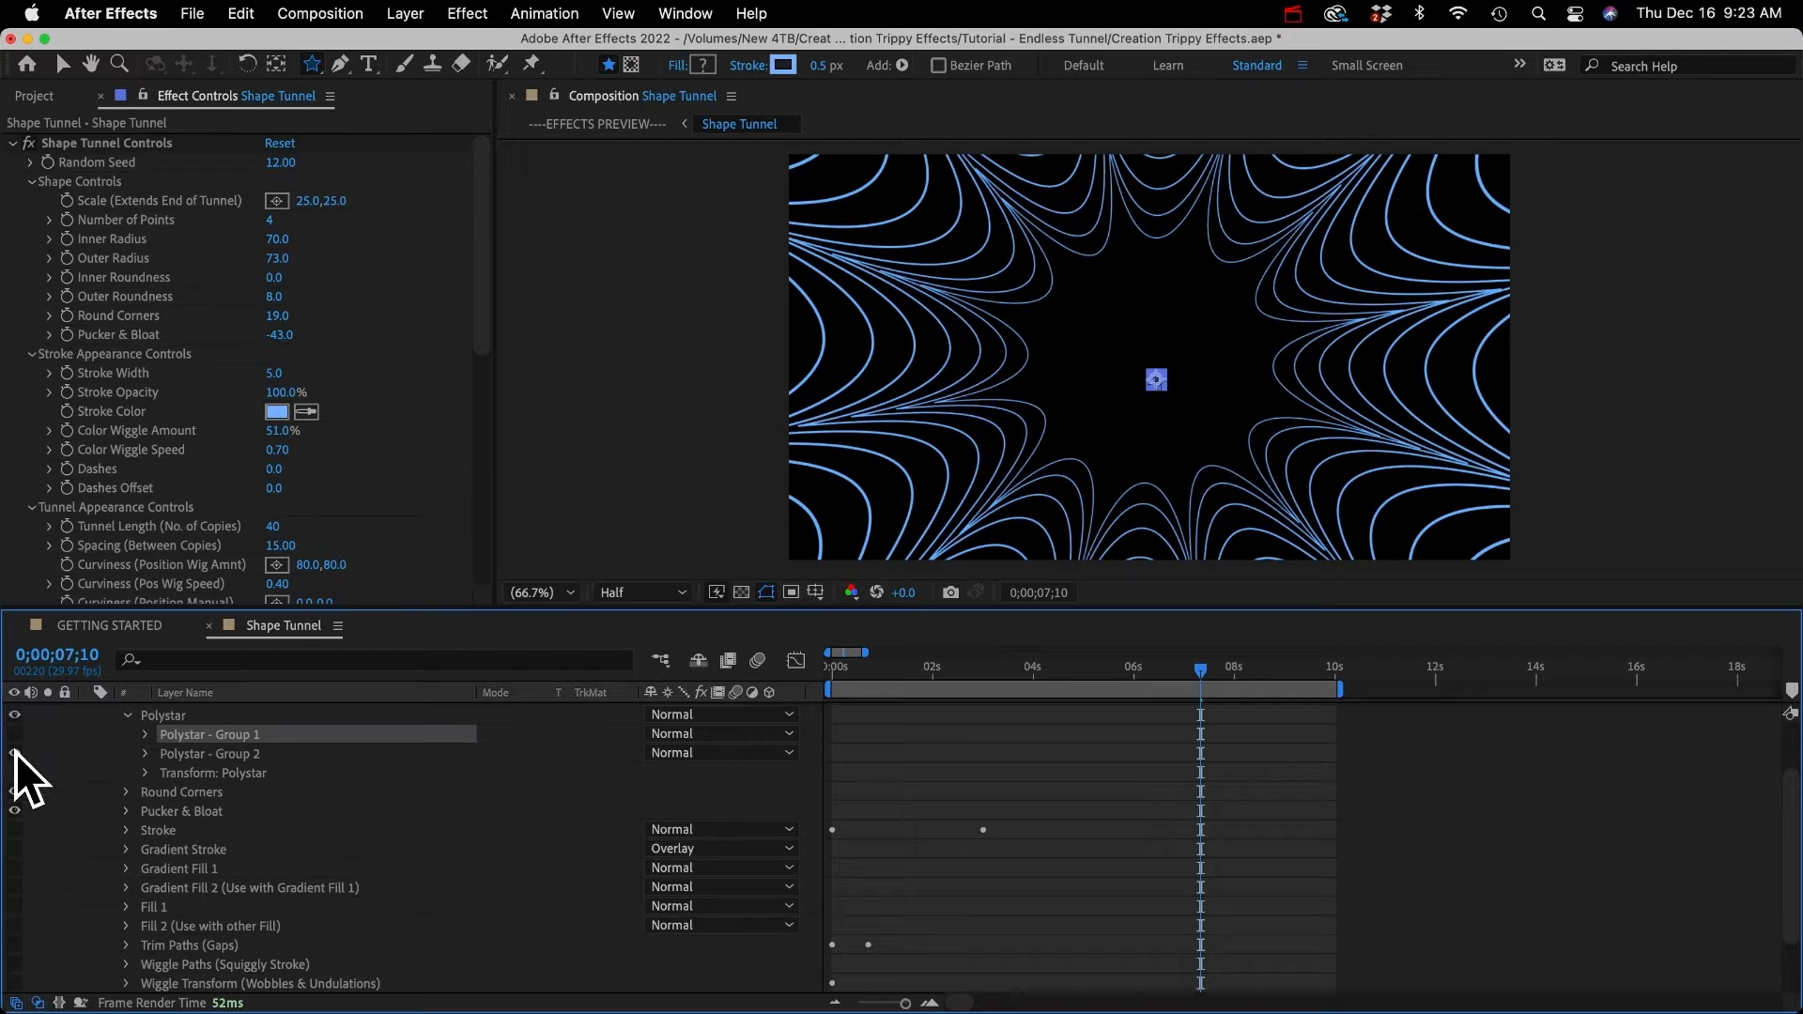
{"action": "left_click", "coordinate": [242, 751]}
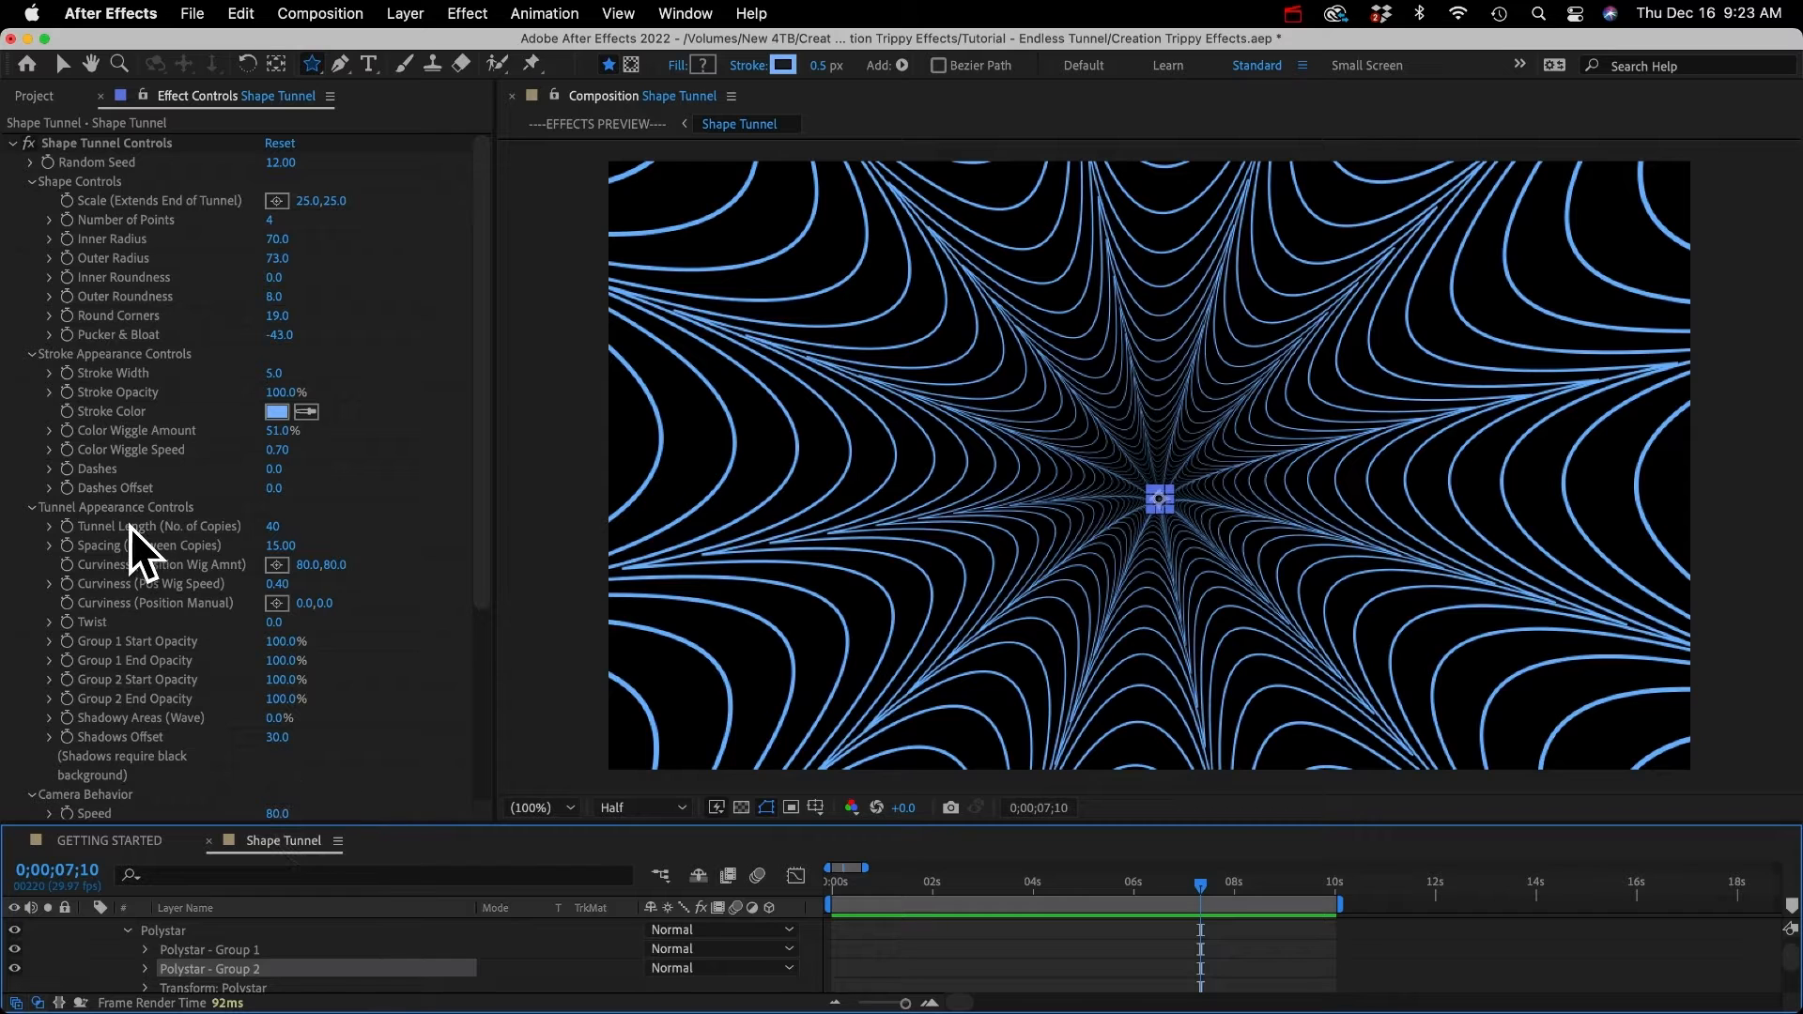
Step: Set the tunnel's Spacing (Between Copies) to 30
{"action": "left_click", "coordinate": [130, 526]}
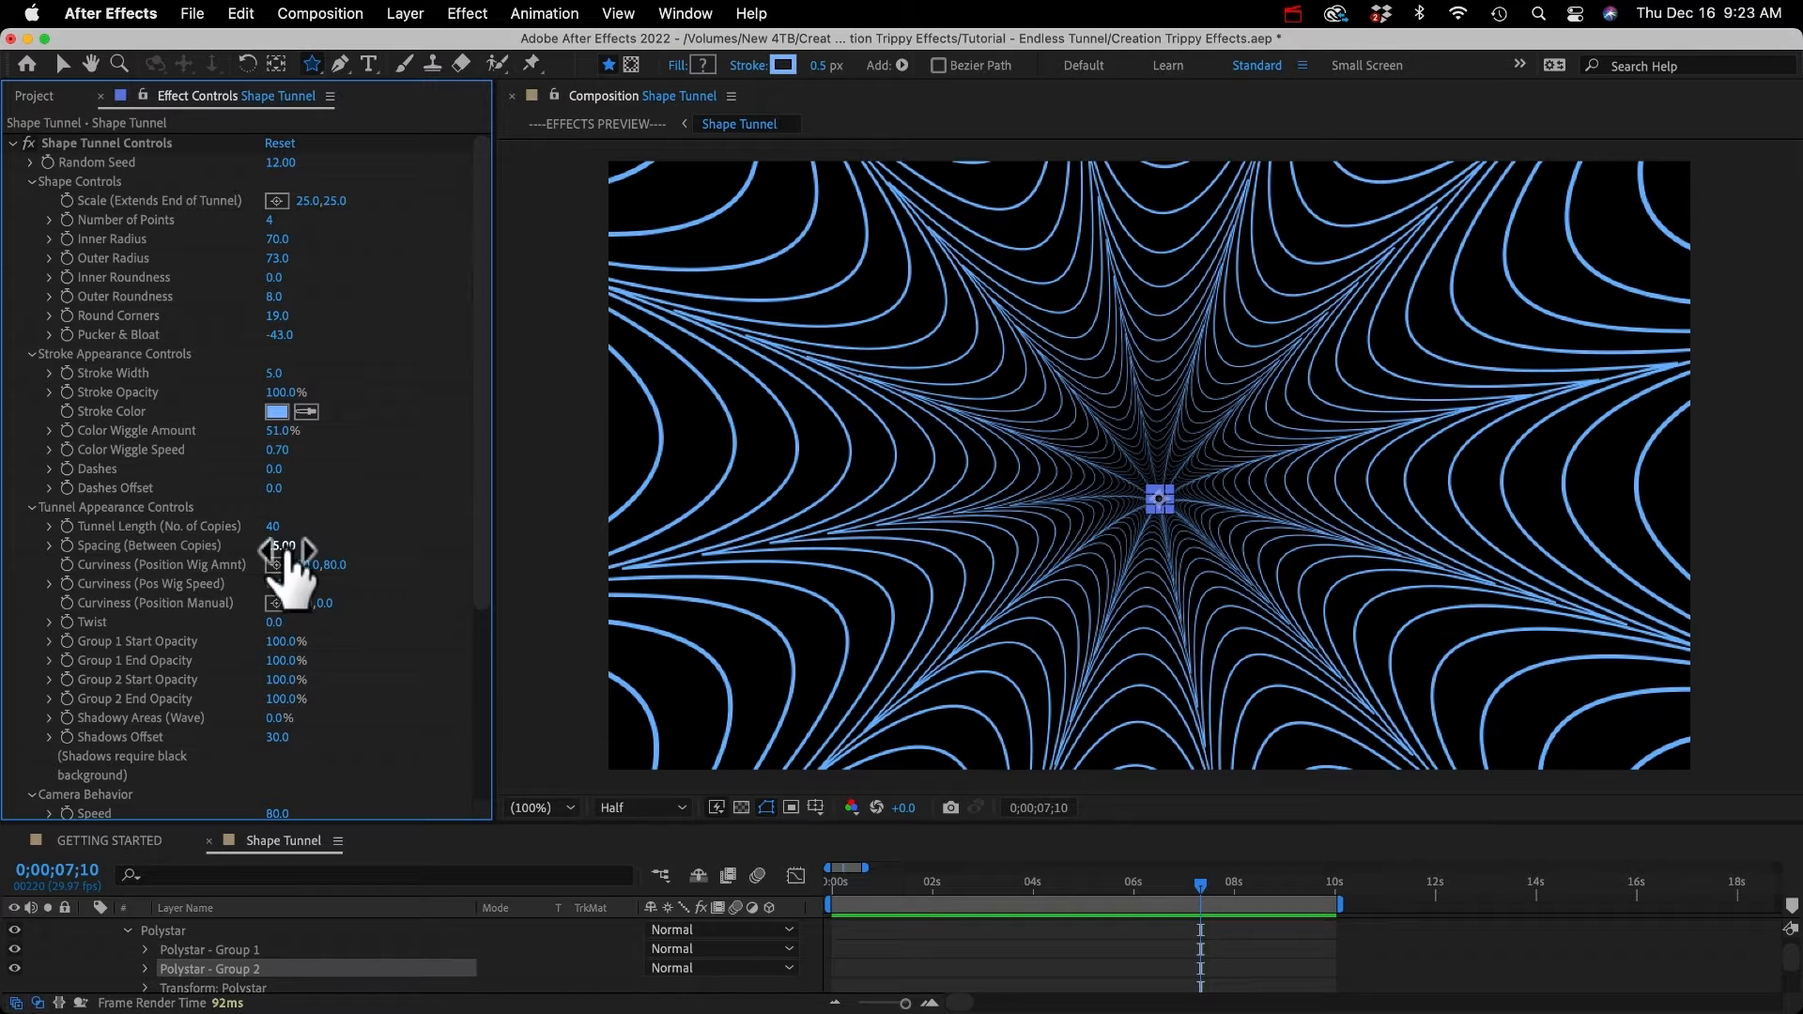
{"action": "left_click_drag", "start_coordinate": [289, 563], "coordinate": [301, 545]}
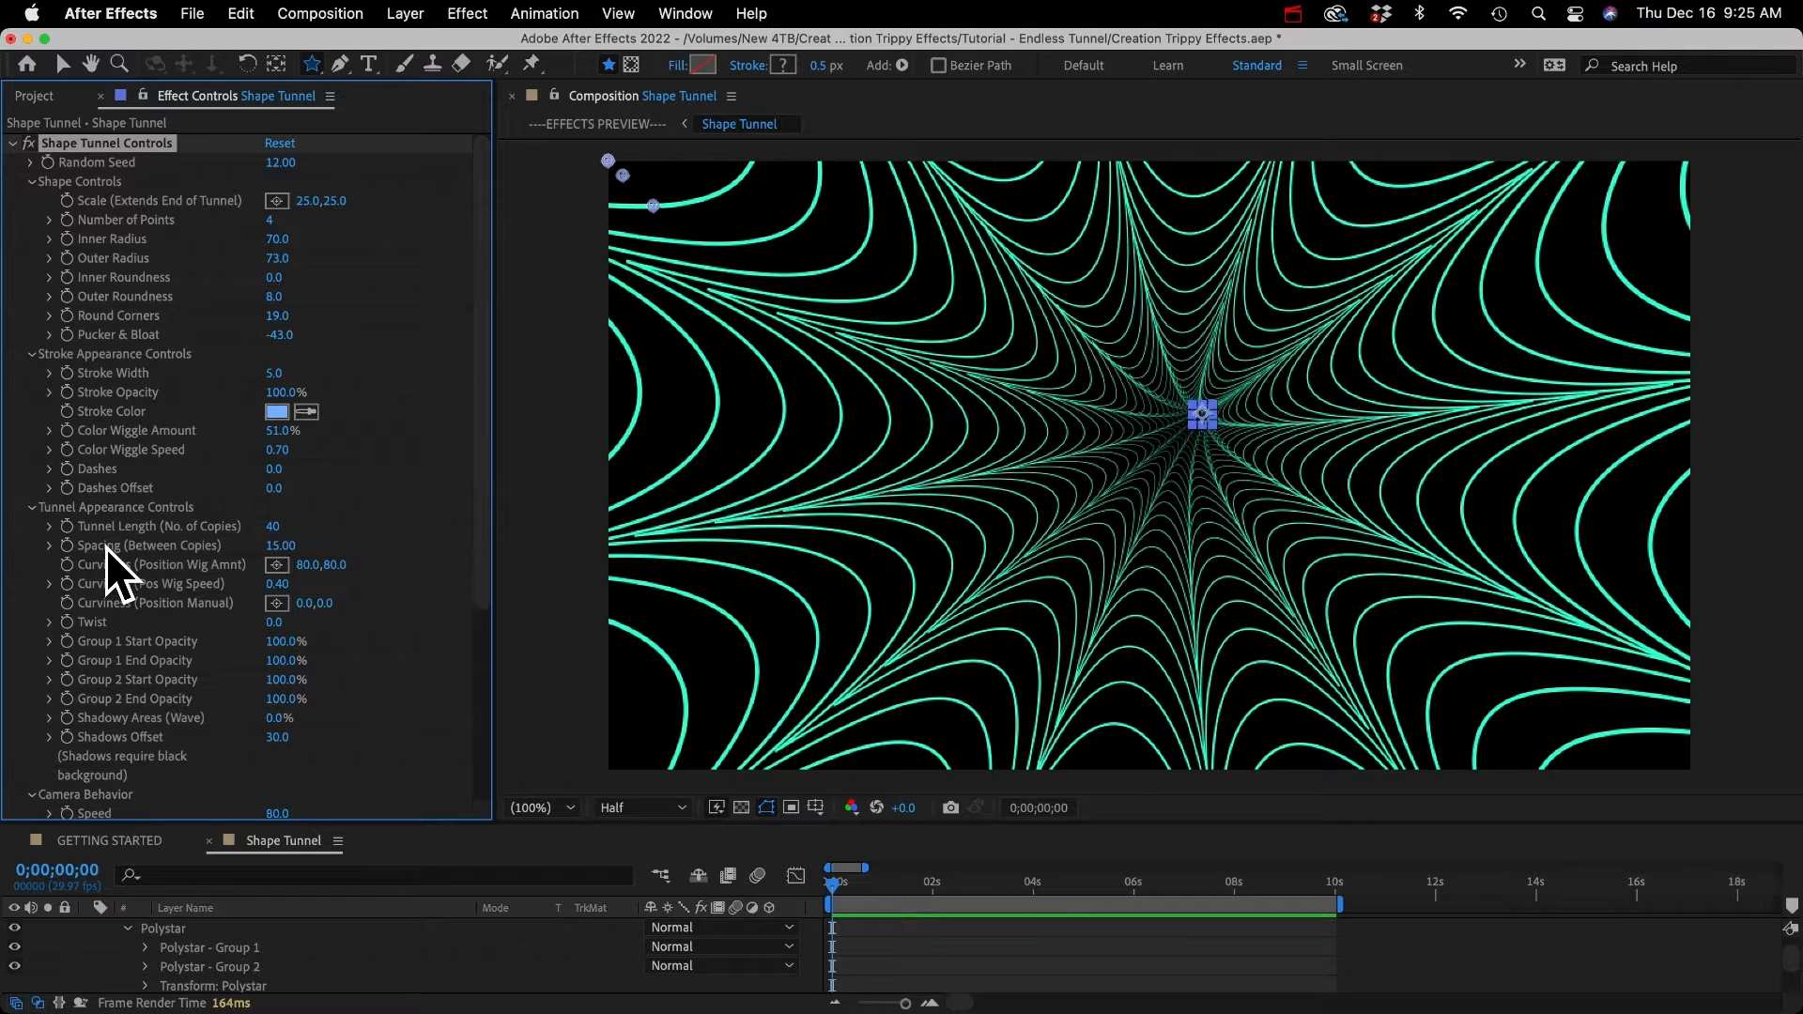
{"action": "left_click", "coordinate": [280, 546]}
{"action": "type", "text": "30"}
{"action": "key", "text": "Return"}
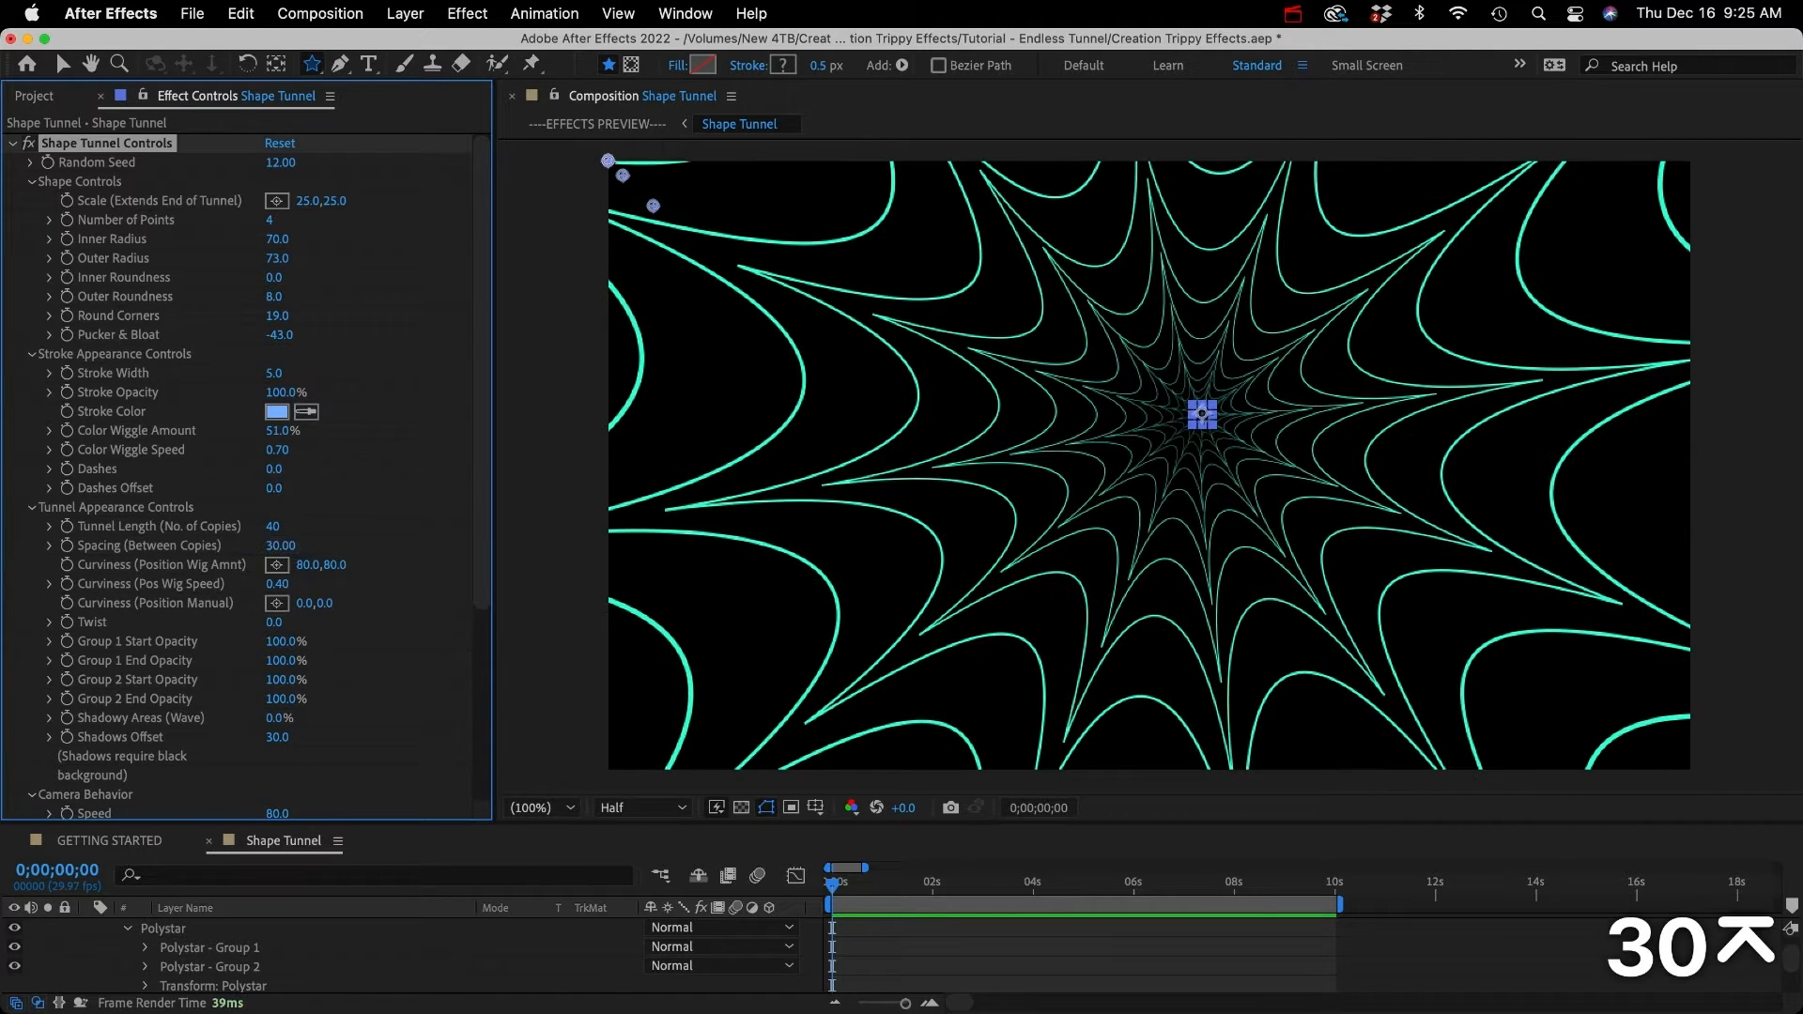
Step: Set the Tunnel Length (No. of Copies) to 20 and preview the animation
{"action": "left_click", "coordinate": [274, 527]}
{"action": "type", "text": "20"}
{"action": "key", "text": "Return"}
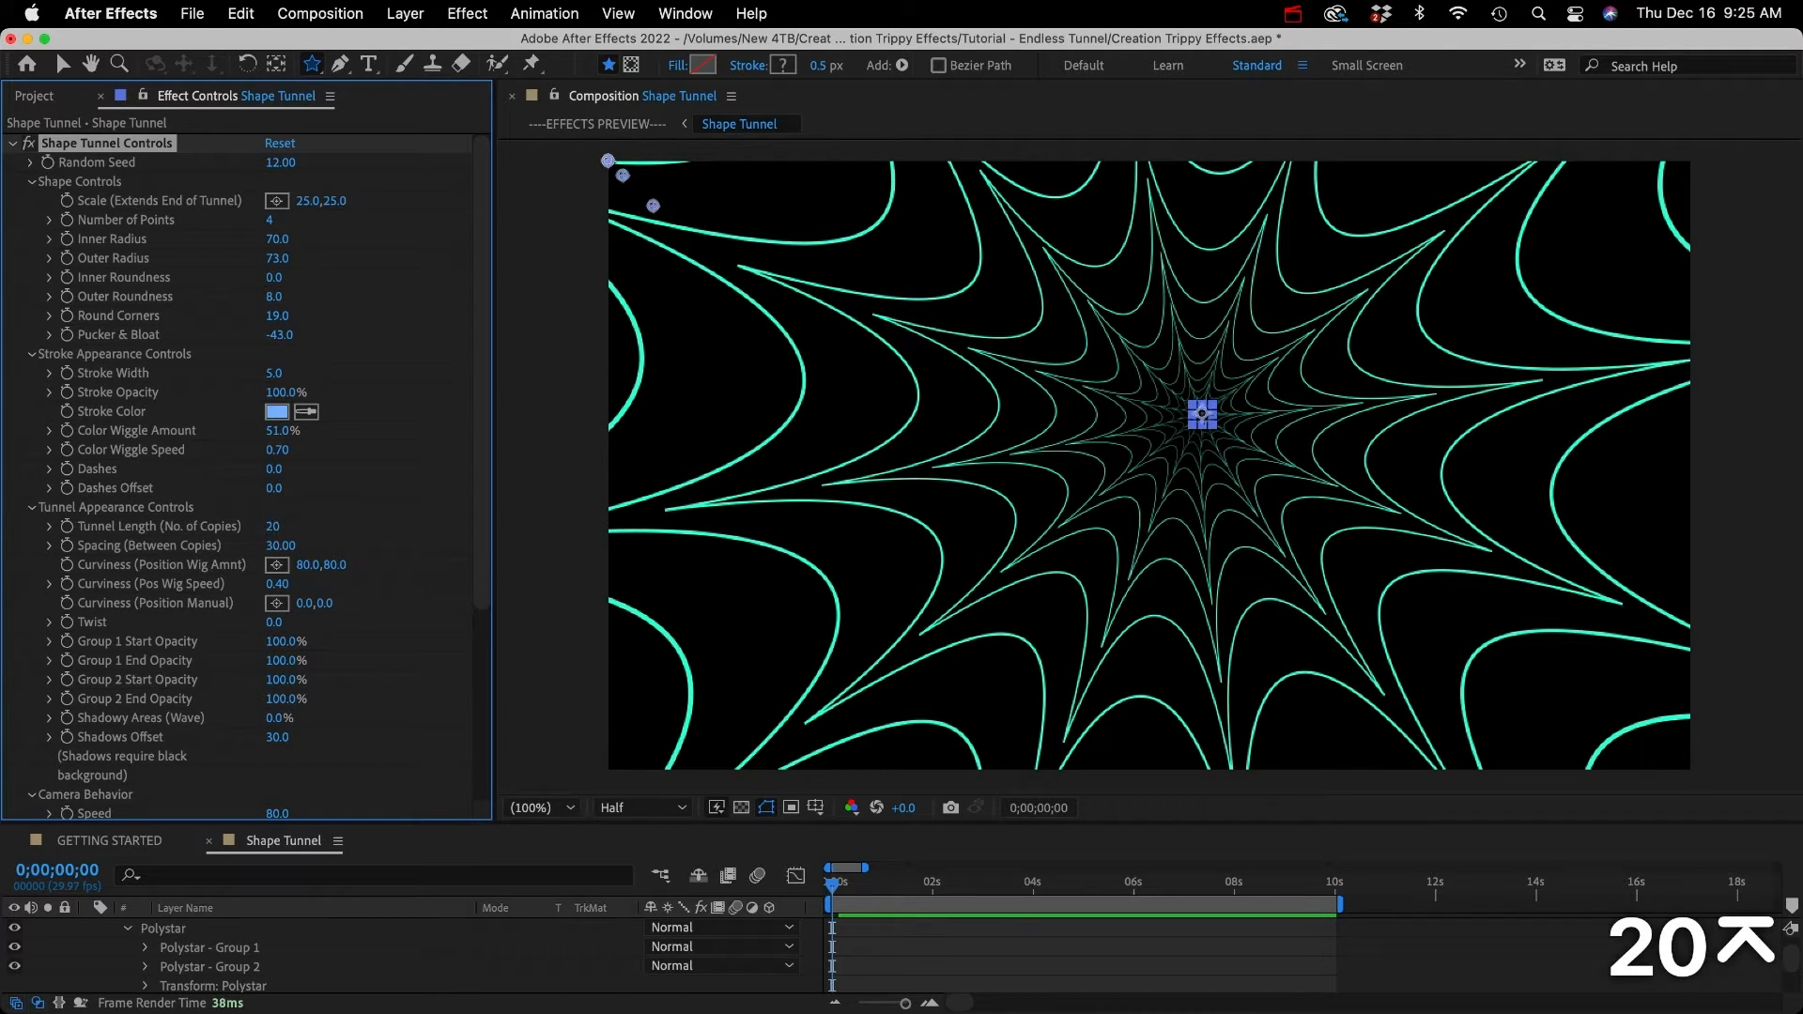
{"action": "key", "text": "KP_0"}
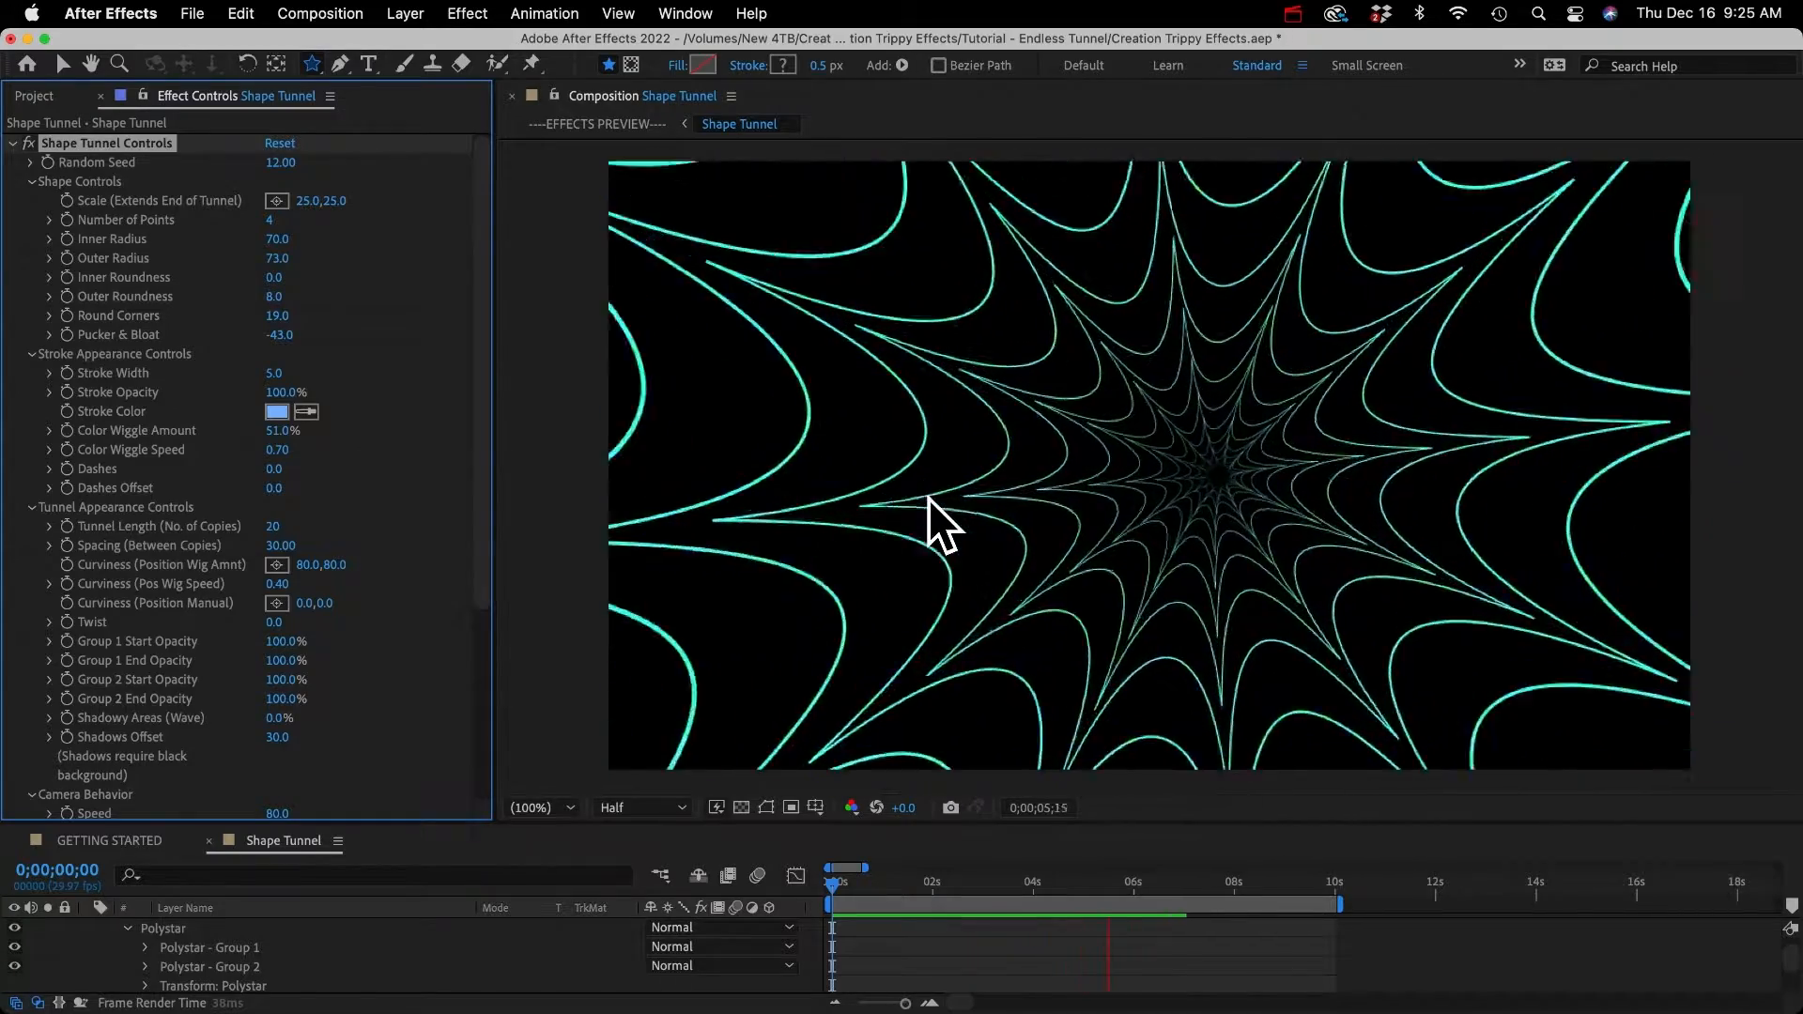
{"action": "key", "text": "space"}
{"action": "scroll", "coordinate": [165, 630], "scroll_direction": "down", "scroll_amount": 5}
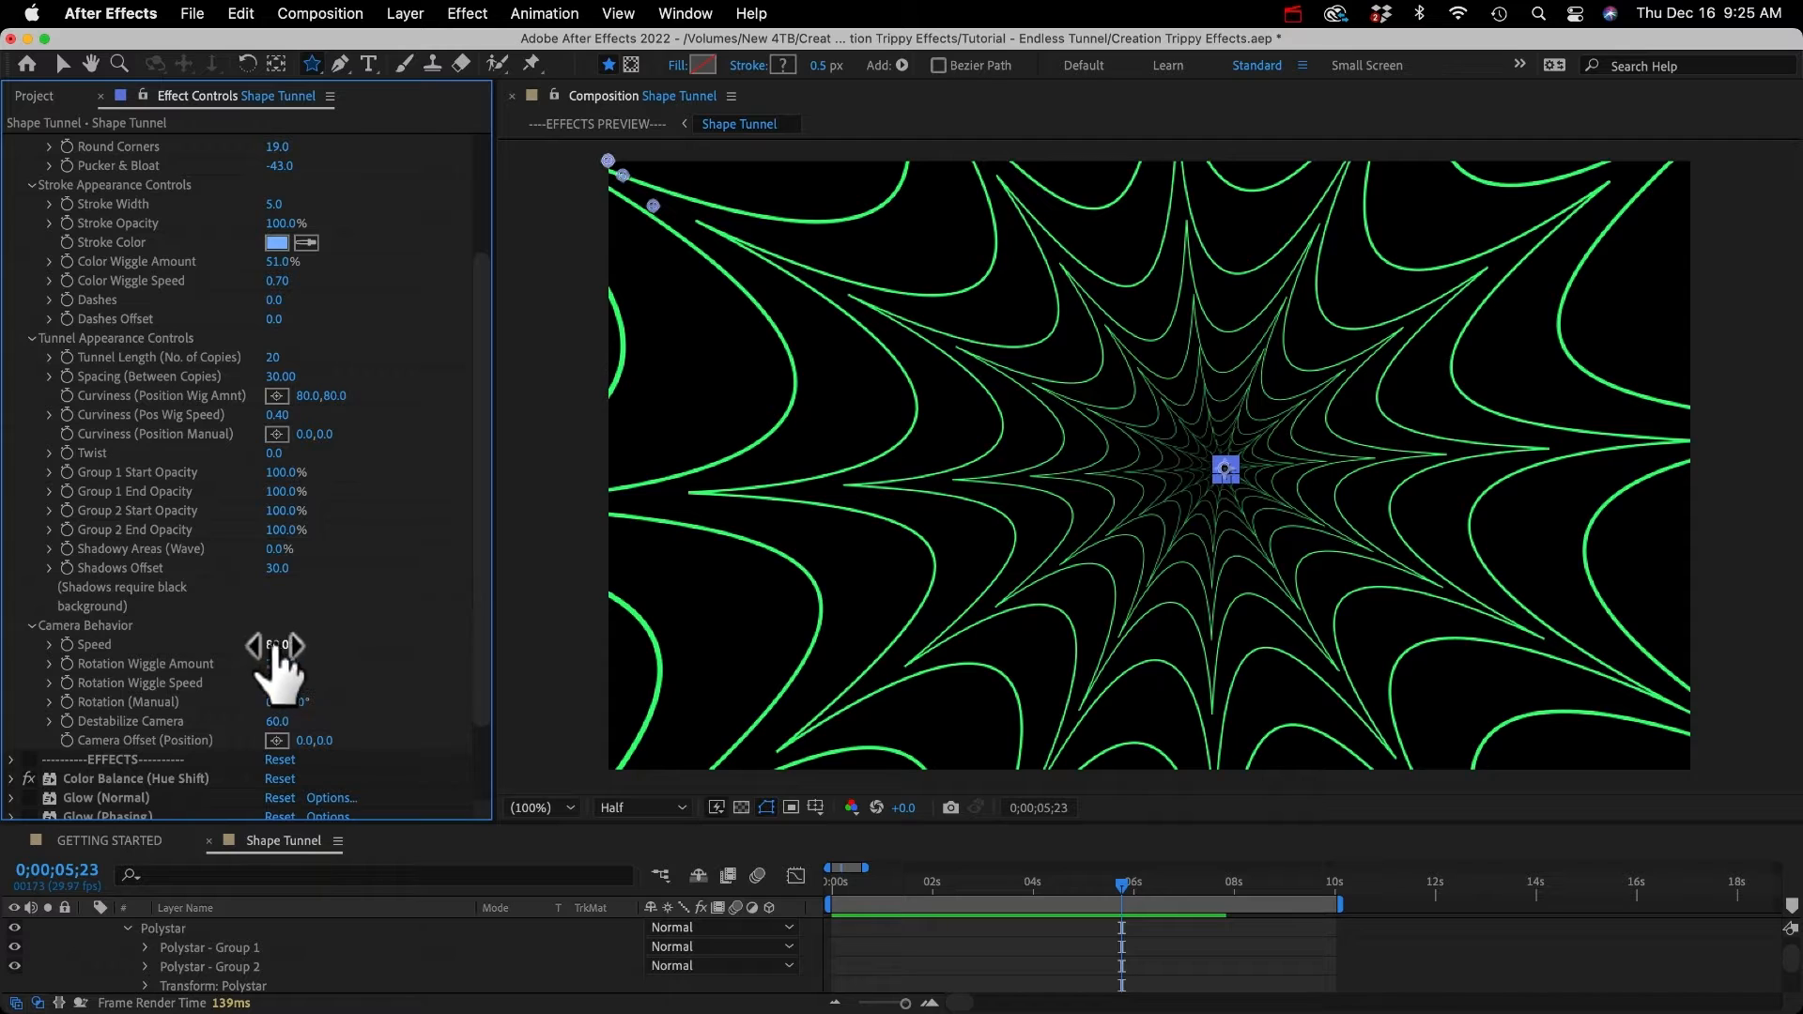
{"action": "scroll", "coordinate": [154, 413], "scroll_direction": "up", "scroll_amount": 3}
{"action": "scroll", "coordinate": [154, 414], "scroll_direction": "up", "scroll_amount": 2}
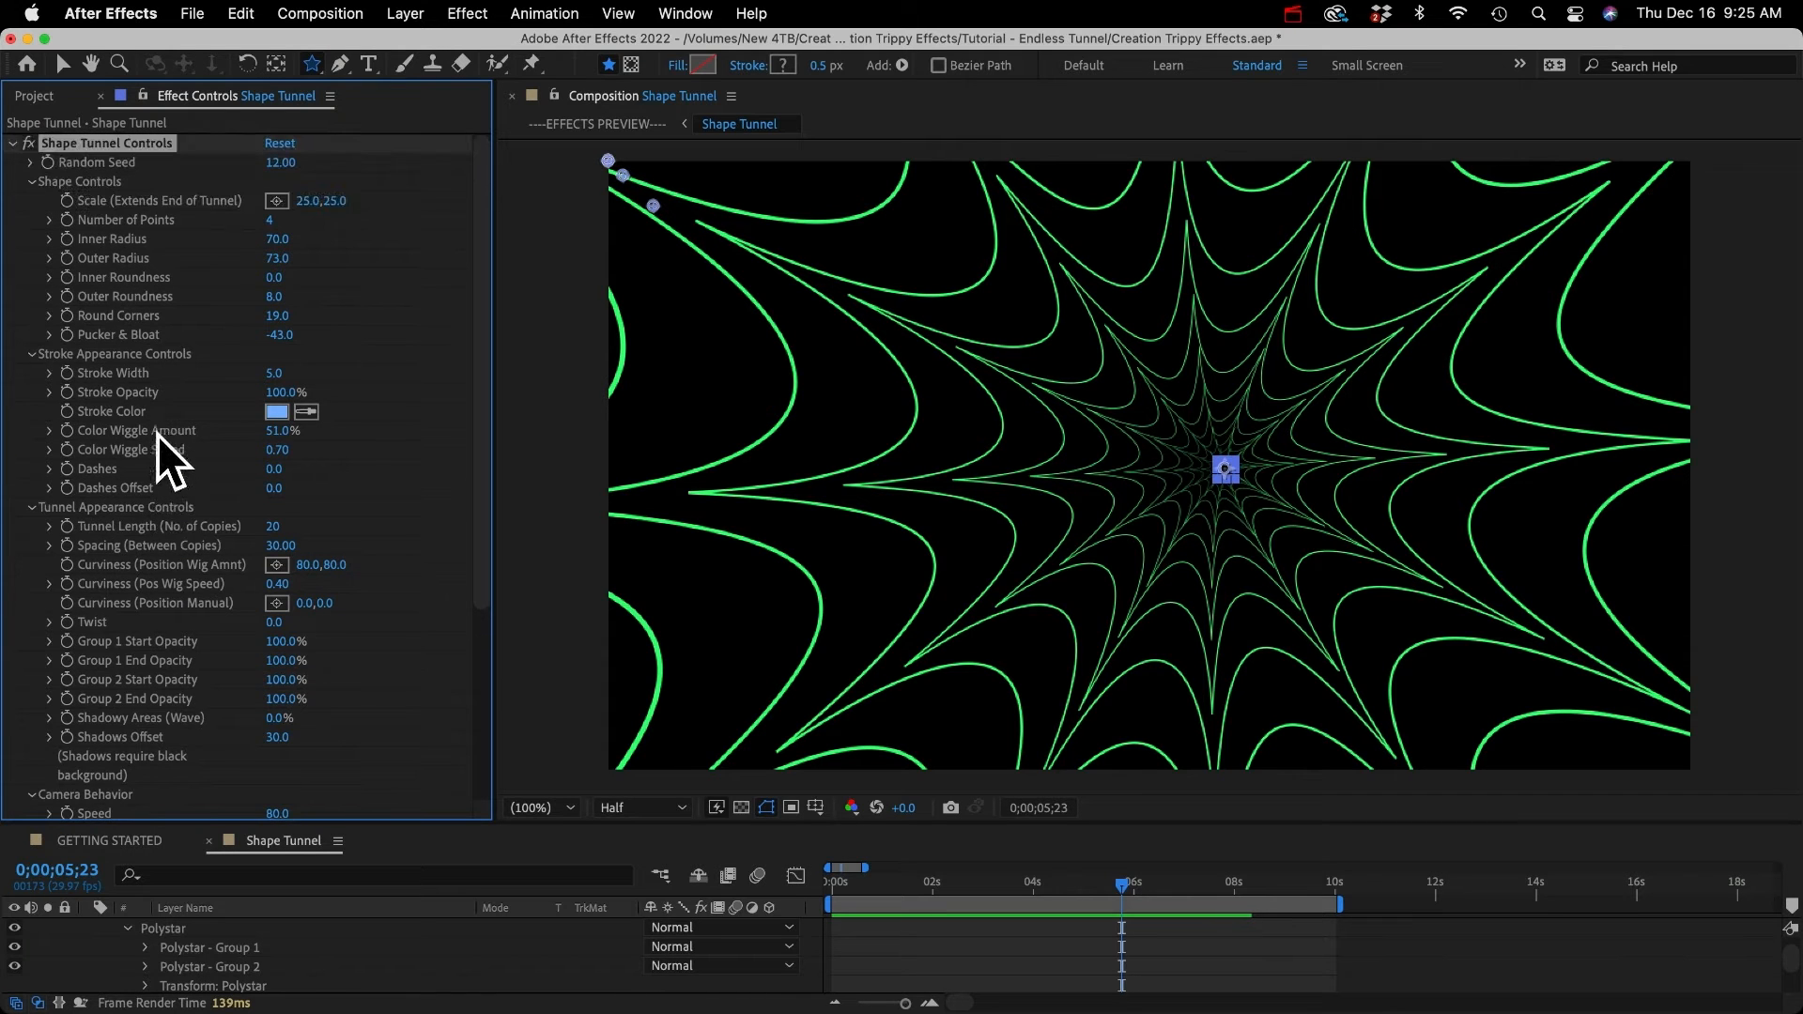
Step: Undo the last changes to the Tunnel Length (No. of Copies) and Spacing (Between Copies)
{"action": "key", "text": "super+z"}
{"action": "key", "text": "super+z"}
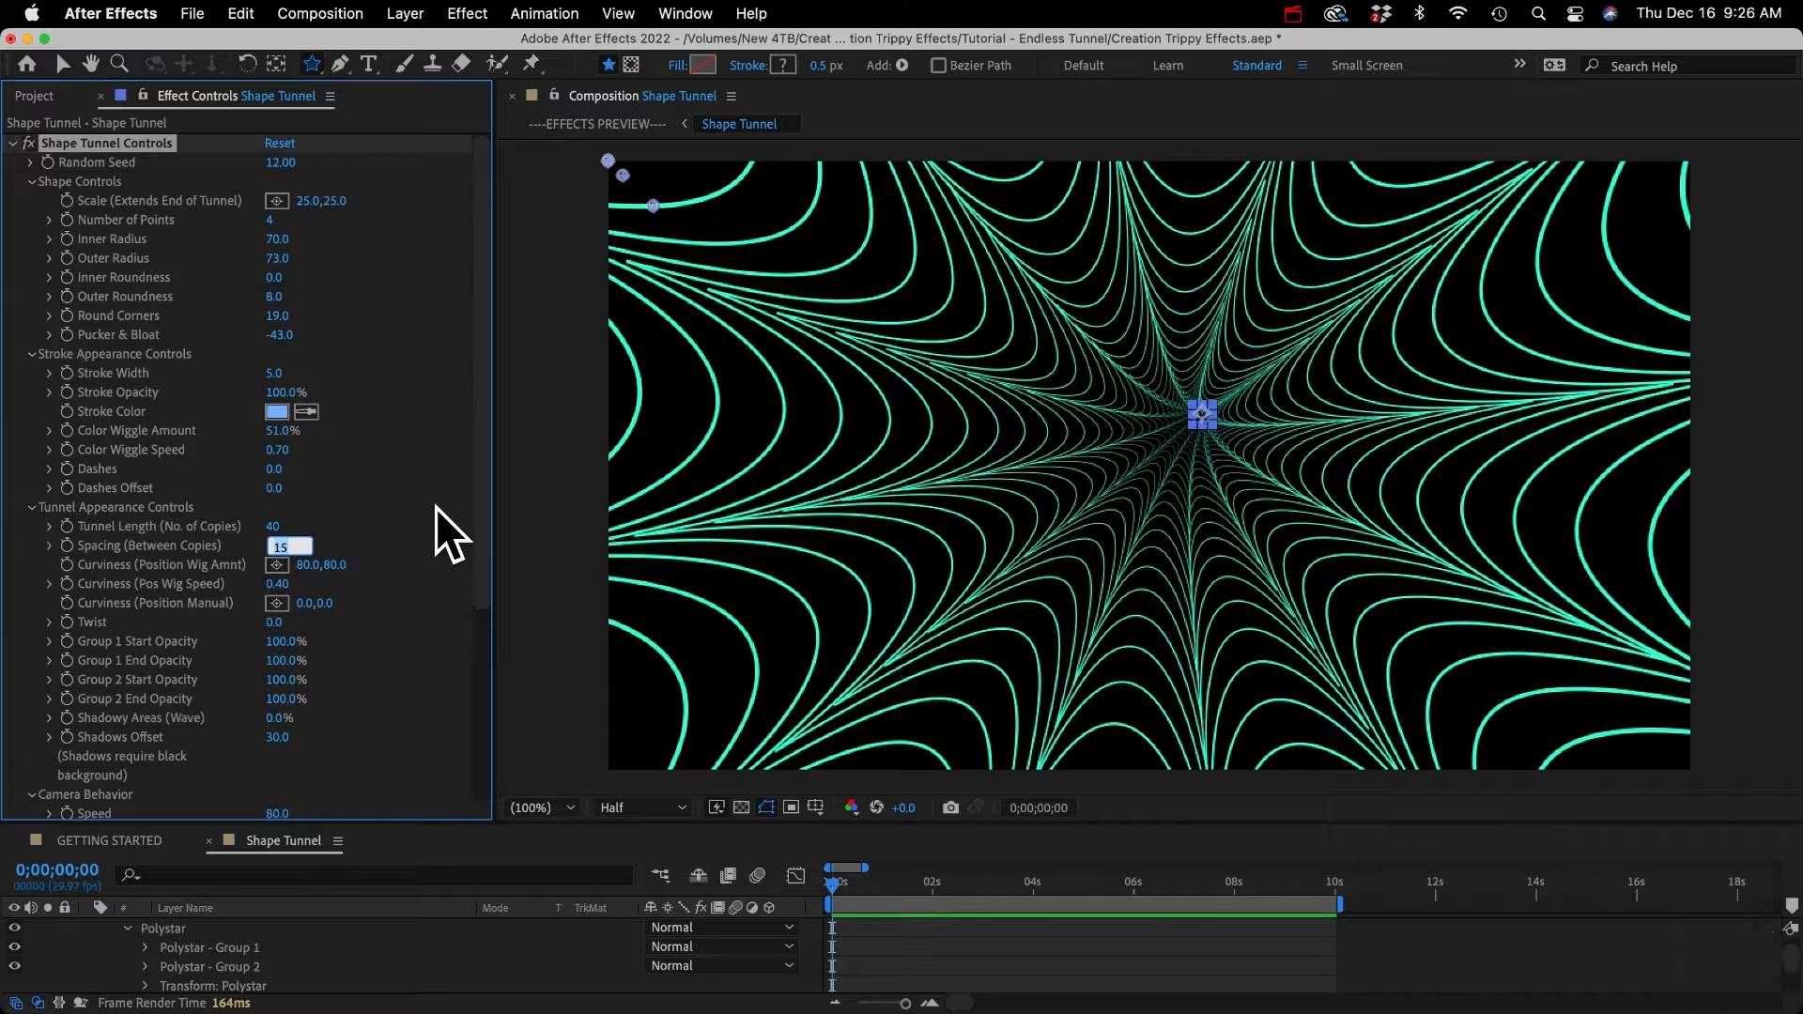
Step: Set the Spacing (Between Copies) to 7 and the Tunnel Length (No. of Copies) to 80, and preview the tunnel
{"action": "type", "text": "7"}
{"action": "key", "text": "Return"}
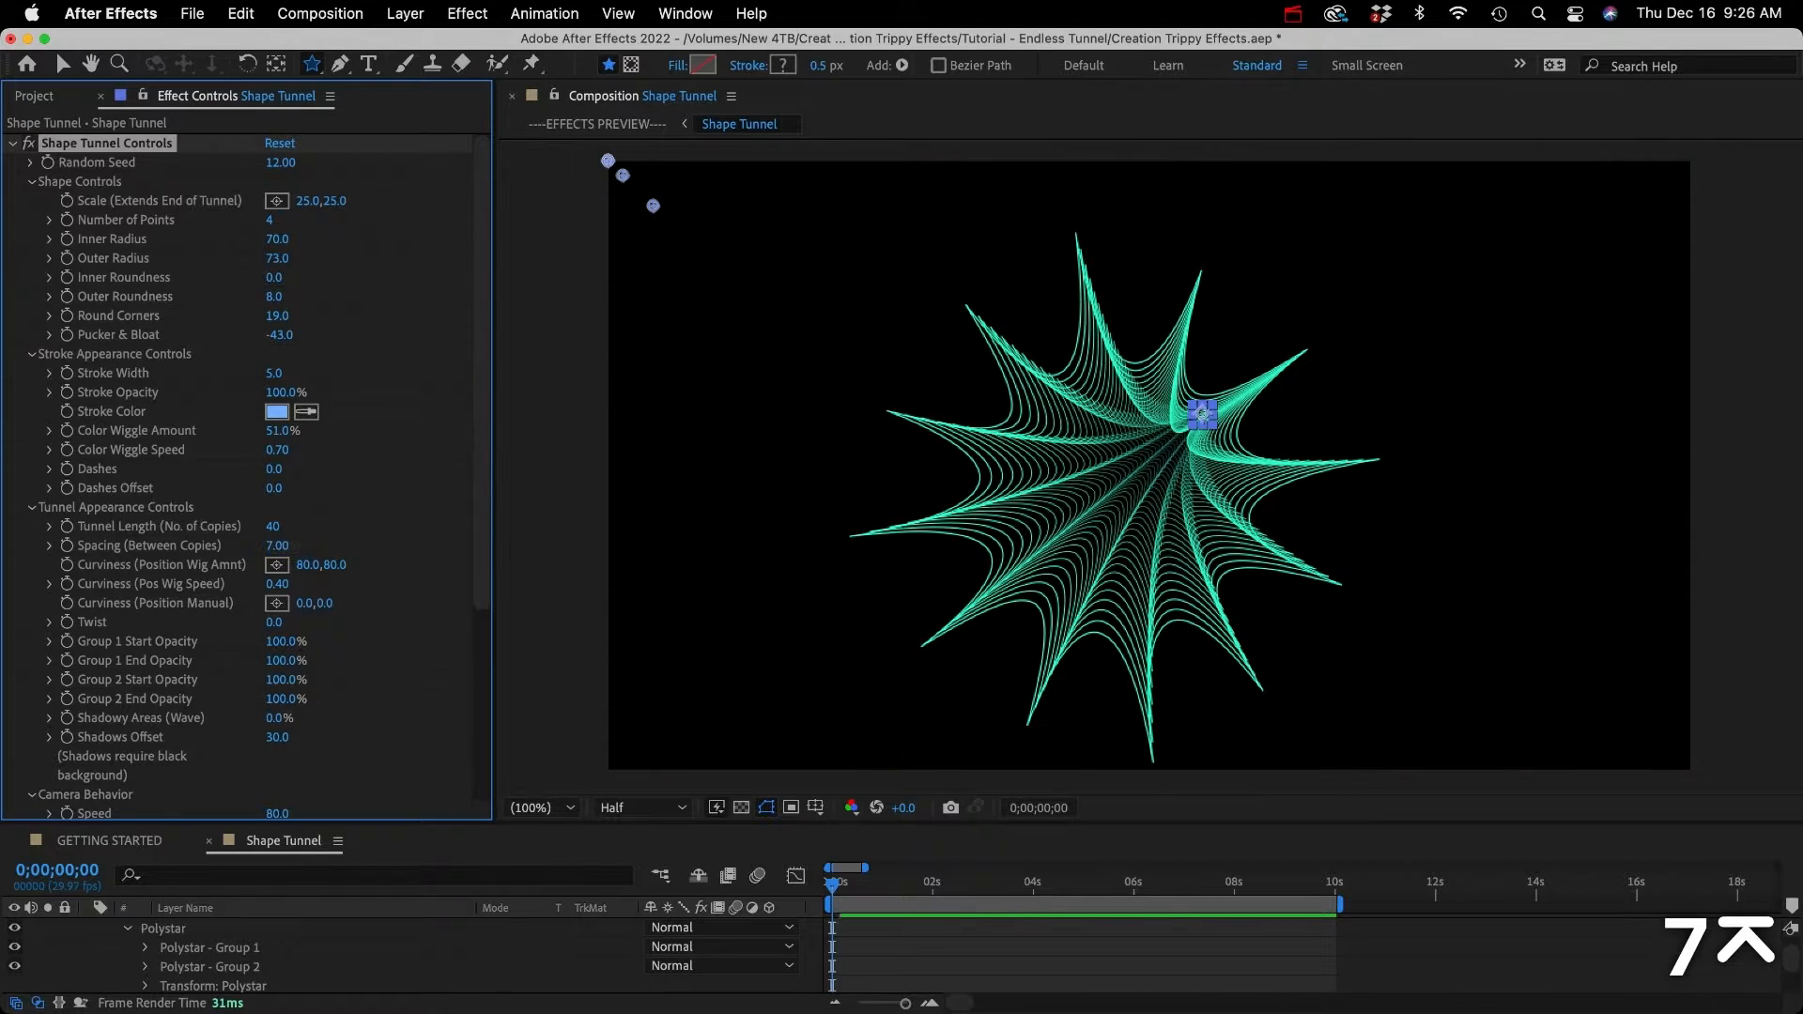
{"action": "left_click", "coordinate": [274, 529]}
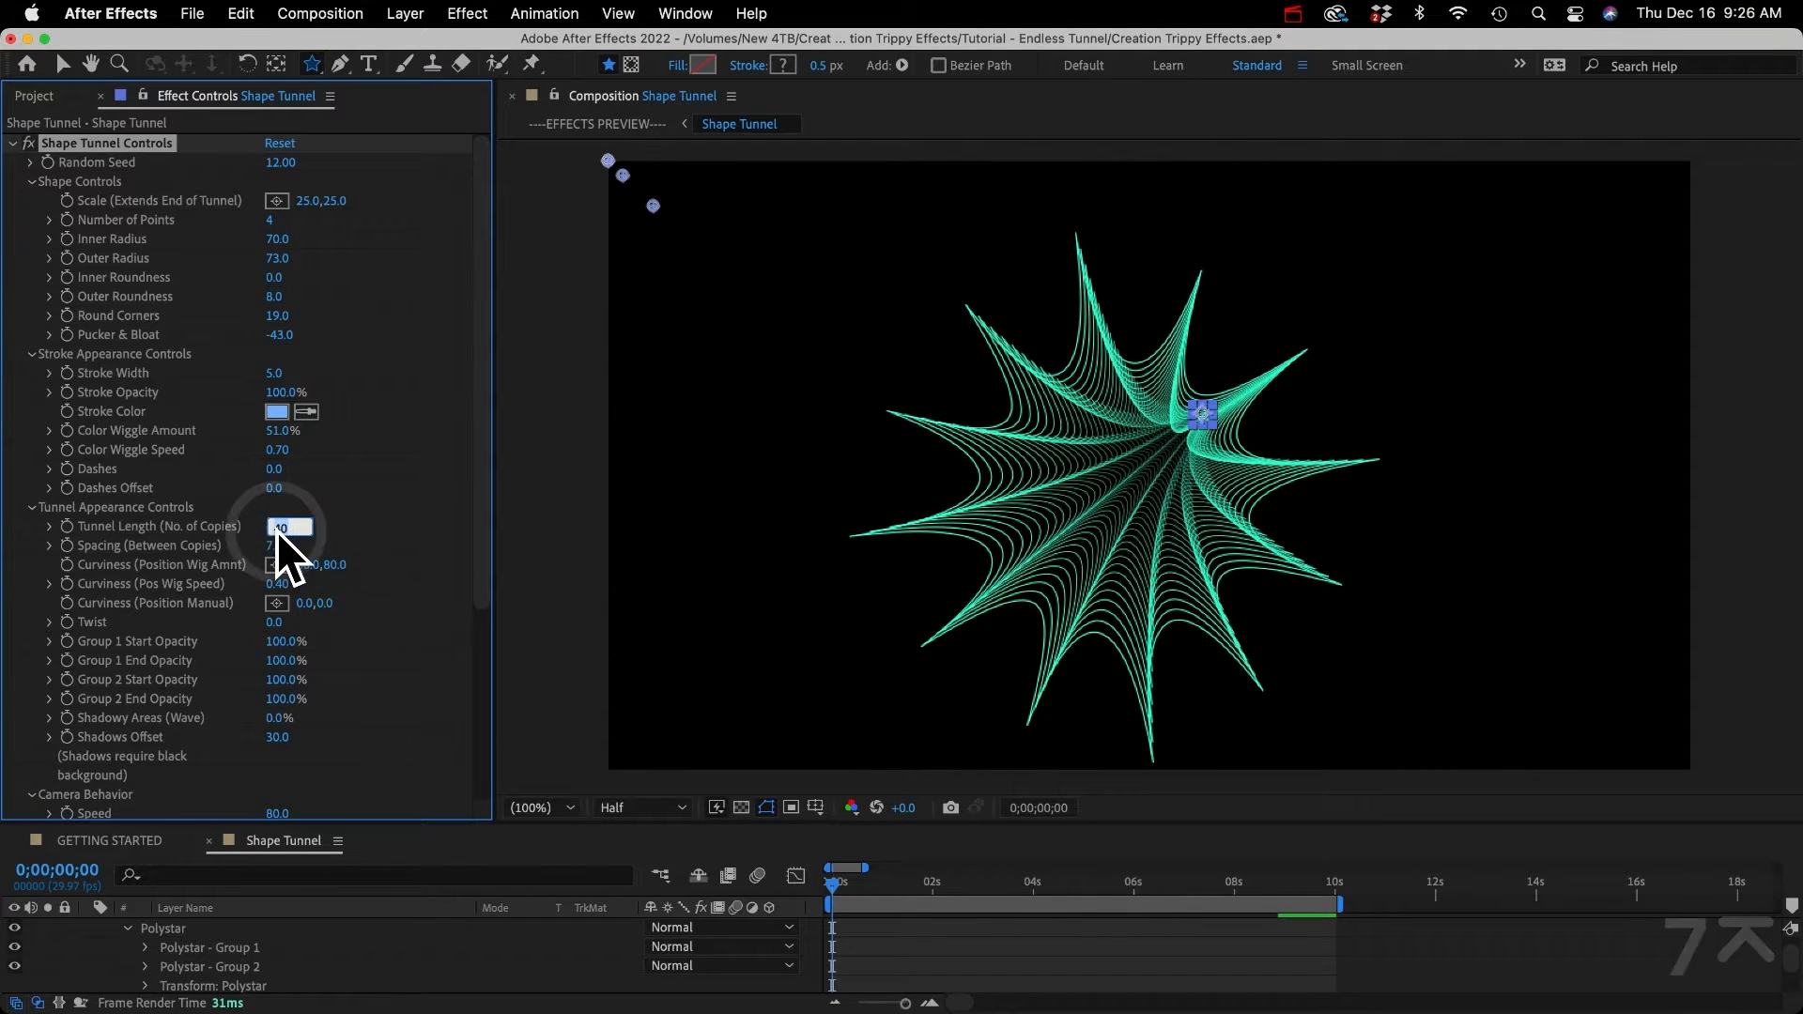
{"action": "type", "text": "80"}
{"action": "key", "text": "Return"}
{"action": "key", "text": "0"}
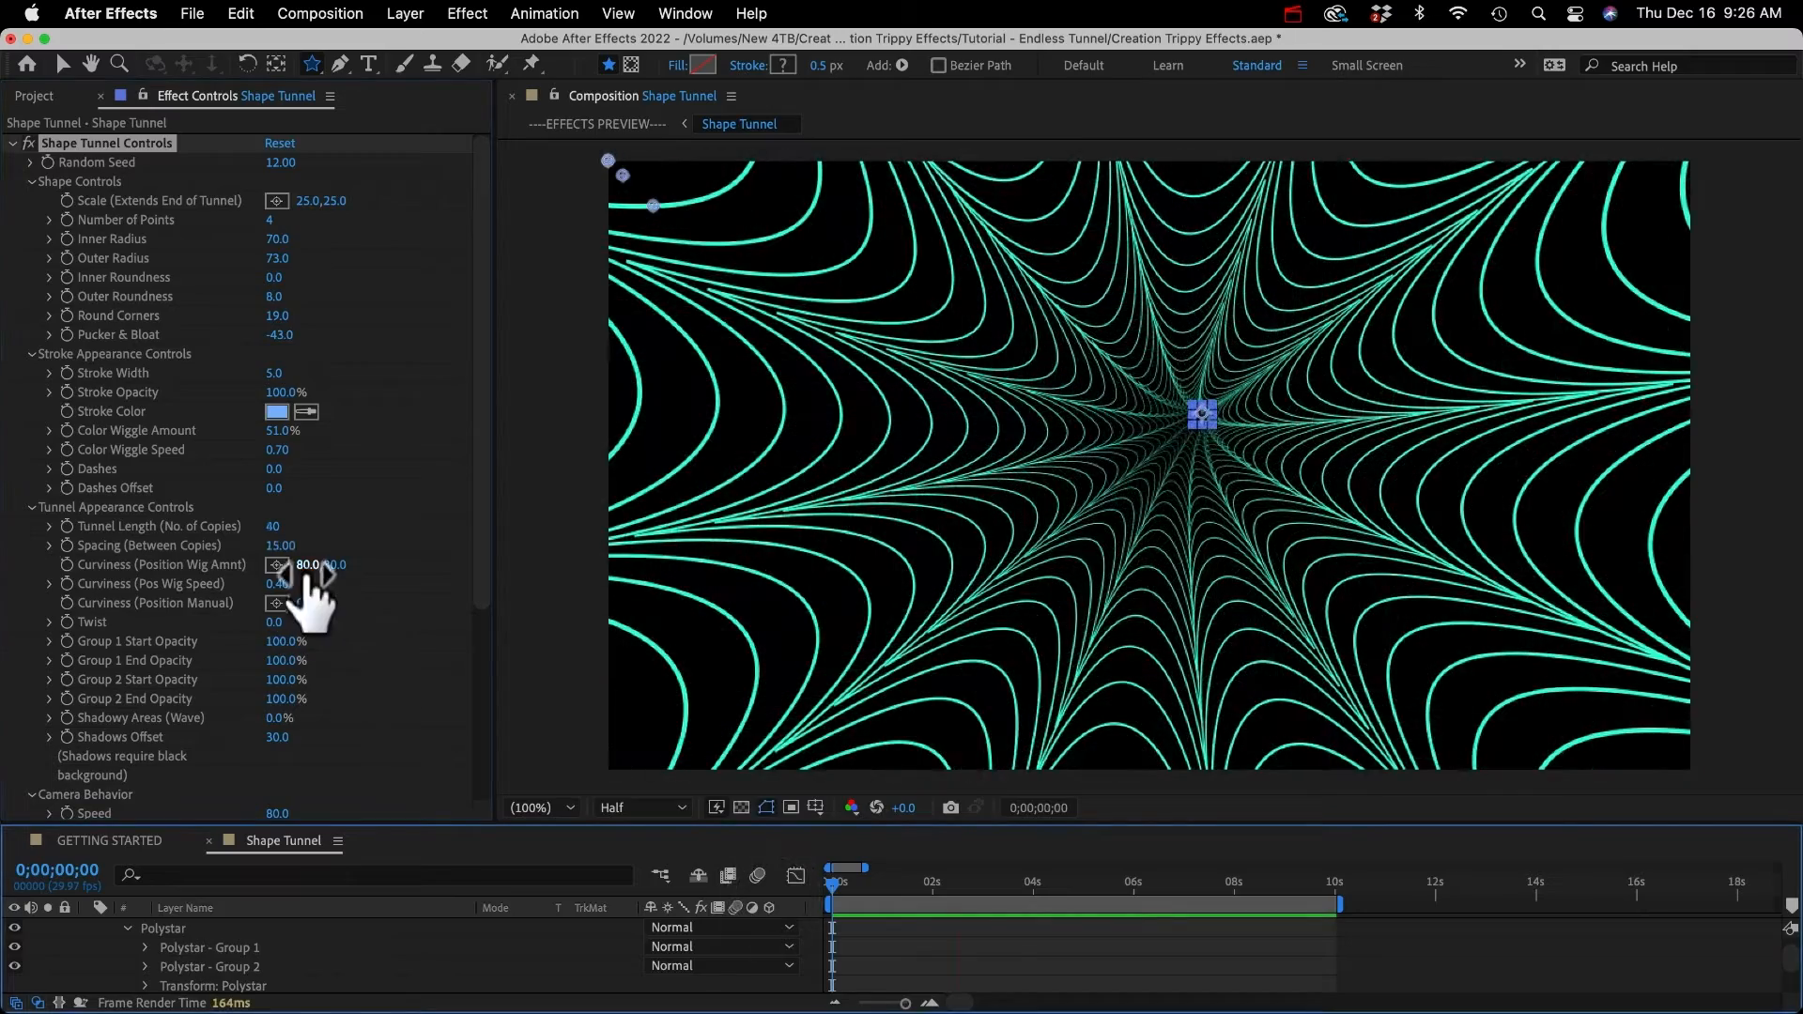
Step: Try a horizontal Curviness (Position Wig Amnt) of 654, preview the animation and undo the change
{"action": "left_click_drag", "start_coordinate": [307, 568], "coordinate": [978, 599]}
{"action": "key", "text": "space"}
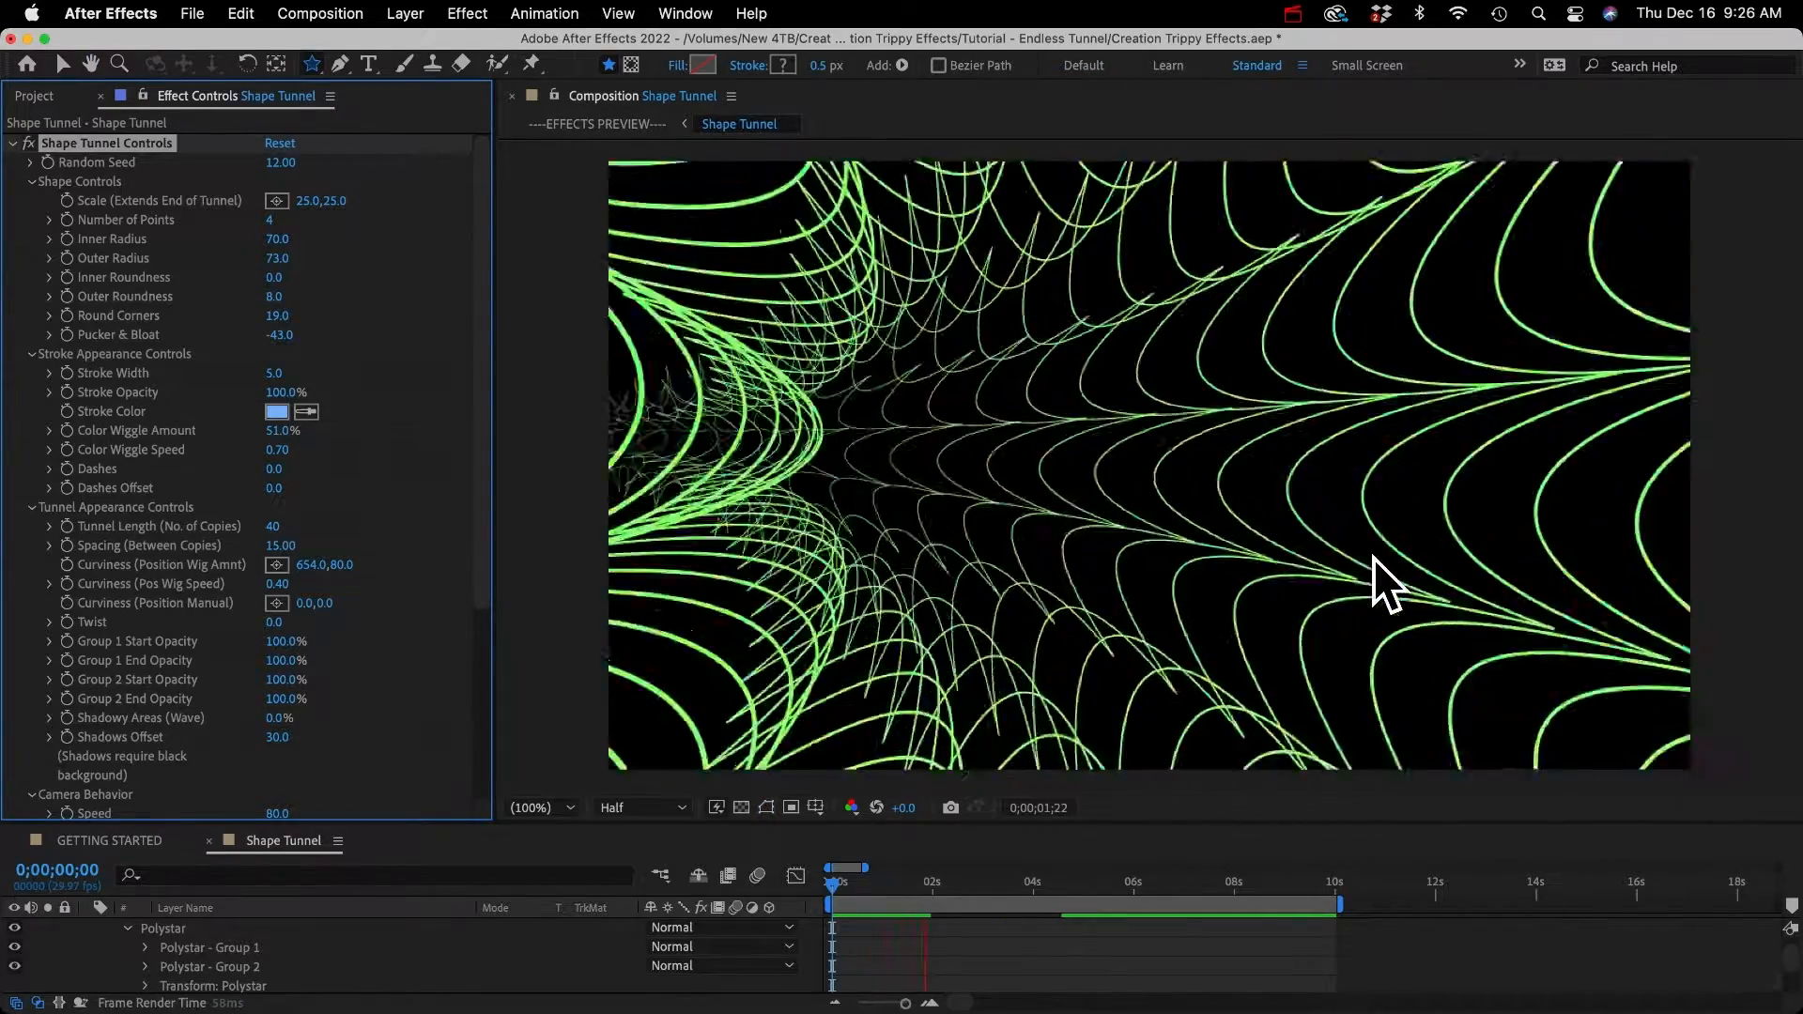
{"action": "key", "text": "space"}
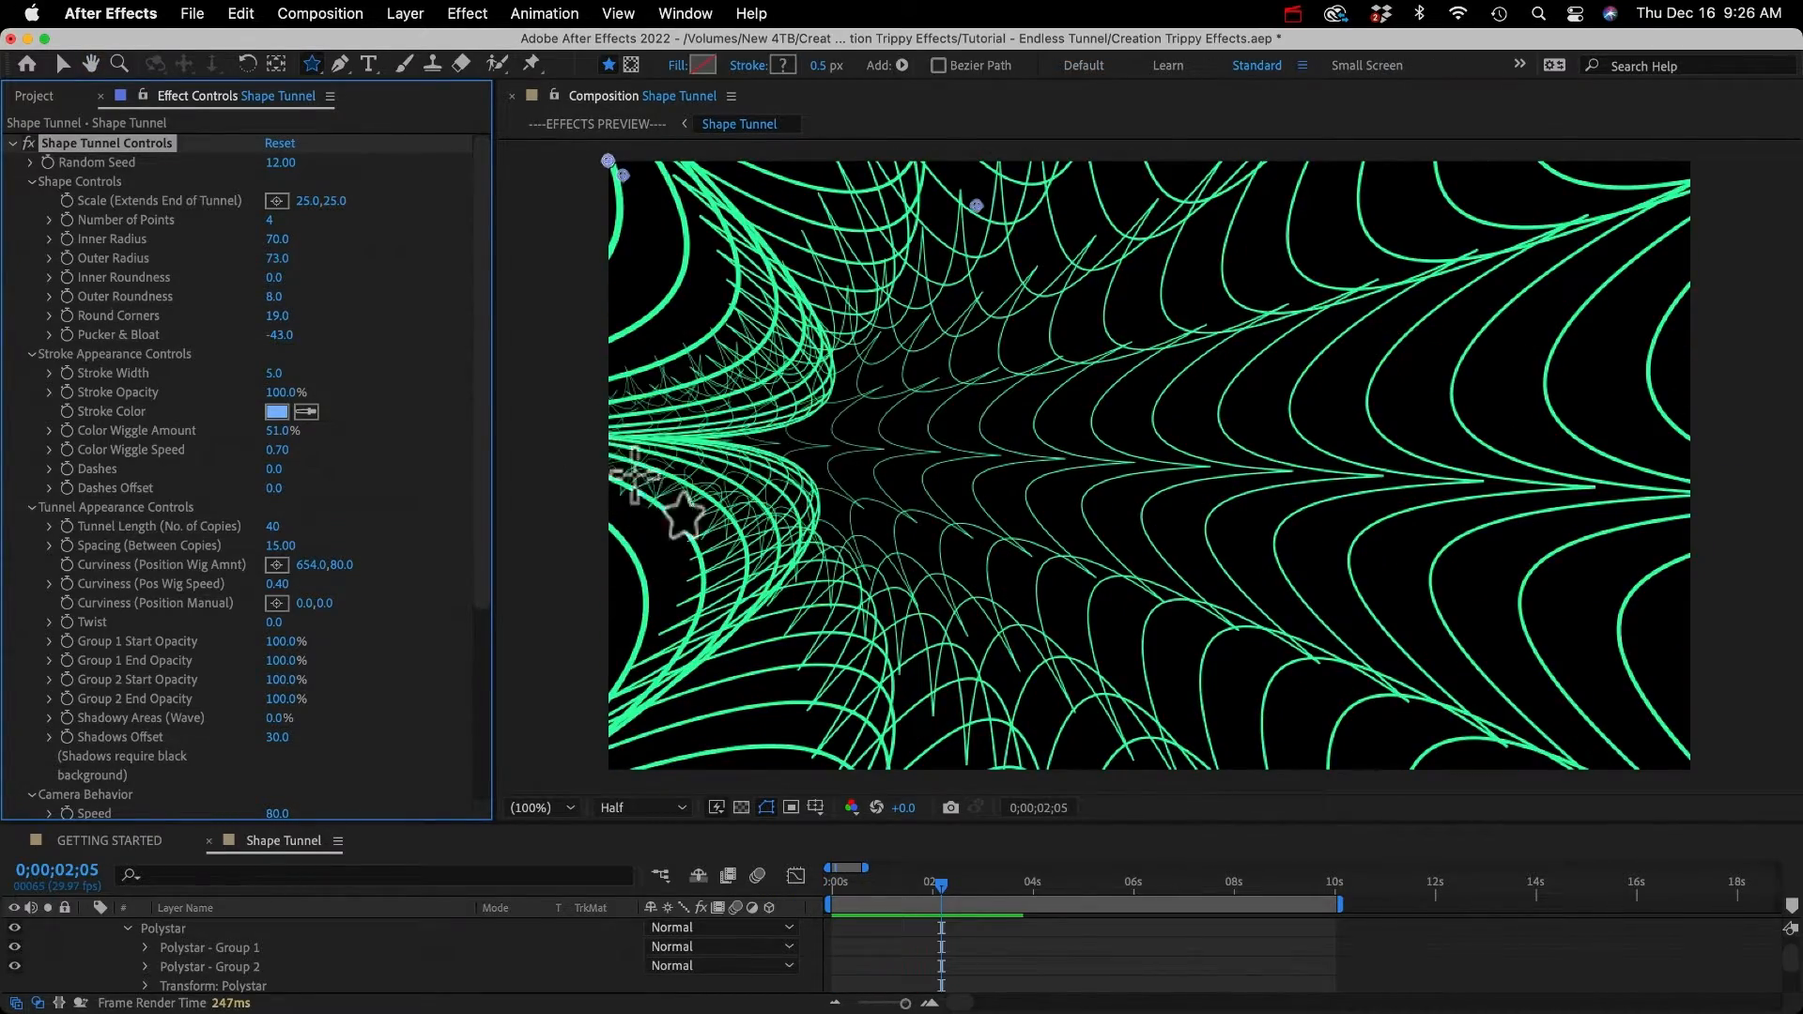
{"action": "left_click_drag", "start_coordinate": [921, 890], "coordinate": [817, 905]}
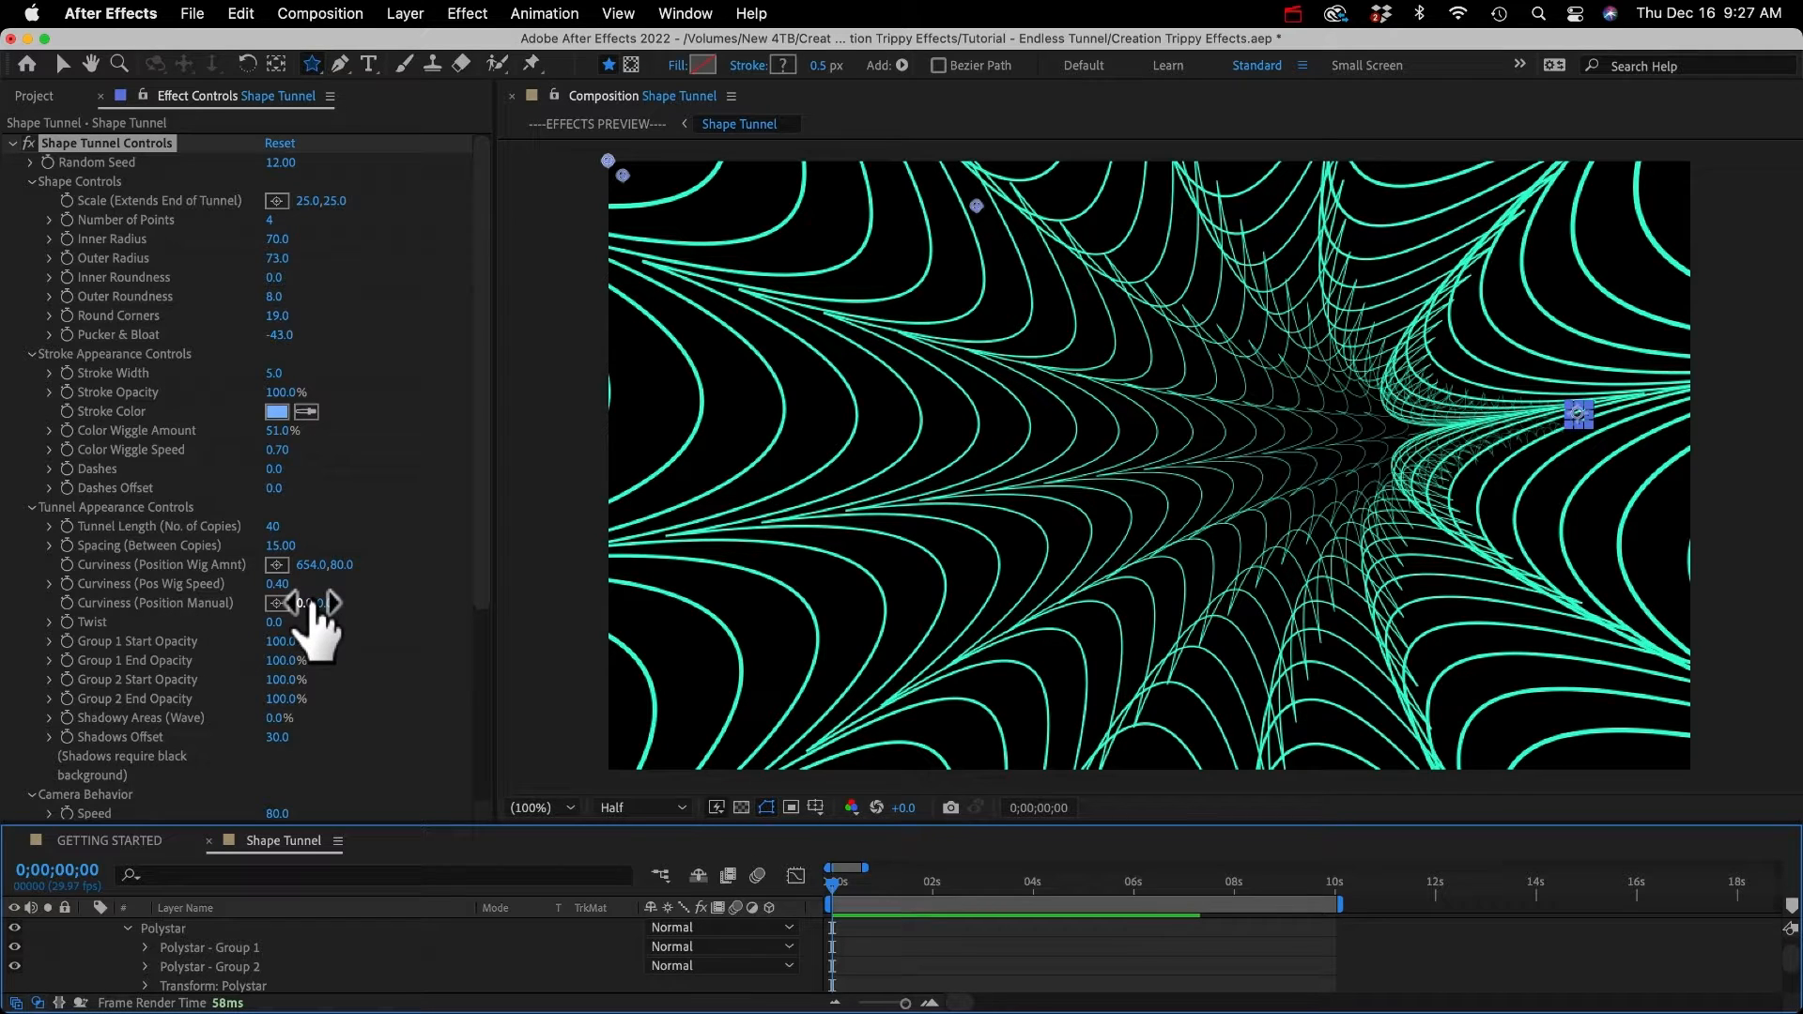
{"action": "left_click", "coordinate": [161, 606]}
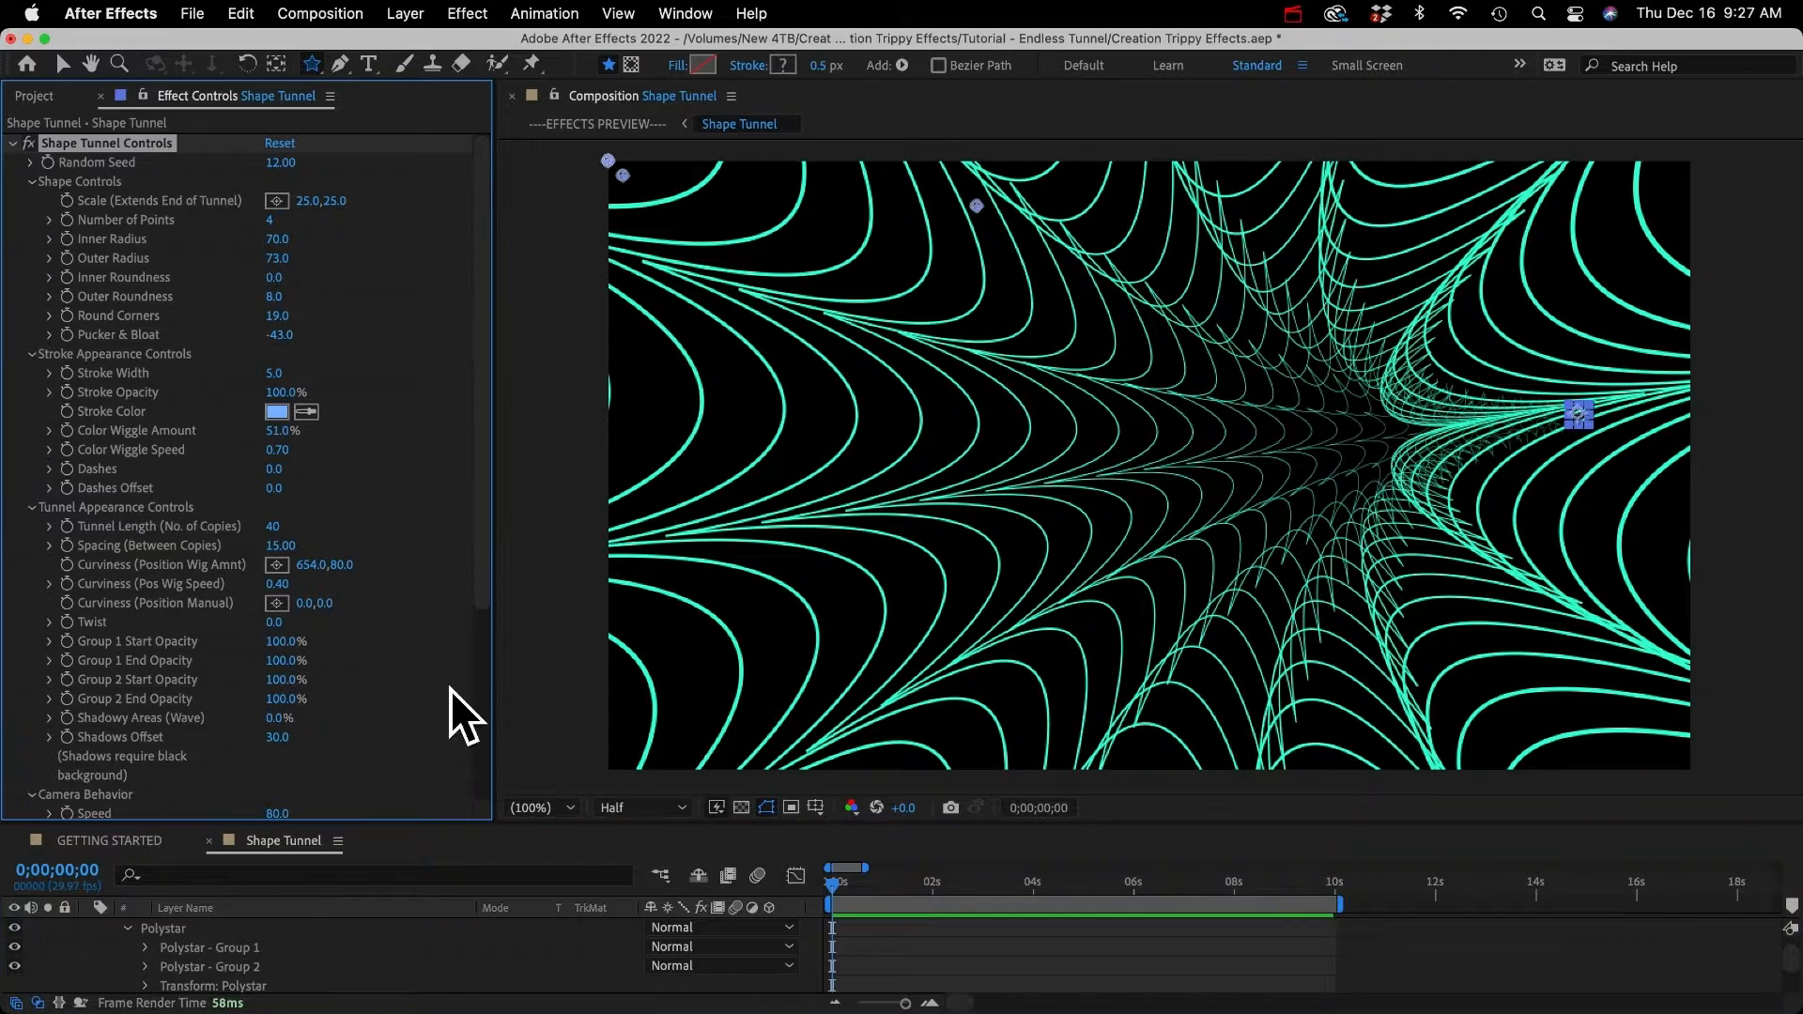
{"action": "key", "text": "super+z"}
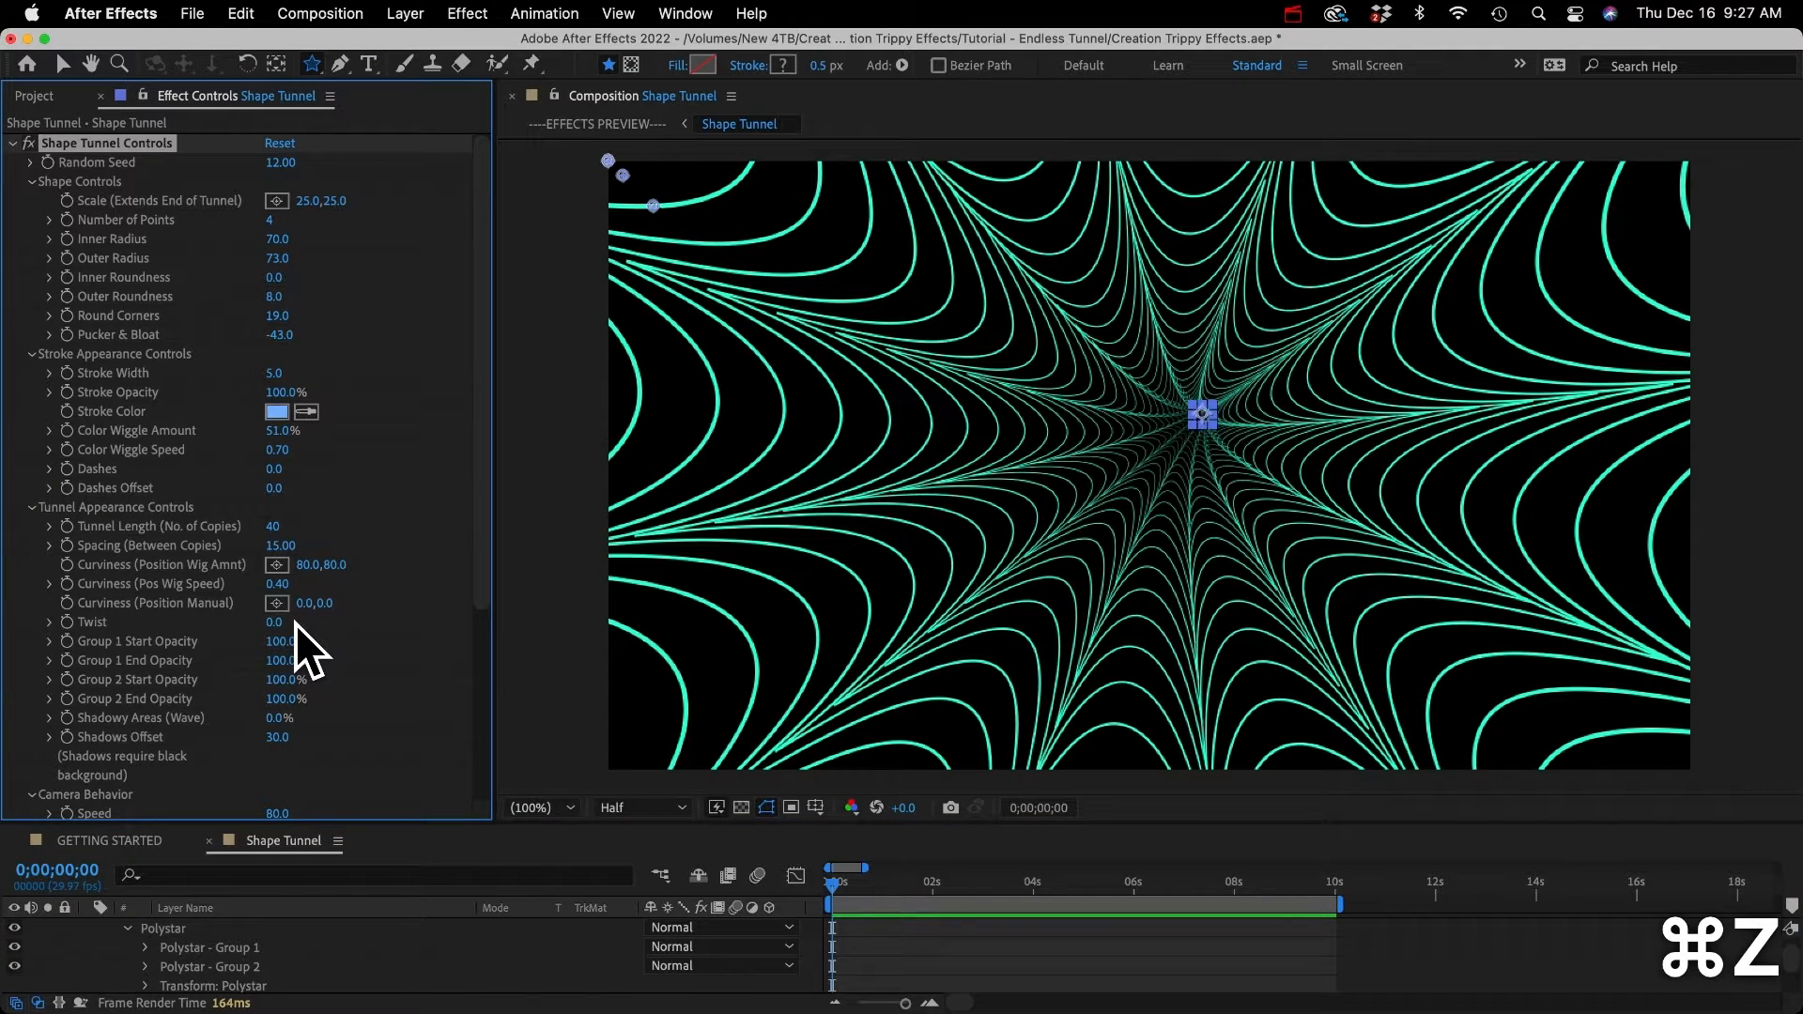
Step: Set the tunnel's Twist to 54 and preview the animation
{"action": "left_click_drag", "start_coordinate": [282, 622], "coordinate": [349, 632]}
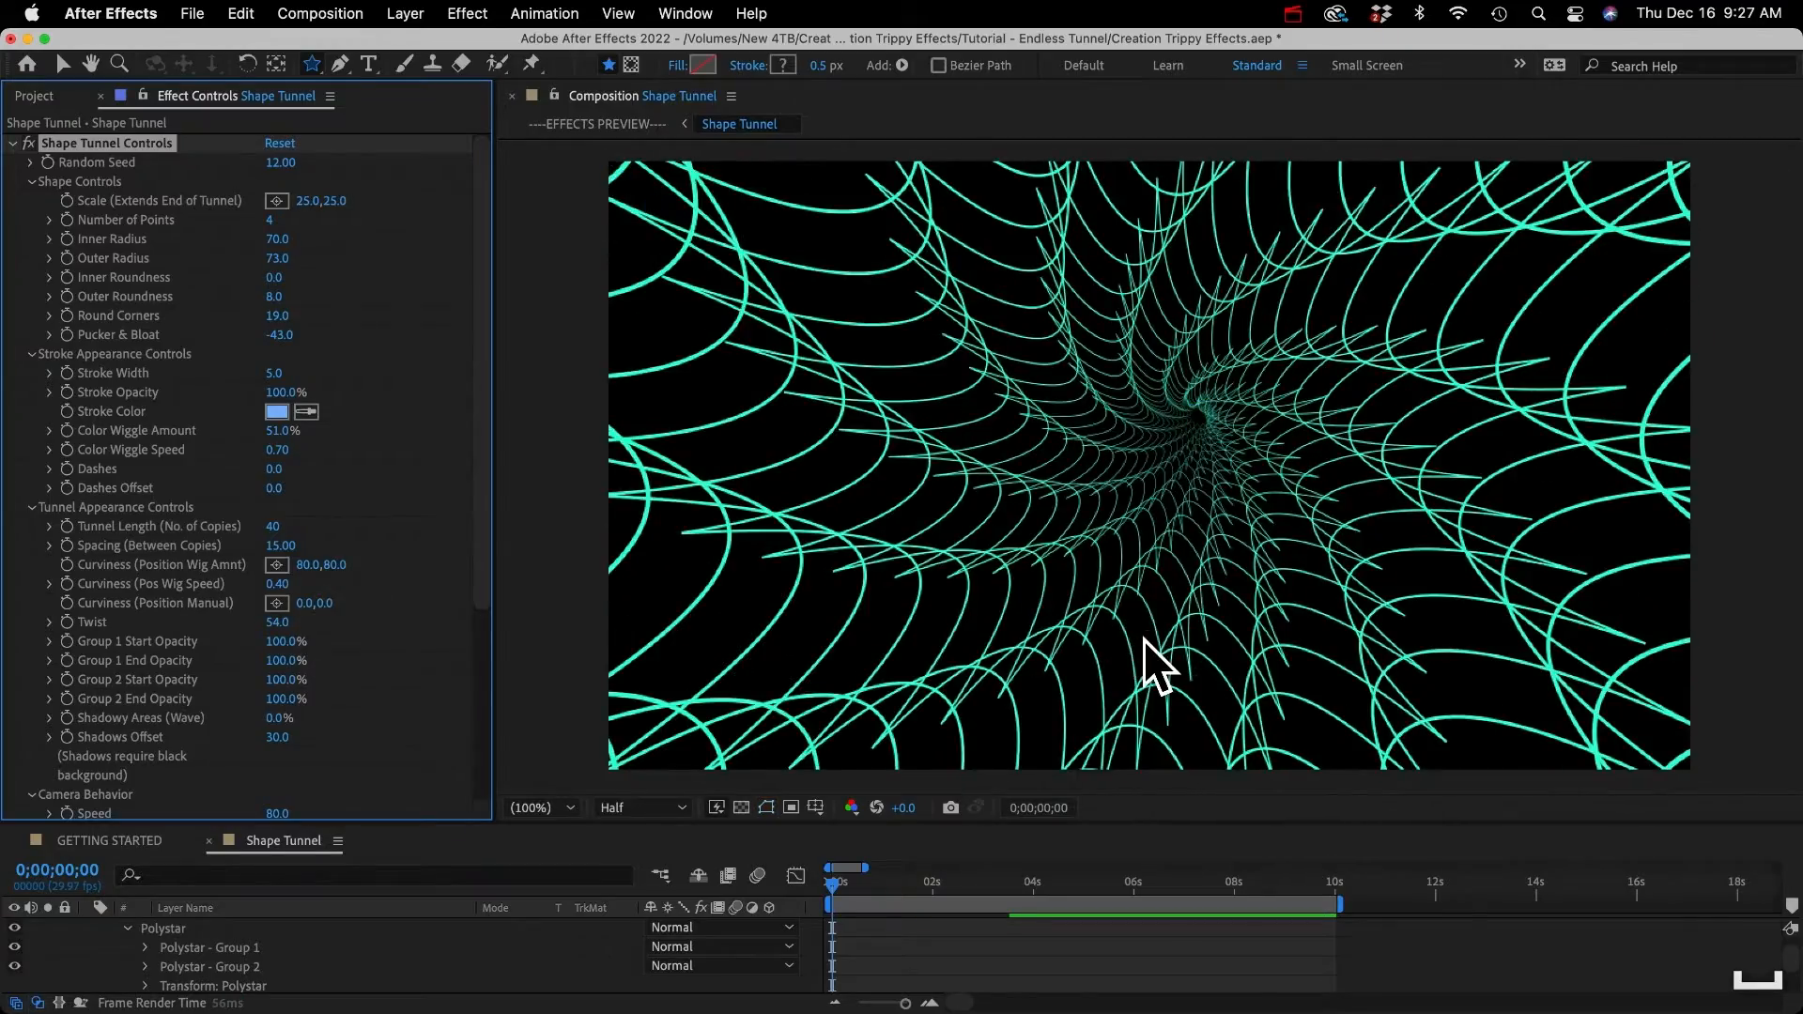
{"action": "key", "text": "space"}
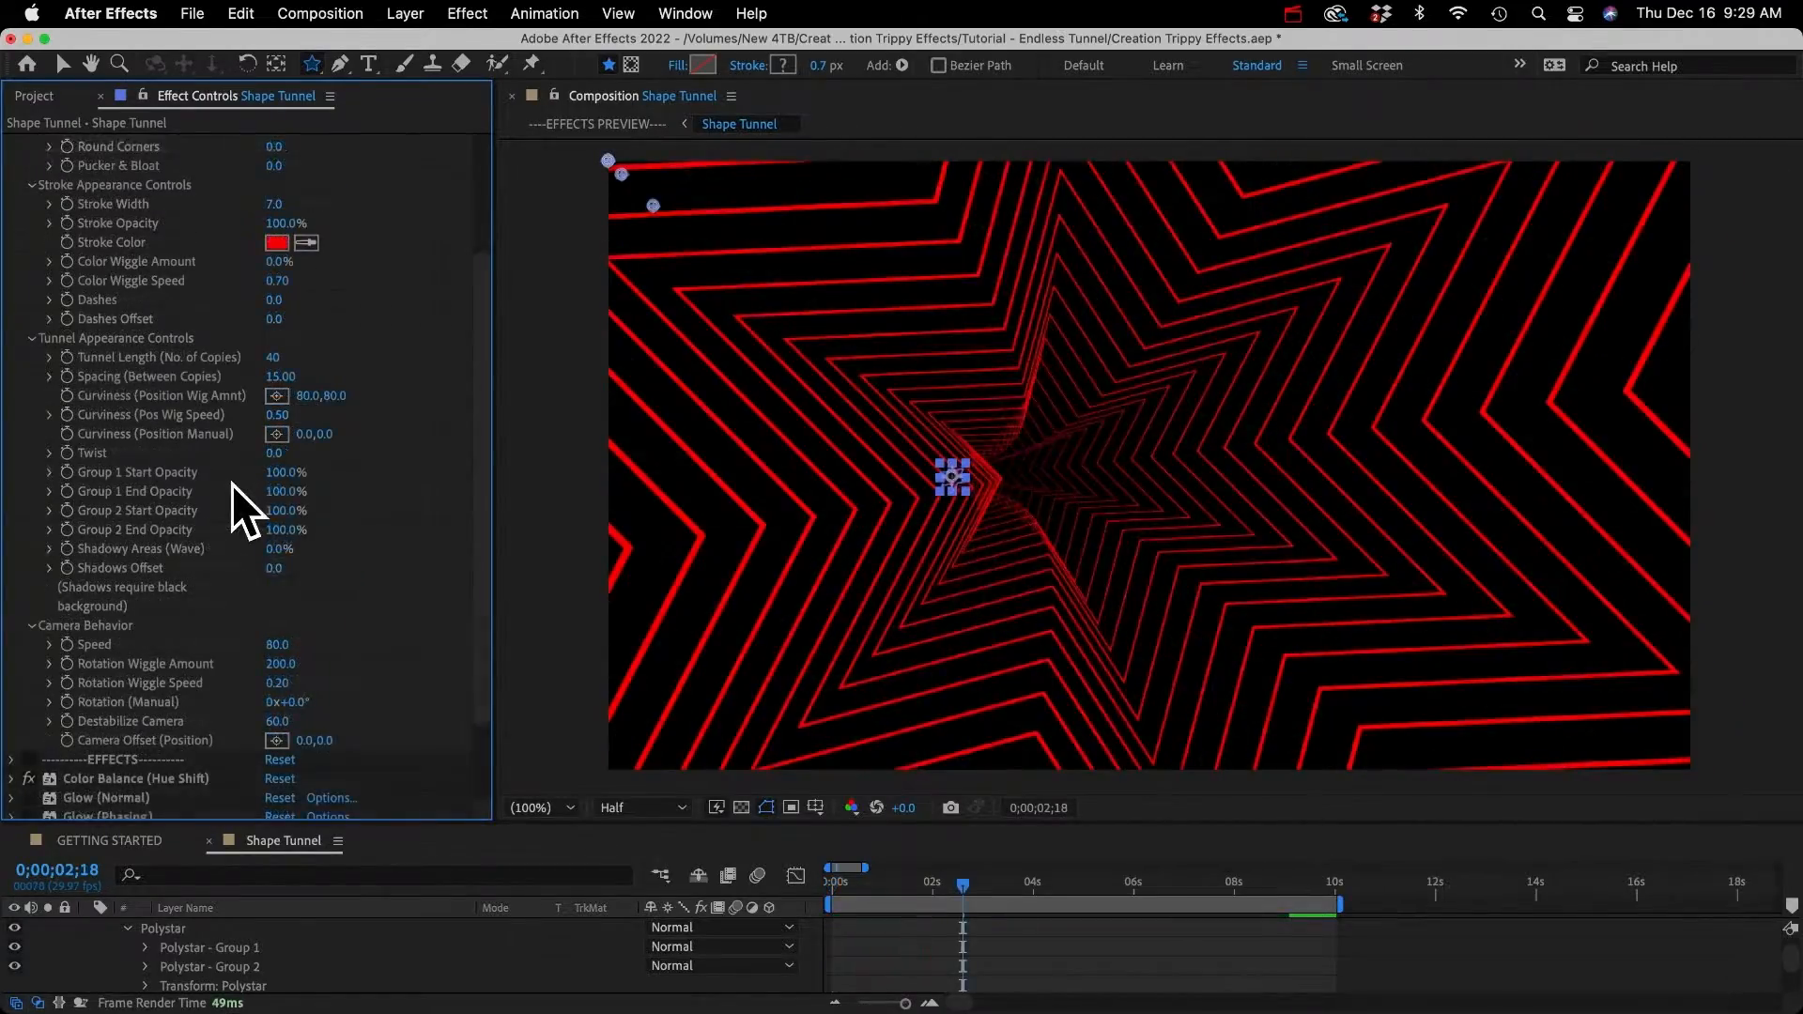
Step: Set Shadowy Areas (Wave) to 100% and Shadows Offset to 27, and preview the animation
{"action": "scroll", "coordinate": [235, 507], "scroll_direction": "down", "scroll_amount": 2}
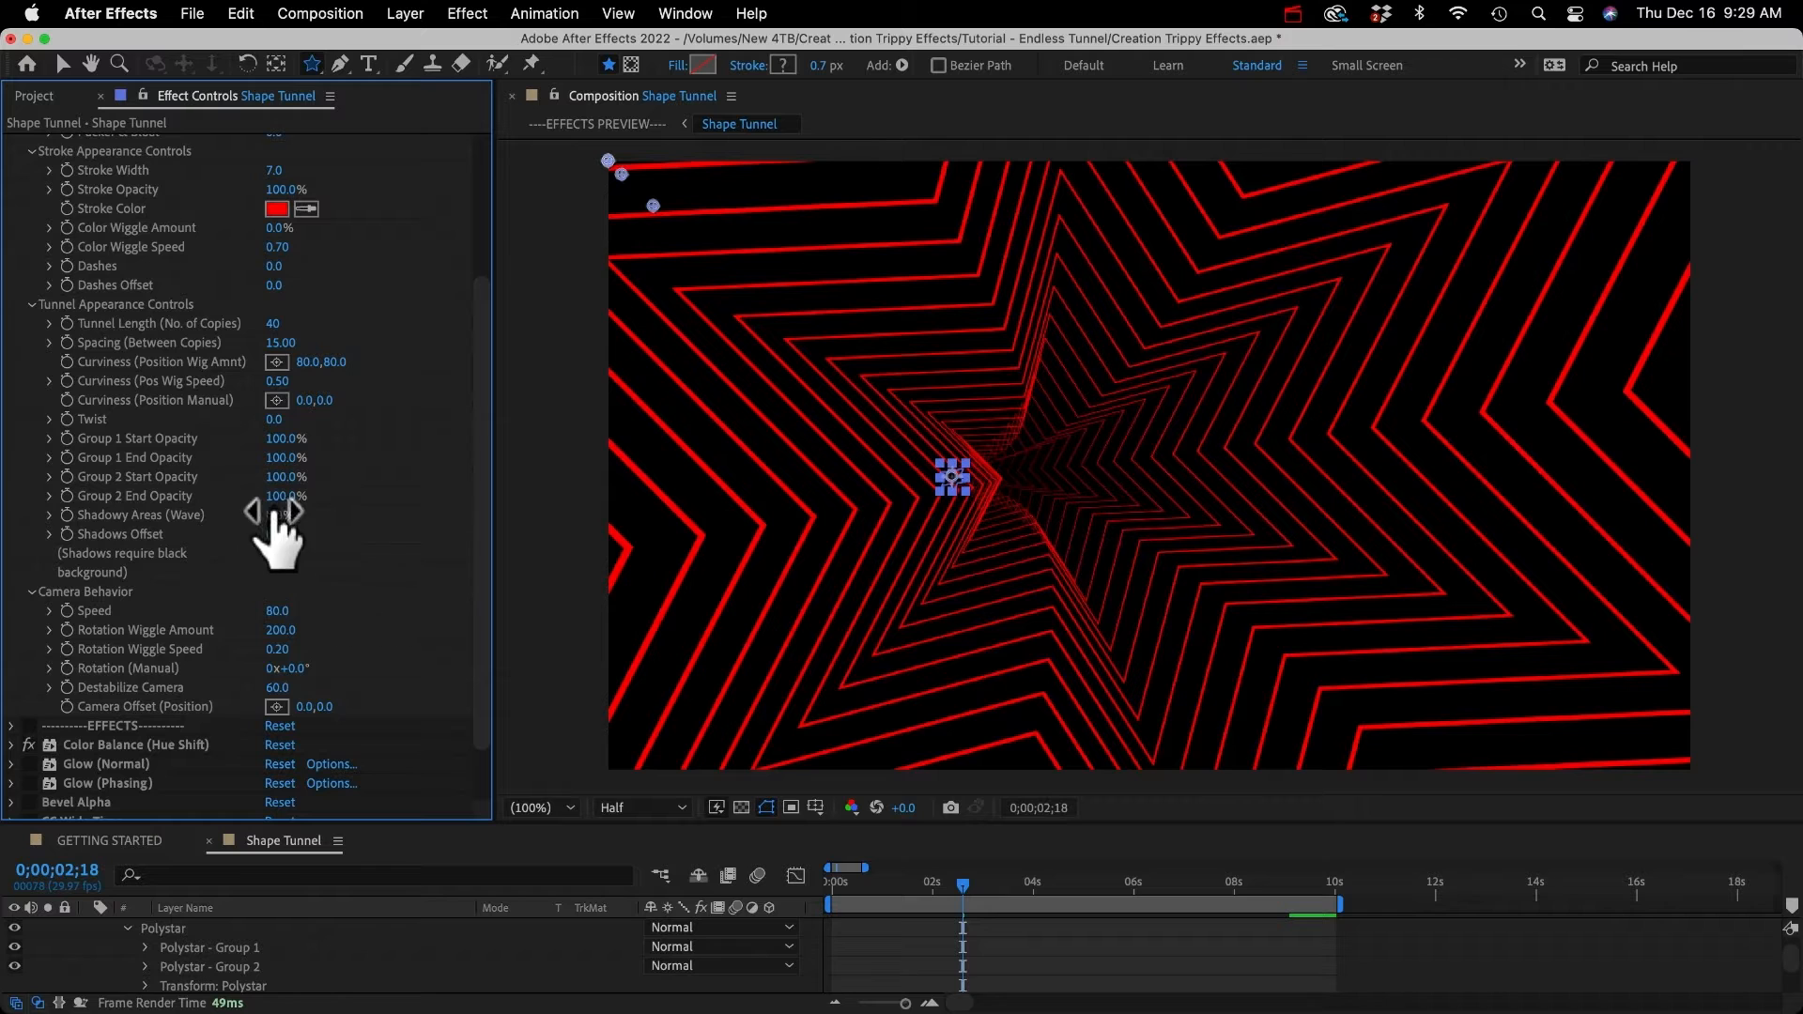
{"action": "left_click_drag", "start_coordinate": [276, 513], "coordinate": [444, 492]}
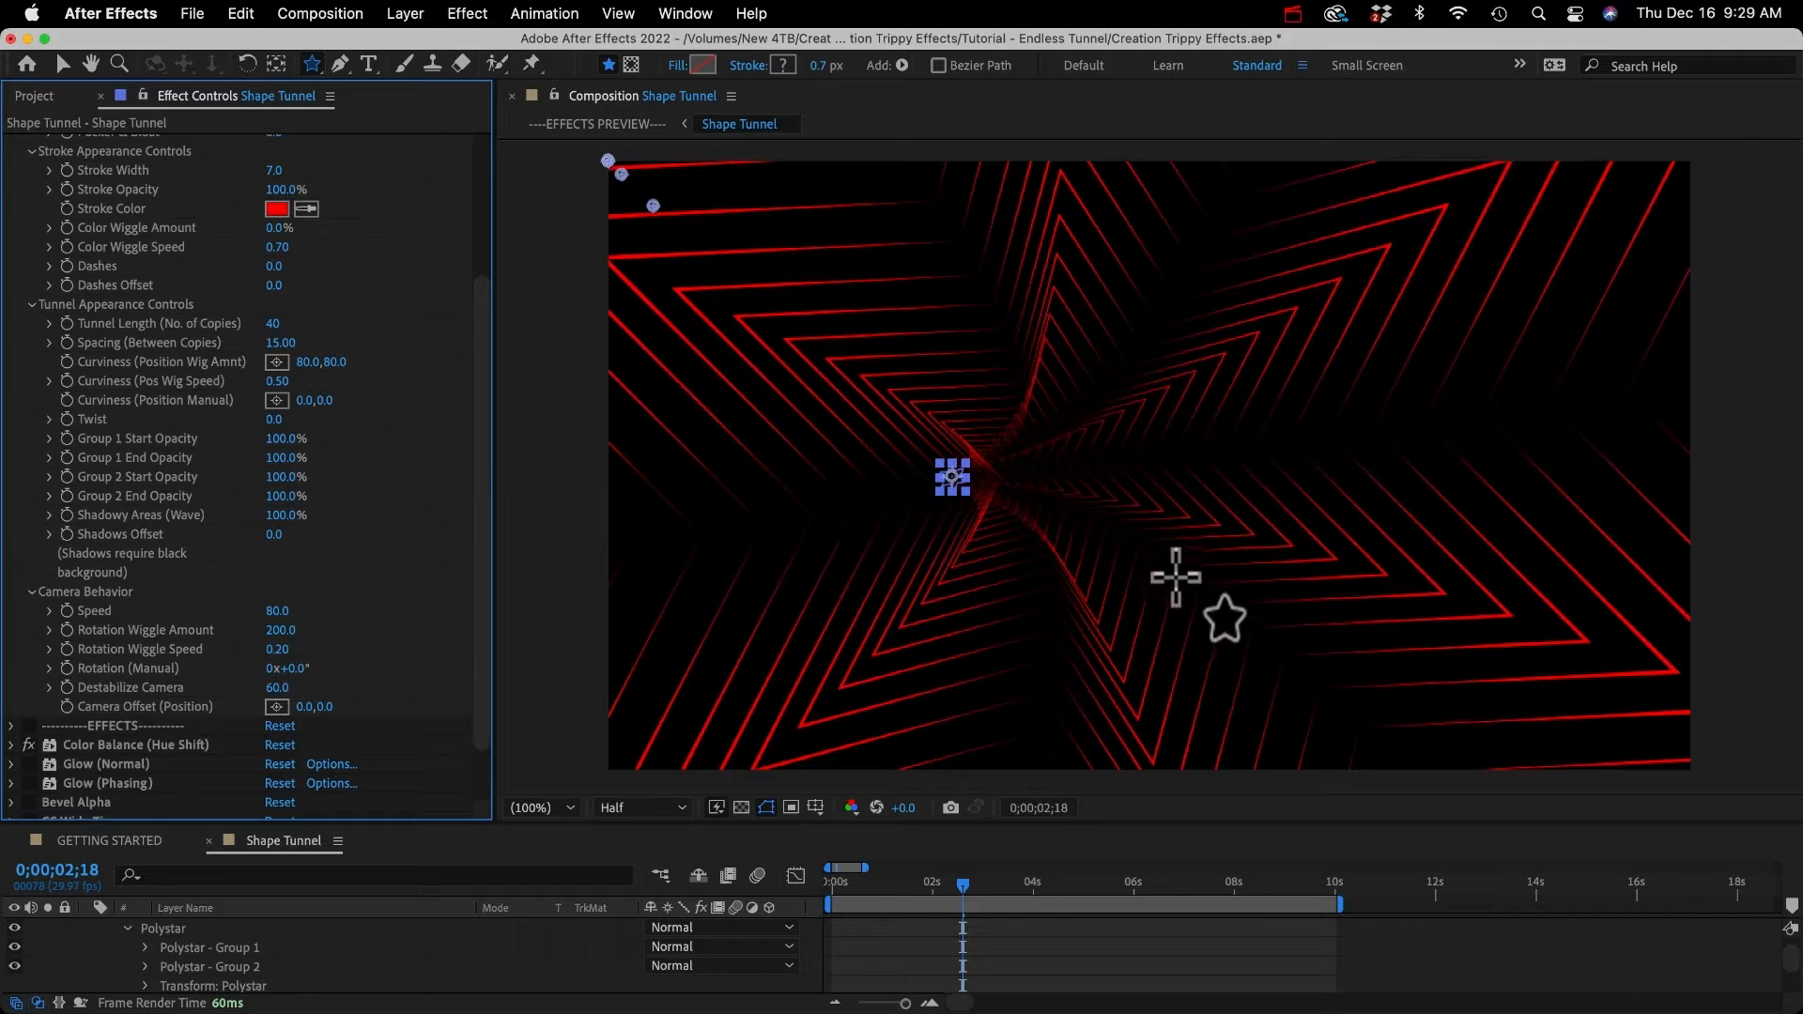
{"action": "left_click_drag", "start_coordinate": [278, 537], "coordinate": [301, 533]}
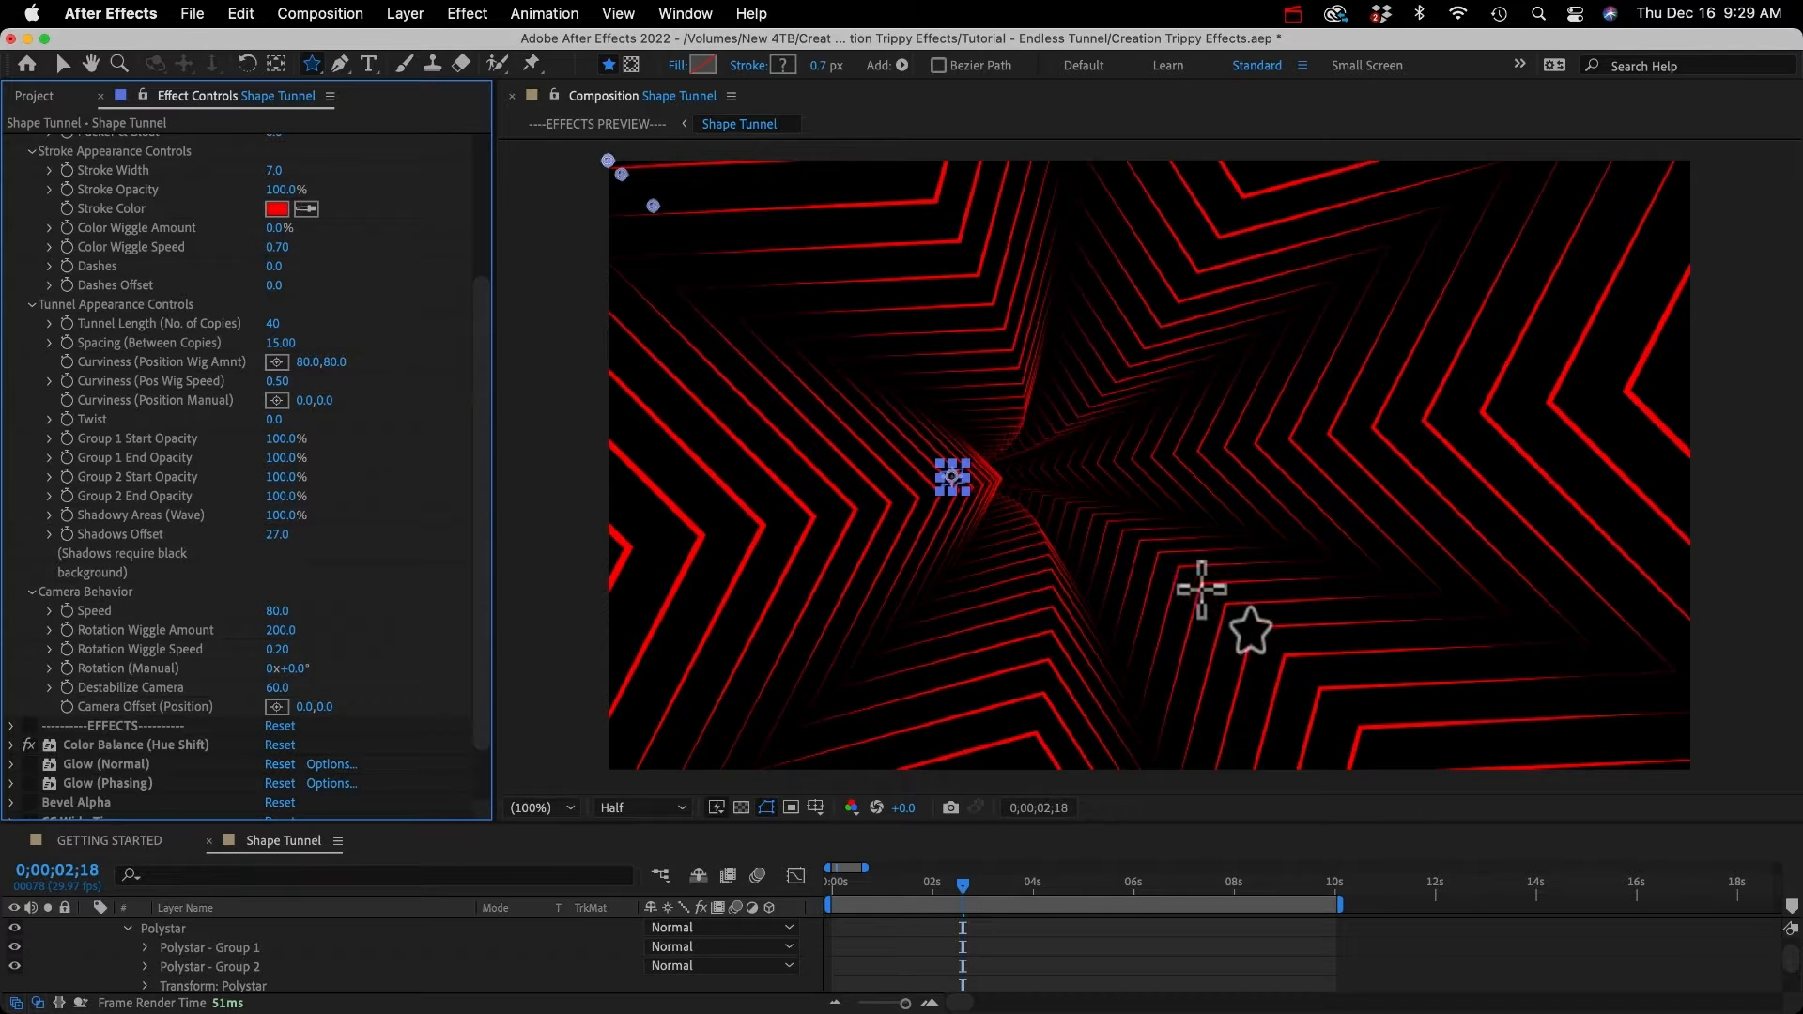
{"action": "key", "text": "space"}
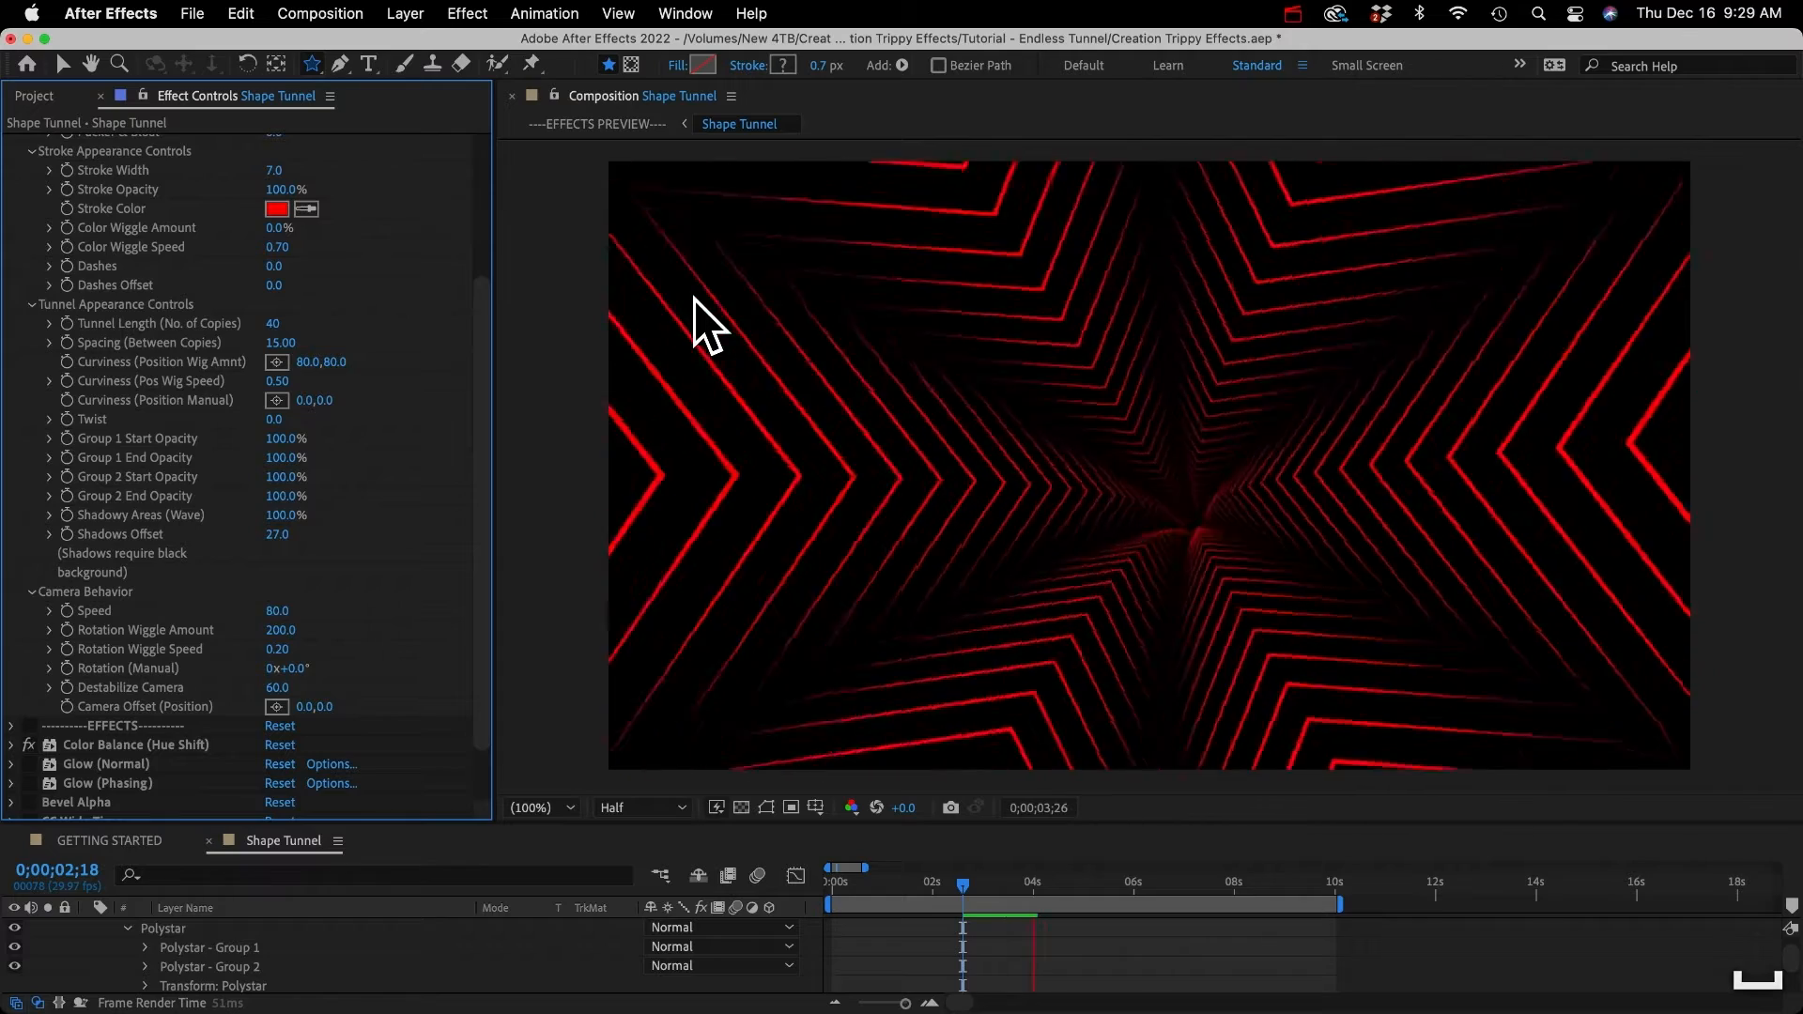
{"action": "key", "text": "space"}
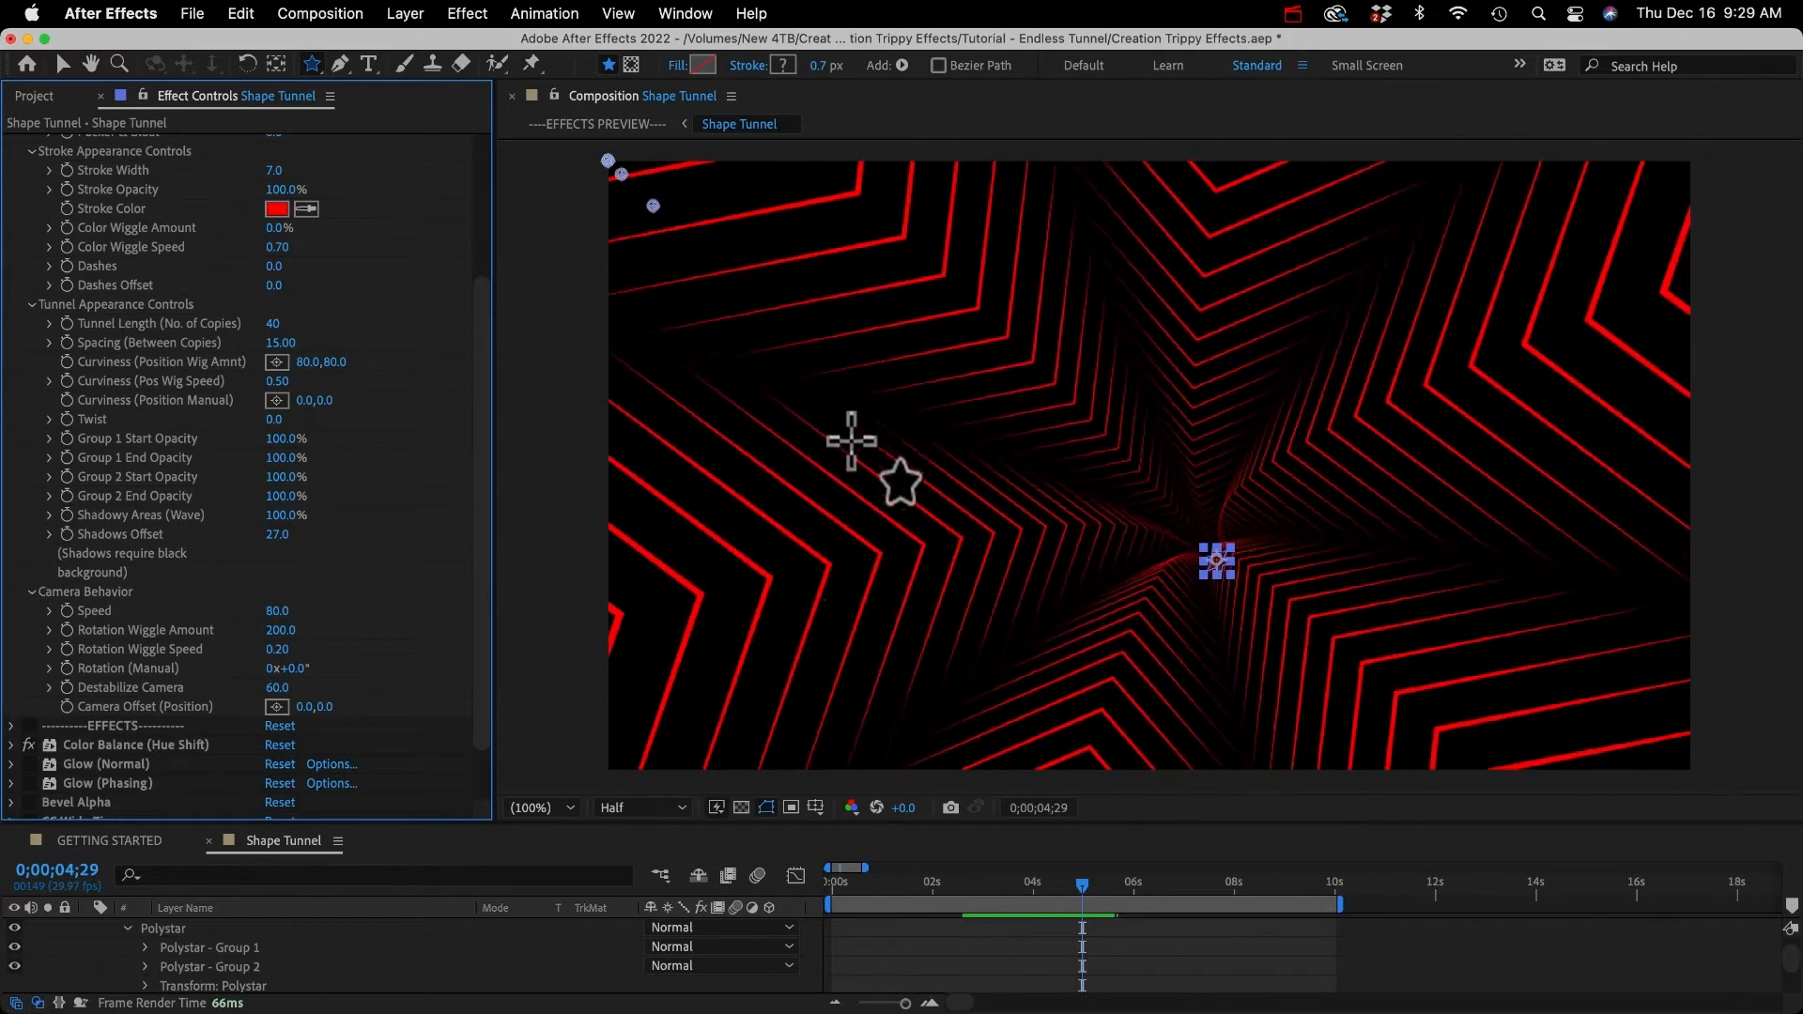
Step: Check the tunnel's shadowed areas against the transparency grid and restore the black background
{"action": "left_click", "coordinate": [740, 807]}
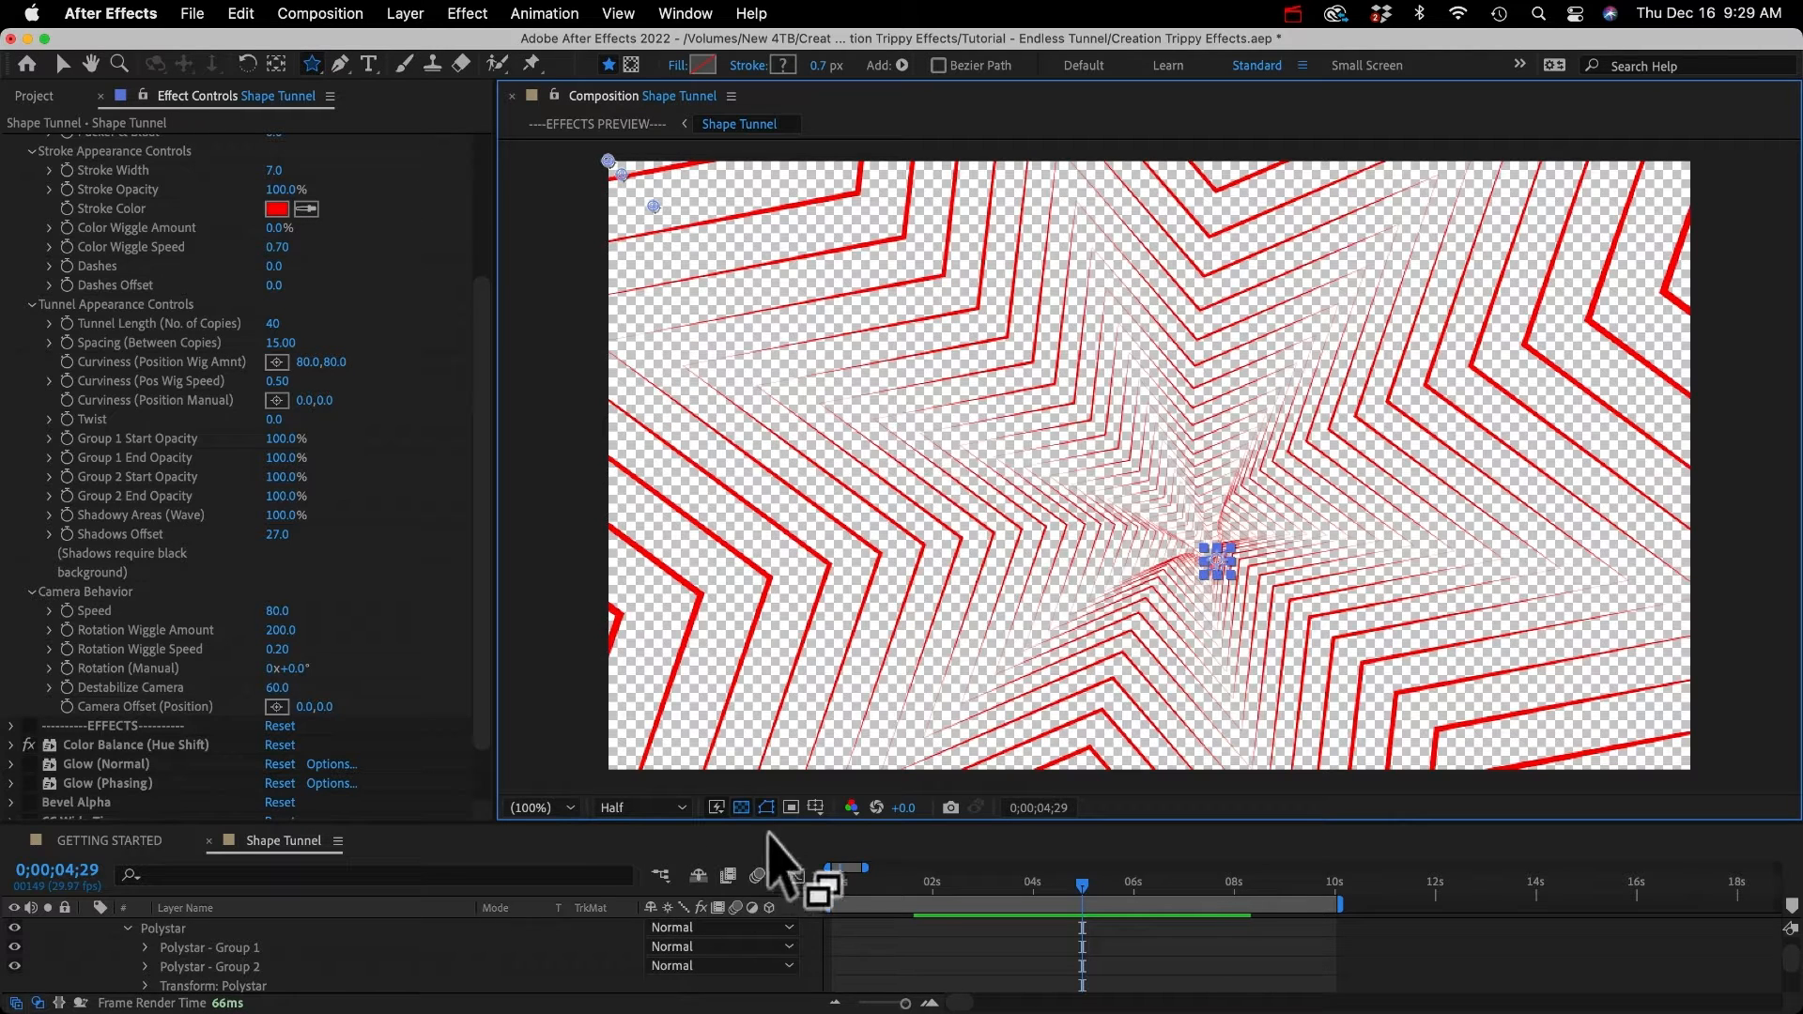
{"action": "left_click", "coordinate": [742, 809]}
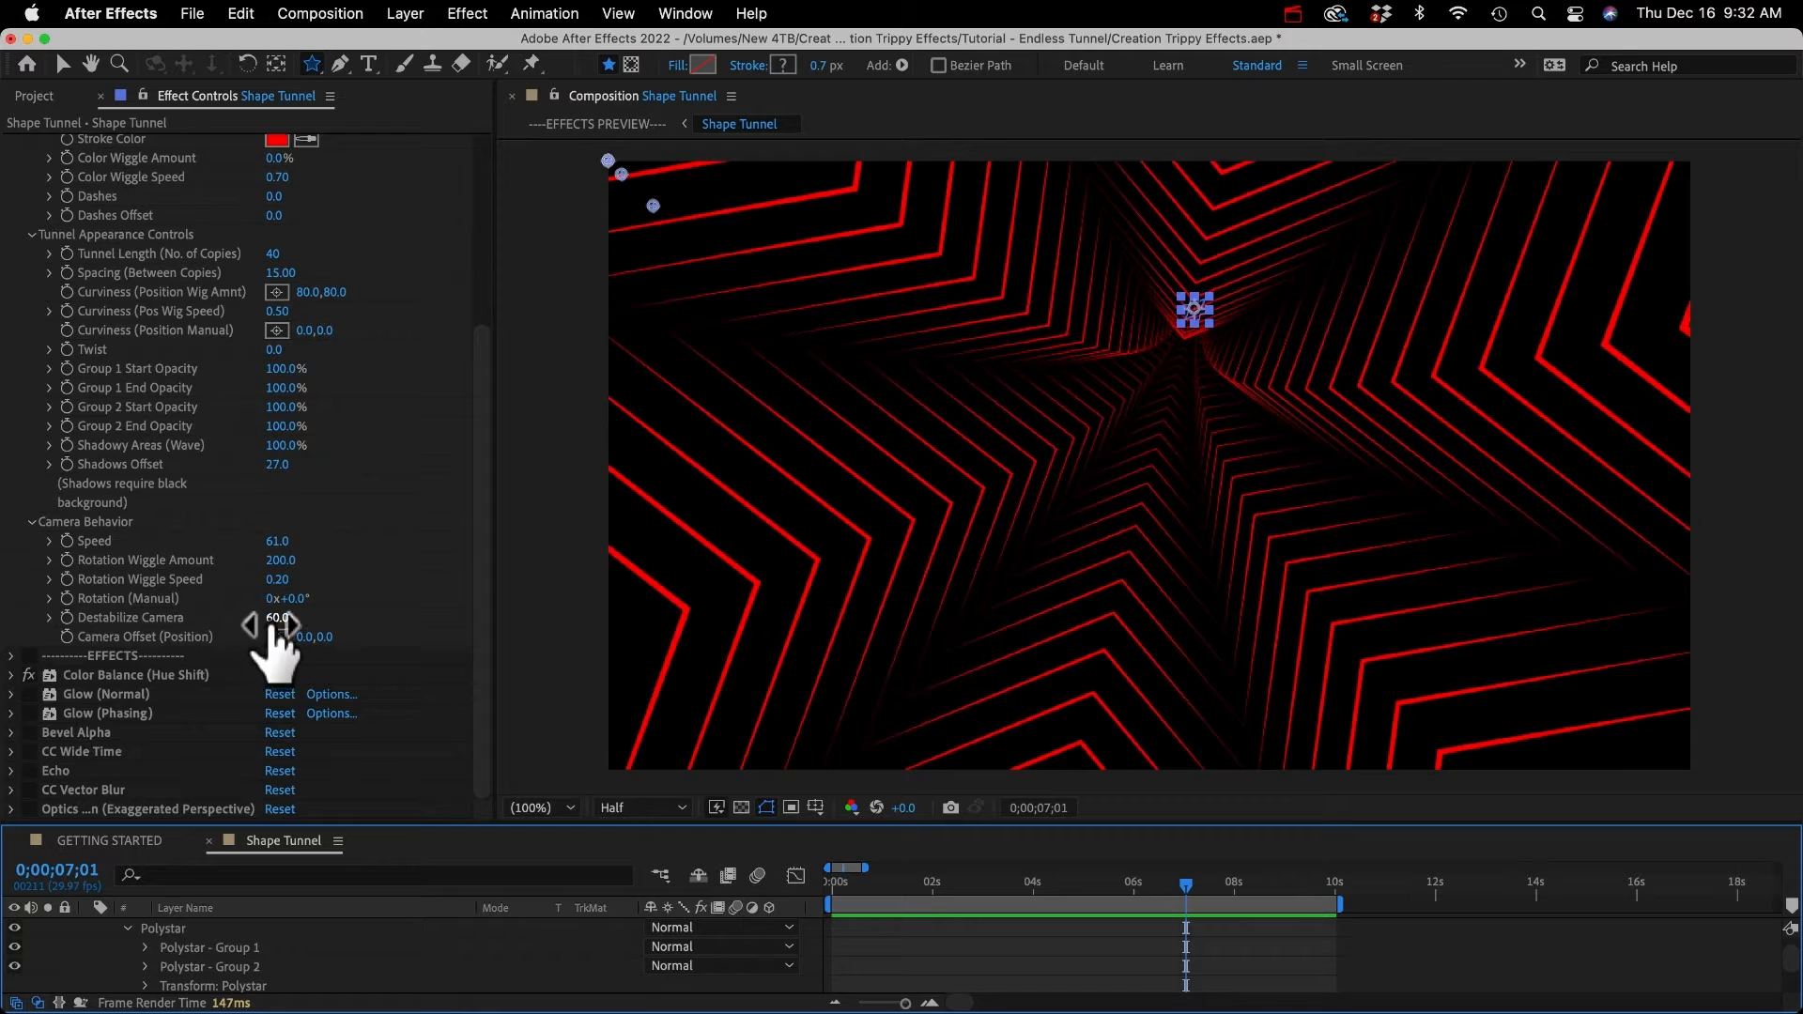
Step: Try Destabilize Camera at 0 and at 92, previewing the camera motion with each value, and undo the changes
{"action": "left_click", "coordinate": [274, 620]}
{"action": "type", "text": "0"}
{"action": "key", "text": "Return"}
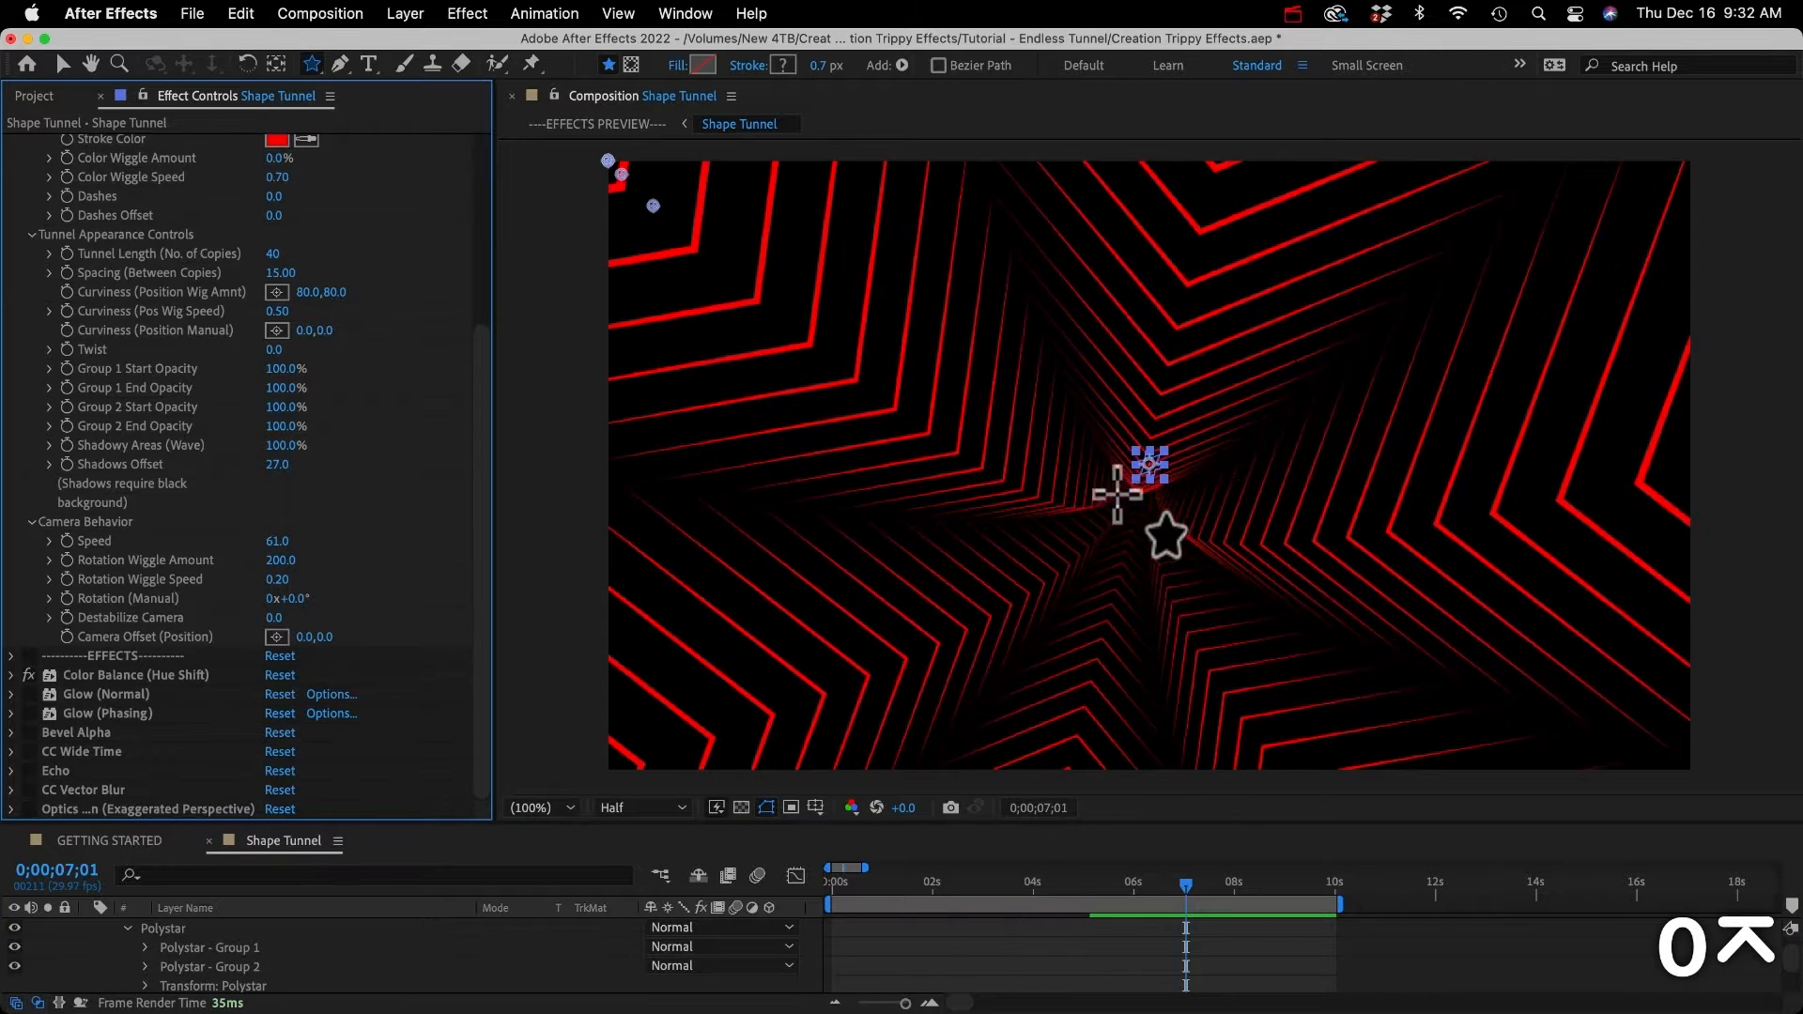
{"action": "key", "text": "space"}
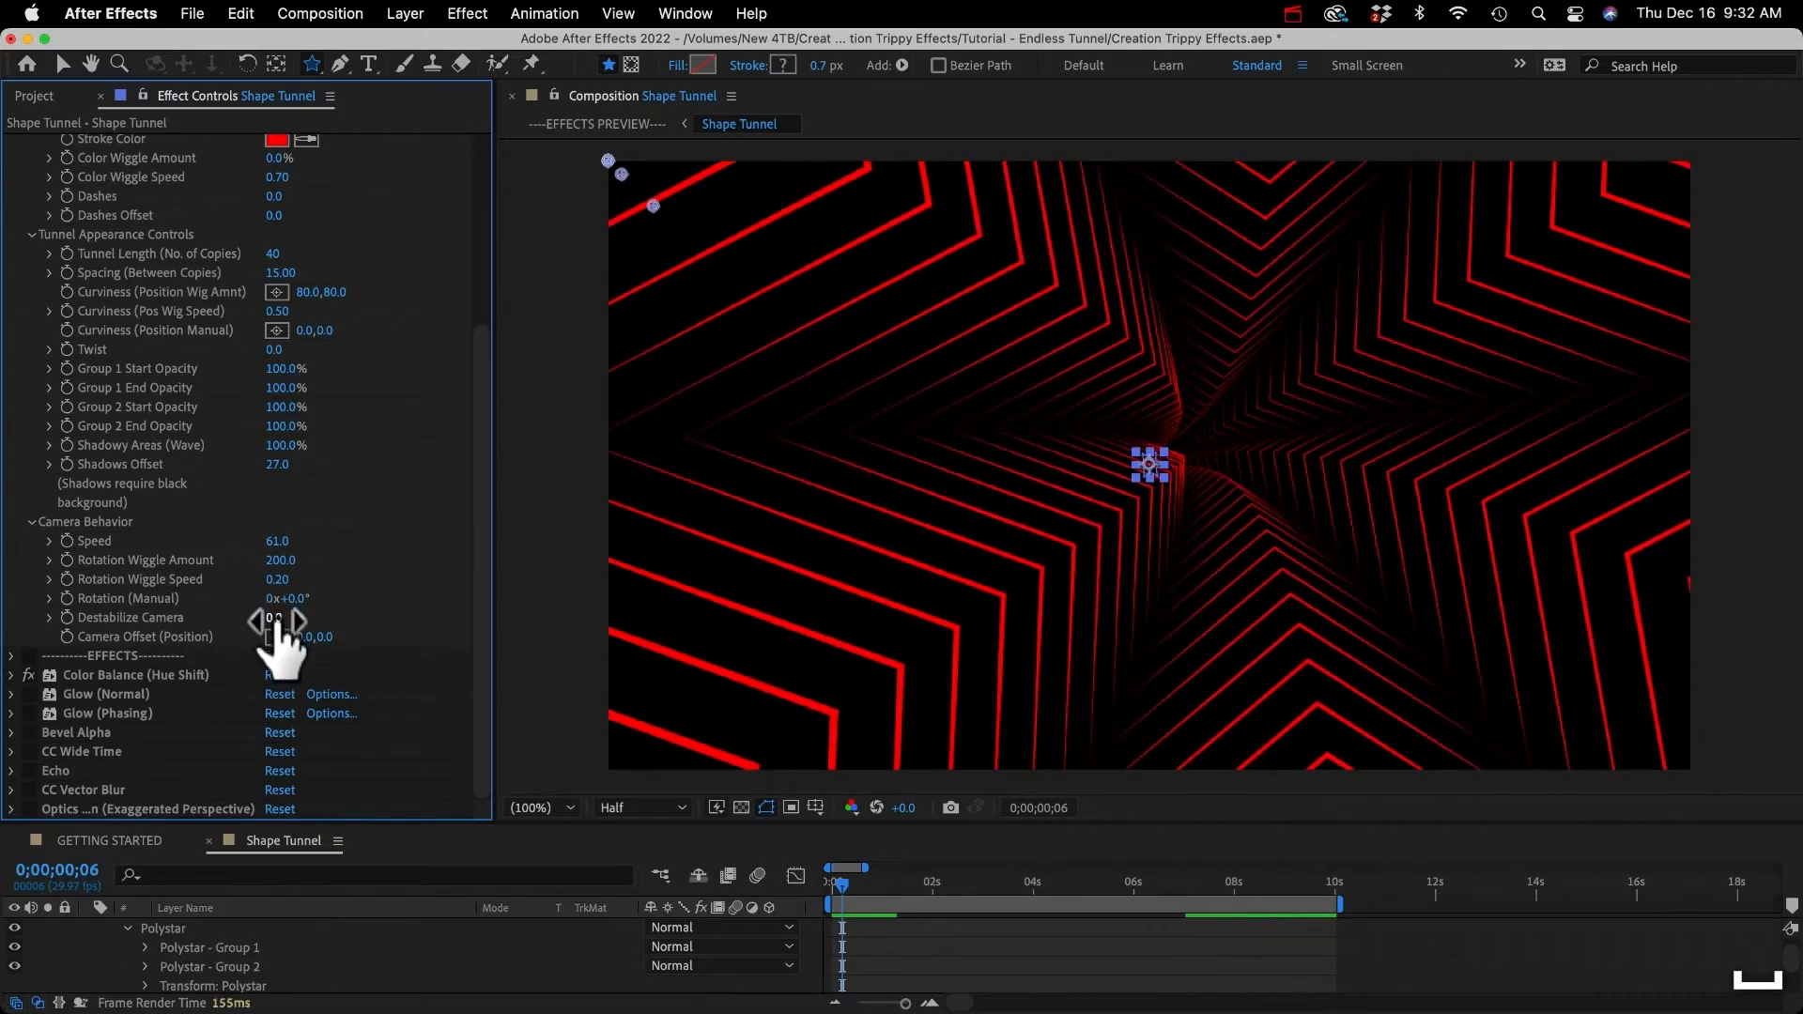
{"action": "left_click_drag", "start_coordinate": [298, 620], "coordinate": [390, 623]}
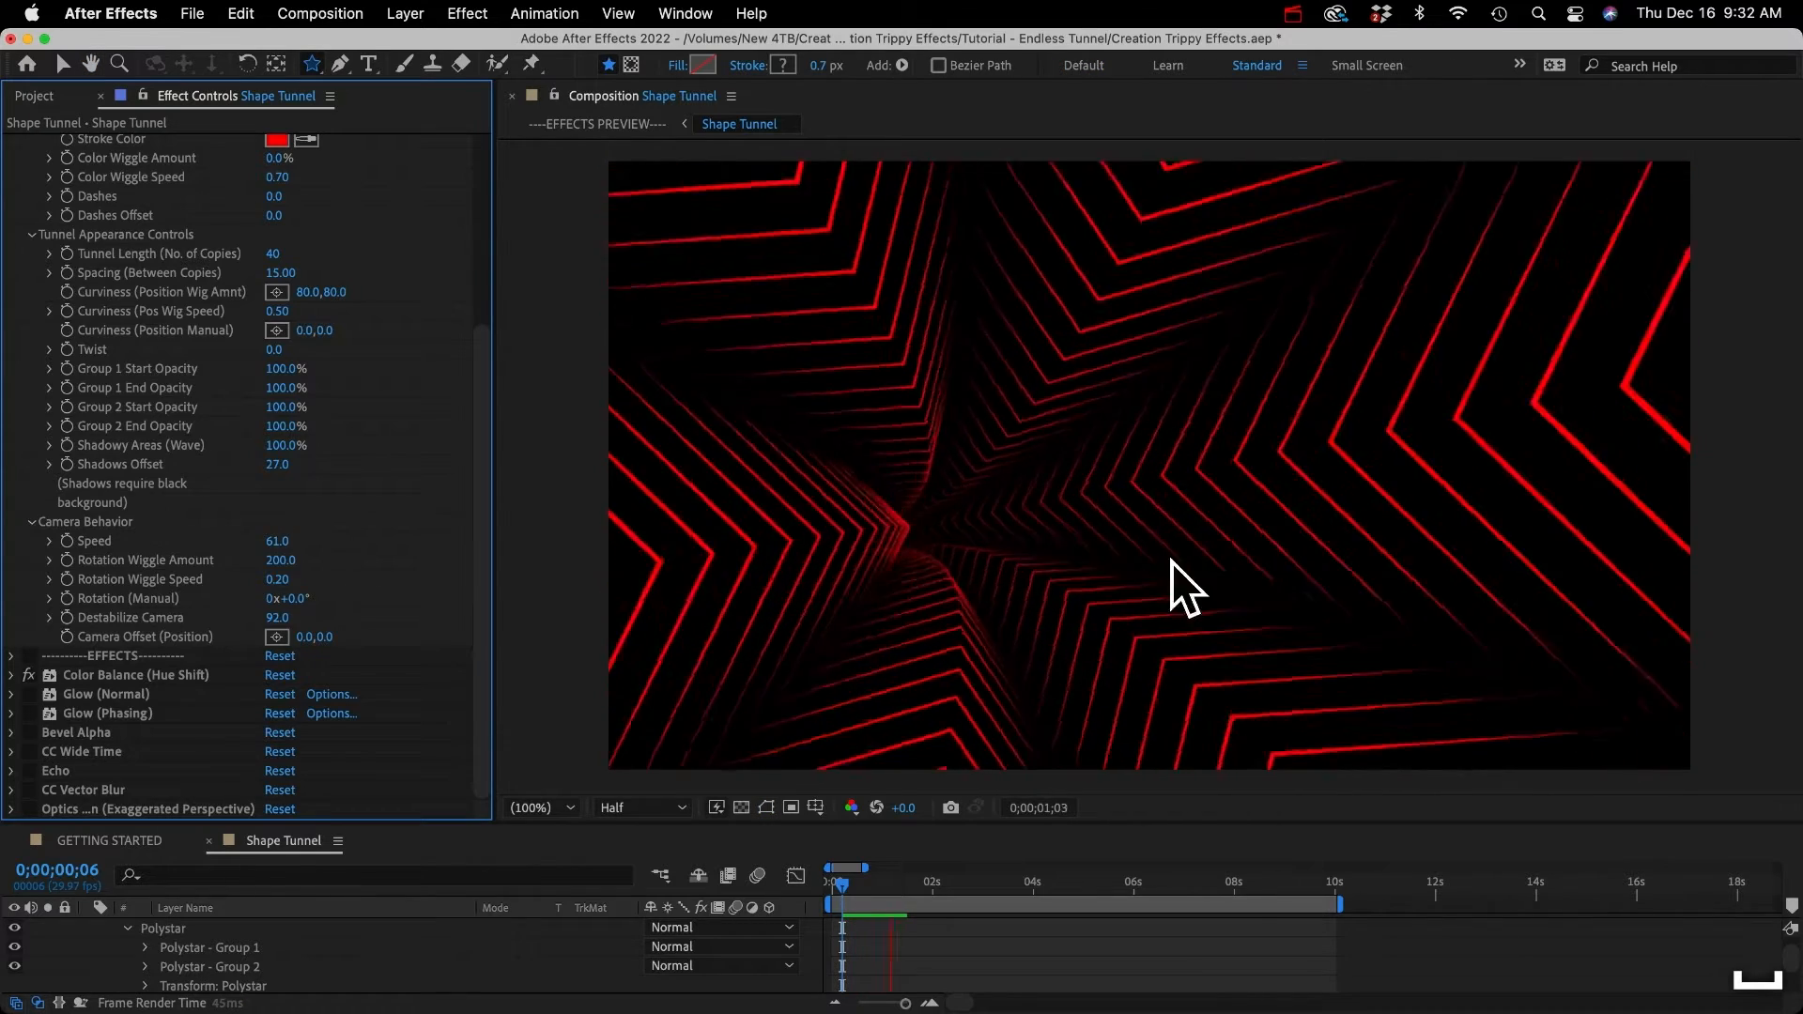
{"action": "key", "text": "super+z"}
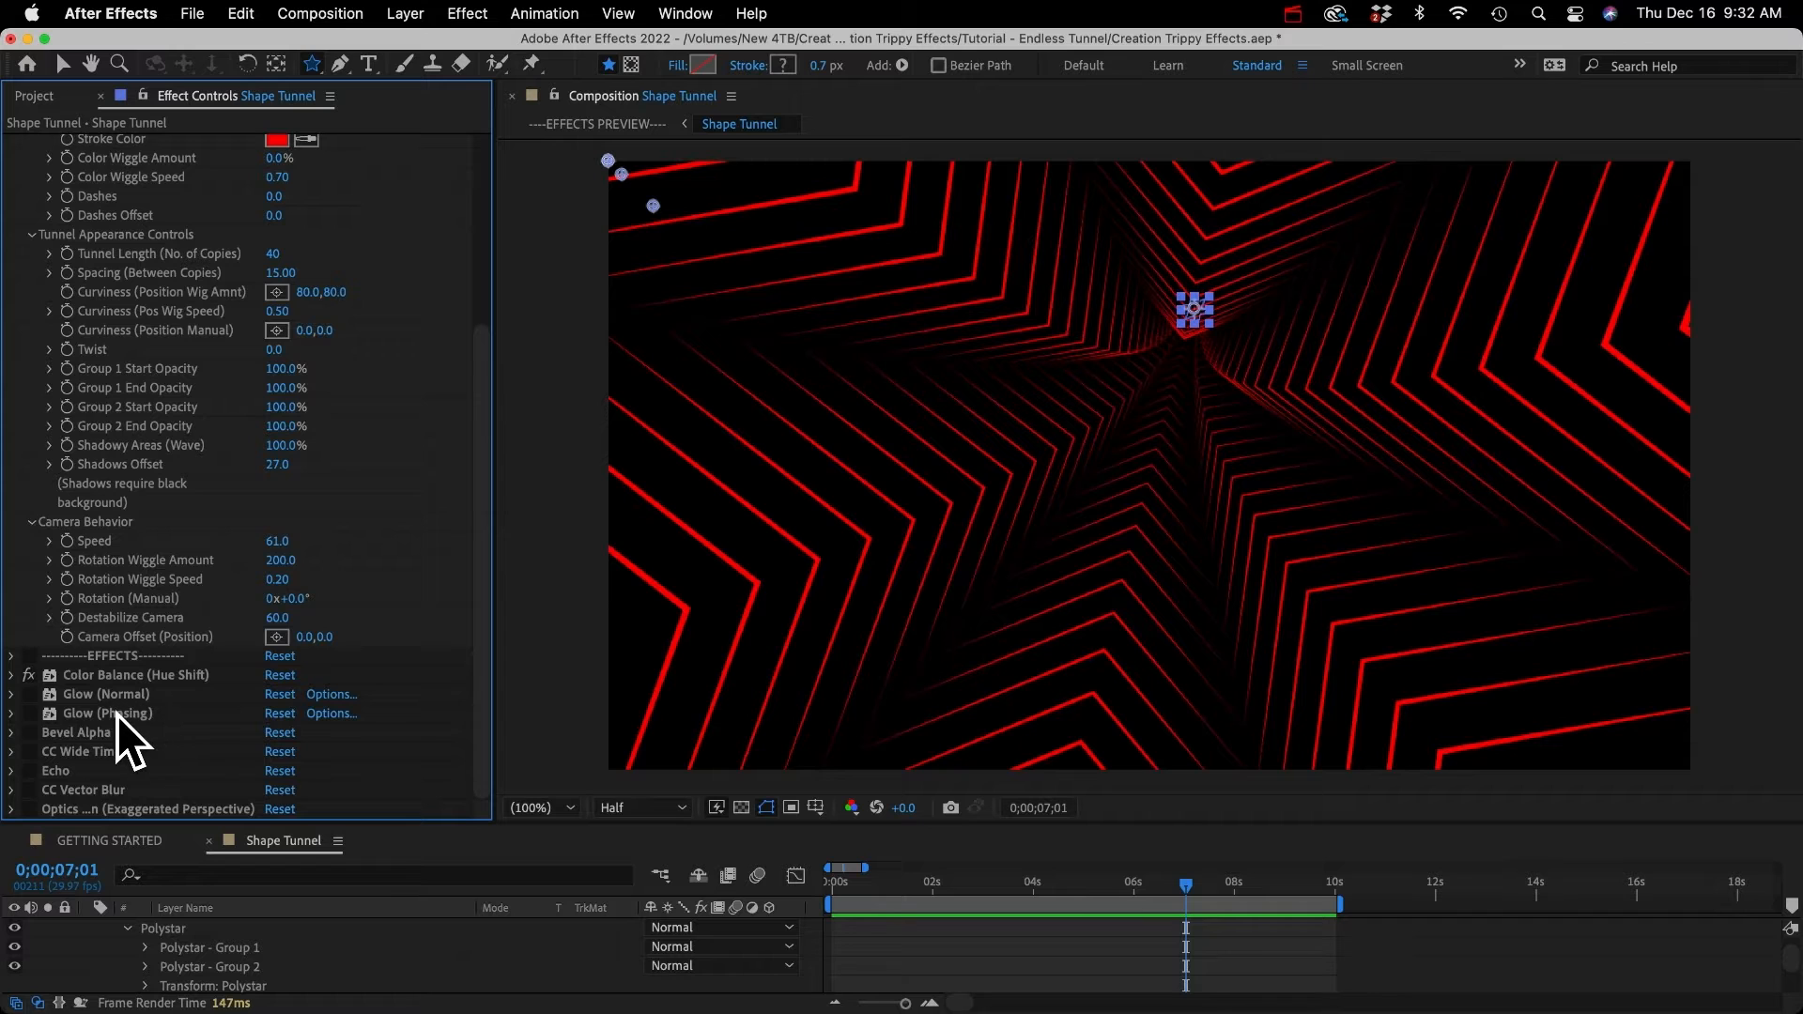
Step: Try the Glow (Normal) and Glow (Phasing) effects on the tunnel, preview the result and disable both
{"action": "left_click", "coordinate": [28, 696]}
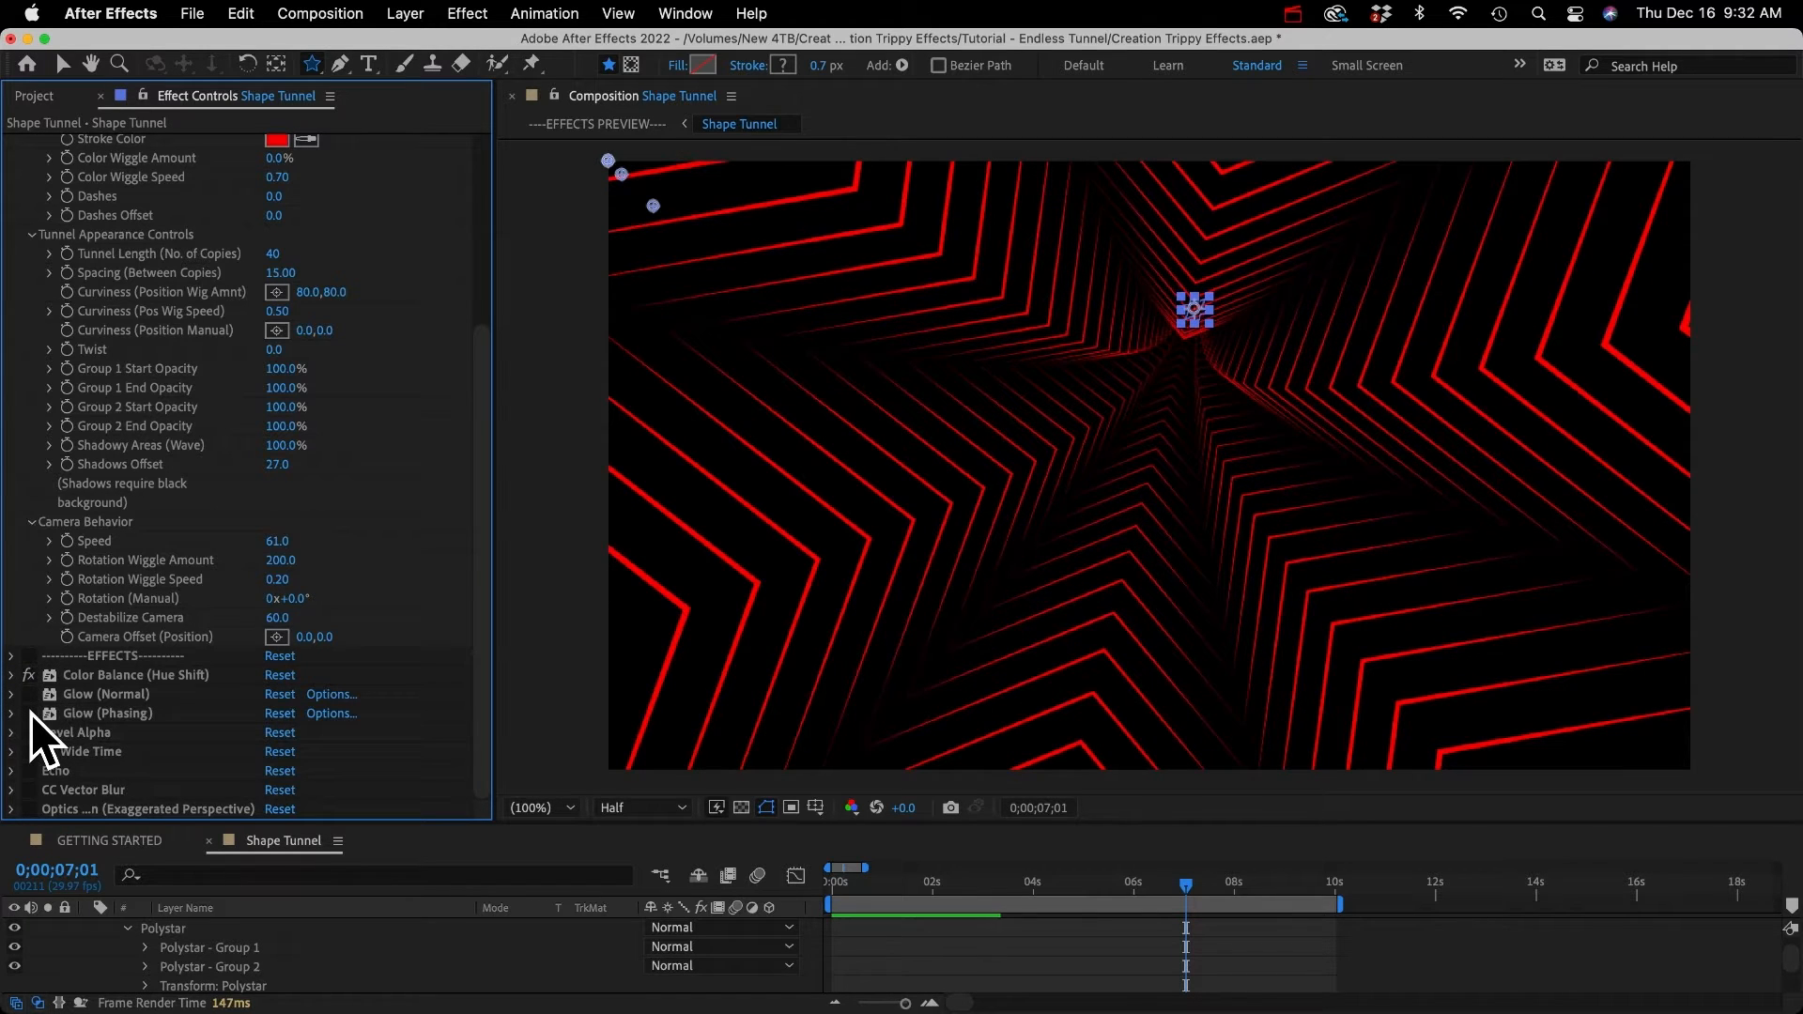
{"action": "left_click", "coordinate": [30, 714]}
{"action": "key", "text": "space"}
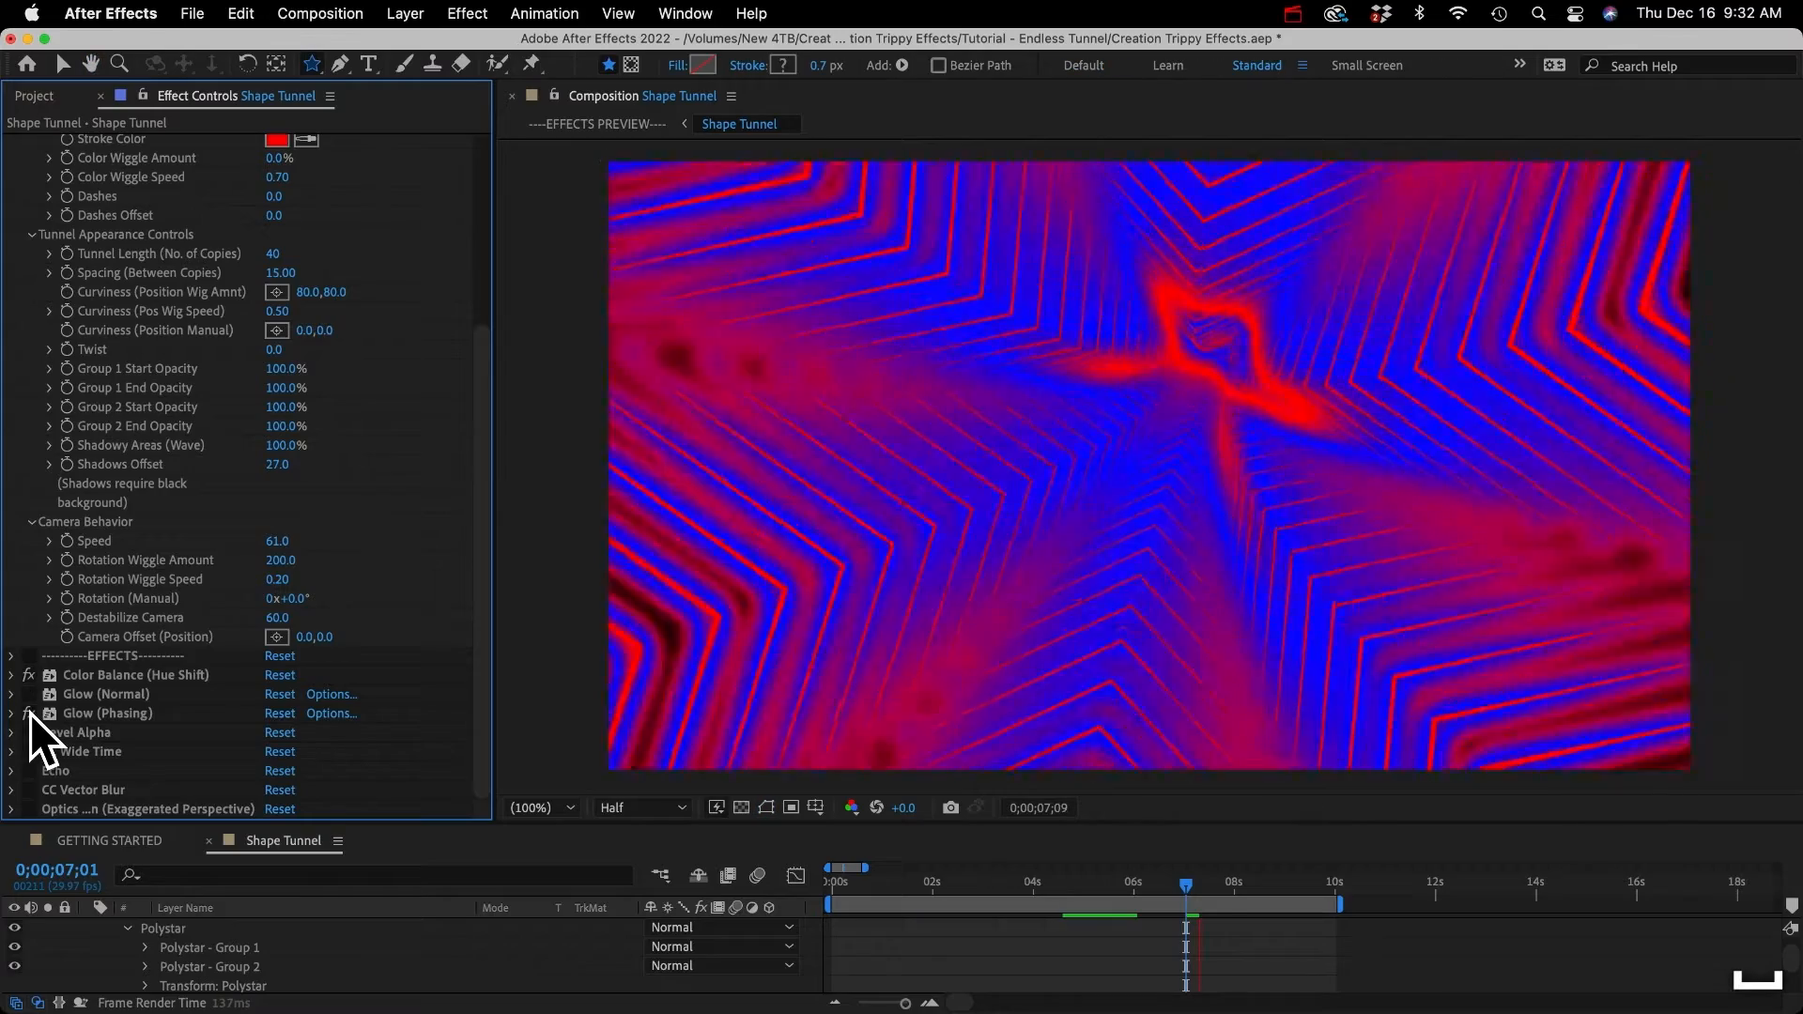
{"action": "left_click", "coordinate": [30, 714]}
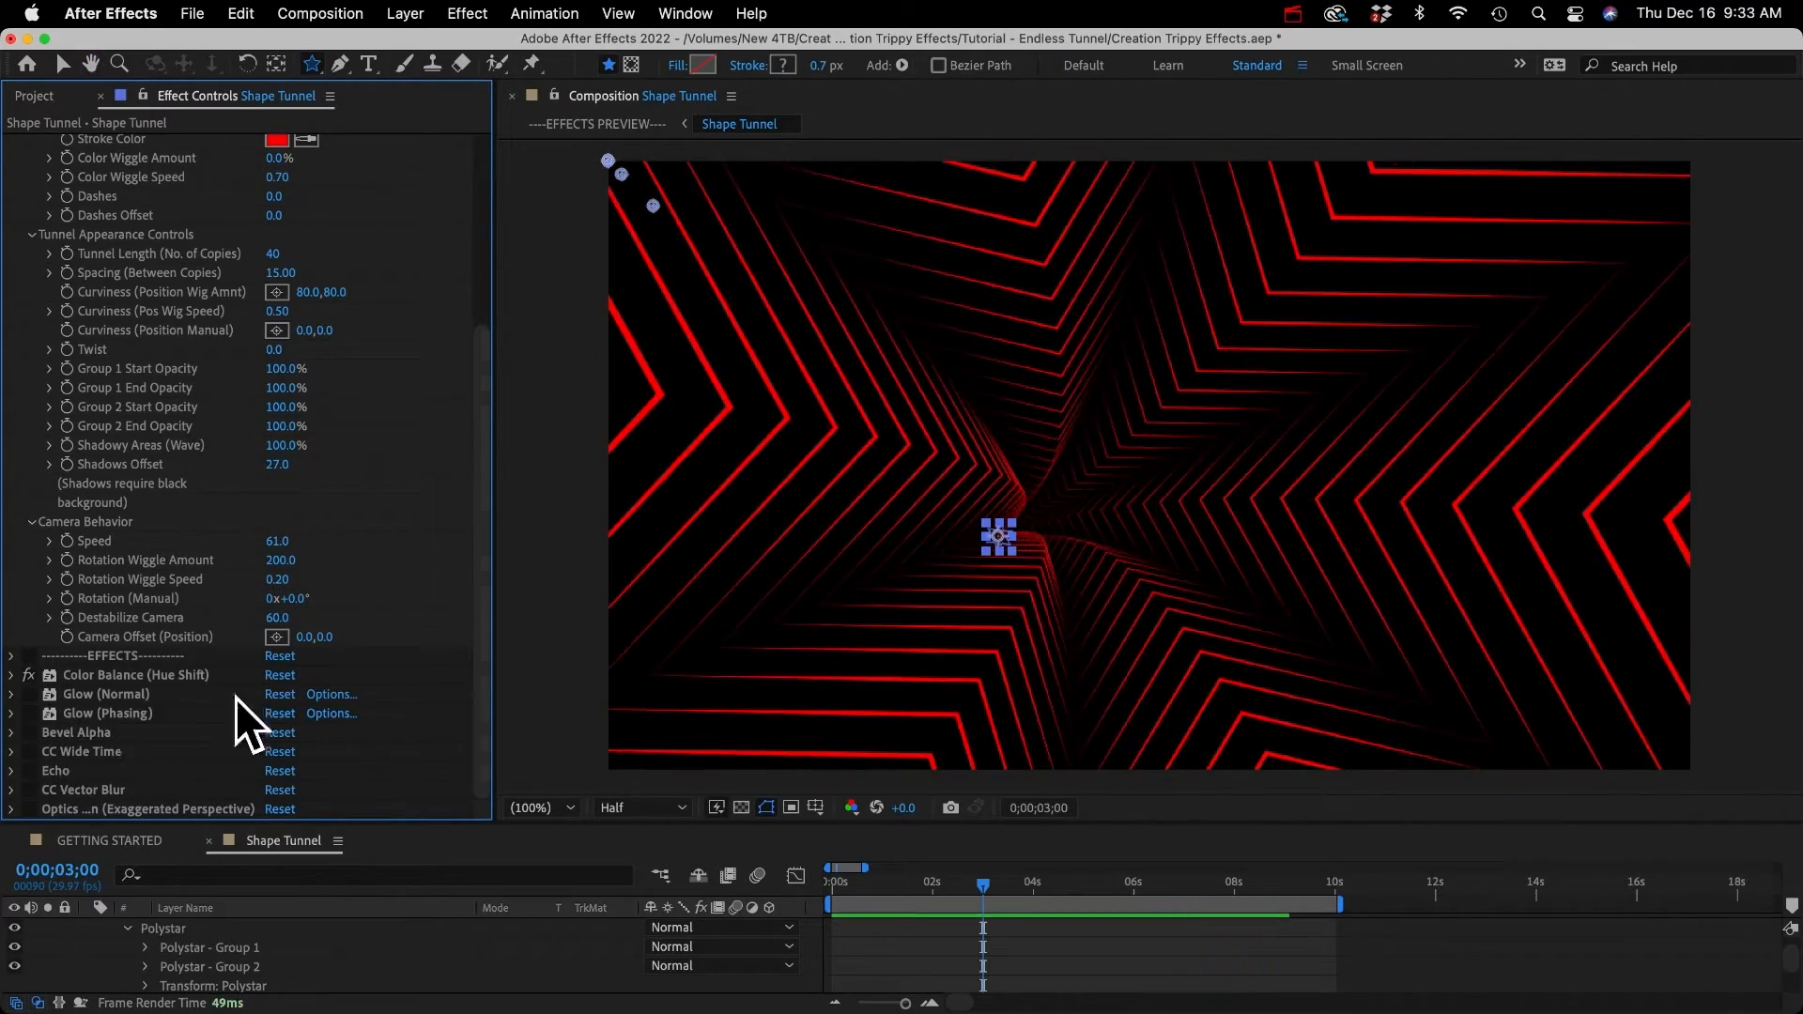
Step: Enlarge the timeline area and collapse the Polystar group within the Shape Tunnel layer's Contents
{"action": "left_click_drag", "start_coordinate": [481, 829], "coordinate": [422, 558]}
{"action": "scroll", "coordinate": [127, 785], "scroll_direction": "up", "scroll_amount": 2}
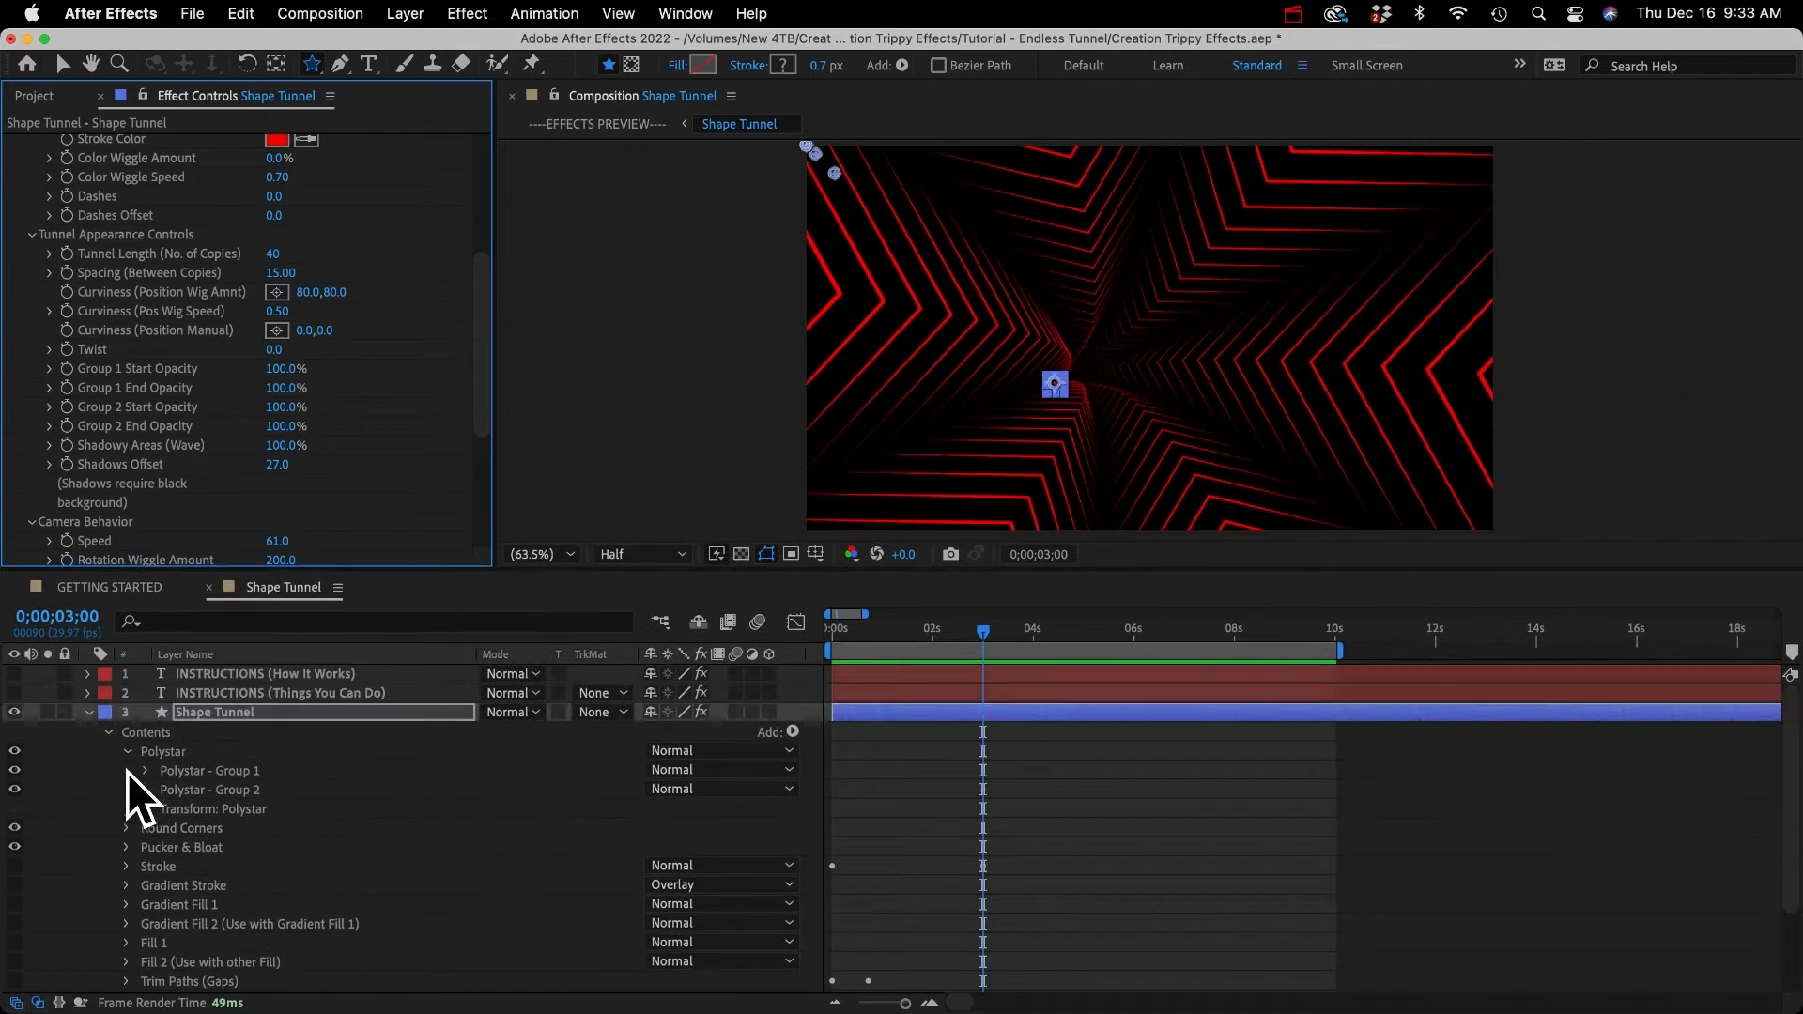
{"action": "left_click", "coordinate": [126, 751]}
{"action": "left_click", "coordinate": [148, 731]}
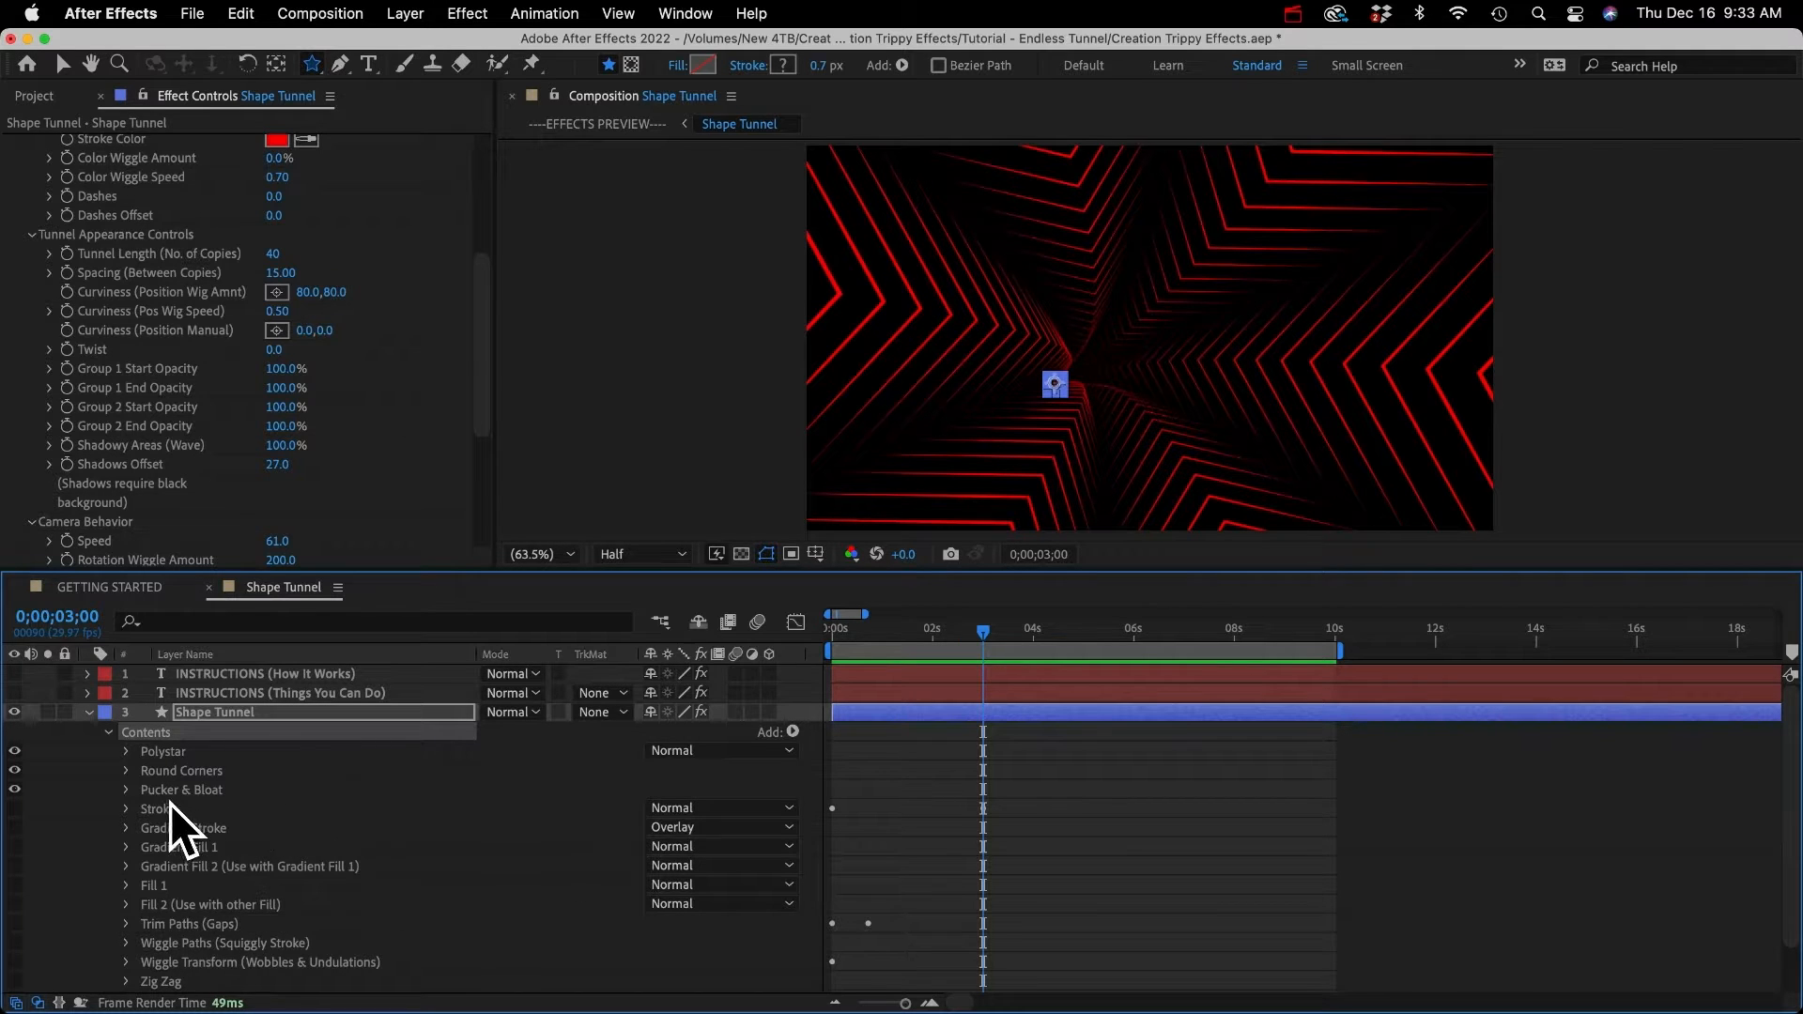
Step: Show the Stroke in the Shape Tunnel layer's Contents and duplicate it twice, expanding the last copy's properties
{"action": "left_click", "coordinate": [15, 808]}
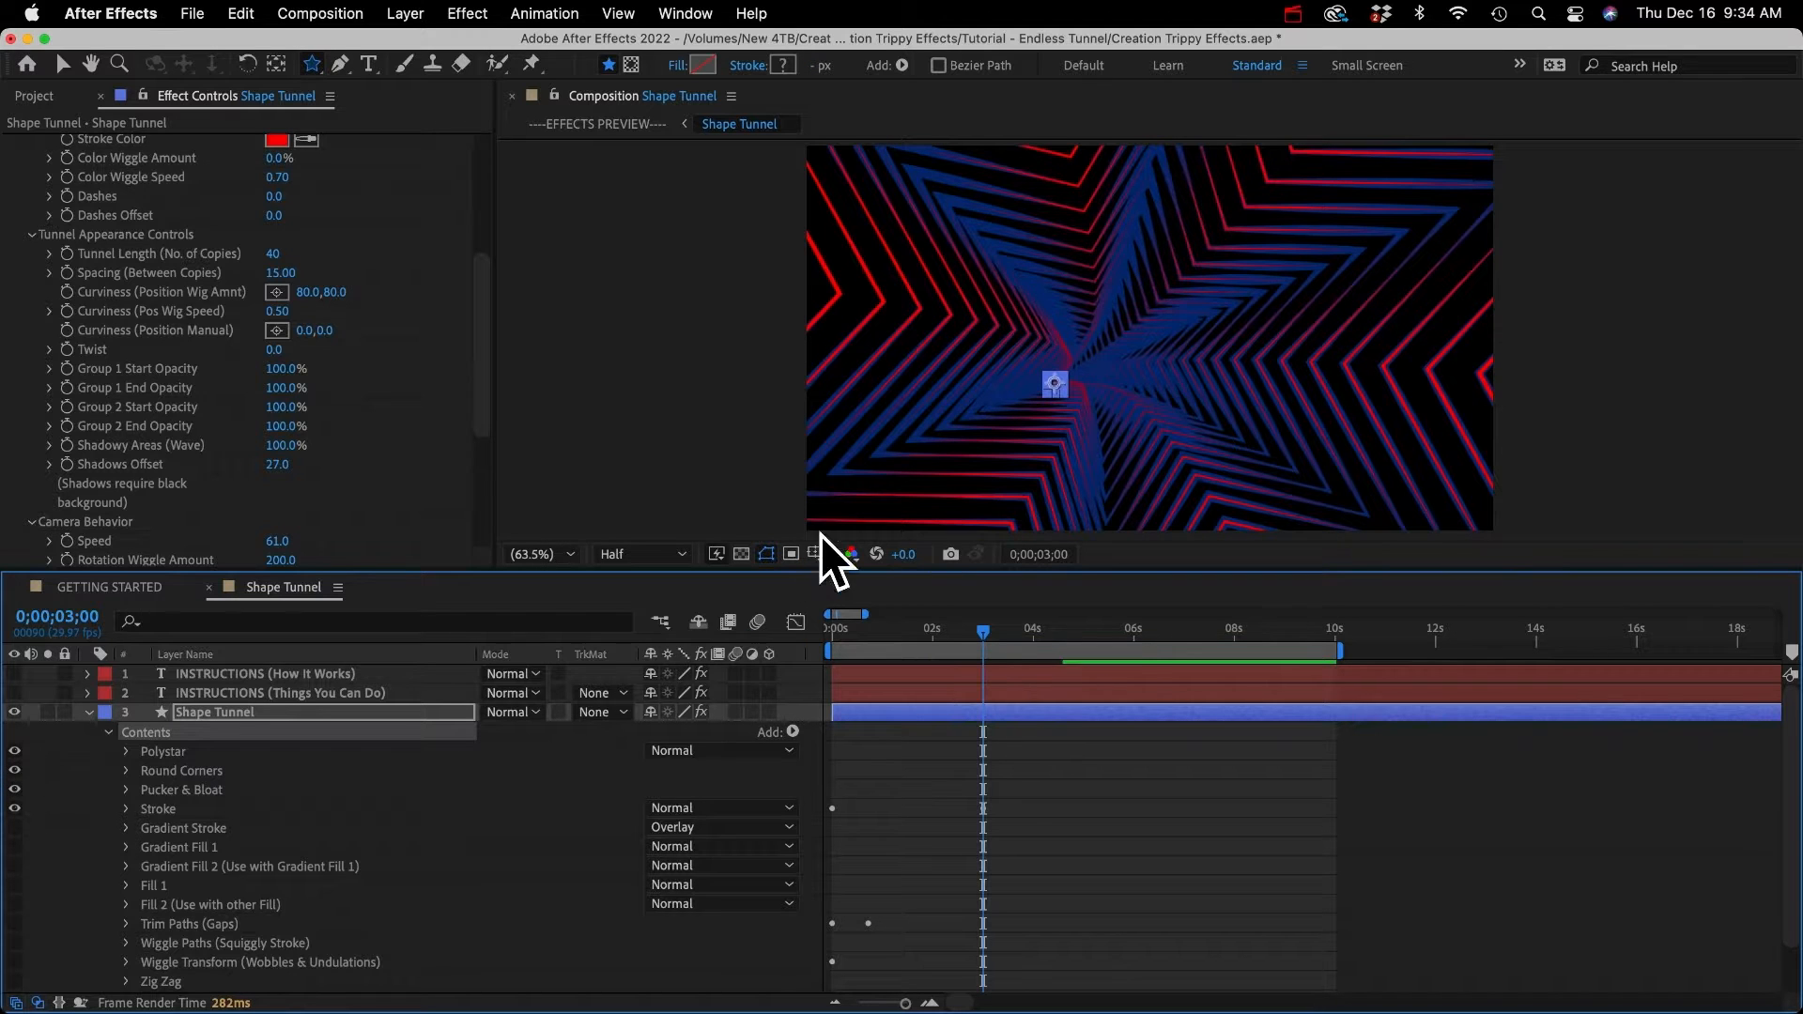
{"action": "left_click", "coordinate": [161, 809]}
{"action": "key", "text": "super+d"}
{"action": "key", "text": "super+d"}
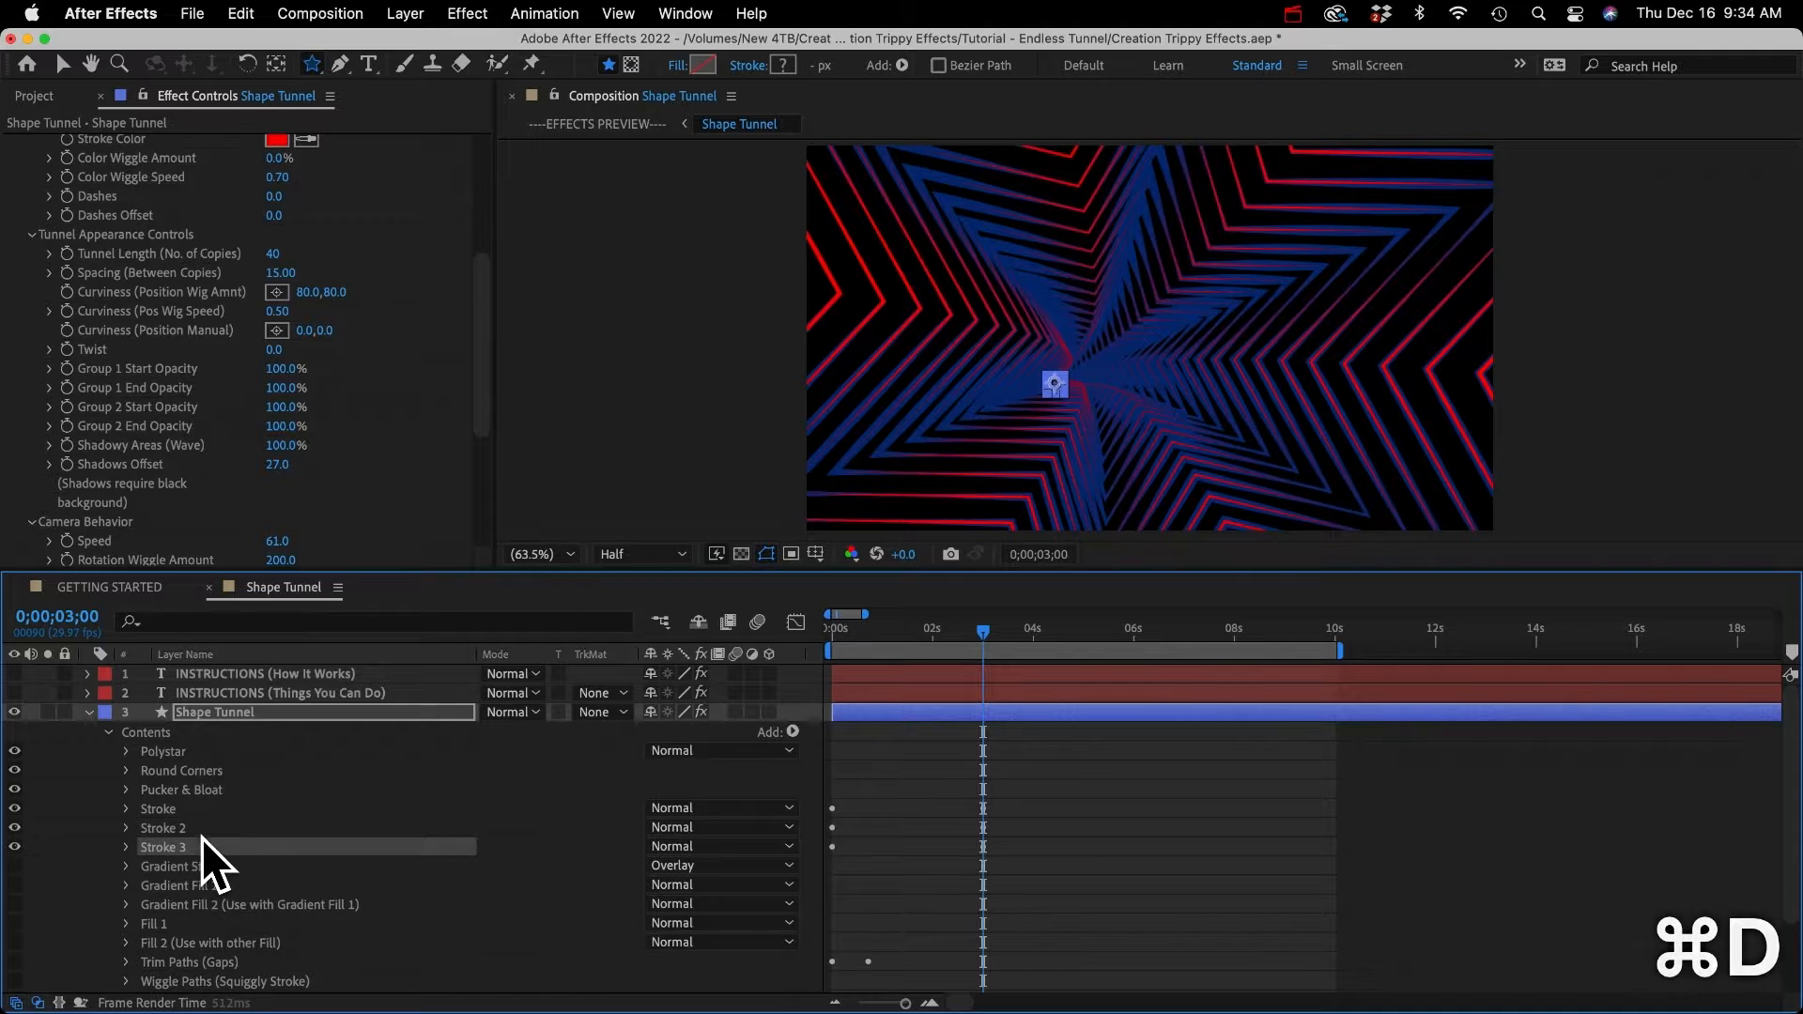
{"action": "left_click", "coordinate": [126, 847]}
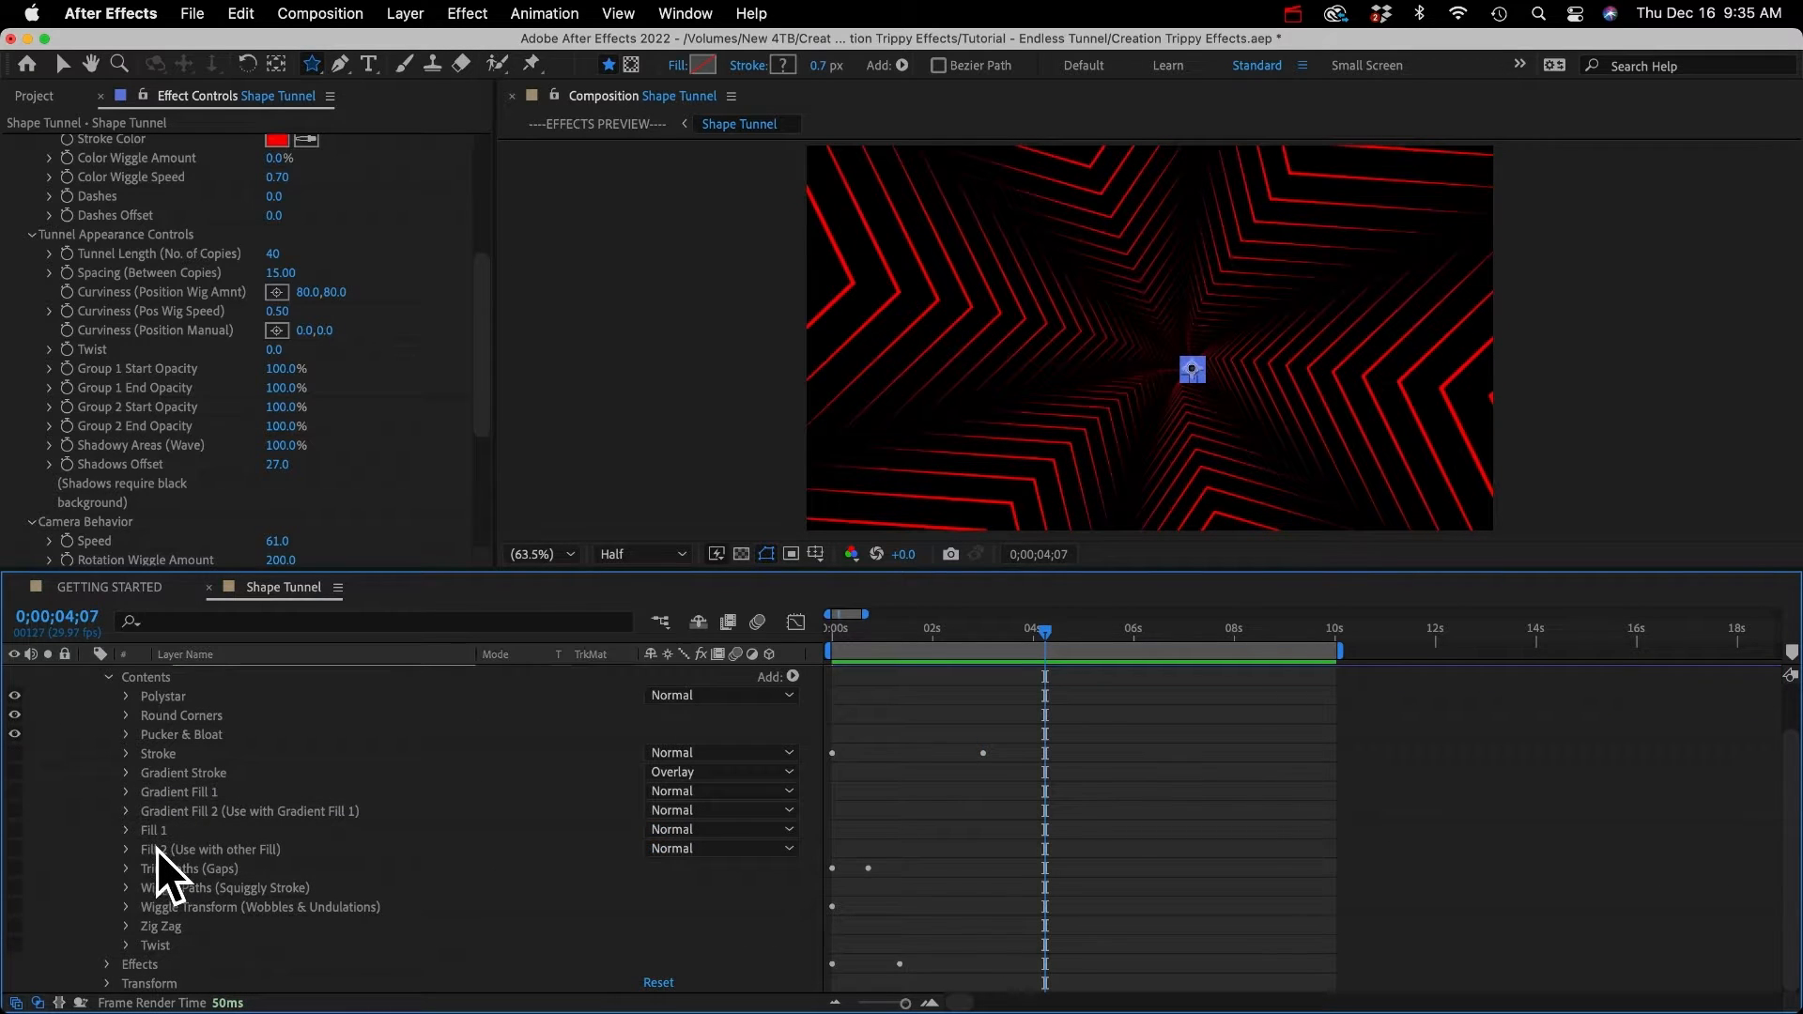
Step: Show Gradient Fill 1 and Gradient Fill 2 in the Shape Tunnel layer and preview the animation
{"action": "left_click", "coordinate": [188, 792]}
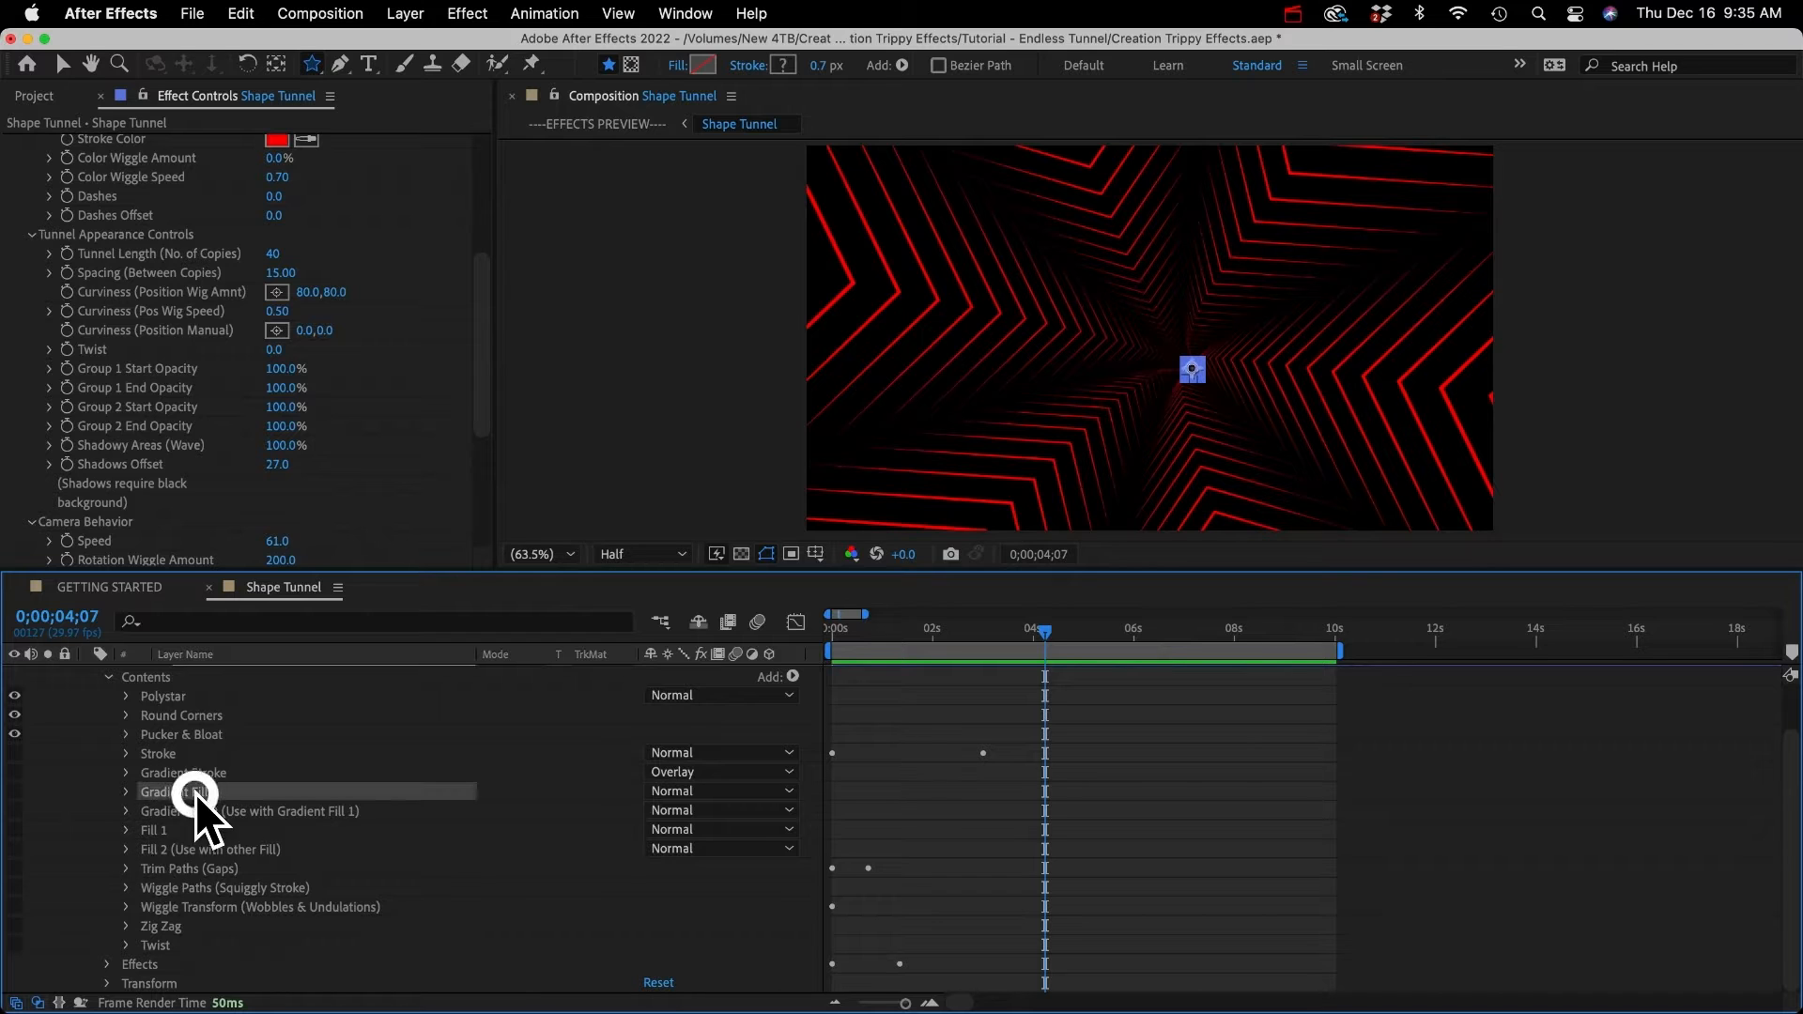
{"action": "left_click", "coordinate": [14, 790]}
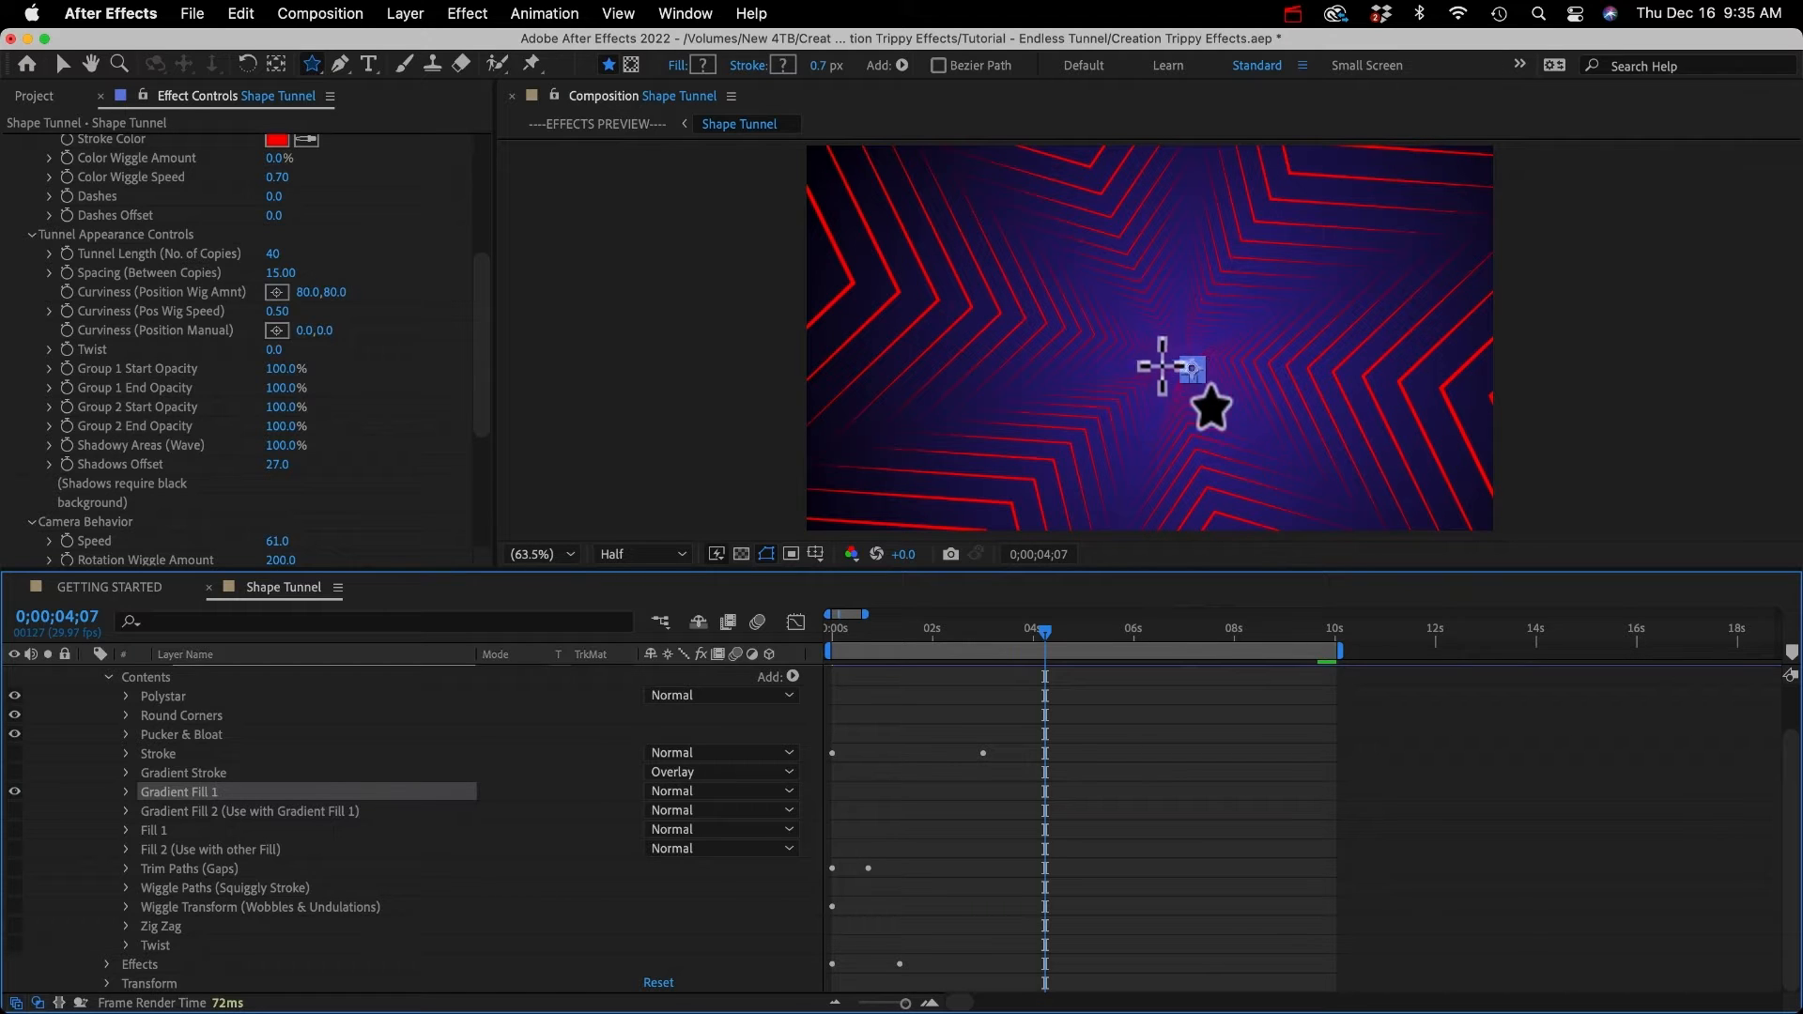
{"action": "left_click", "coordinate": [15, 810]}
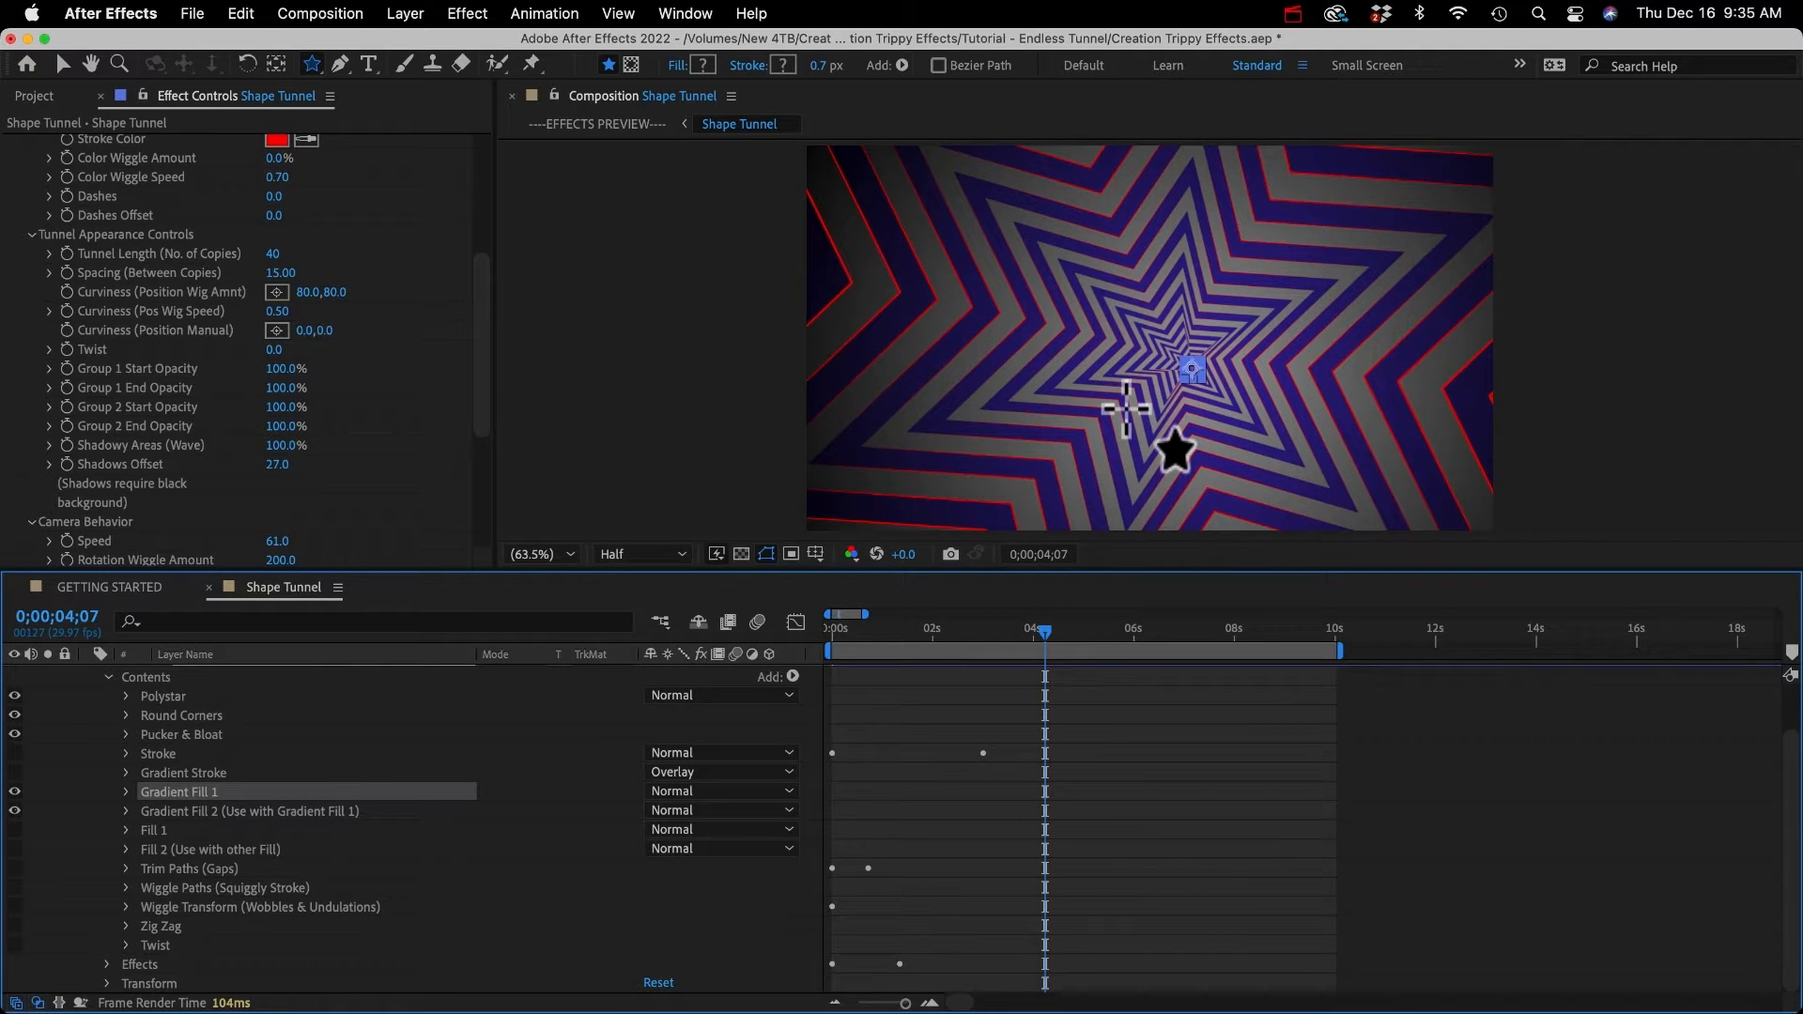
{"action": "key", "text": "space"}
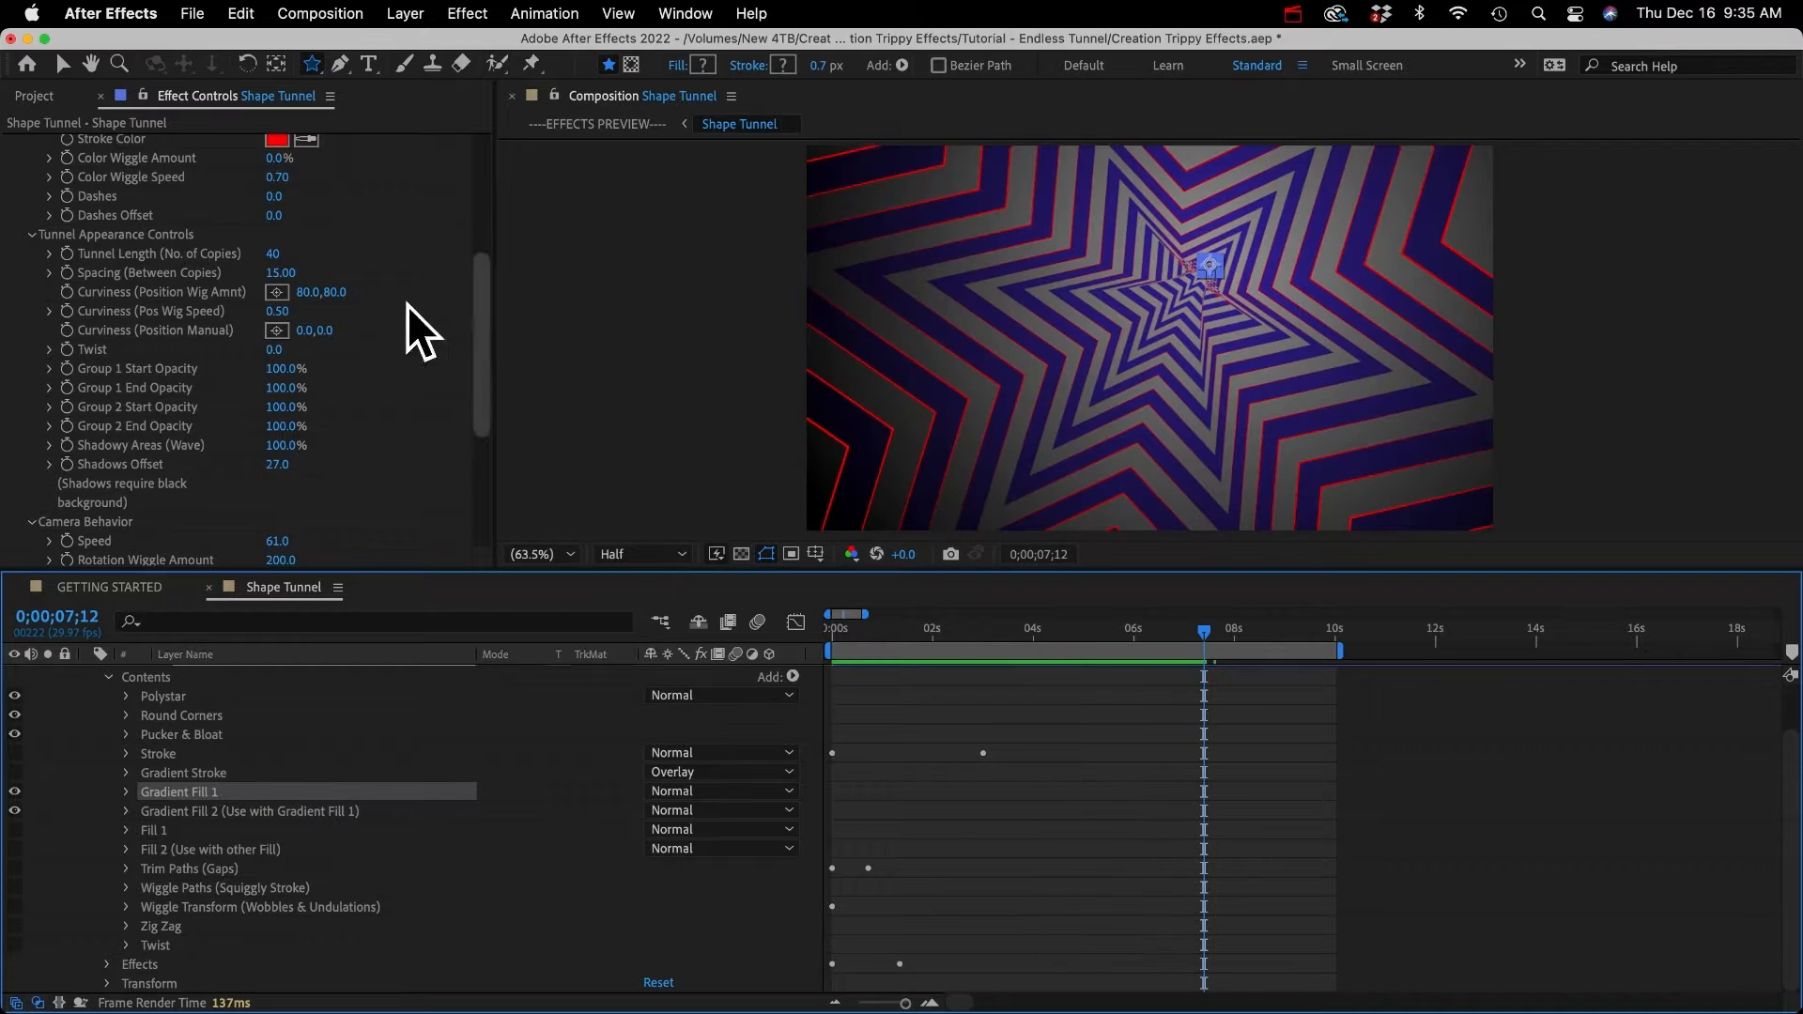
Step: Set the horizontal Curviness (Position Wig Amnt) of the gradient-filled tunnel to 364
{"action": "left_click_drag", "start_coordinate": [303, 290], "coordinate": [648, 310]}
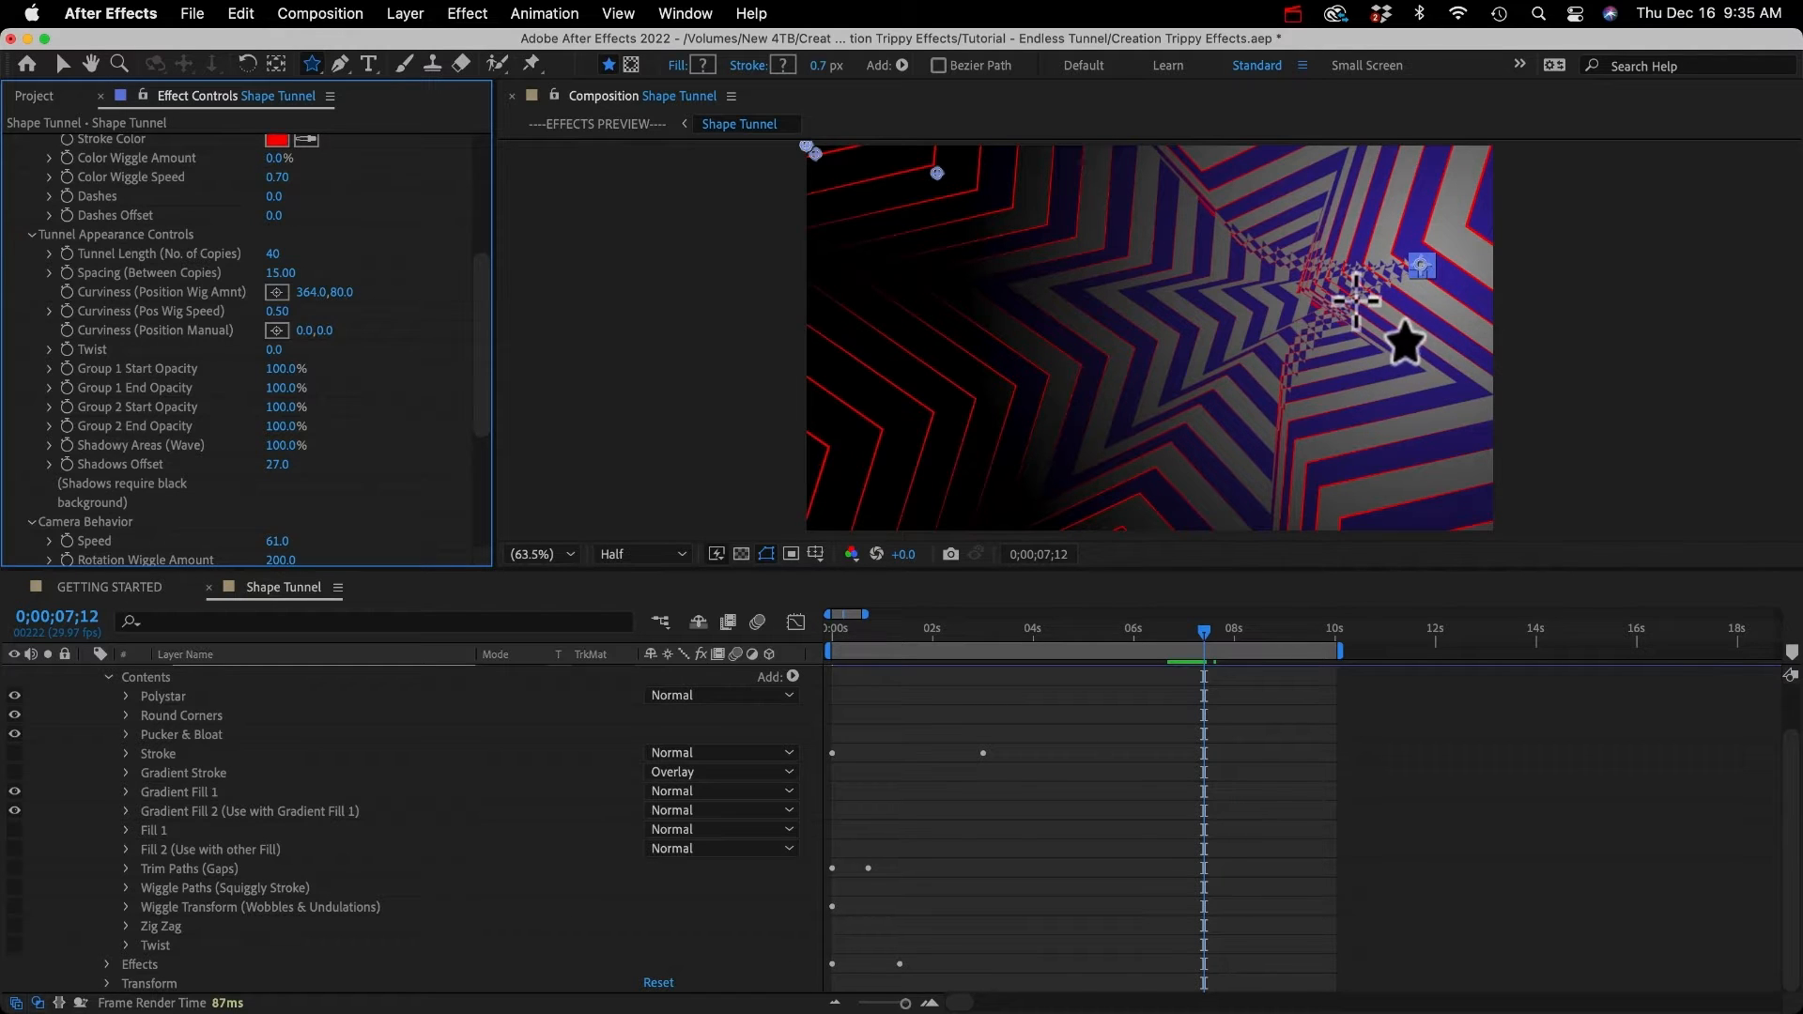
Step: Preview the gradient-filled tunnel and set both values of Curviness (Position Wig Amnt) to 80
{"action": "key", "text": "space"}
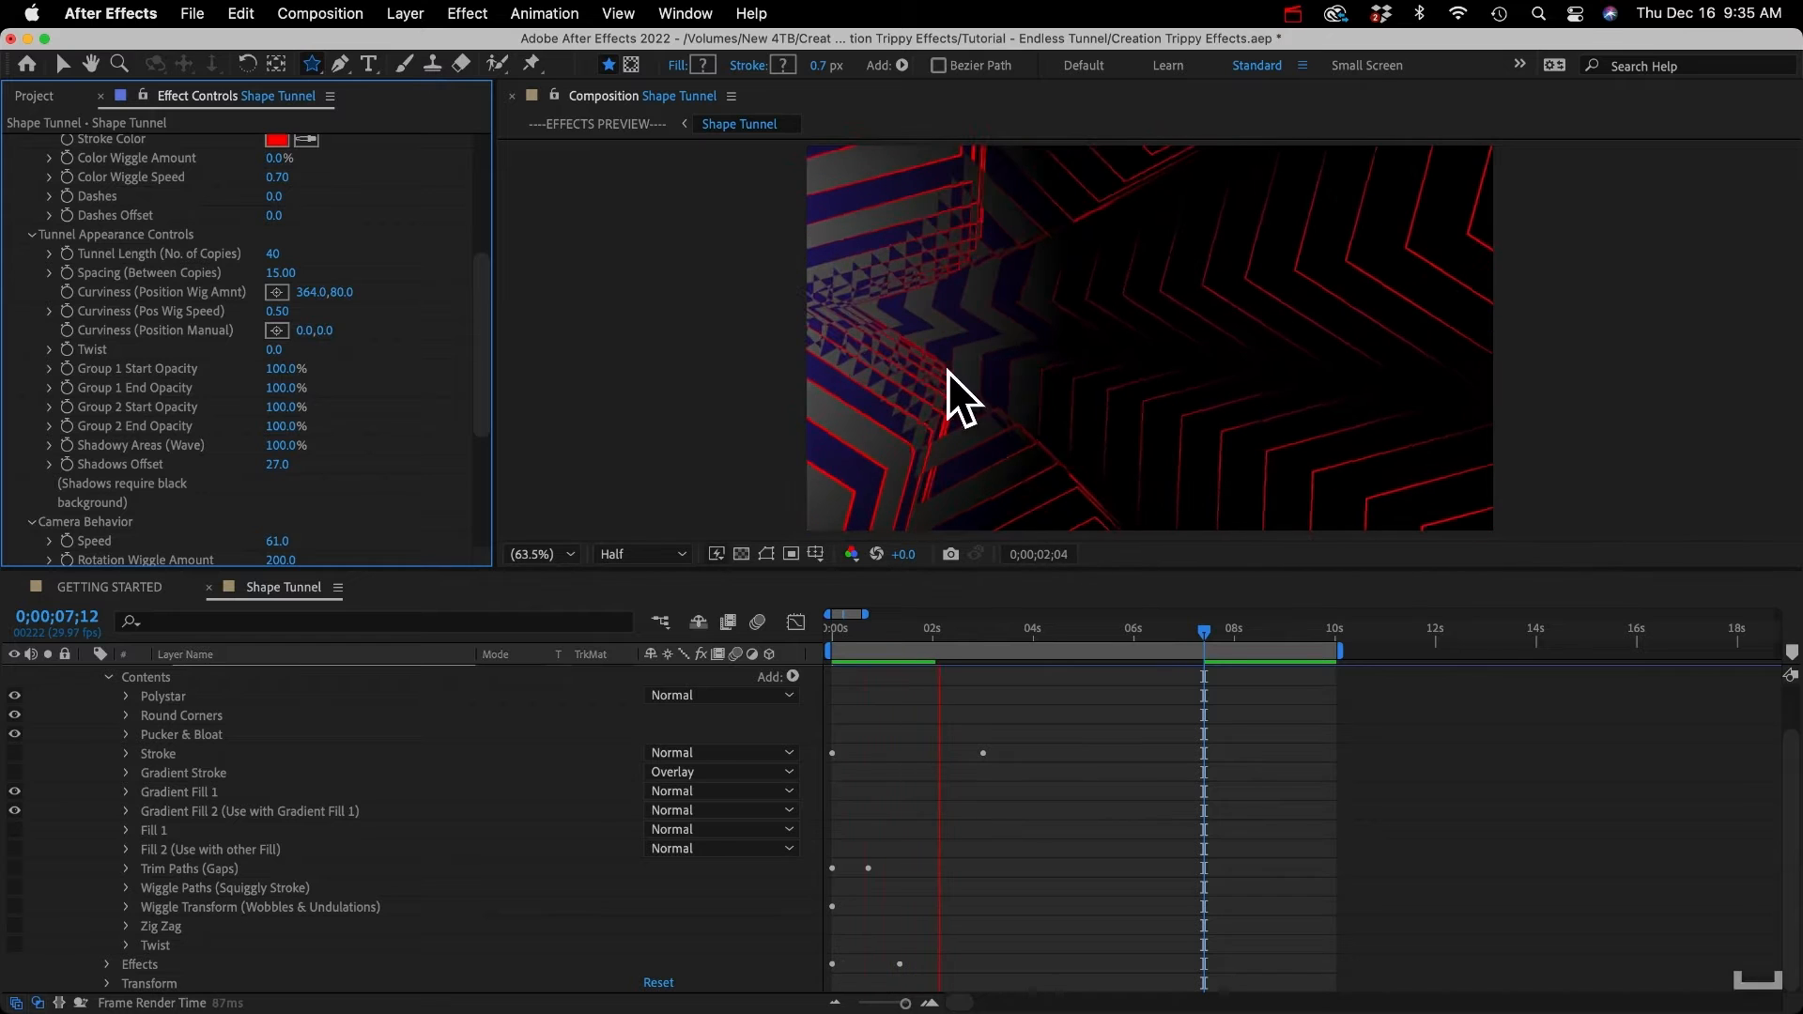
{"action": "key", "text": "space"}
{"action": "left_click", "coordinate": [310, 292]}
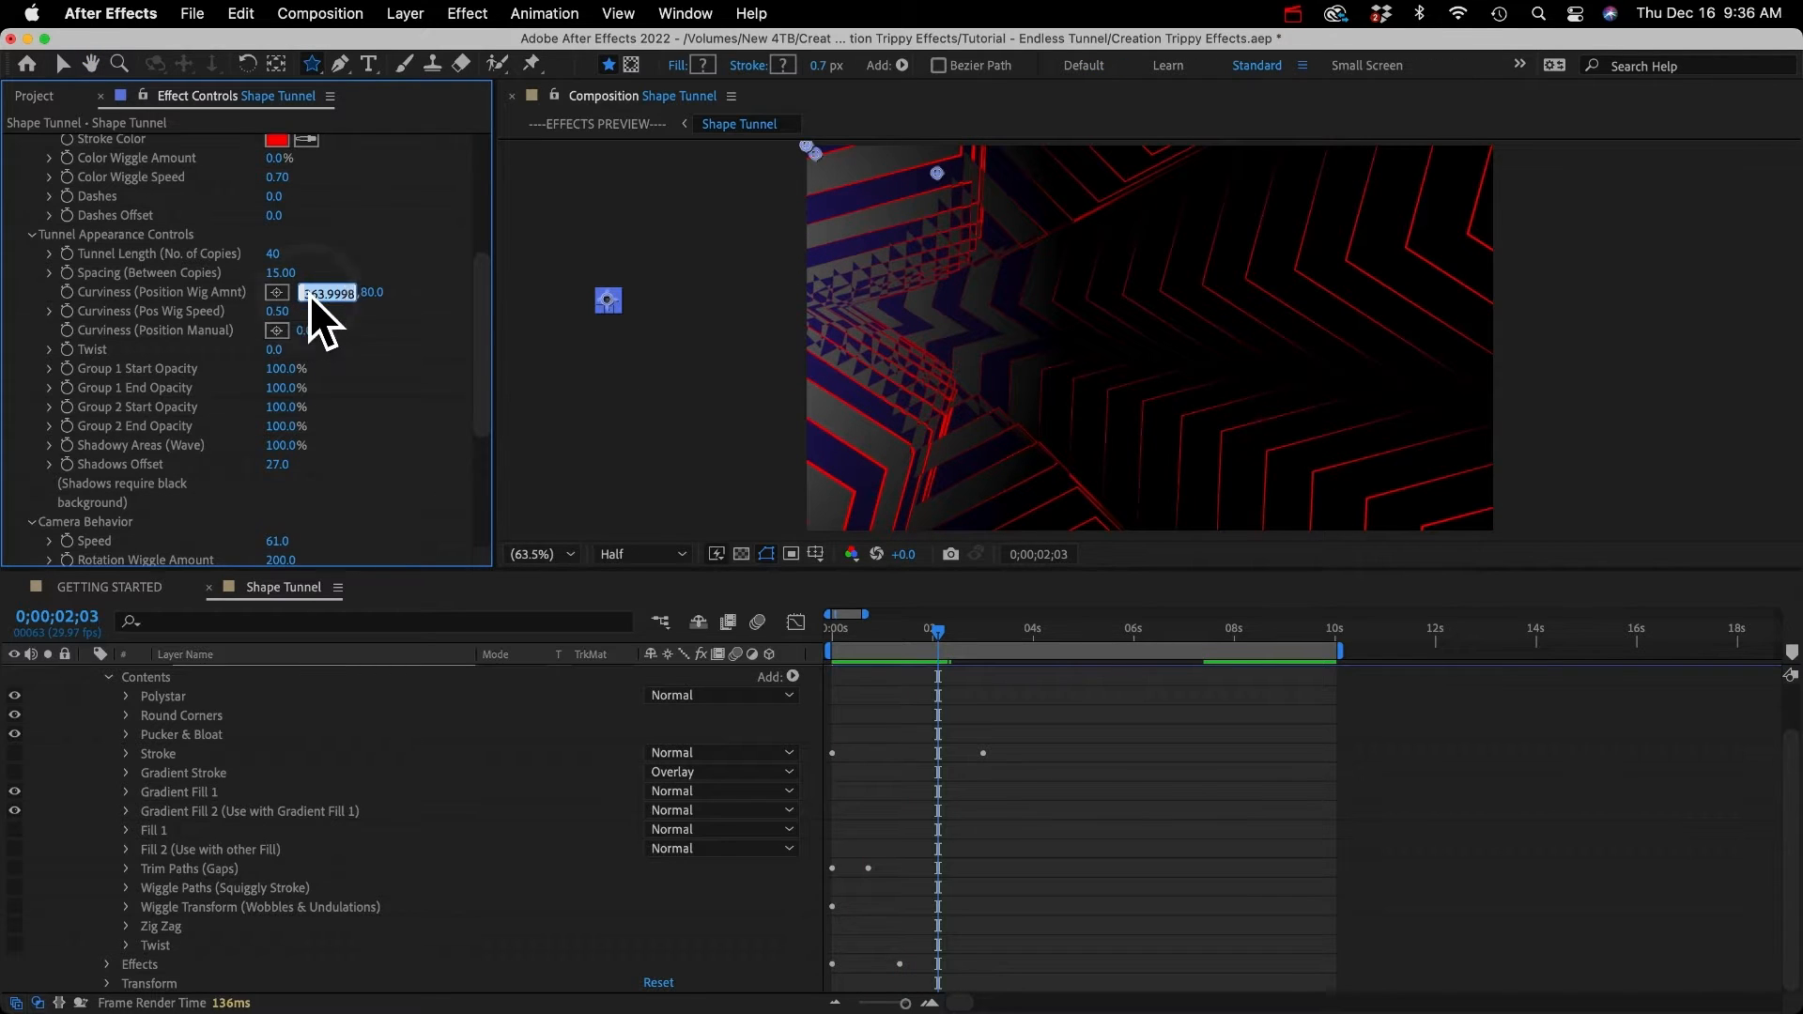
{"action": "type", "text": "40"}
{"action": "key", "text": "Tab"}
{"action": "type", "text": "40"}
{"action": "key", "text": "Return"}
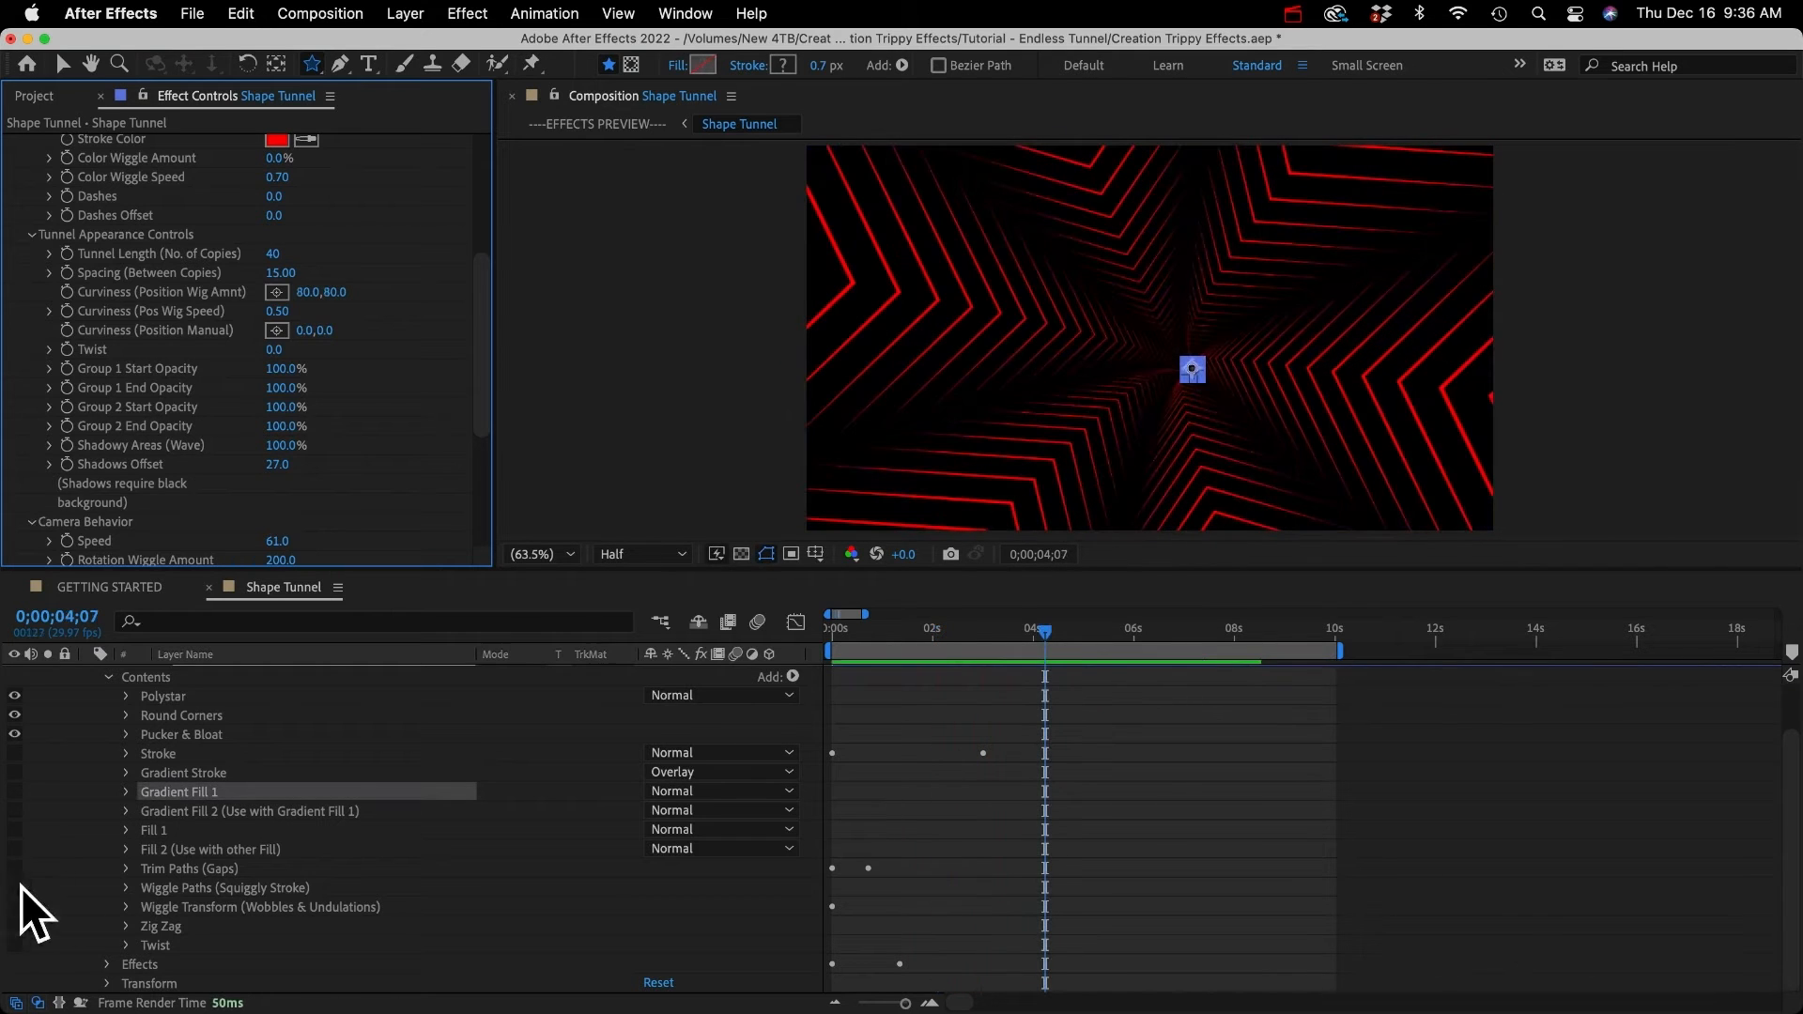
Step: Preview the tunnel with Wiggle Paths (Squiggly Stroke) shown, and again with only Wiggle Transform (Wobbles & Undulations) shown instead
{"action": "left_click", "coordinate": [16, 888]}
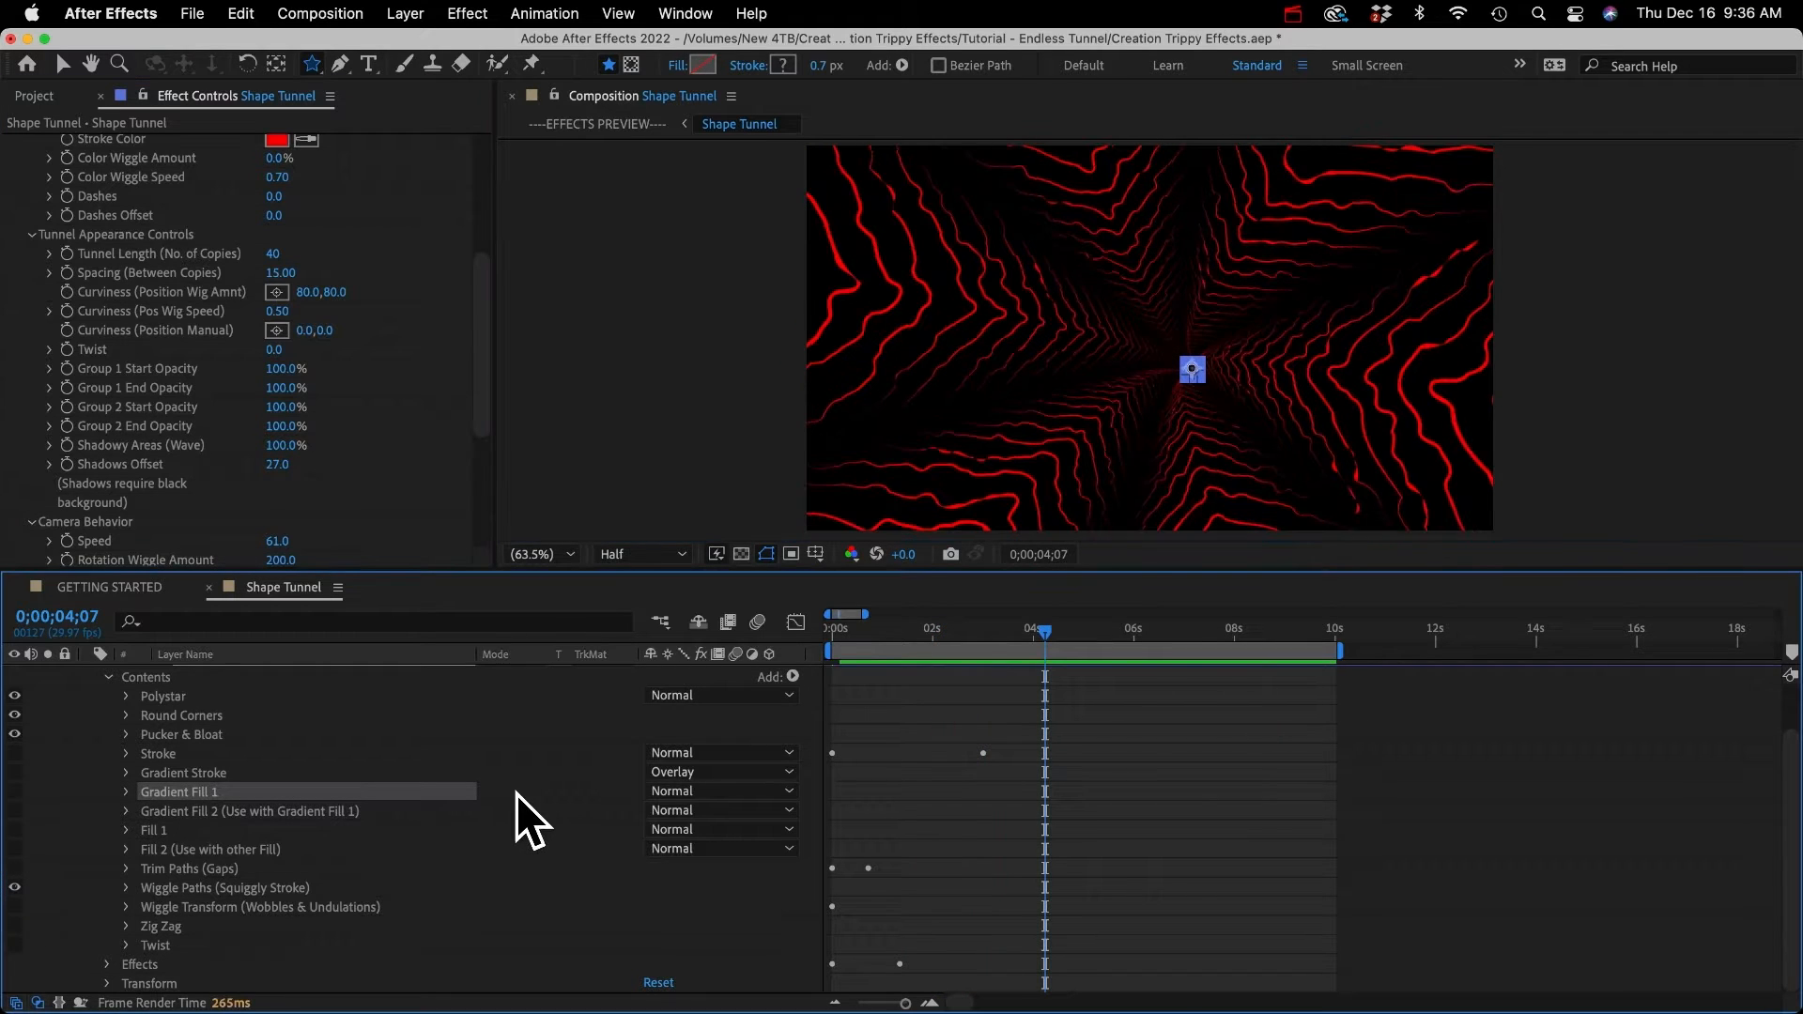
{"action": "key", "text": "KP_0"}
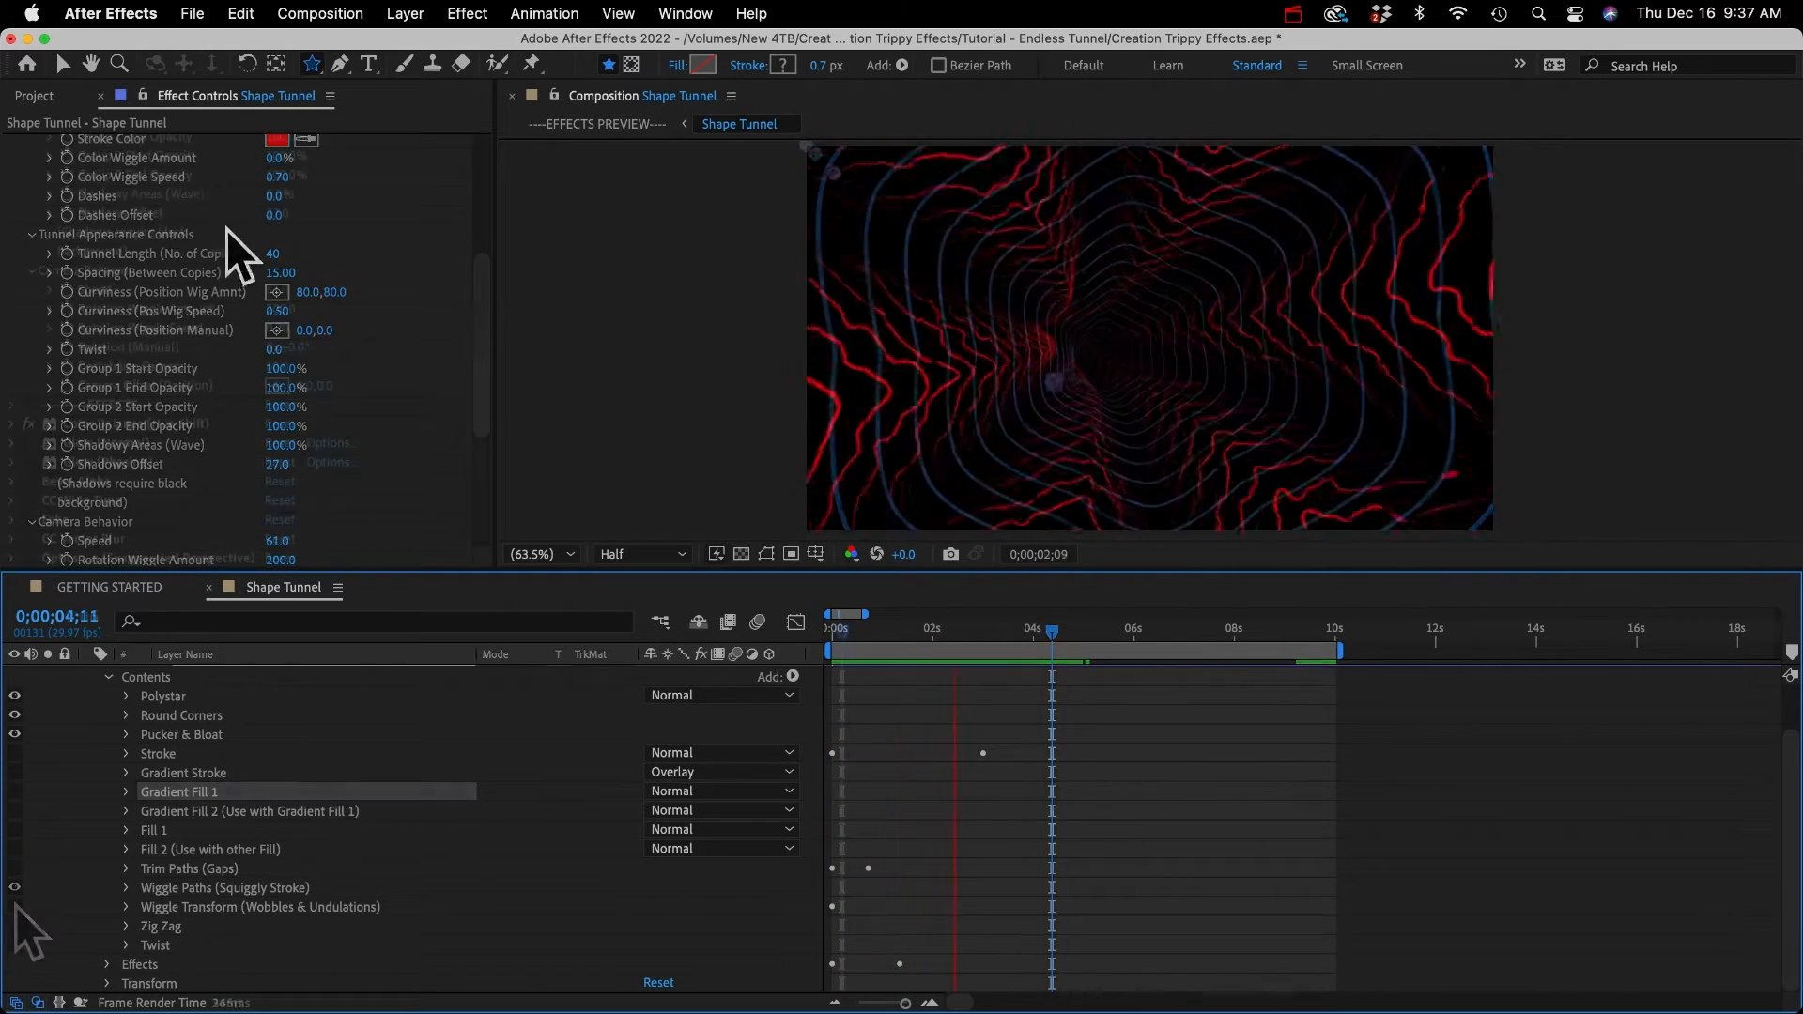
{"action": "left_click", "coordinate": [15, 906]}
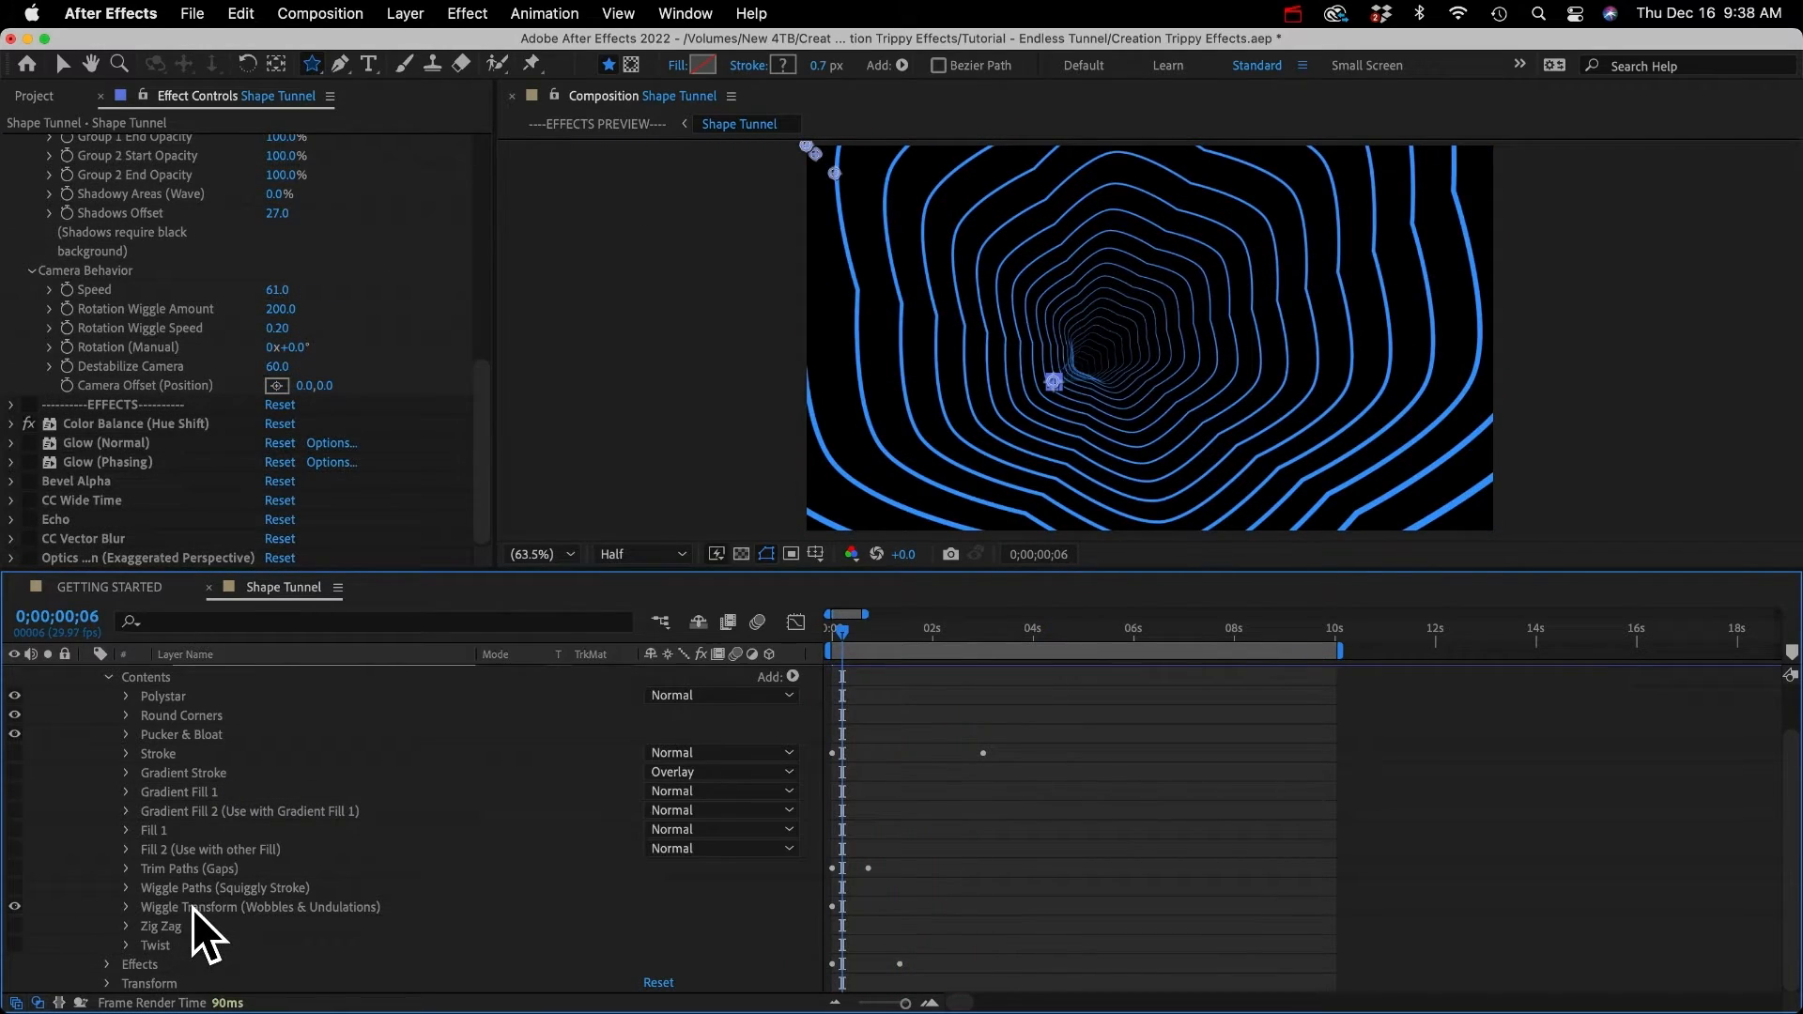
{"action": "key", "text": "KP_0"}
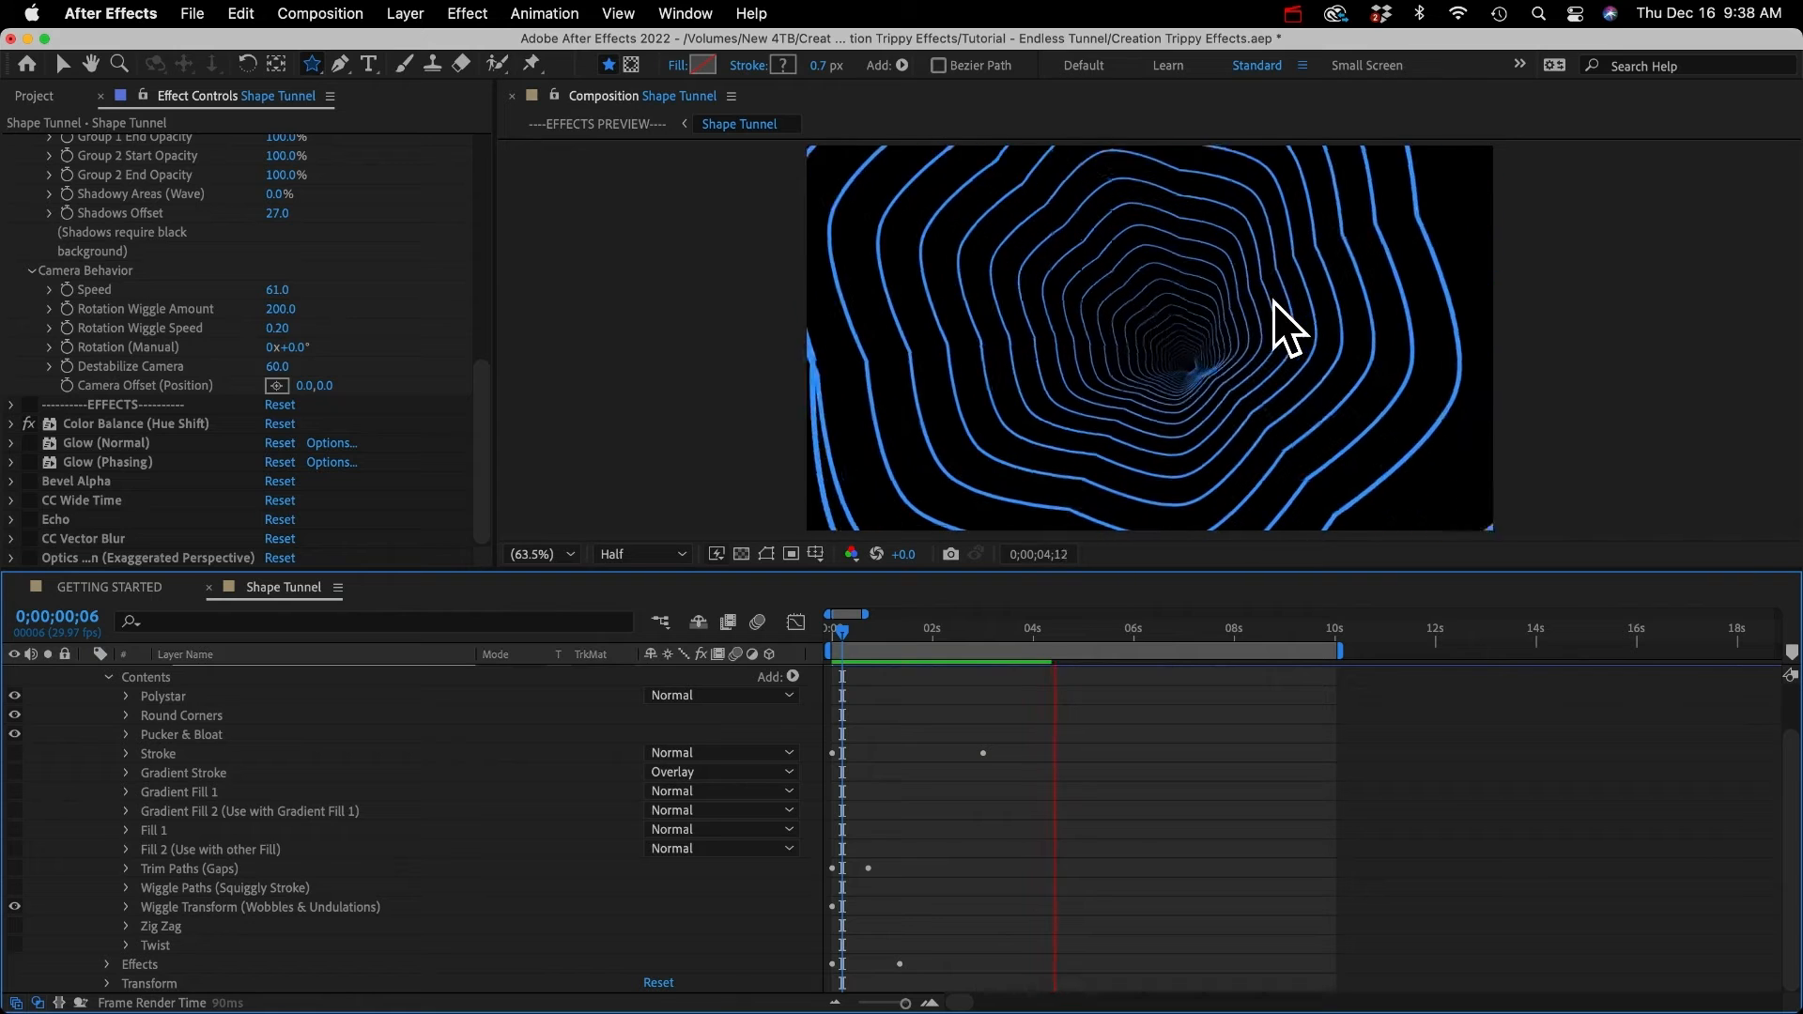
{"action": "key", "text": "space"}
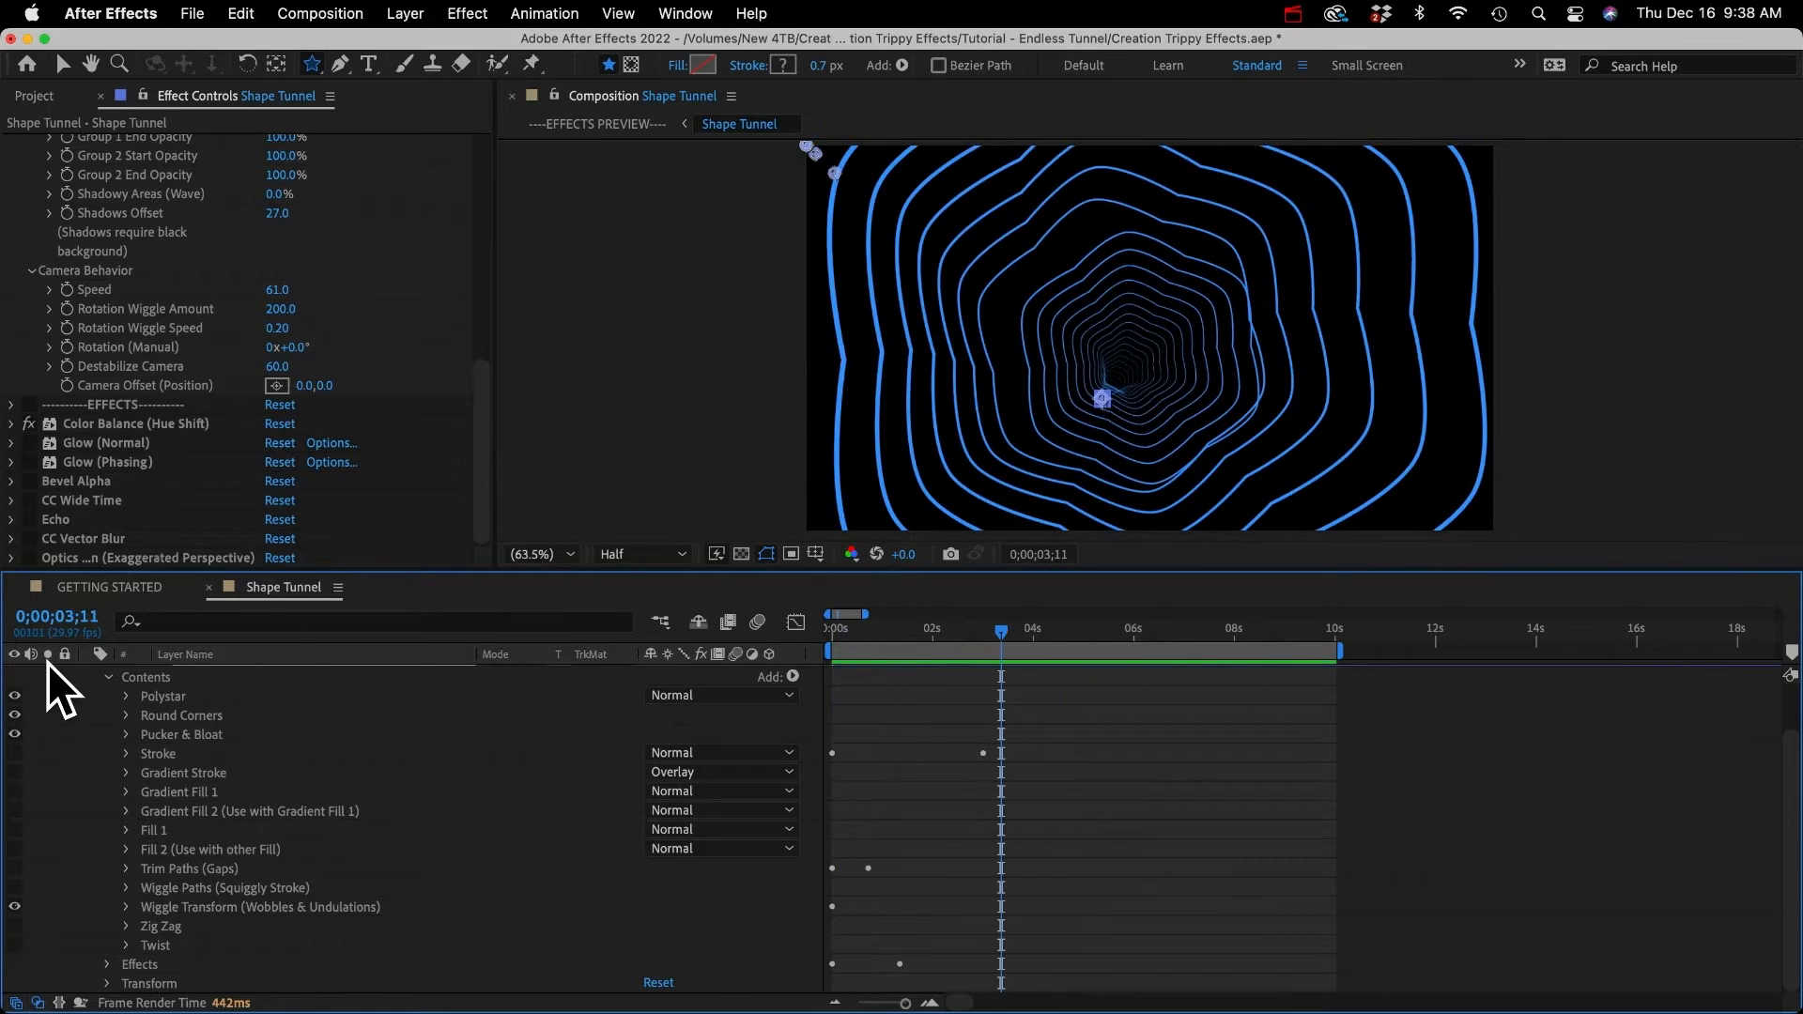
Step: Expand the Polystar group in the Shape Tunnel layer's Contents and hide Polystar - Group 2
{"action": "scroll", "coordinate": [15, 731], "scroll_direction": "up", "scroll_amount": 3}
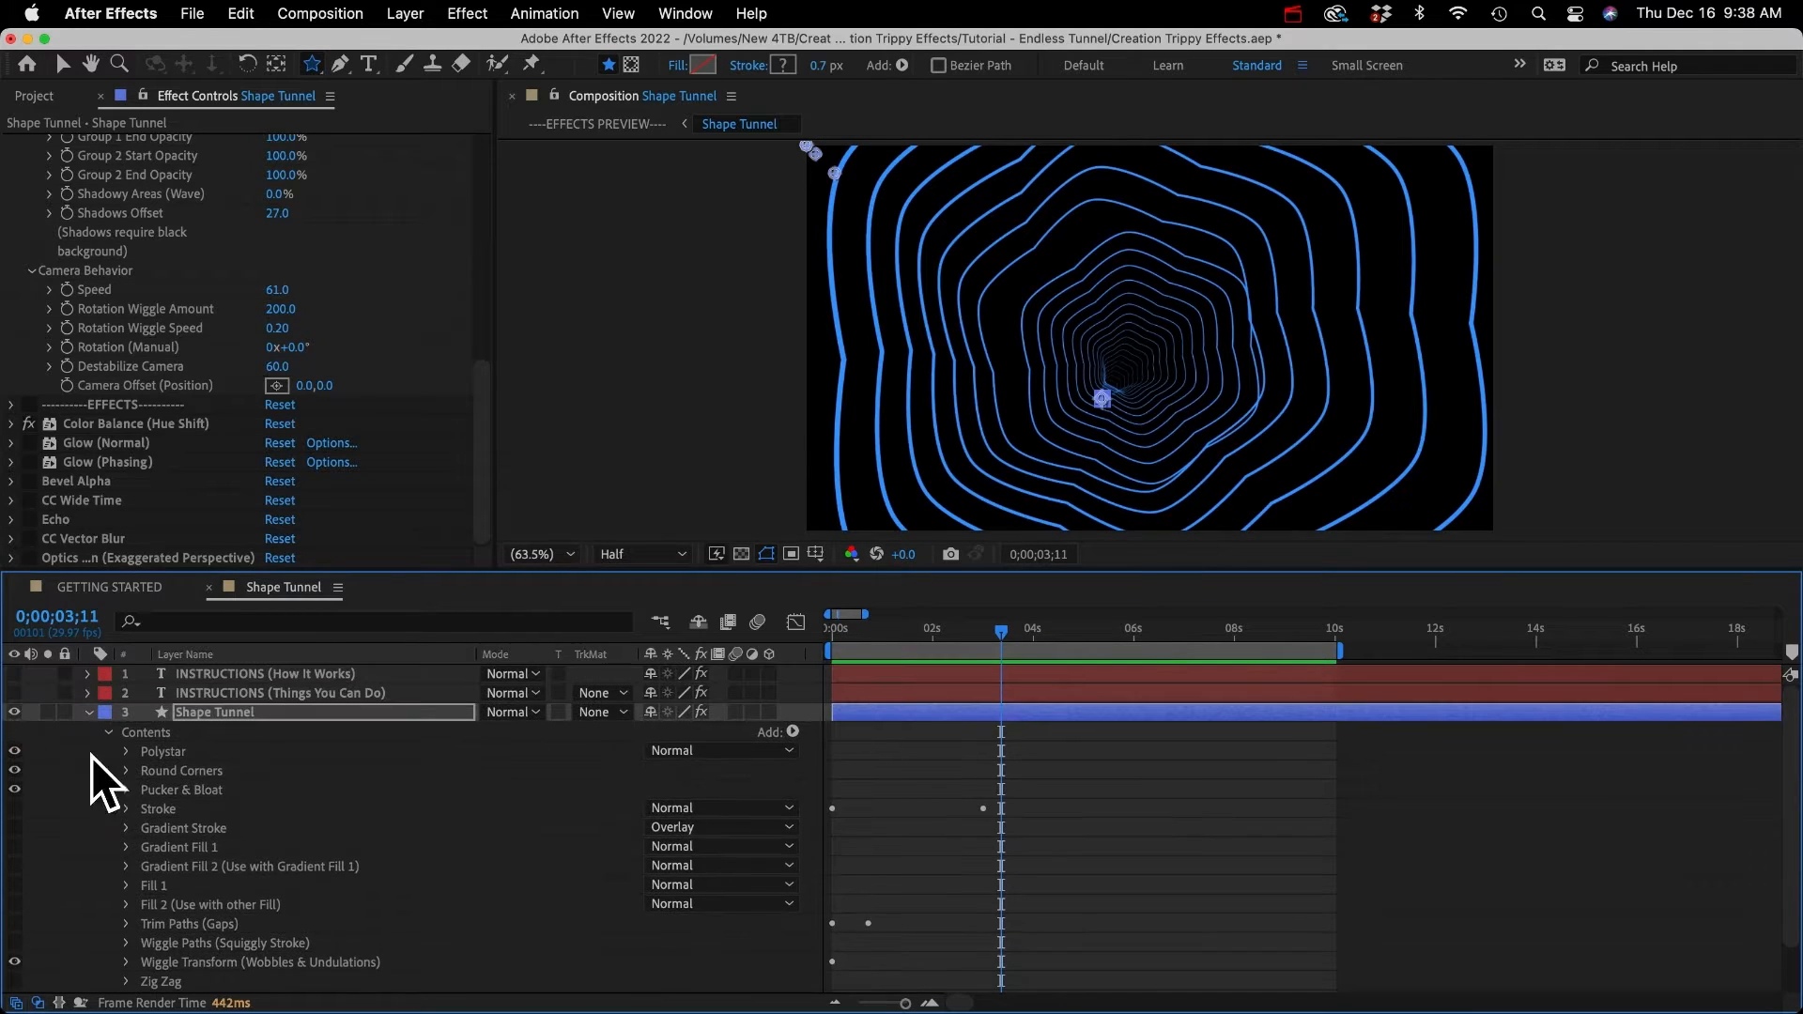
{"action": "left_click", "coordinate": [126, 752]}
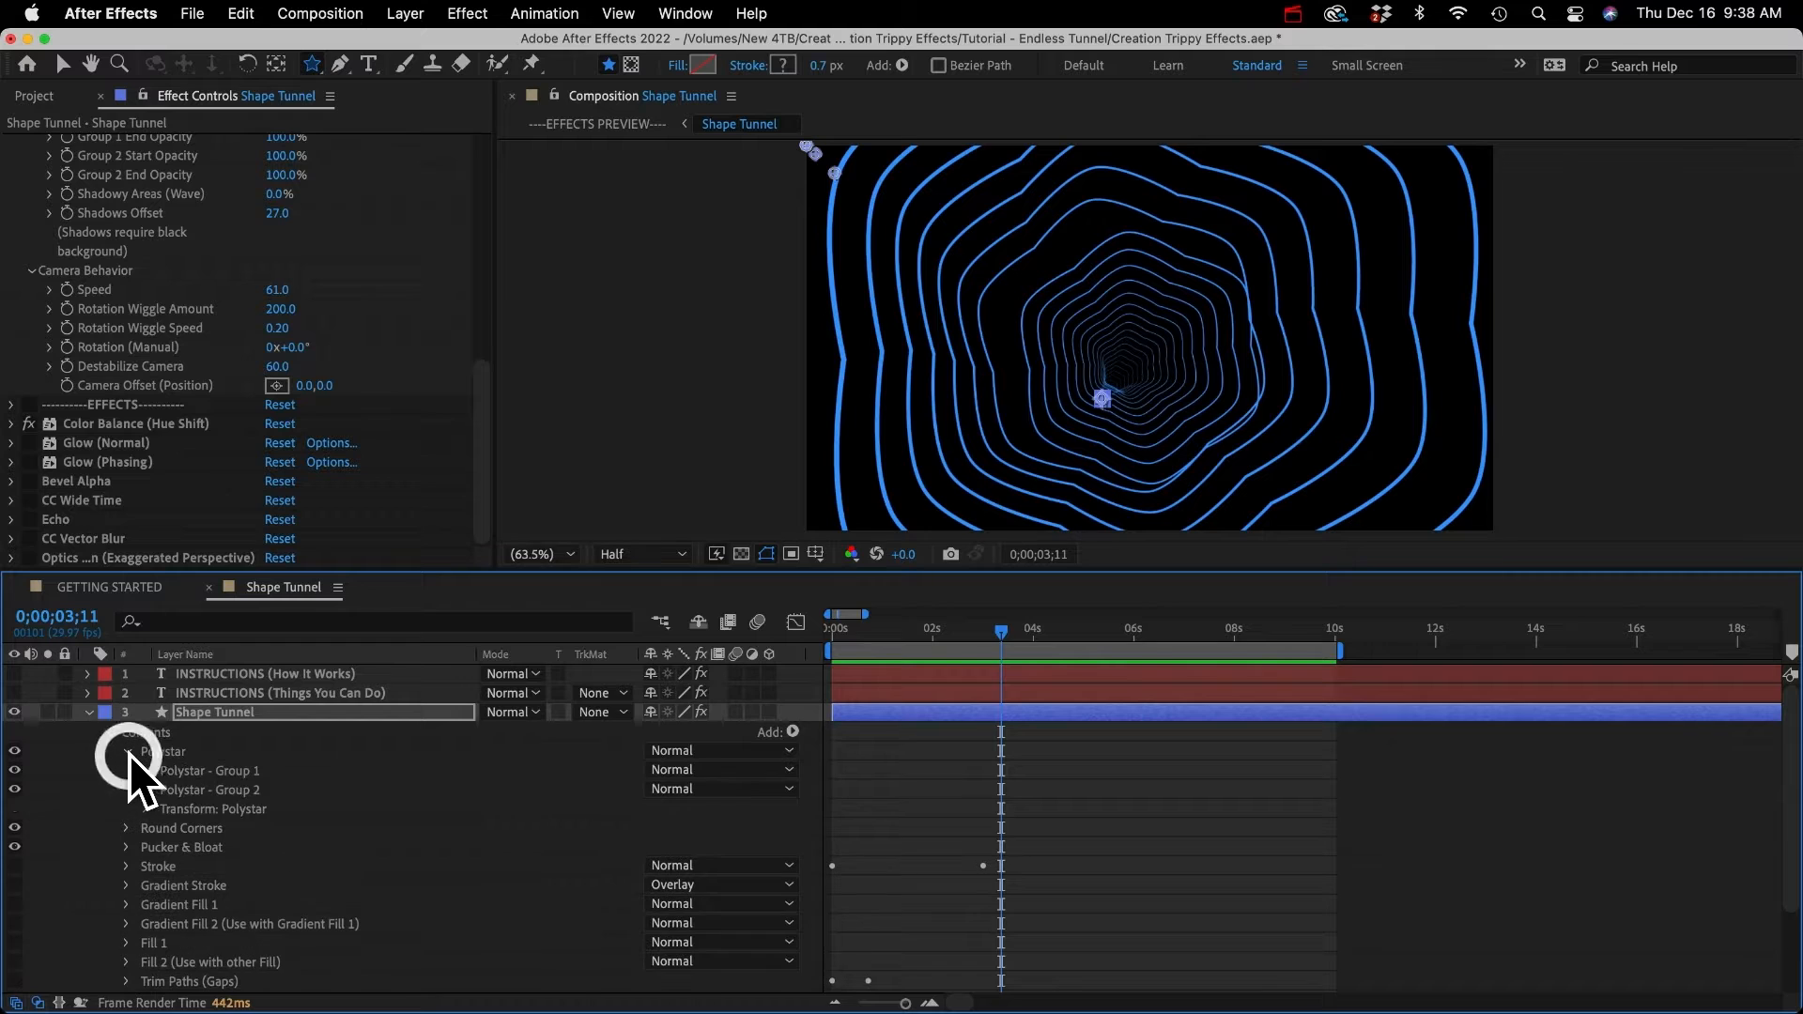
{"action": "left_click", "coordinate": [14, 790]}
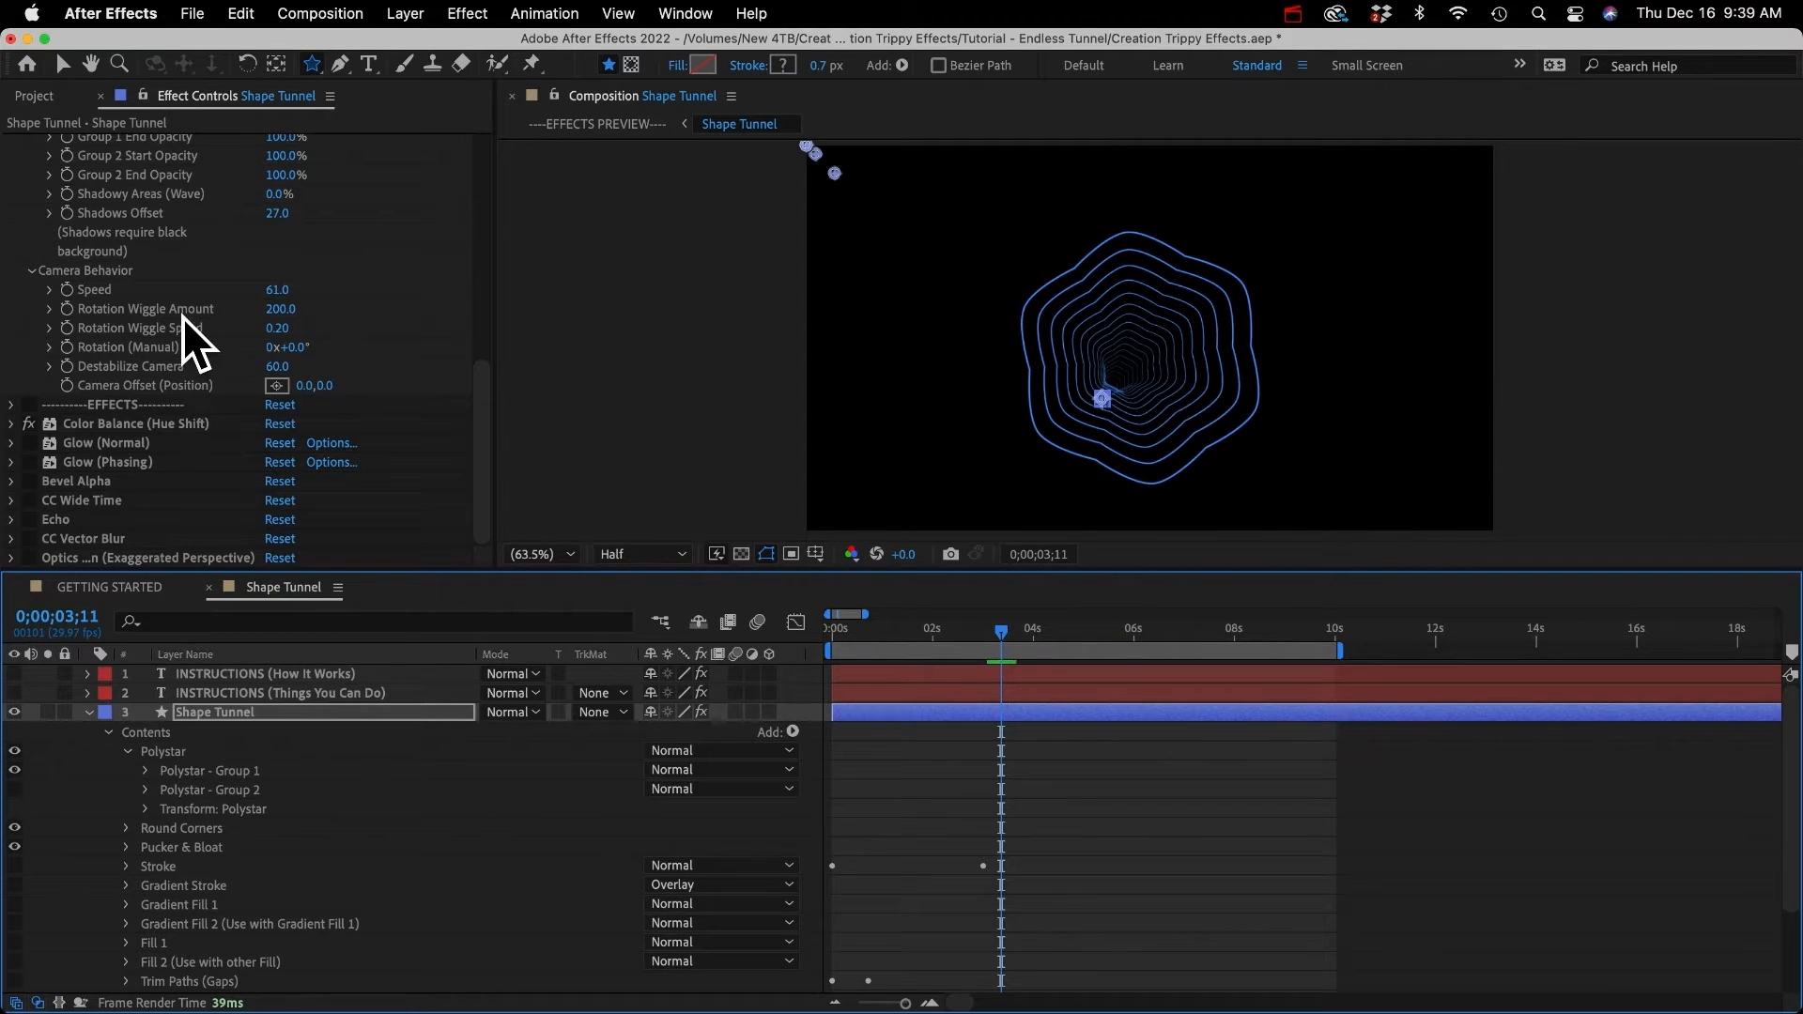
Step: Increase the Tunnel Length (No. of Copies) to 96 and preview the longer tunnel
{"action": "scroll", "coordinate": [182, 317], "scroll_direction": "up", "scroll_amount": 10}
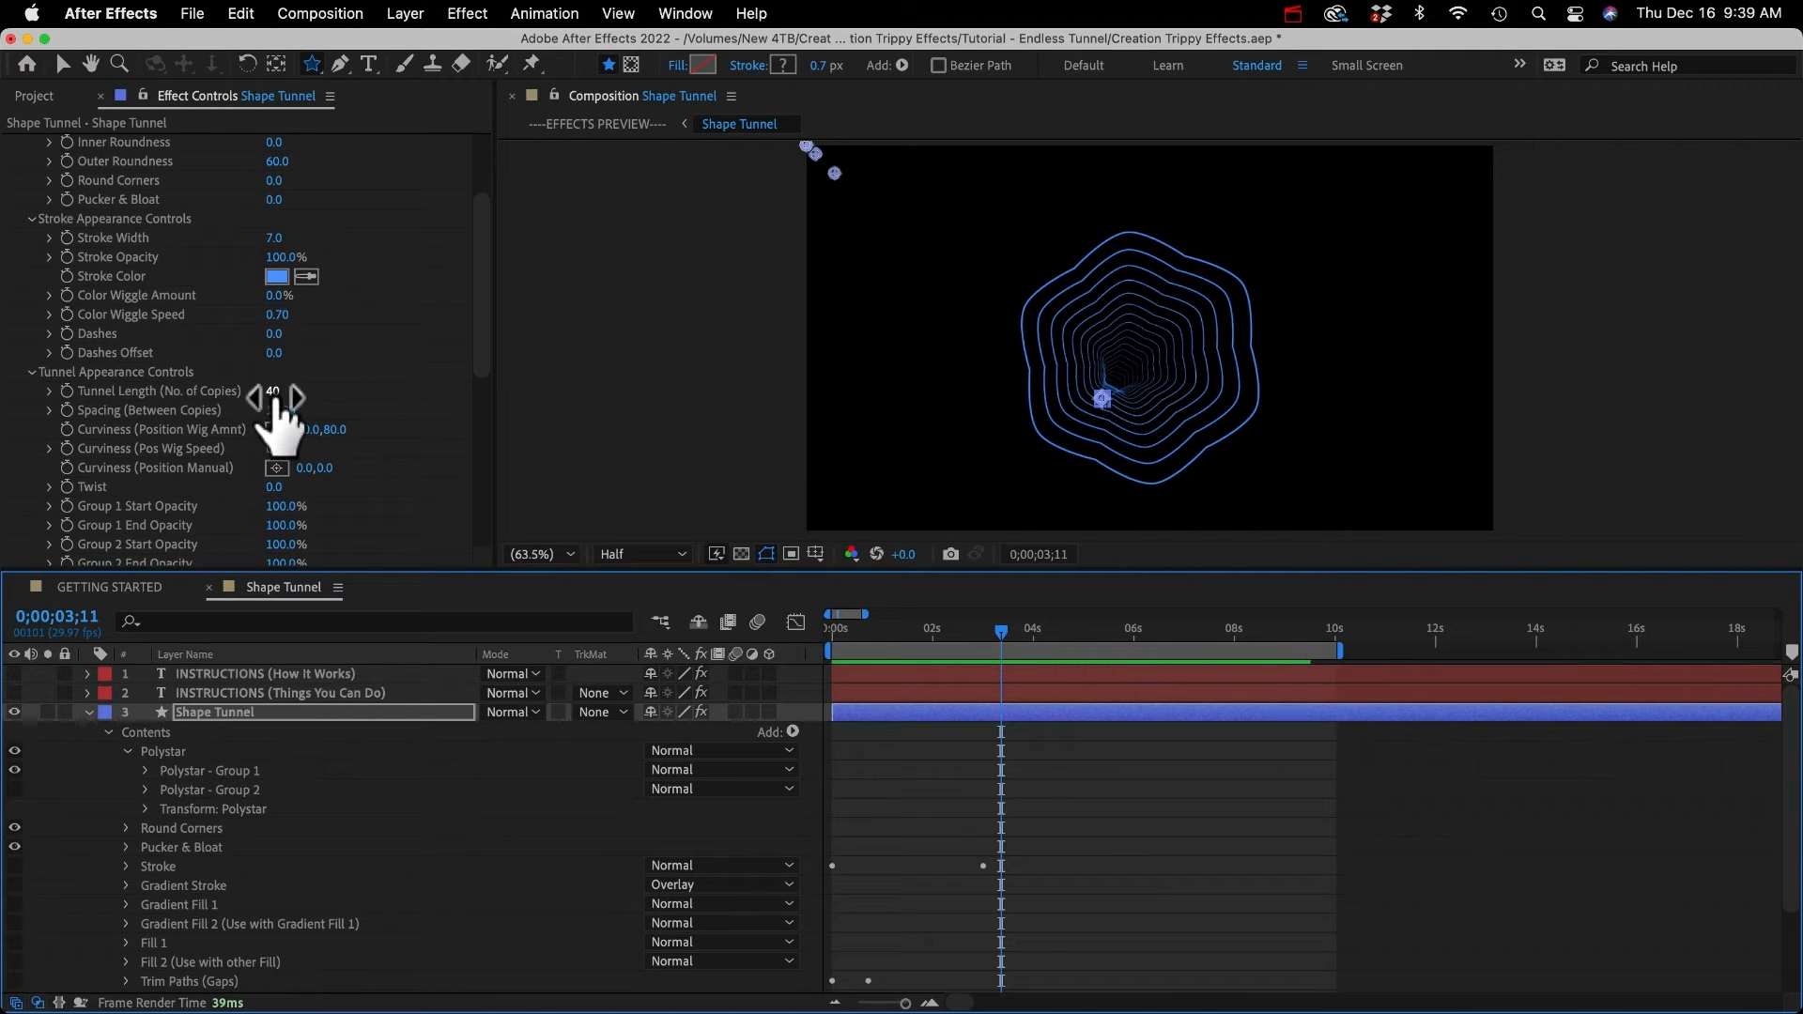
{"action": "left_click_drag", "start_coordinate": [276, 399], "coordinate": [296, 397]}
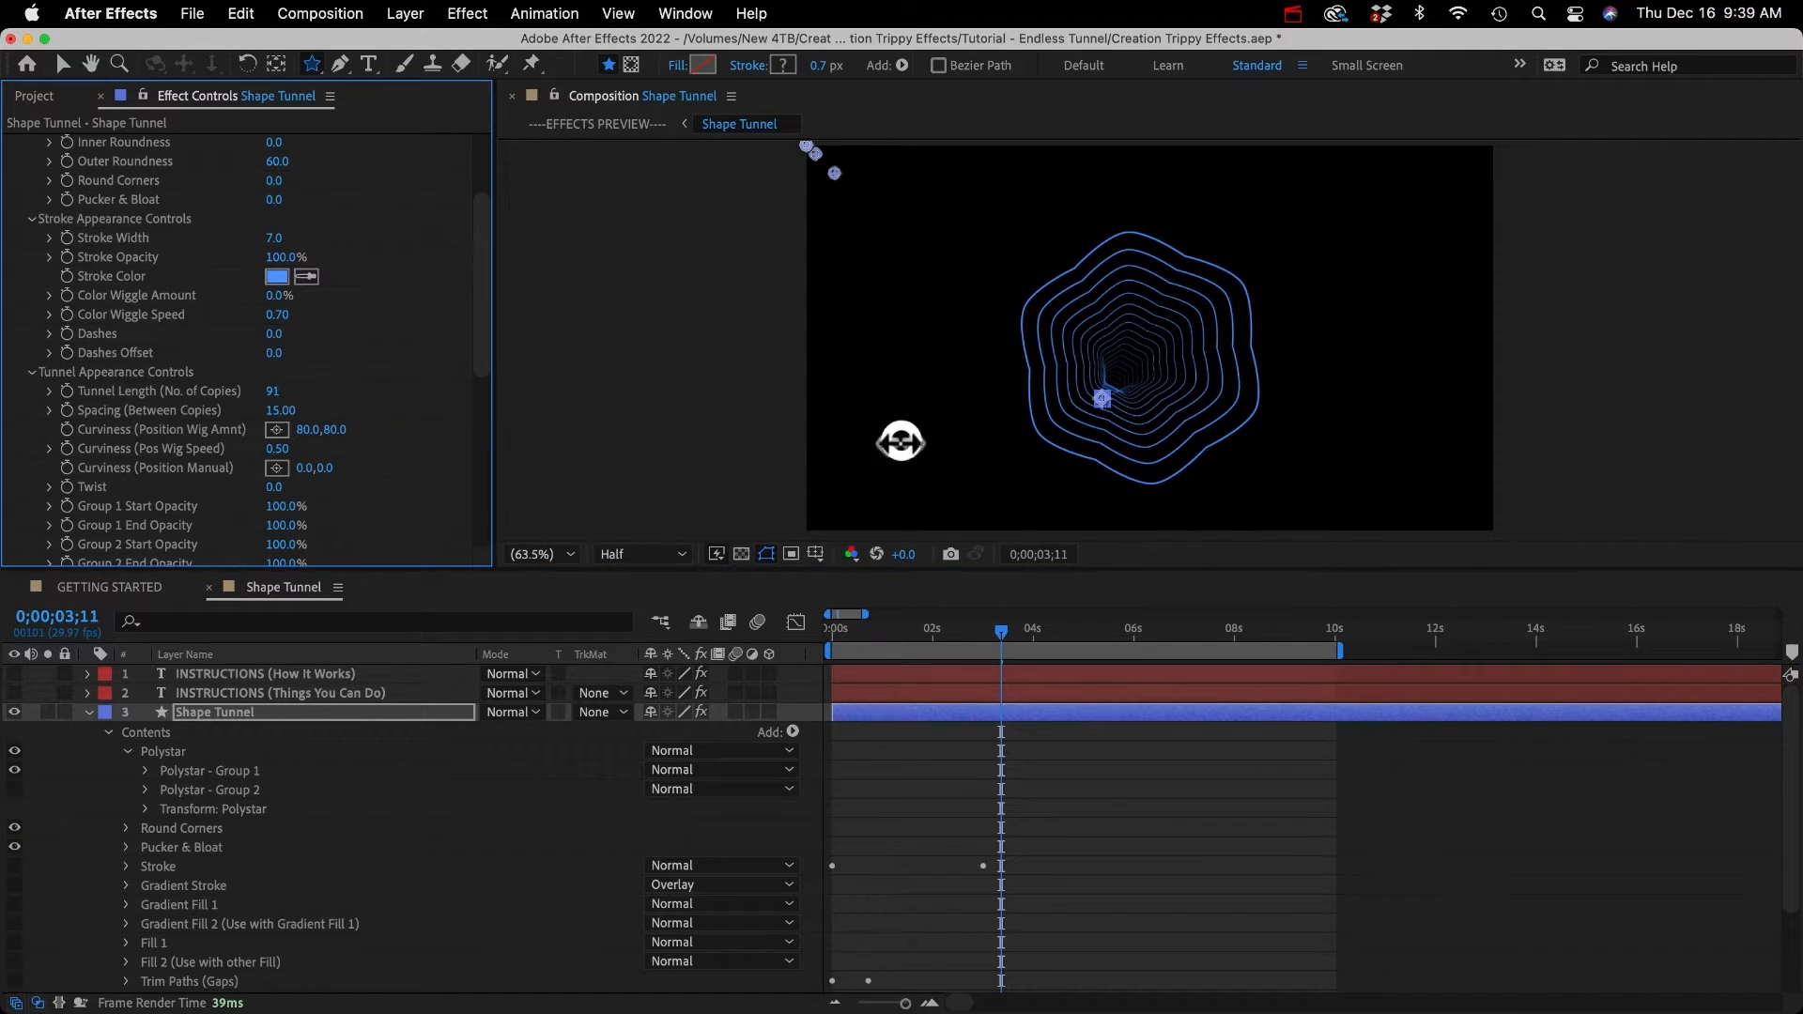
{"action": "key", "text": "space"}
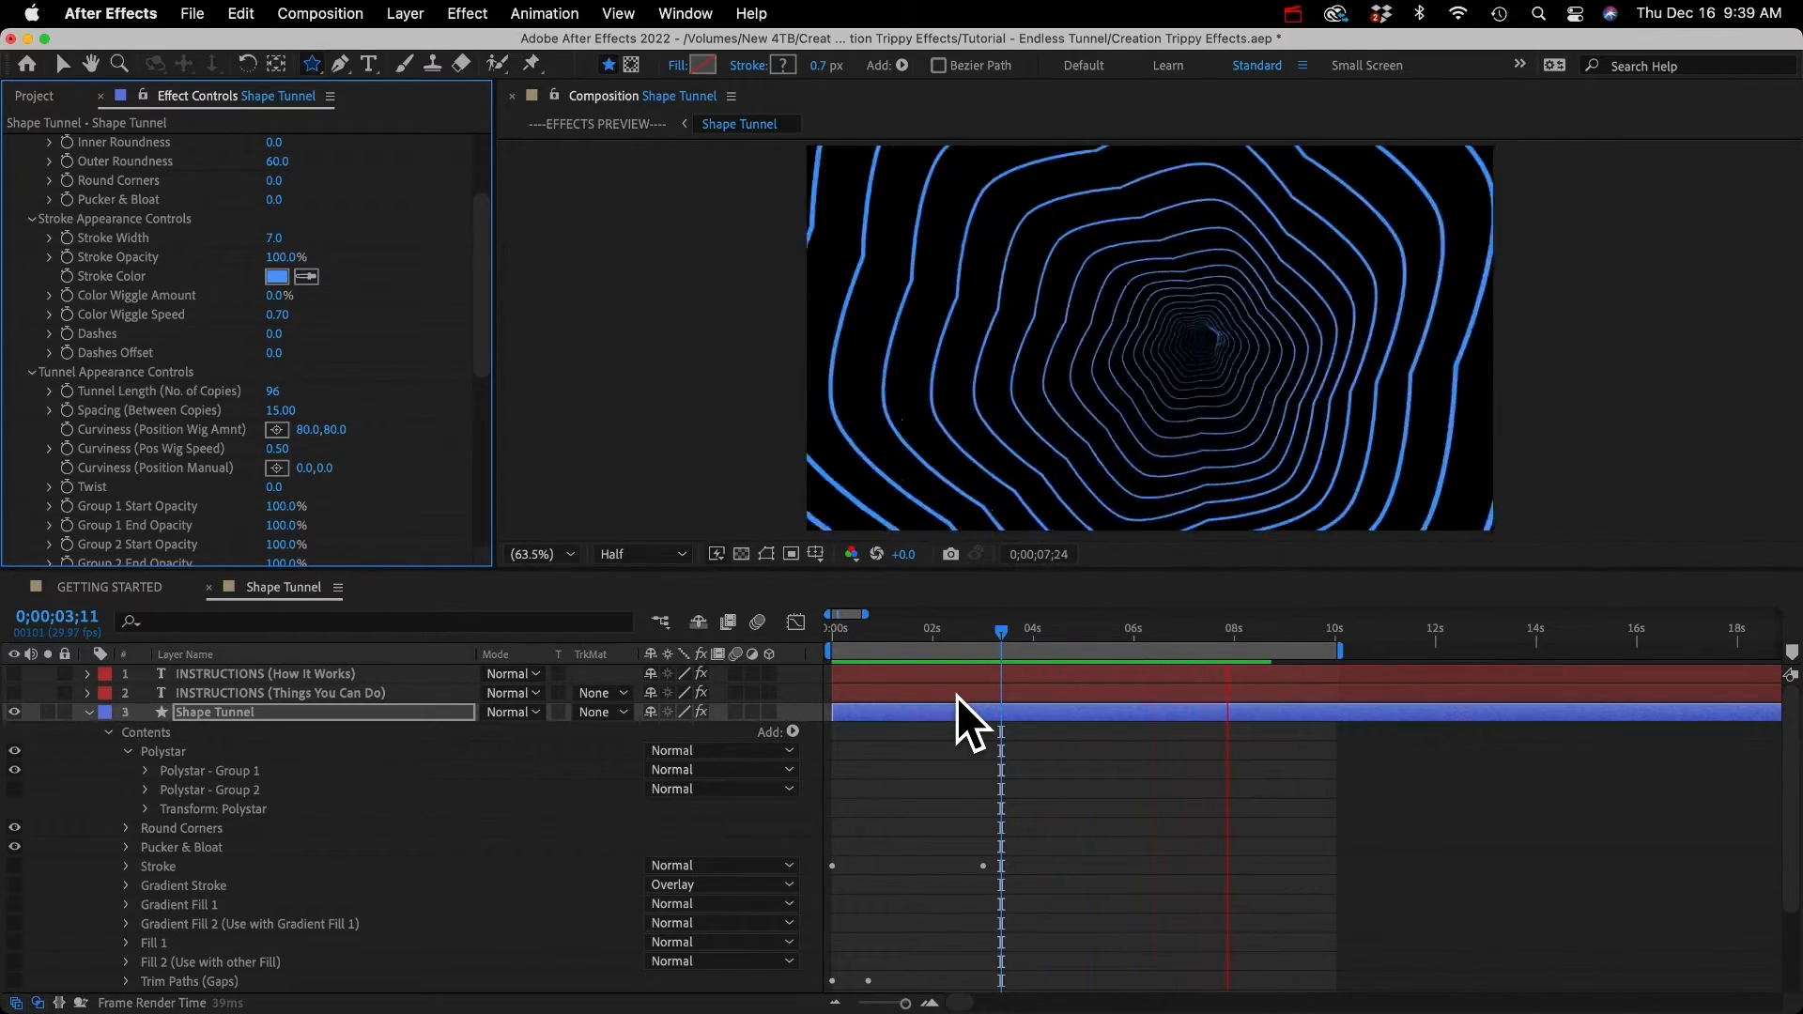
{"action": "key", "text": "space"}
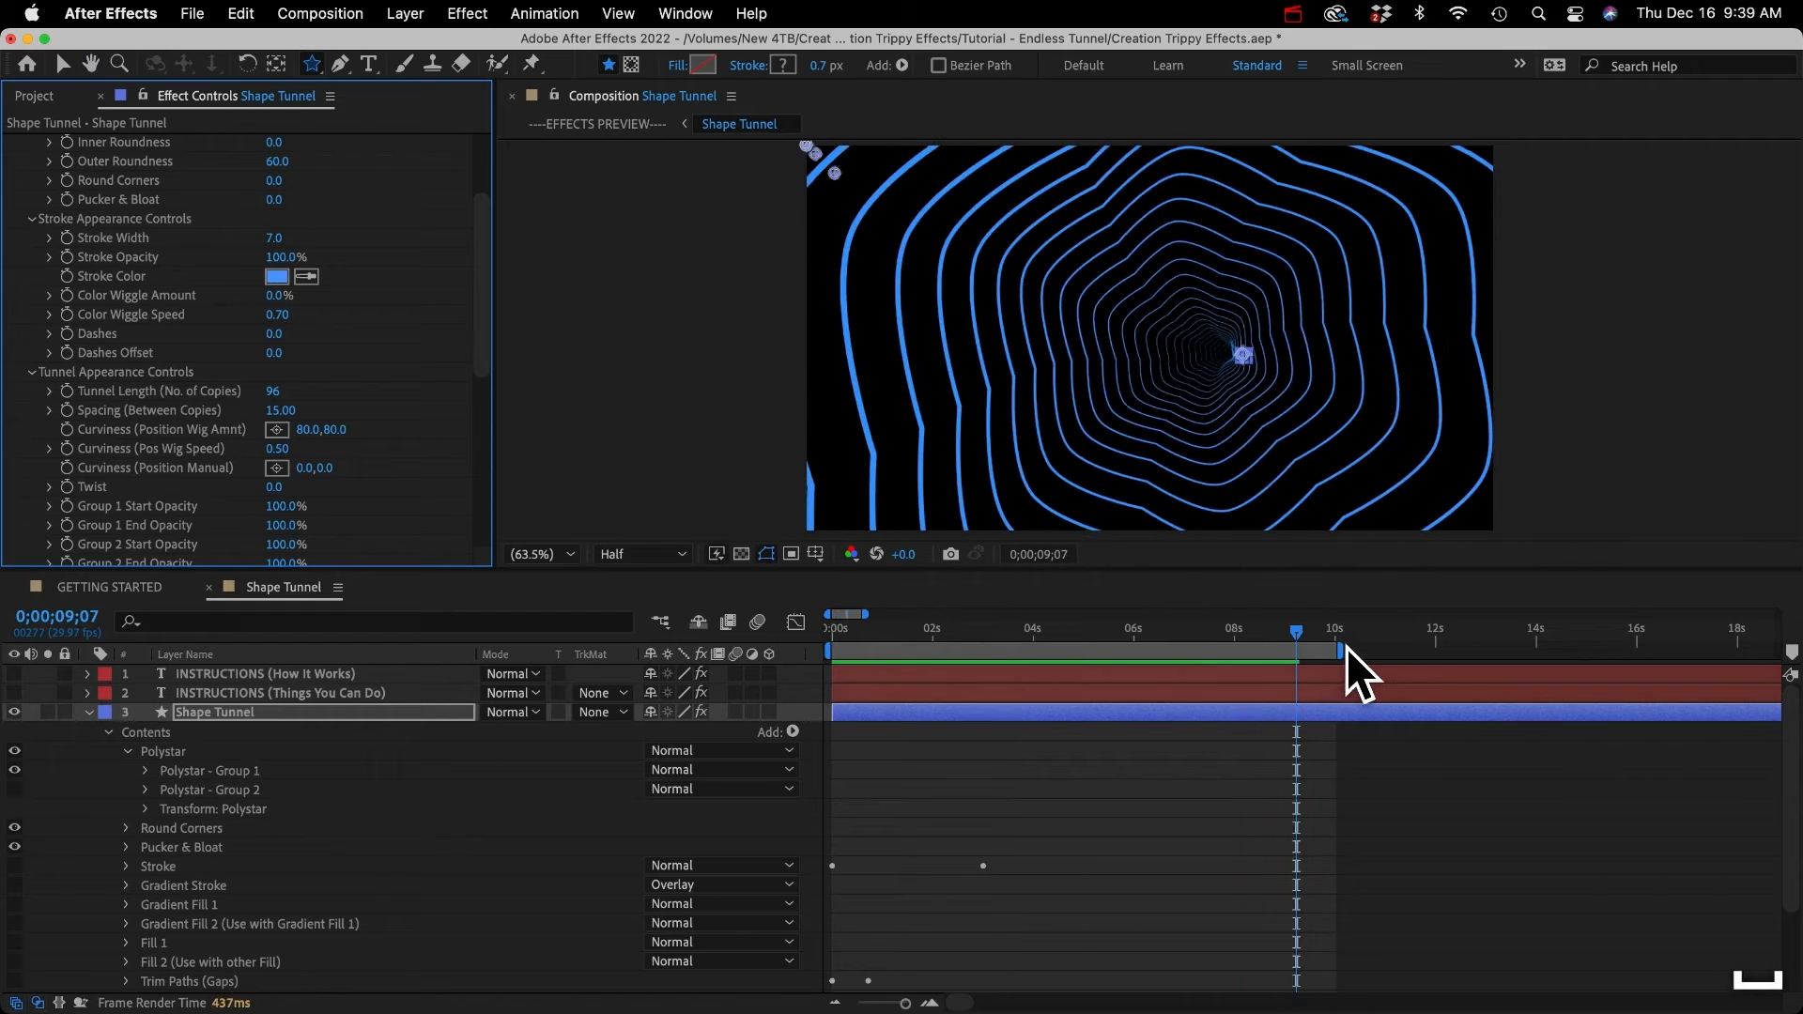
Step: Extend the work area's end to about 17 seconds and set the Camera Behavior Speed to 25
{"action": "left_click_drag", "start_coordinate": [1352, 654], "coordinate": [1698, 667]}
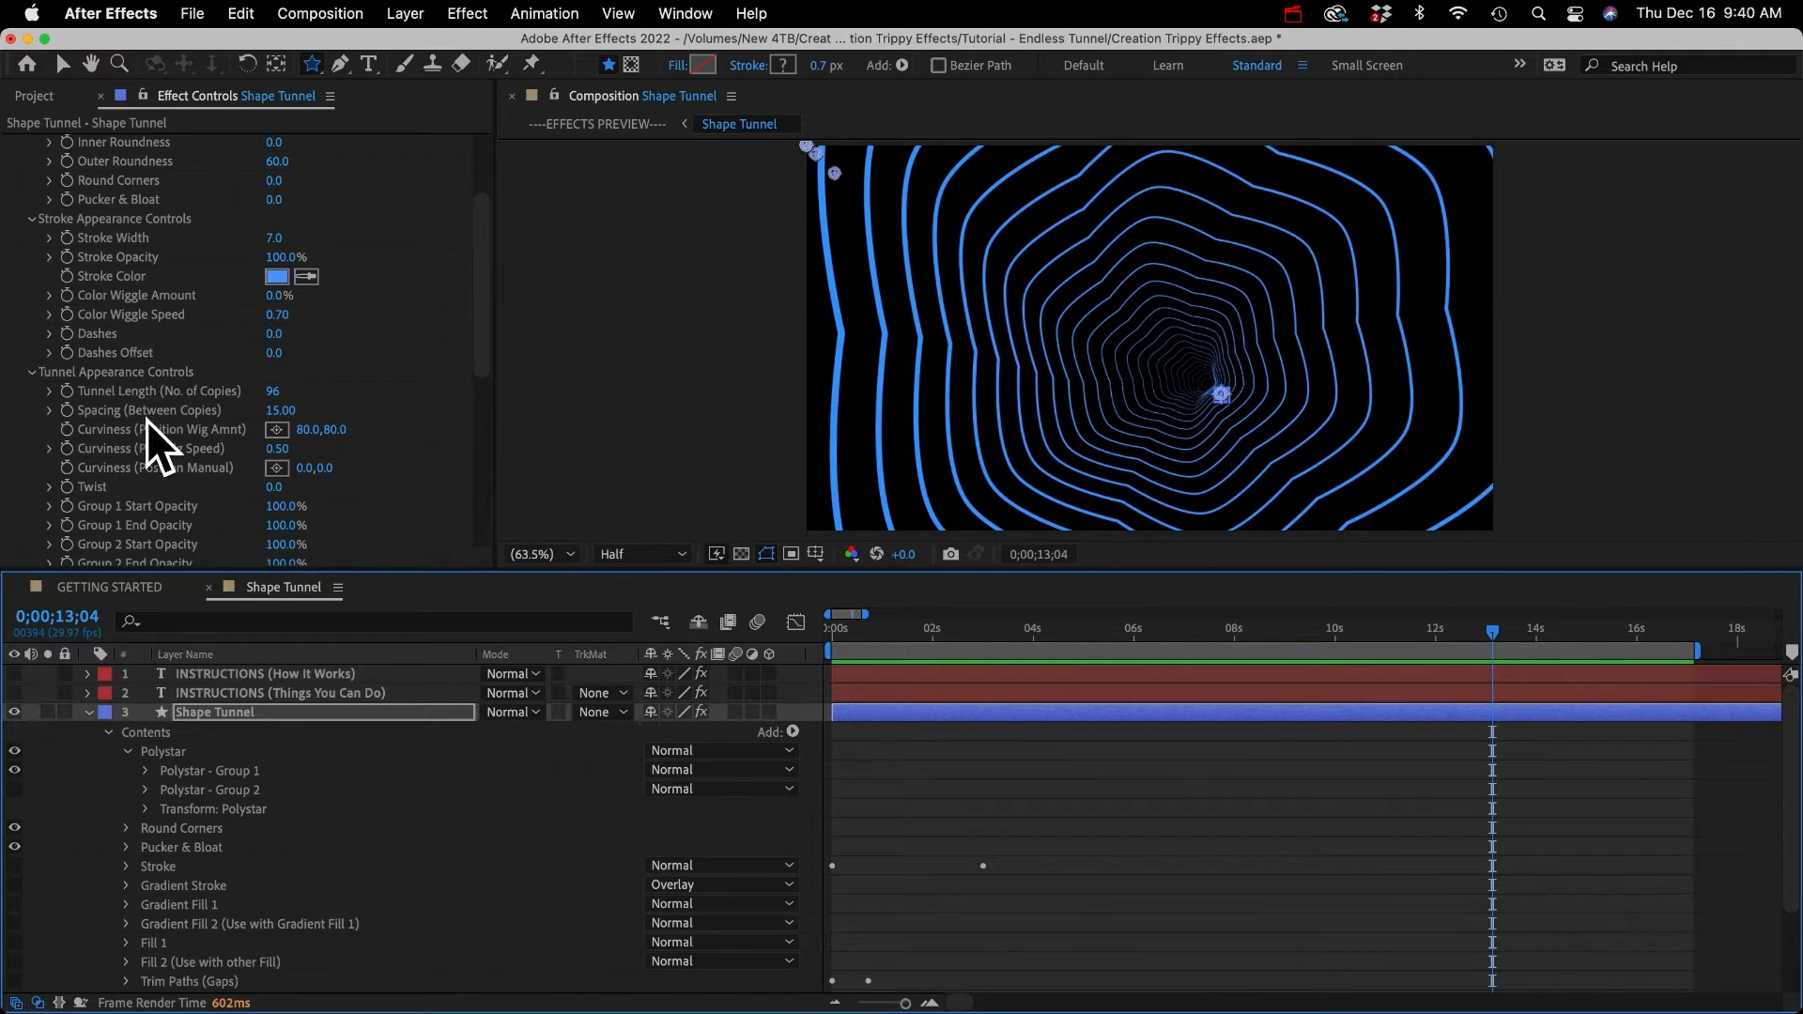
{"action": "scroll", "coordinate": [154, 437], "scroll_direction": "down", "scroll_amount": 5}
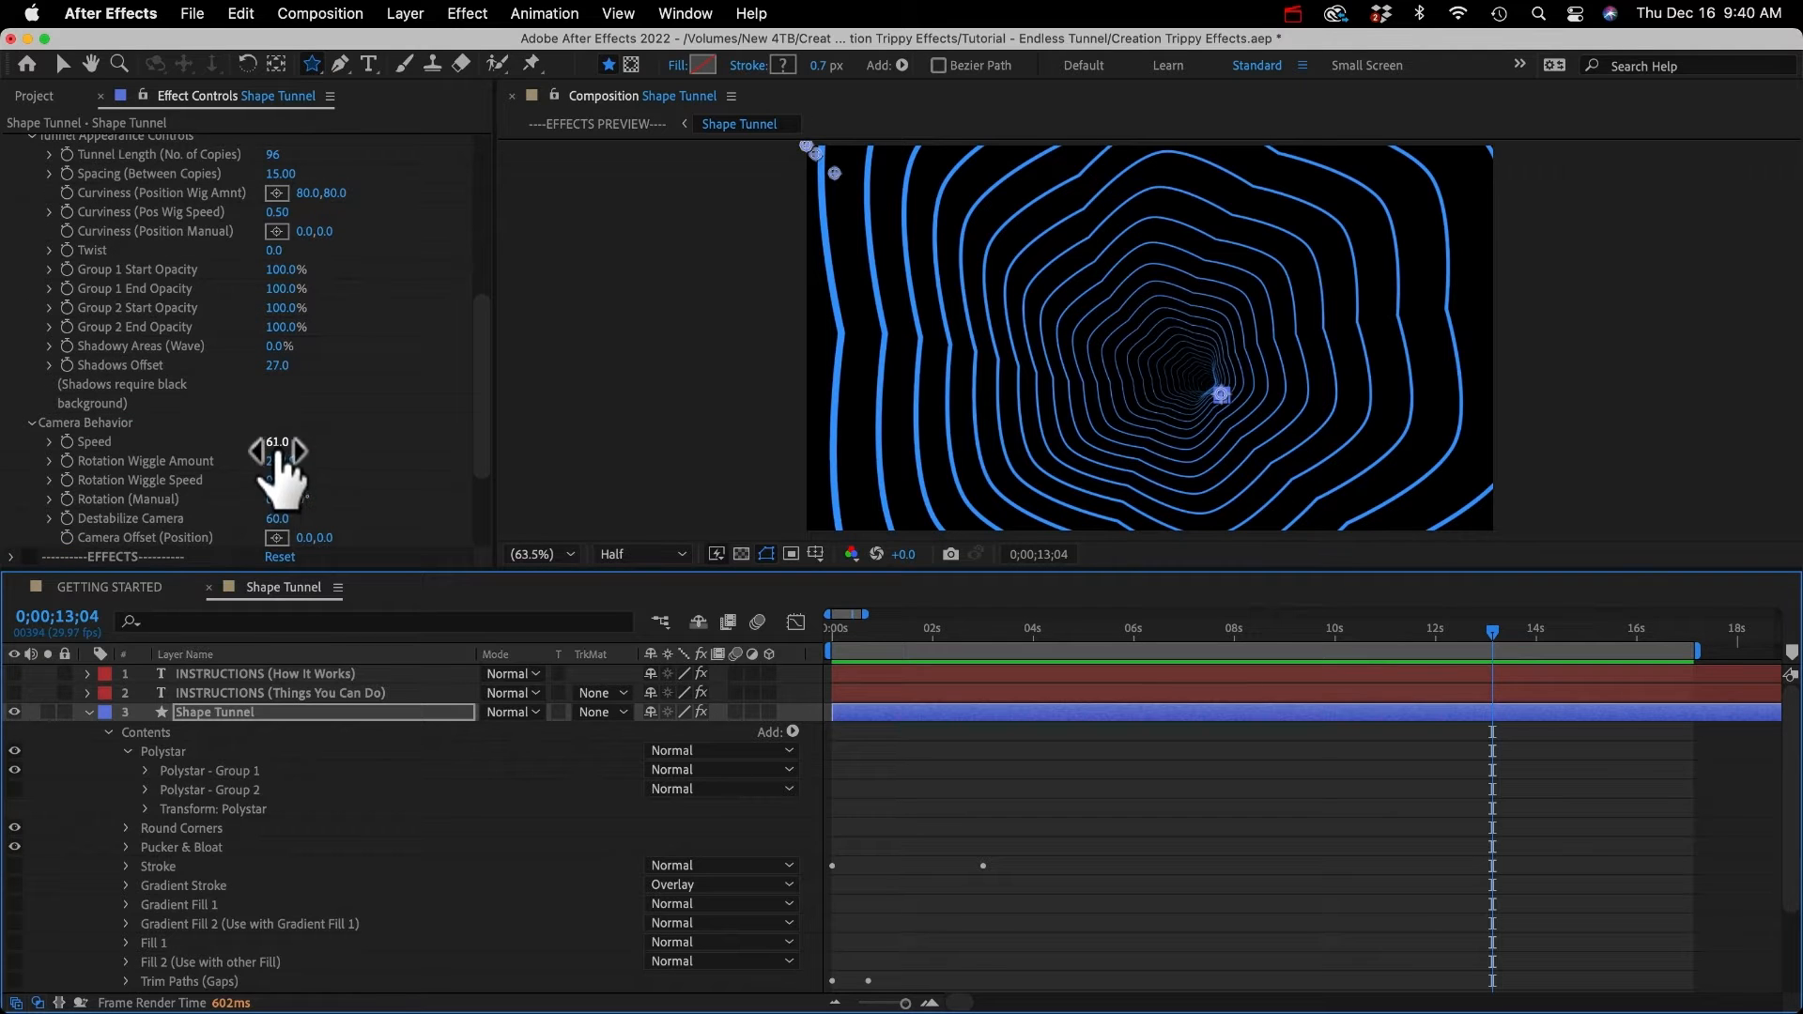
{"action": "left_click", "coordinate": [276, 443]}
{"action": "type", "text": "25"}
{"action": "key", "text": "Return"}
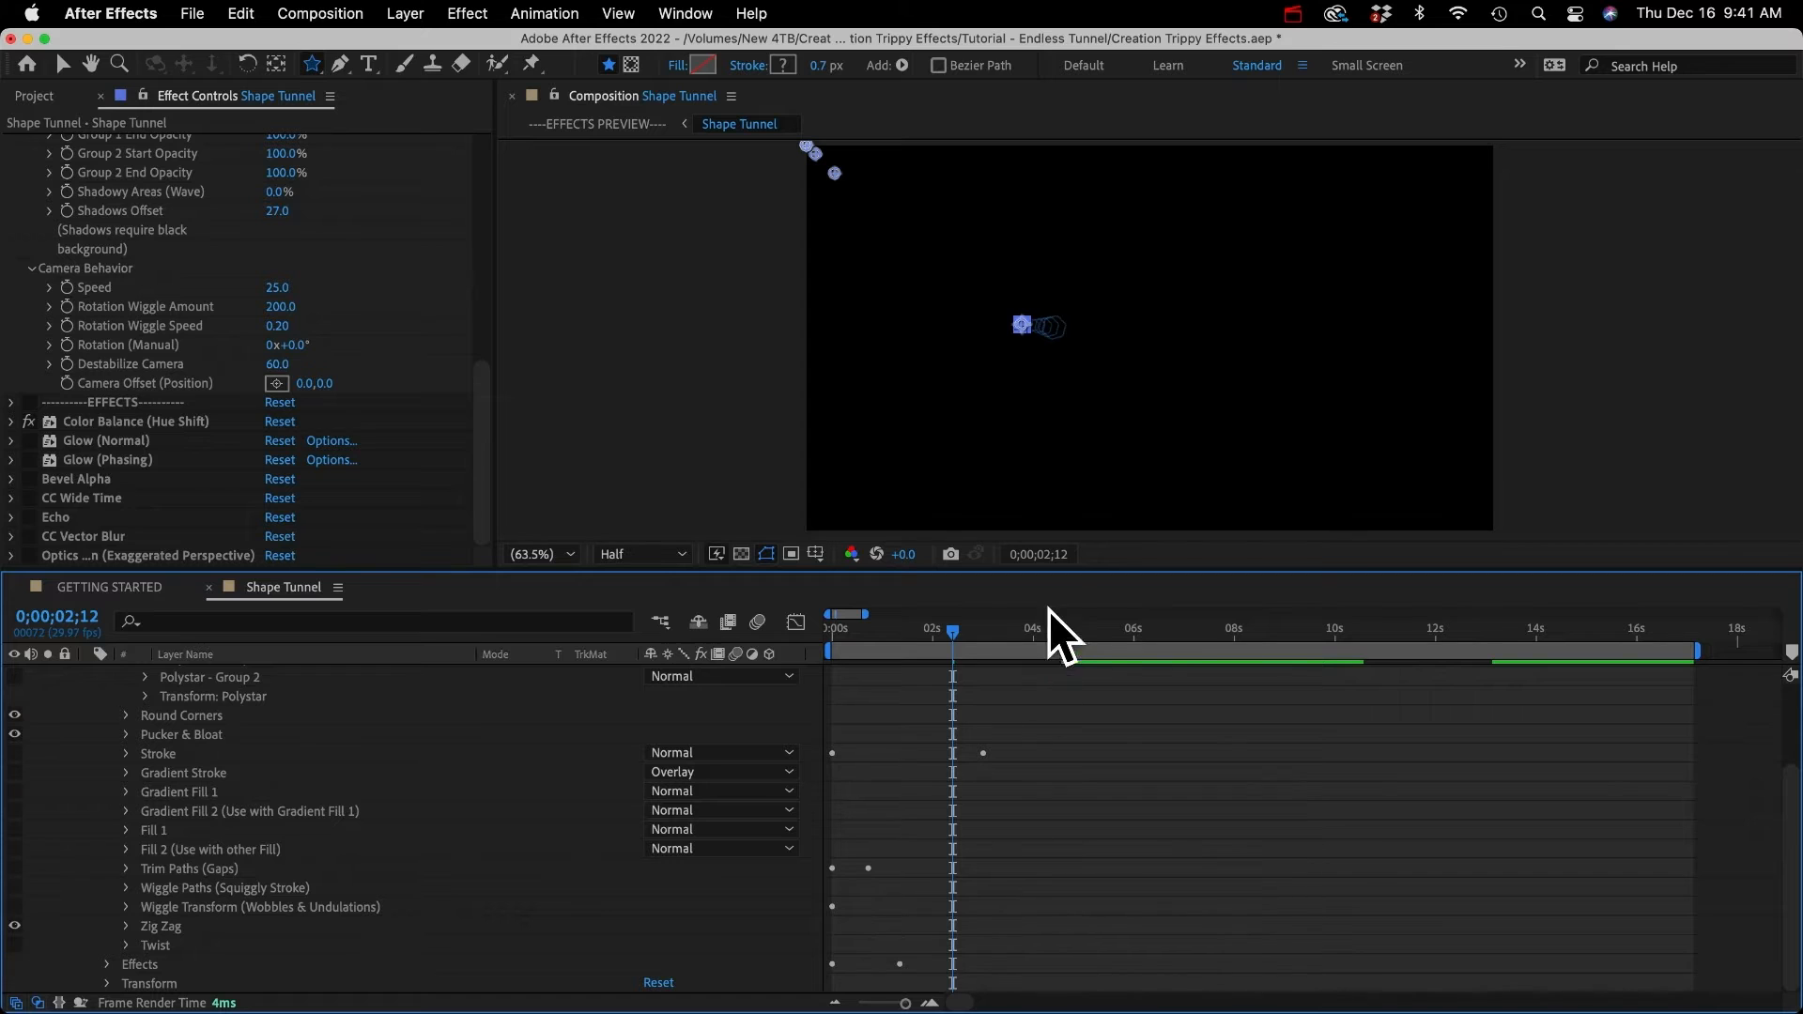
Step: Move the current time to 0;00;09;02 and increase the Ridges per segment of Zig Zag in the Shape Tunnel layer
{"action": "left_click_drag", "start_coordinate": [1078, 628], "coordinate": [1289, 634]}
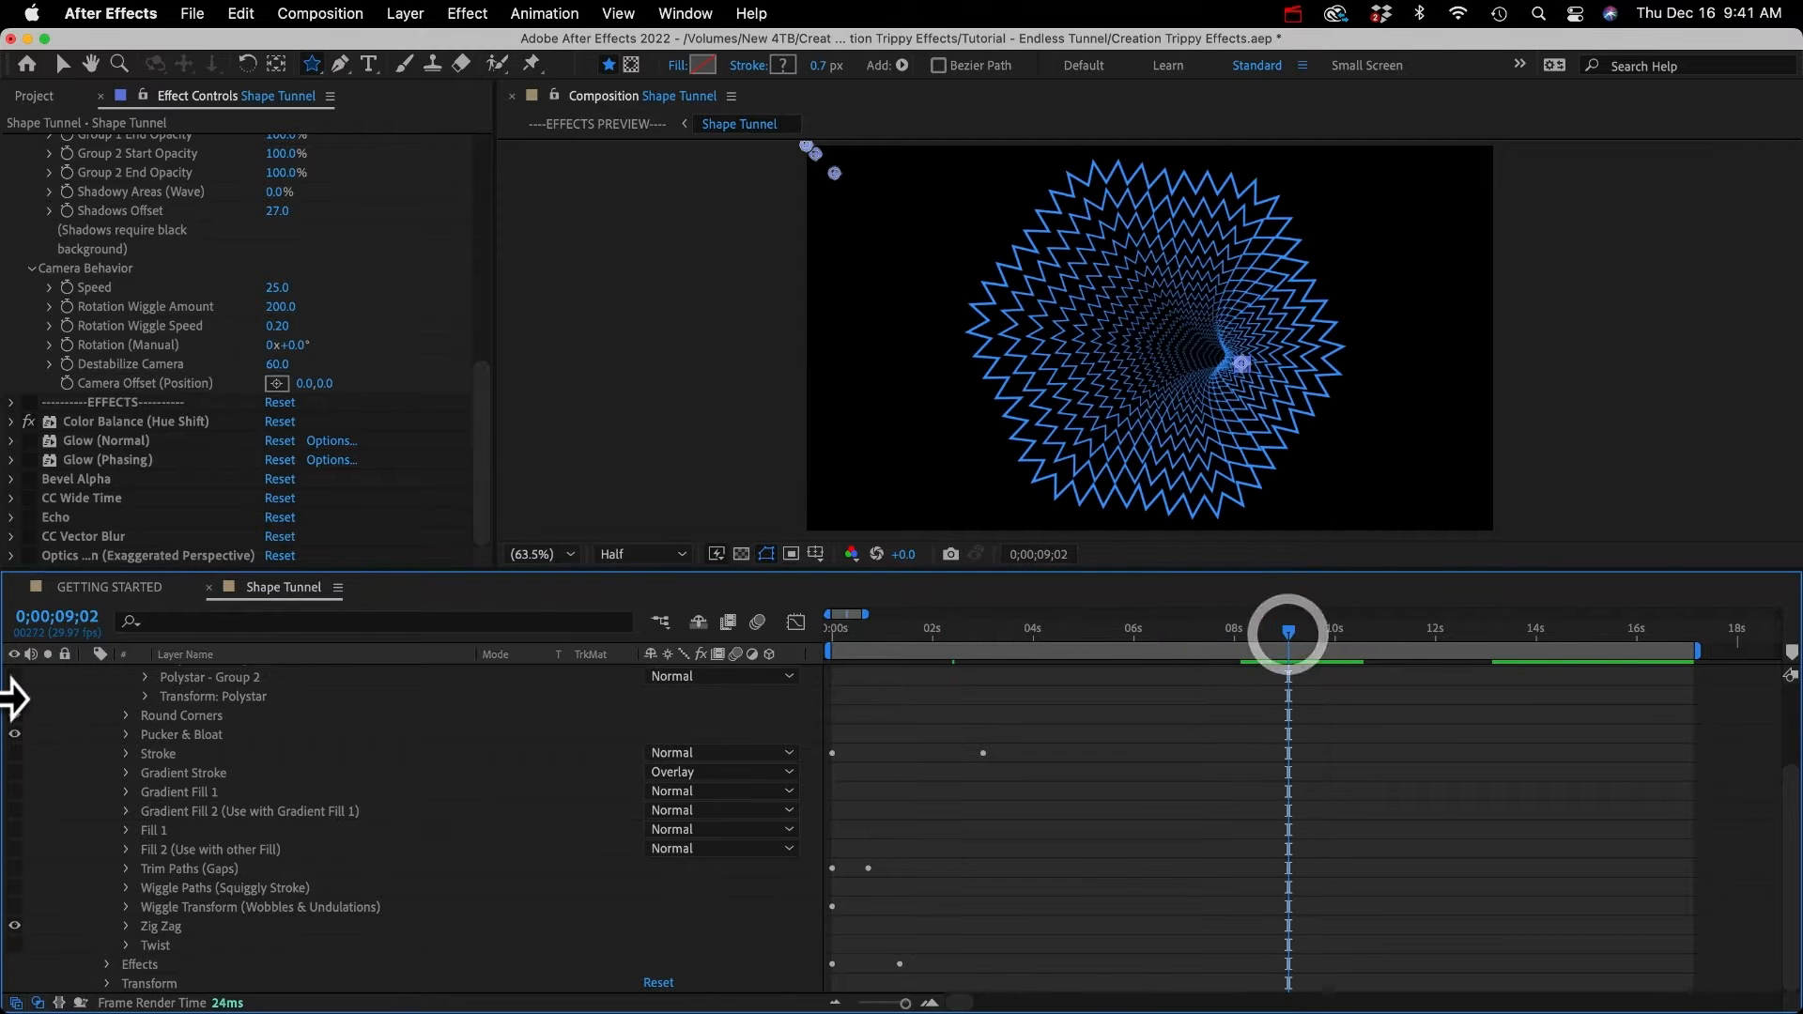
{"action": "left_click", "coordinate": [126, 926]}
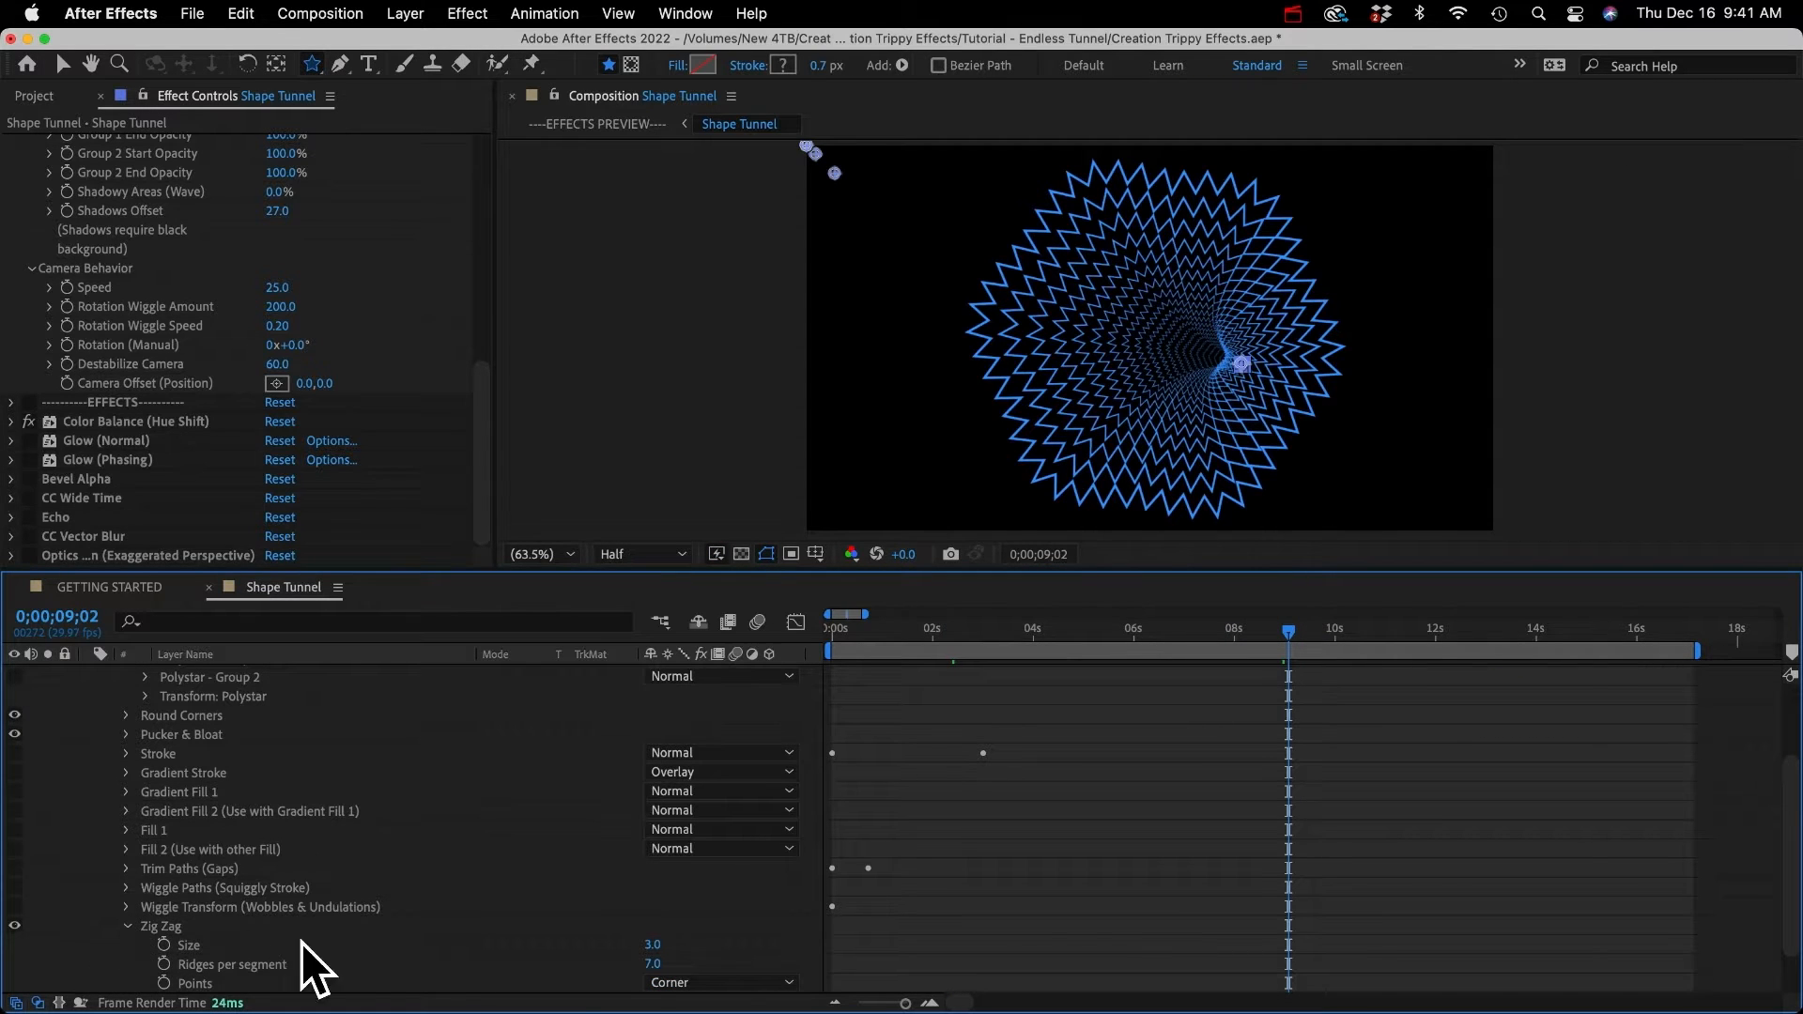
{"action": "left_click", "coordinate": [654, 964]}
{"action": "left_click_drag", "start_coordinate": [655, 964], "coordinate": [695, 962]}
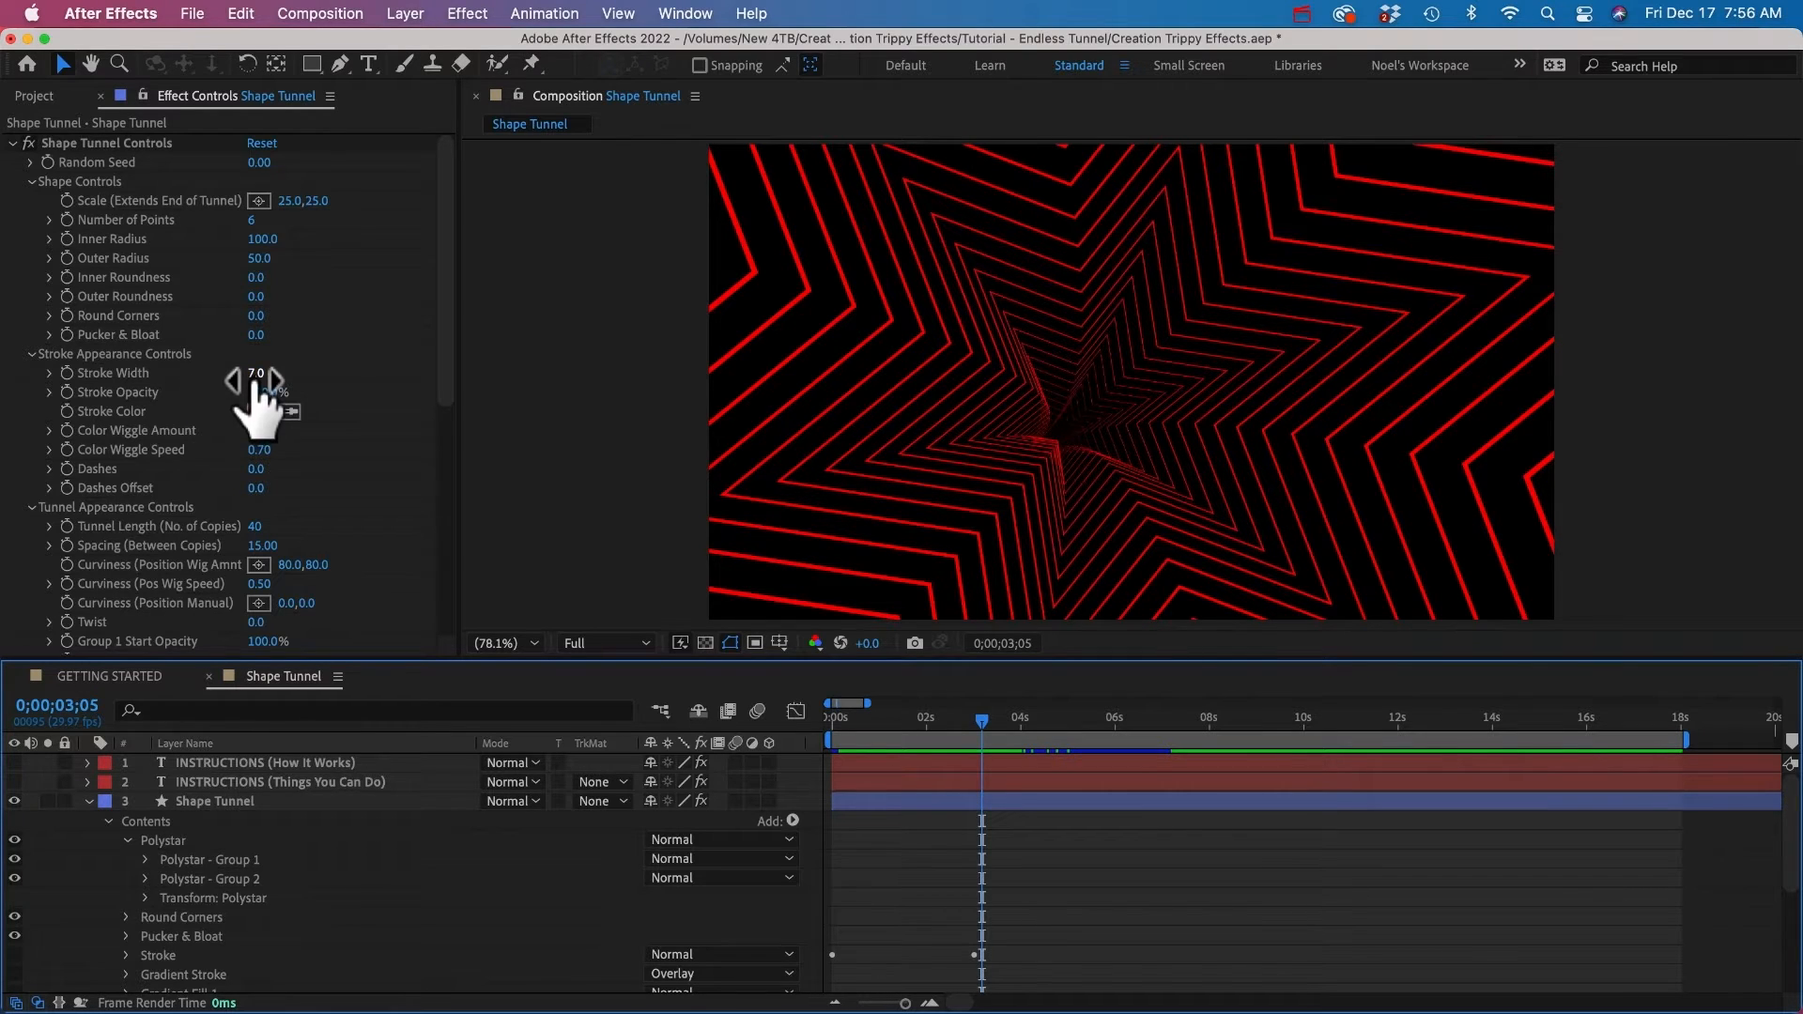
Step: Try a Stroke Width of 10 in the tunnel's Stroke Appearance Controls and undo the change
{"action": "left_click_drag", "start_coordinate": [258, 374], "coordinate": [252, 371]}
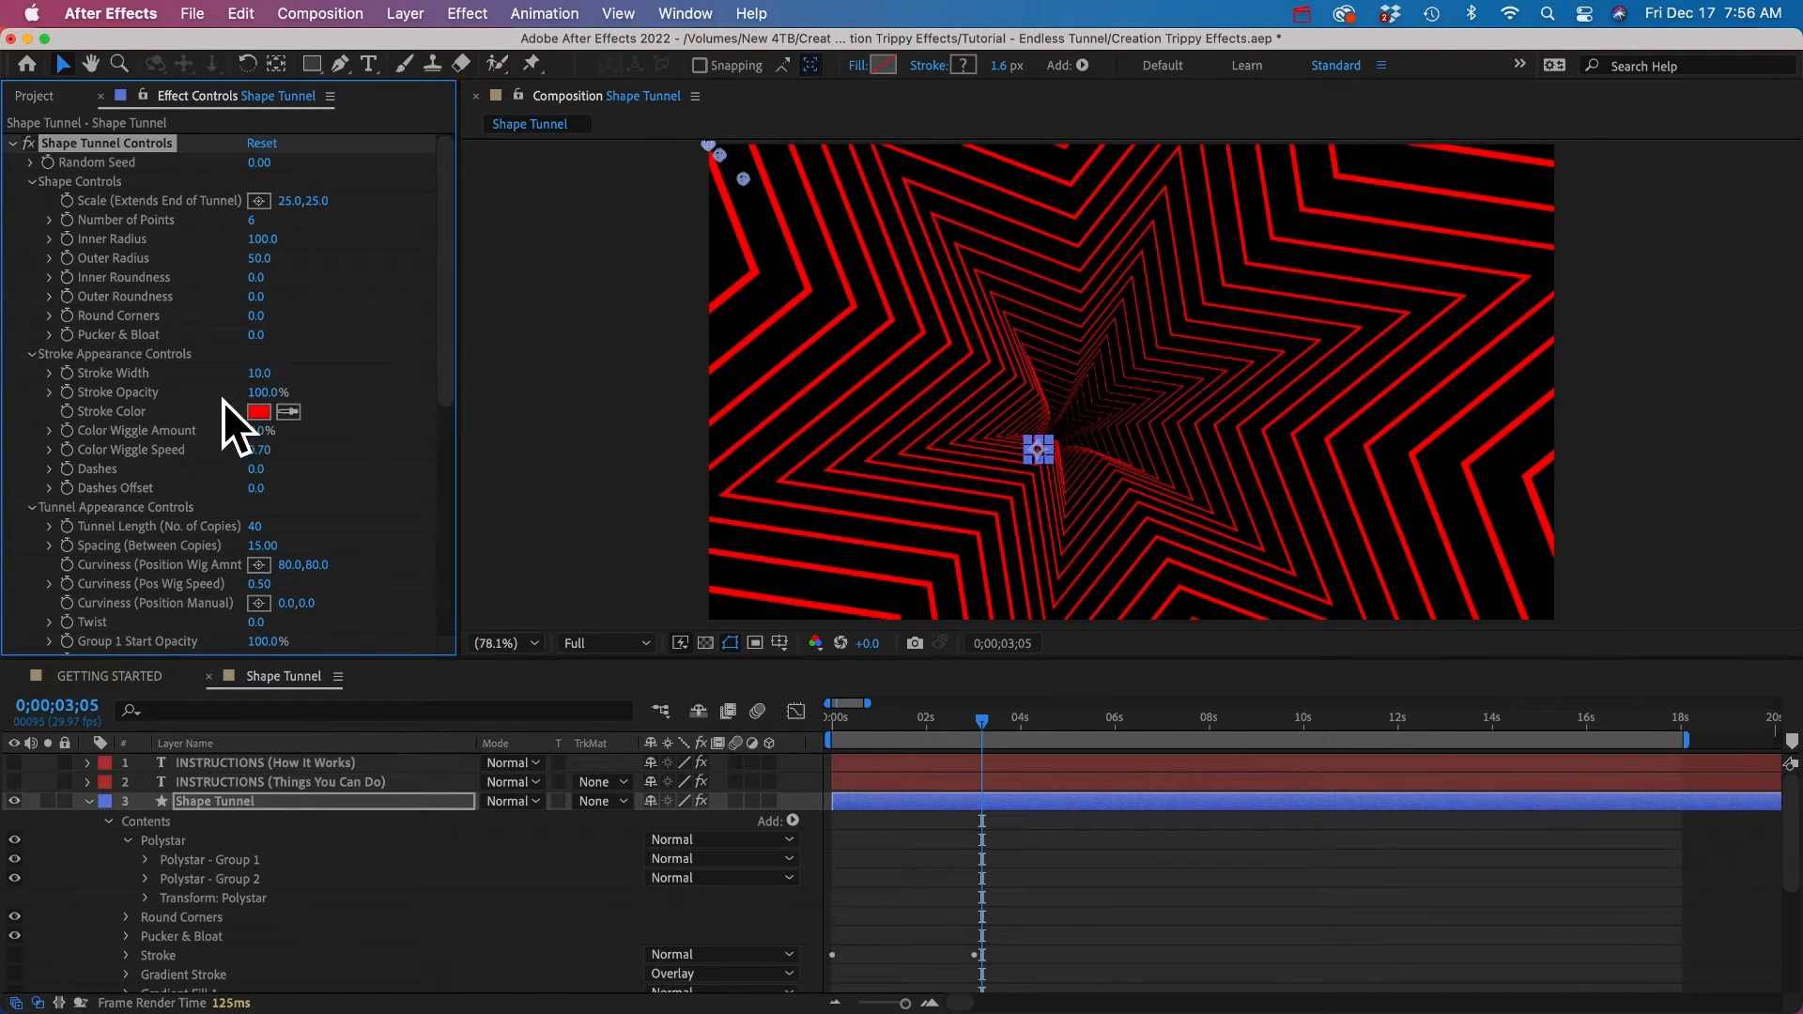
{"action": "key", "text": "super+z"}
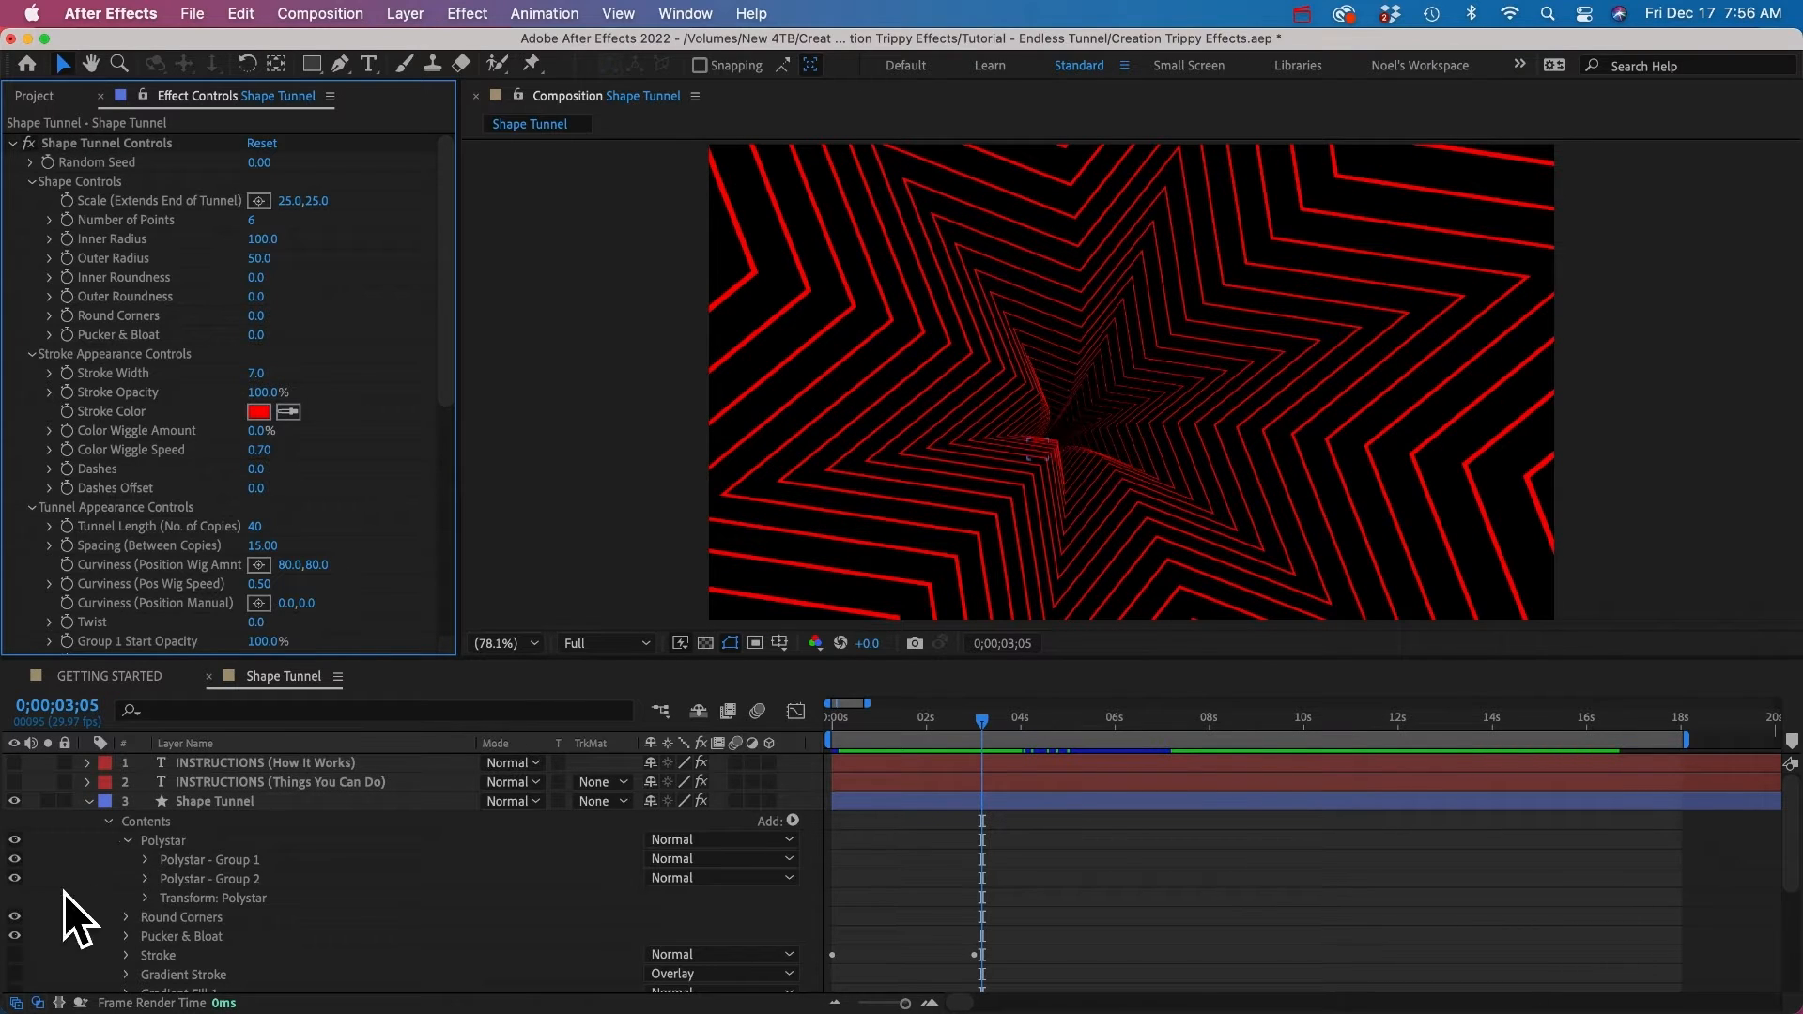
Step: Hide Polystar - Group 2, select Polystar - Group 1 and move the current time to 0;00;05;00
{"action": "left_click", "coordinate": [15, 878]}
{"action": "left_click", "coordinate": [186, 858]}
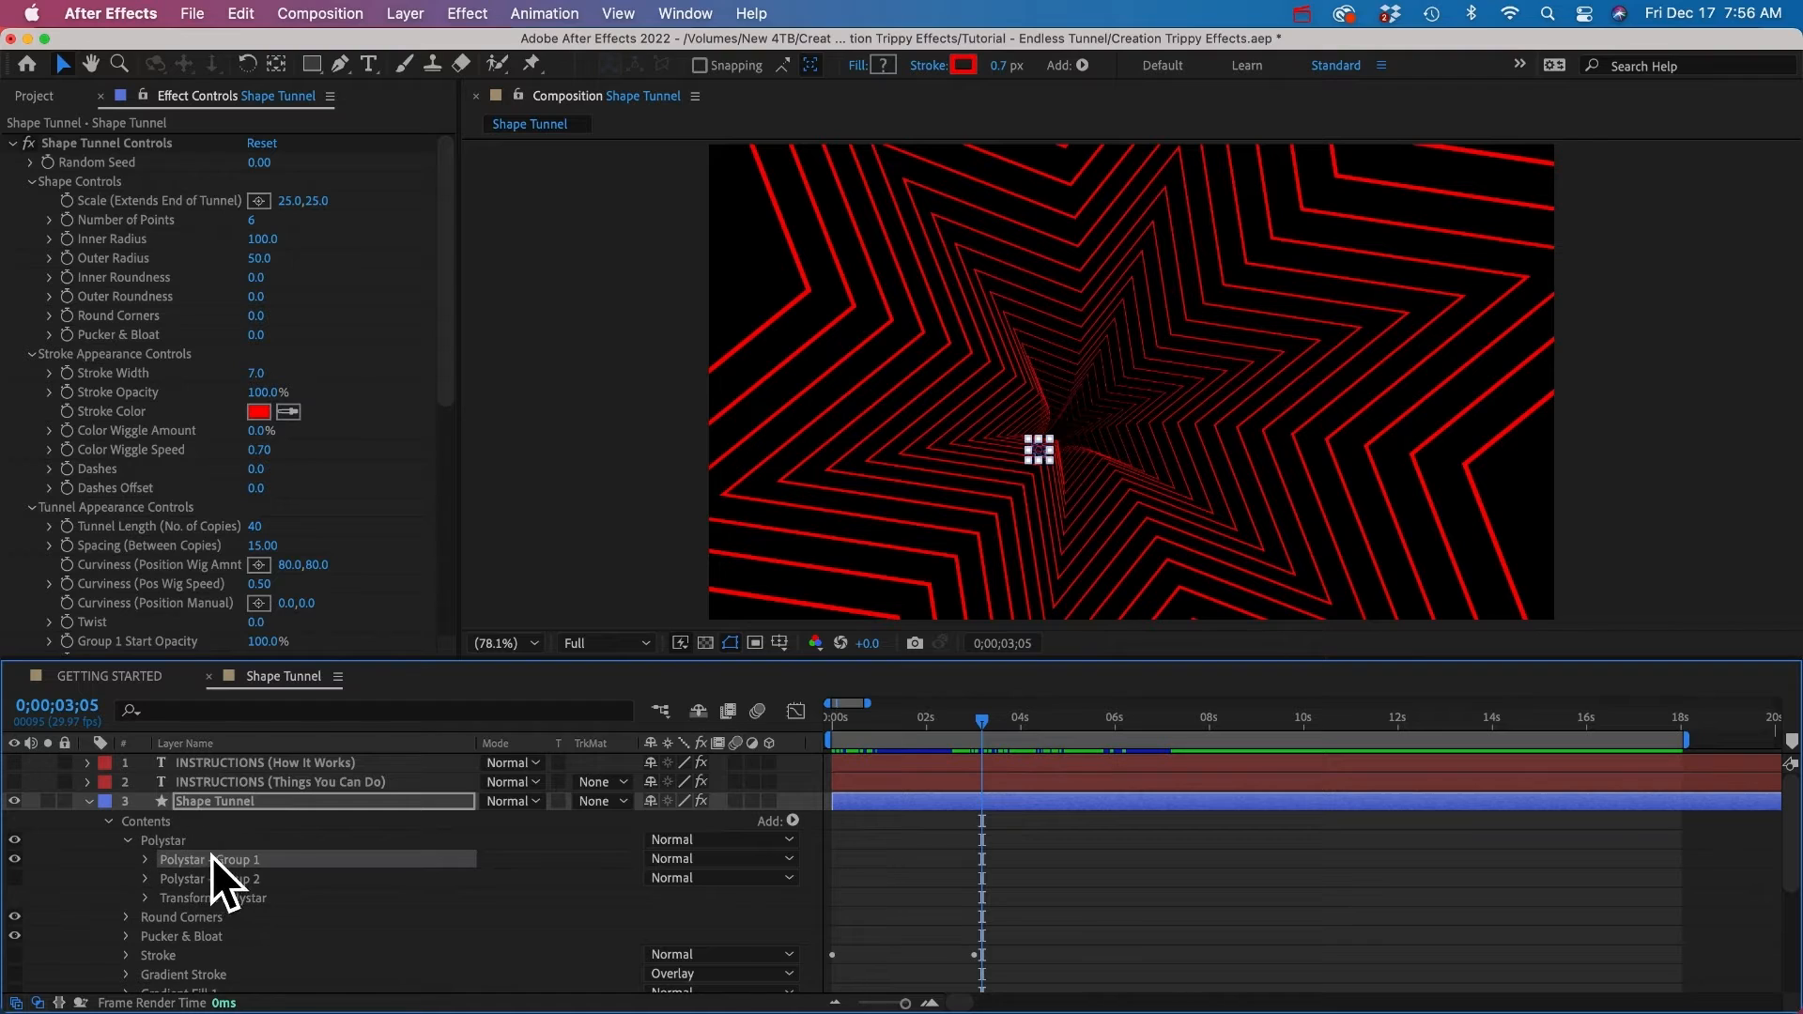
{"action": "left_click_drag", "start_coordinate": [978, 713], "coordinate": [1067, 721]}
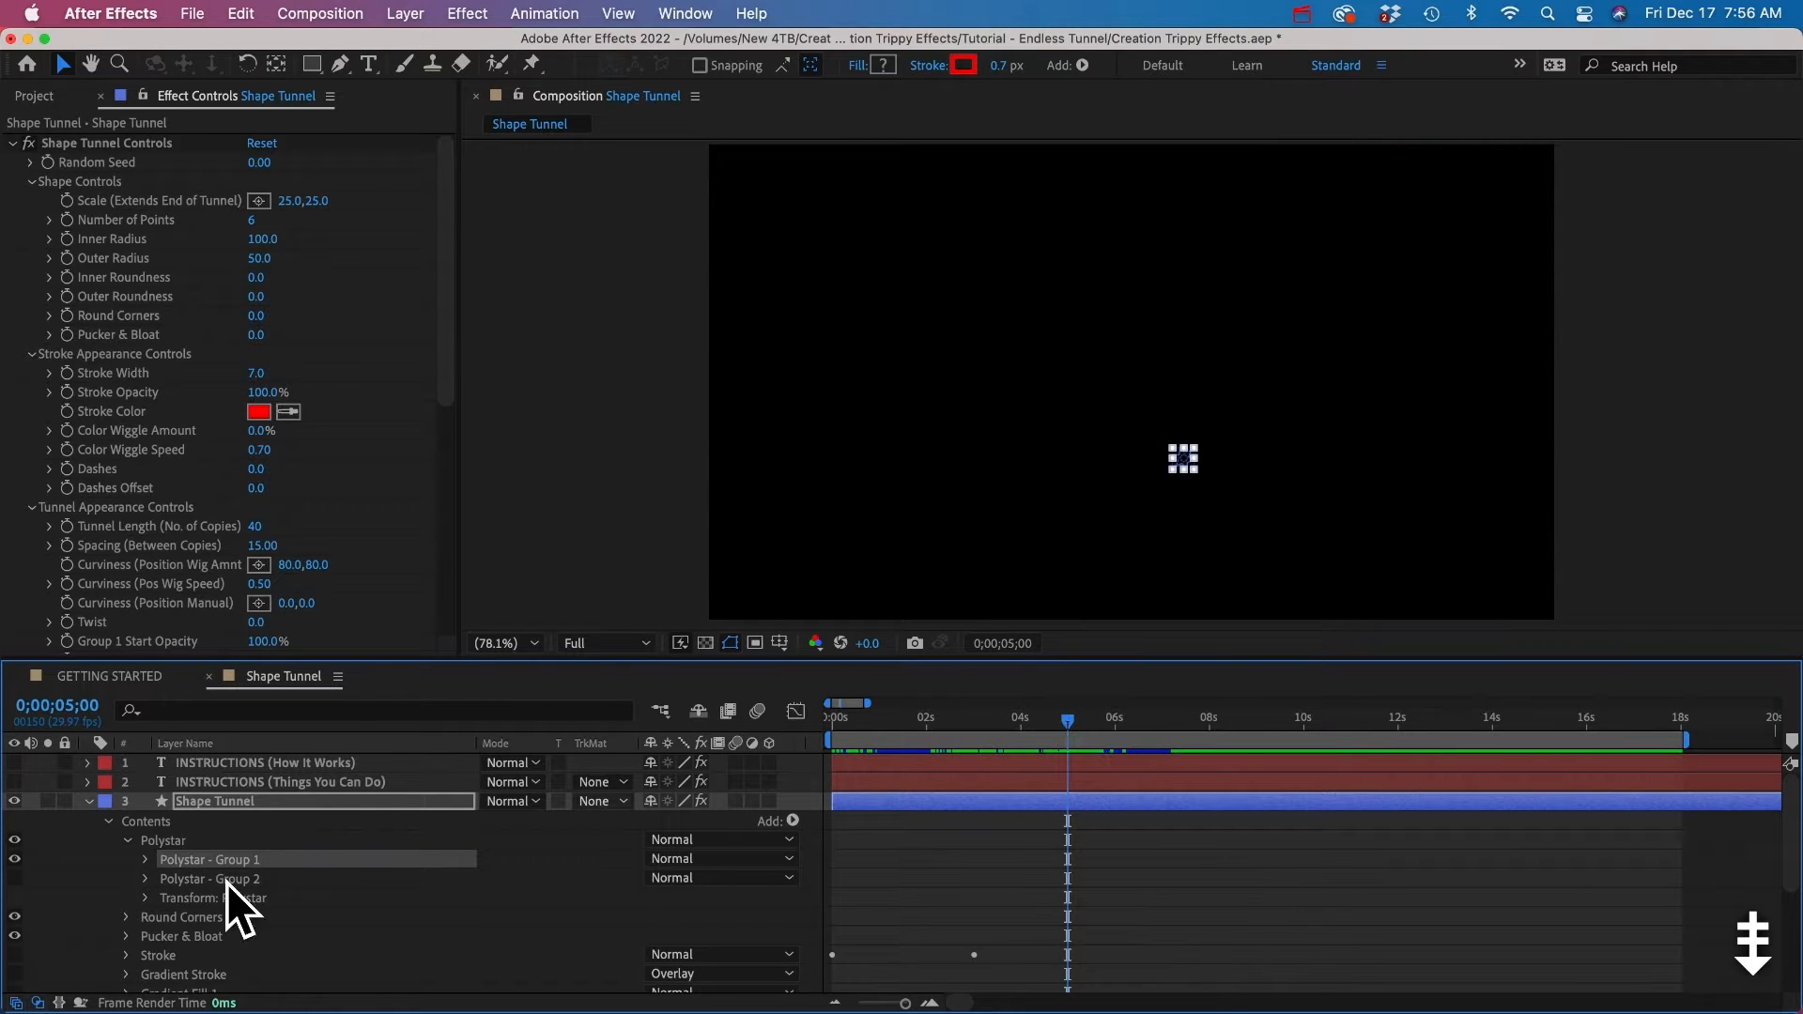
Step: Reveal the Color and Stroke Width expressions of Stroke 1 inside Polystar - Group 1 and disable both
{"action": "left_click", "coordinate": [146, 859]}
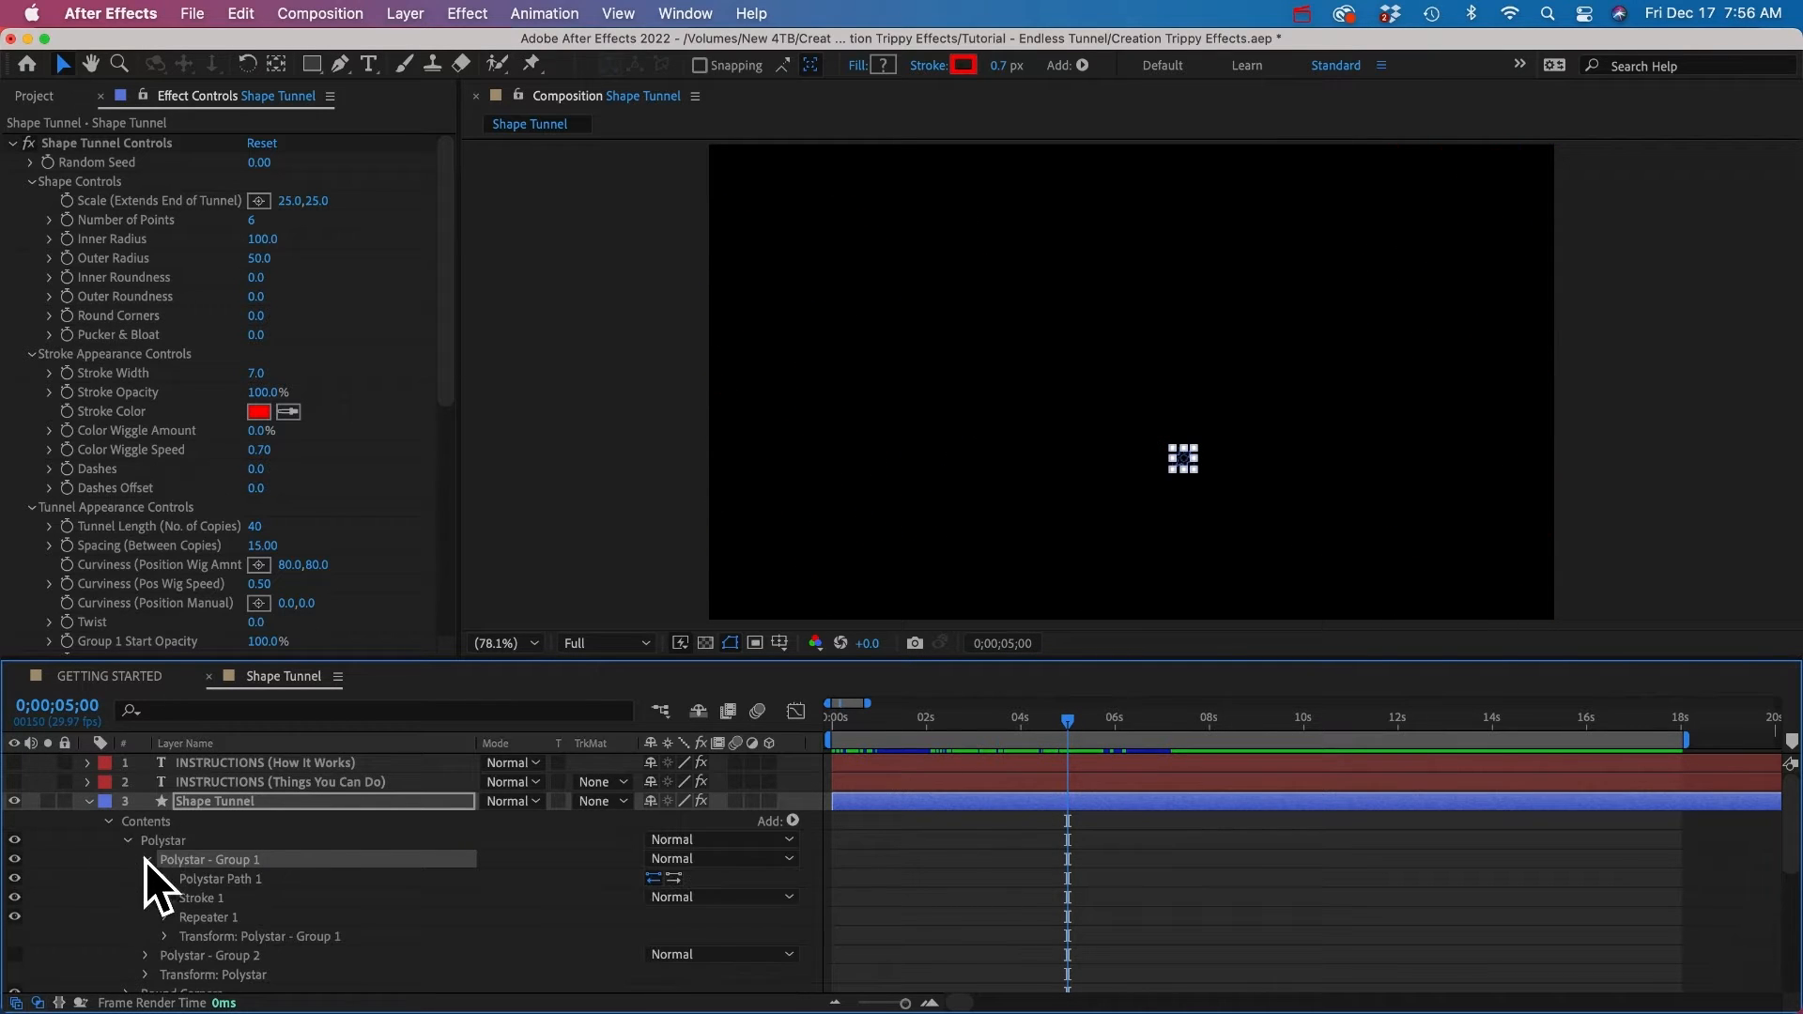
{"action": "scroll", "coordinate": [143, 886], "scroll_direction": "down", "scroll_amount": 2}
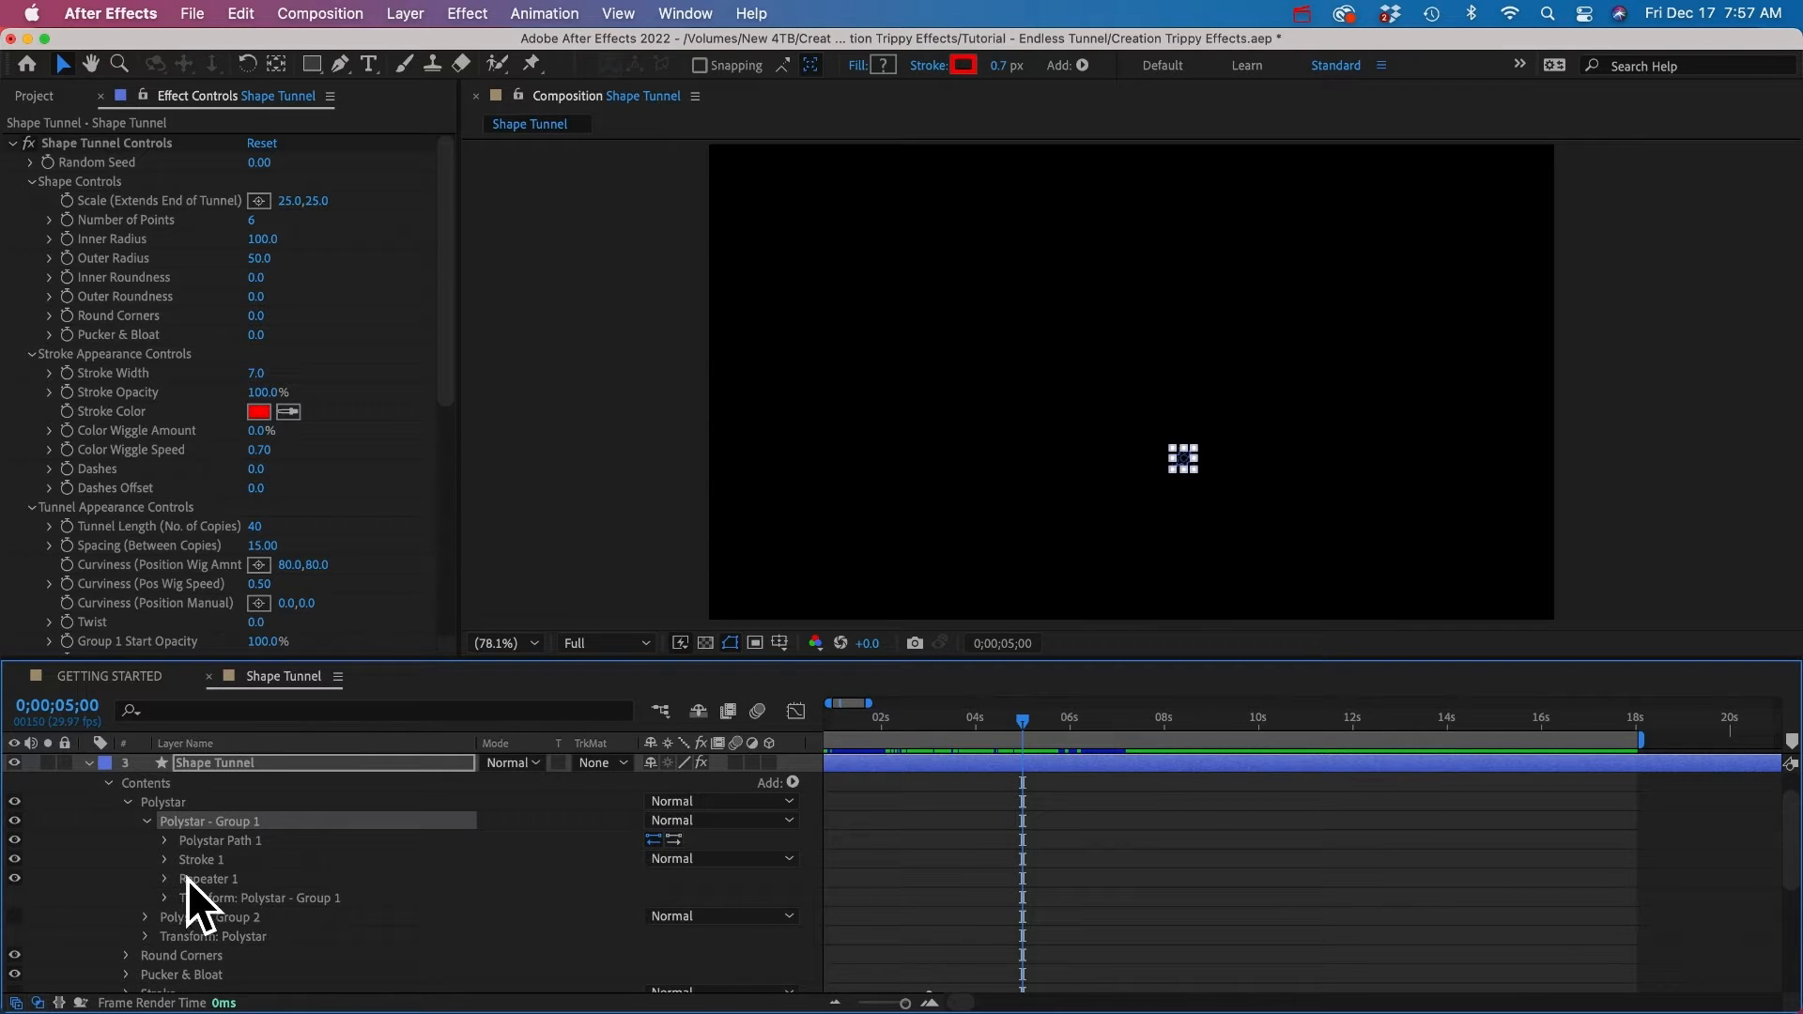
{"action": "left_click", "coordinate": [165, 859]}
{"action": "scroll", "coordinate": [166, 859], "scroll_direction": "down", "scroll_amount": 3}
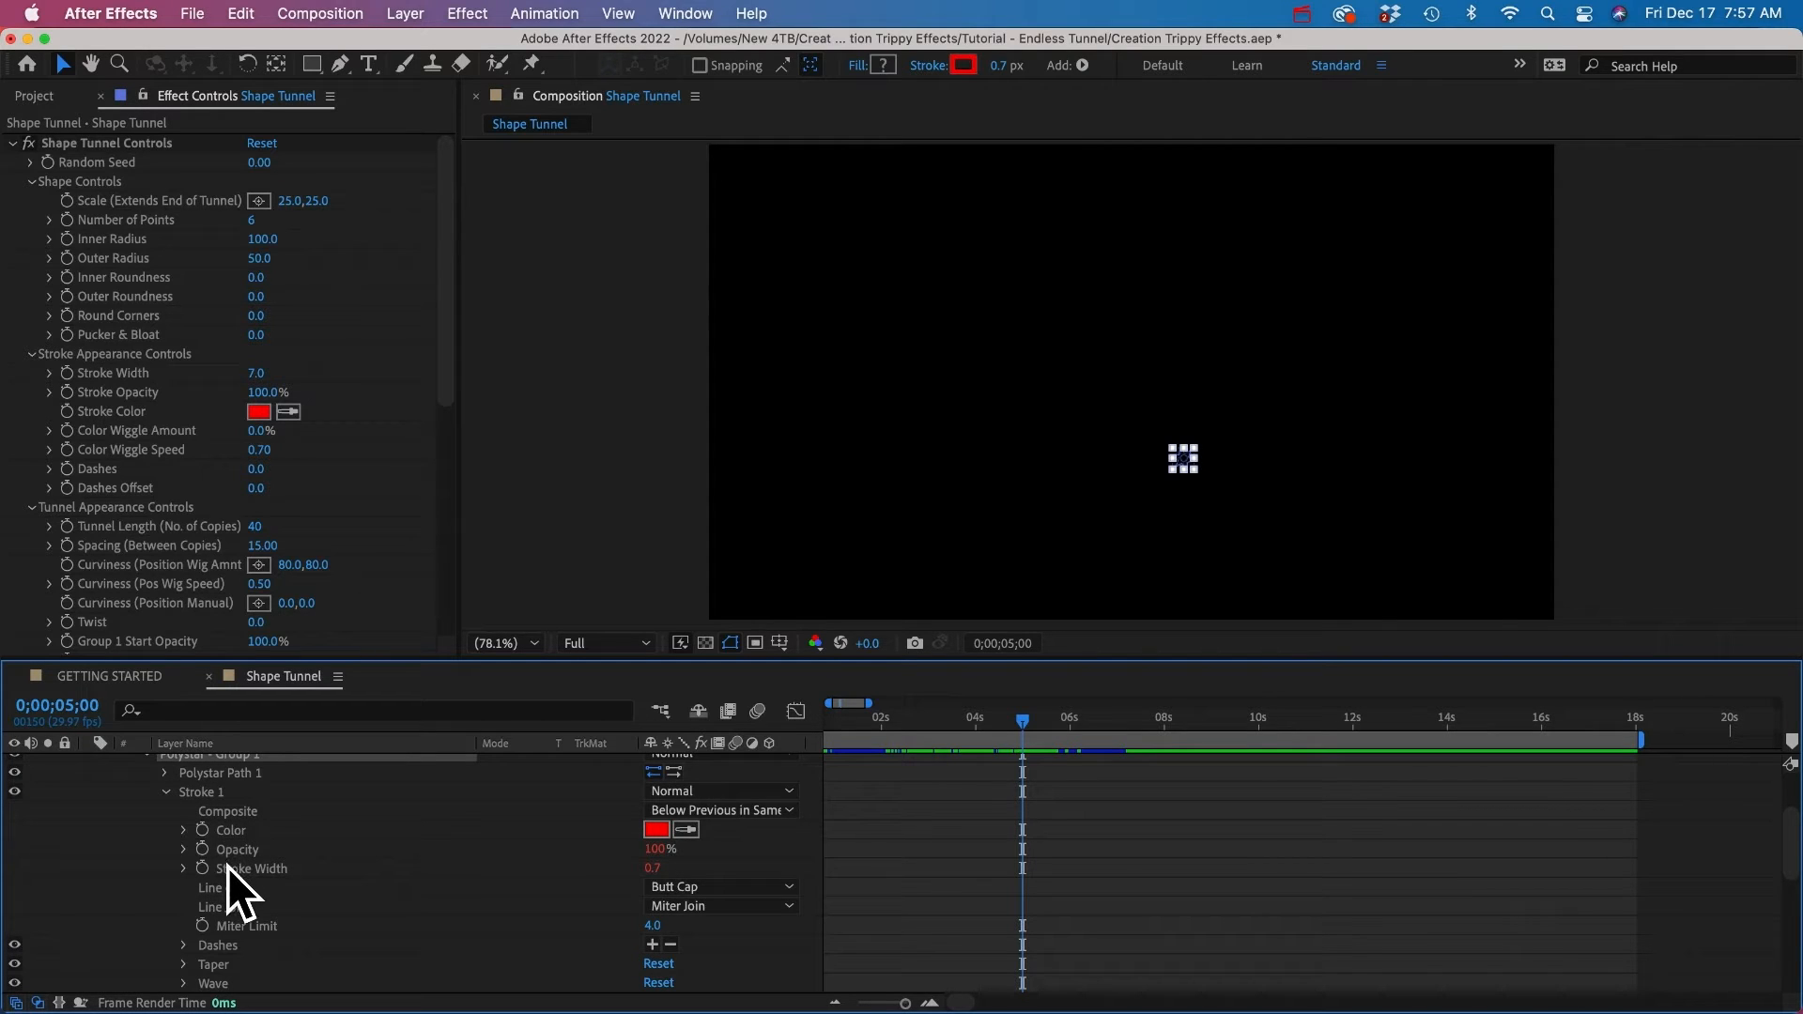
{"action": "left_click", "coordinate": [184, 830]}
{"action": "left_click", "coordinate": [184, 907]}
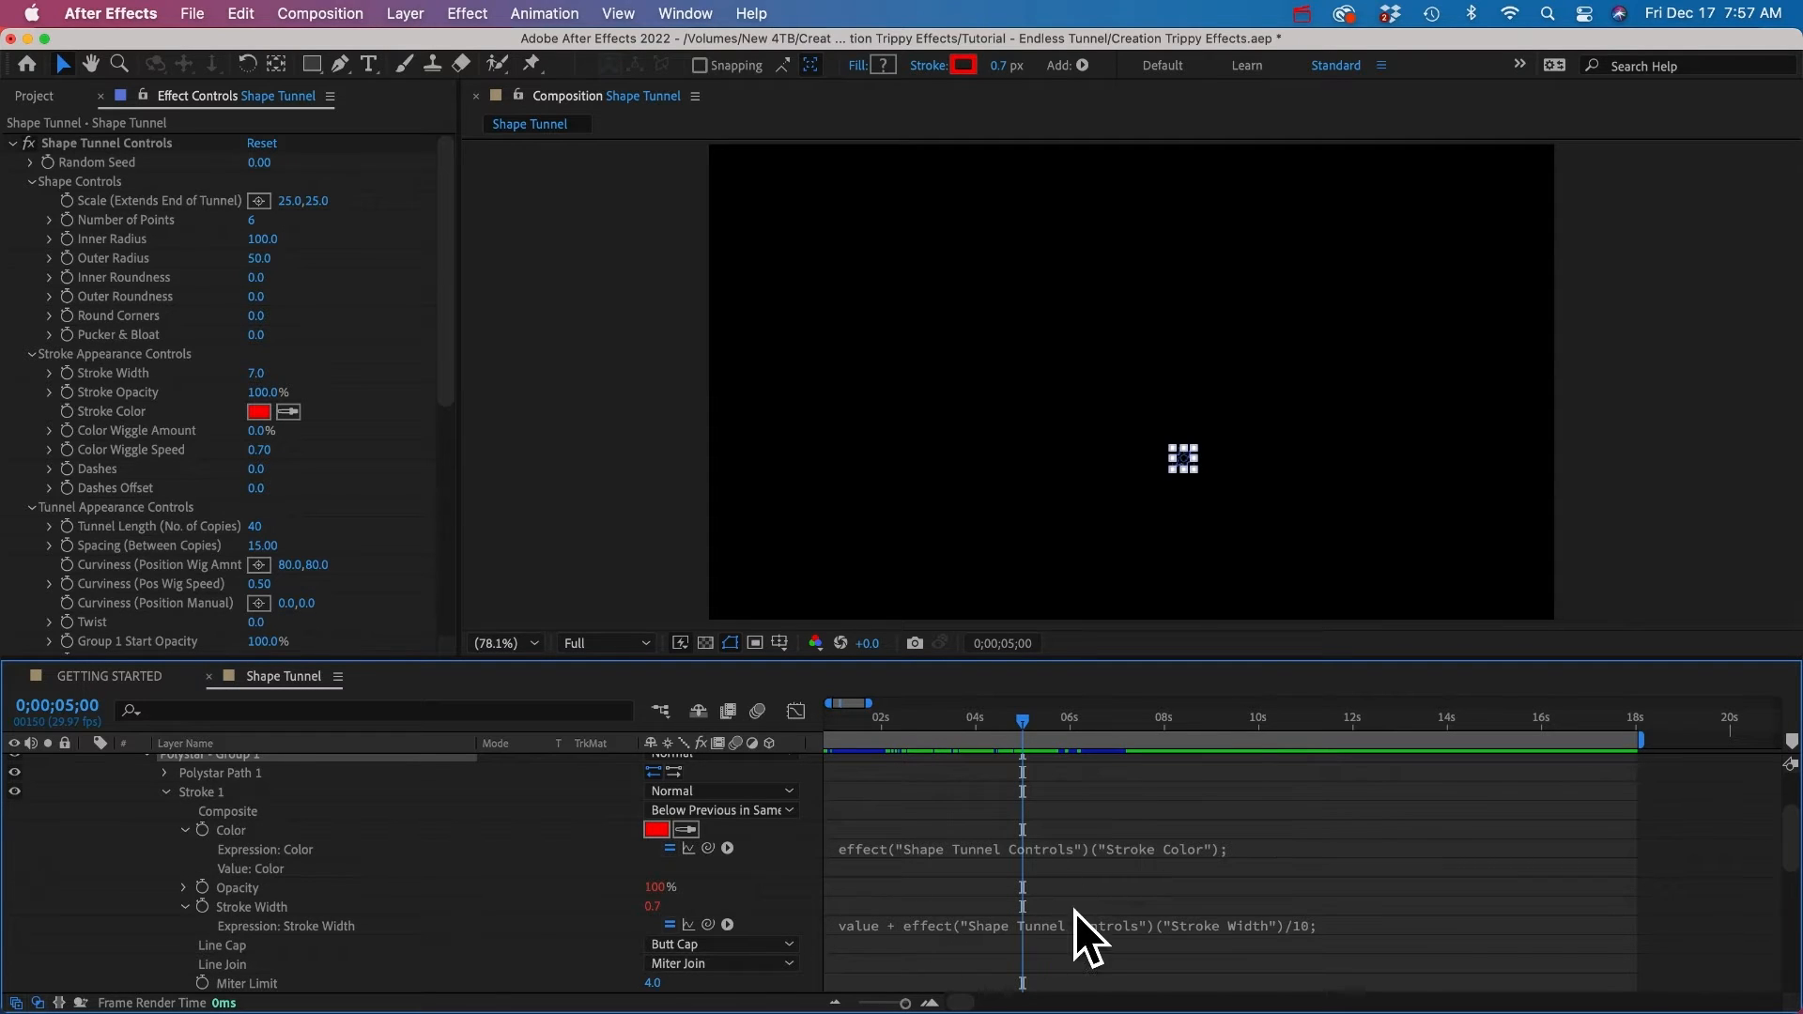
{"action": "left_click", "coordinate": [670, 925]}
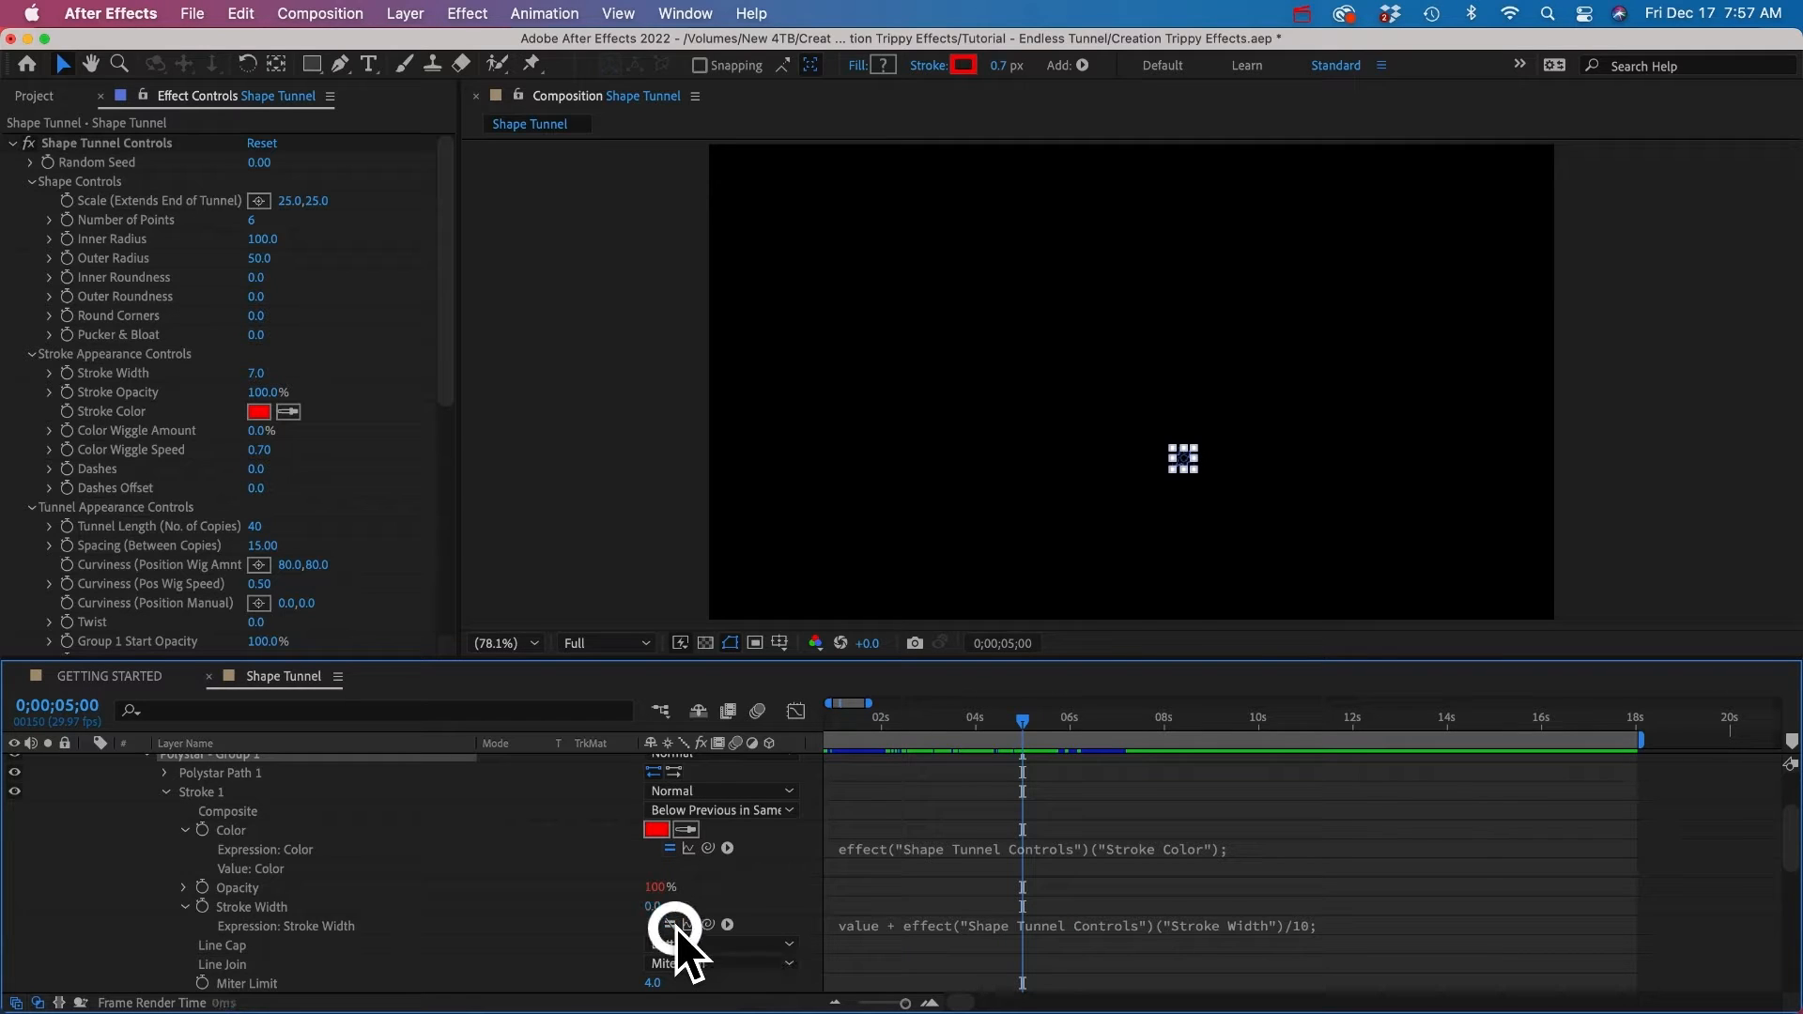
{"action": "left_click", "coordinate": [669, 847]}
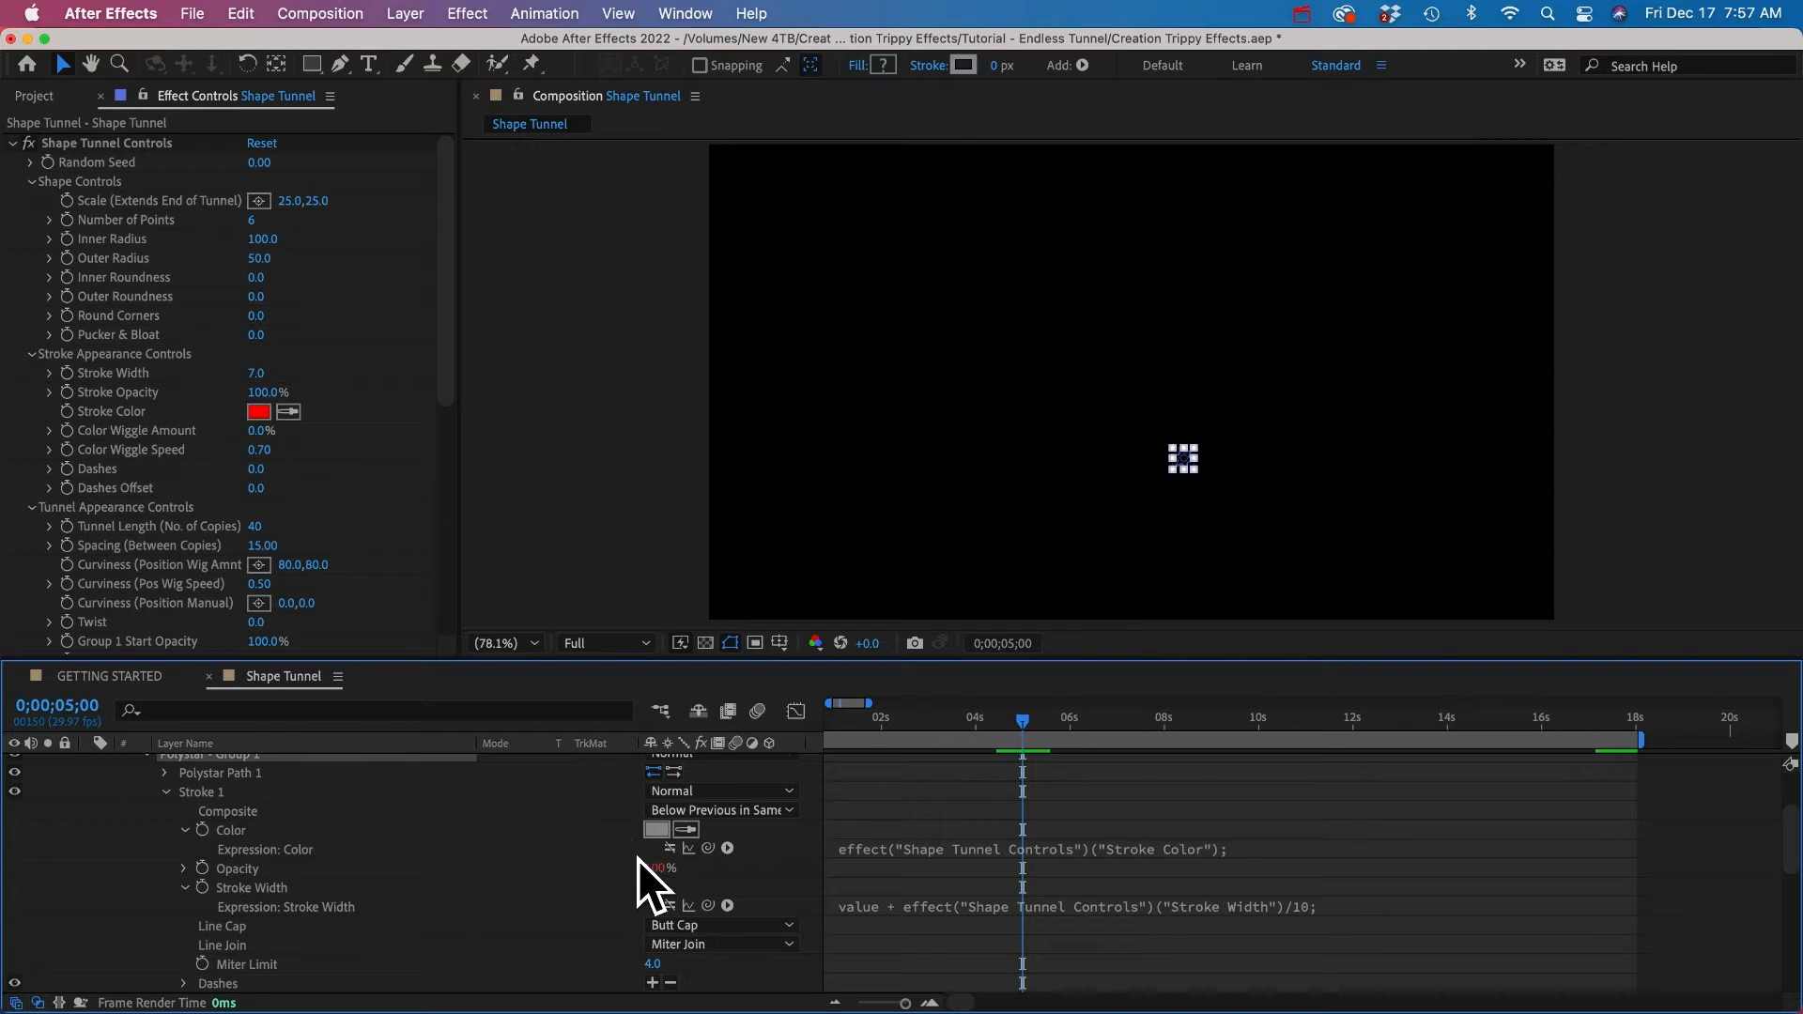
Step: Set the Color of Stroke 1 in Polystar - Group 1 to red and its Stroke Width to 0.7
{"action": "left_click", "coordinate": [661, 832]}
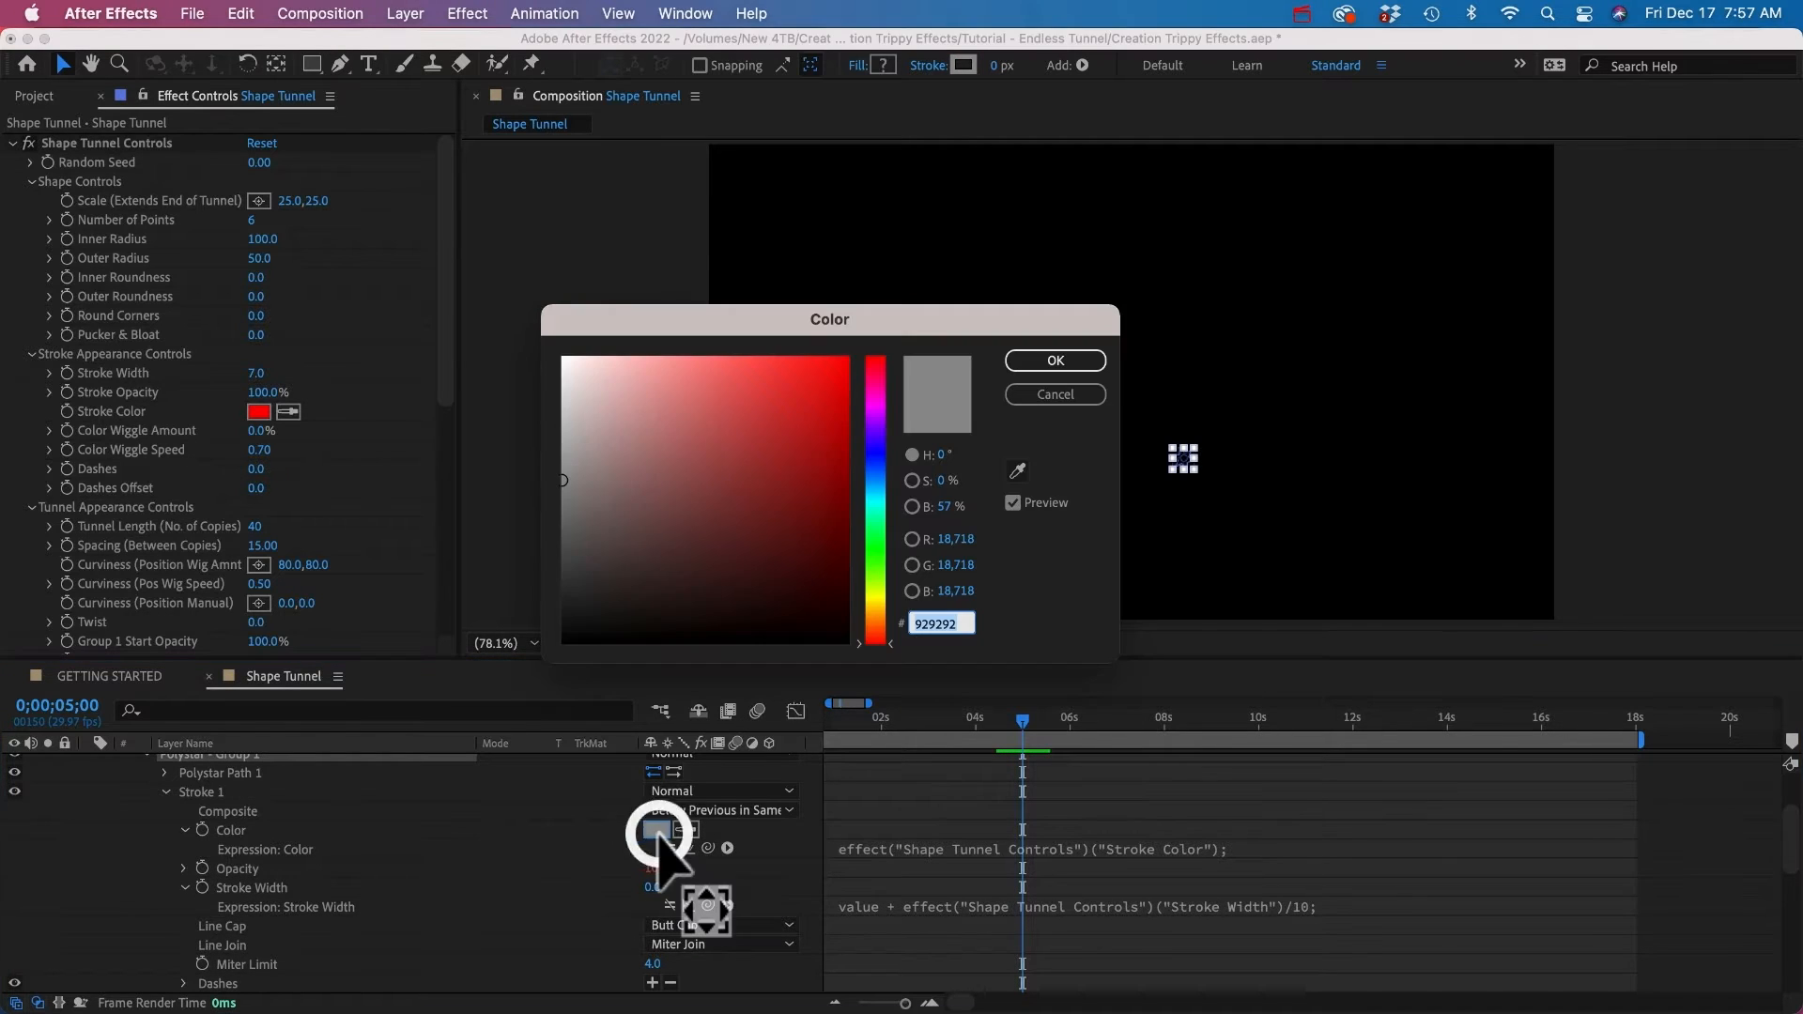
{"action": "left_click_drag", "start_coordinate": [805, 463], "coordinate": [893, 287]}
{"action": "left_click", "coordinate": [1053, 357]}
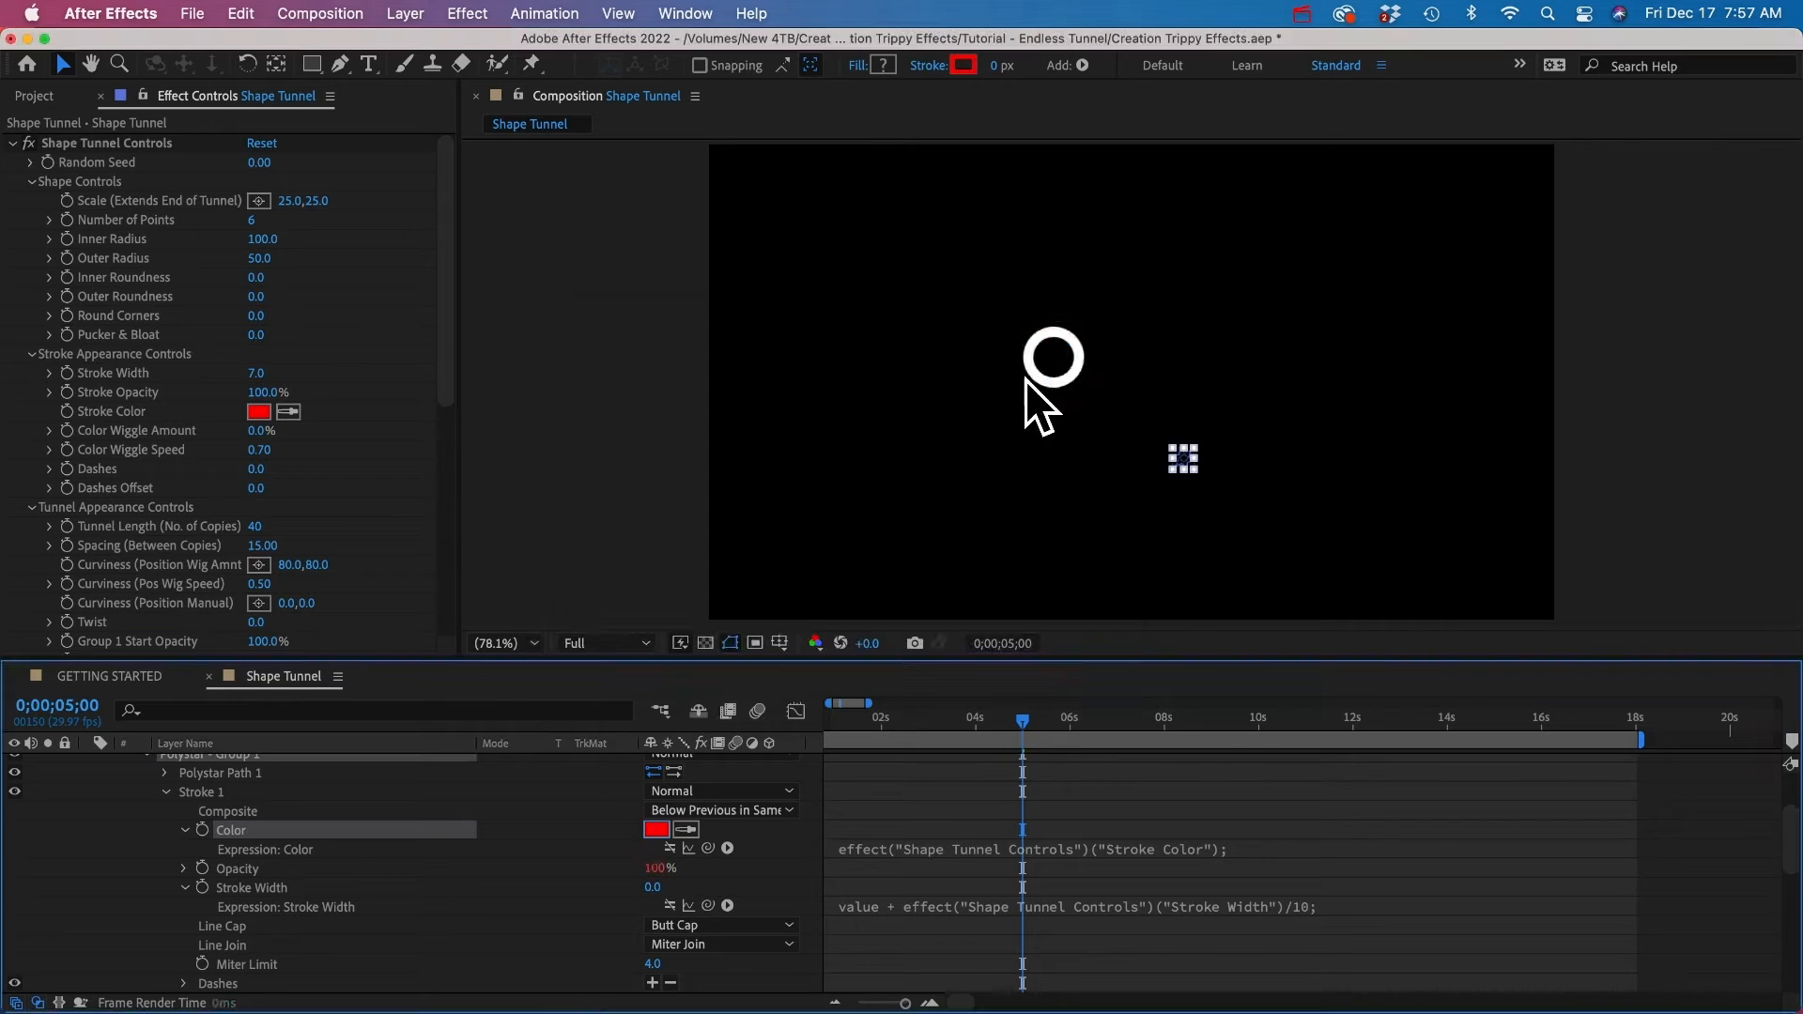
{"action": "left_click", "coordinate": [652, 887]}
{"action": "type", "text": "0.7"}
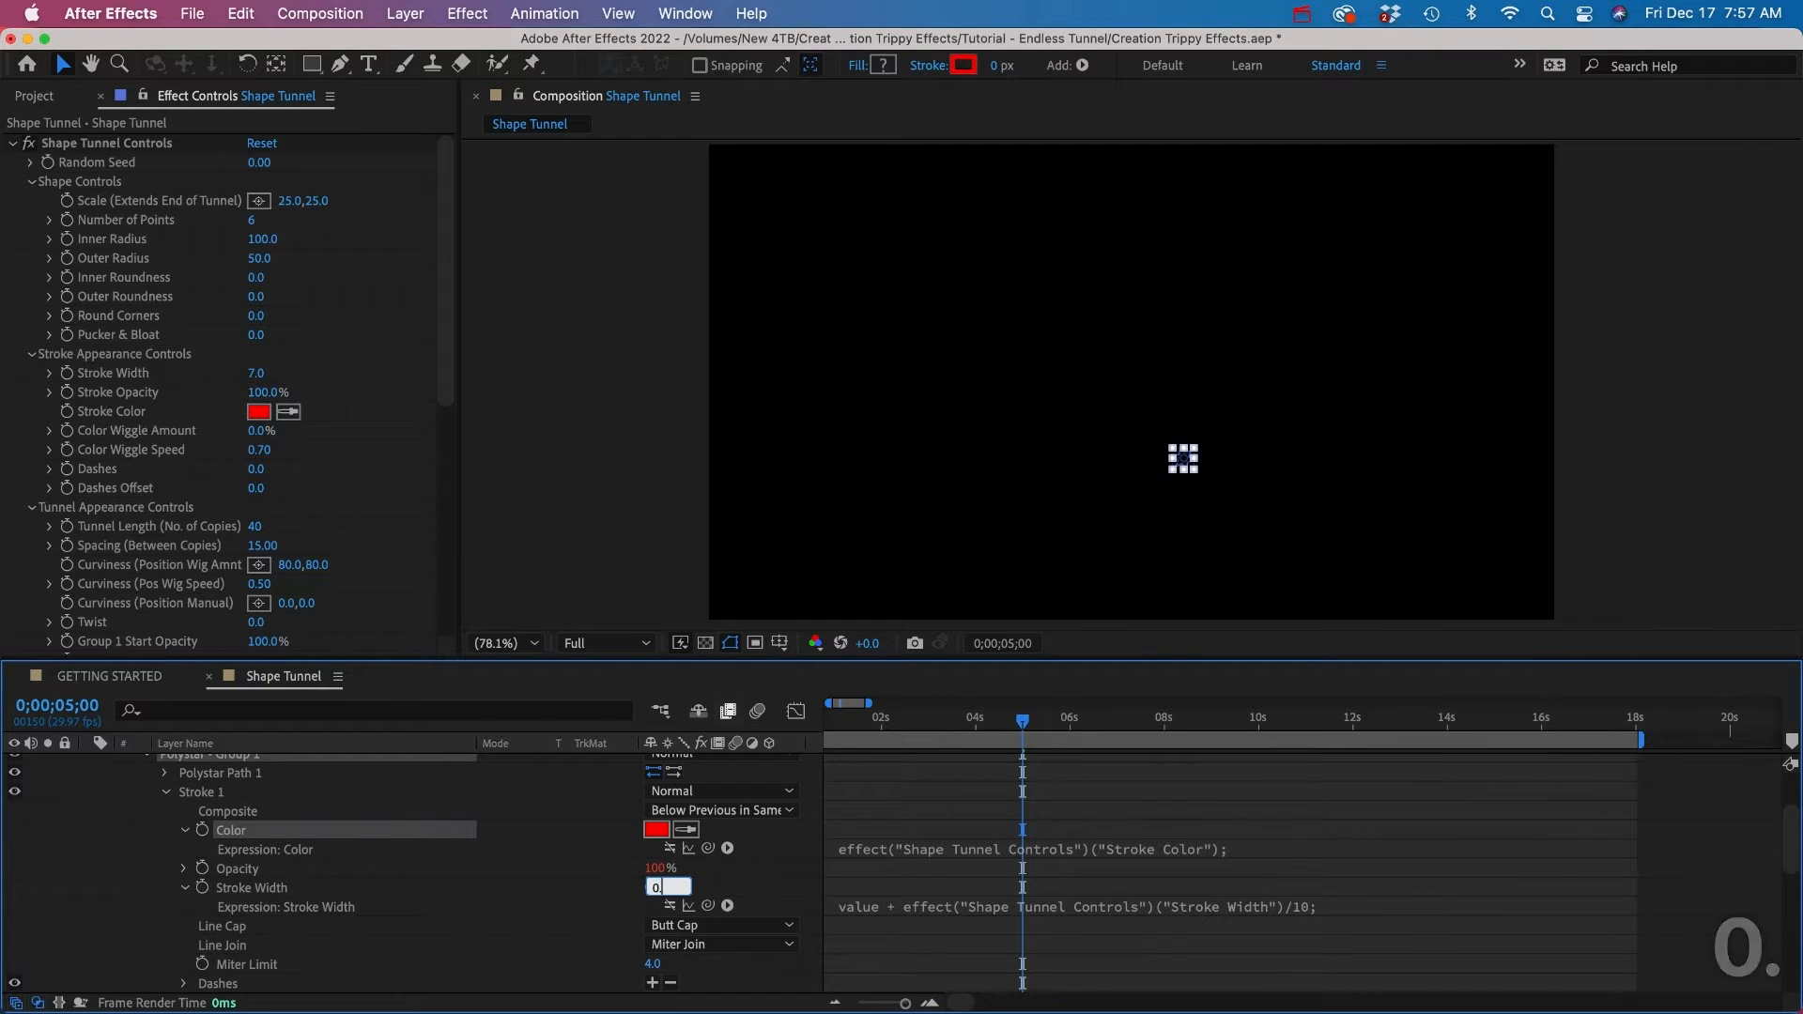
{"action": "key", "text": "Return"}
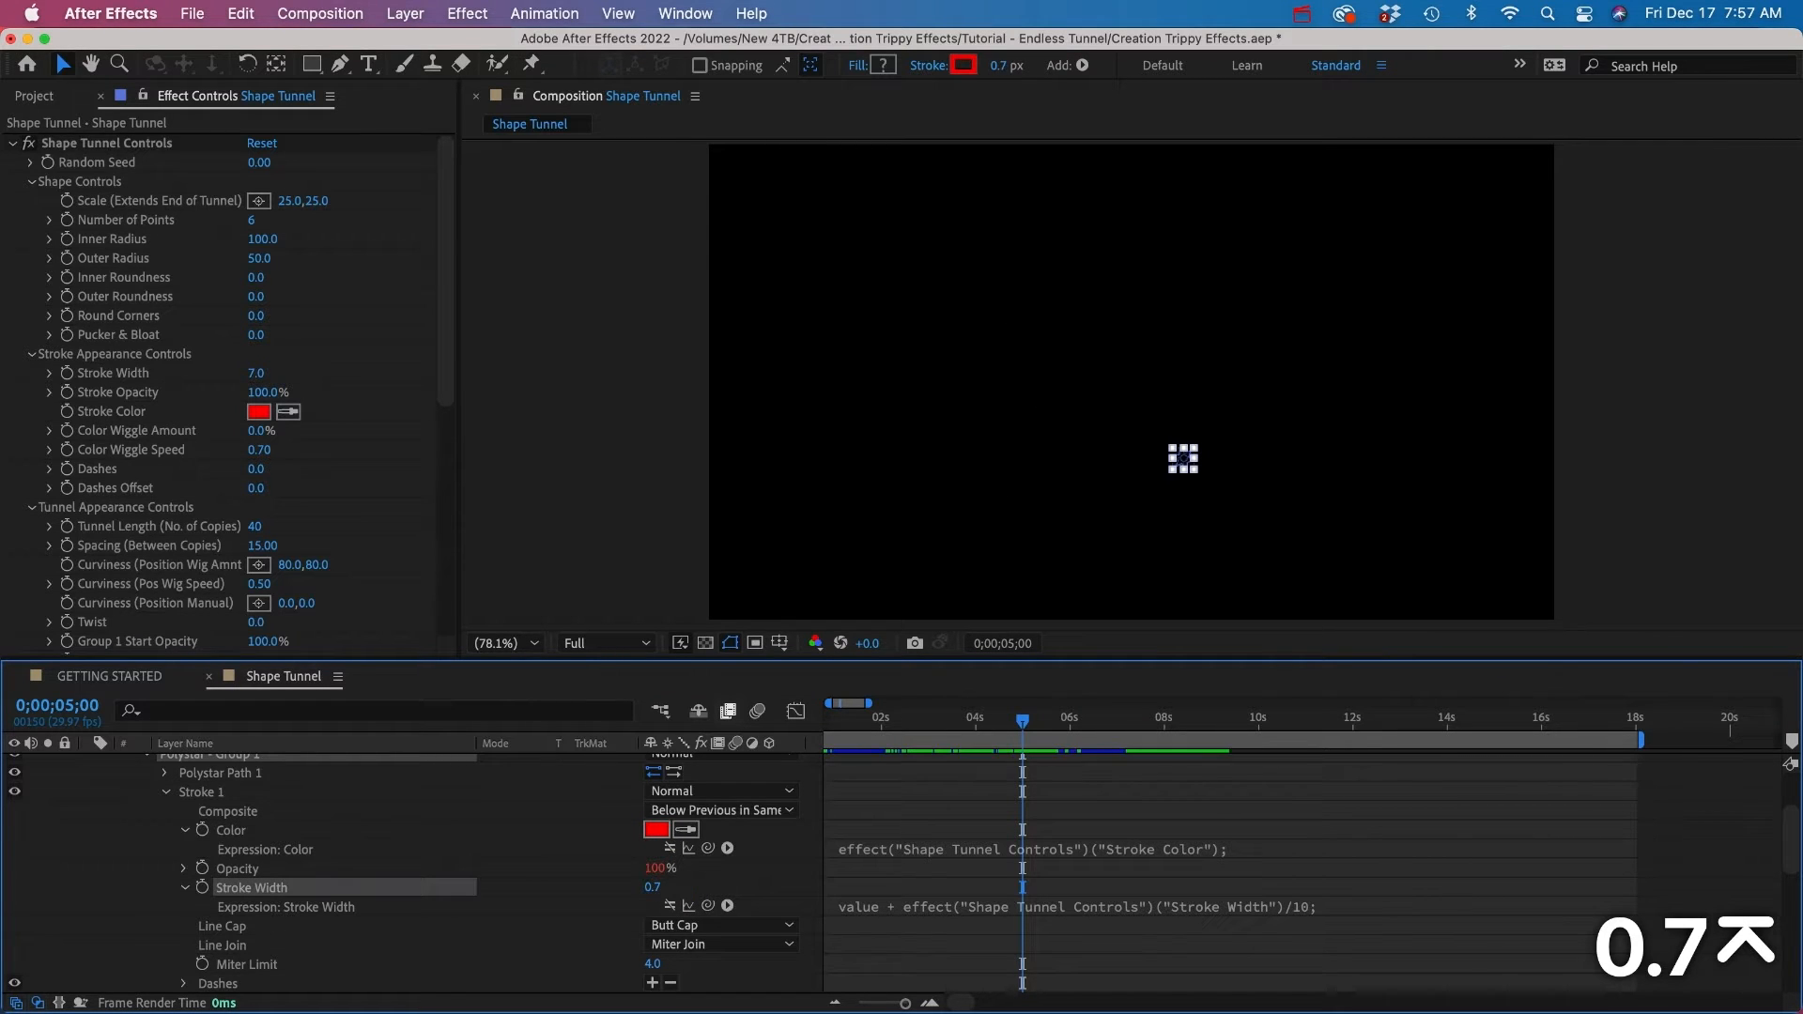
Step: Keyframe Stroke 1's Color and Stroke Width at 0;00;05;00, and set them to blue and 2.5 at 0;00;05;01
{"action": "left_click", "coordinate": [201, 887]}
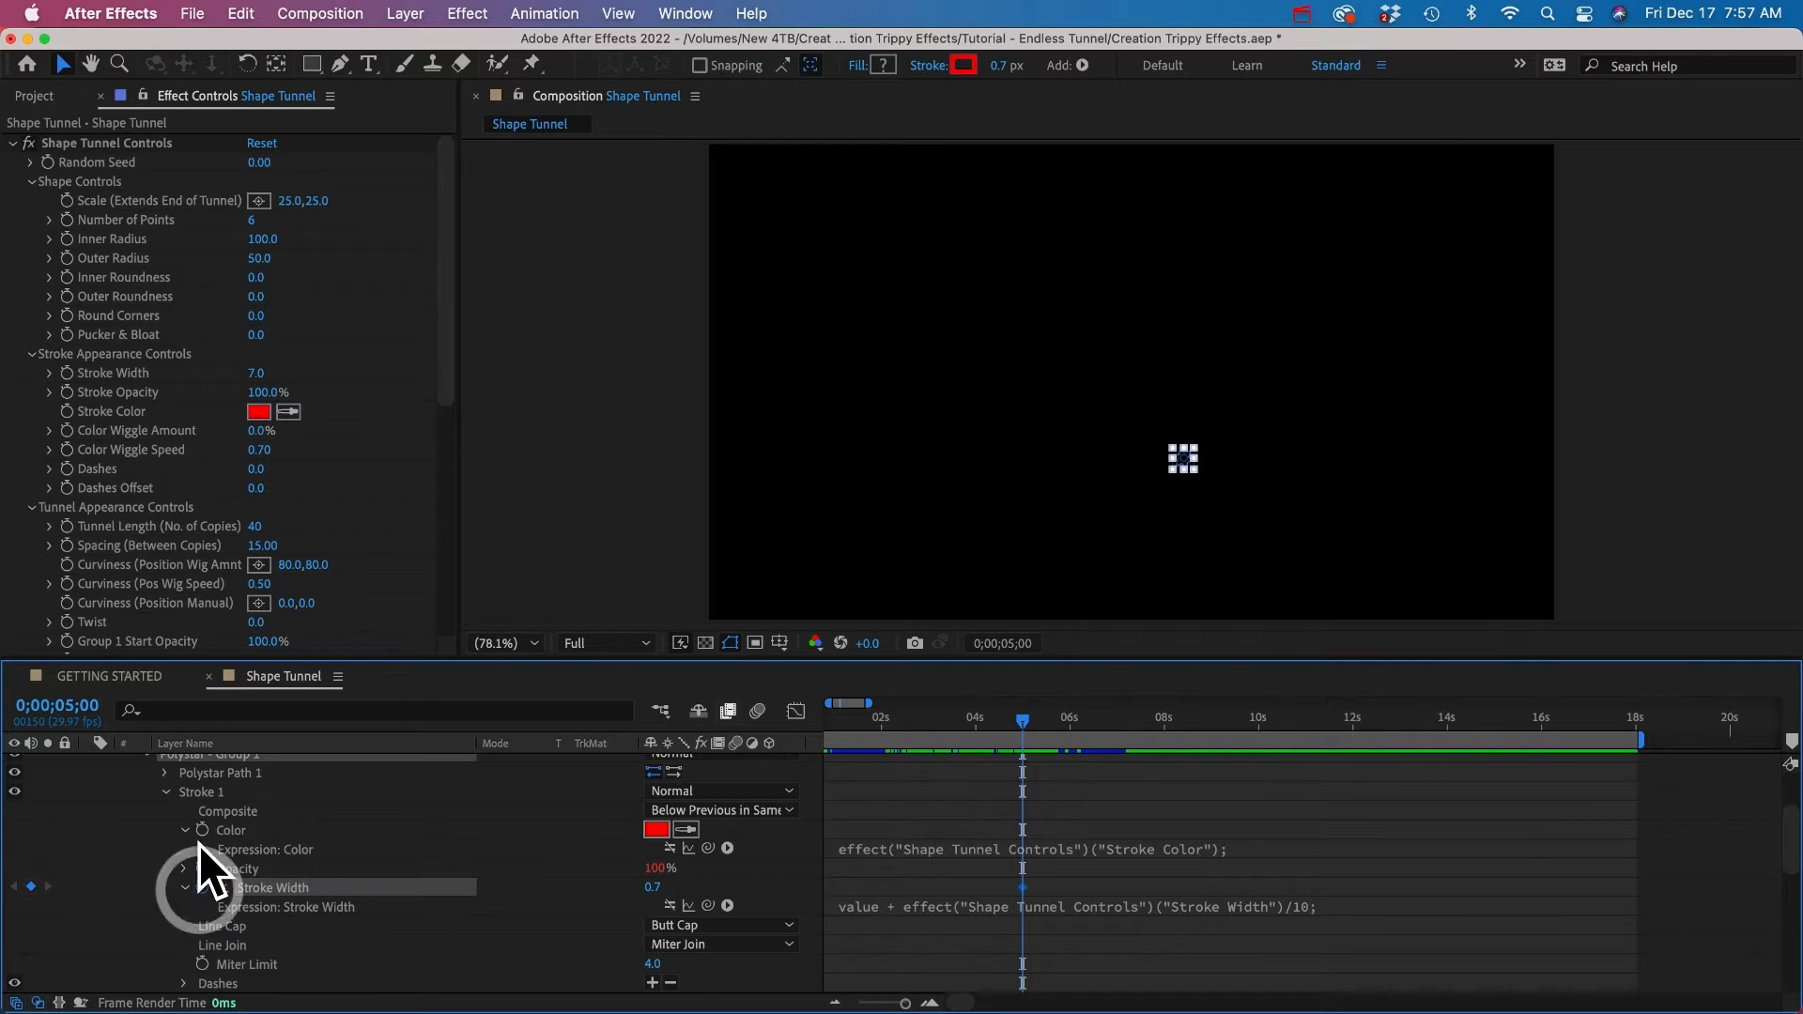
{"action": "left_click", "coordinate": [202, 830]}
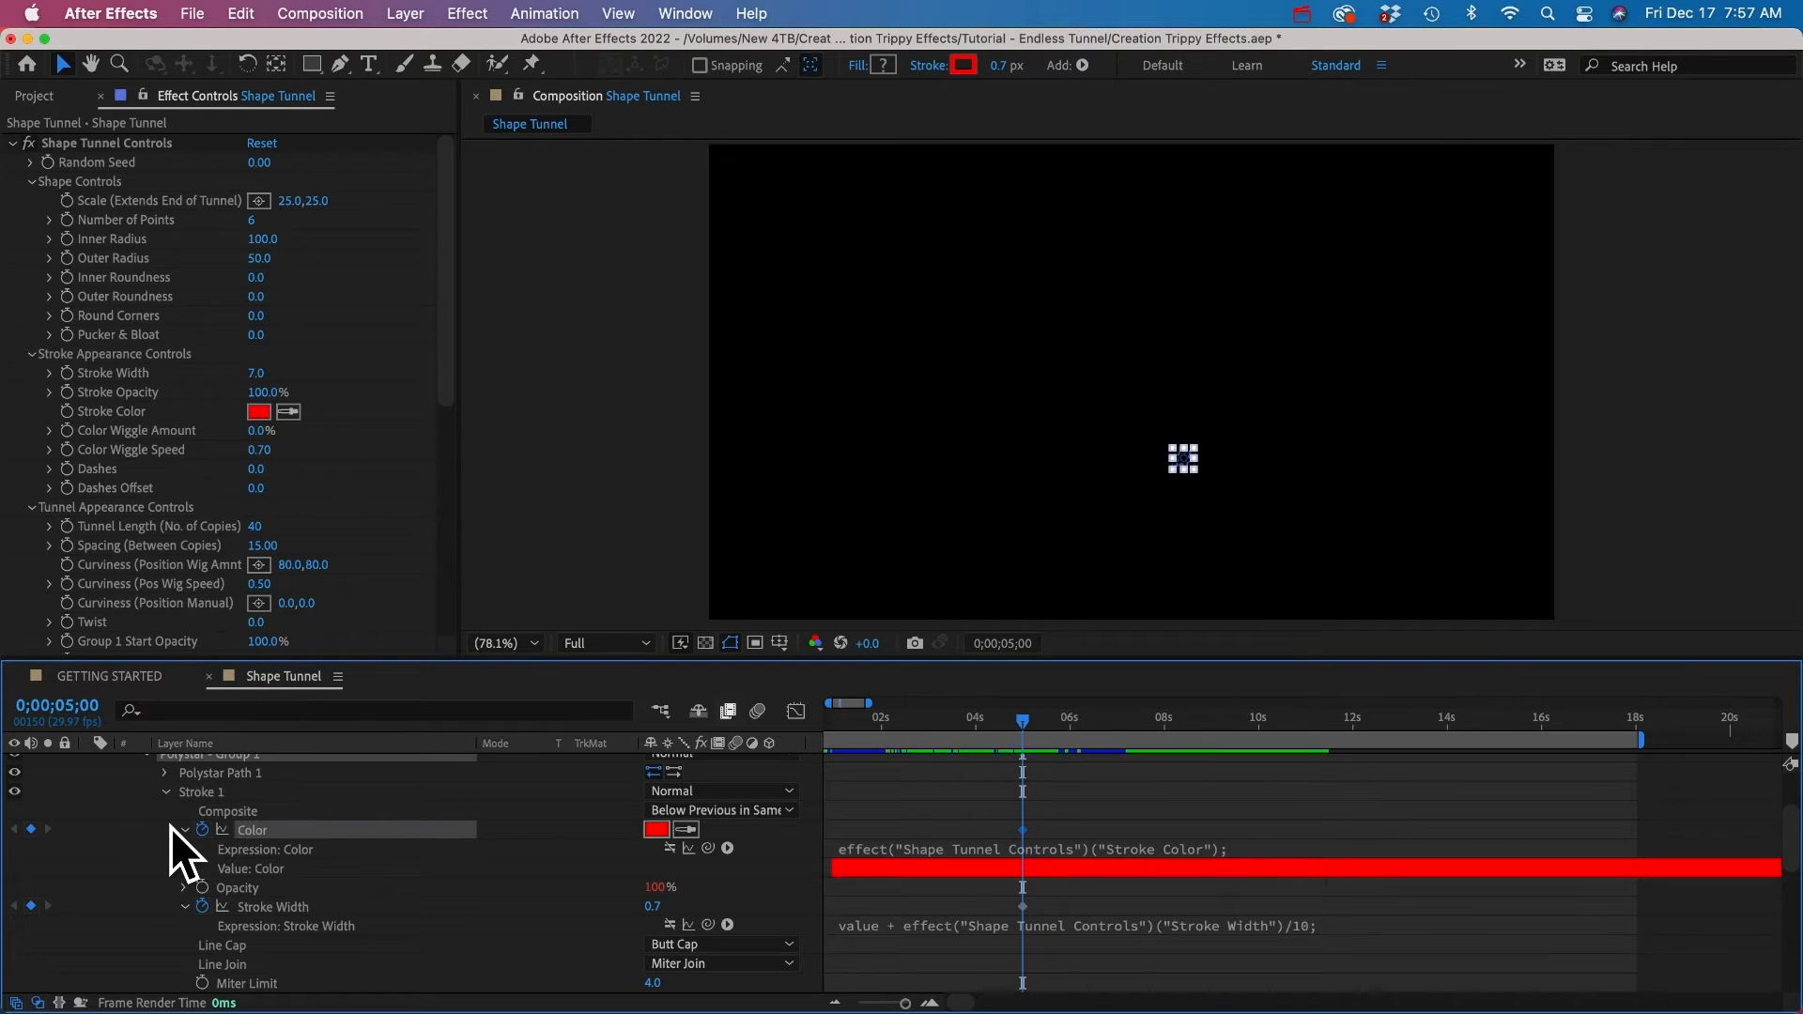
{"action": "key", "text": "Page_Down"}
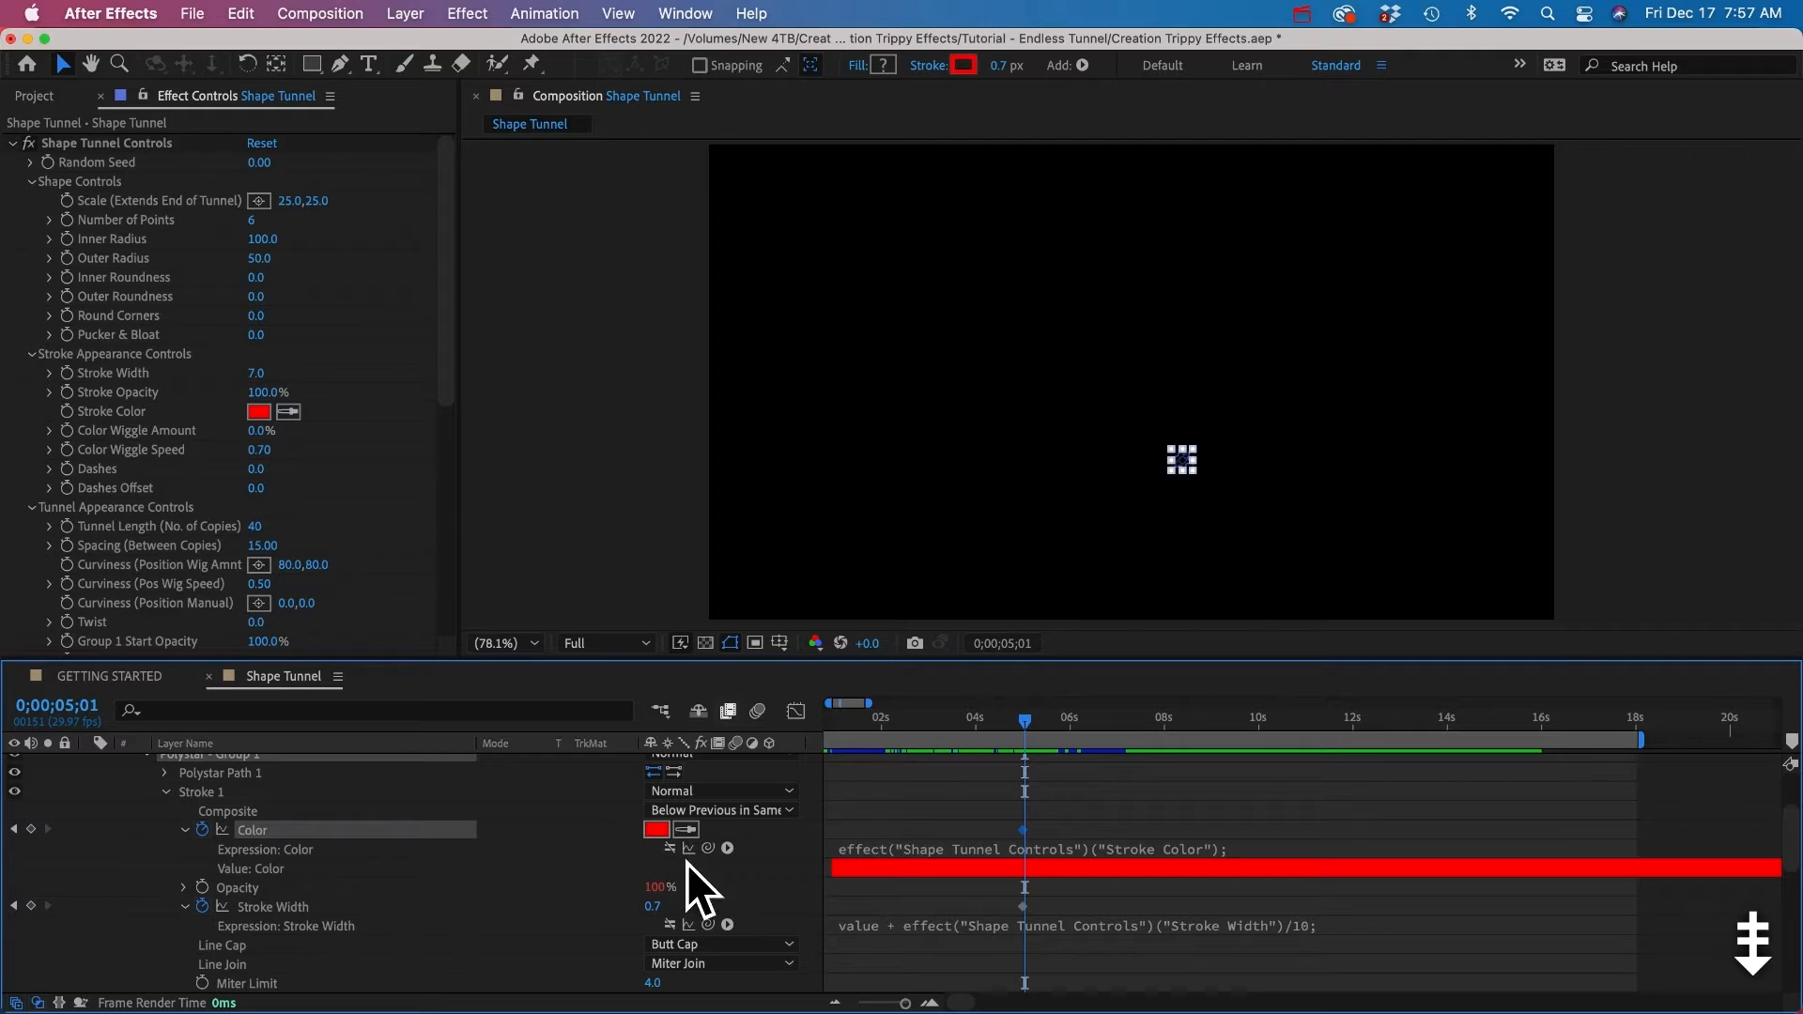
{"action": "left_click", "coordinate": [657, 829]}
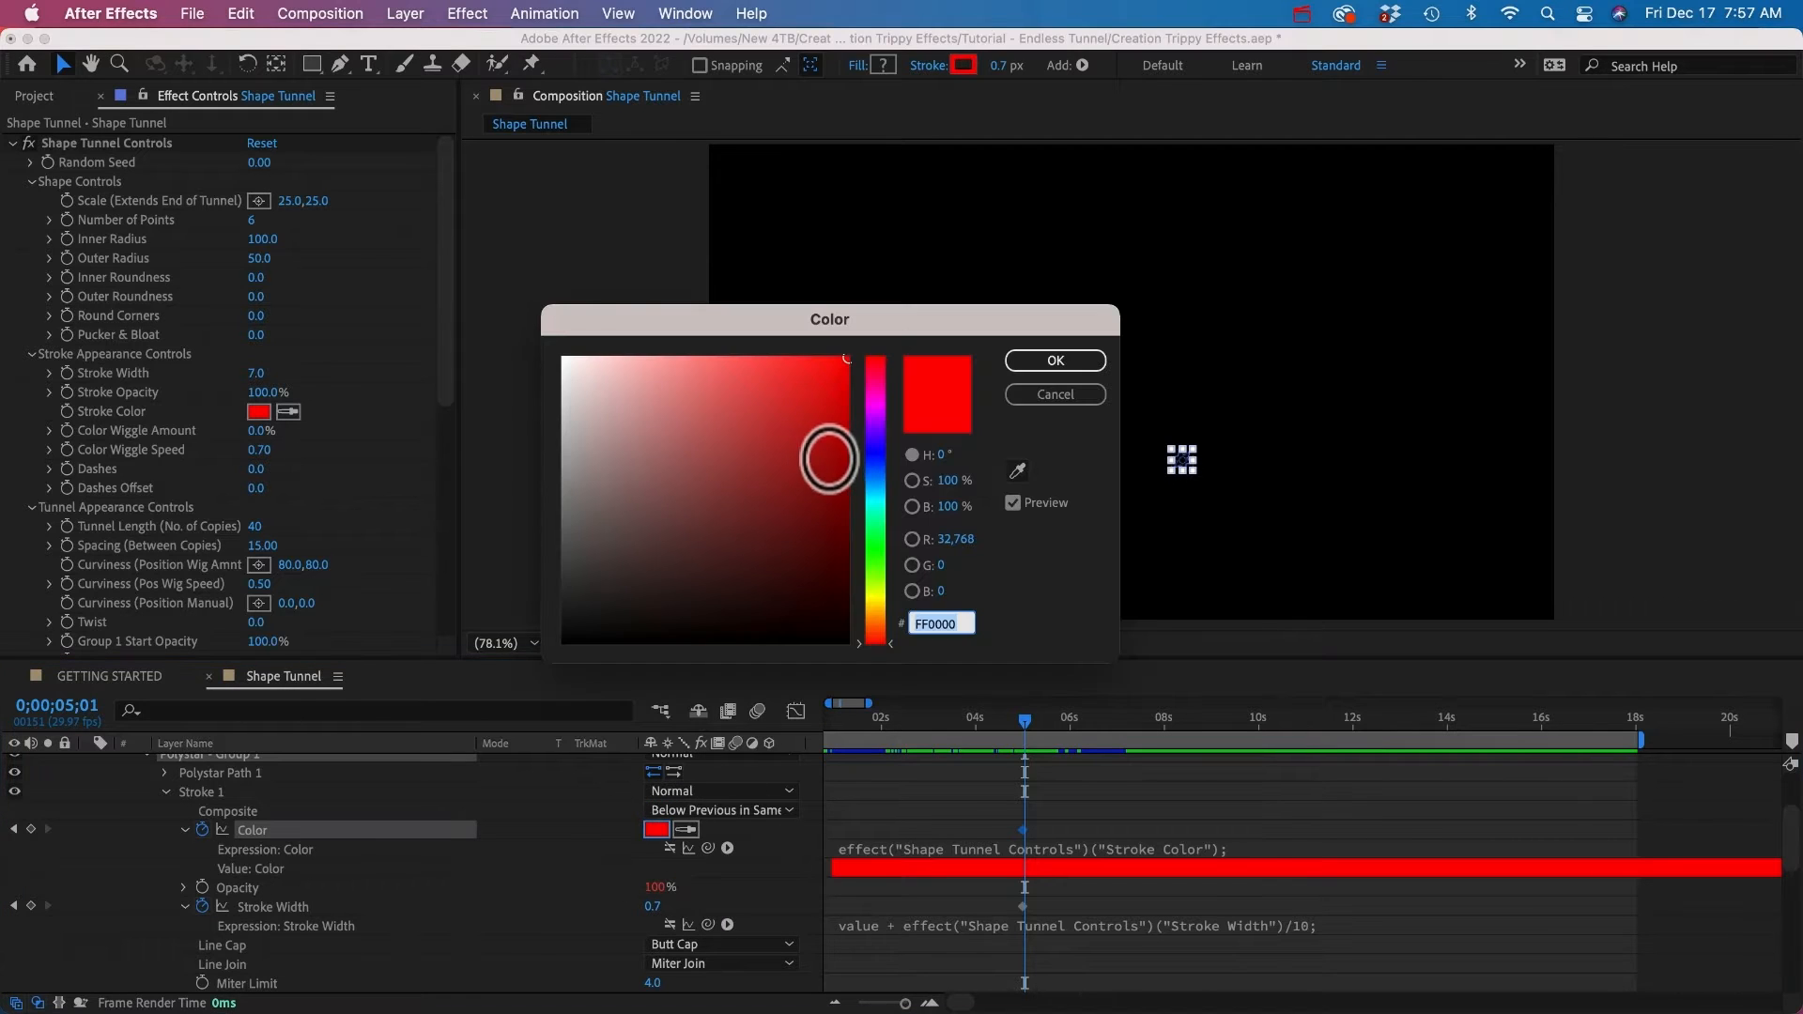
{"action": "left_click", "coordinate": [877, 475]}
{"action": "left_click", "coordinate": [1055, 360]}
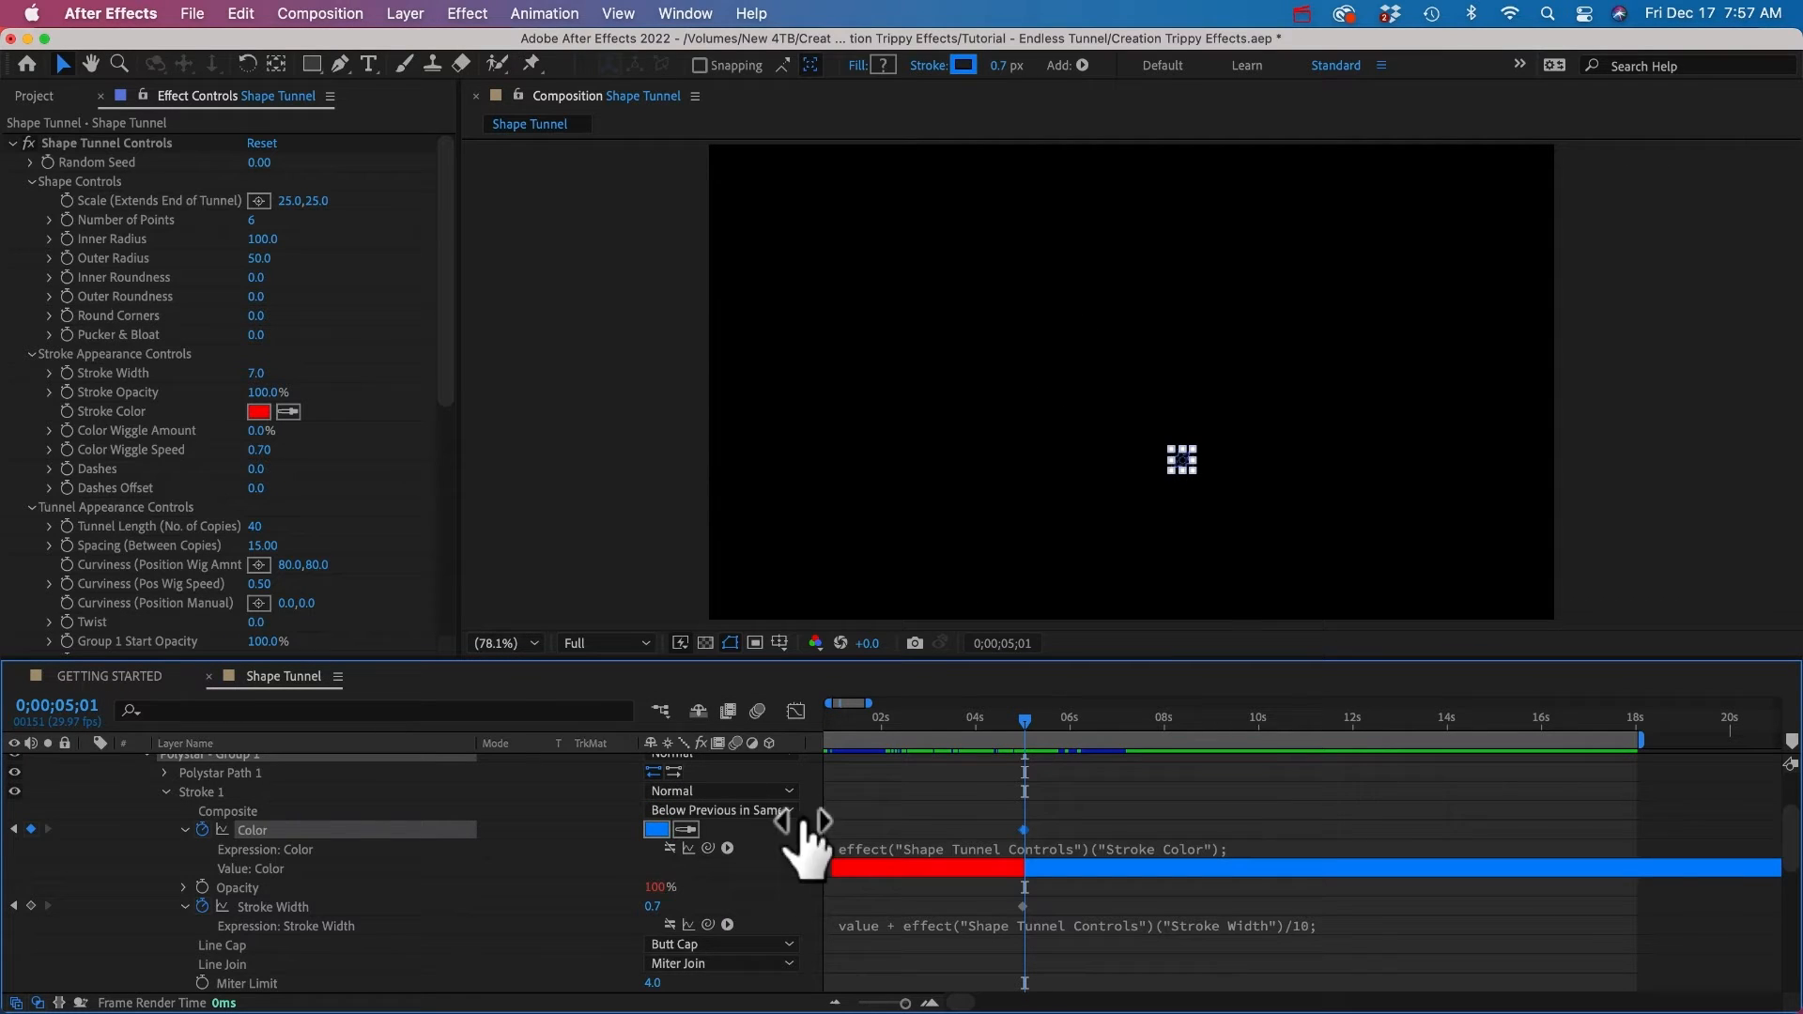
{"action": "left_click", "coordinate": [653, 906]}
{"action": "type", "text": "2.5"}
{"action": "key", "text": "Return"}
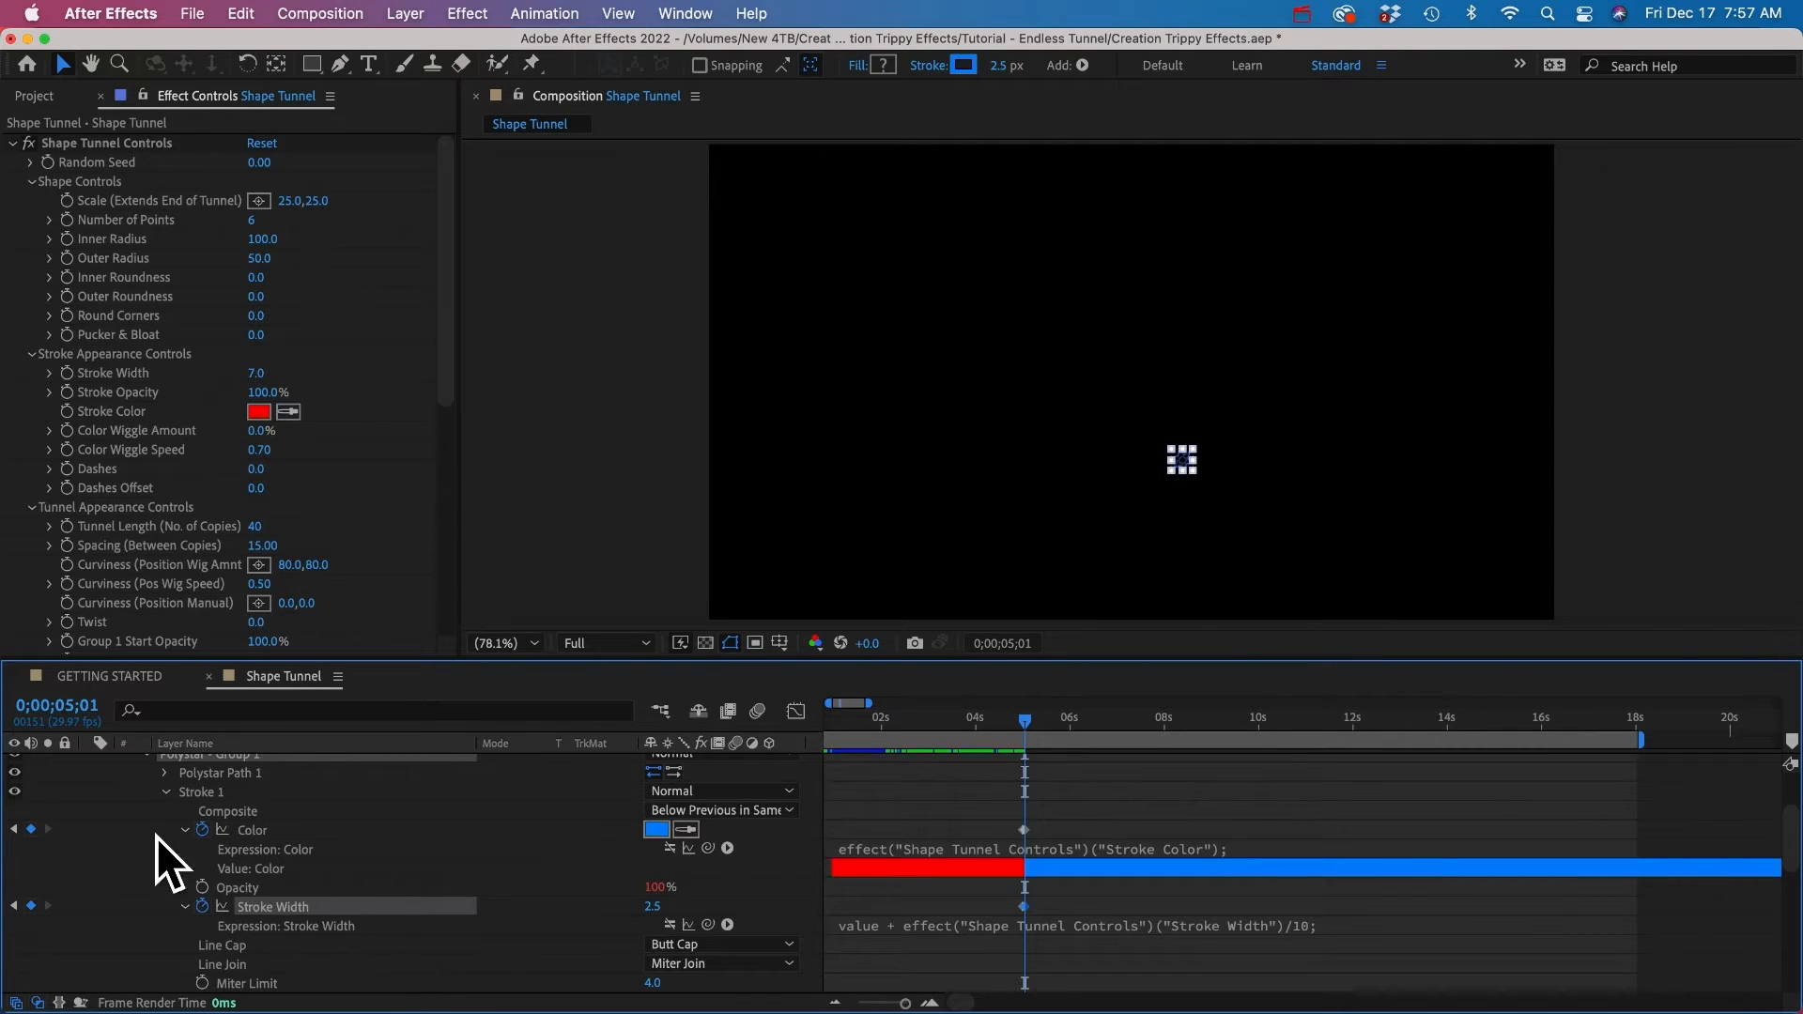
Step: Collapse Polystar - Group 1, make Polystar - Group 2 visible and move the current time to 0;00;05;06
{"action": "left_click", "coordinate": [132, 820]}
{"action": "scroll", "coordinate": [132, 820], "scroll_direction": "up", "scroll_amount": 1}
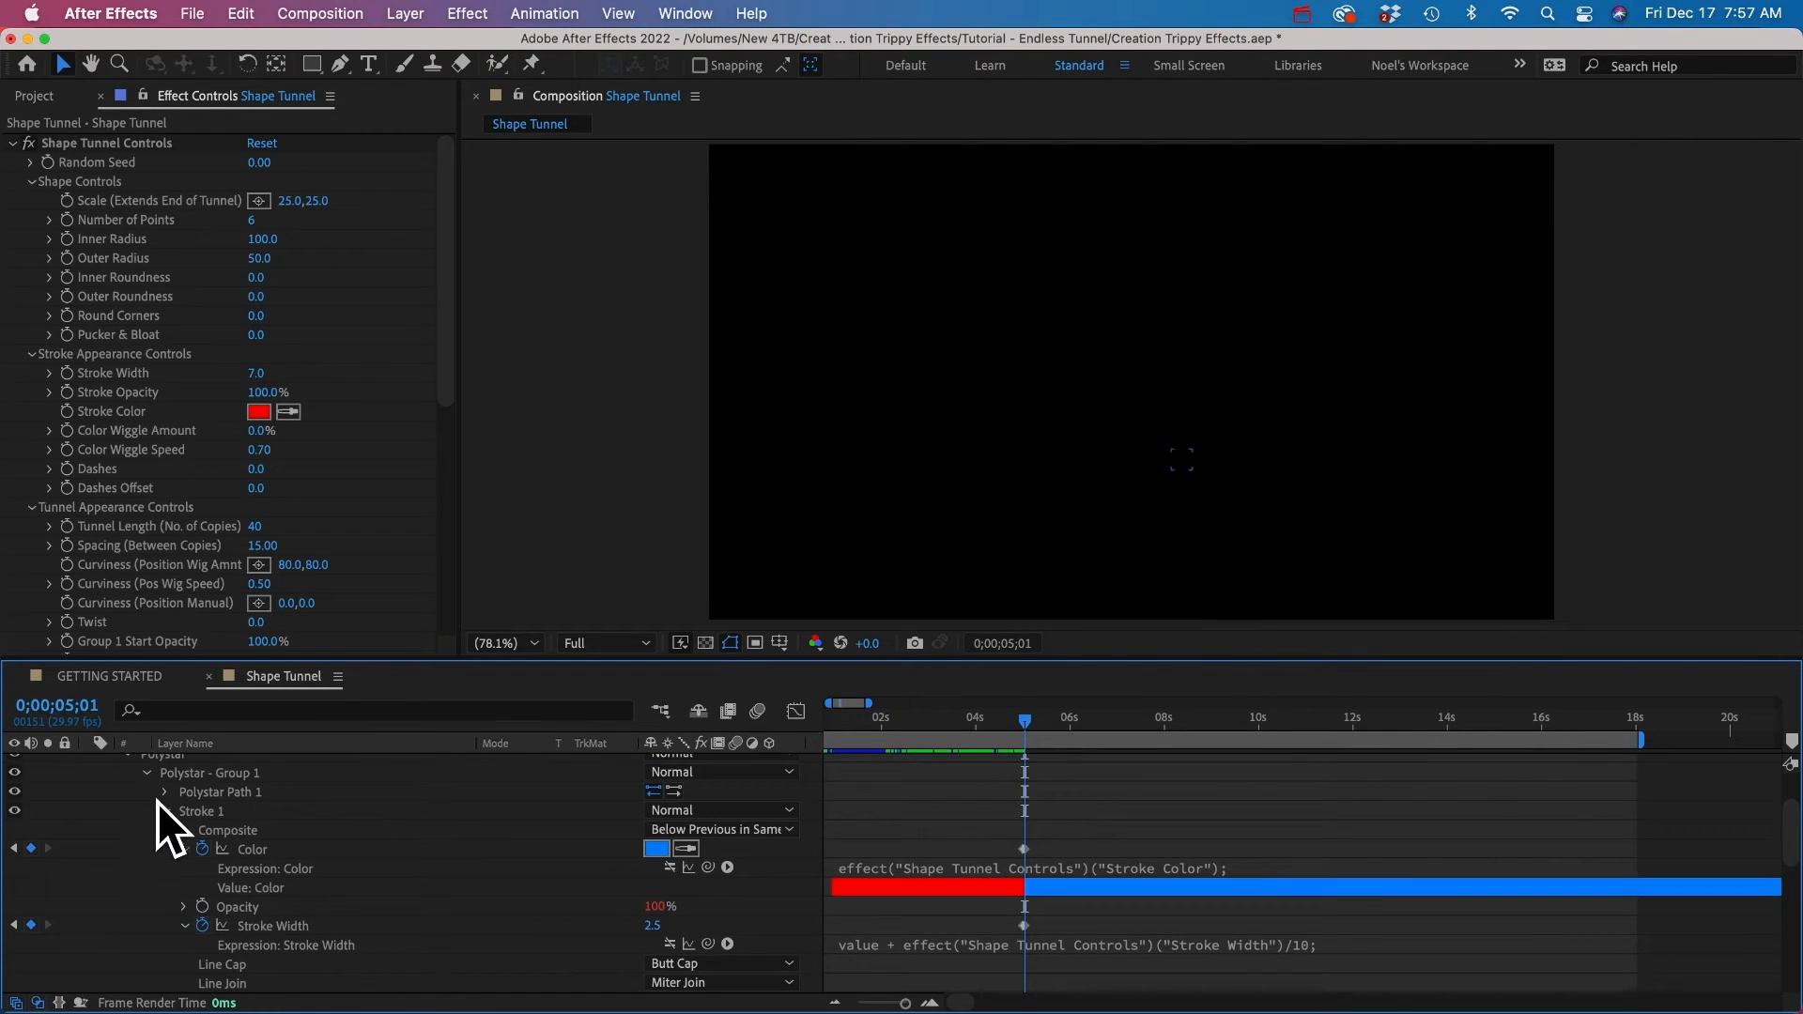
{"action": "left_click", "coordinate": [144, 773]}
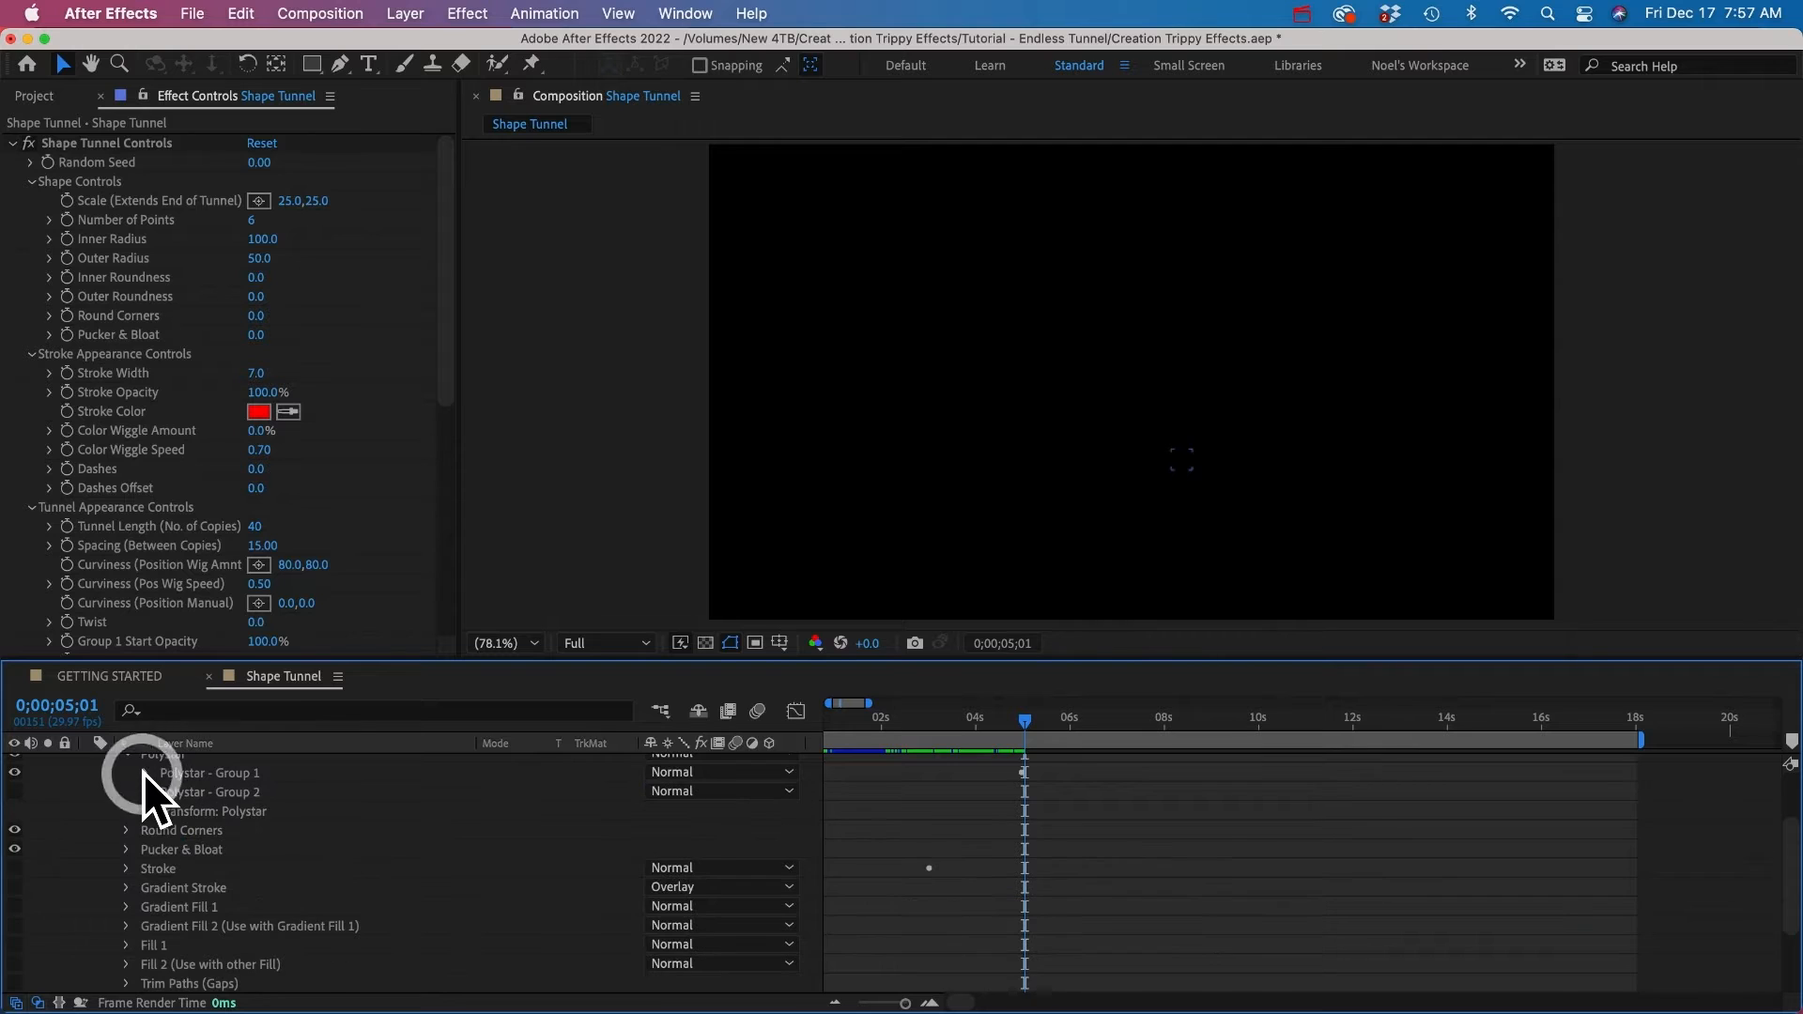
{"action": "left_click", "coordinate": [9, 791]}
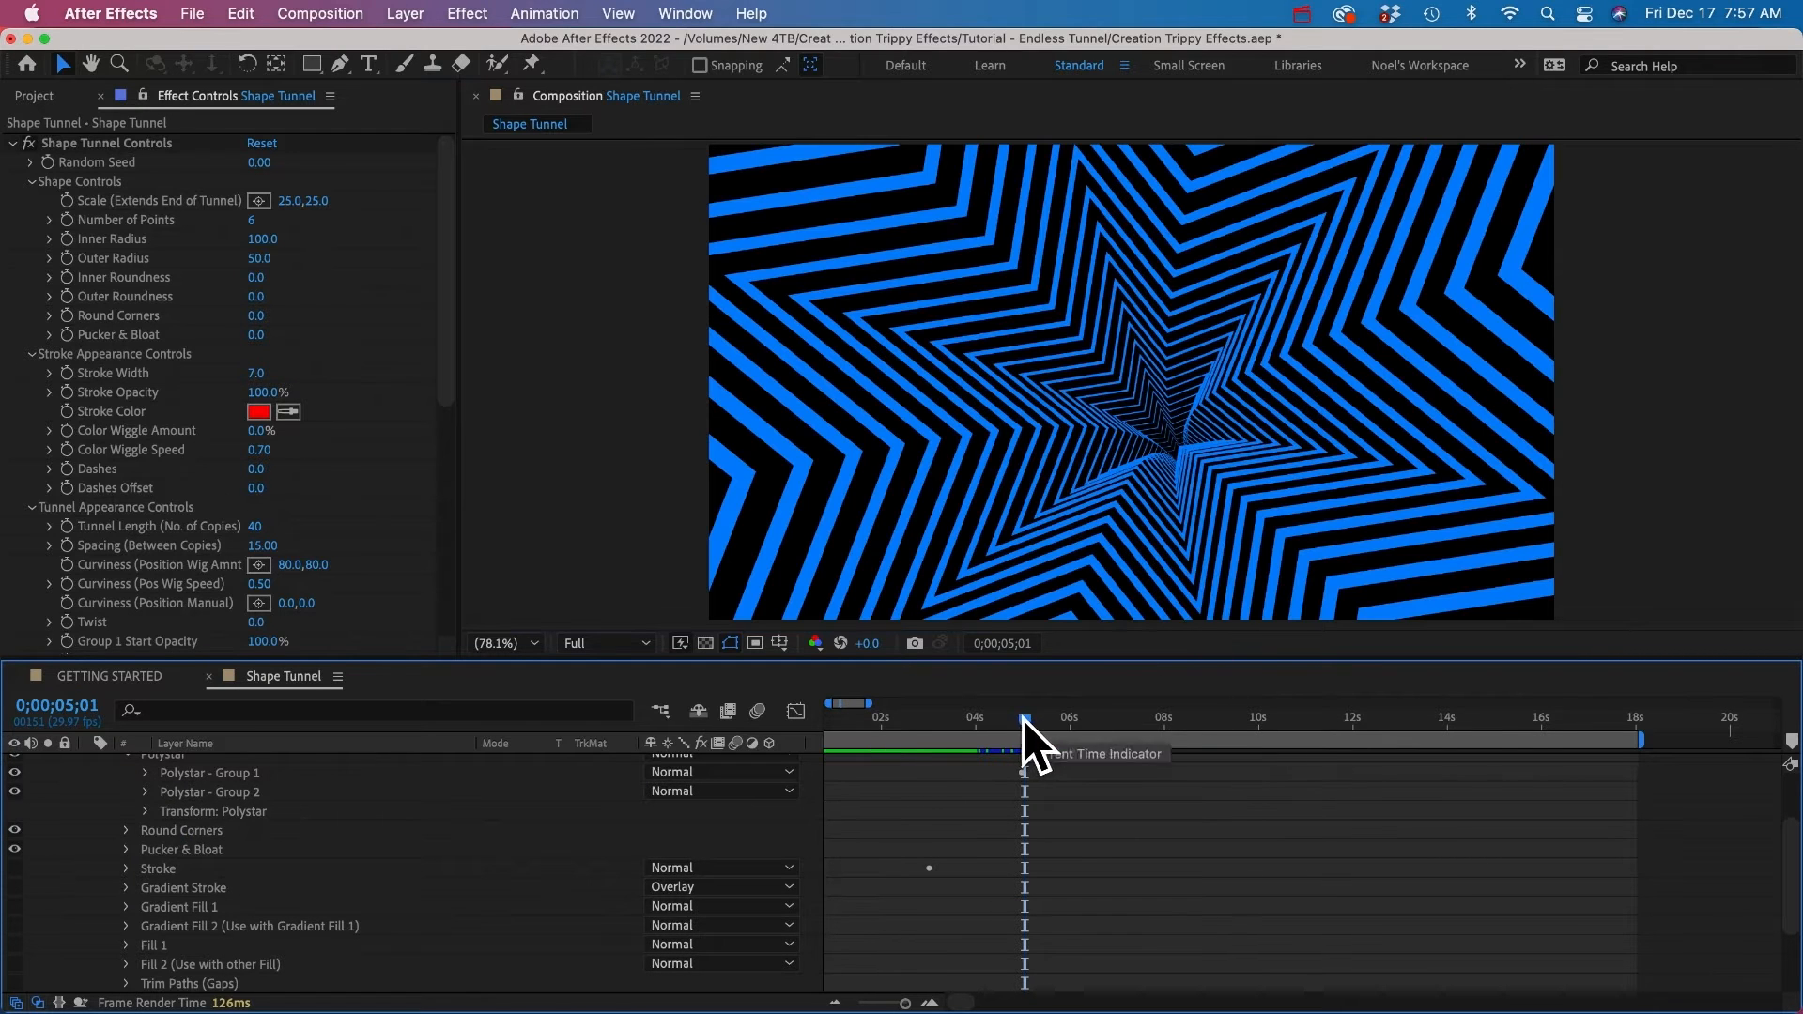
{"action": "mouse_move", "coordinate": [1023, 719]}
{"action": "left_mouse_down"}
{"action": "mouse_move", "coordinate": [1004, 719]}
{"action": "mouse_move", "coordinate": [1029, 716]}
{"action": "left_mouse_up"}
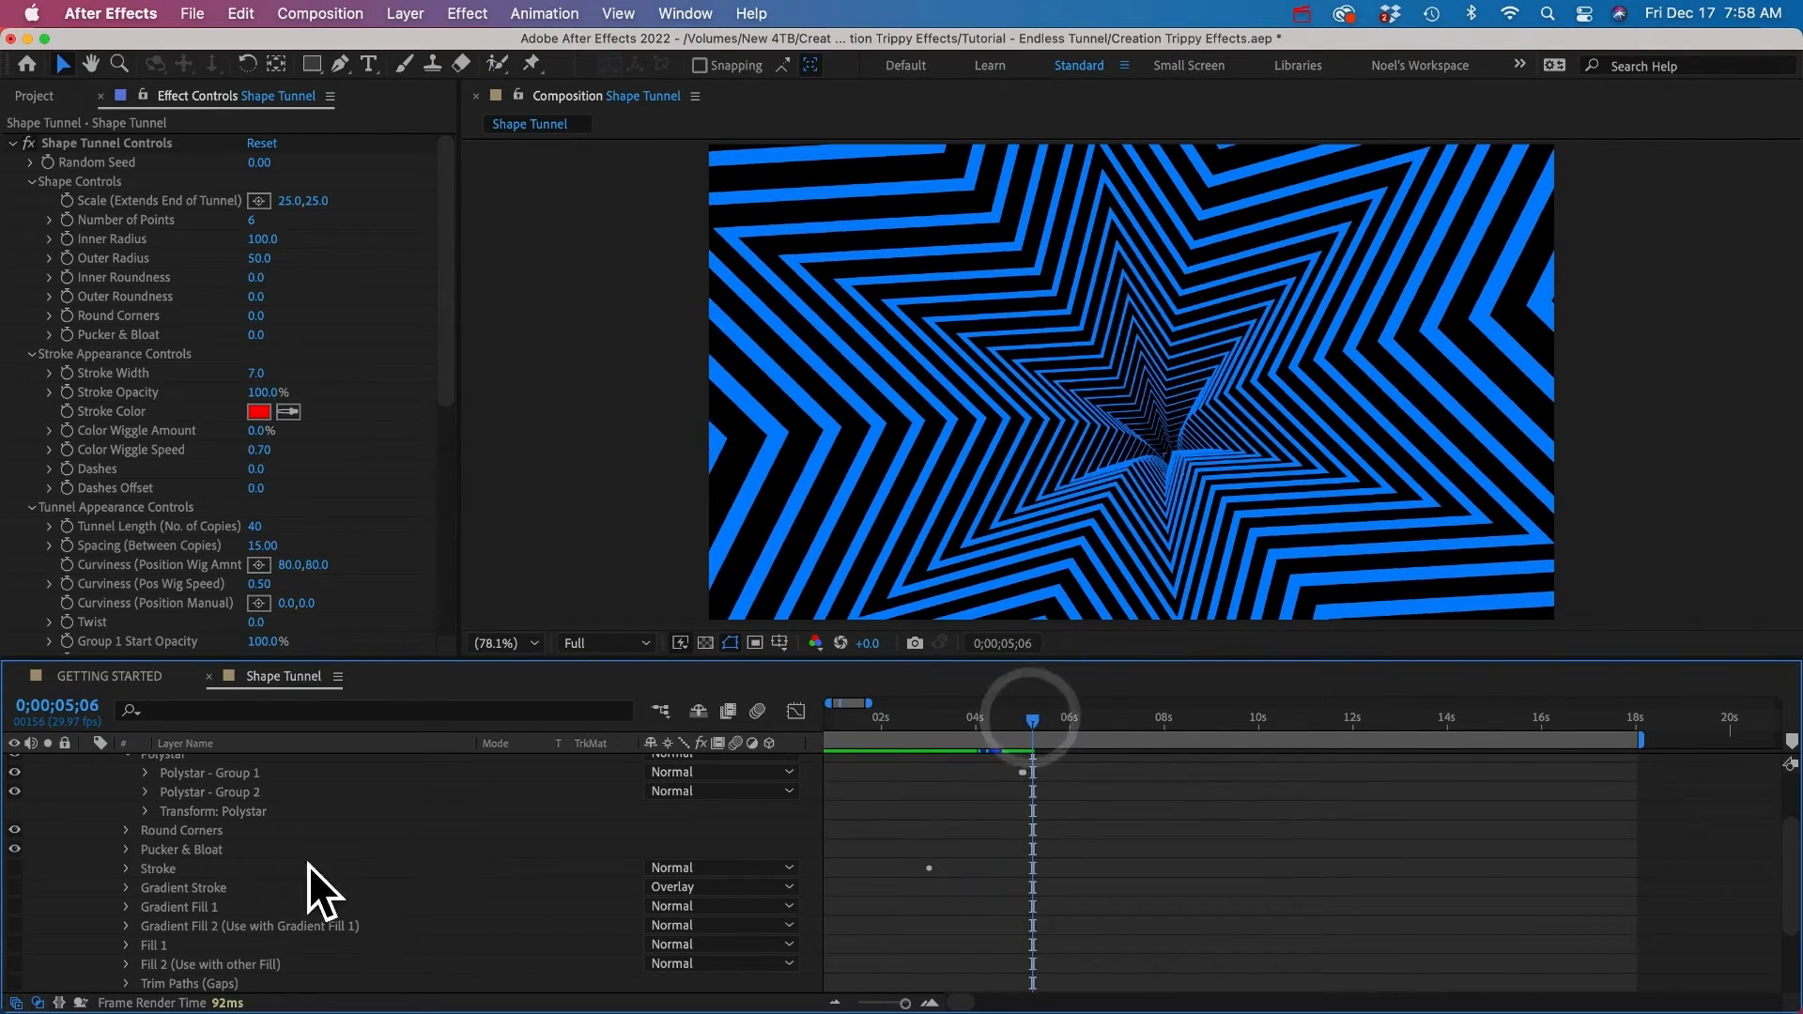
Step: Reveal the Color and Stroke Width expressions of Stroke 2 inside Polystar - Group 2 and disable both
{"action": "left_click", "coordinate": [144, 790]}
{"action": "left_click", "coordinate": [165, 828]}
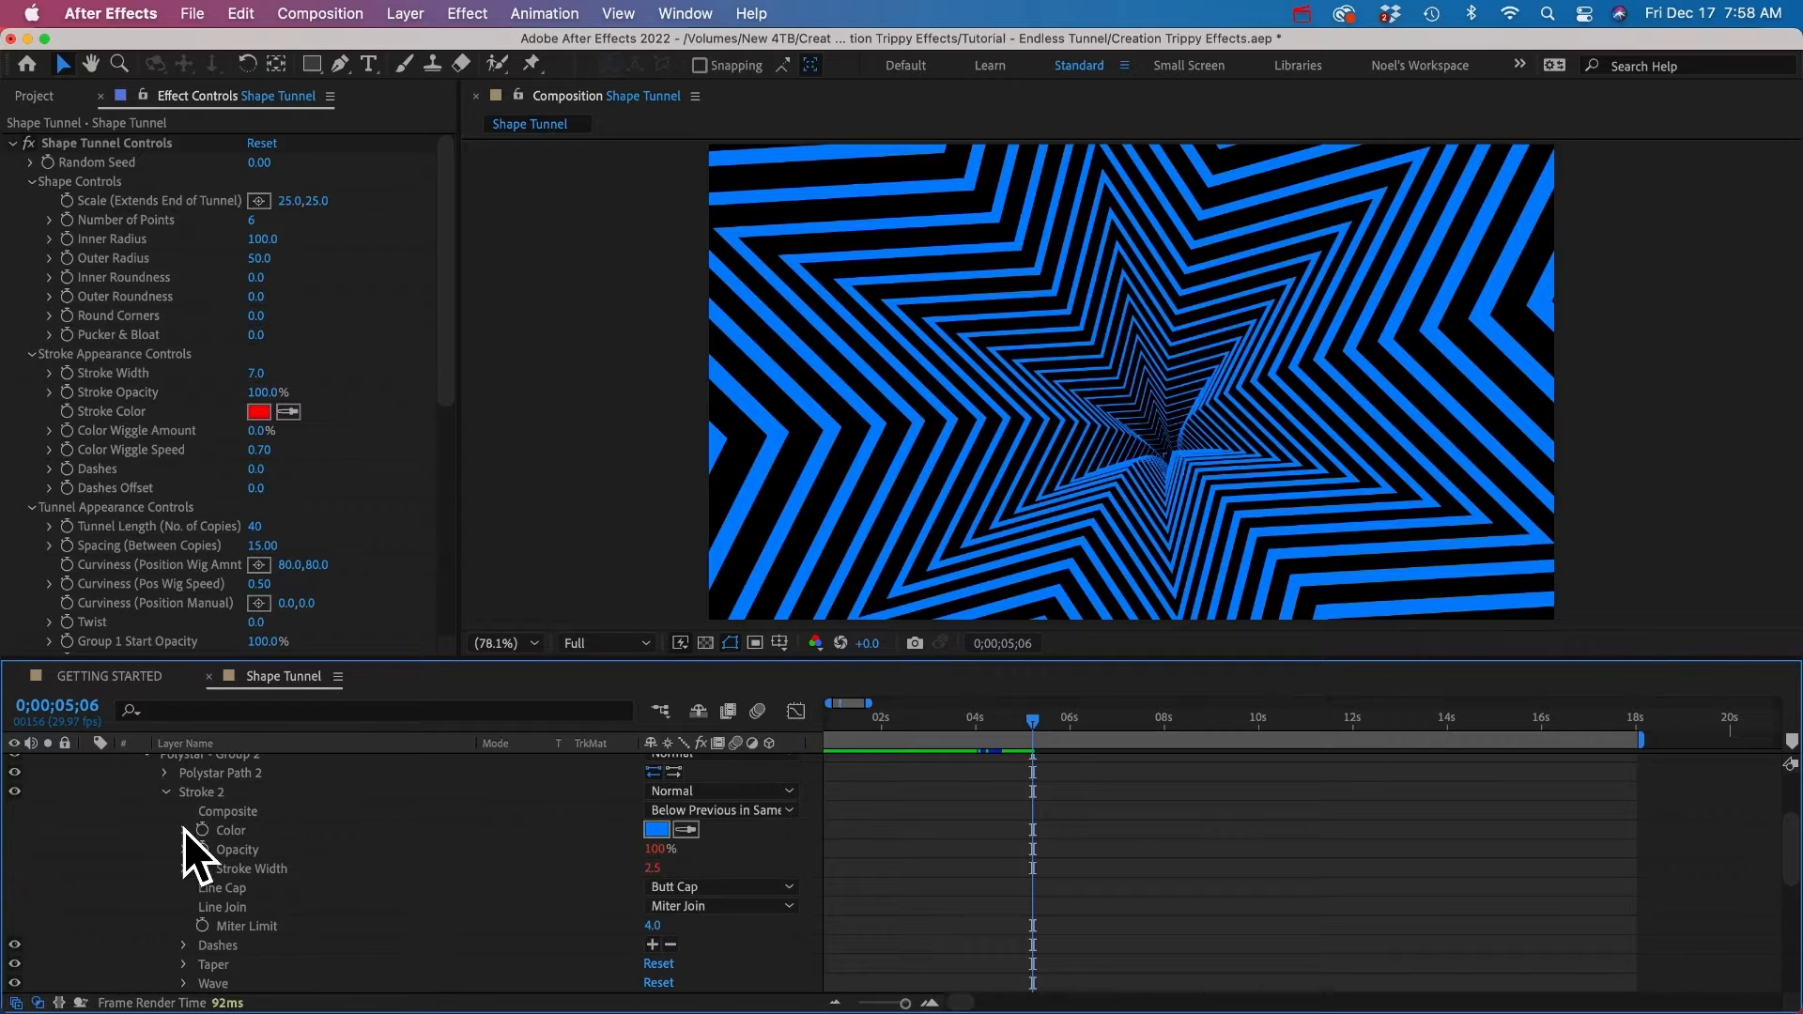
{"action": "left_click", "coordinate": [184, 830]}
{"action": "left_click", "coordinate": [183, 904]}
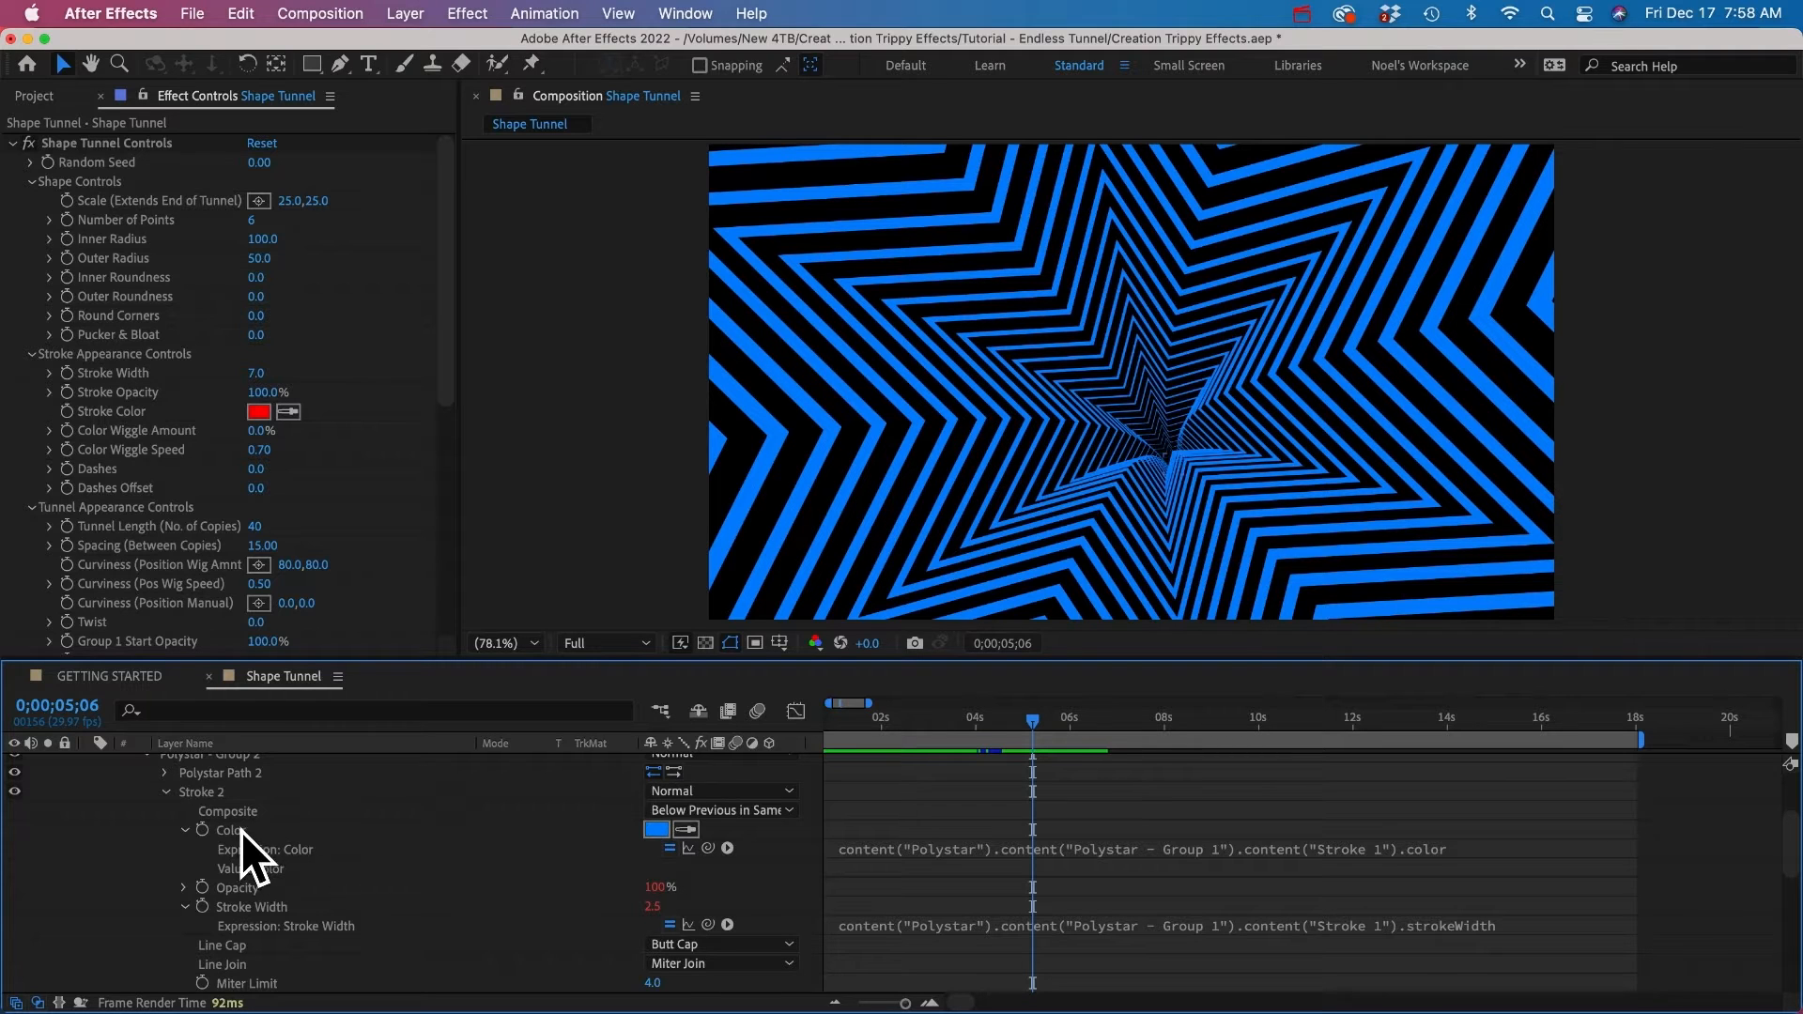
{"action": "scroll", "coordinate": [199, 766], "scroll_direction": "up", "scroll_amount": 3}
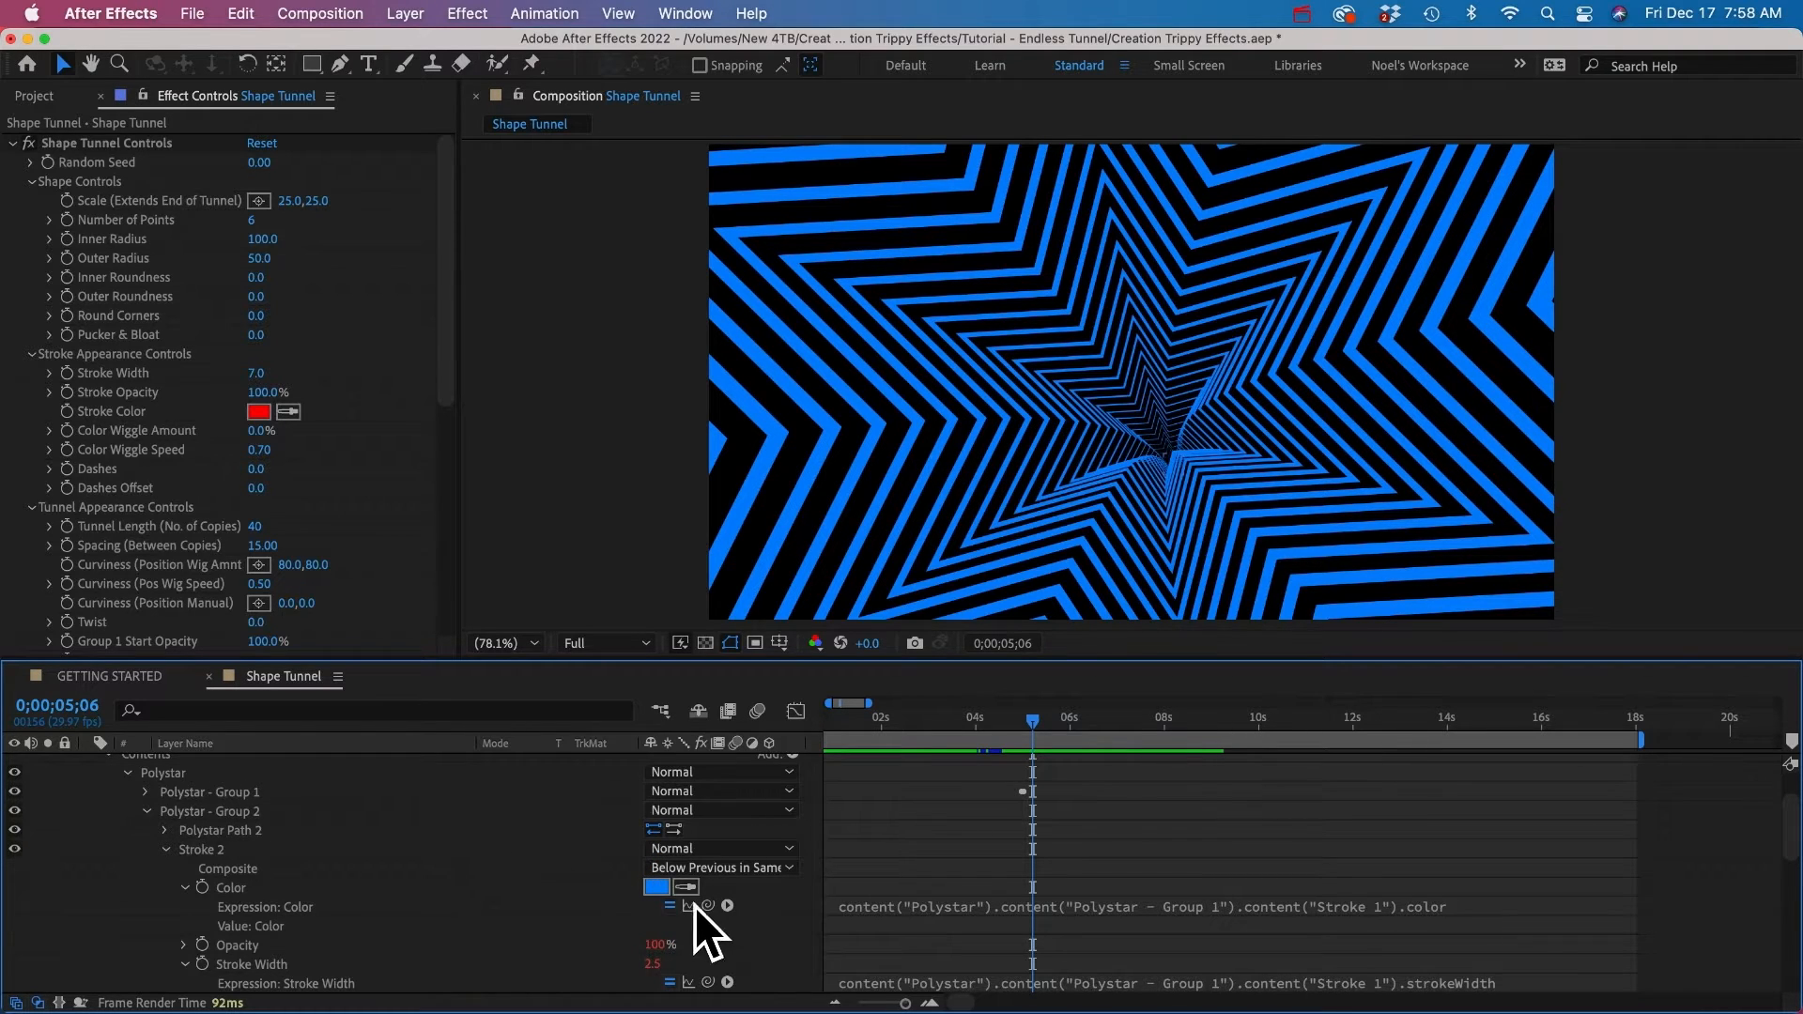
{"action": "left_click", "coordinate": [670, 905]}
{"action": "scroll", "coordinate": [619, 907], "scroll_direction": "down", "scroll_amount": 3}
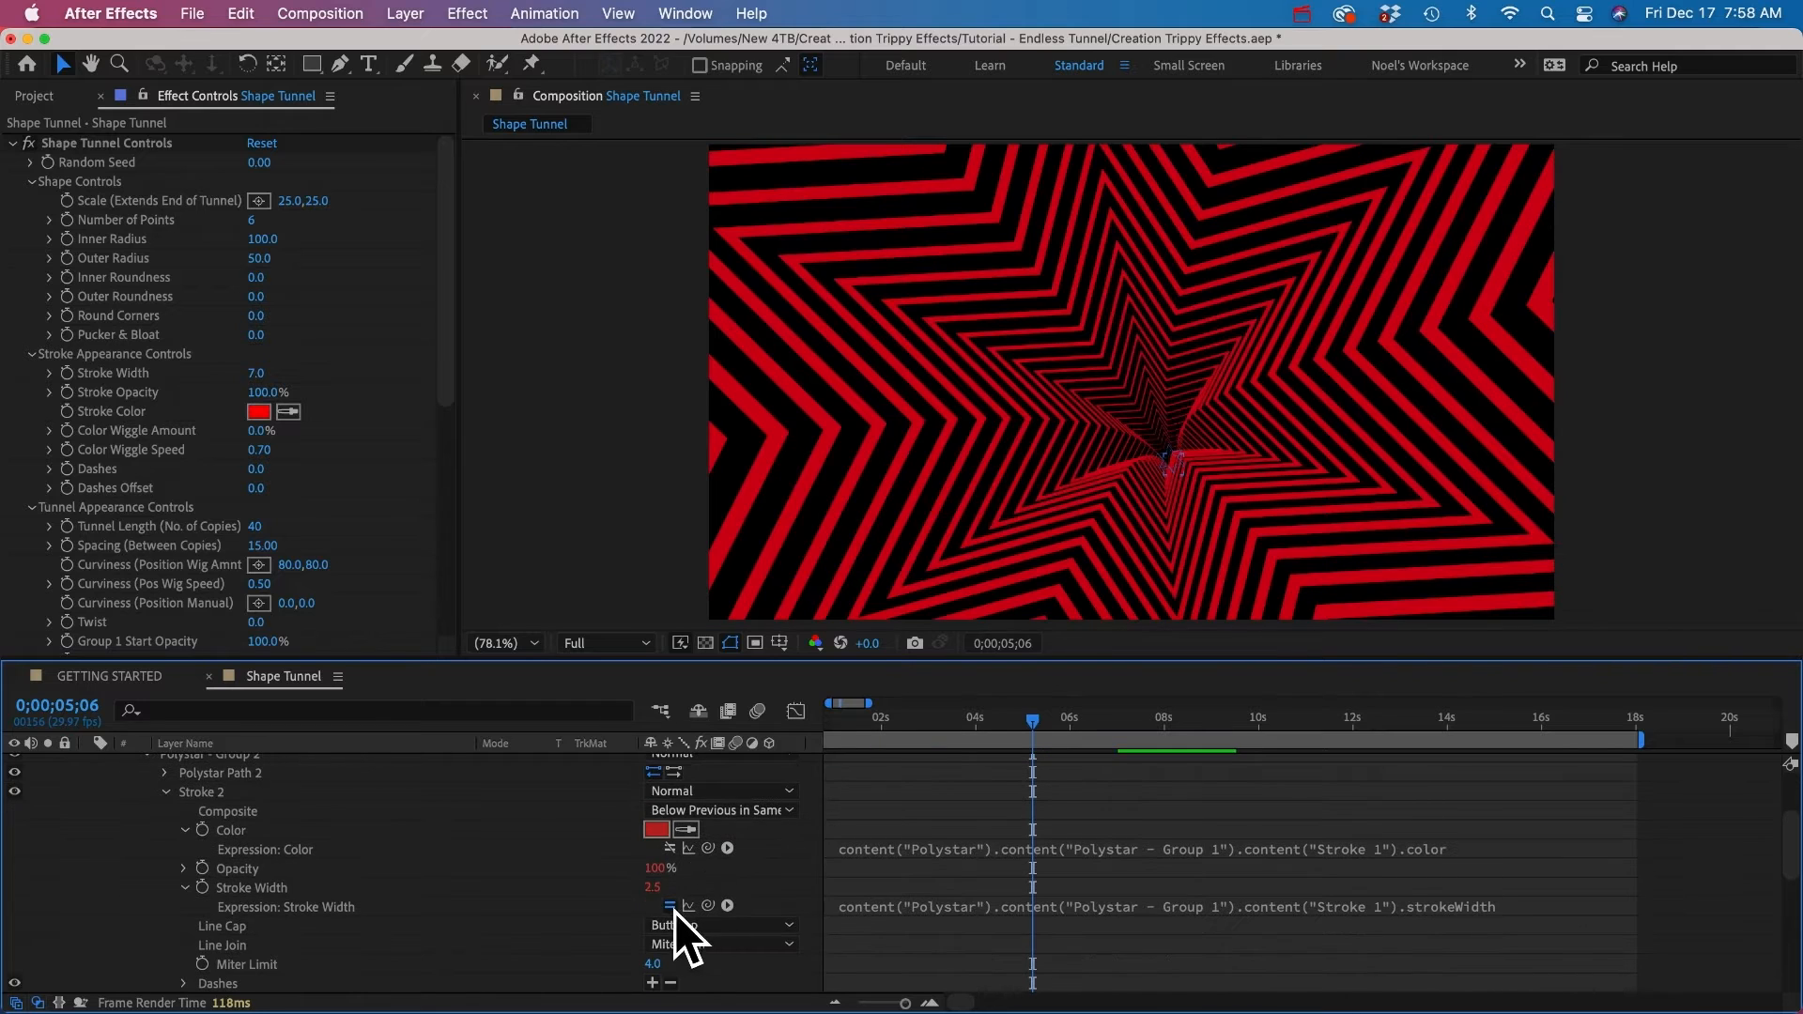
{"action": "left_click", "coordinate": [670, 905]}
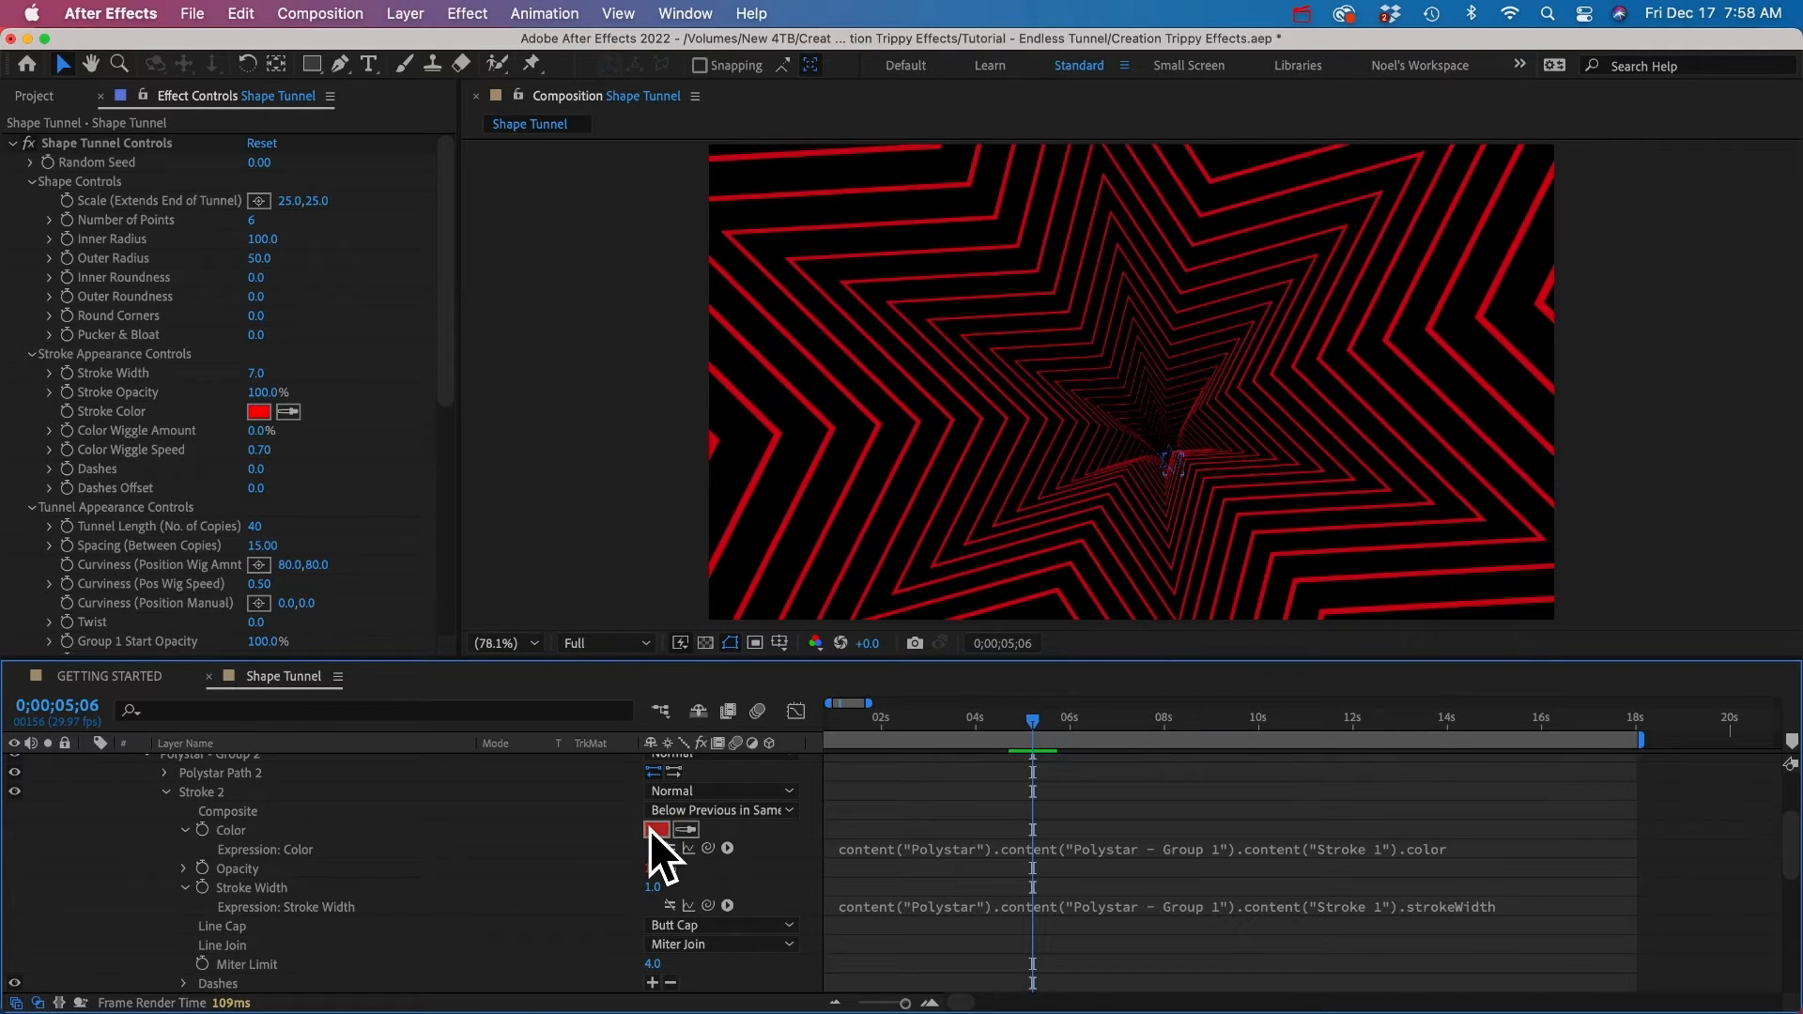
Step: Set the Color of Stroke 2 in Polystar - Group 2 to pure red and its Stroke Width to 0.7, and scrub forward to preview
{"action": "left_click", "coordinate": [650, 830]}
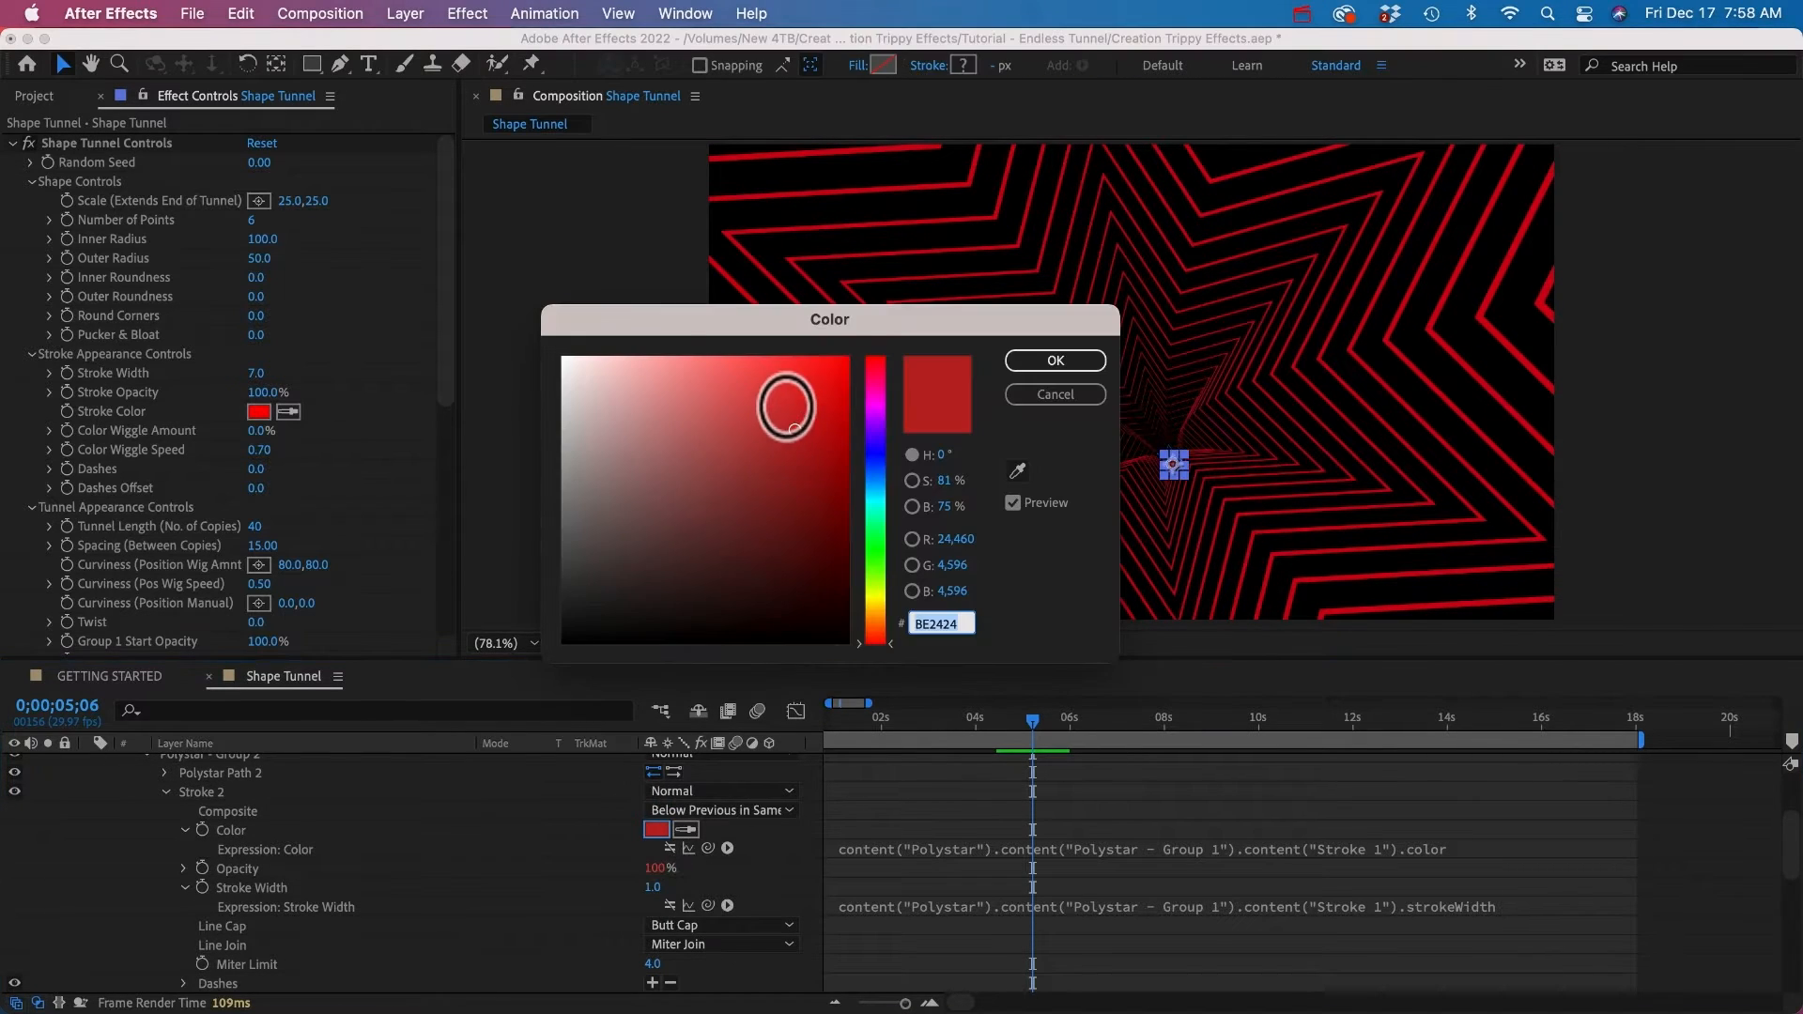
{"action": "left_click_drag", "start_coordinate": [780, 403], "coordinate": [885, 329]}
{"action": "left_click", "coordinate": [1072, 360]}
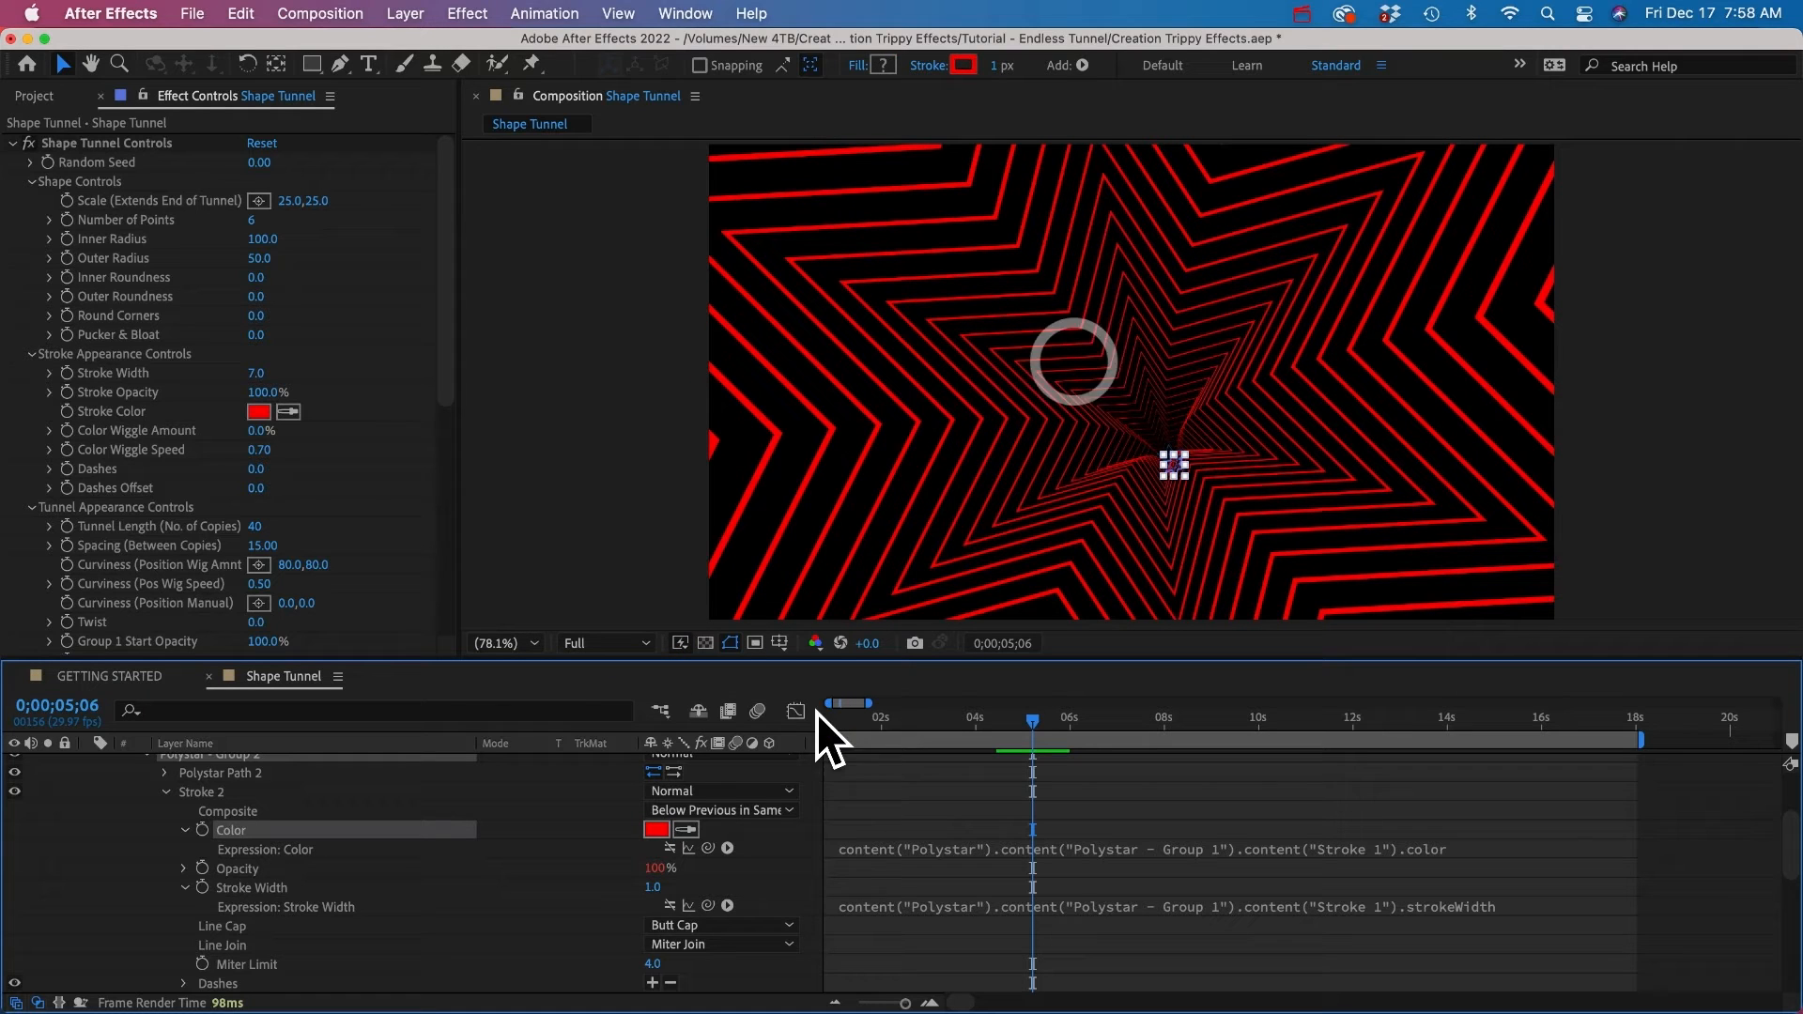
{"action": "left_click", "coordinate": [655, 888]}
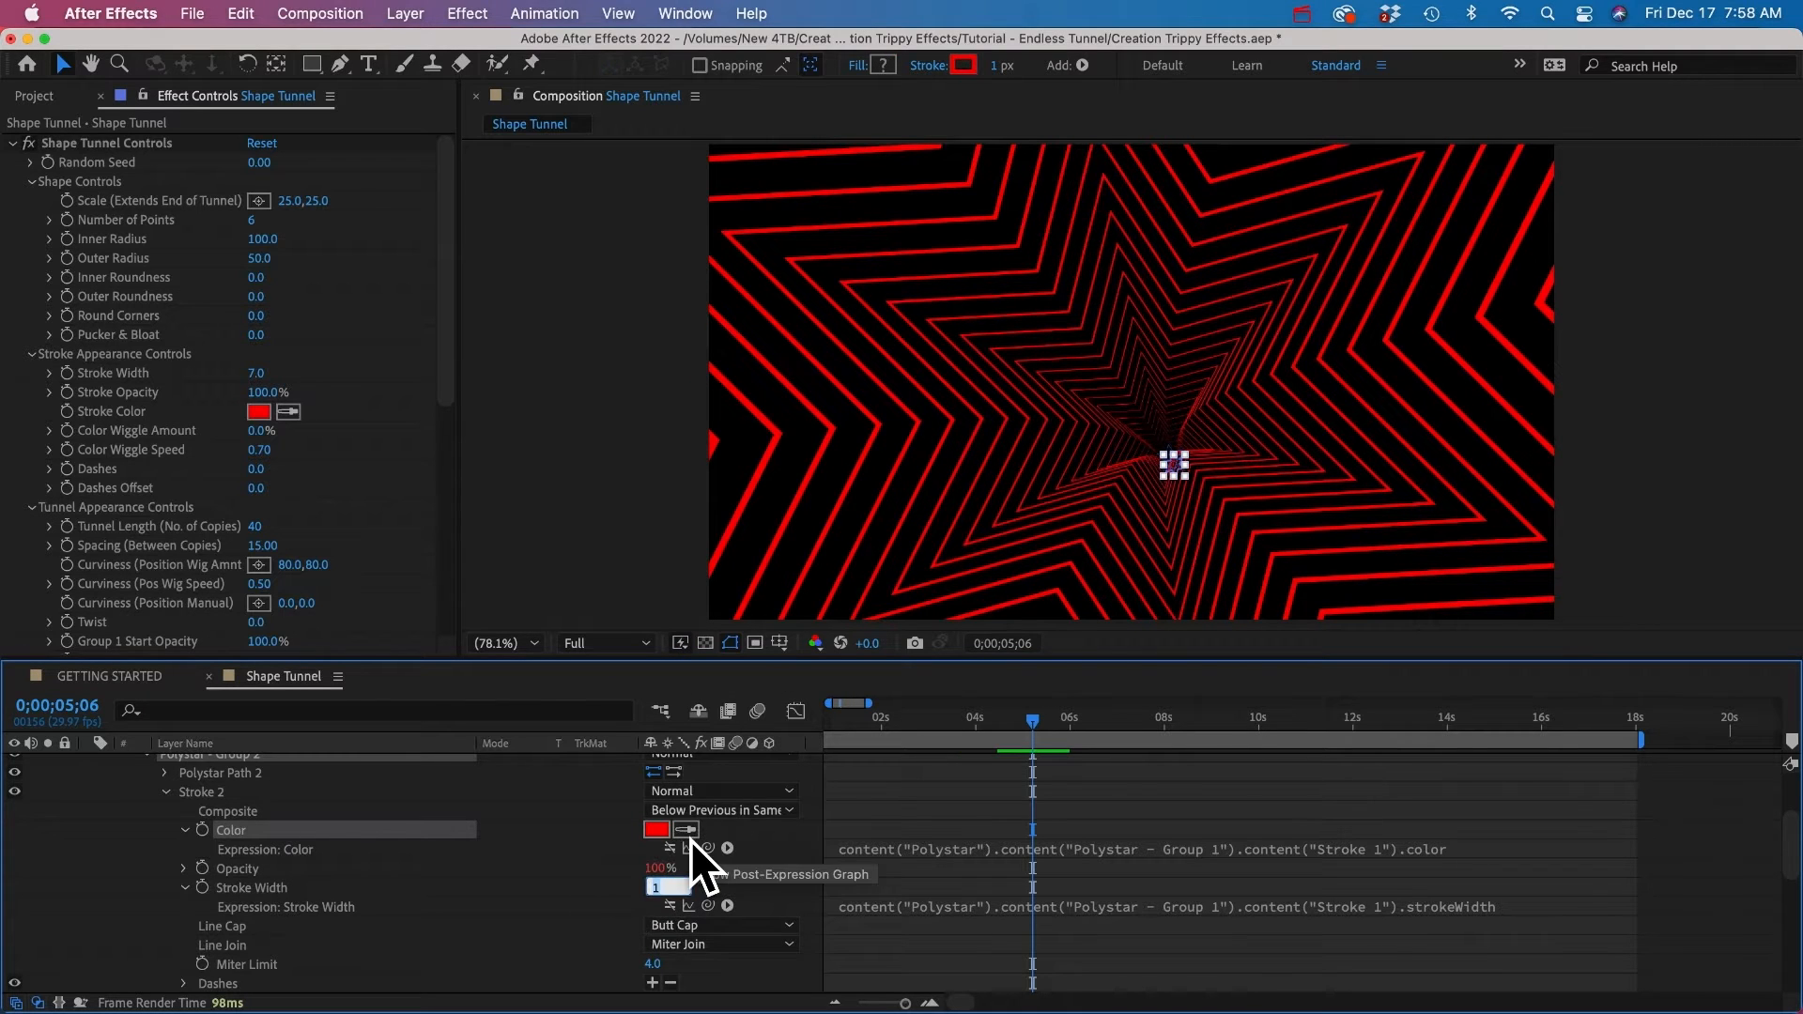
{"action": "type", "text": "0.7"}
{"action": "key", "text": "Return"}
{"action": "scroll", "coordinate": [845, 826], "scroll_direction": "up", "scroll_amount": 2}
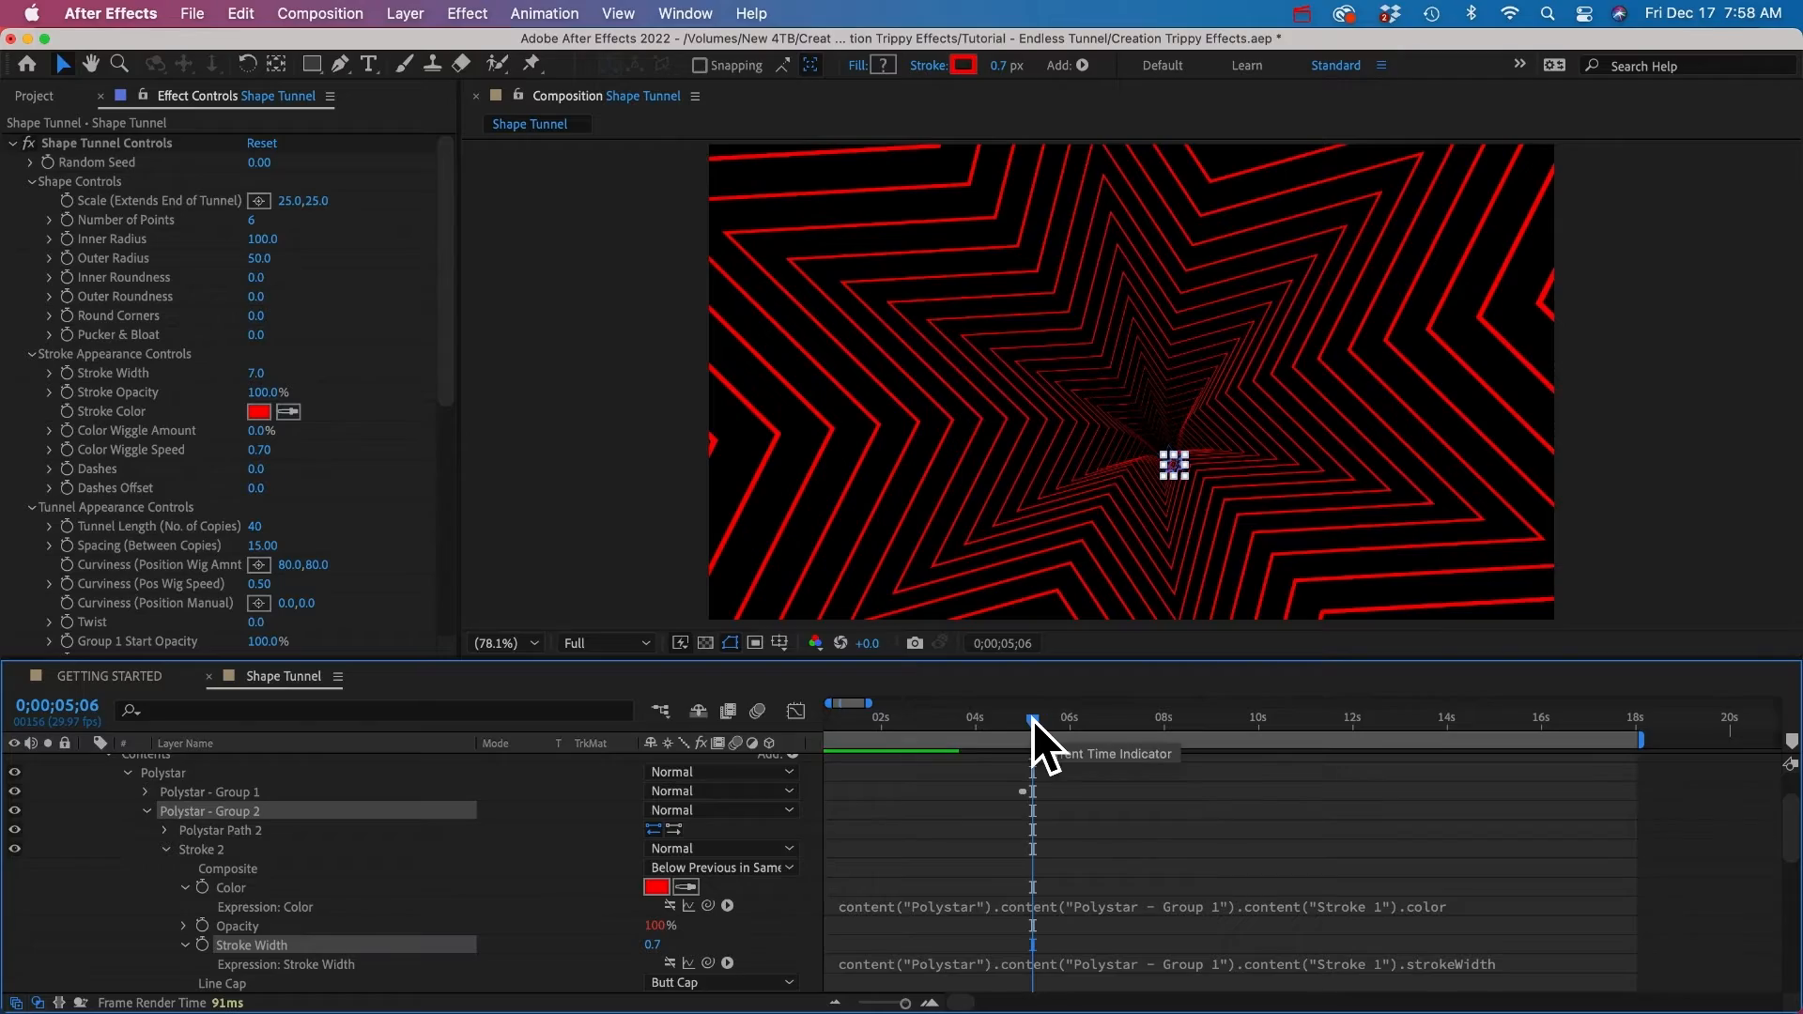
{"action": "left_click_drag", "start_coordinate": [1033, 719], "coordinate": [1190, 708]}
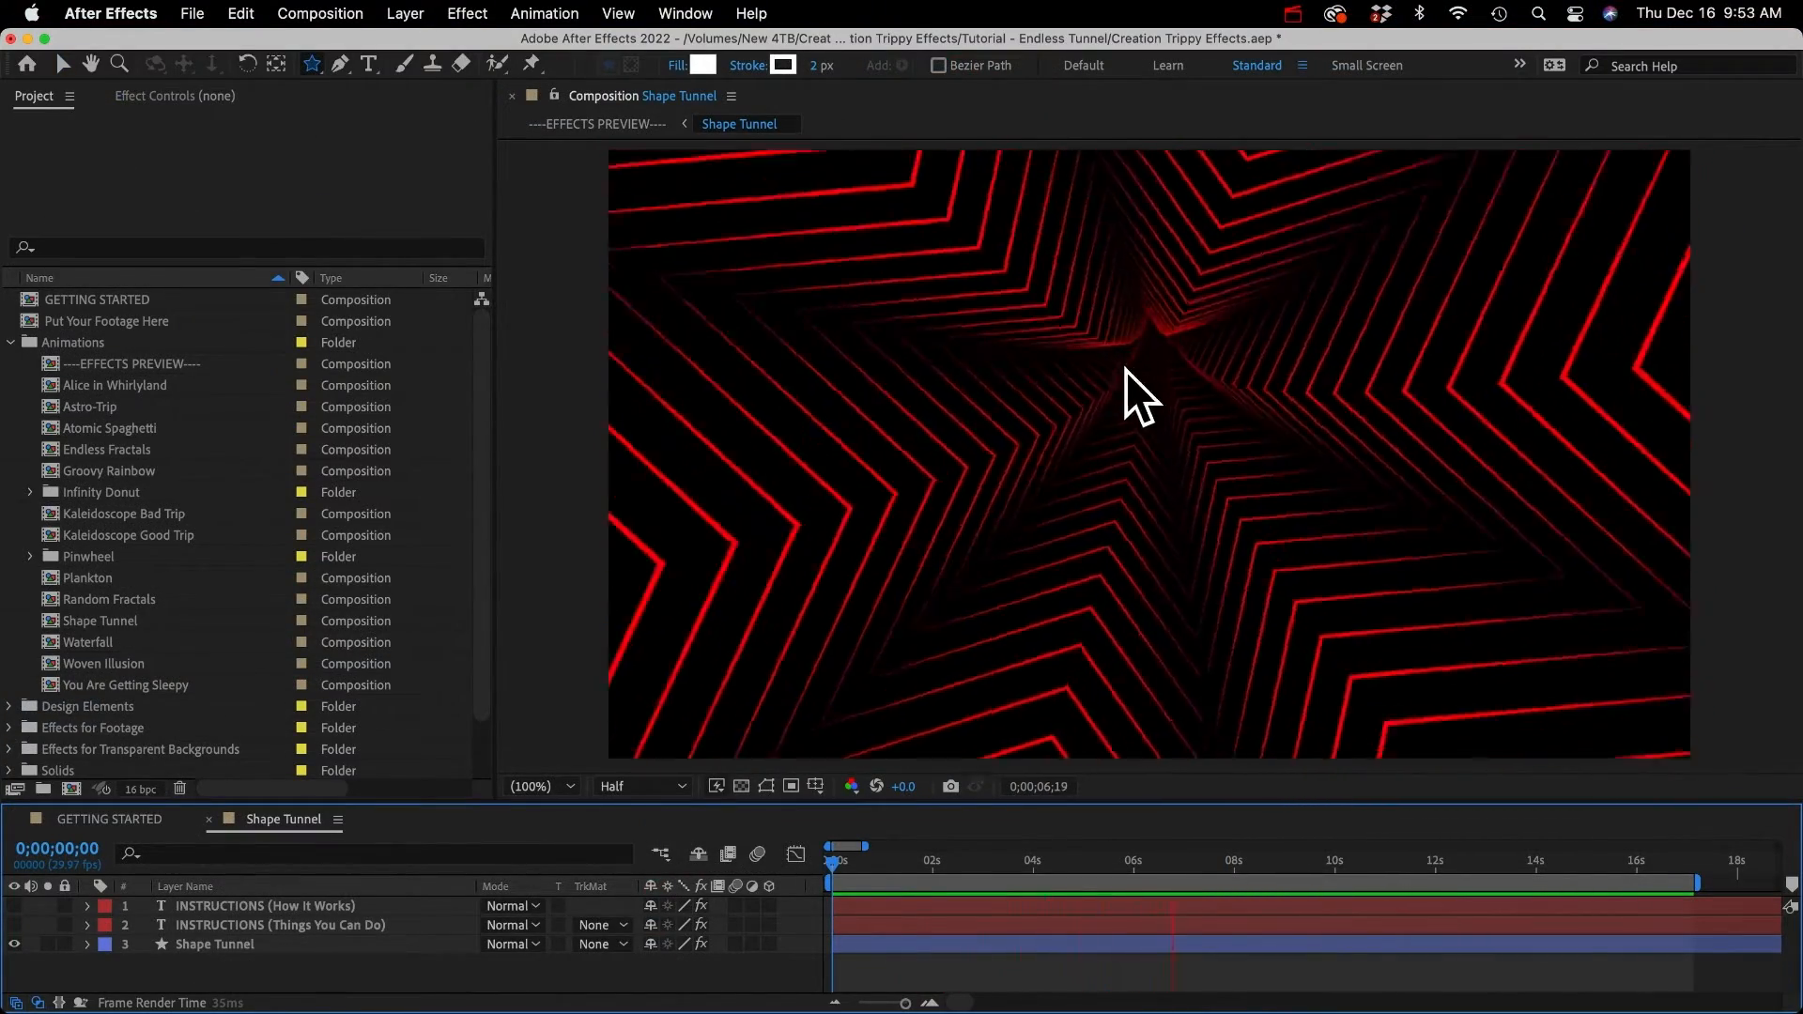
Step: Stop the tunnel preview, select the Shape Tunnel layer and show its effect controls
{"action": "key", "text": "space"}
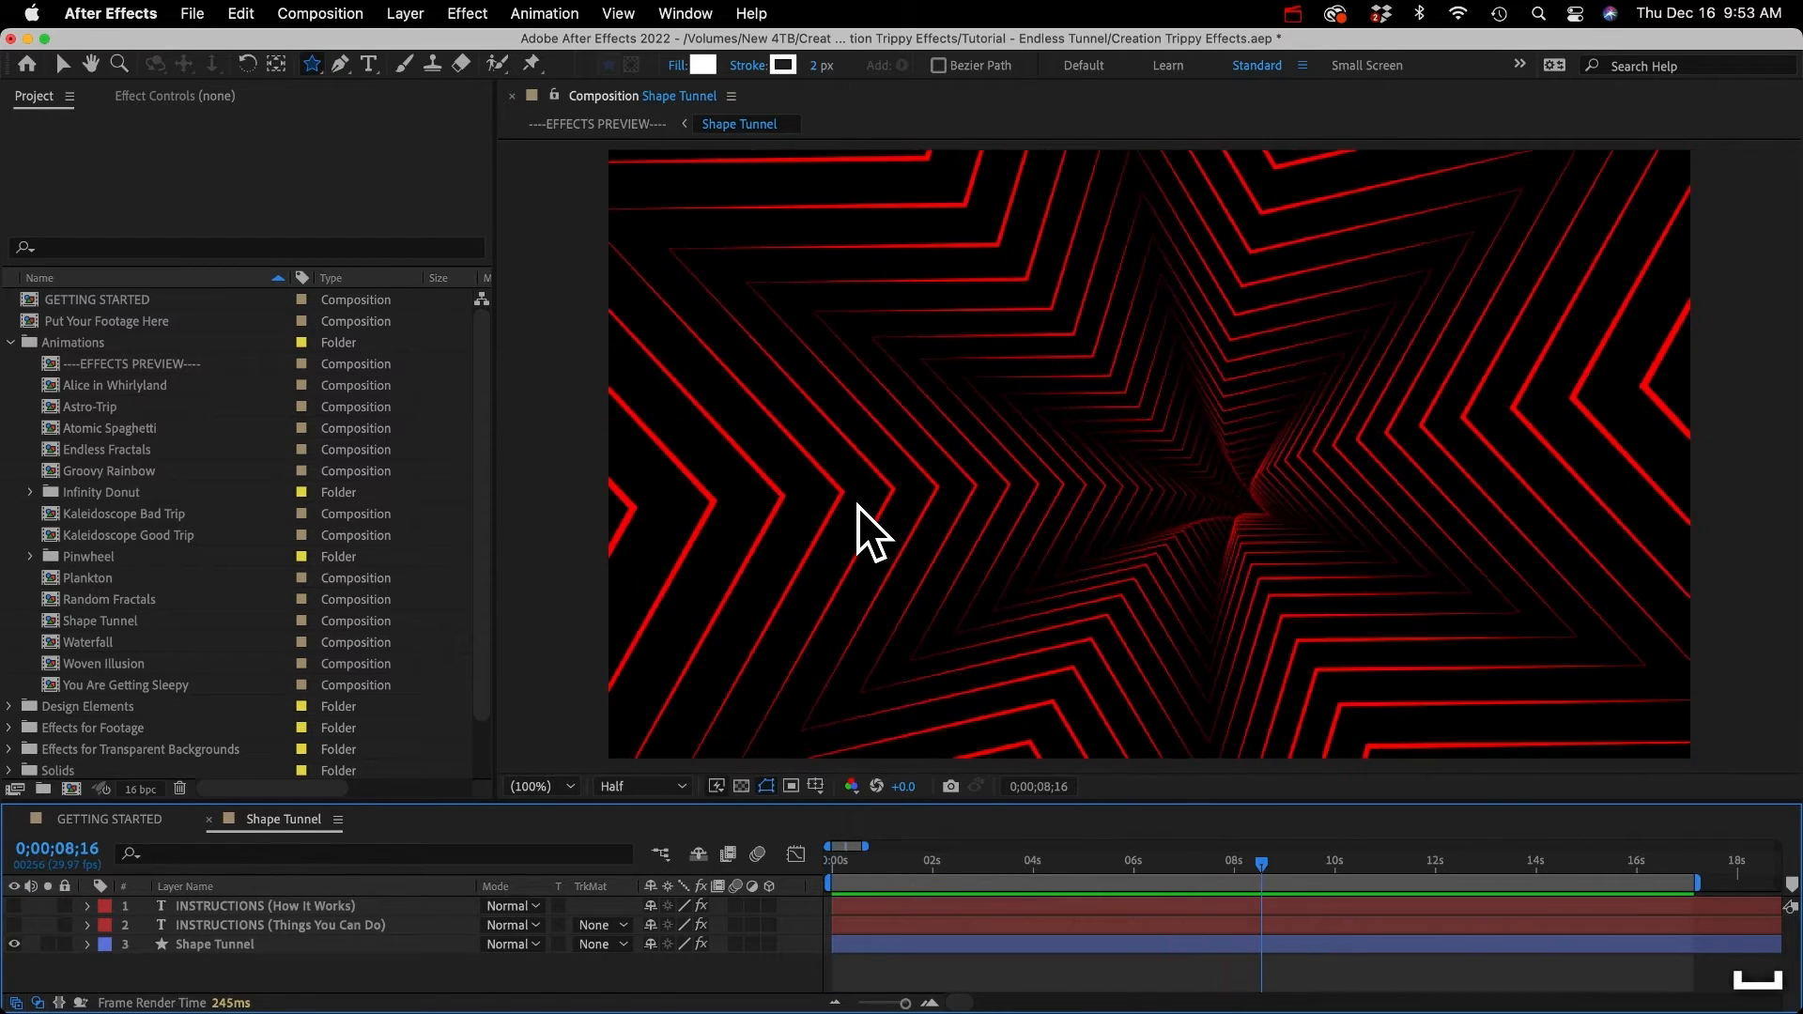
{"action": "left_click", "coordinate": [210, 938]}
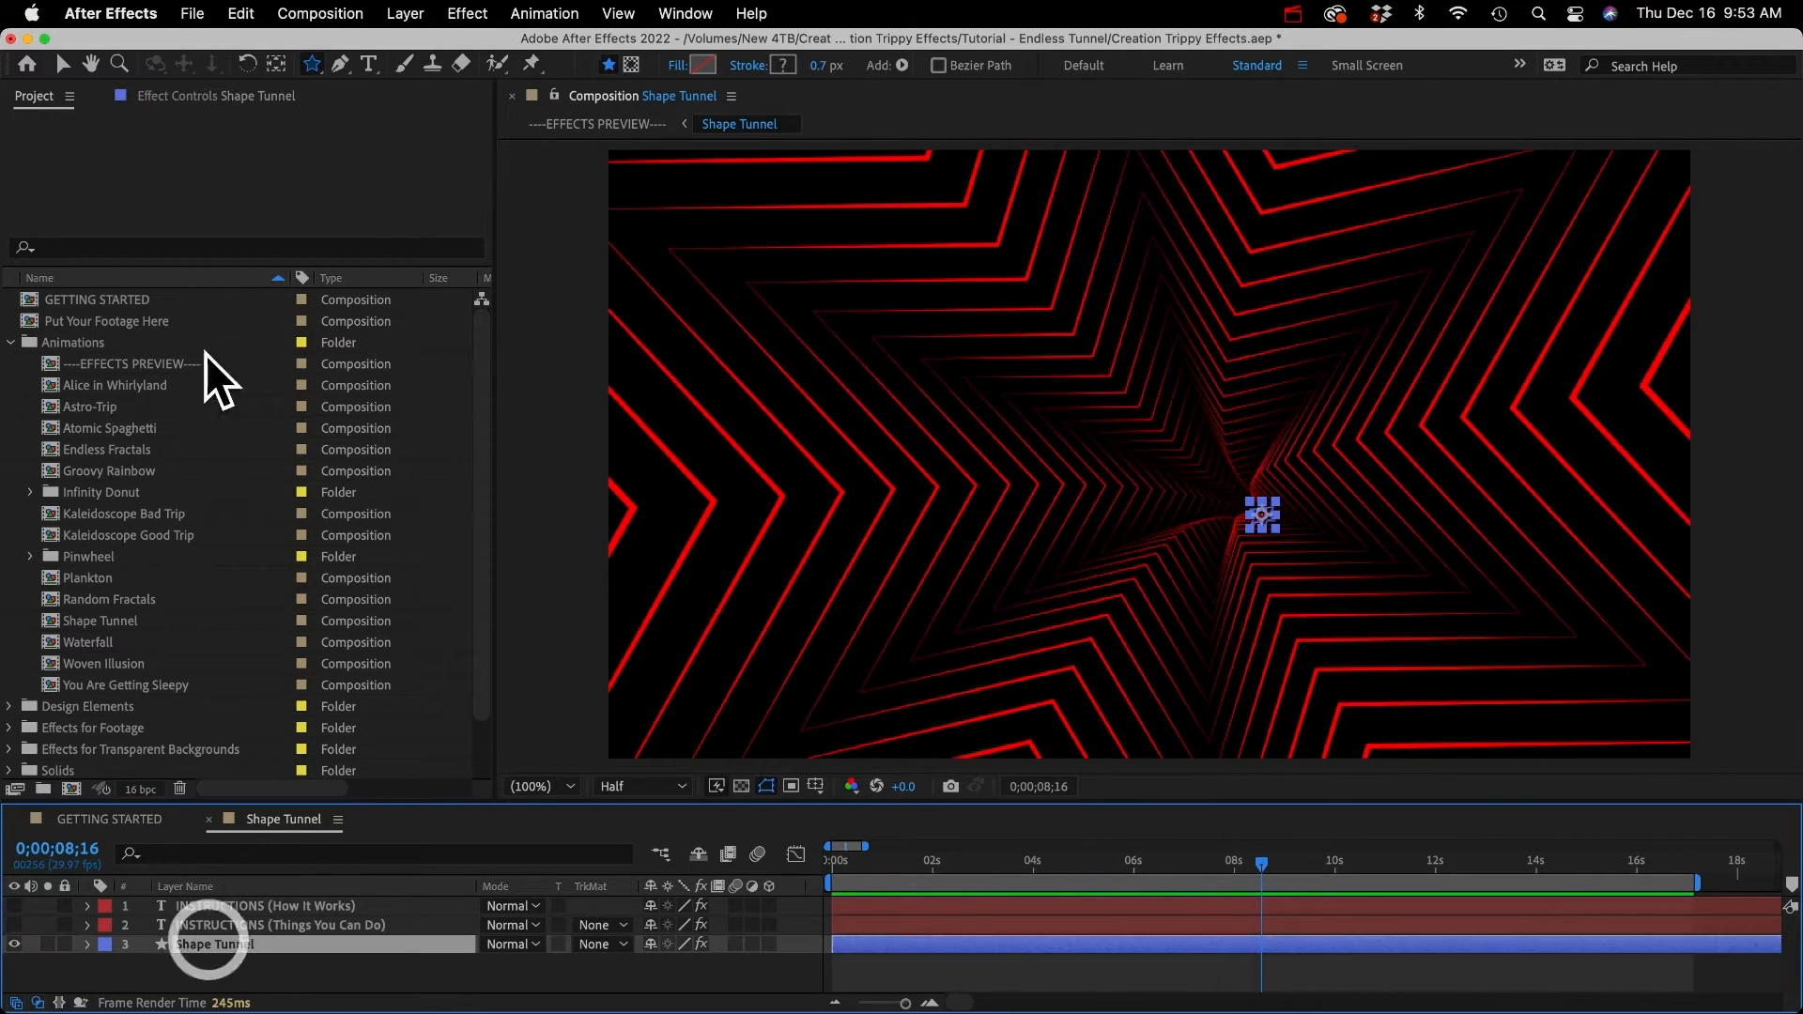
{"action": "left_click", "coordinate": [163, 94]}
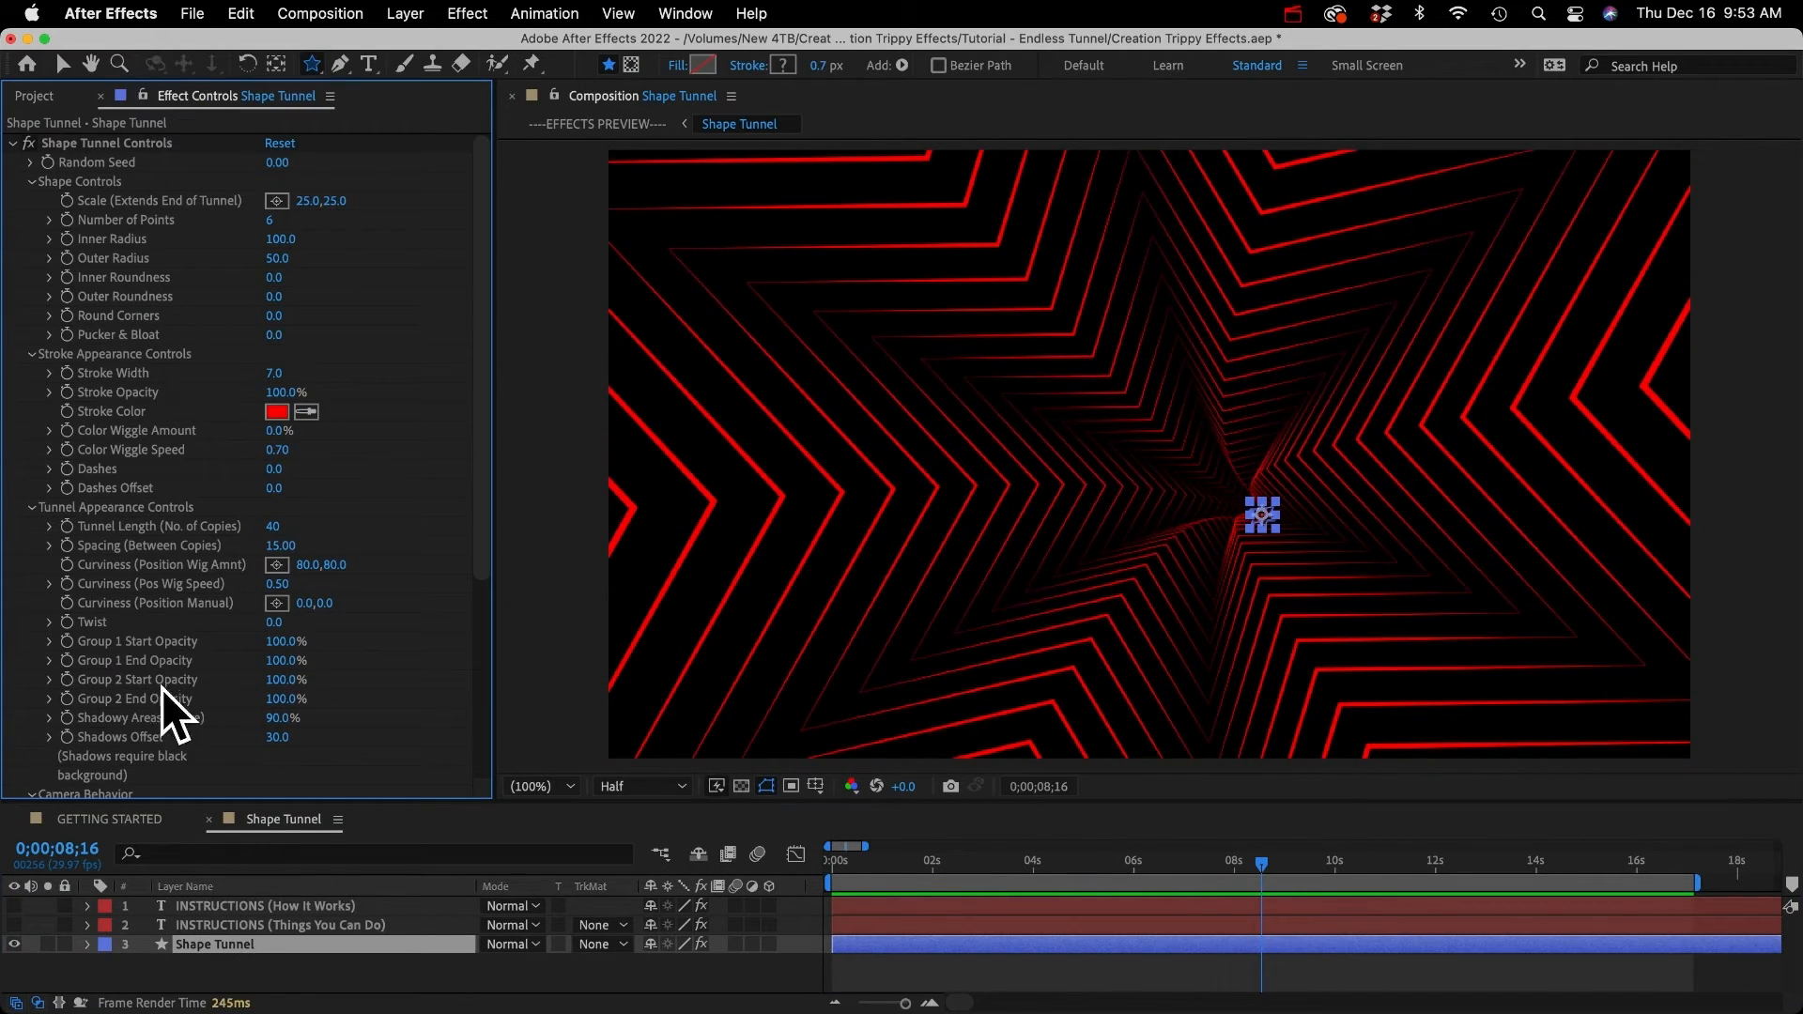
Step: Create a new composition from the Shape Tunnel composition in the project's Animations folder
{"action": "left_click", "coordinate": [36, 94]}
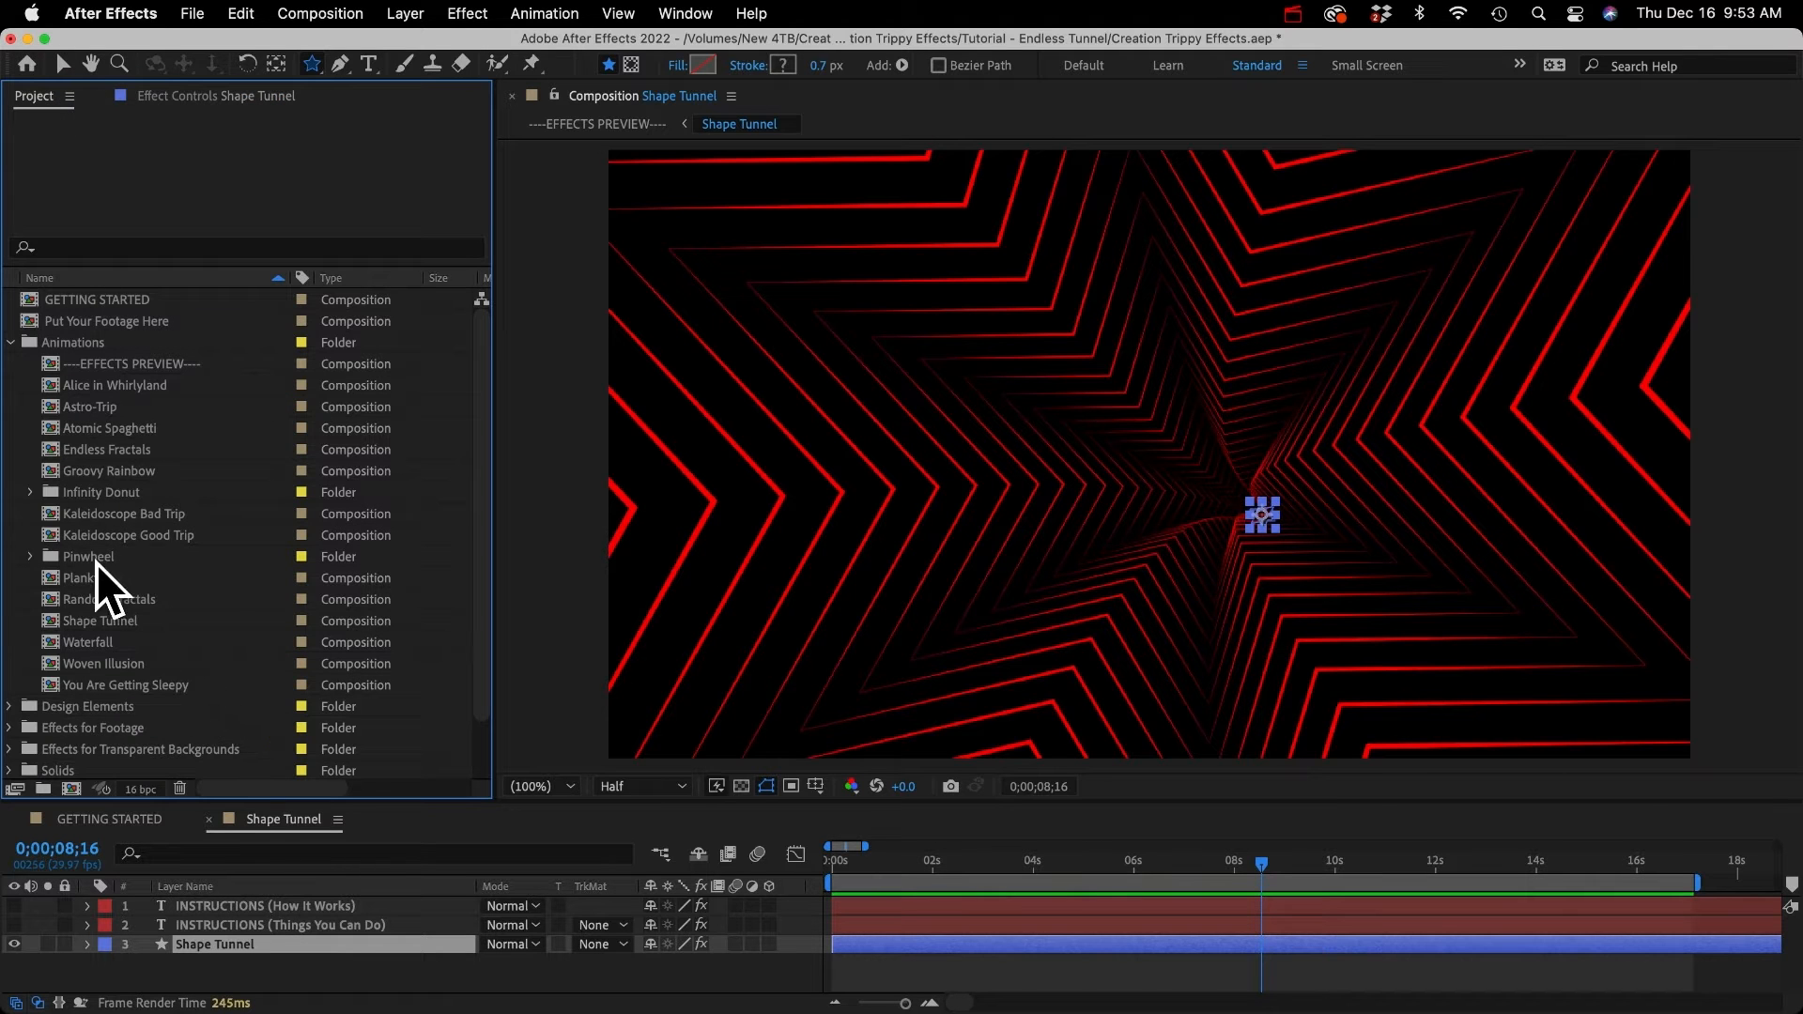
{"action": "left_click", "coordinate": [88, 622]}
{"action": "key", "text": "space"}
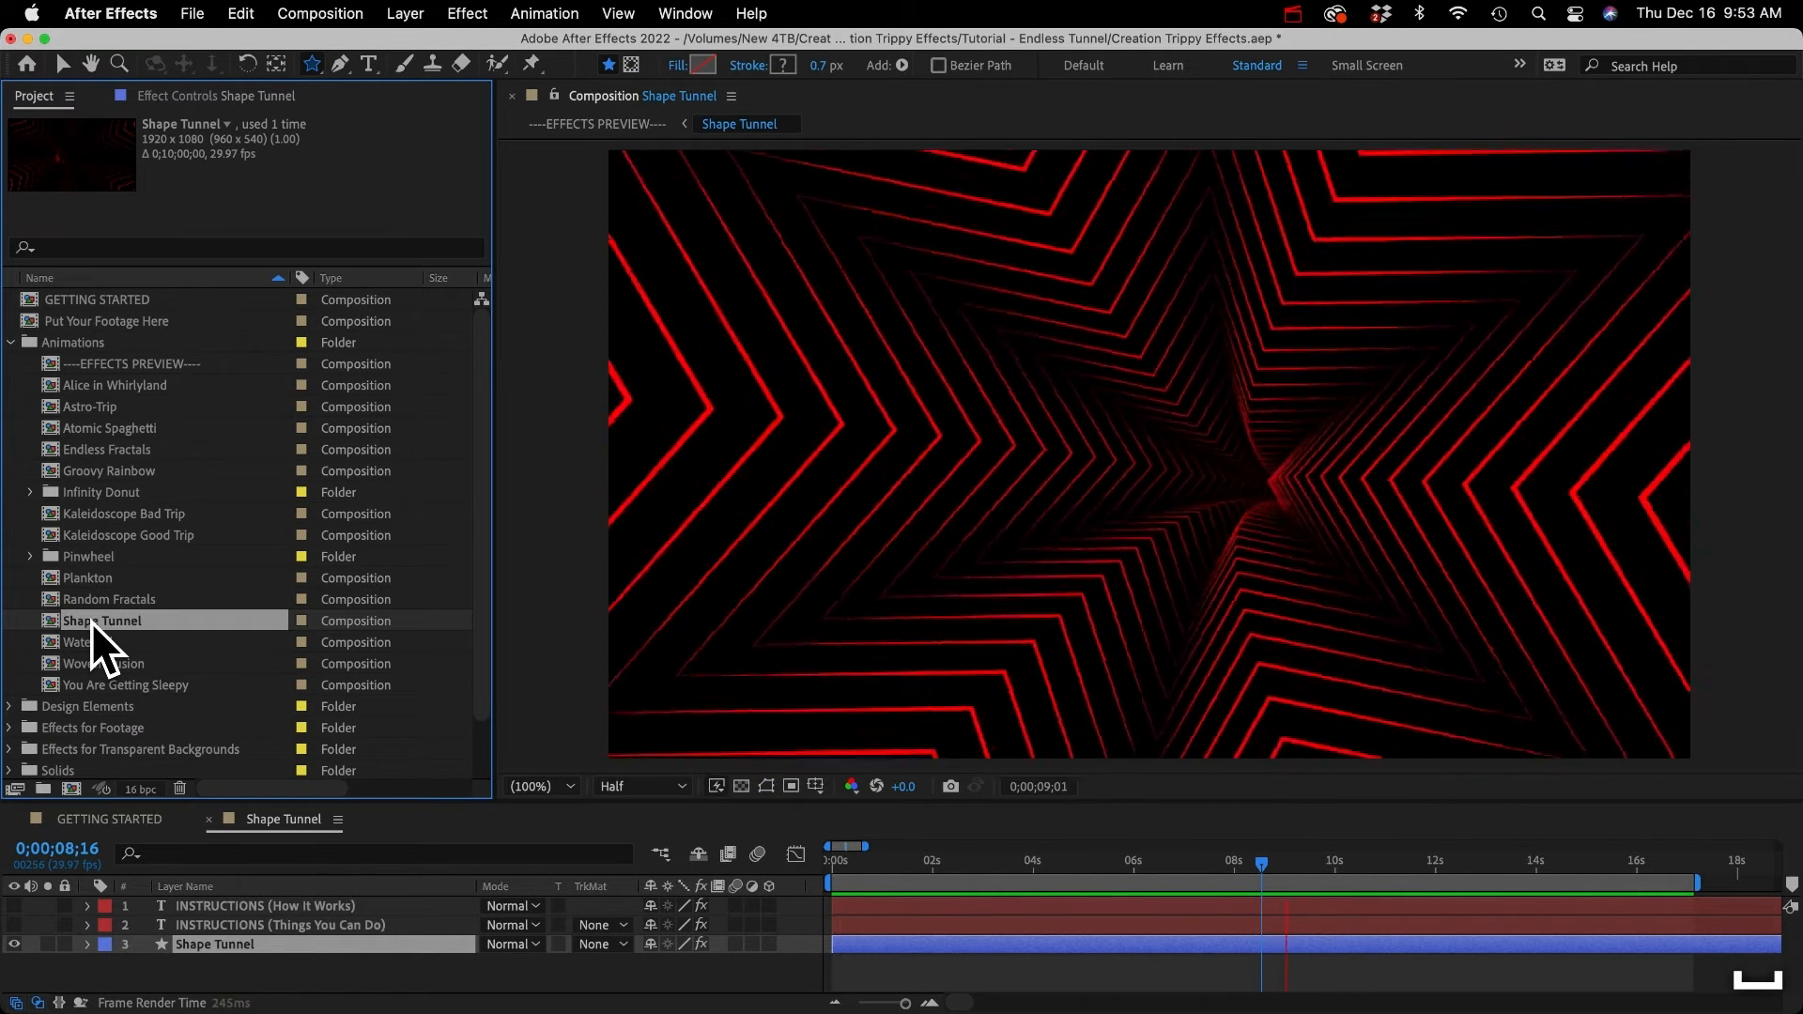
{"action": "left_click_drag", "start_coordinate": [86, 622], "coordinate": [73, 789]}
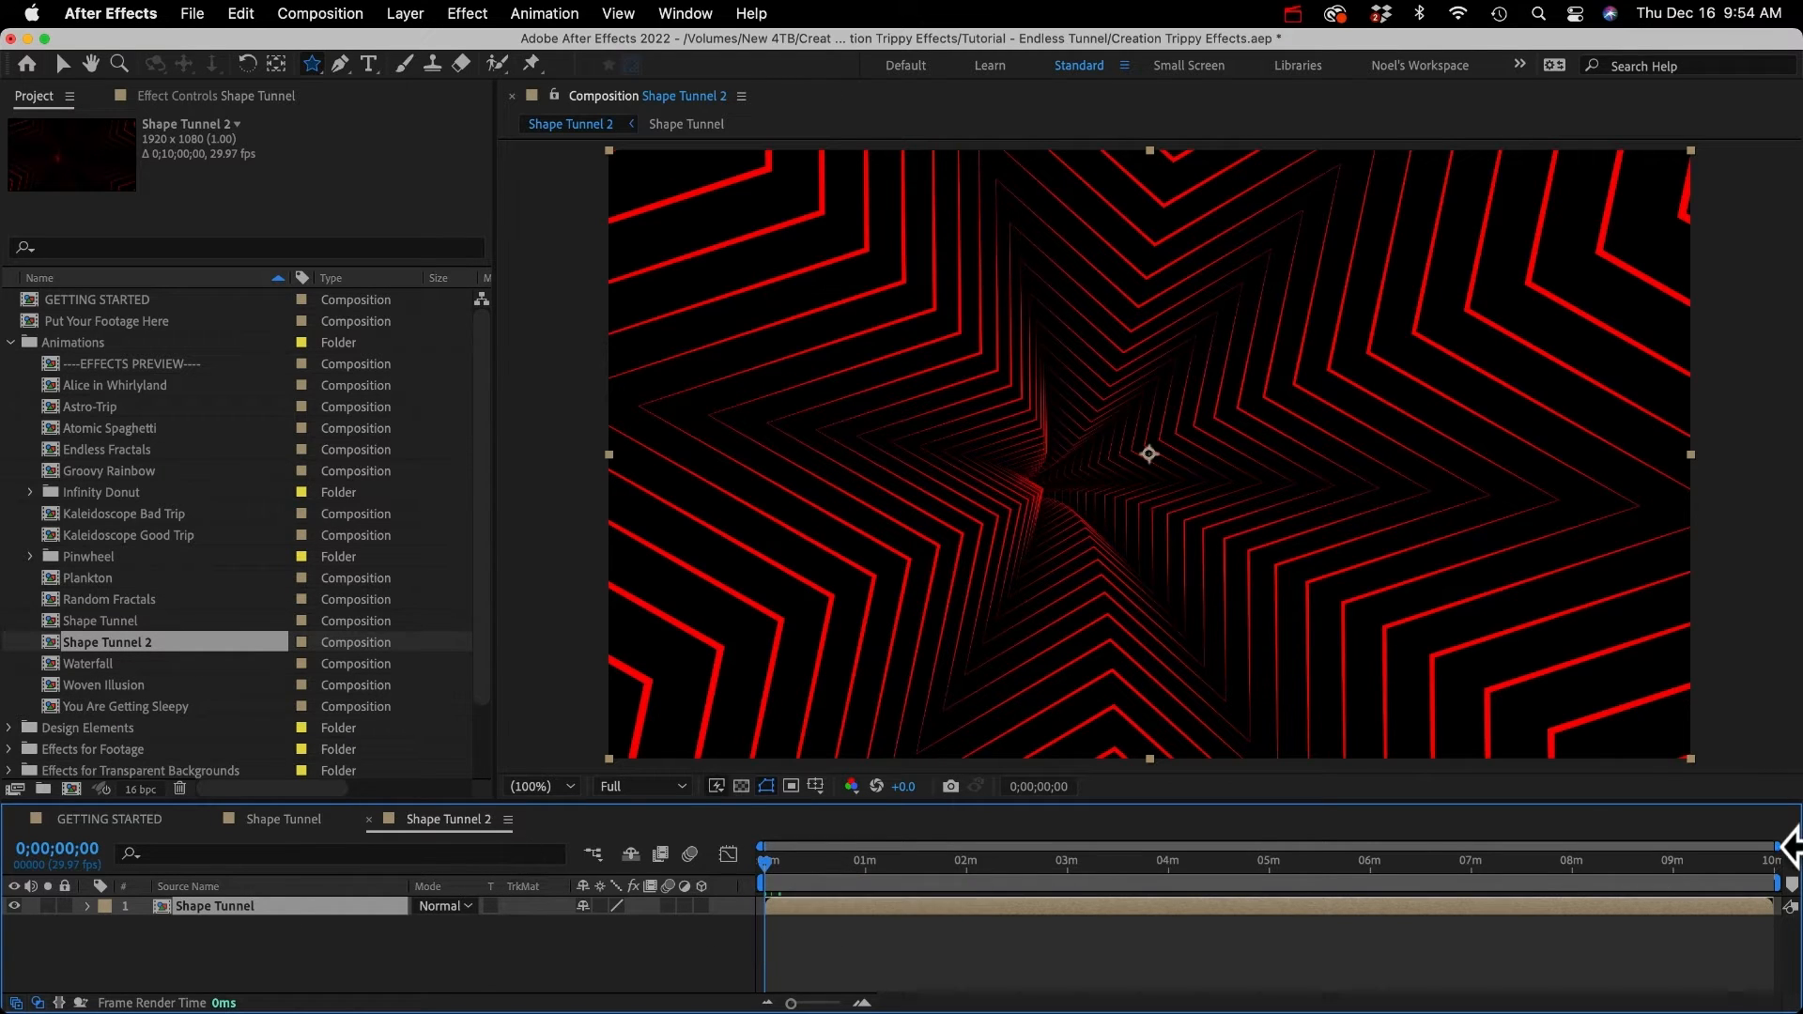
Step: Trim the end of the nested Shape Tunnel layer to 0;00;14;12 and time-reverse the layer
{"action": "left_click_drag", "start_coordinate": [1773, 851], "coordinate": [919, 850]}
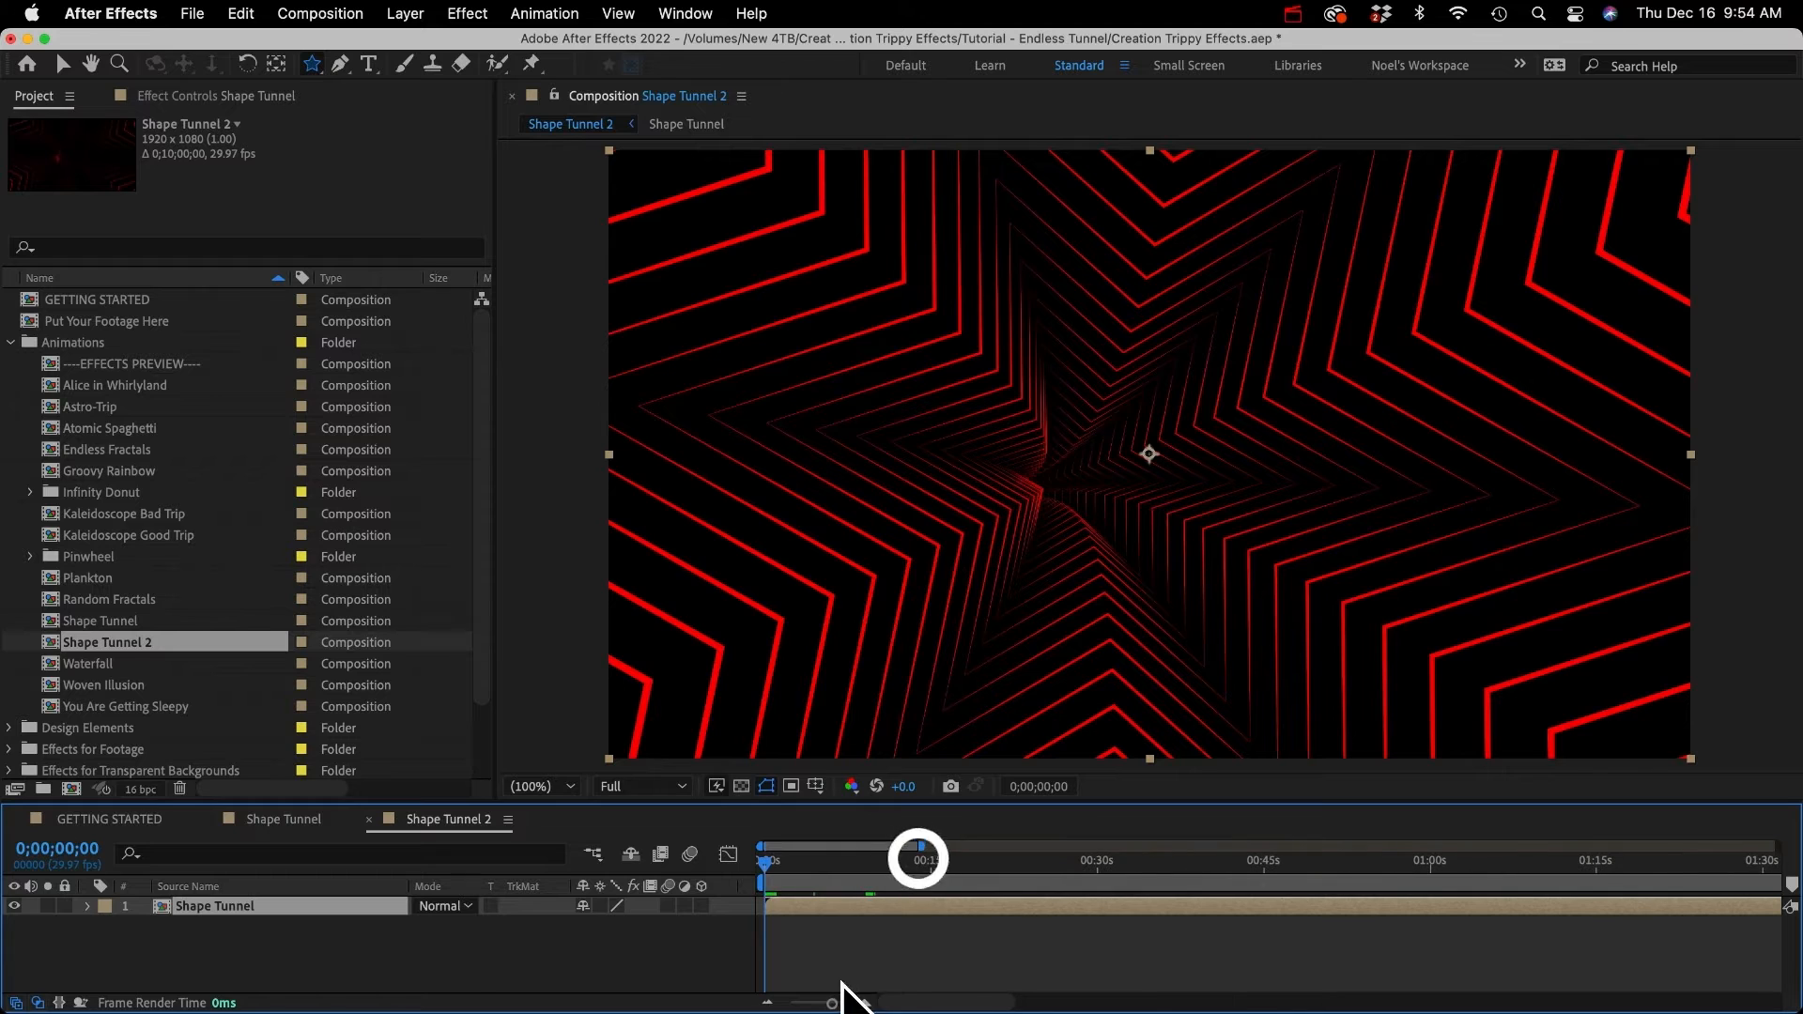
{"action": "left_click", "coordinate": [926, 867]}
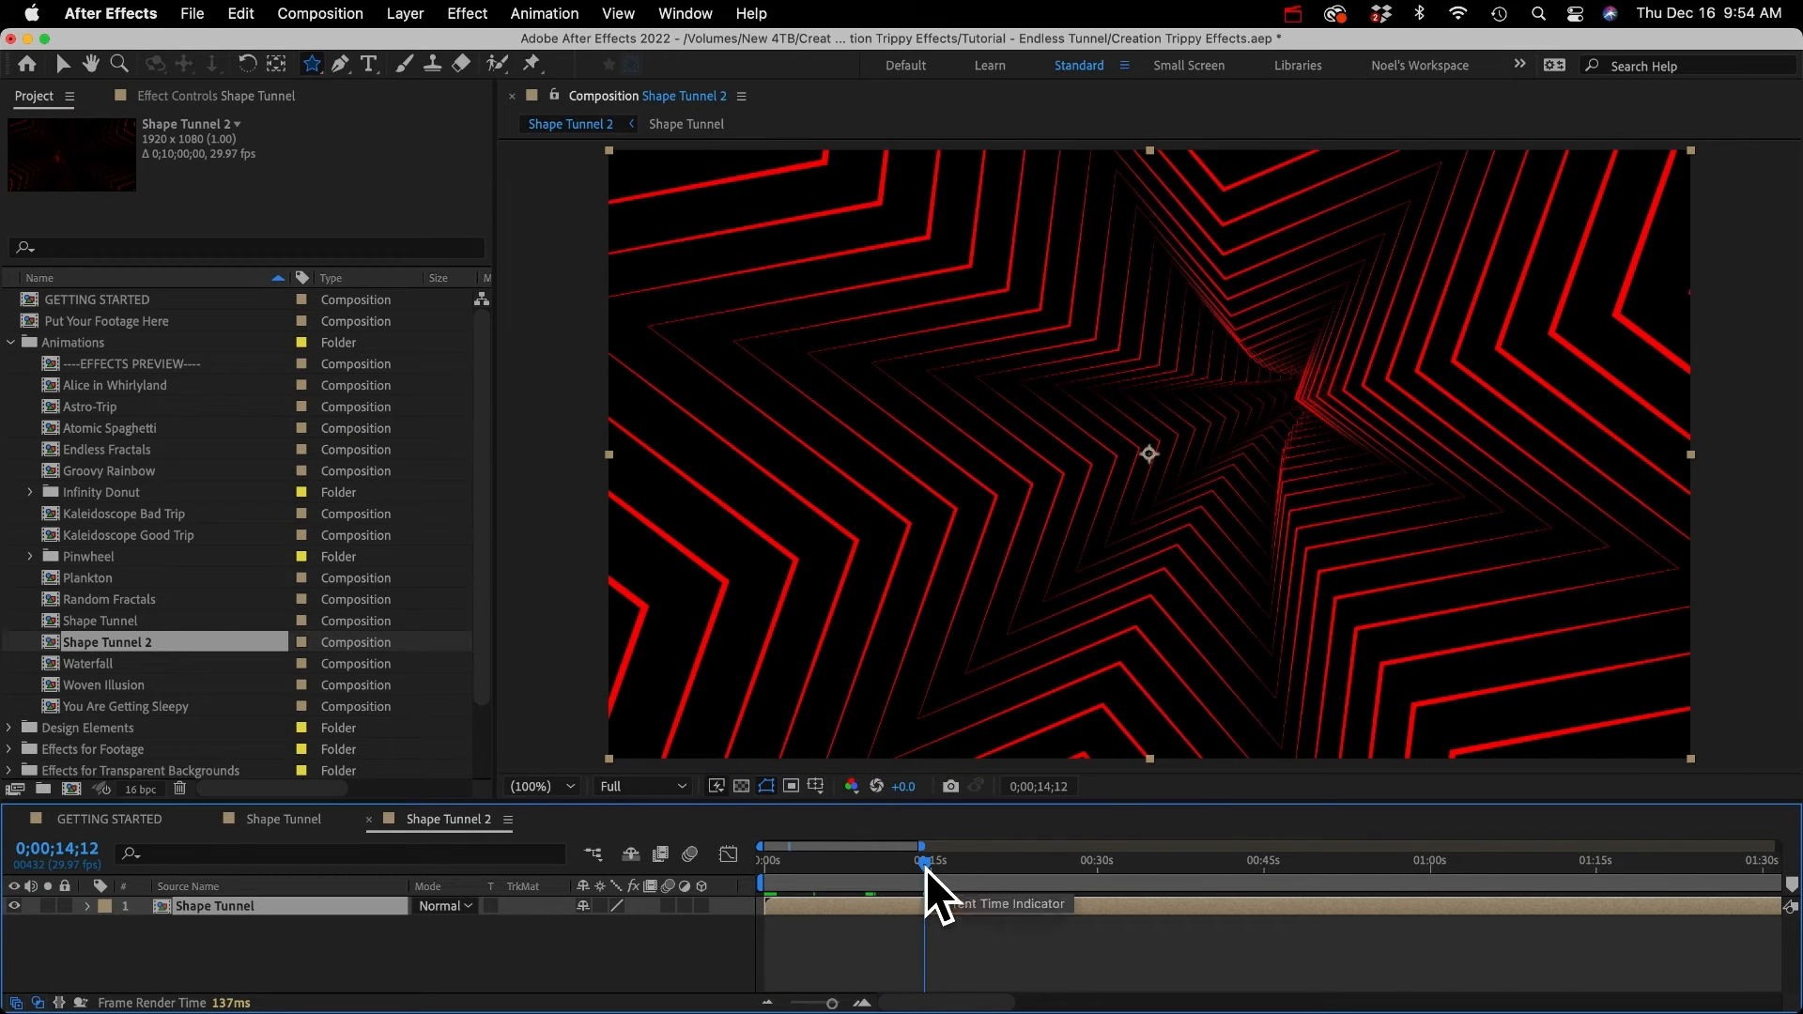
{"action": "key", "text": "alt+]"}
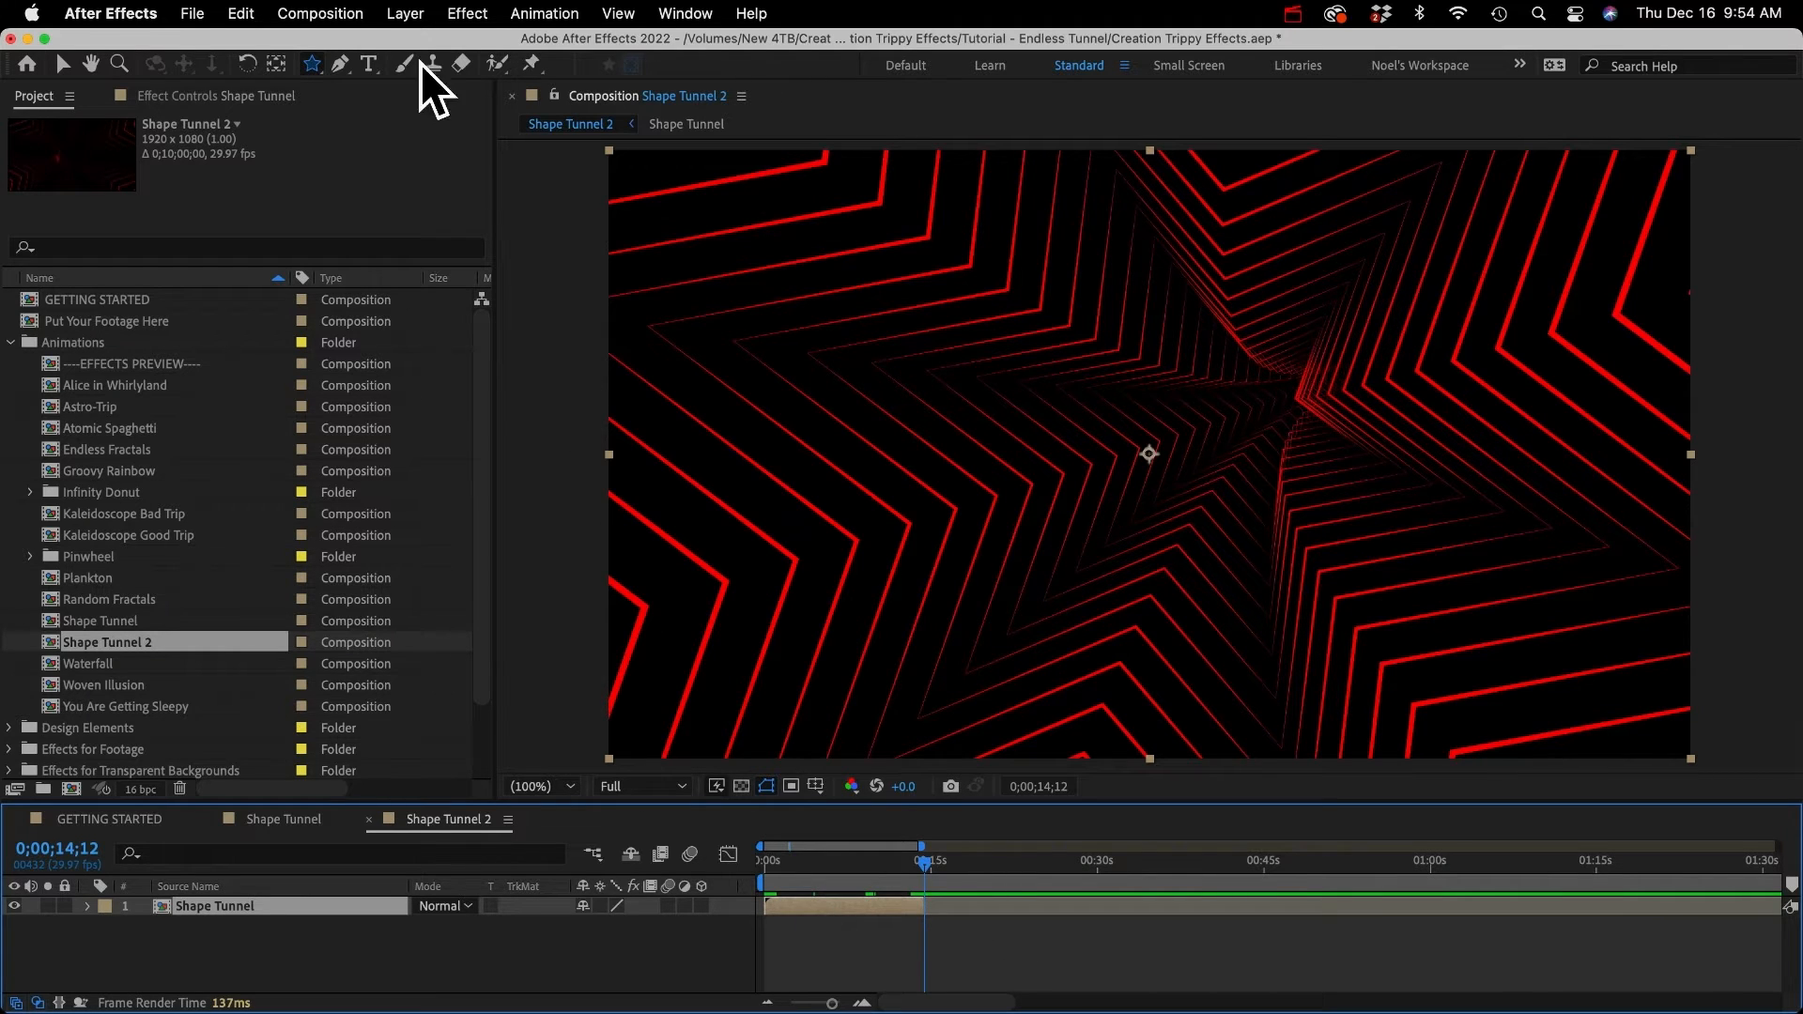
{"action": "left_click", "coordinate": [418, 7]}
{"action": "mouse_move", "coordinate": [414, 317]}
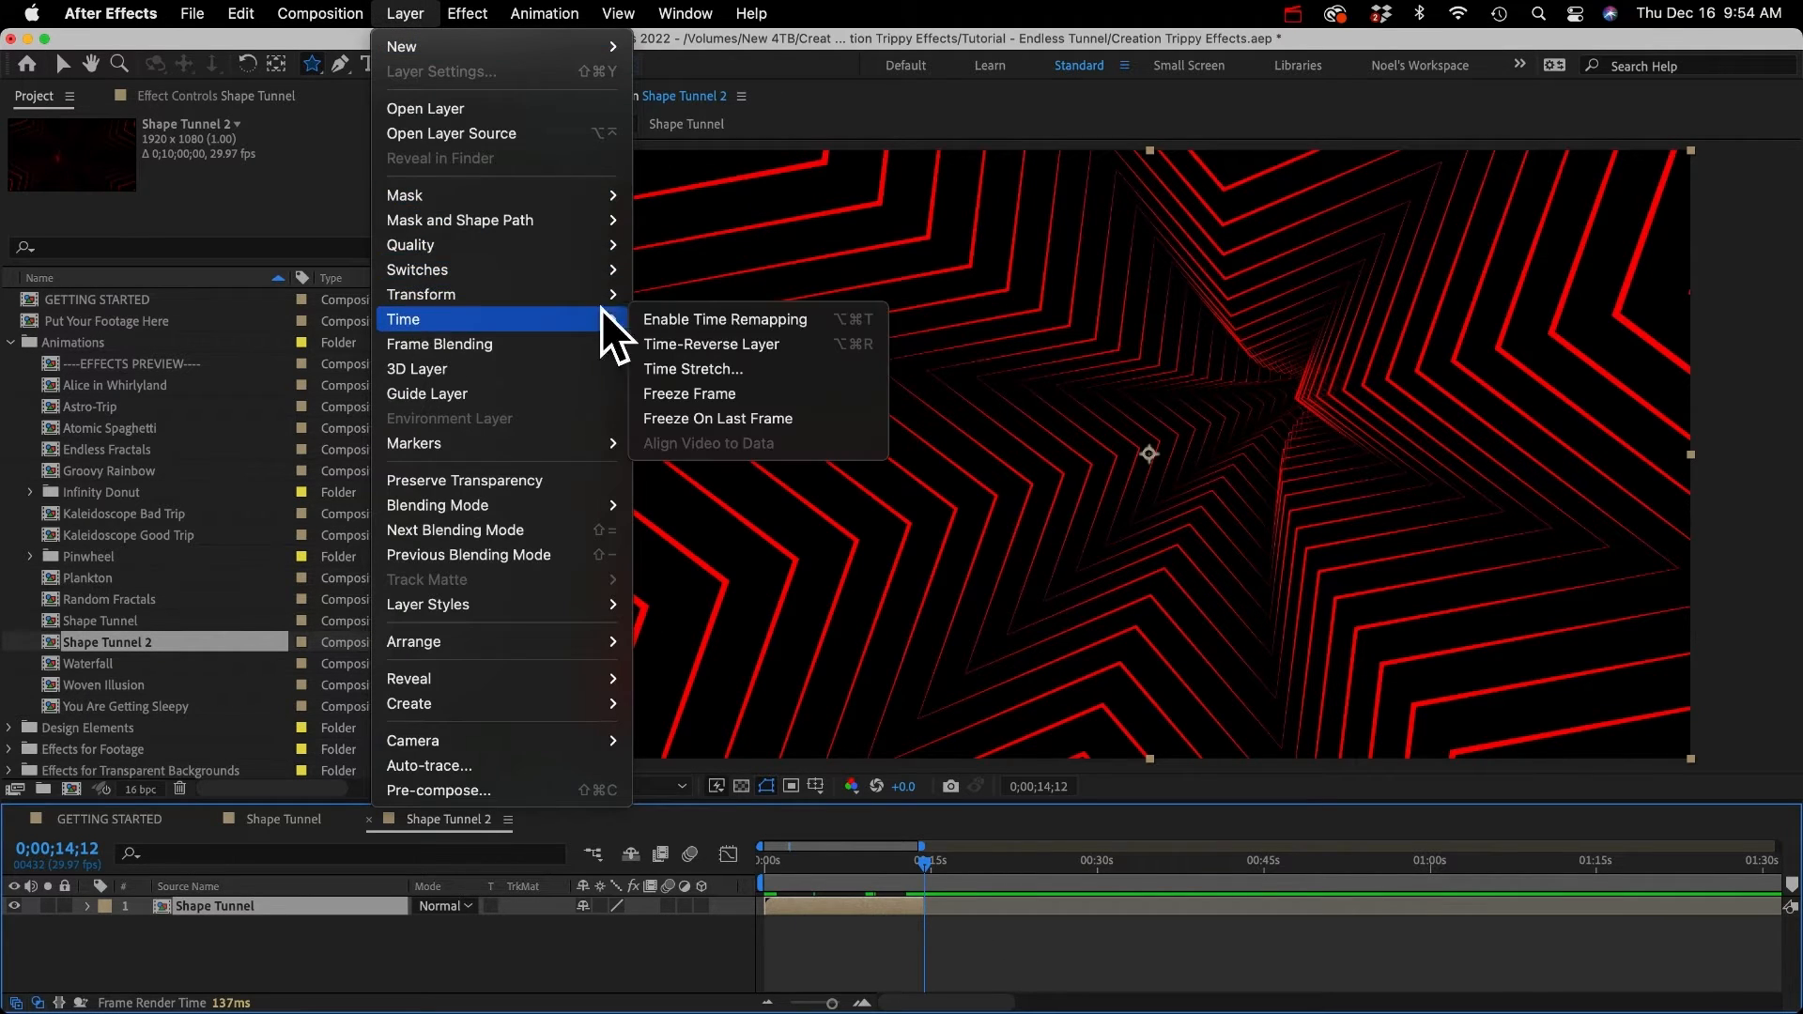
{"action": "left_click", "coordinate": [703, 344]}
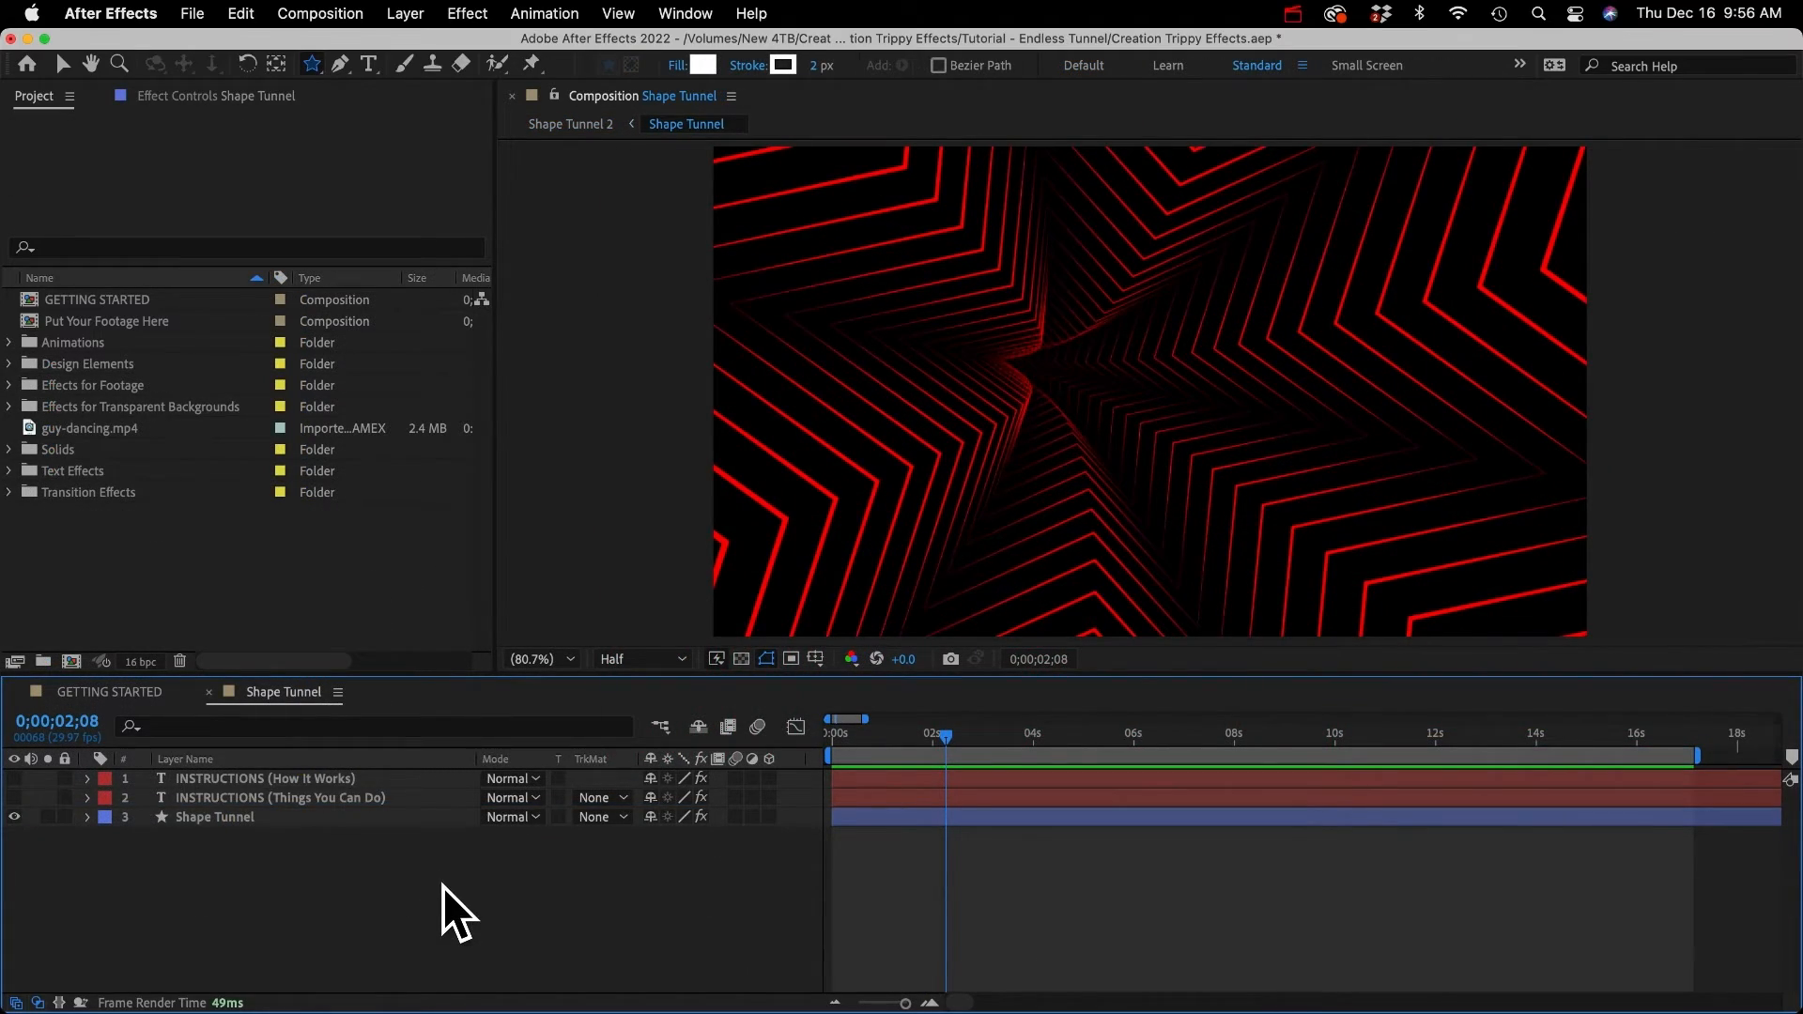
Step: Draw a closed, white-filled butterfly with curved wings as a new shape layer over the tunnel using the Pen tool
{"action": "left_click", "coordinate": [338, 64]}
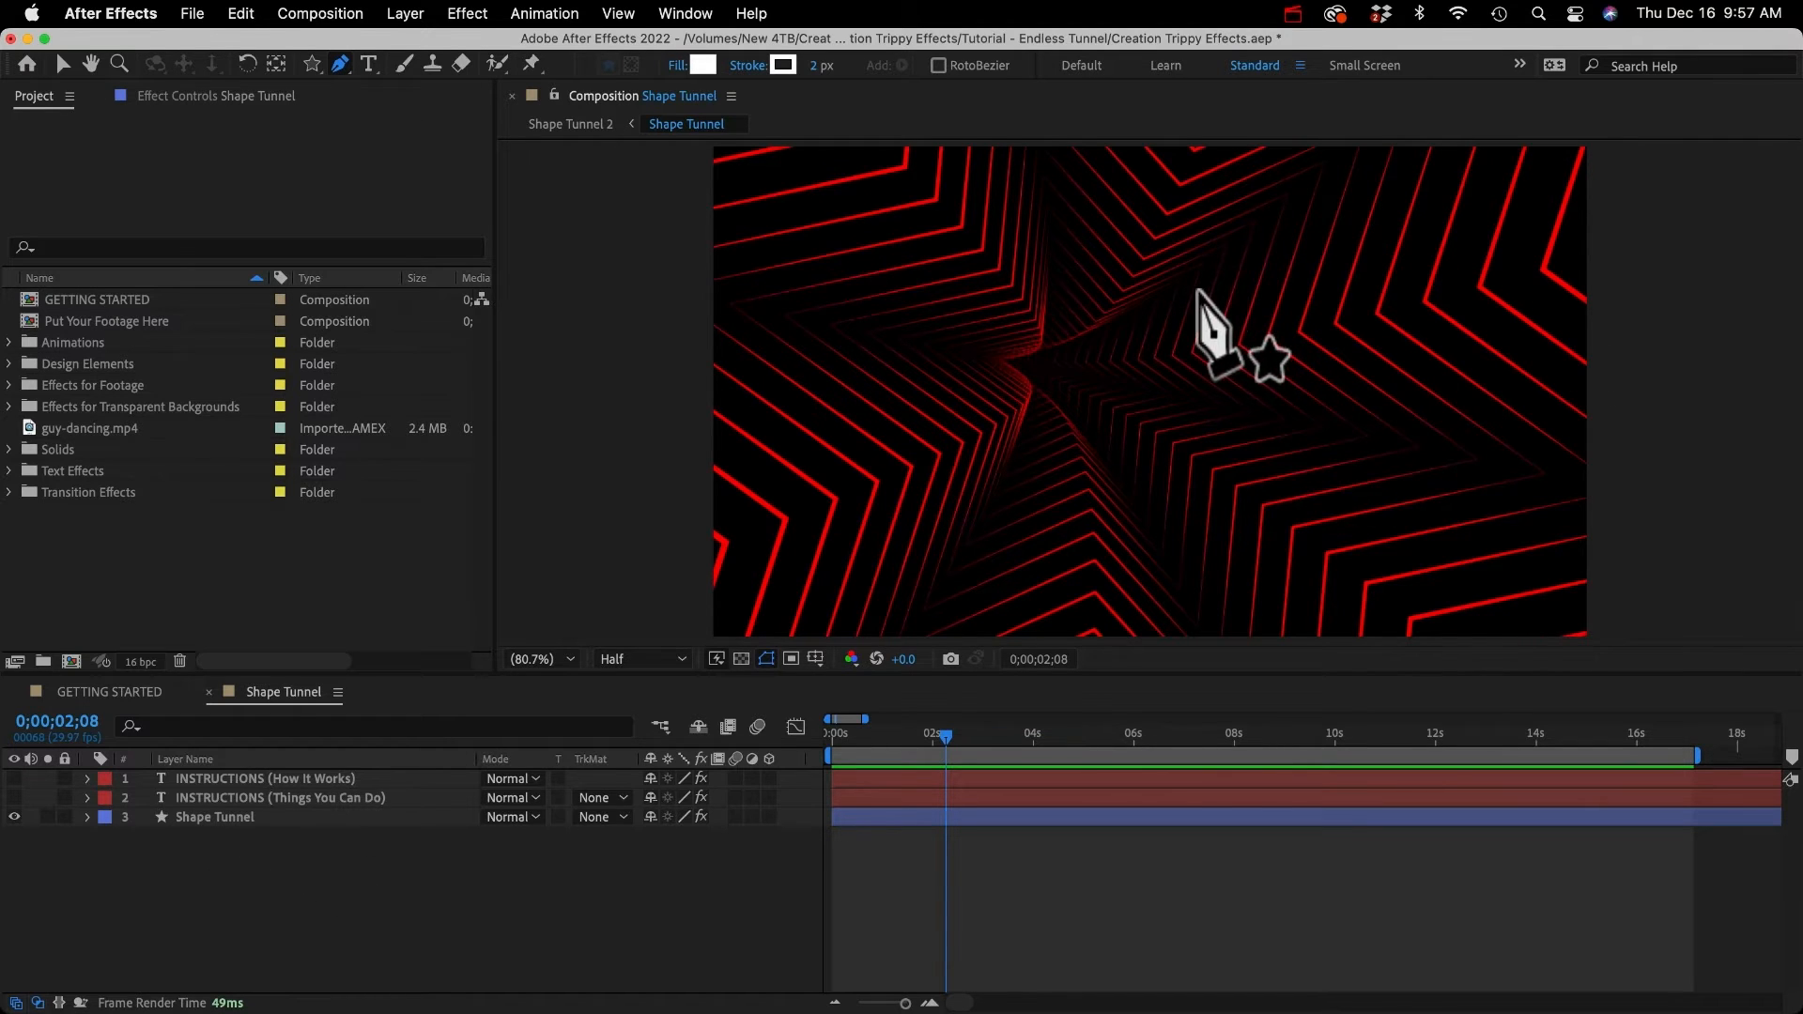
{"action": "left_click", "coordinate": [1105, 339]}
{"action": "left_click_drag", "start_coordinate": [928, 267], "coordinate": [837, 282]}
{"action": "left_click_drag", "start_coordinate": [964, 387], "coordinate": [988, 409]}
{"action": "left_click", "coordinate": [1041, 421]}
{"action": "left_click_drag", "start_coordinate": [976, 470], "coordinate": [967, 498]}
{"action": "left_click_drag", "start_coordinate": [976, 576], "coordinate": [1022, 570]}
{"action": "left_click", "coordinate": [1107, 514]}
{"action": "left_click_drag", "start_coordinate": [1155, 517], "coordinate": [1170, 531]}
{"action": "left_click_drag", "start_coordinate": [1267, 573], "coordinate": [1294, 581]}
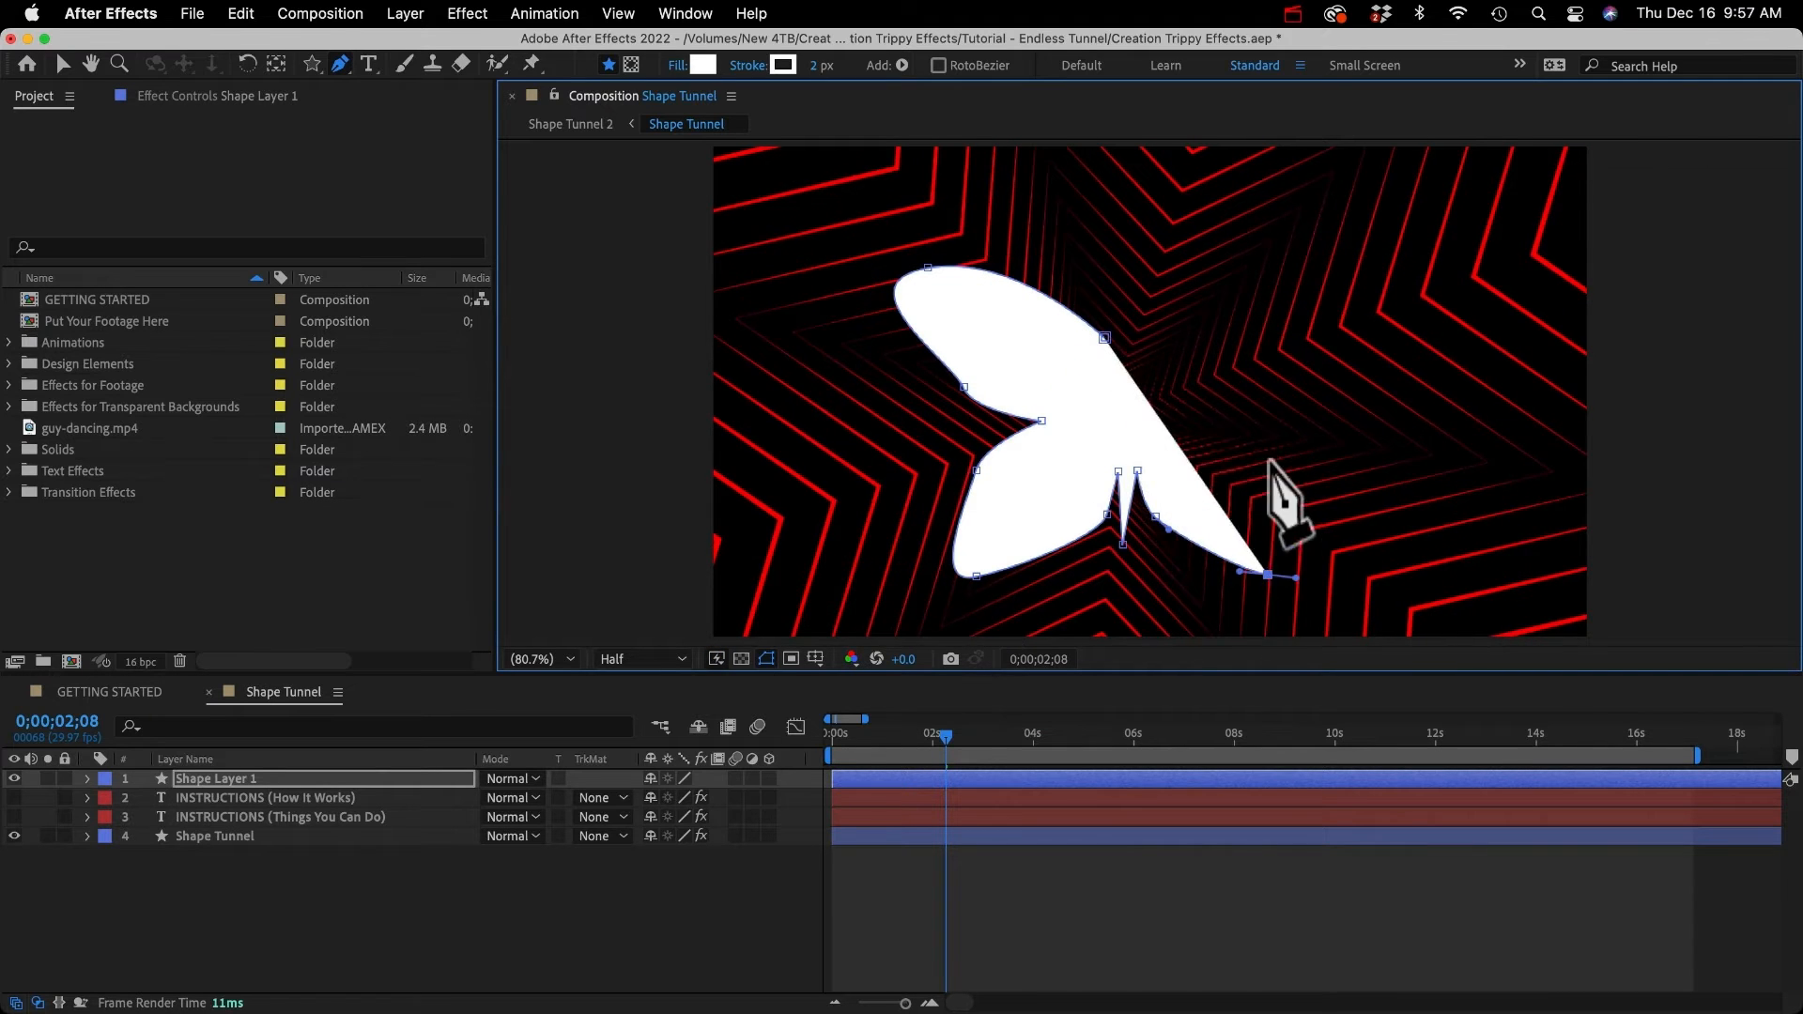
{"action": "left_click_drag", "start_coordinate": [1270, 461], "coordinate": [1260, 440]}
{"action": "left_click", "coordinate": [1210, 422]}
{"action": "left_click_drag", "start_coordinate": [1293, 385], "coordinate": [1318, 360]}
{"action": "left_click_drag", "start_coordinate": [1347, 267], "coordinate": [1297, 263]}
{"action": "left_click_drag", "start_coordinate": [1168, 328], "coordinate": [1110, 268]}
{"action": "left_click", "coordinate": [1105, 338]}
Step: Refine the butterfly's outline by widening the upper and lower right wing tips, extending the upper left wing and narrowing the head
{"action": "key", "text": "v"}
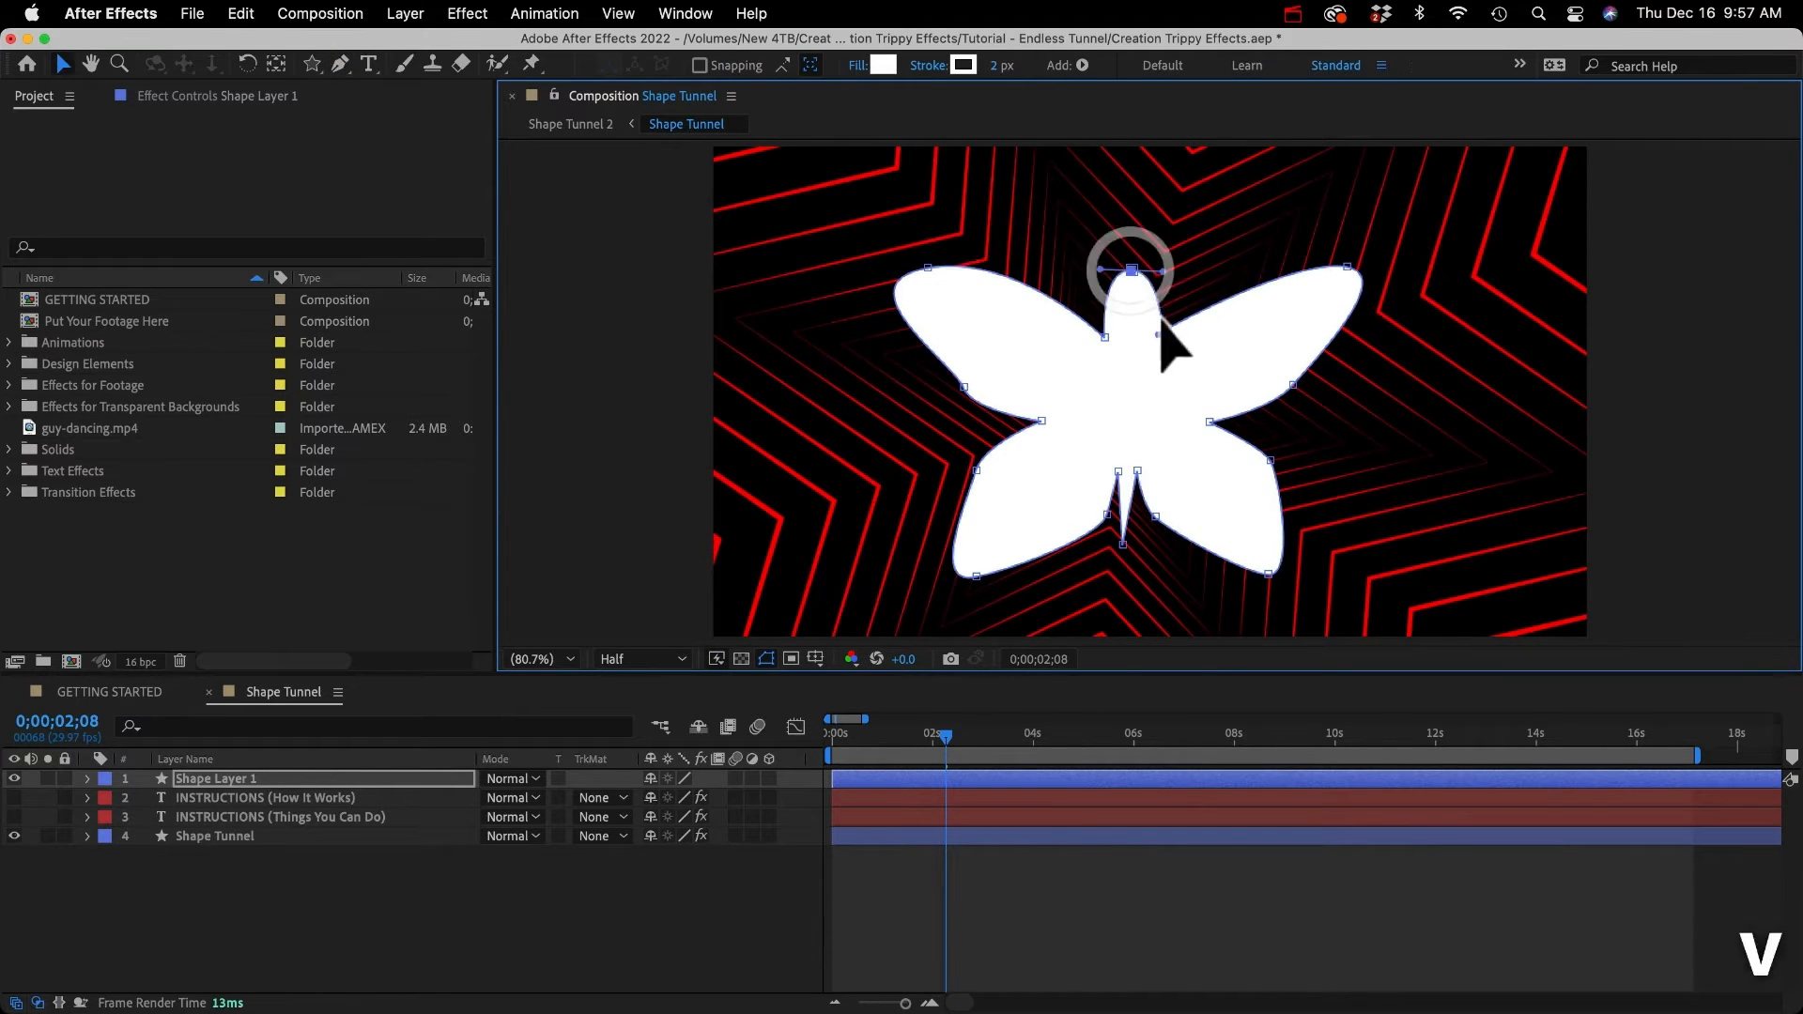
{"action": "left_click_drag", "start_coordinate": [1122, 544], "coordinate": [1130, 552]}
{"action": "left_click_drag", "start_coordinate": [1268, 573], "coordinate": [1311, 582]}
{"action": "left_click_drag", "start_coordinate": [1271, 460], "coordinate": [1284, 462]}
{"action": "left_click_drag", "start_coordinate": [1348, 267], "coordinate": [1395, 232]}
{"action": "left_click_drag", "start_coordinate": [1293, 385], "coordinate": [1316, 410]}
{"action": "left_click_drag", "start_coordinate": [928, 268], "coordinate": [879, 231]}
{"action": "left_click_drag", "start_coordinate": [1105, 338], "coordinate": [1119, 340]}
{"action": "left_click_drag", "start_coordinate": [1167, 335], "coordinate": [1151, 339]}
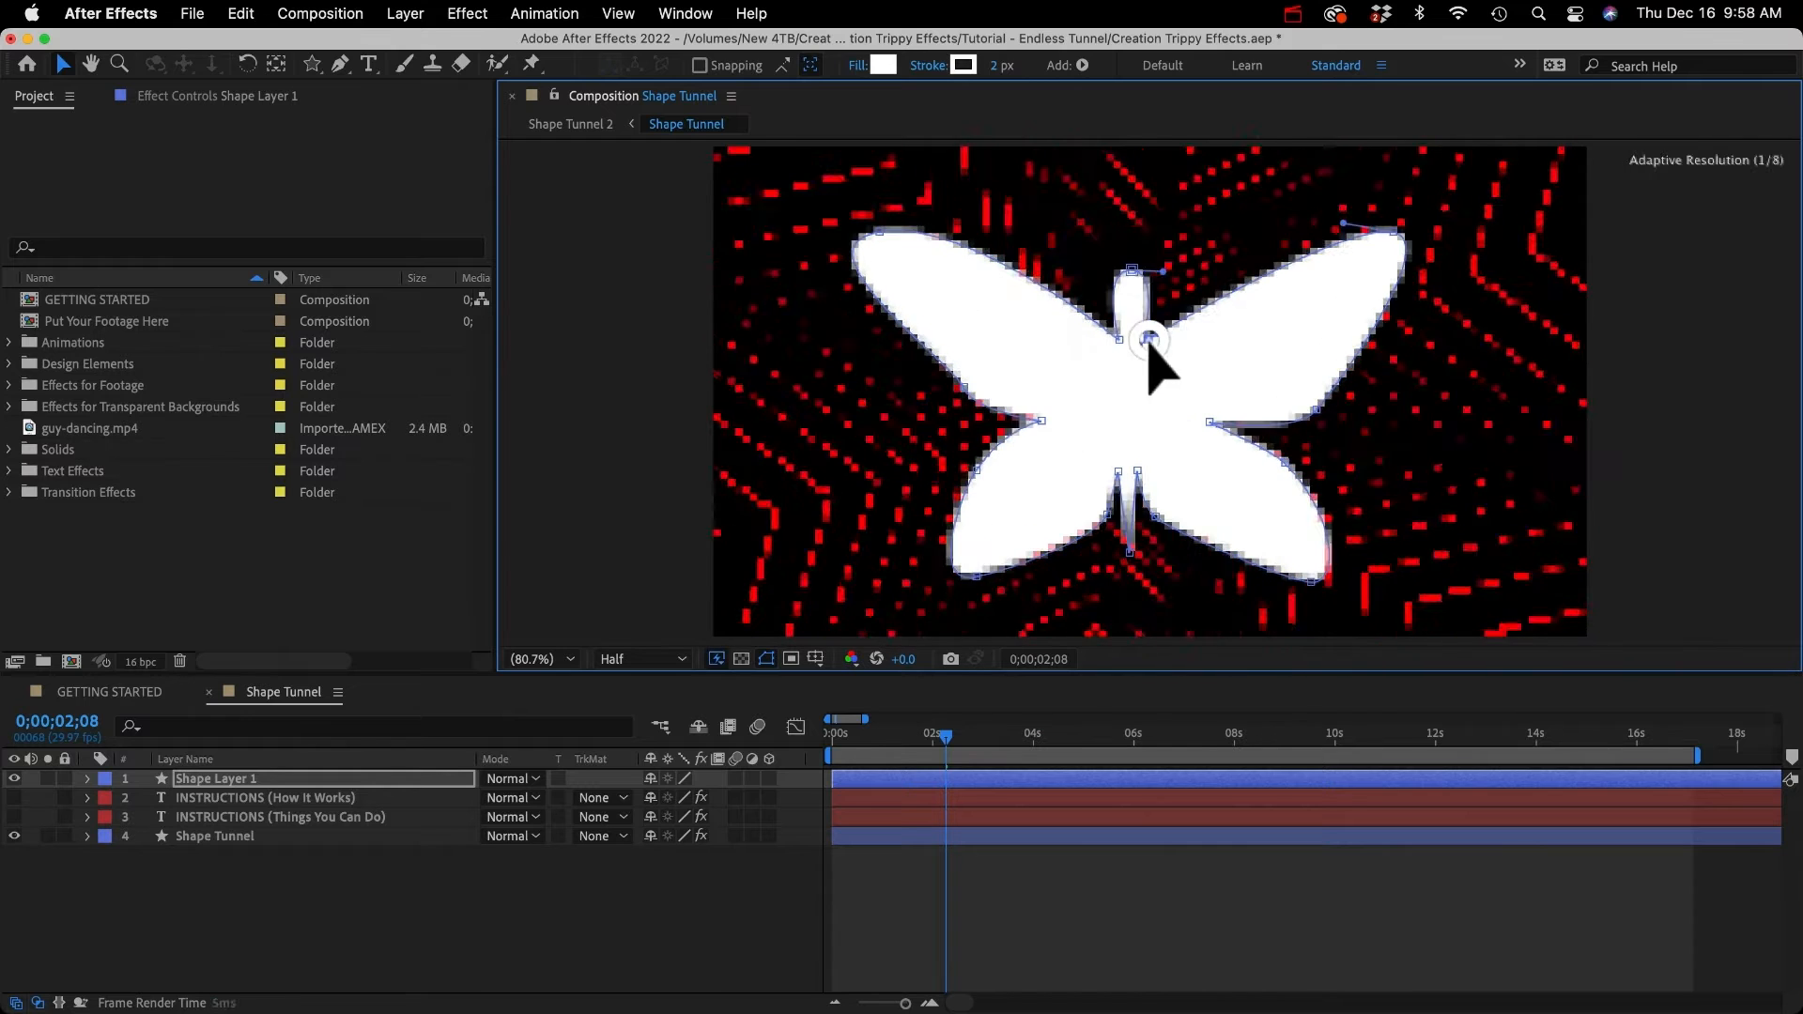
Step: Copy the butterfly's Path property from Shape Layer 1 and delete that layer
{"action": "left_click", "coordinate": [87, 779]}
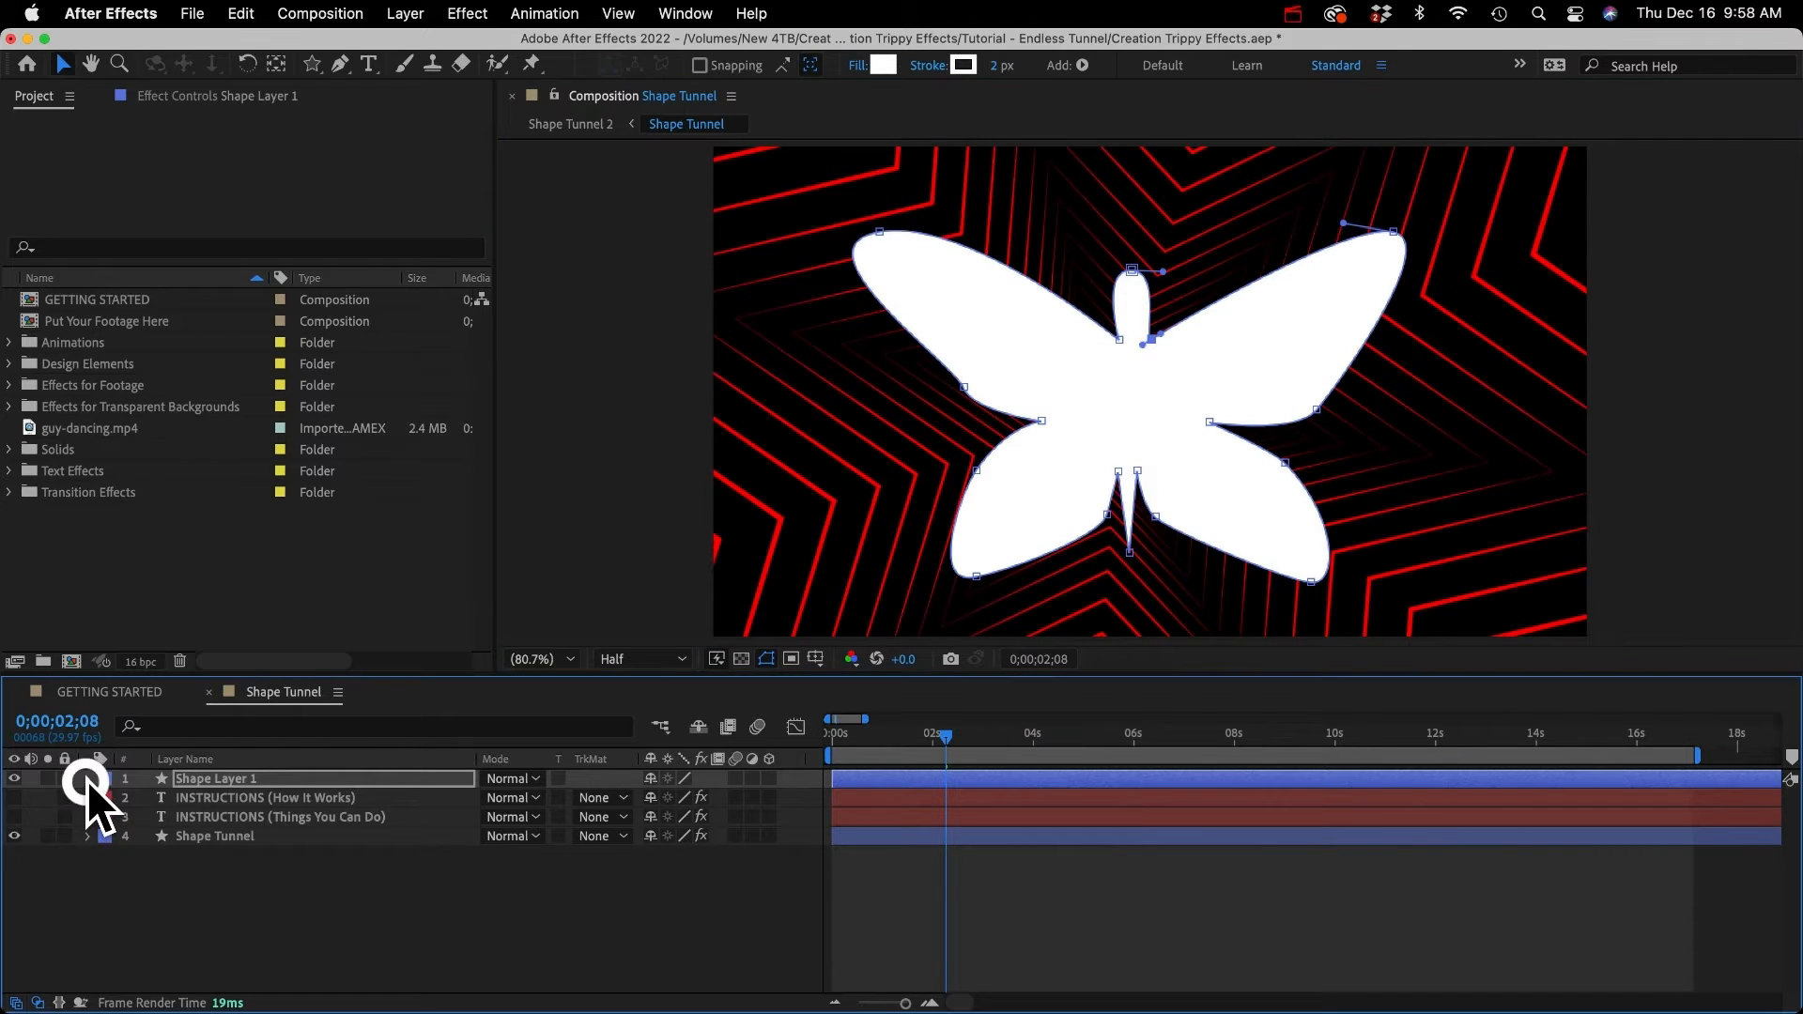
{"action": "left_click", "coordinate": [106, 799]}
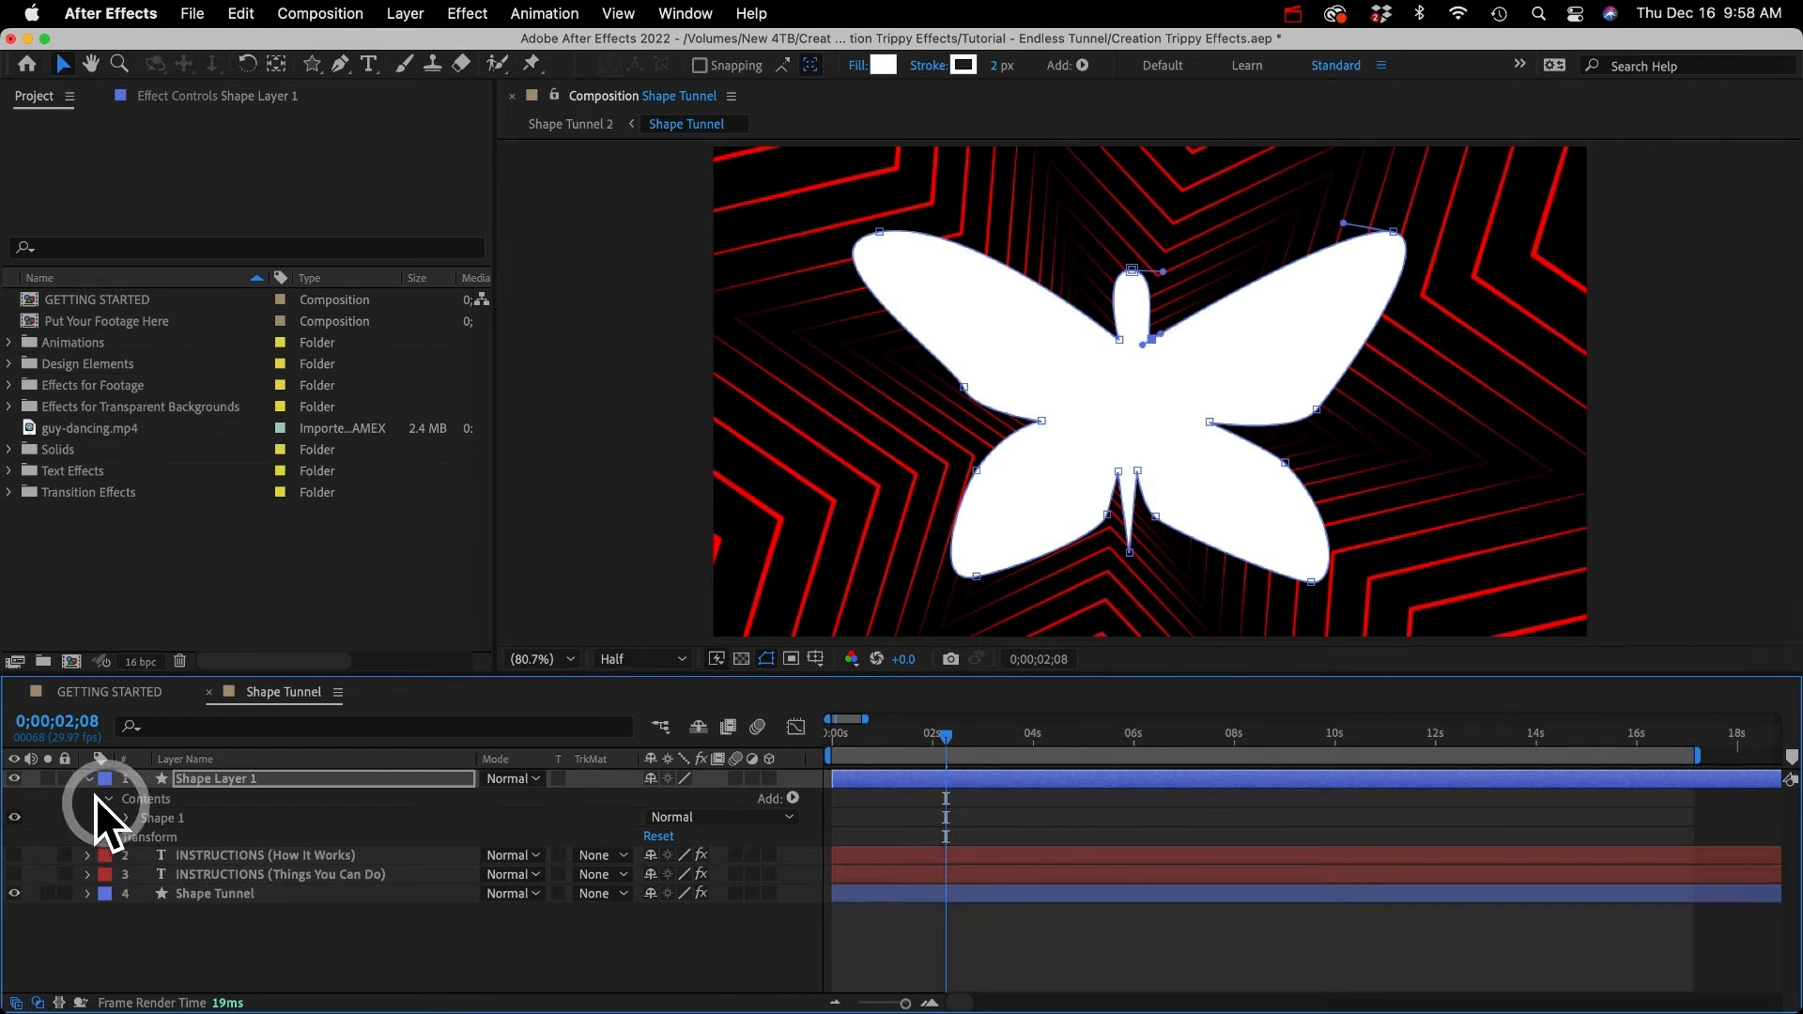
{"action": "left_click", "coordinate": [124, 818]}
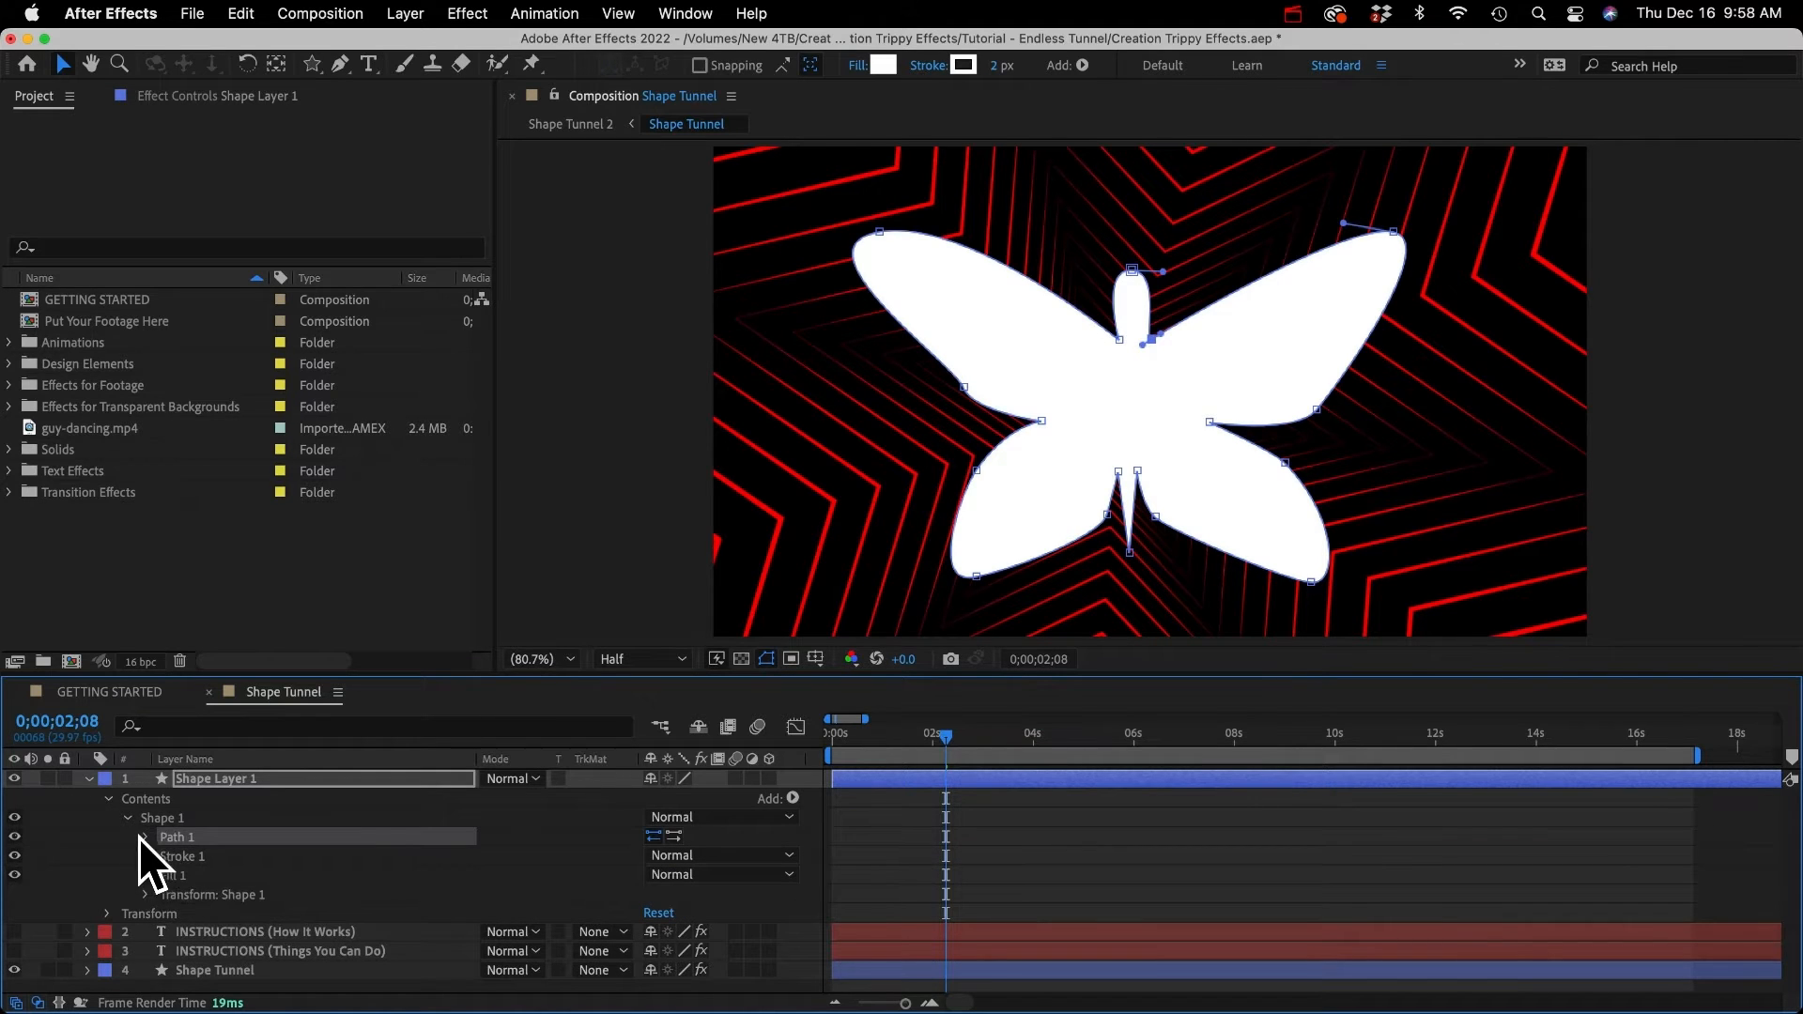
{"action": "left_click", "coordinate": [145, 838]}
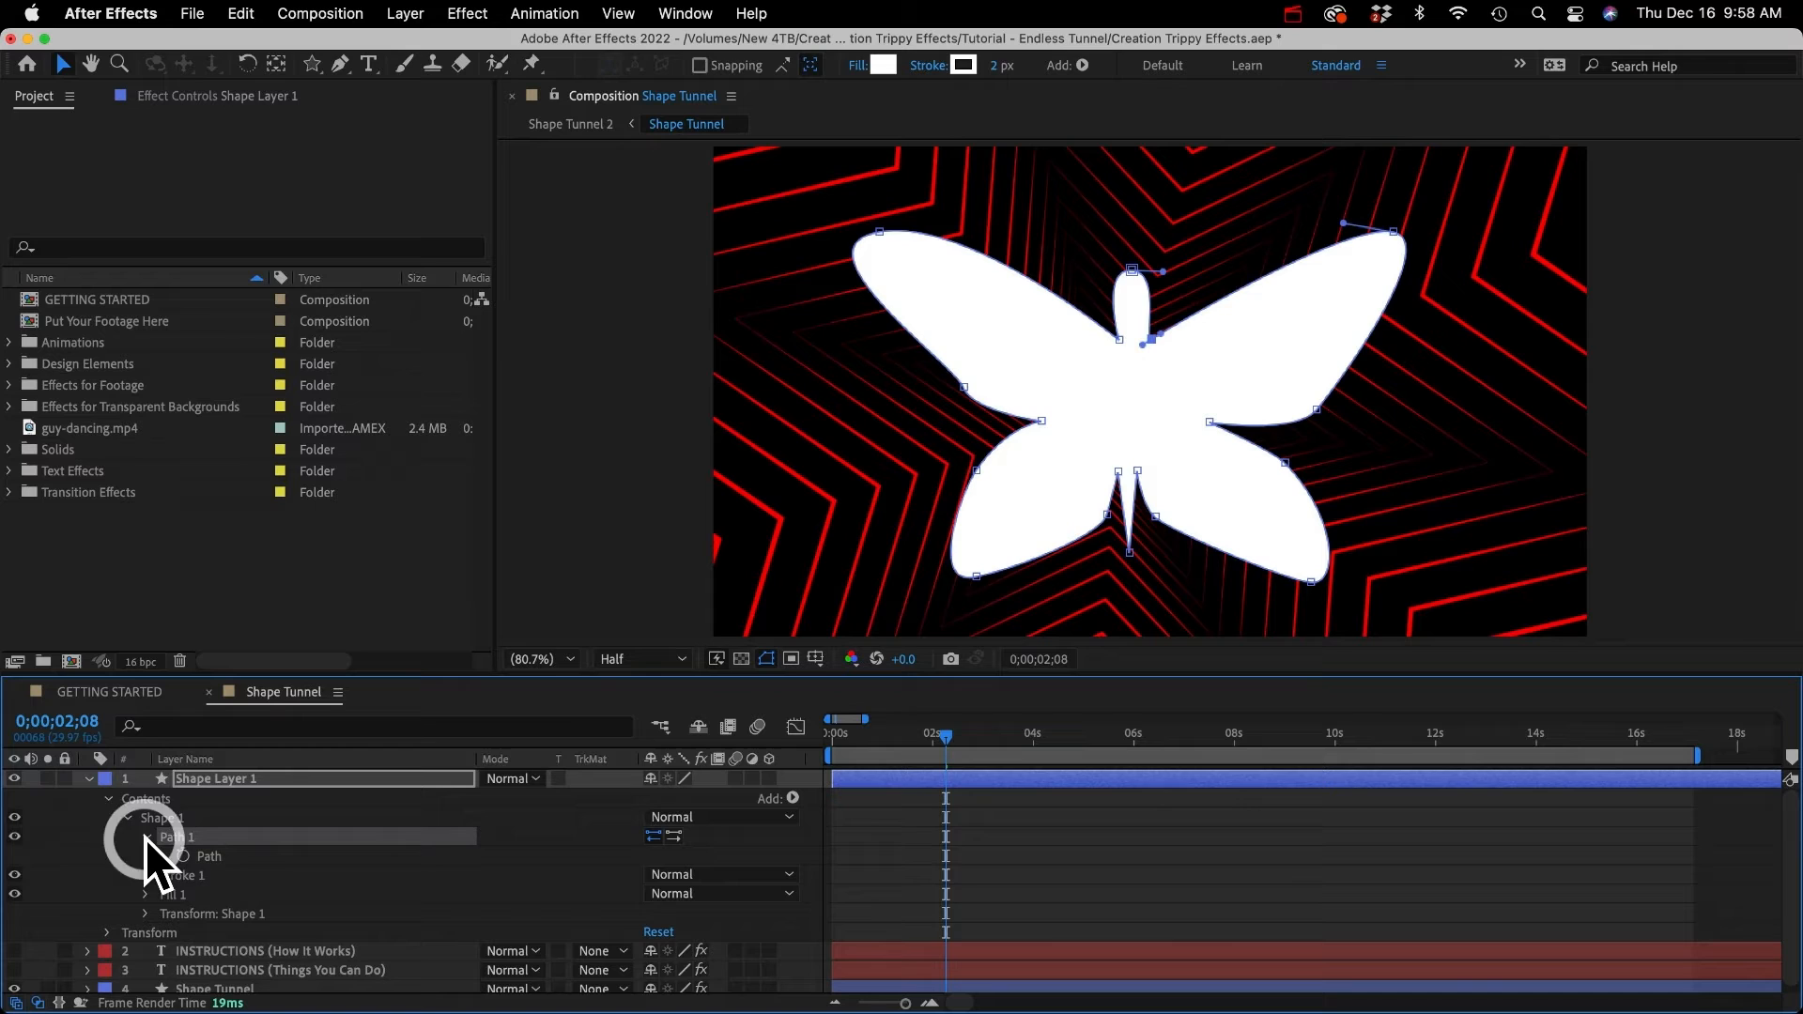
{"action": "left_click", "coordinate": [210, 858]}
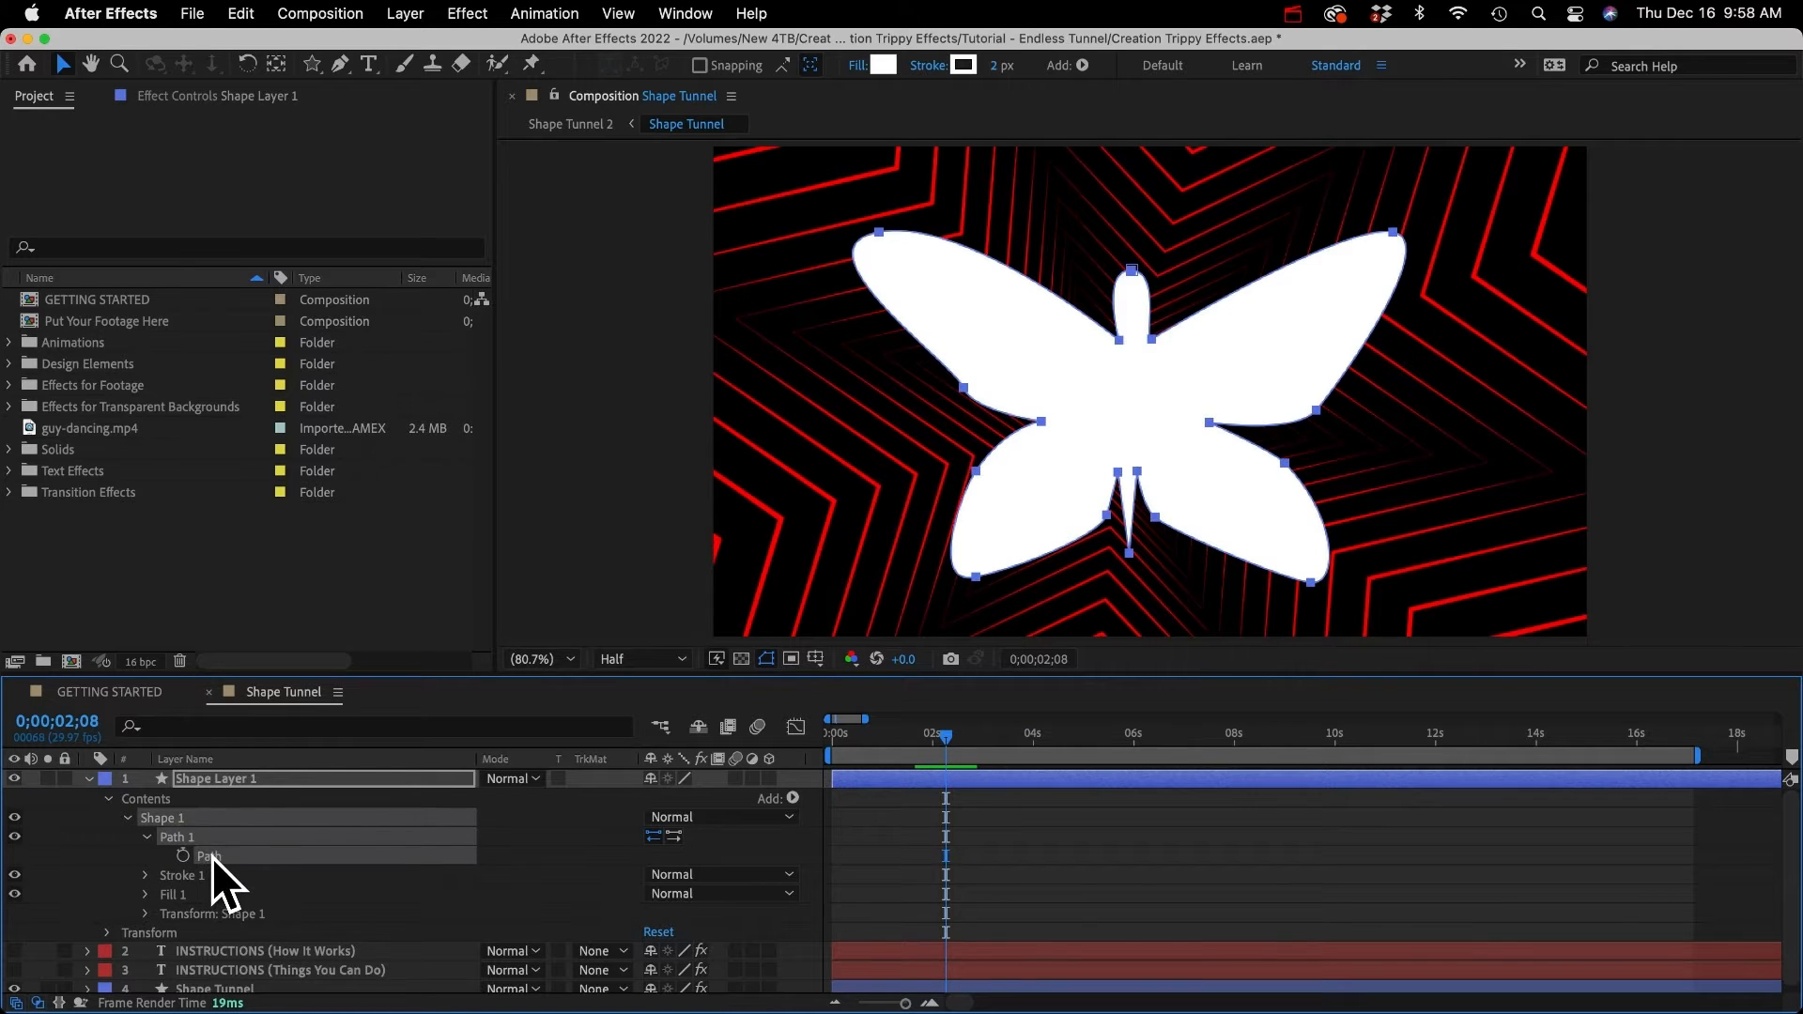
{"action": "key", "text": "super+c"}
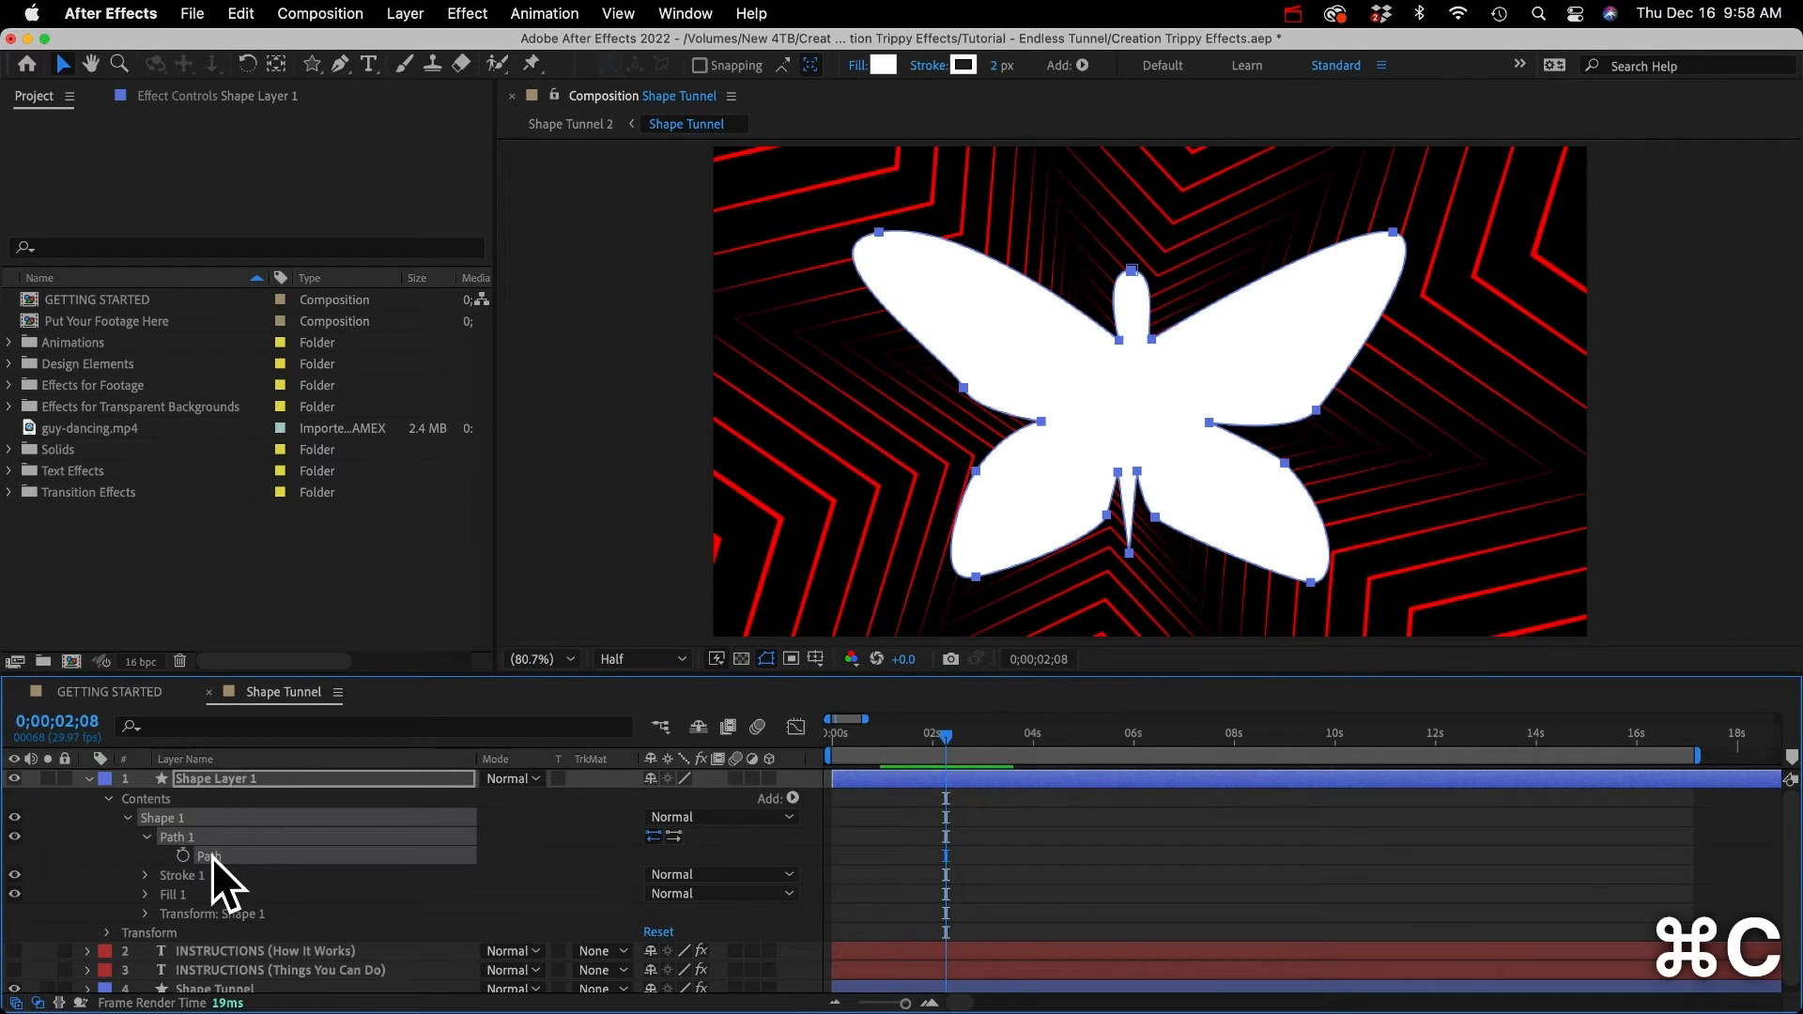
{"action": "left_click", "coordinate": [201, 775]}
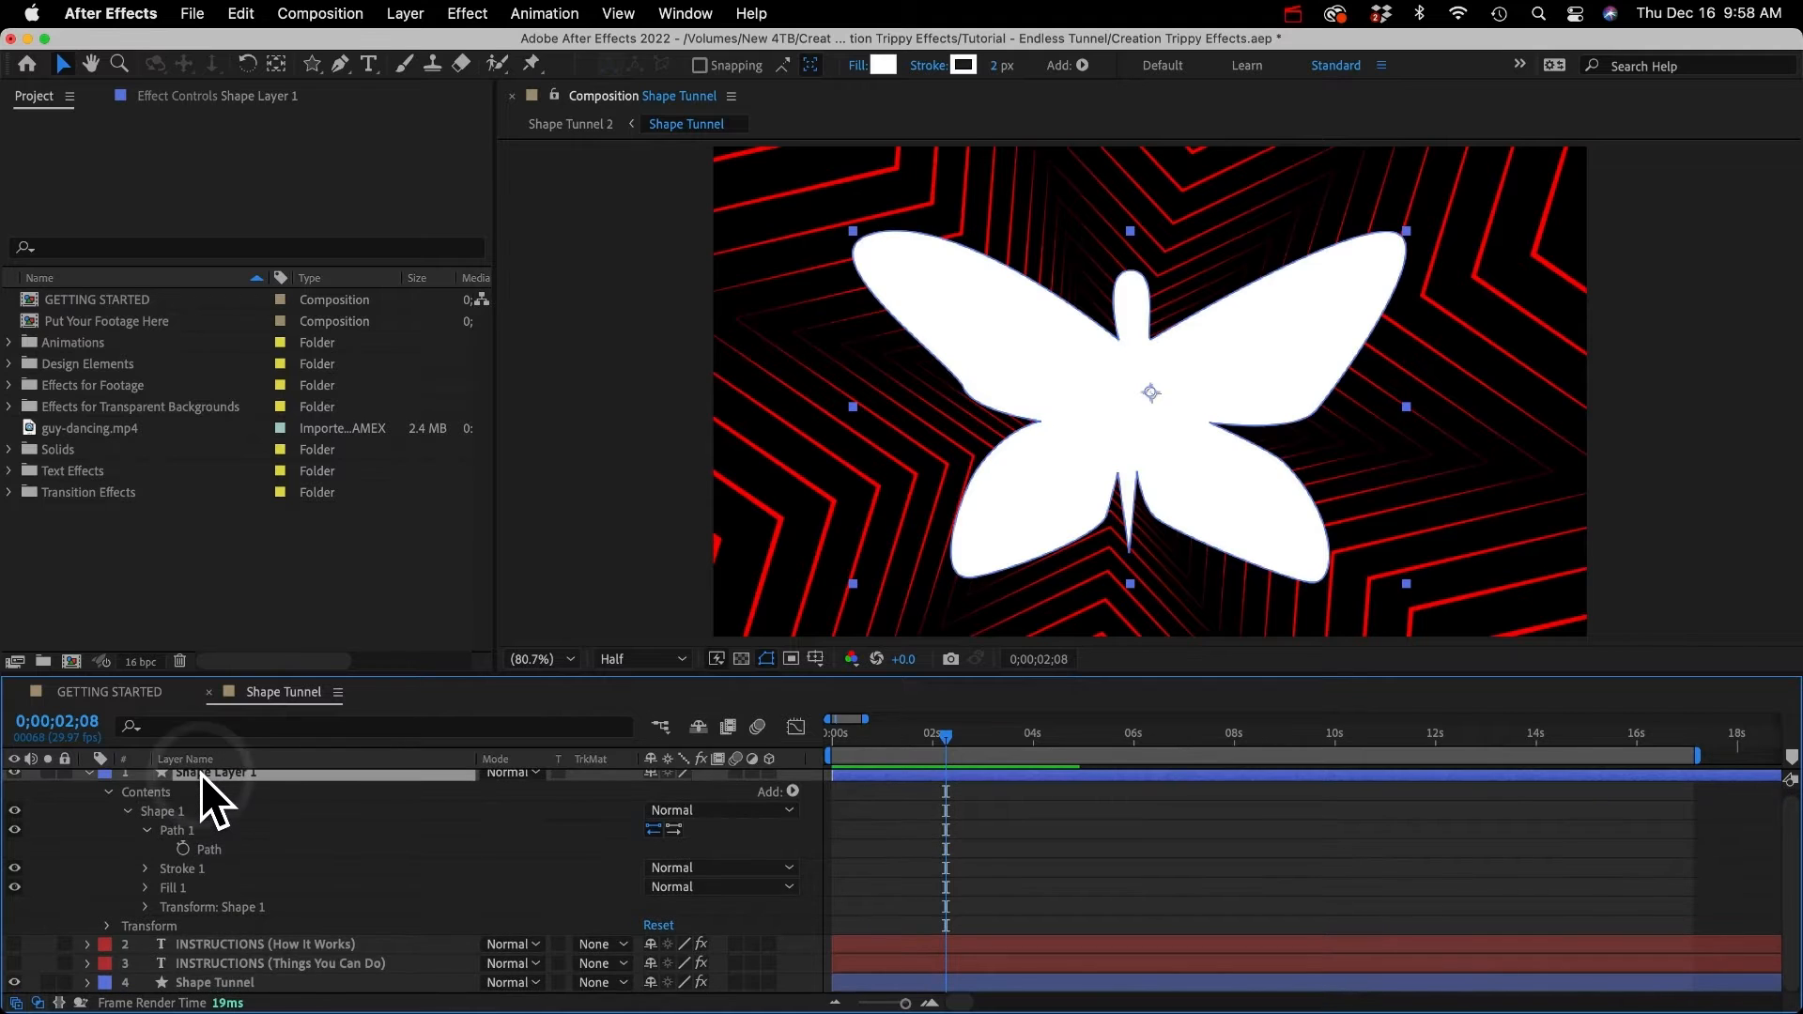
{"action": "key", "text": "BackSpace"}
Step: Paste the butterfly path into the Shape Tunnel layer's Polystar - Group 1, place it directly below Polystar Path 1 and hide Polystar Path 1
{"action": "left_click", "coordinate": [205, 816]}
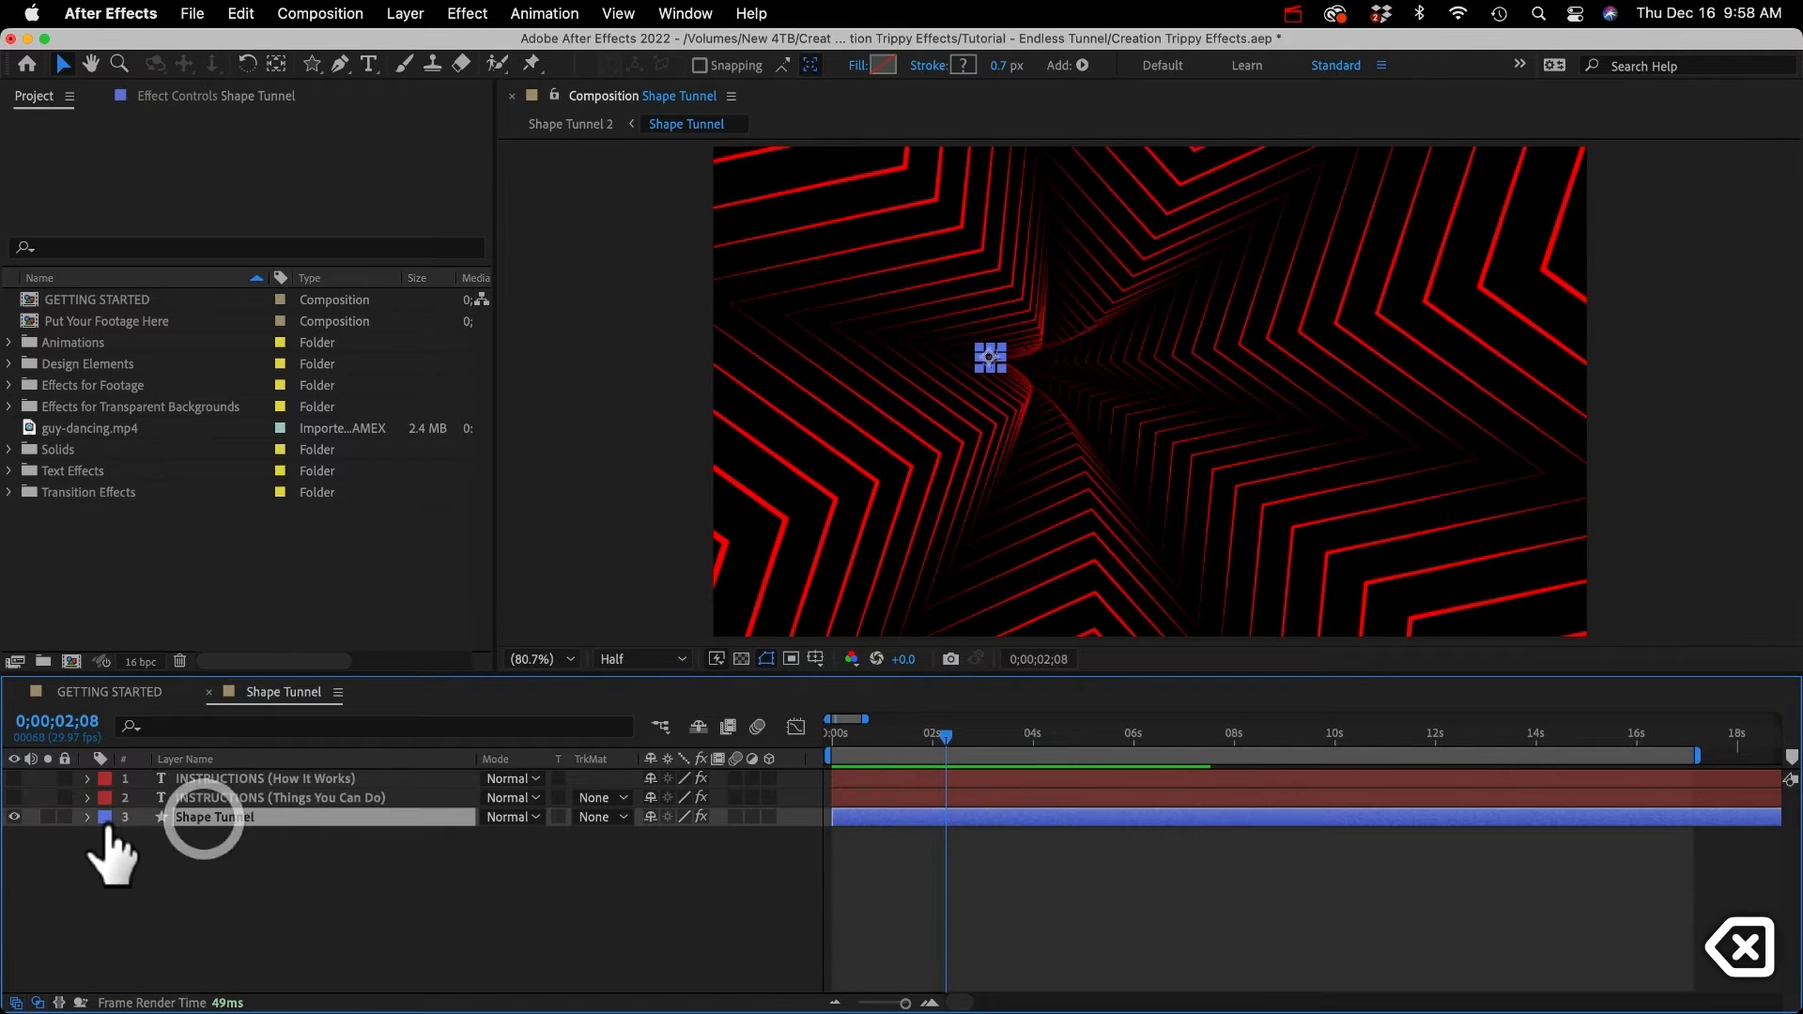
{"action": "left_click", "coordinate": [87, 819]}
{"action": "left_click", "coordinate": [107, 836]}
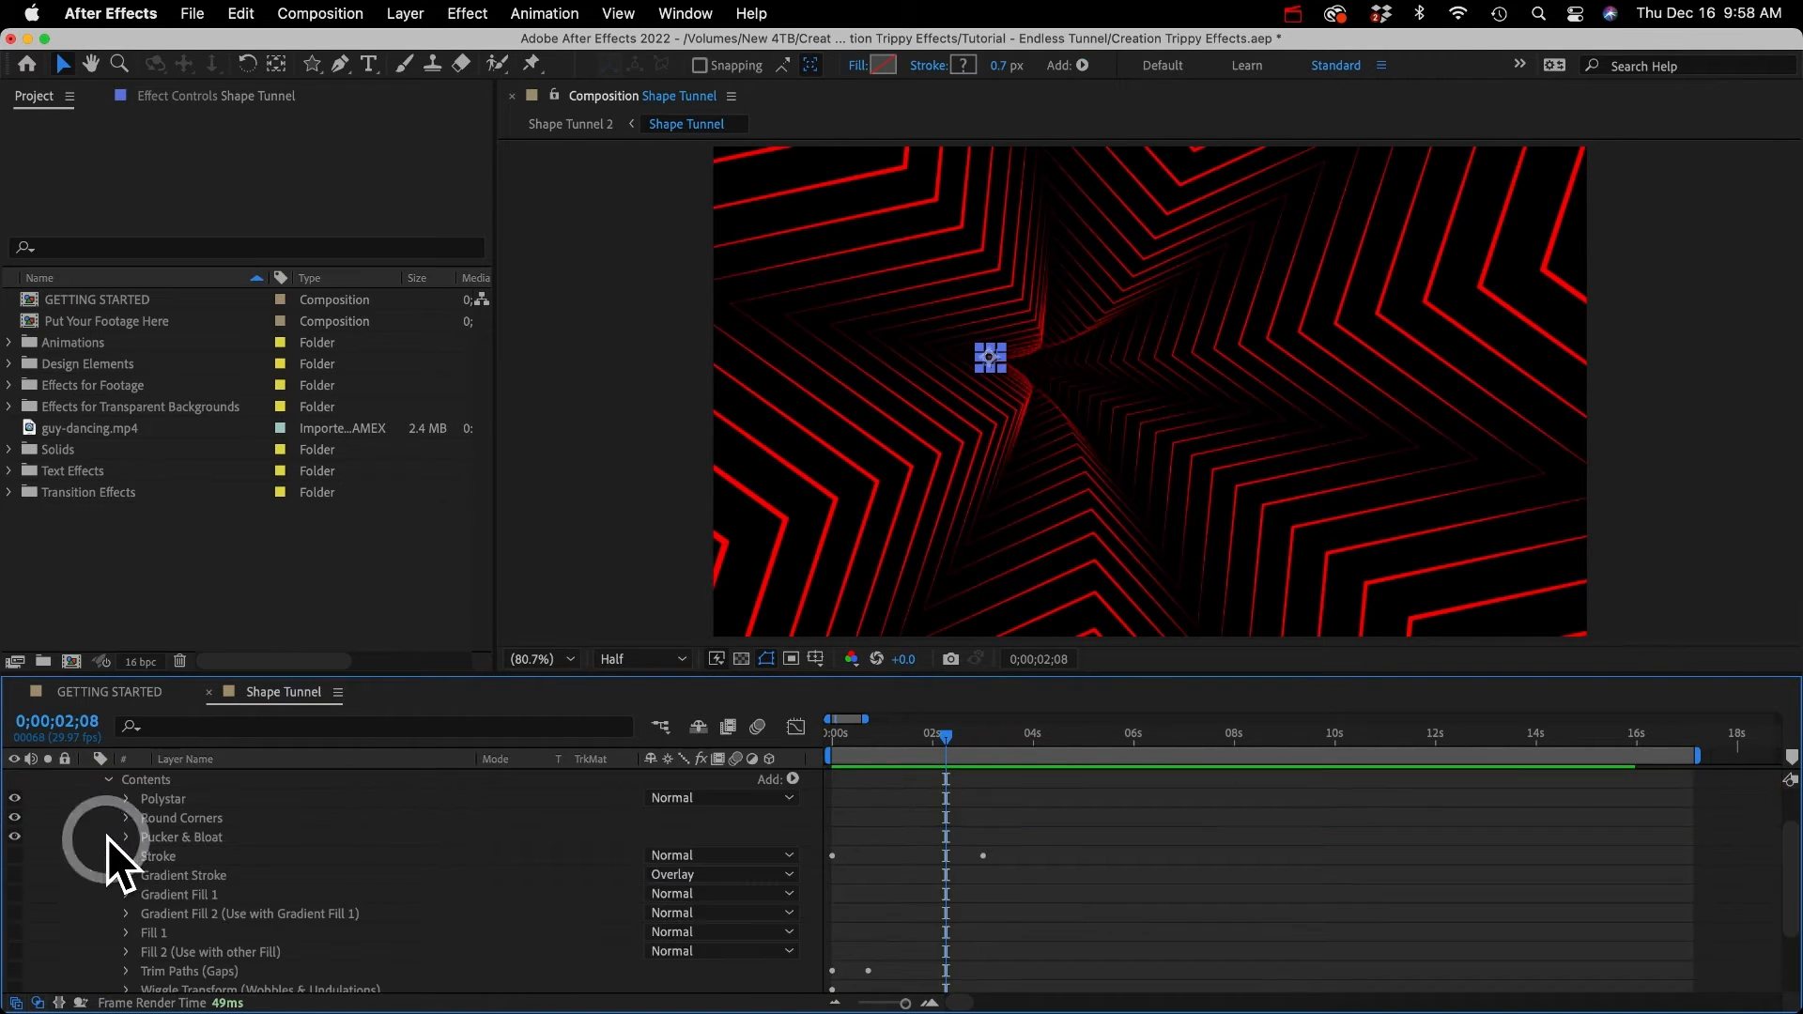
{"action": "left_click", "coordinate": [125, 799]}
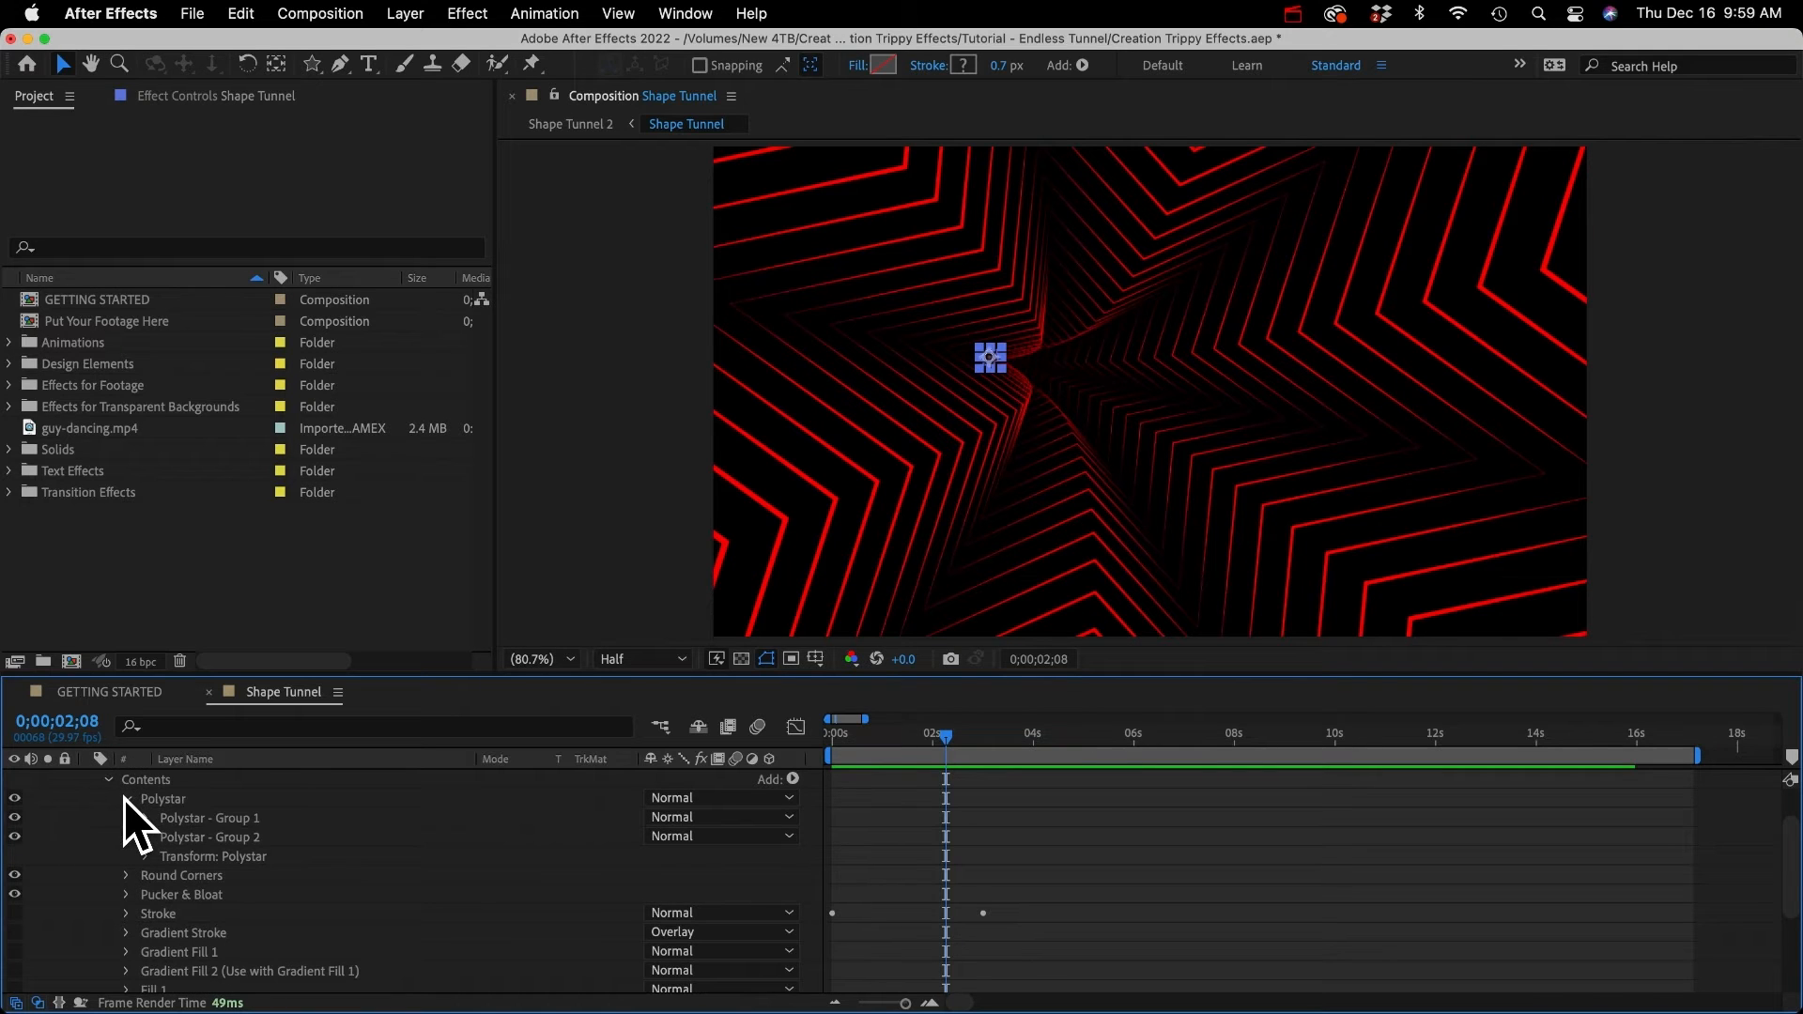
{"action": "left_click", "coordinate": [146, 818]}
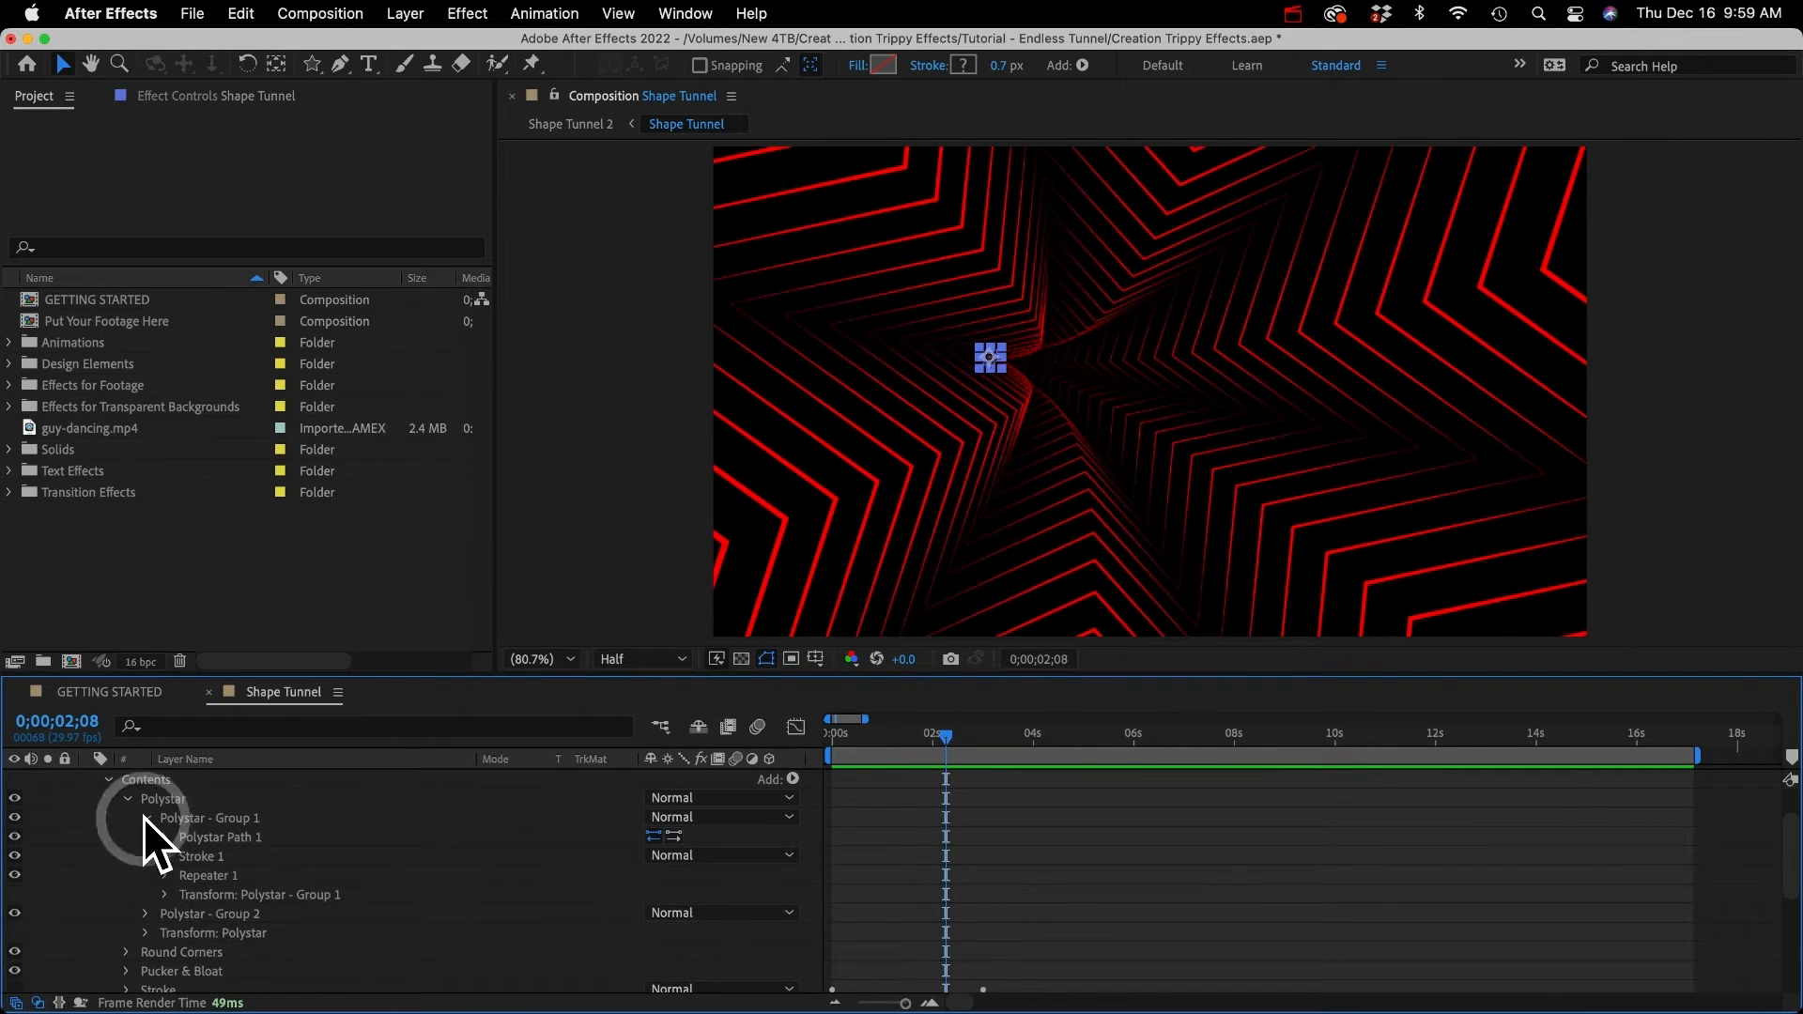
{"action": "left_click", "coordinate": [241, 816]}
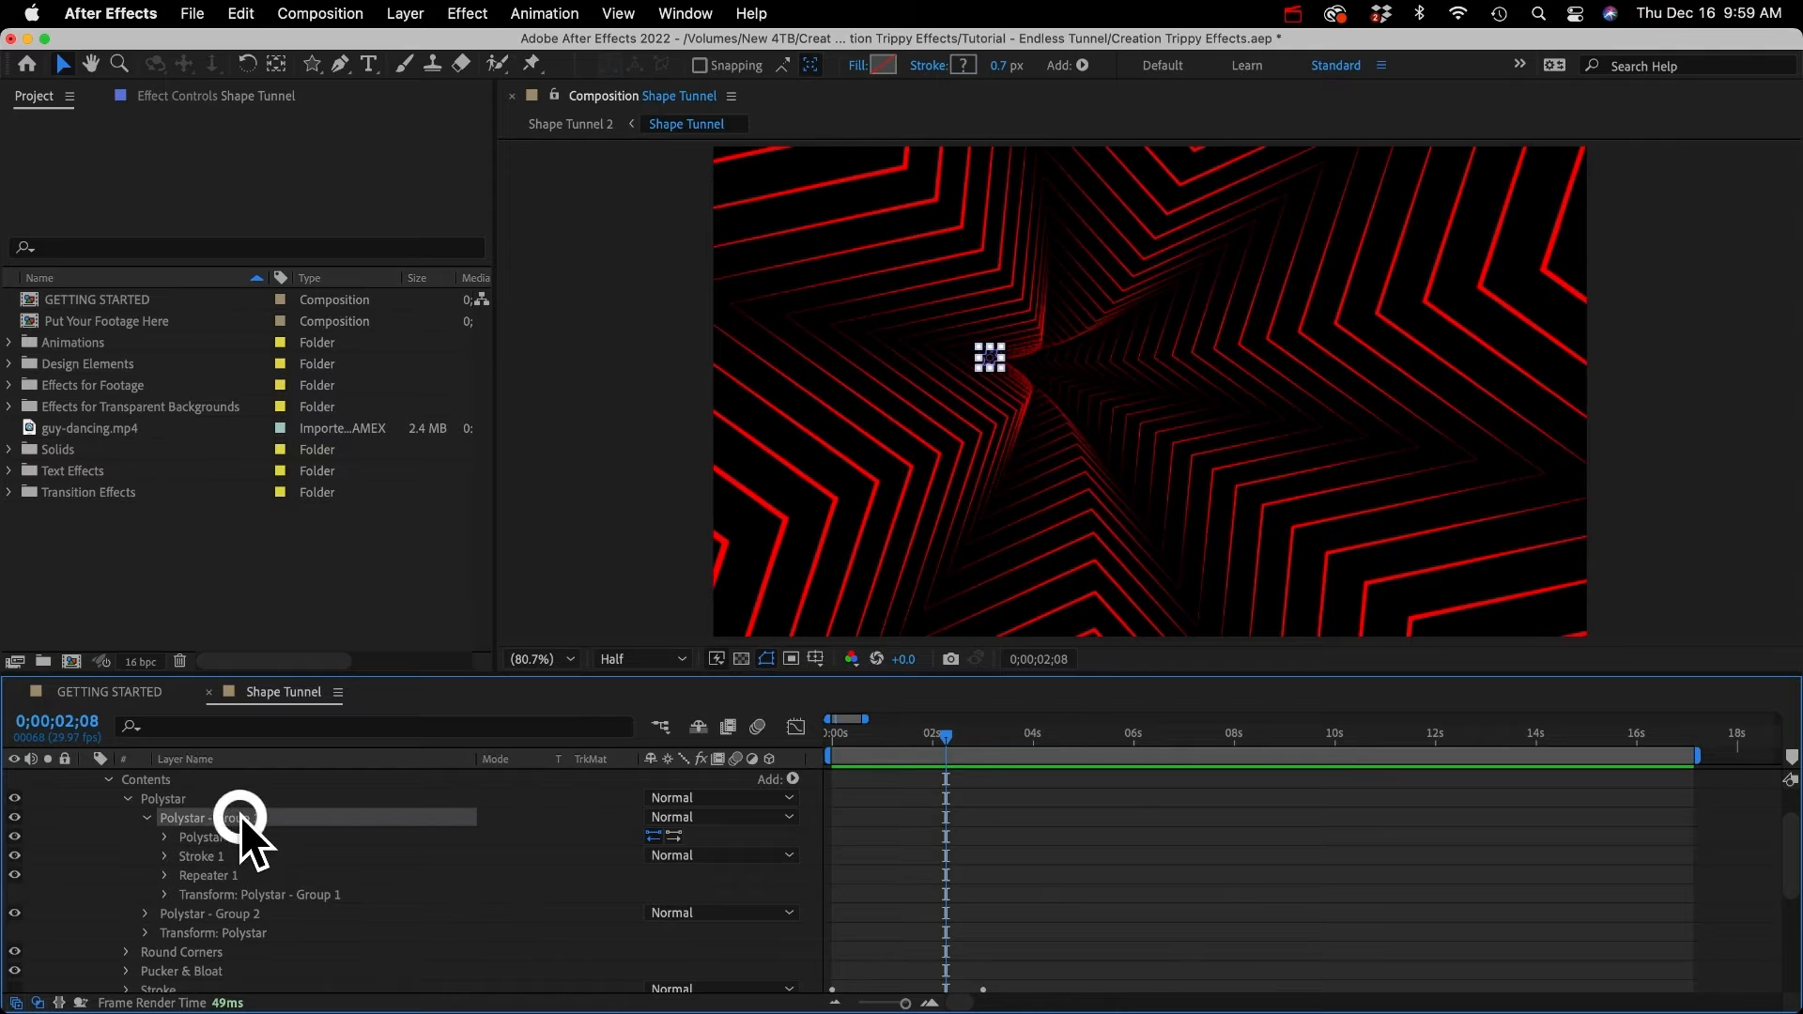
{"action": "key", "text": "super+v"}
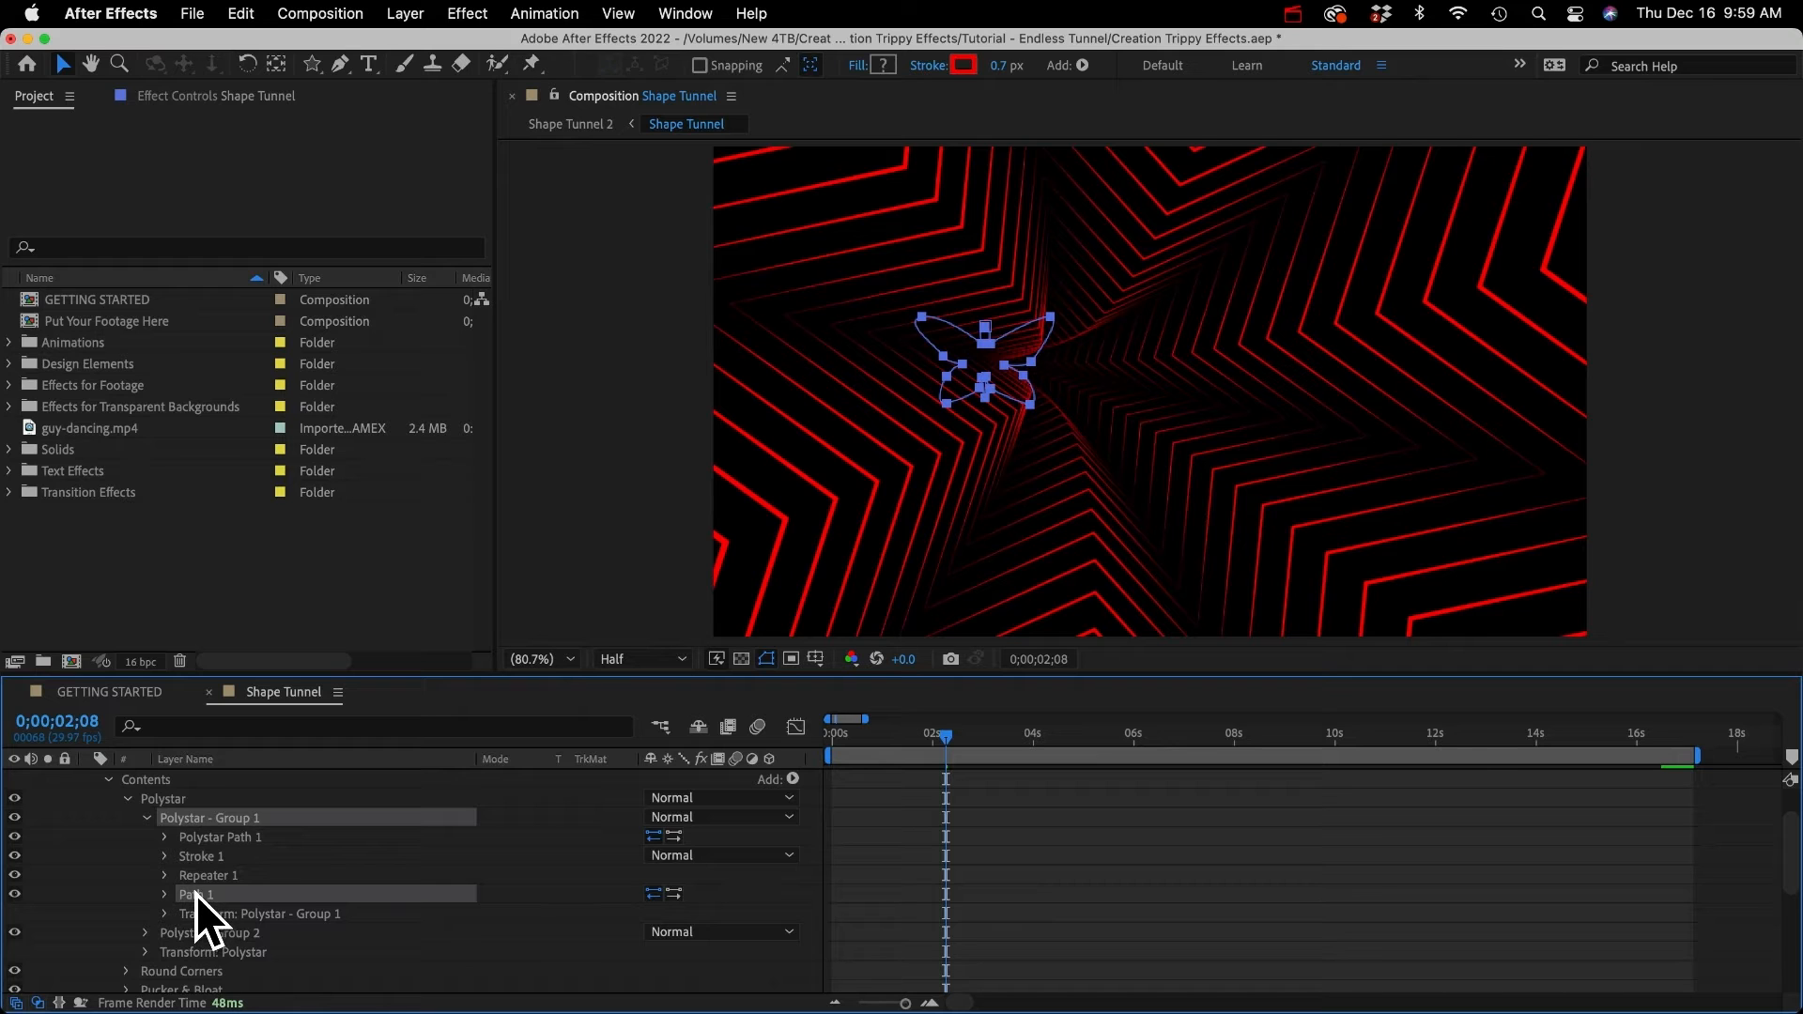
{"action": "left_click_drag", "start_coordinate": [193, 894], "coordinate": [199, 849]}
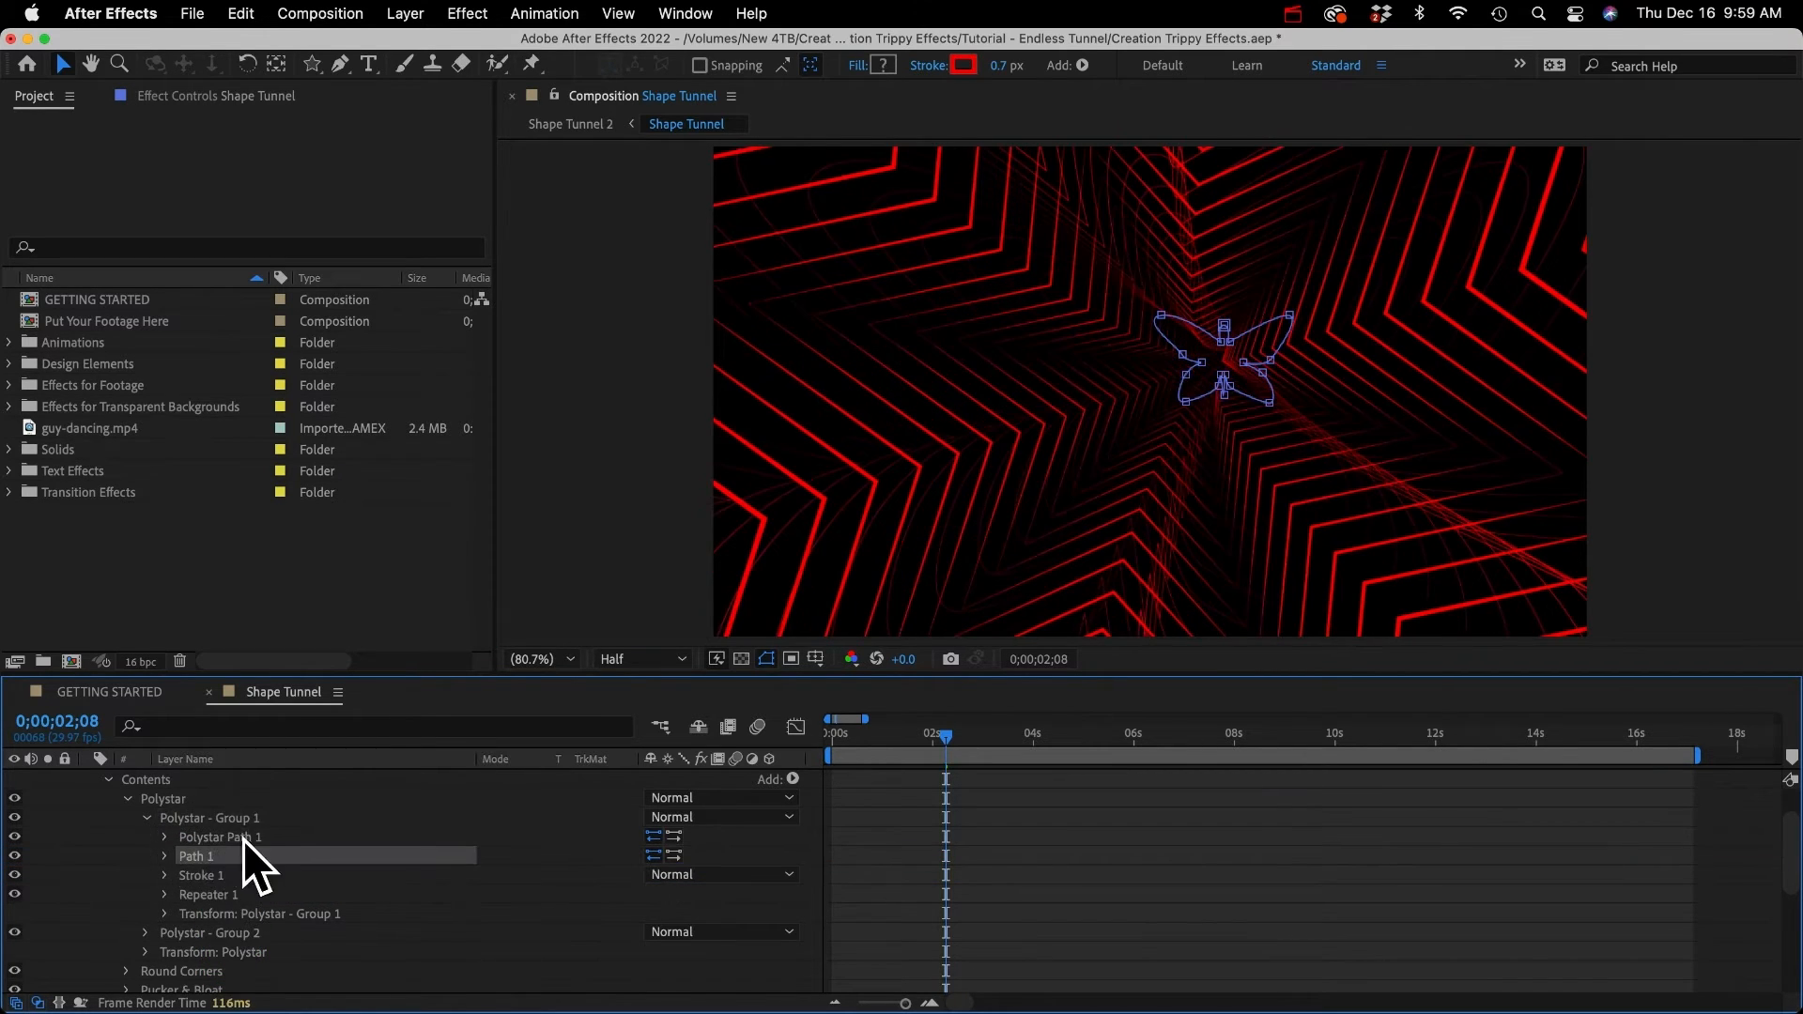
{"action": "left_click", "coordinate": [15, 837]}
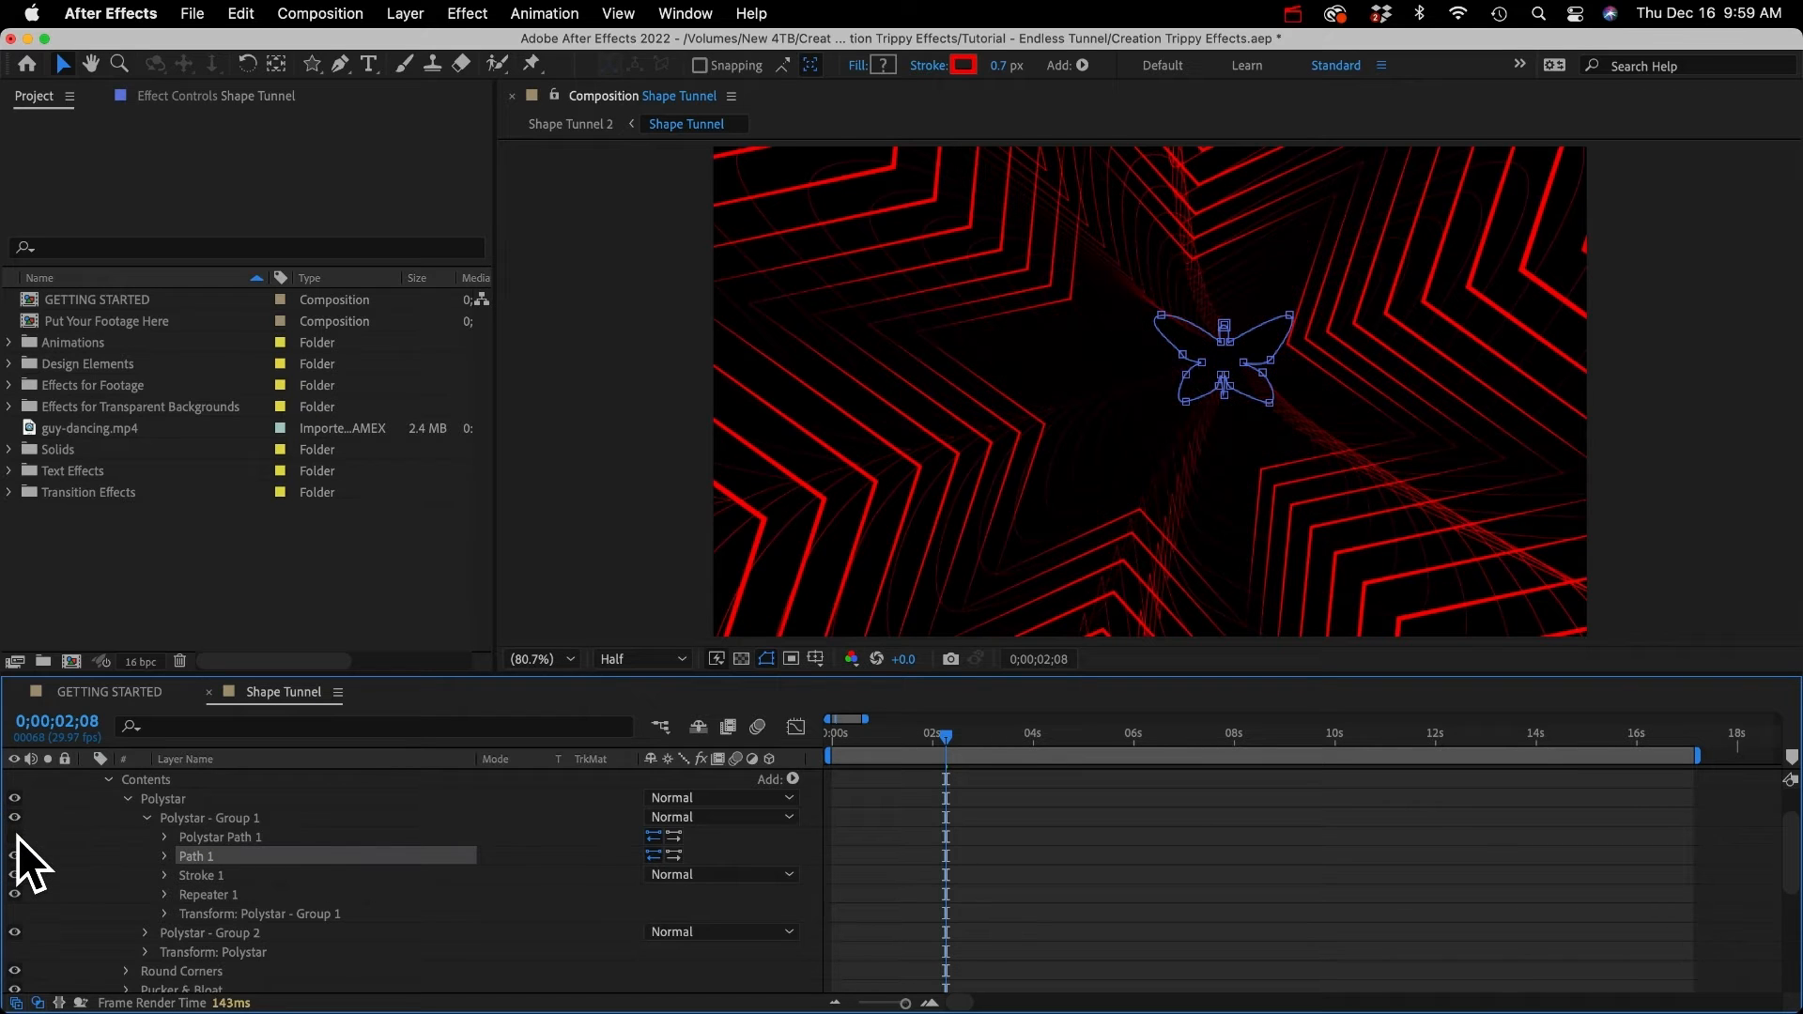
Step: Paste the butterfly path into Polystar - Group 2, place it directly below Polystar Path 2 and hide Polystar Path 2
{"action": "left_click", "coordinate": [146, 818]}
{"action": "left_click", "coordinate": [145, 838]}
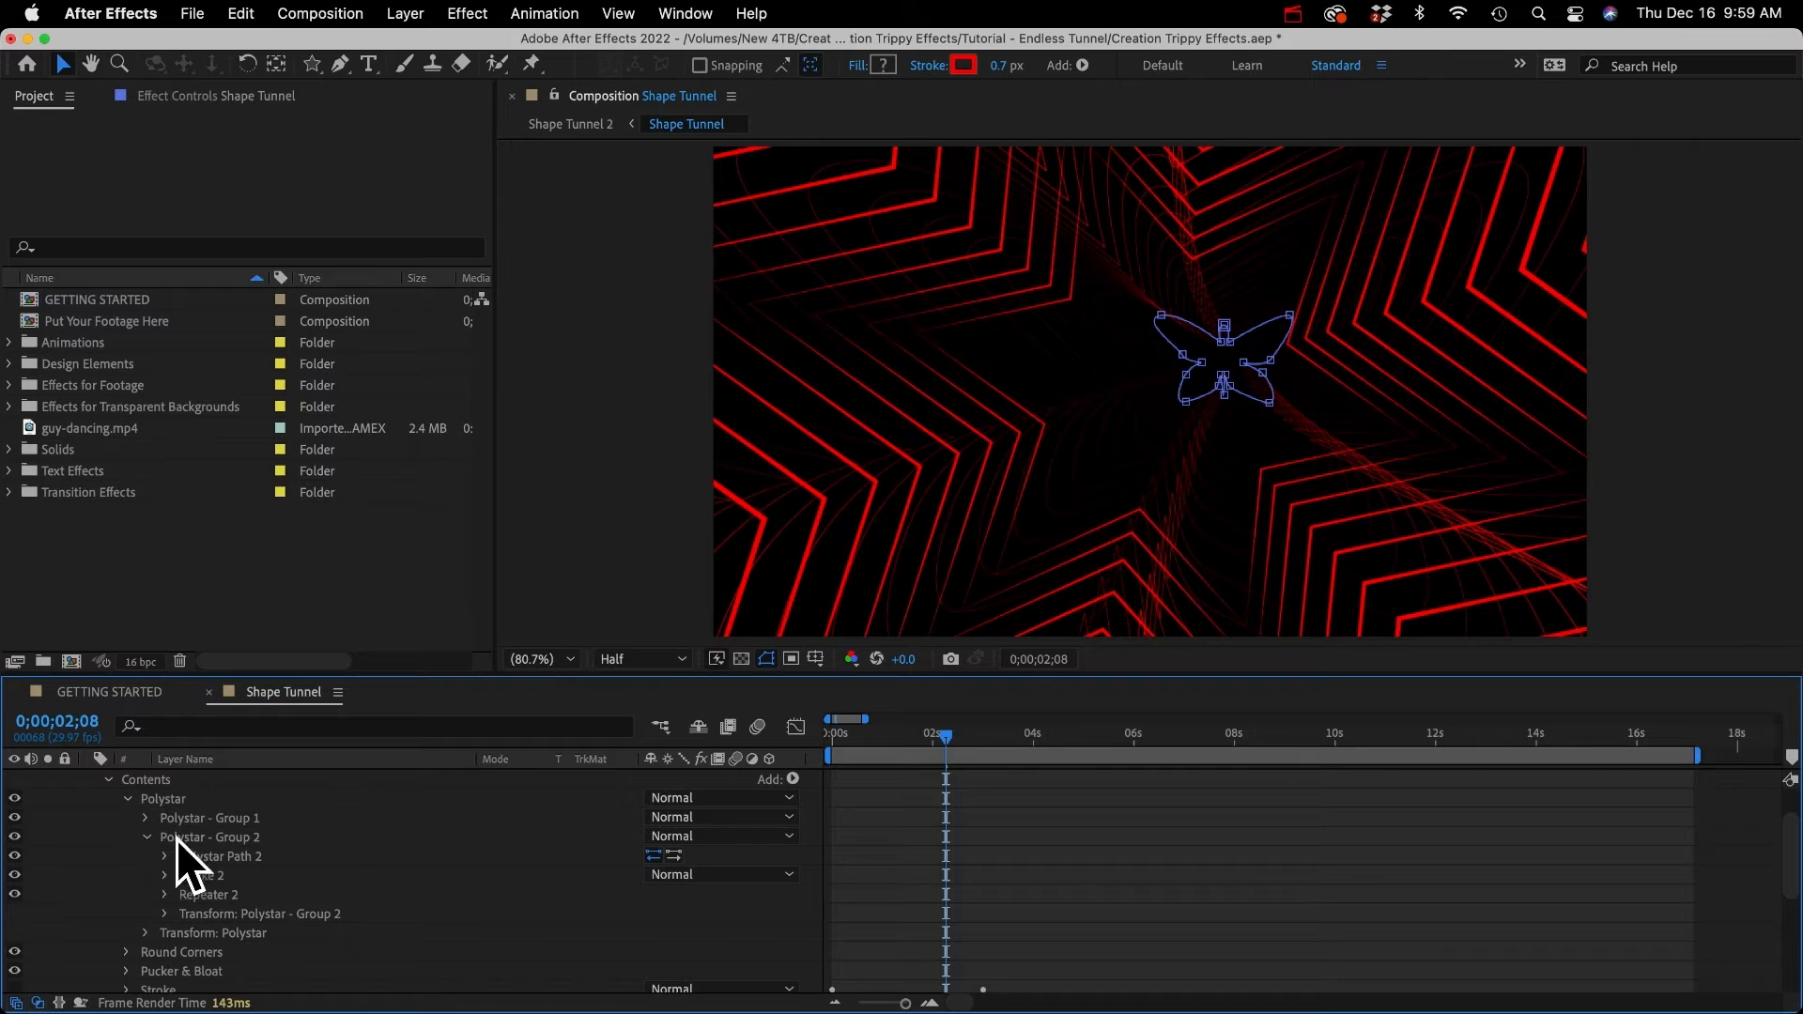
{"action": "left_click", "coordinate": [188, 836]}
{"action": "key", "text": "super+v"}
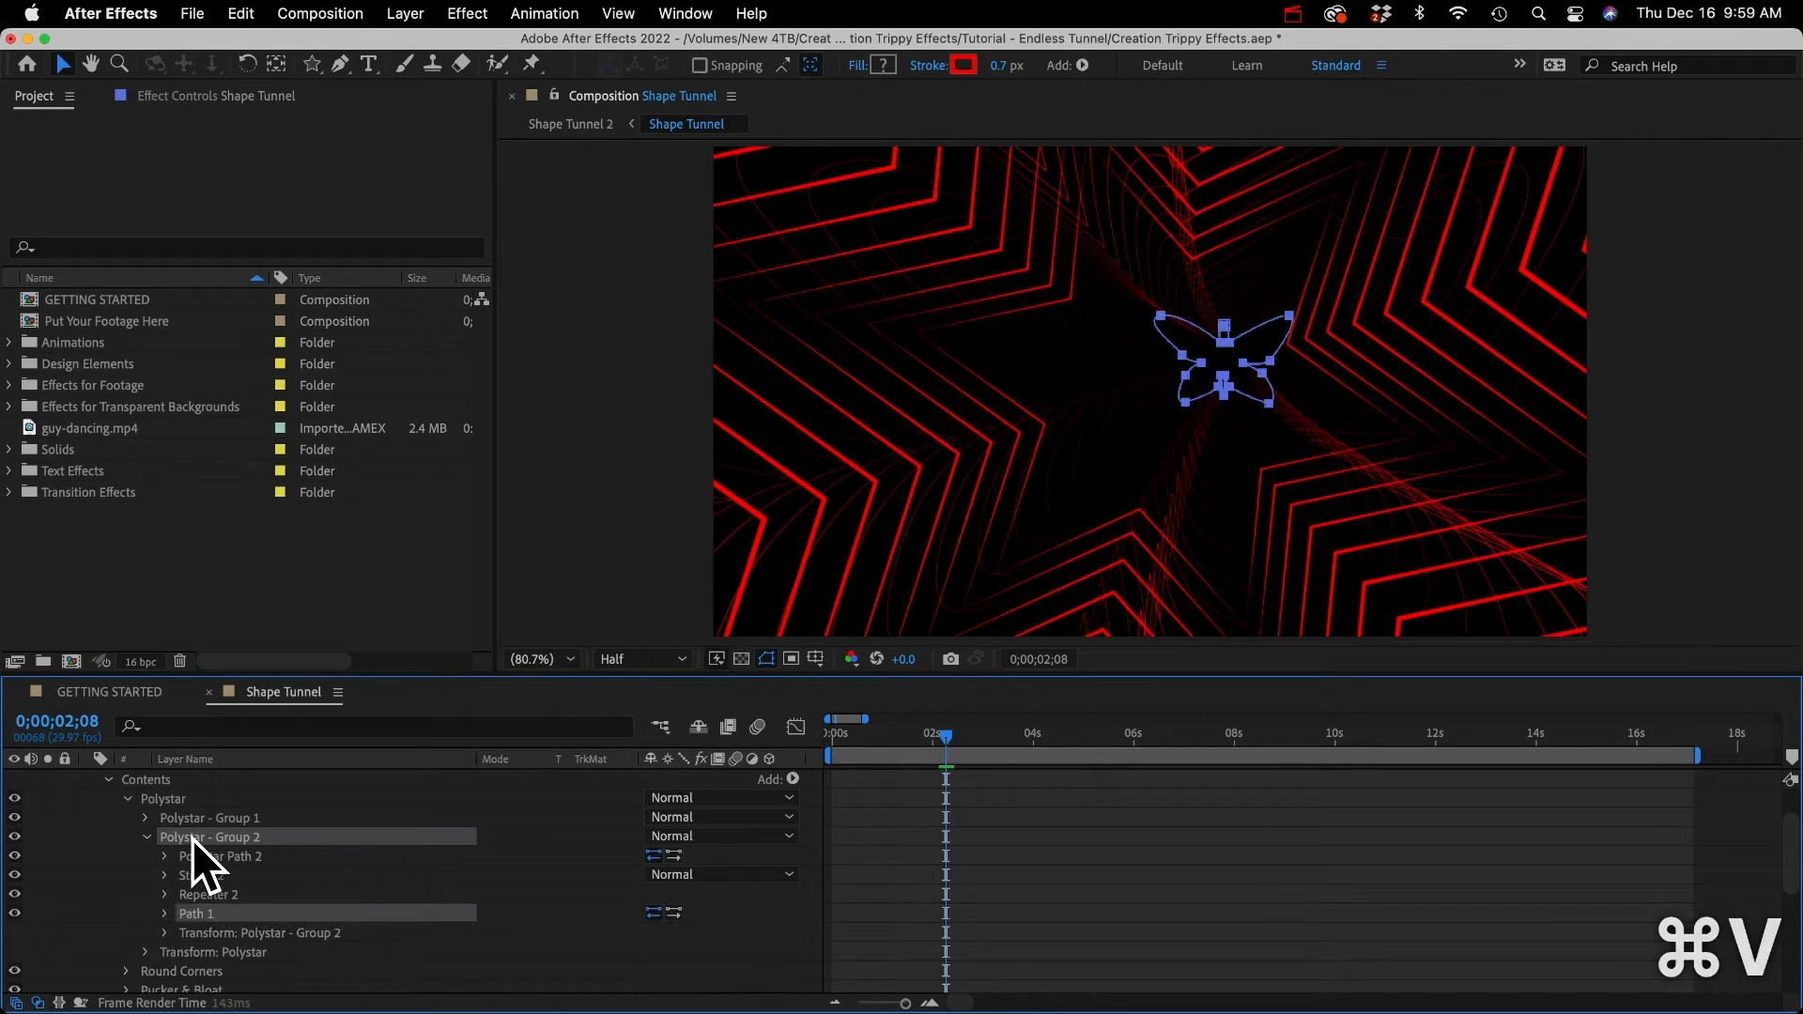
{"action": "left_click_drag", "start_coordinate": [194, 915], "coordinate": [192, 865]}
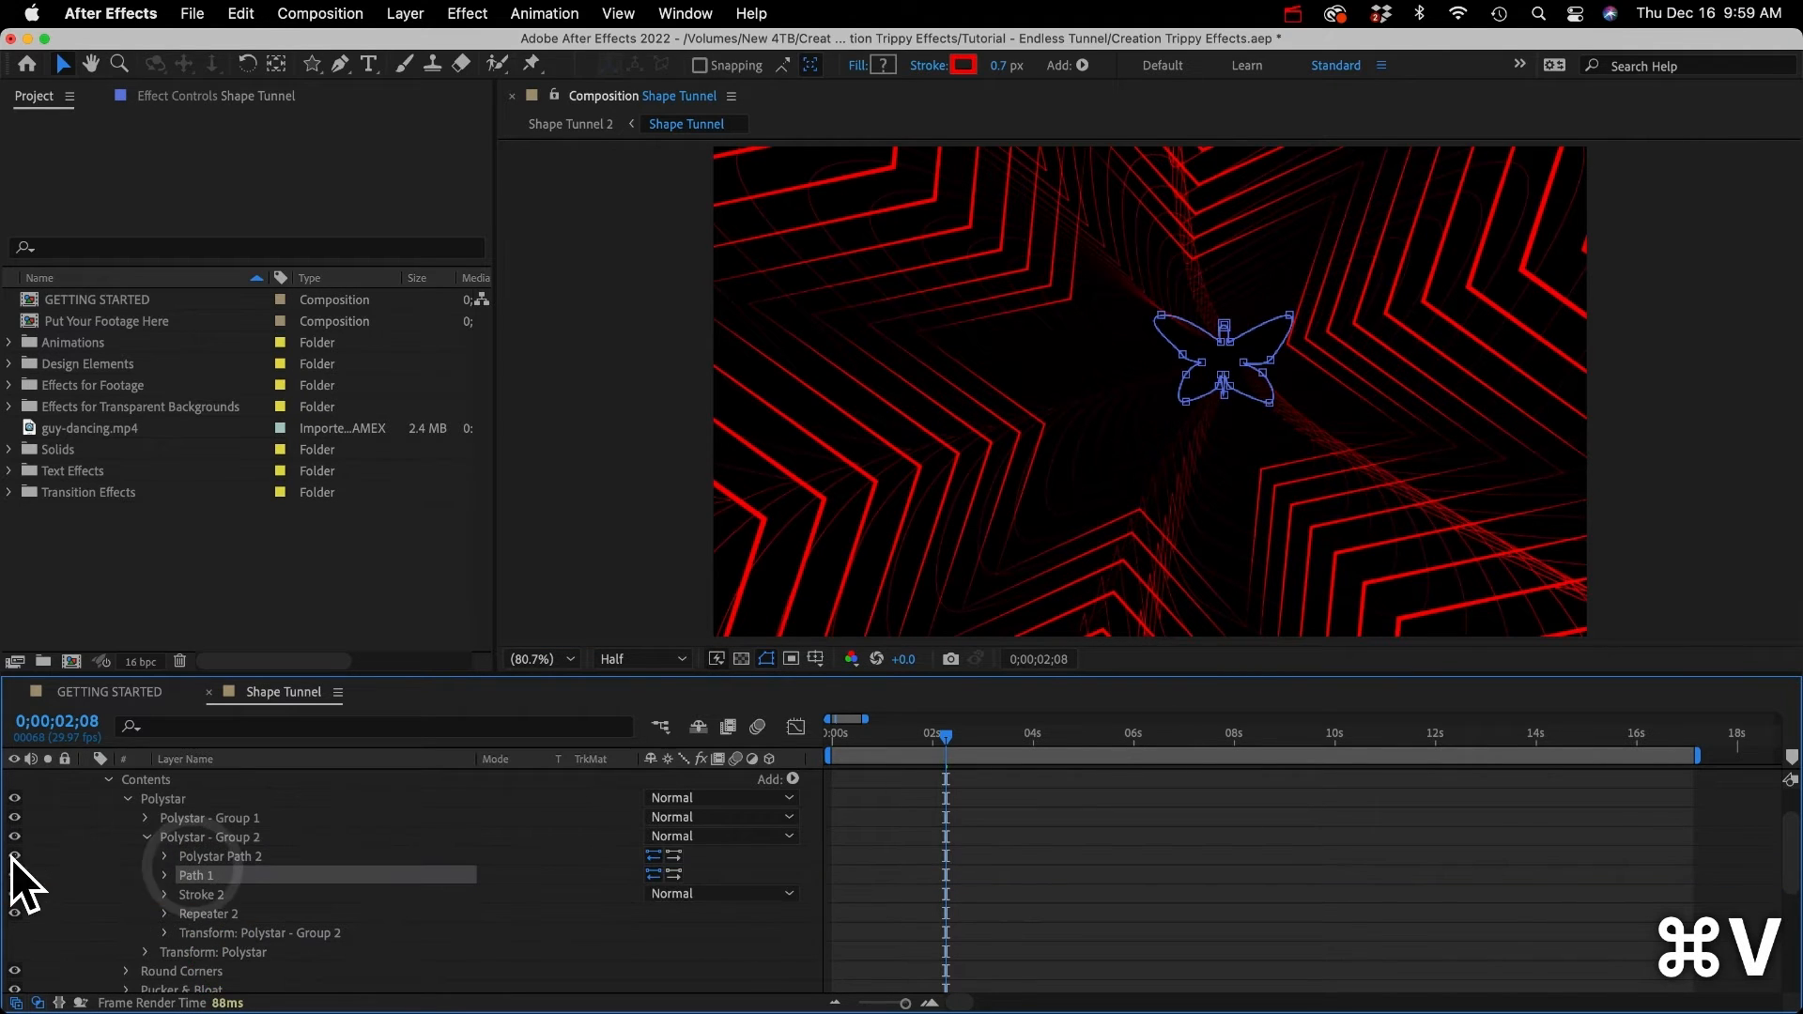
{"action": "left_click", "coordinate": [13, 854]}
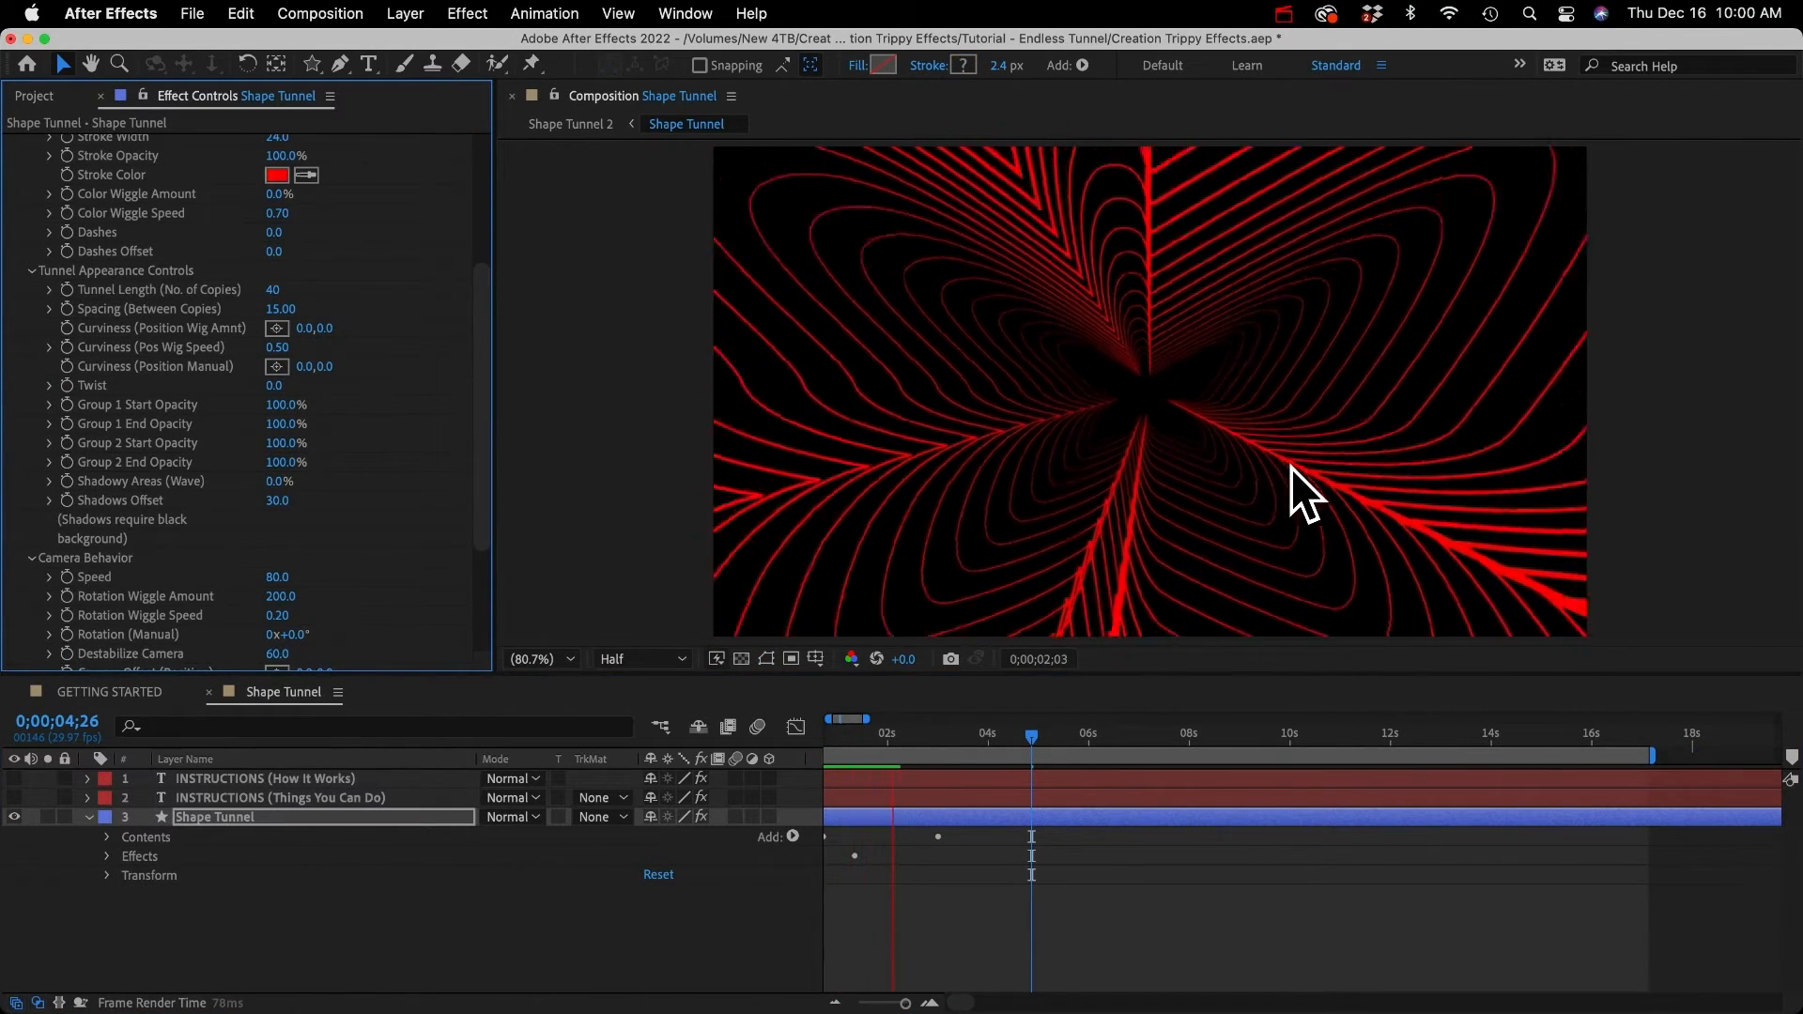
Step: Add guy-dancing.mp4 as the uppermost layer of the Shape Tunnel composition and shorten the work area to end at about 8 seconds
{"action": "key", "text": "space"}
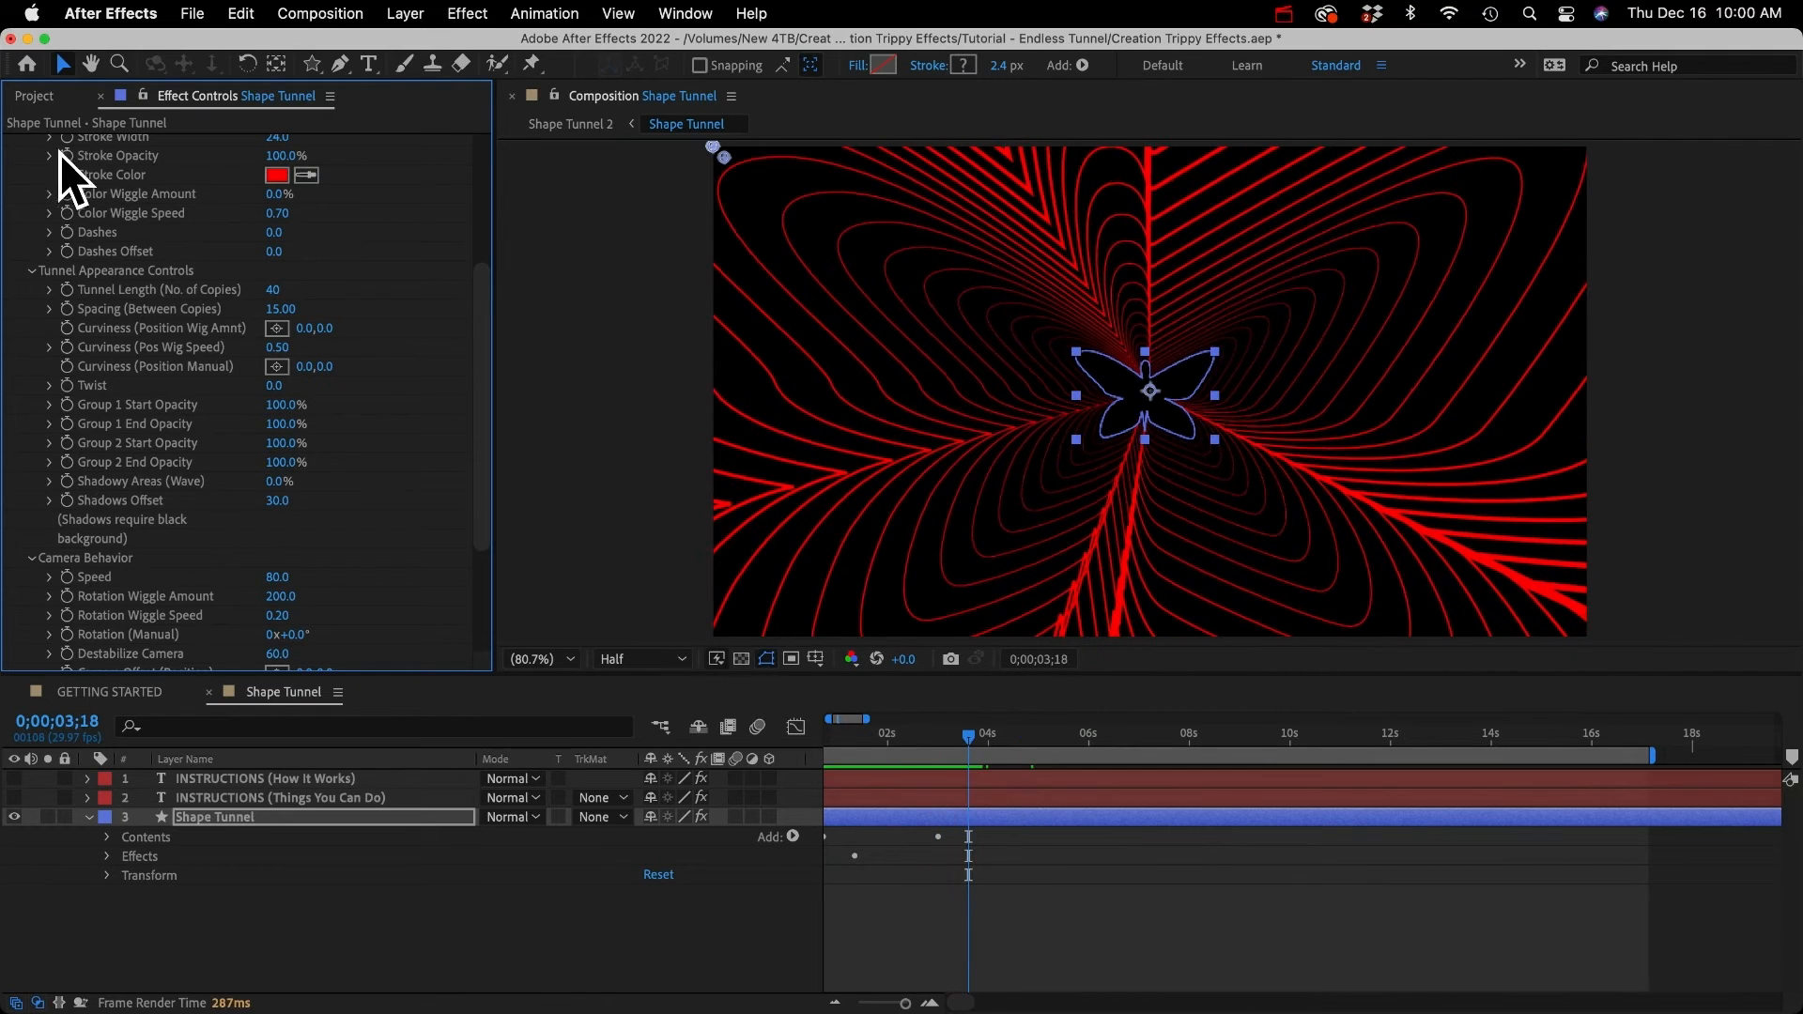
{"action": "left_click", "coordinate": [34, 95]}
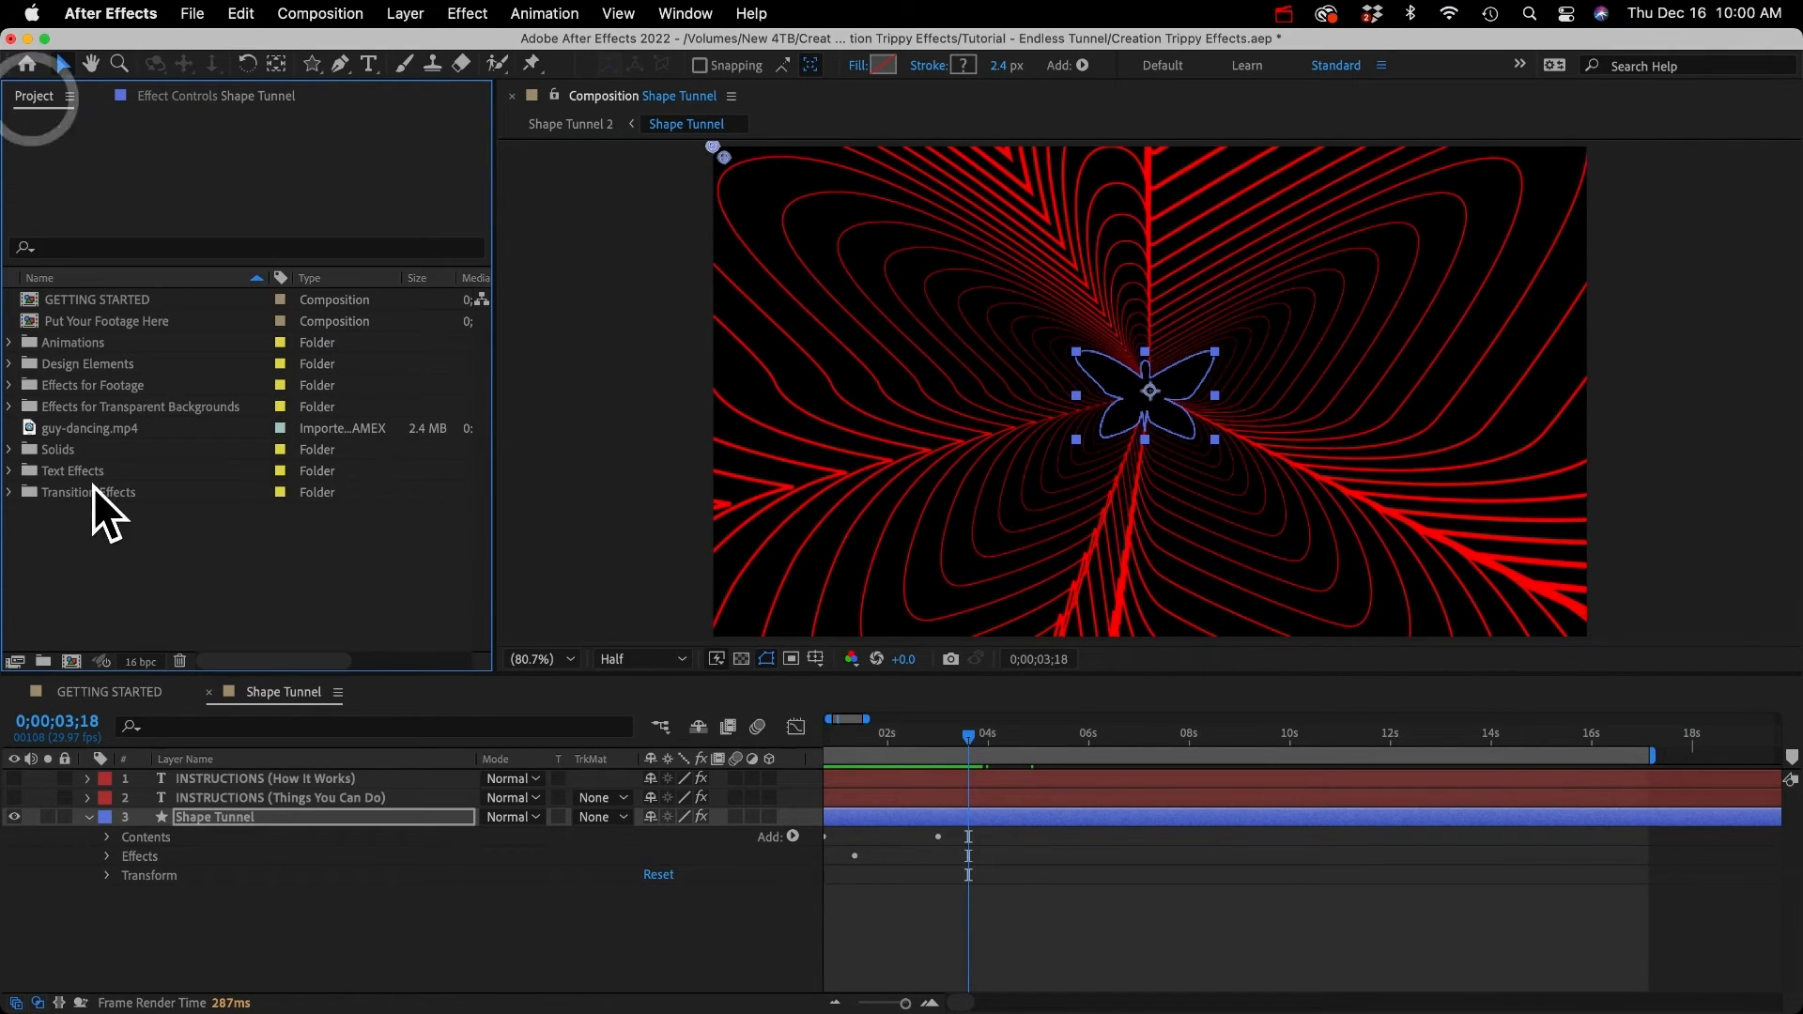
{"action": "left_click", "coordinate": [73, 427]}
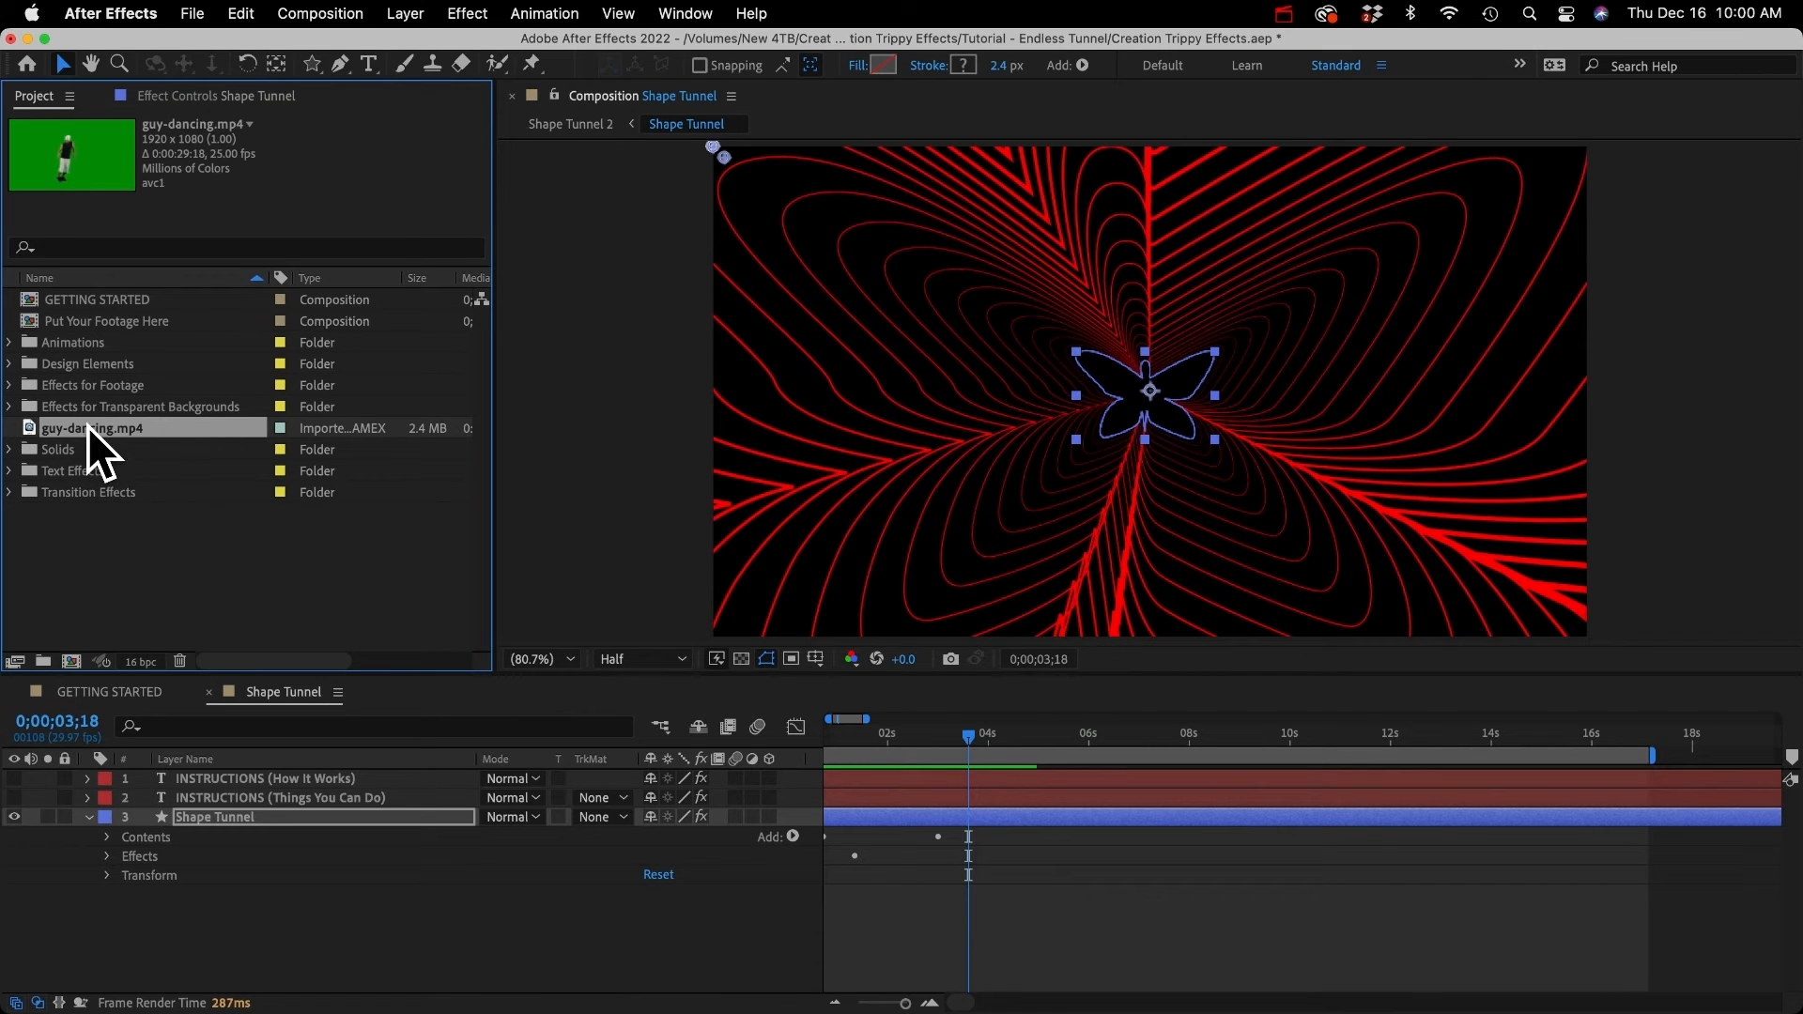
{"action": "left_click_drag", "start_coordinate": [87, 427], "coordinate": [212, 772]}
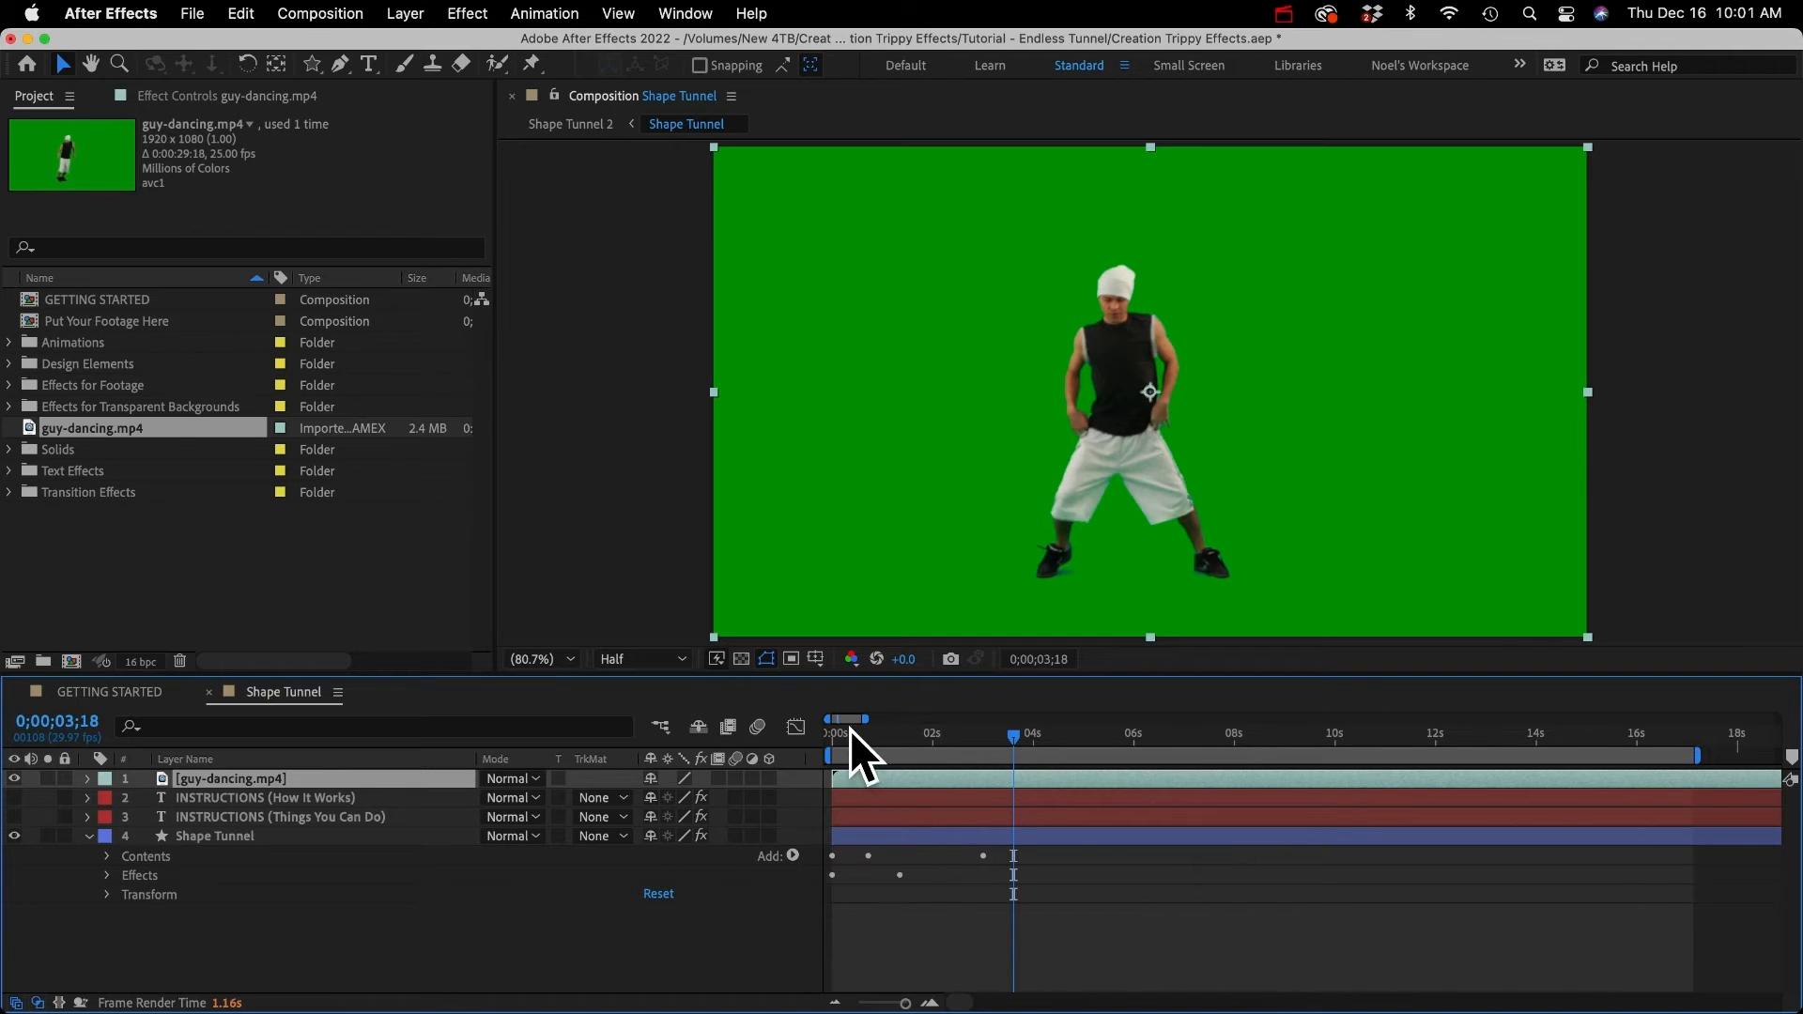
{"action": "left_click_drag", "start_coordinate": [849, 729], "coordinate": [904, 737]}
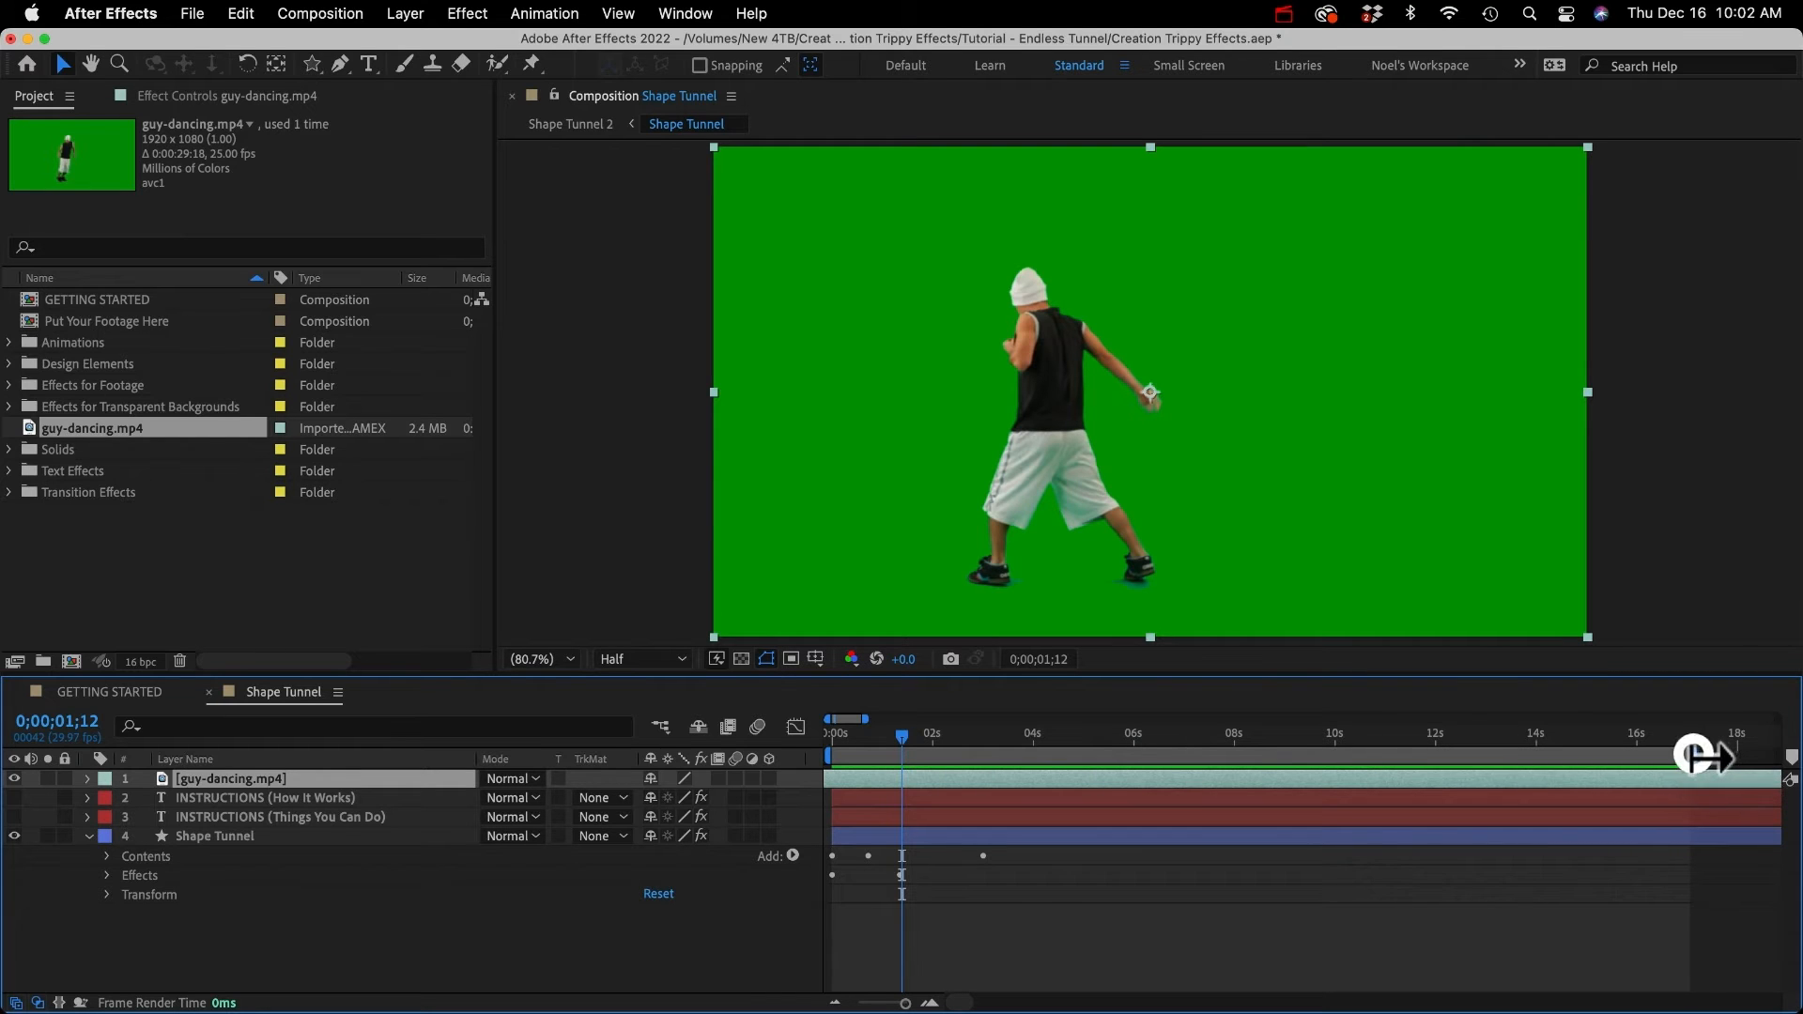
{"action": "left_click_drag", "start_coordinate": [1695, 755], "coordinate": [1235, 759]}
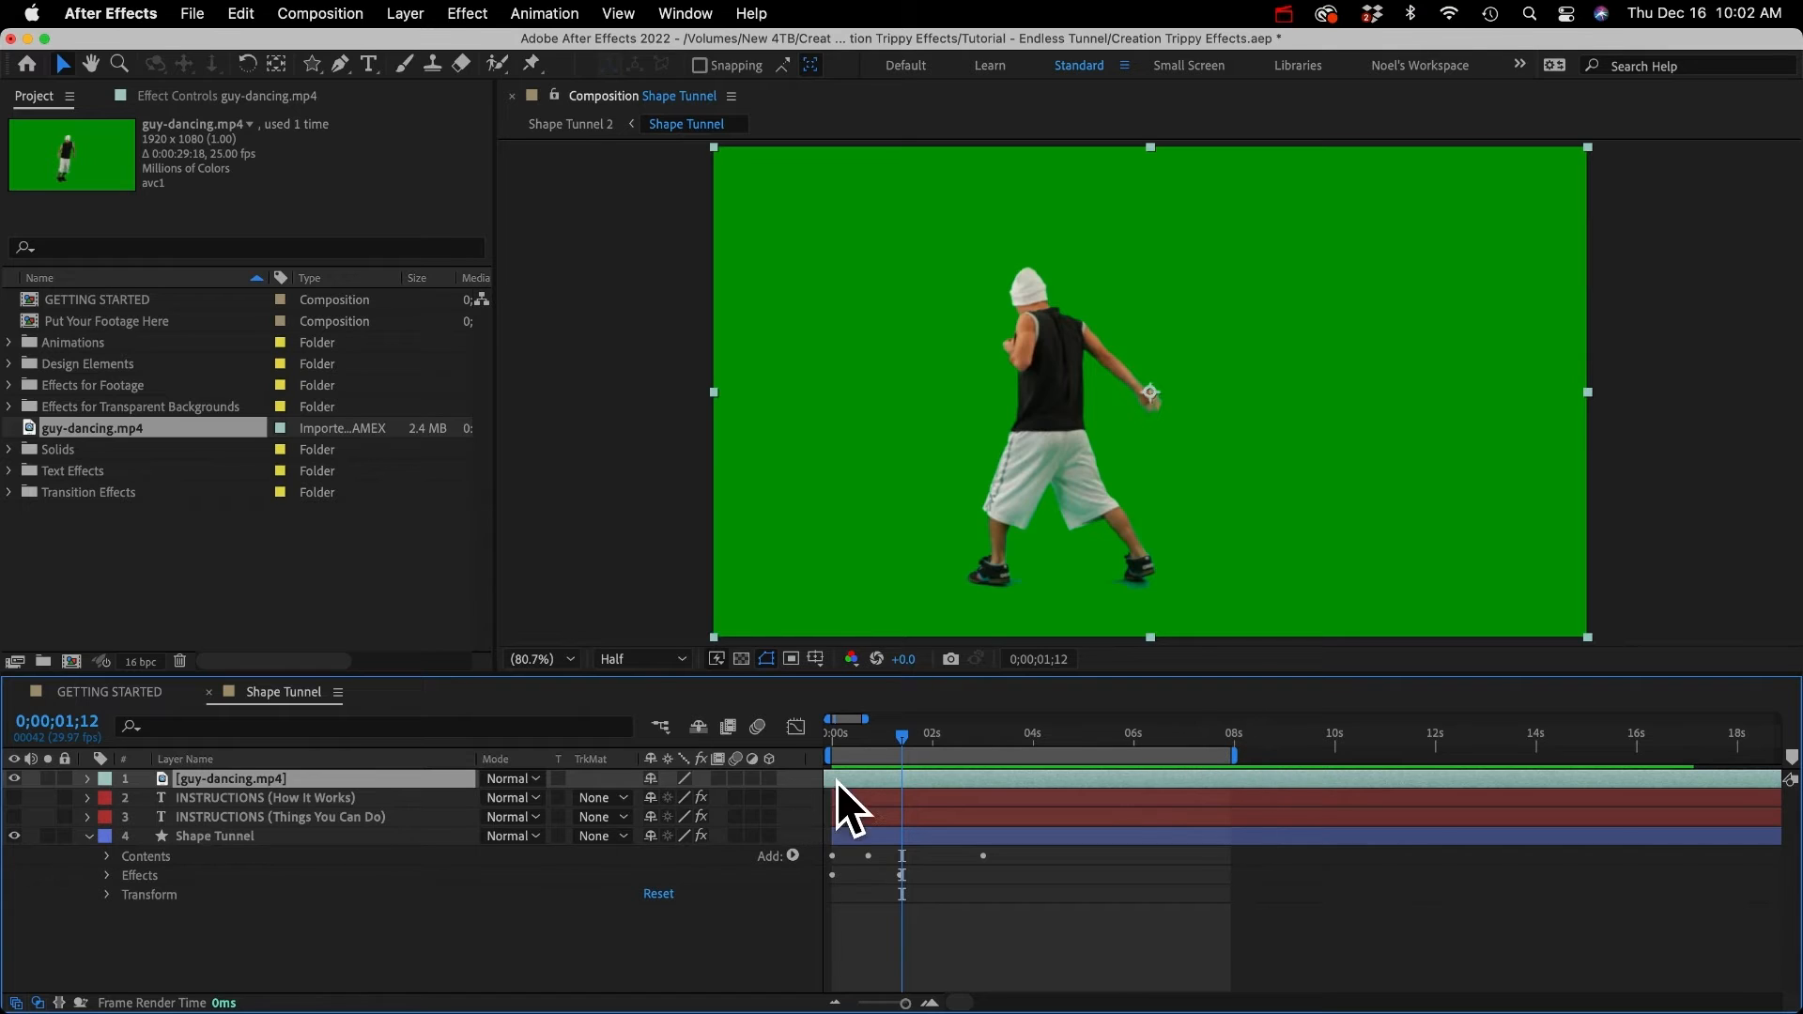
Step: Apply Keylight (1.2) to the guy-dancing.mp4 layer and sample the footage's green background as the Screen Colour
{"action": "left_click", "coordinate": [887, 778]}
{"action": "left_click", "coordinate": [475, 9]}
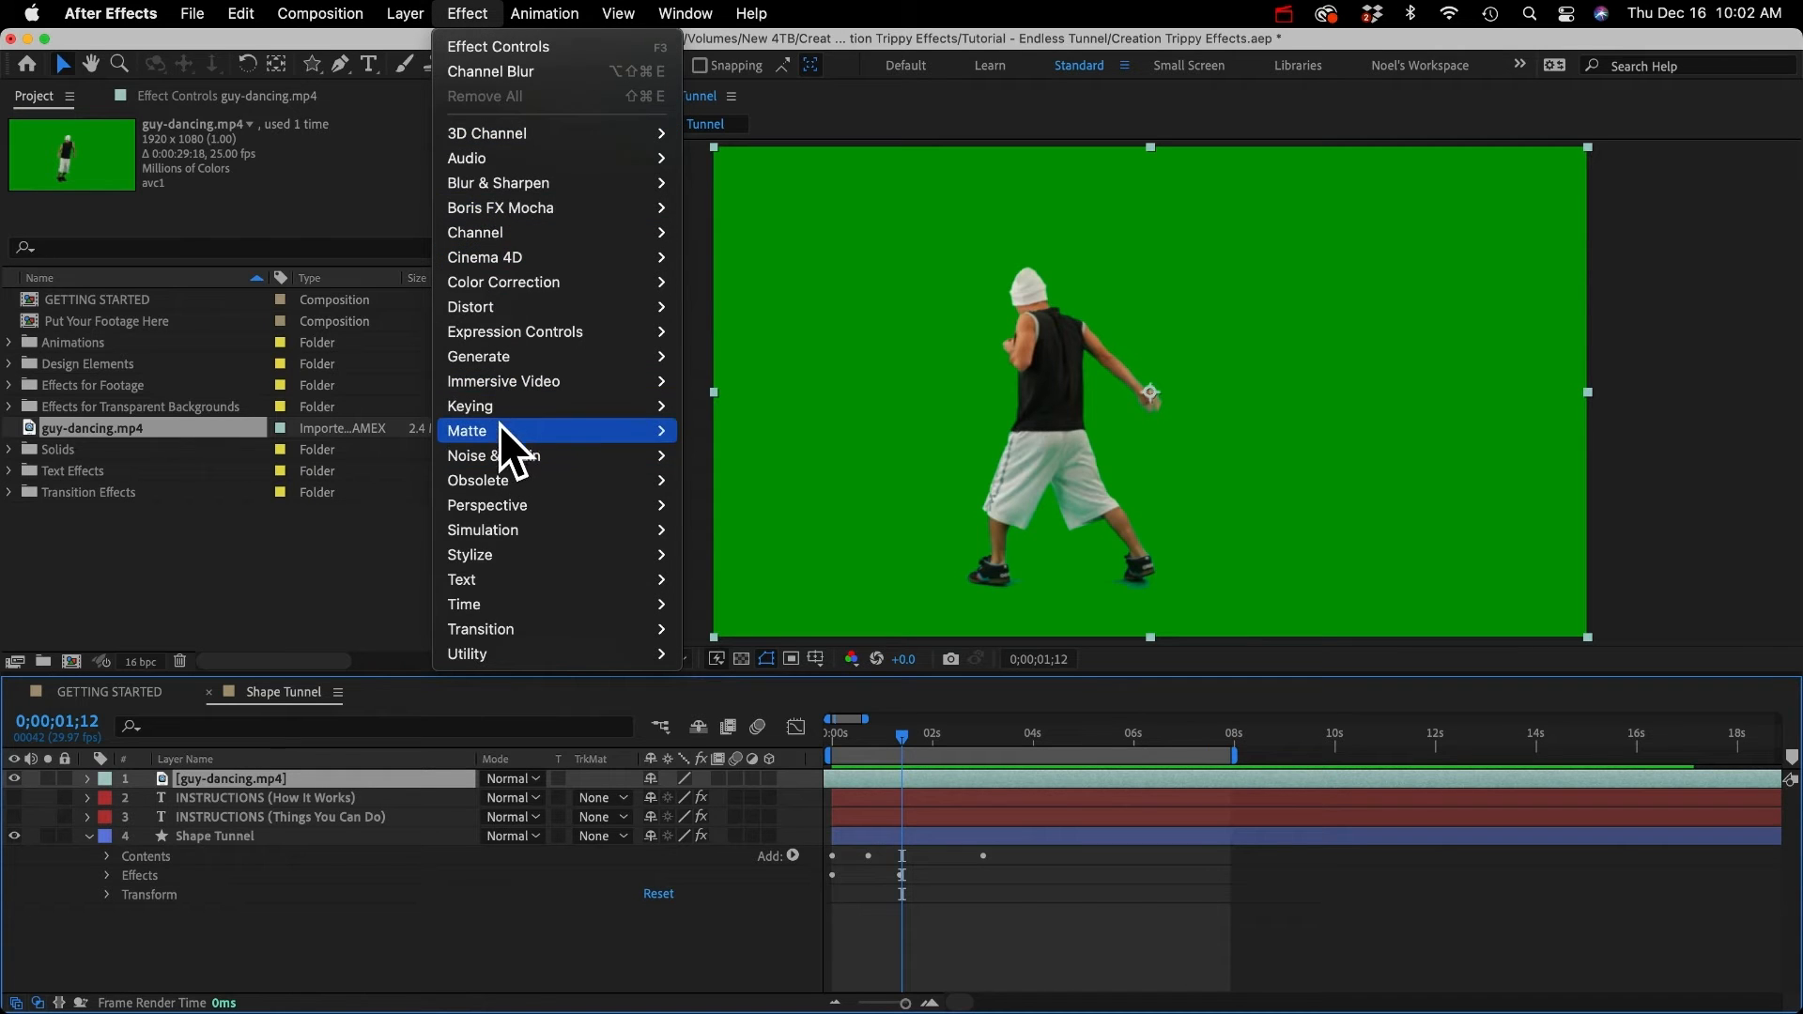
{"action": "mouse_move", "coordinate": [501, 408]}
{"action": "left_click", "coordinate": [712, 607]}
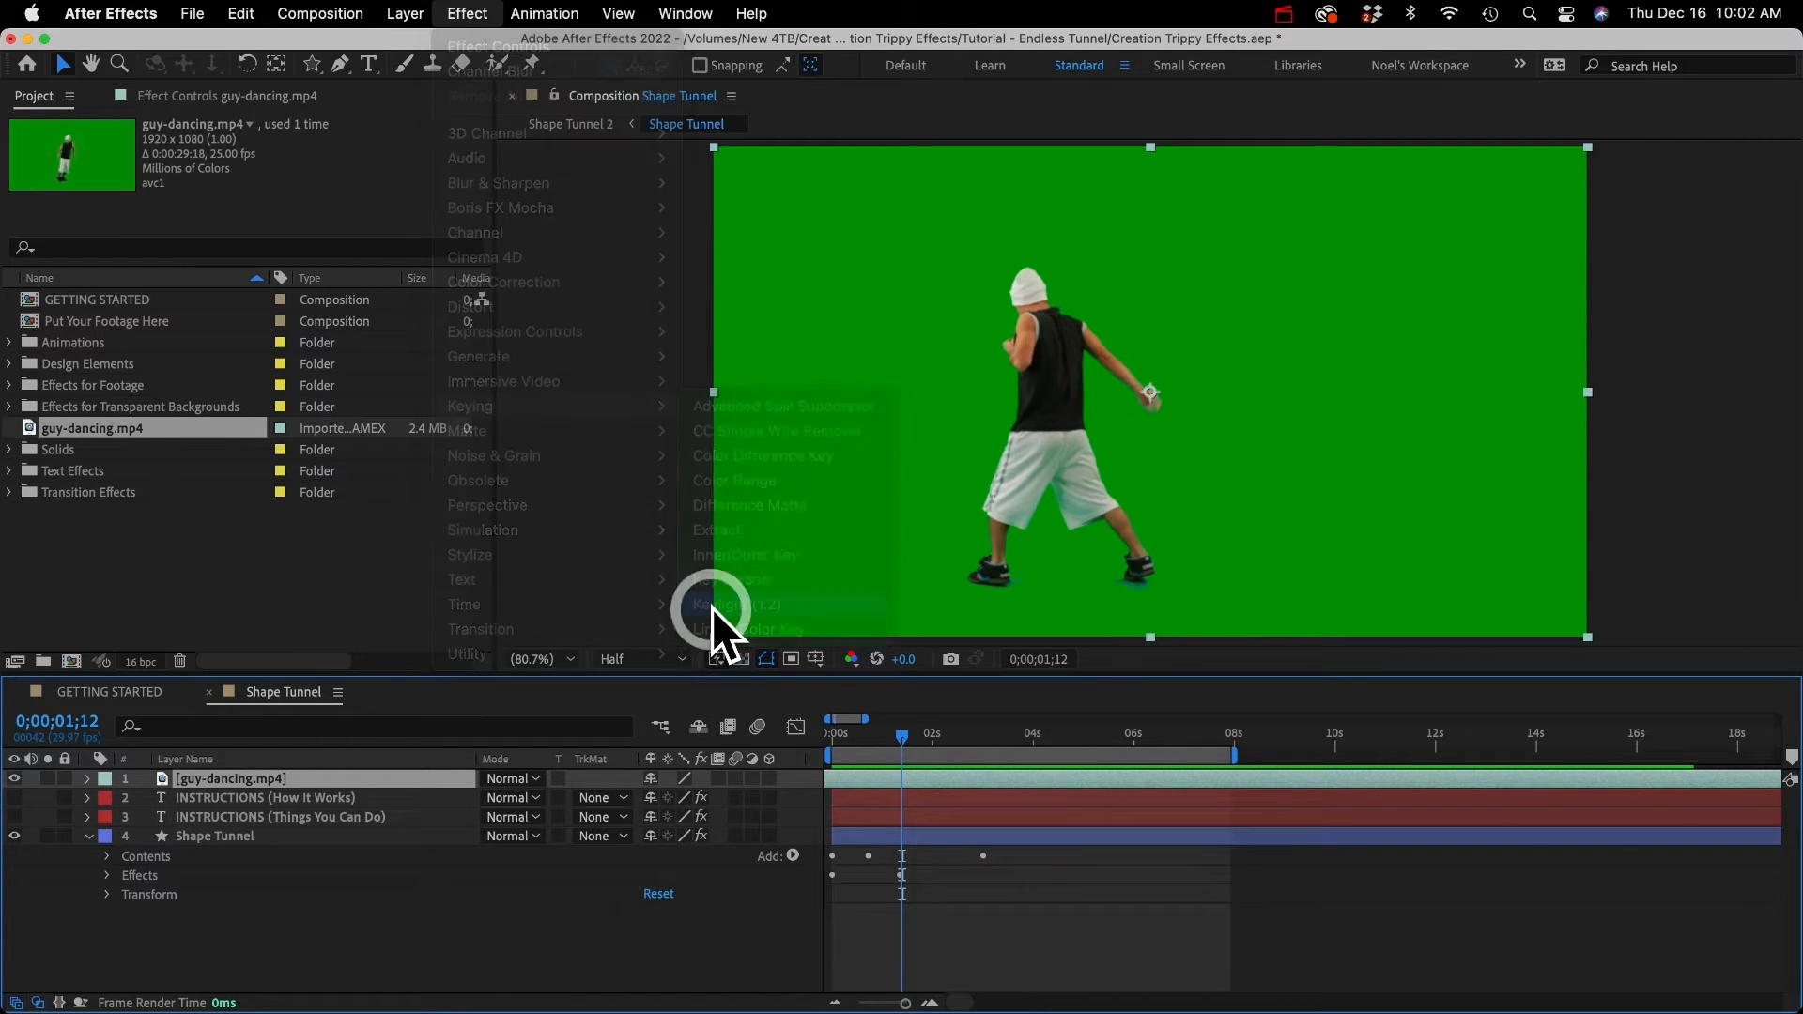
{"action": "left_click", "coordinate": [206, 94]}
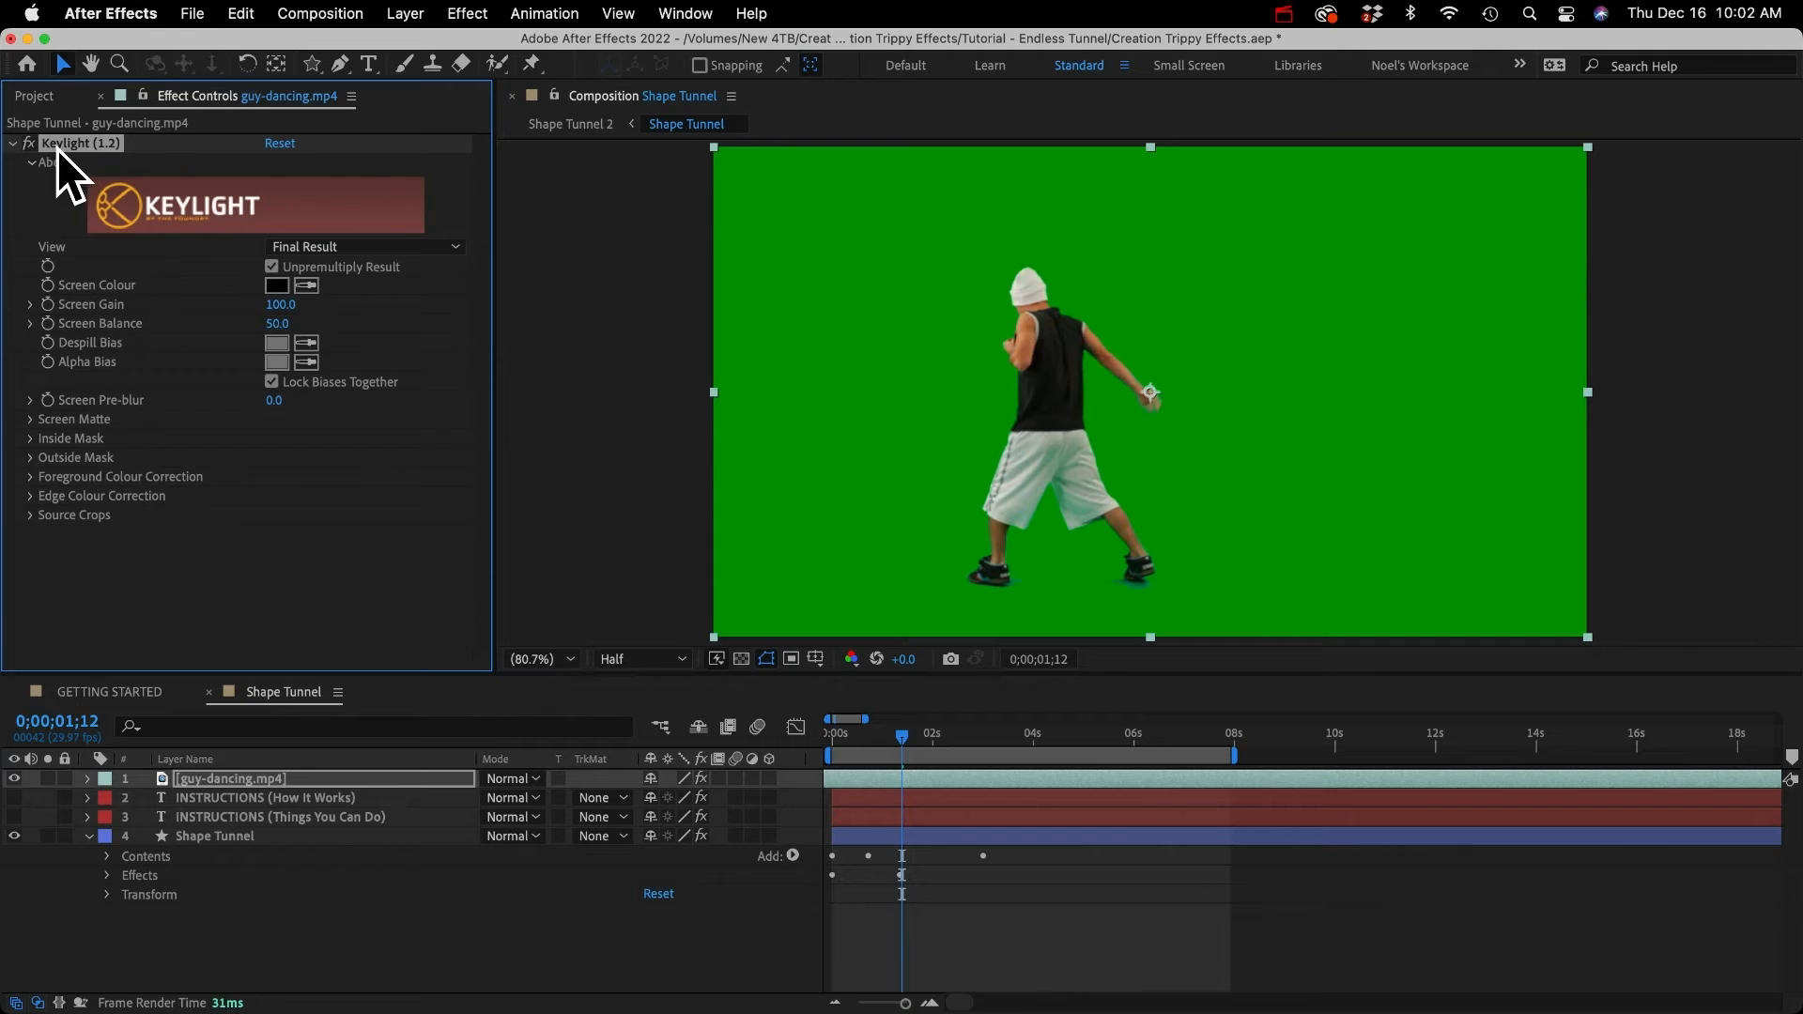
{"action": "left_click", "coordinate": [306, 286]}
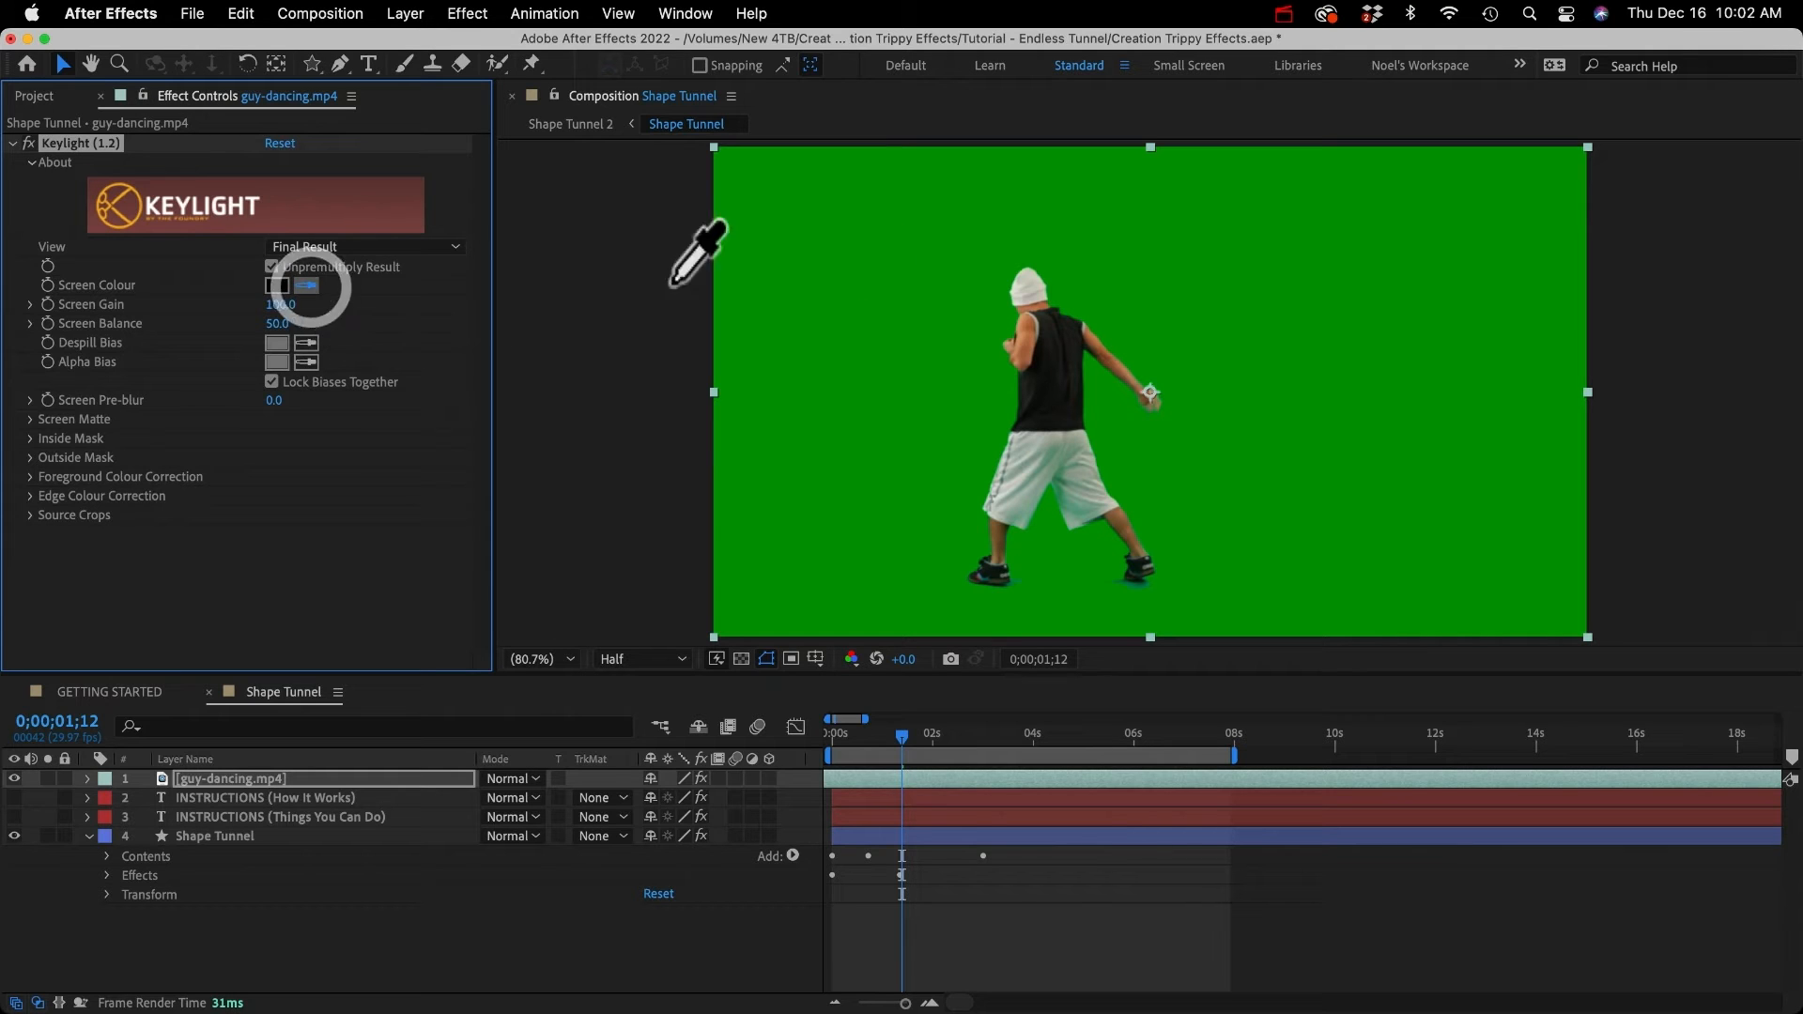
{"action": "left_click", "coordinate": [929, 324]}
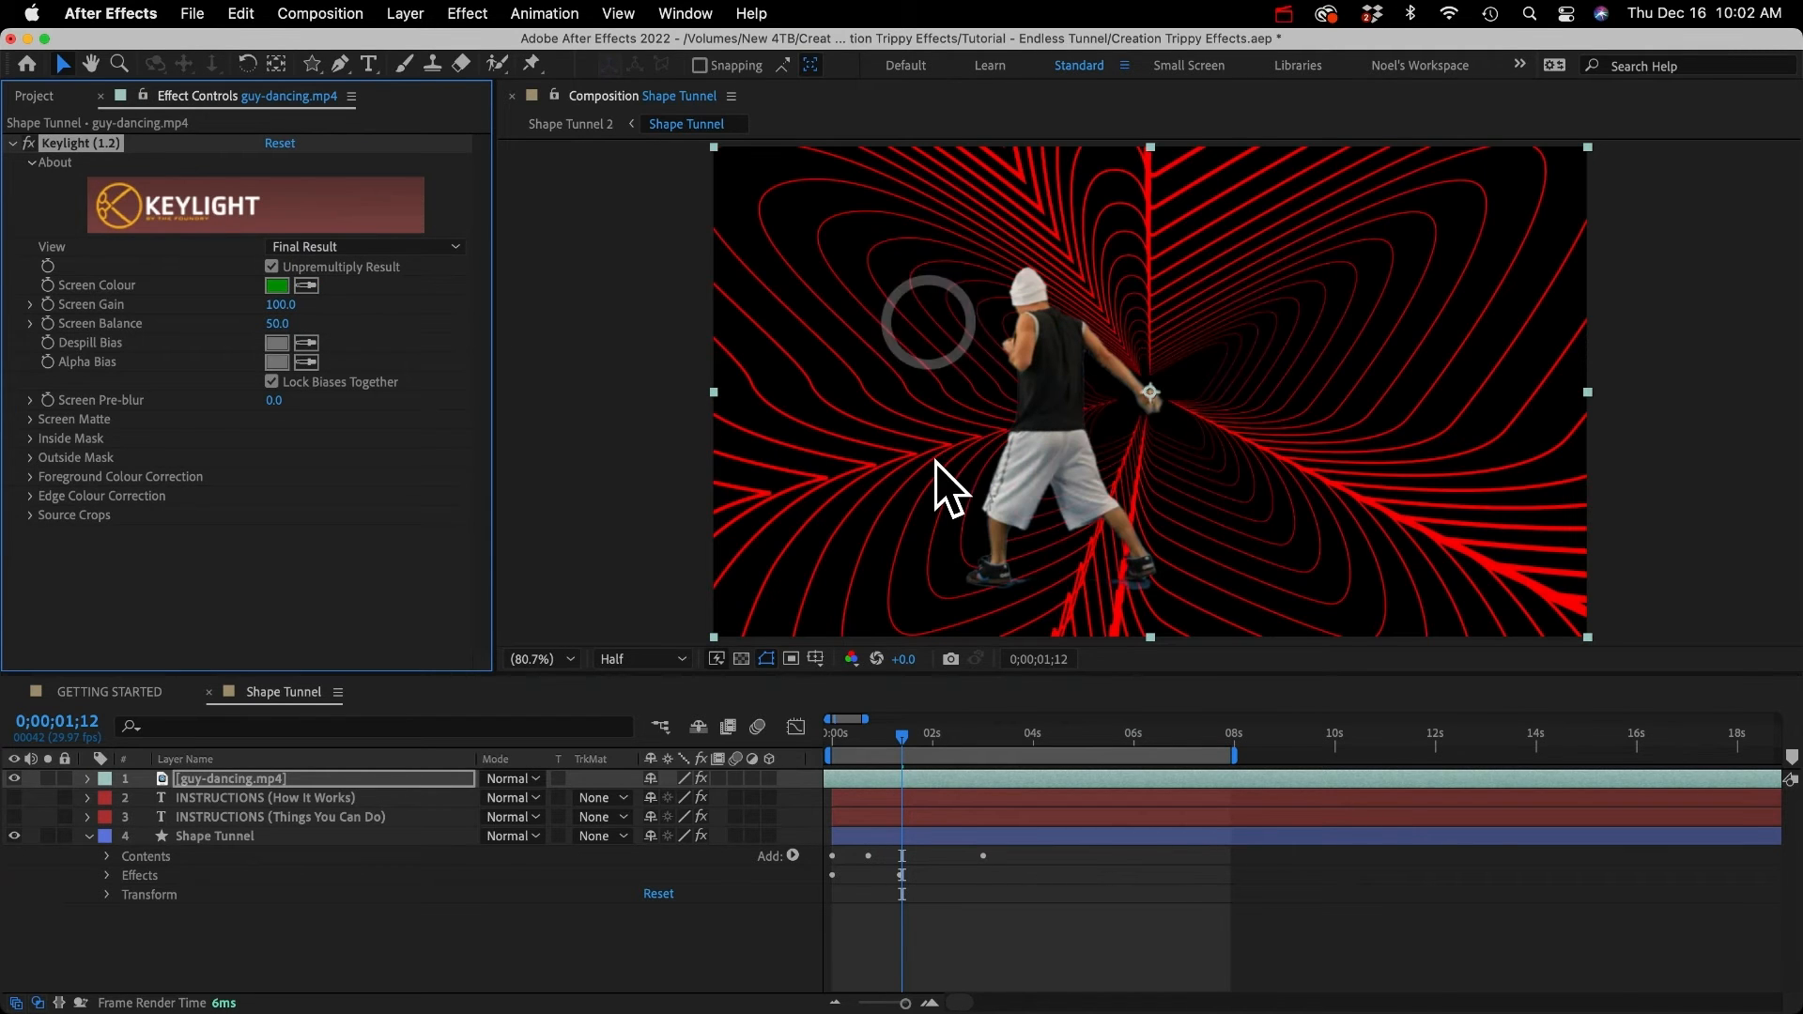
Step: Solo the guy-dancing.mp4 layer and check the keyed dancer against the transparency grid
{"action": "left_click", "coordinate": [49, 778]}
{"action": "mouse_move", "coordinate": [904, 745]}
{"action": "left_mouse_down"}
{"action": "mouse_move", "coordinate": [980, 741]}
{"action": "mouse_move", "coordinate": [900, 745]}
{"action": "left_mouse_up"}
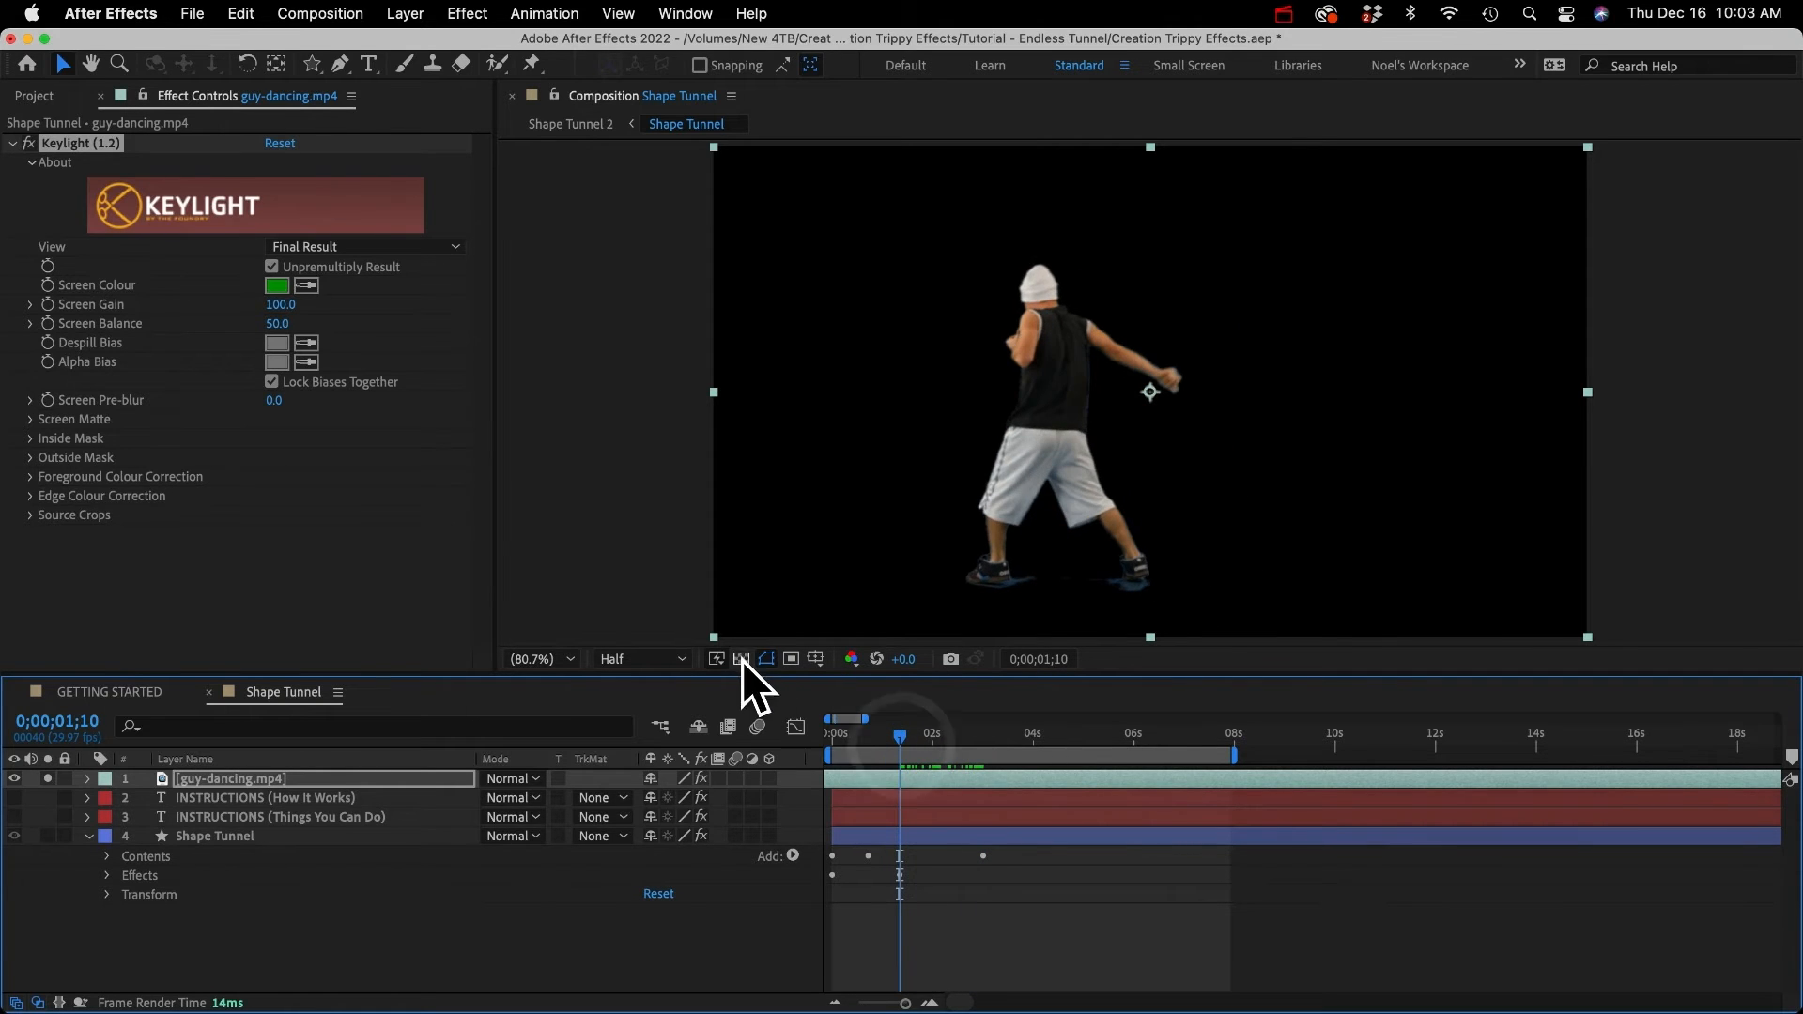
{"action": "left_click", "coordinate": [741, 658]}
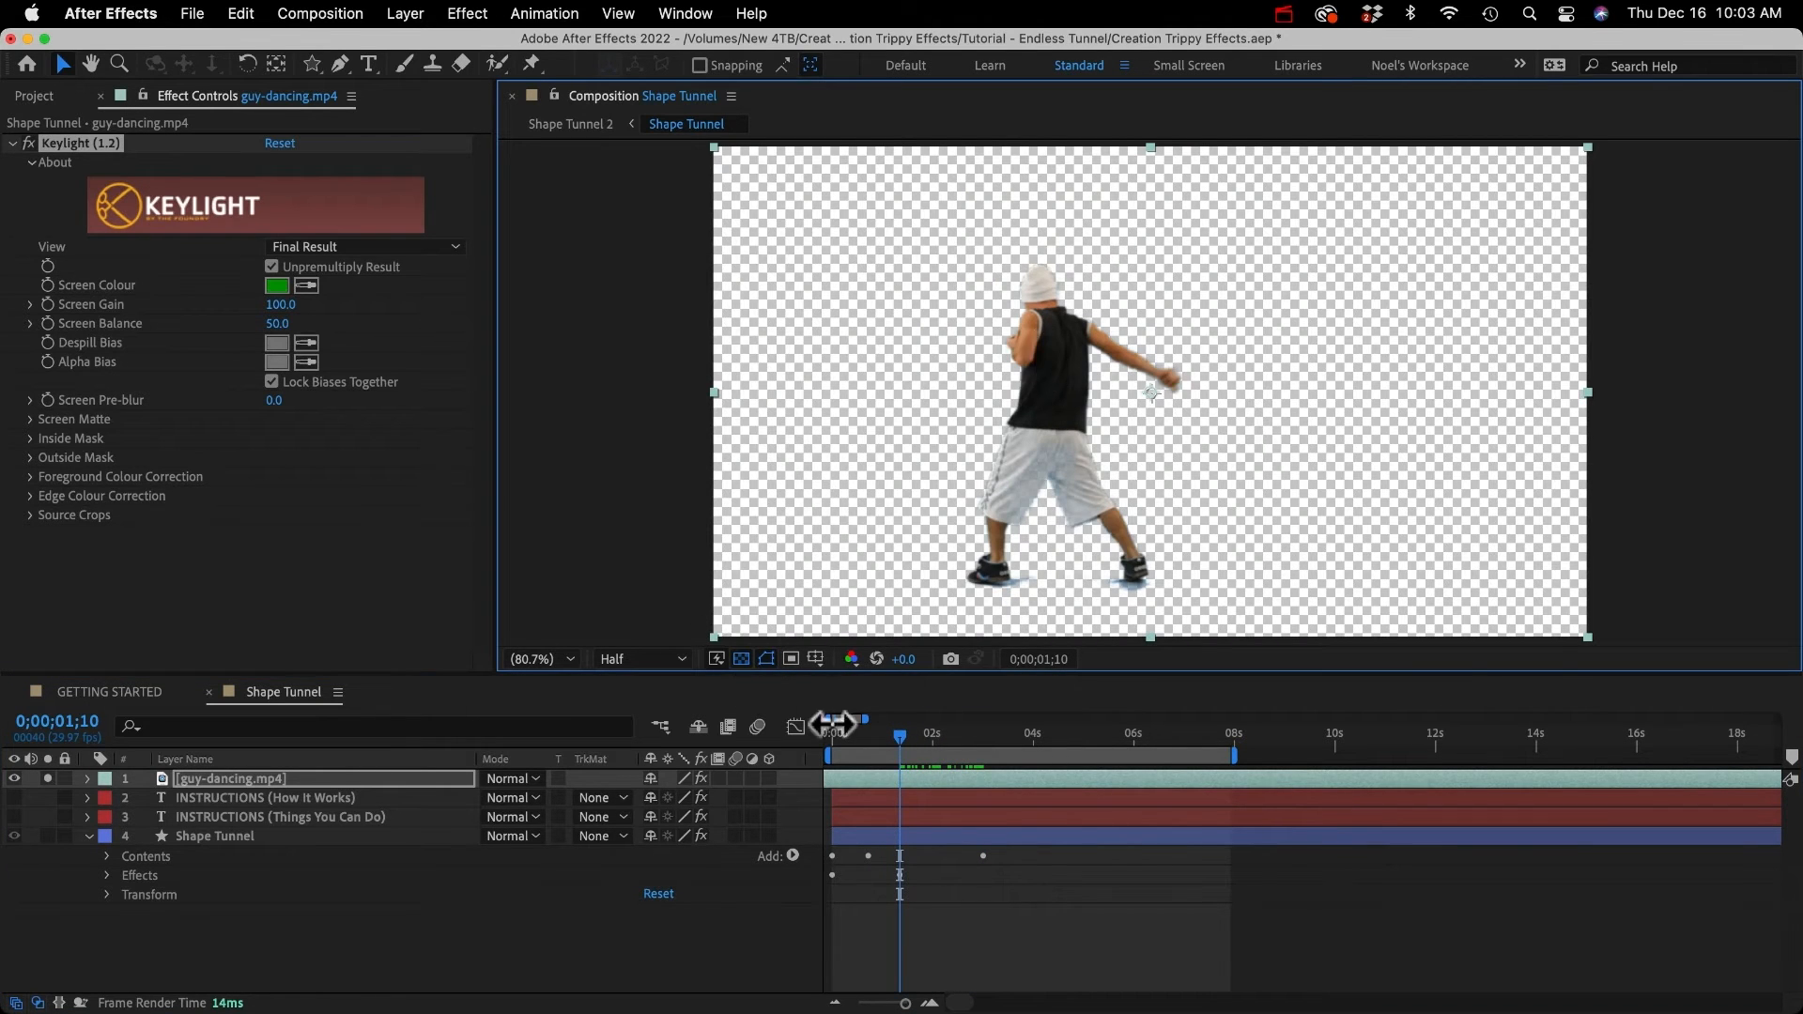
{"action": "left_click", "coordinate": [742, 658]}
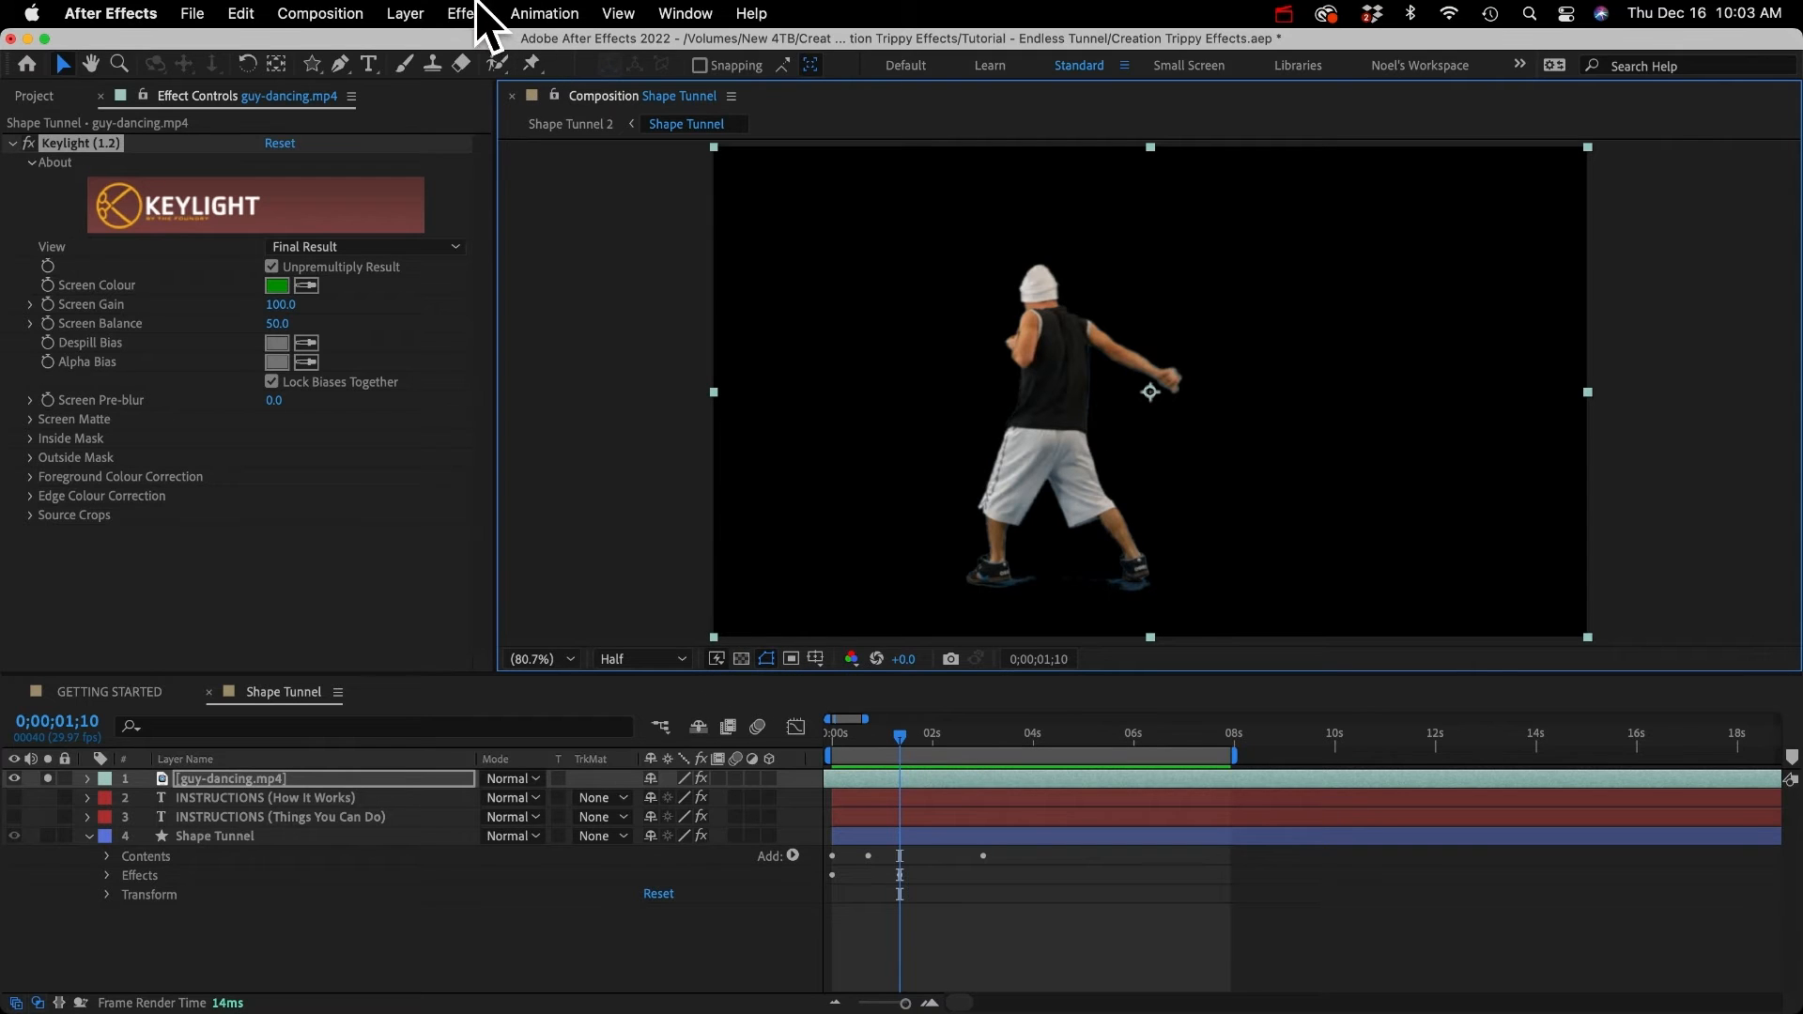
Step: Auto-trace the alpha channel of the guy-dancing.mp4 layer across the work area and scrub to about 2;23 to check the outline
{"action": "left_click", "coordinate": [406, 15]}
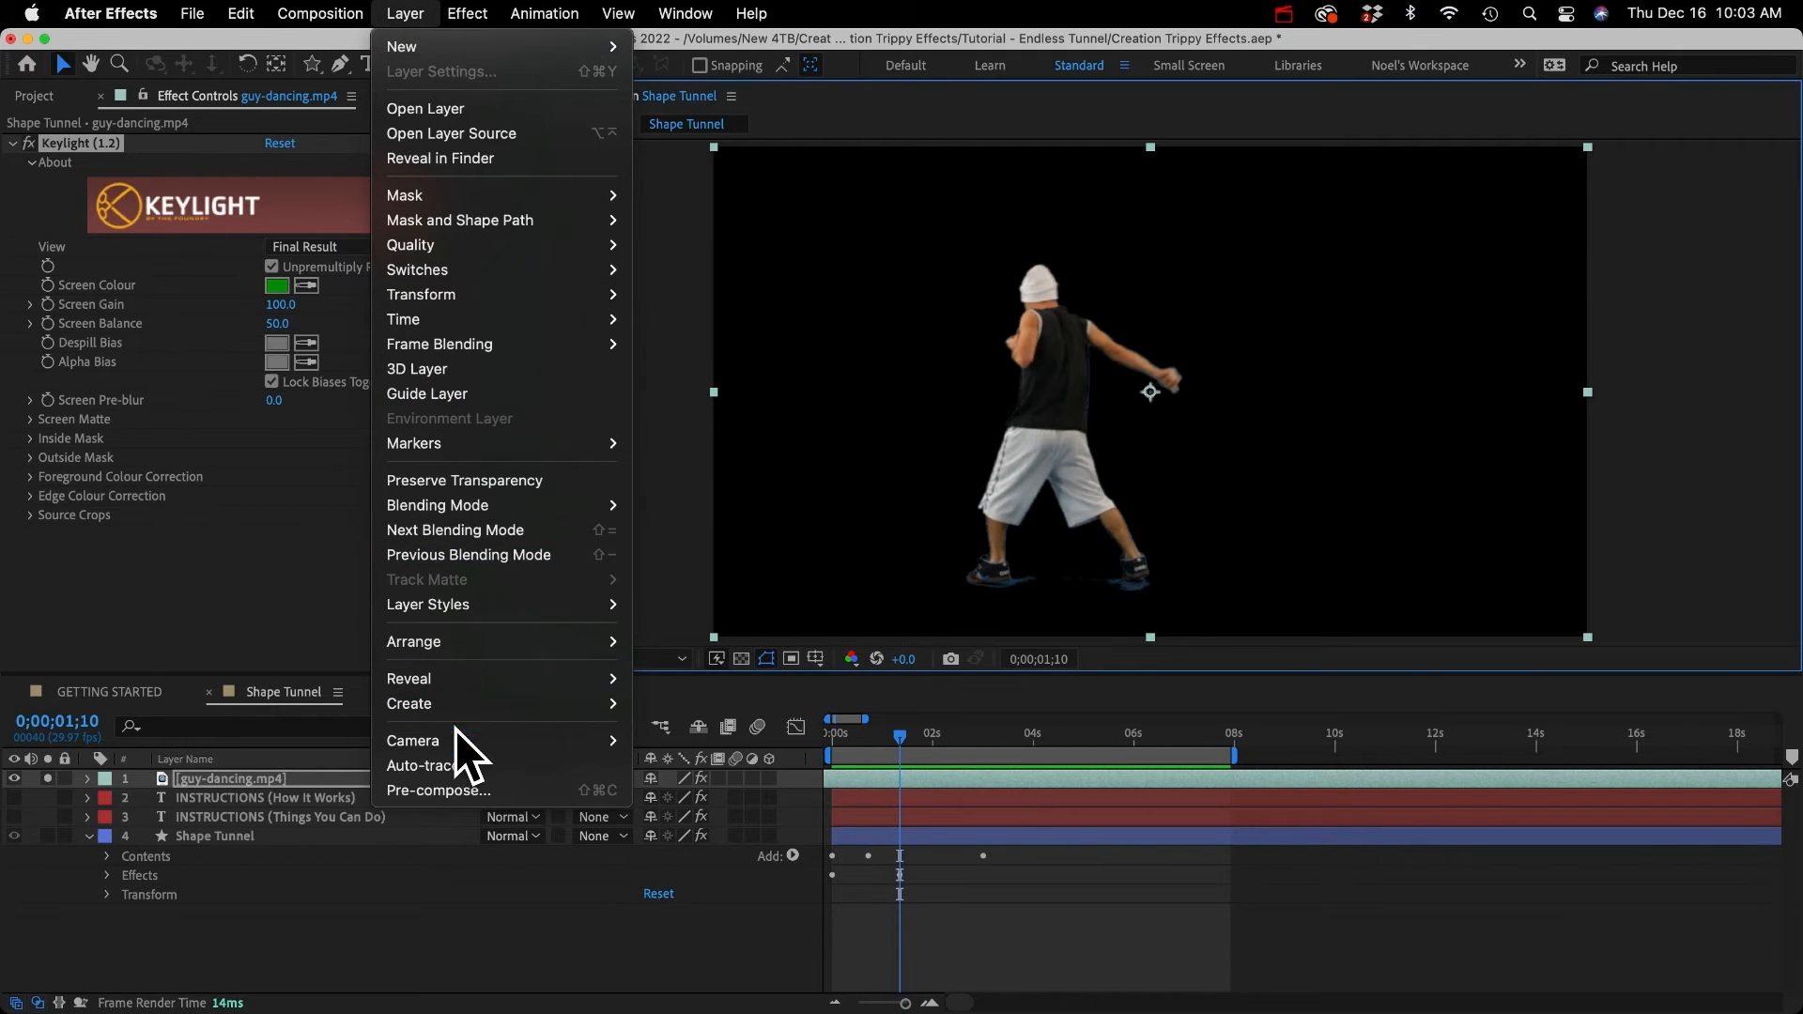
{"action": "left_click", "coordinate": [445, 766]}
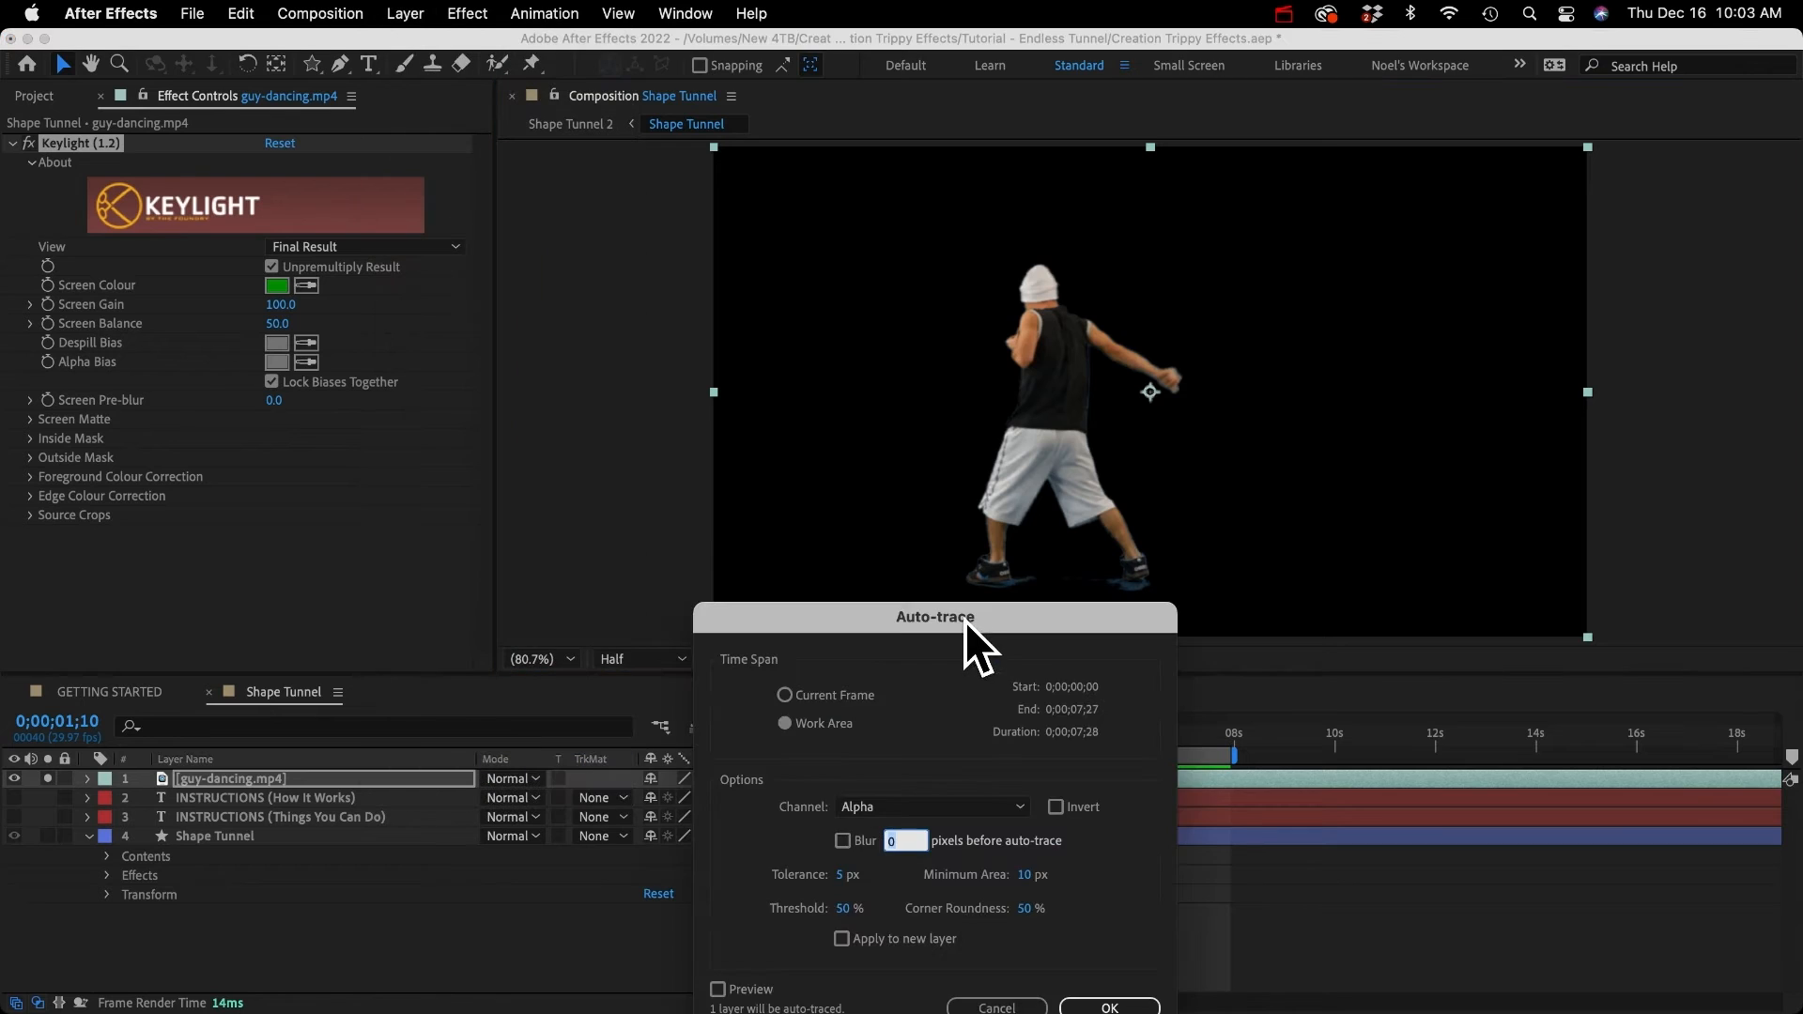
{"action": "left_click_drag", "start_coordinate": [965, 622], "coordinate": [895, 269]}
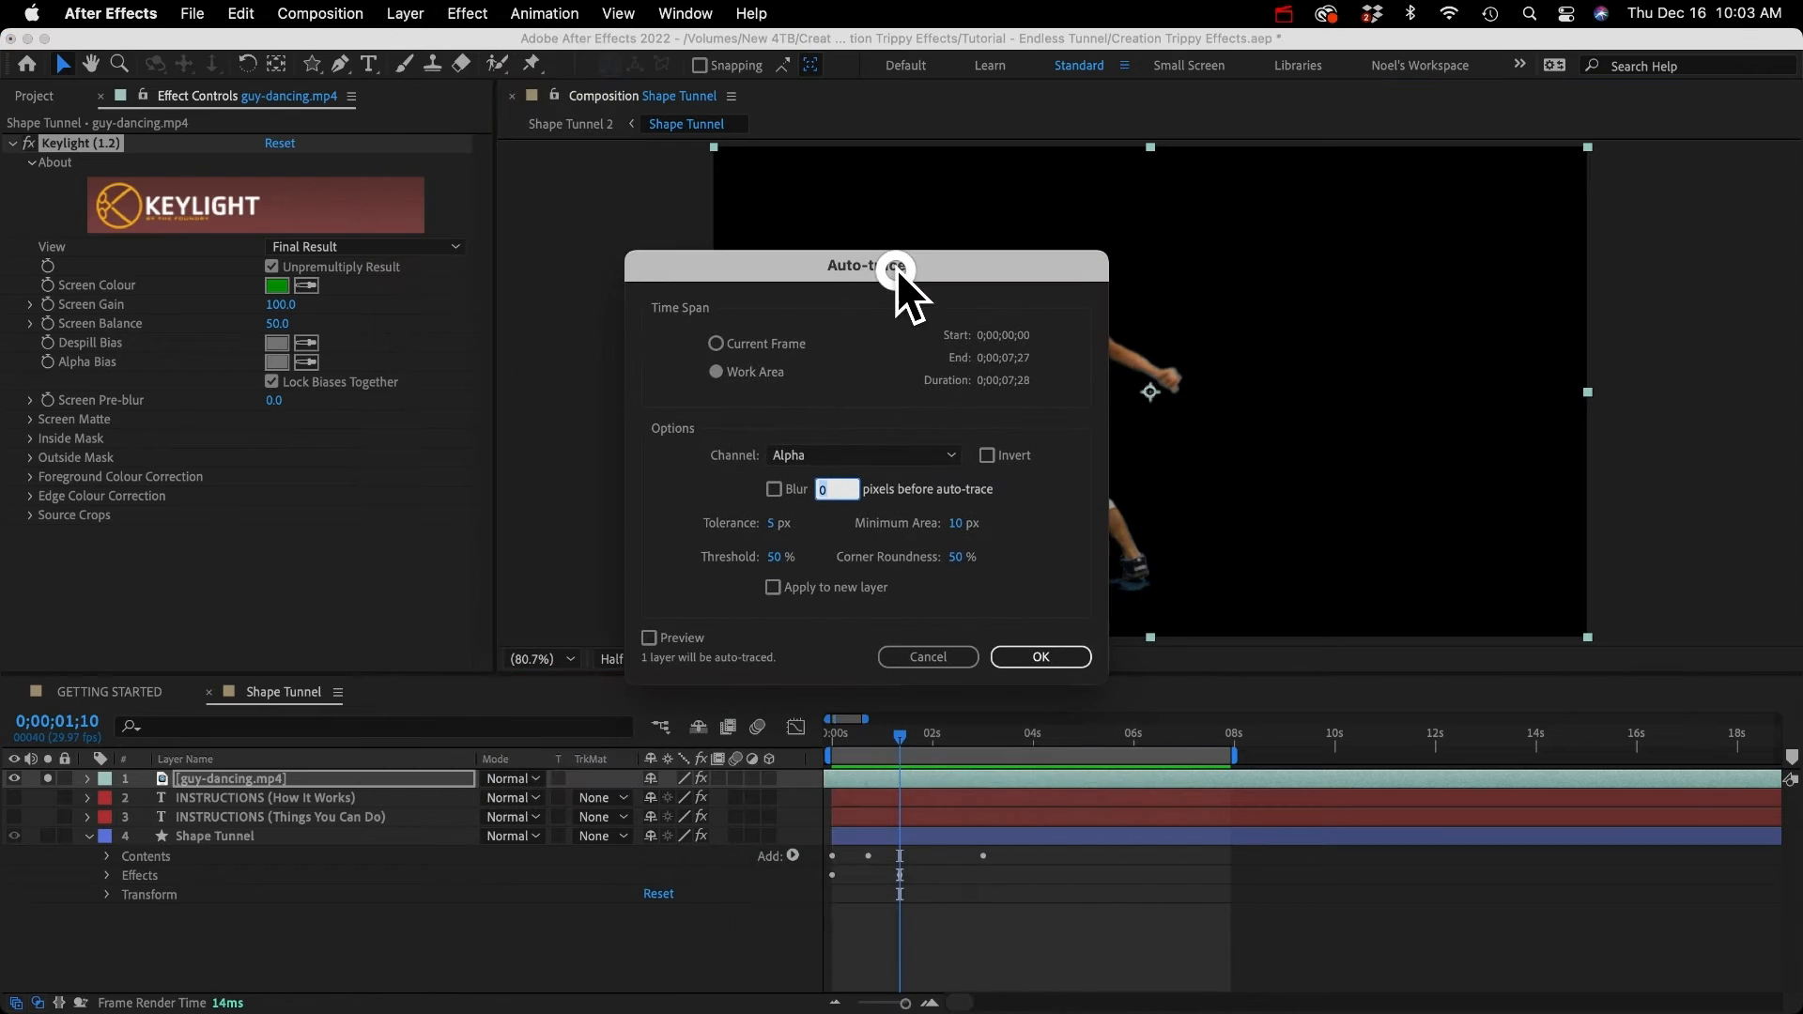
{"action": "left_click", "coordinate": [753, 371]}
{"action": "left_click", "coordinate": [1042, 657]}
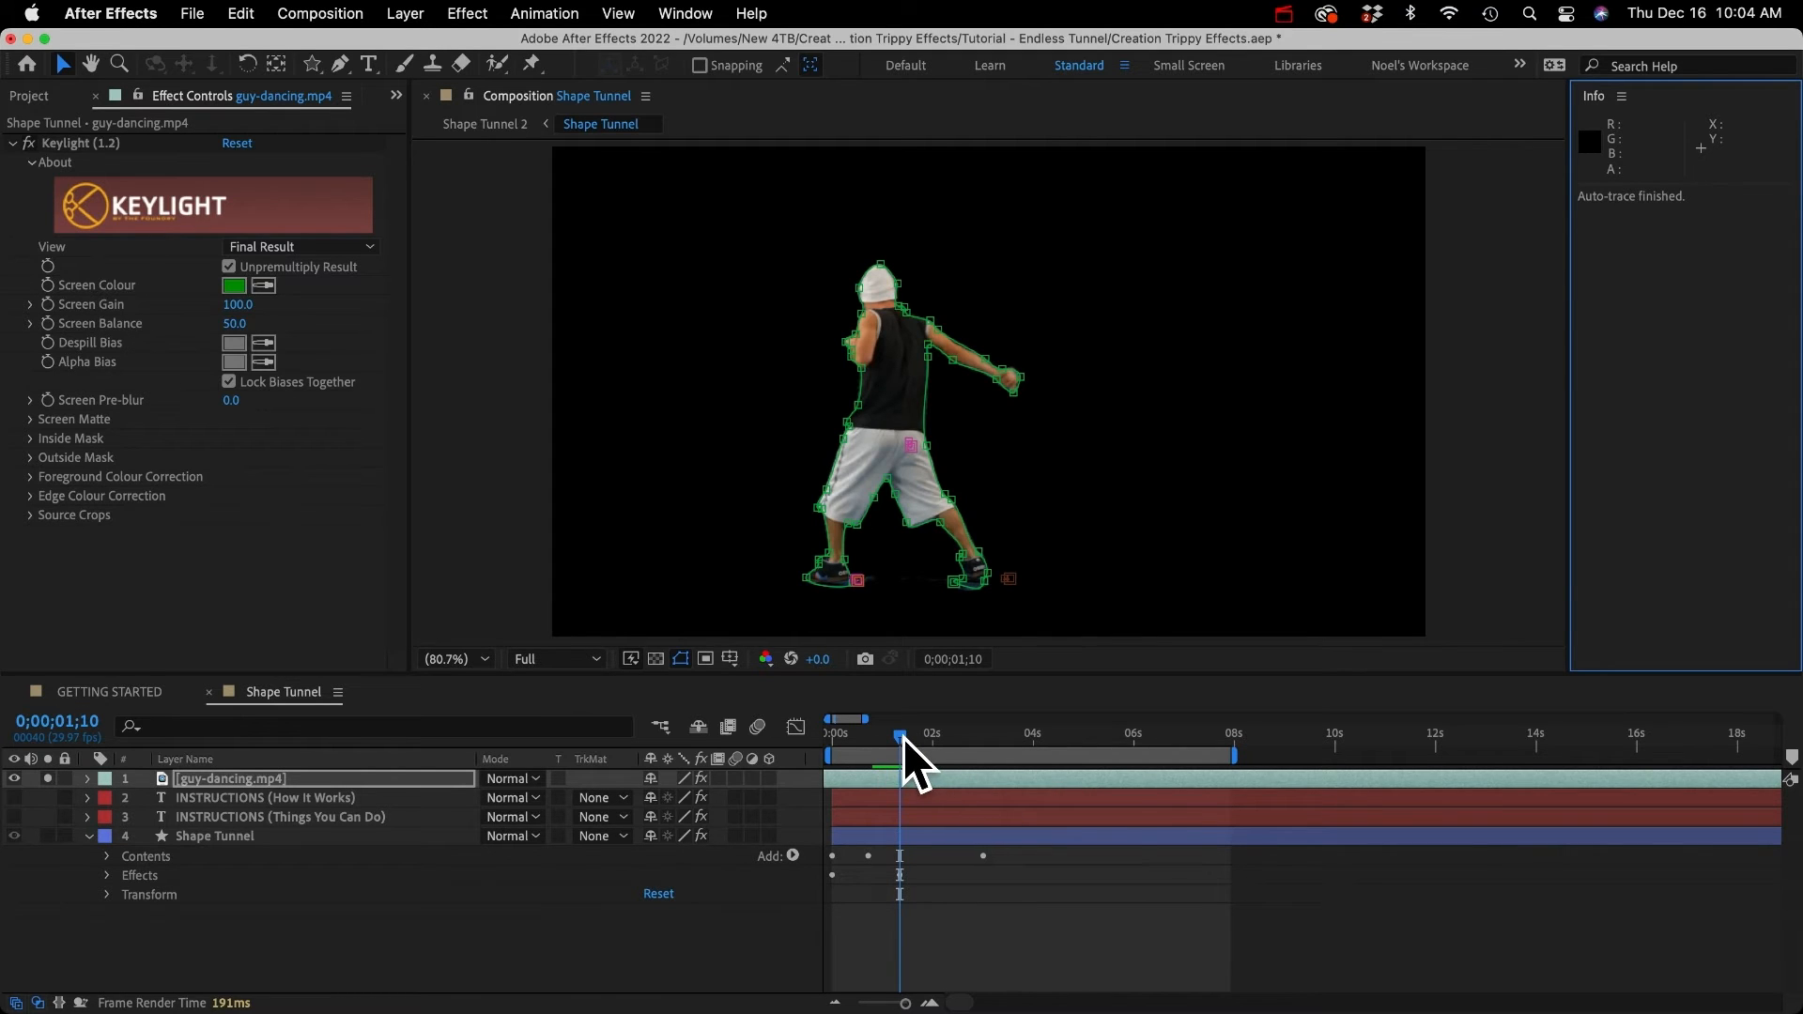
{"action": "left_click_drag", "start_coordinate": [904, 738], "coordinate": [973, 745]}
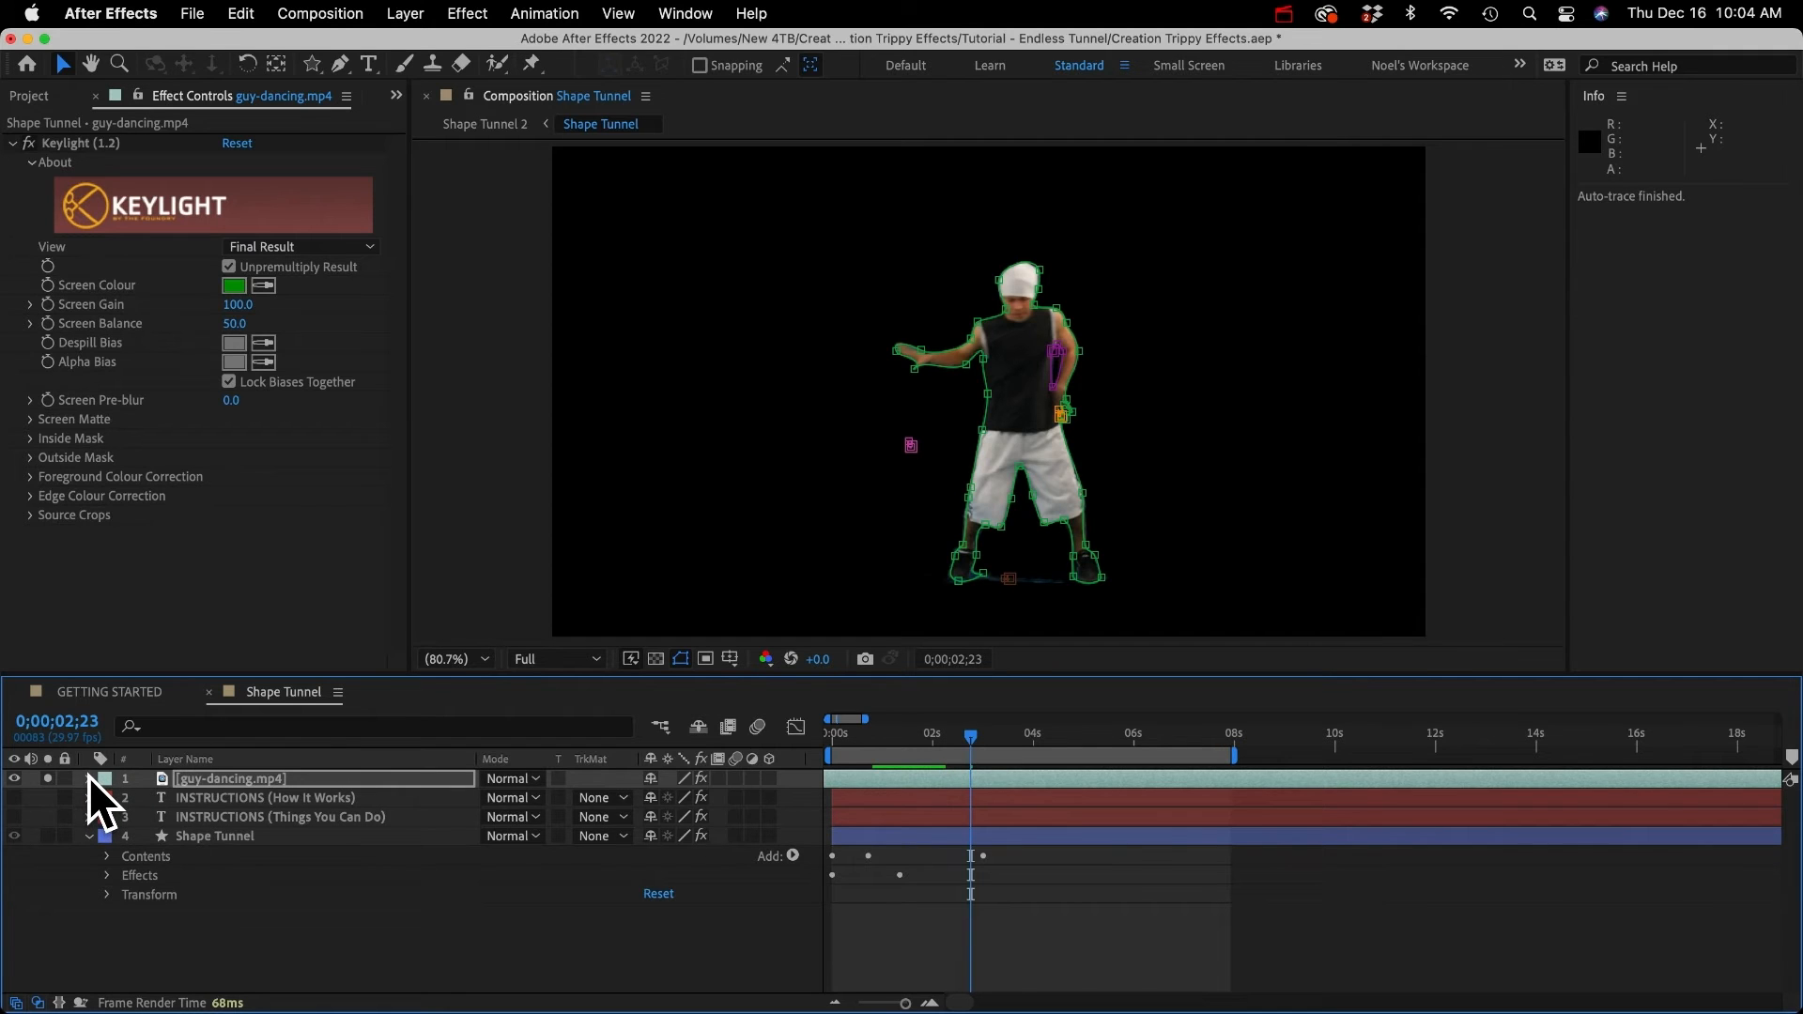
Step: Delete Mask 2 through Mask 5 from the guy-dancing.mp4 layer, keeping only Mask 1
{"action": "left_click", "coordinate": [88, 779]}
{"action": "left_click", "coordinate": [106, 799]}
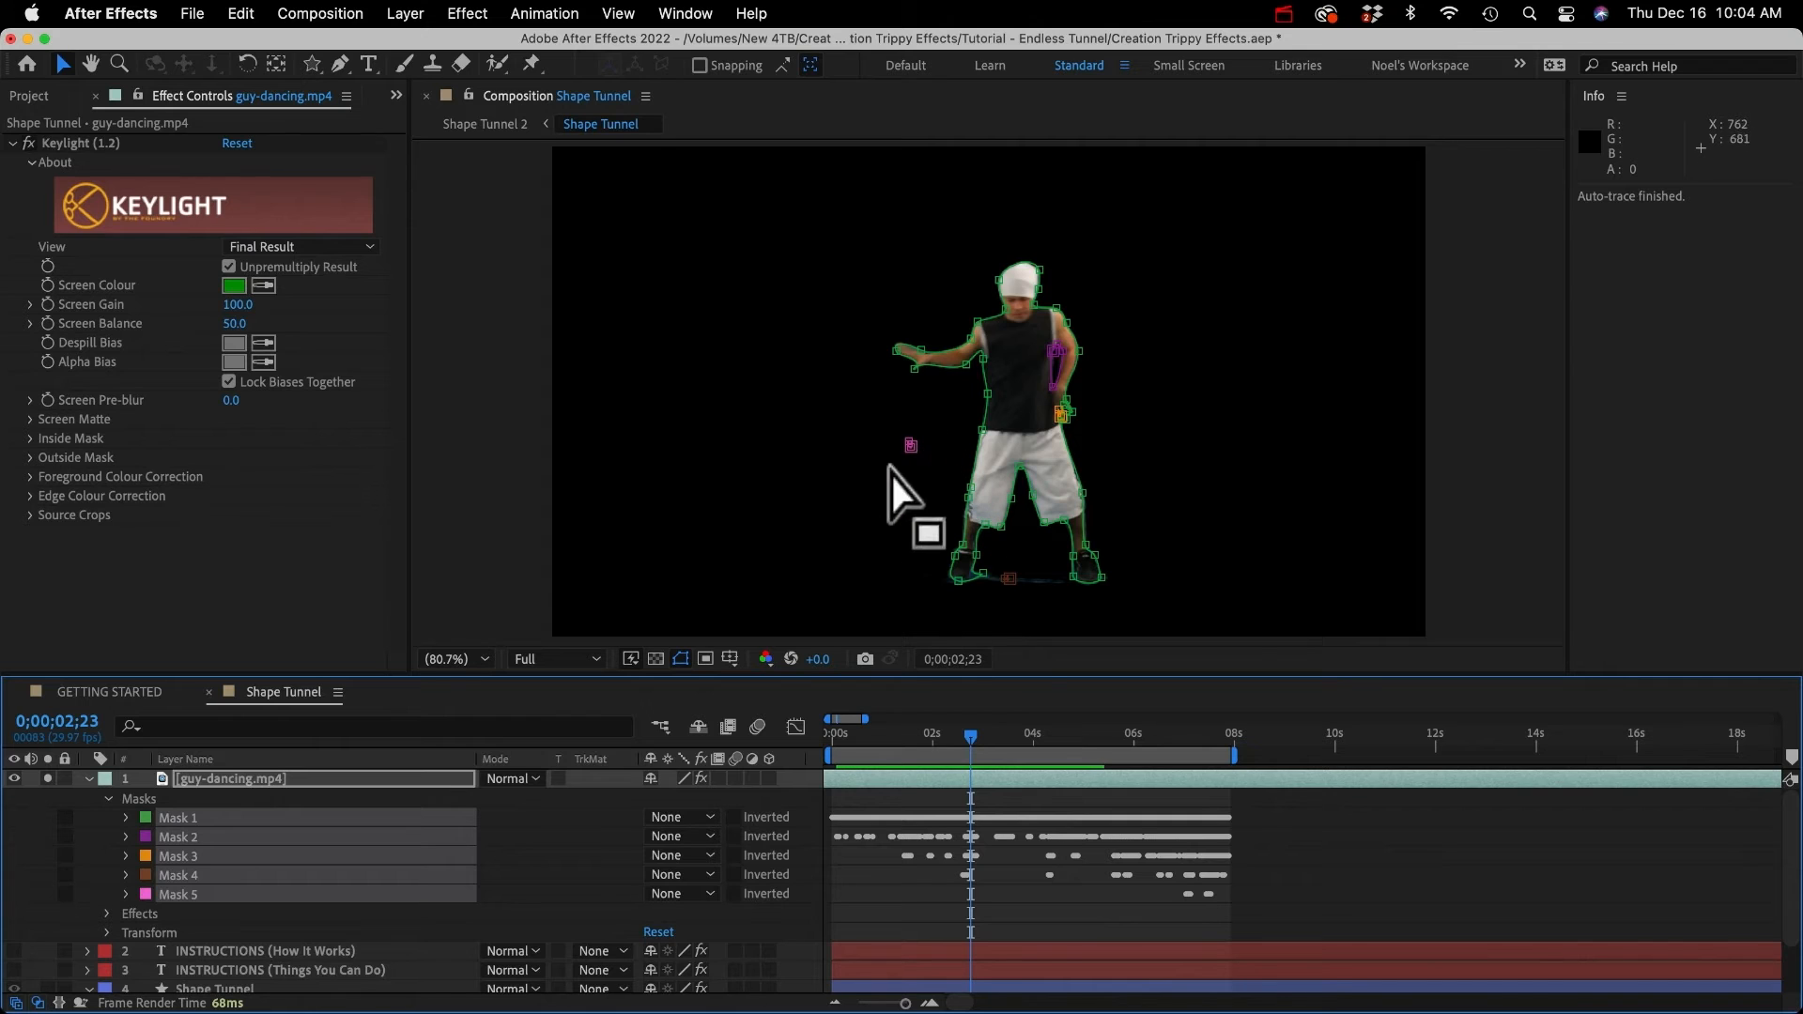
{"action": "left_click", "coordinate": [88, 843]}
{"action": "left_click", "coordinate": [189, 837]}
{"action": "left_click", "coordinate": [193, 894], "text": "shift"}
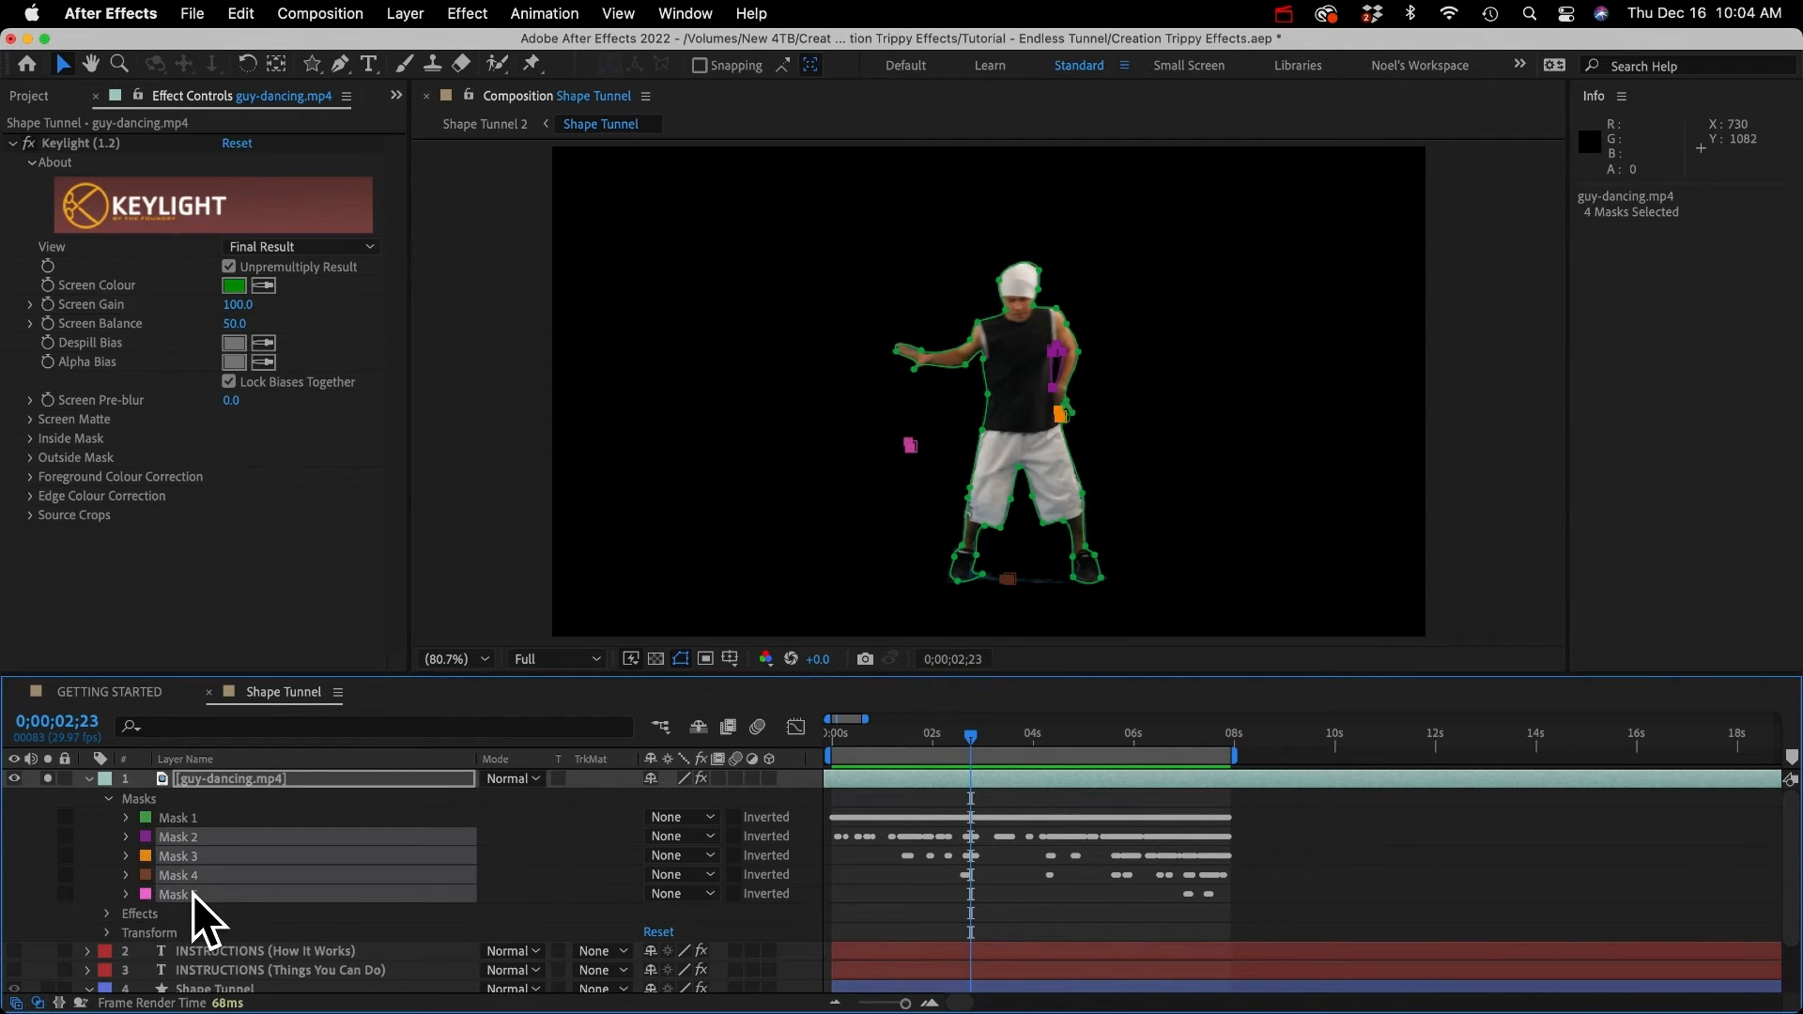
{"action": "key", "text": "BackSpace"}
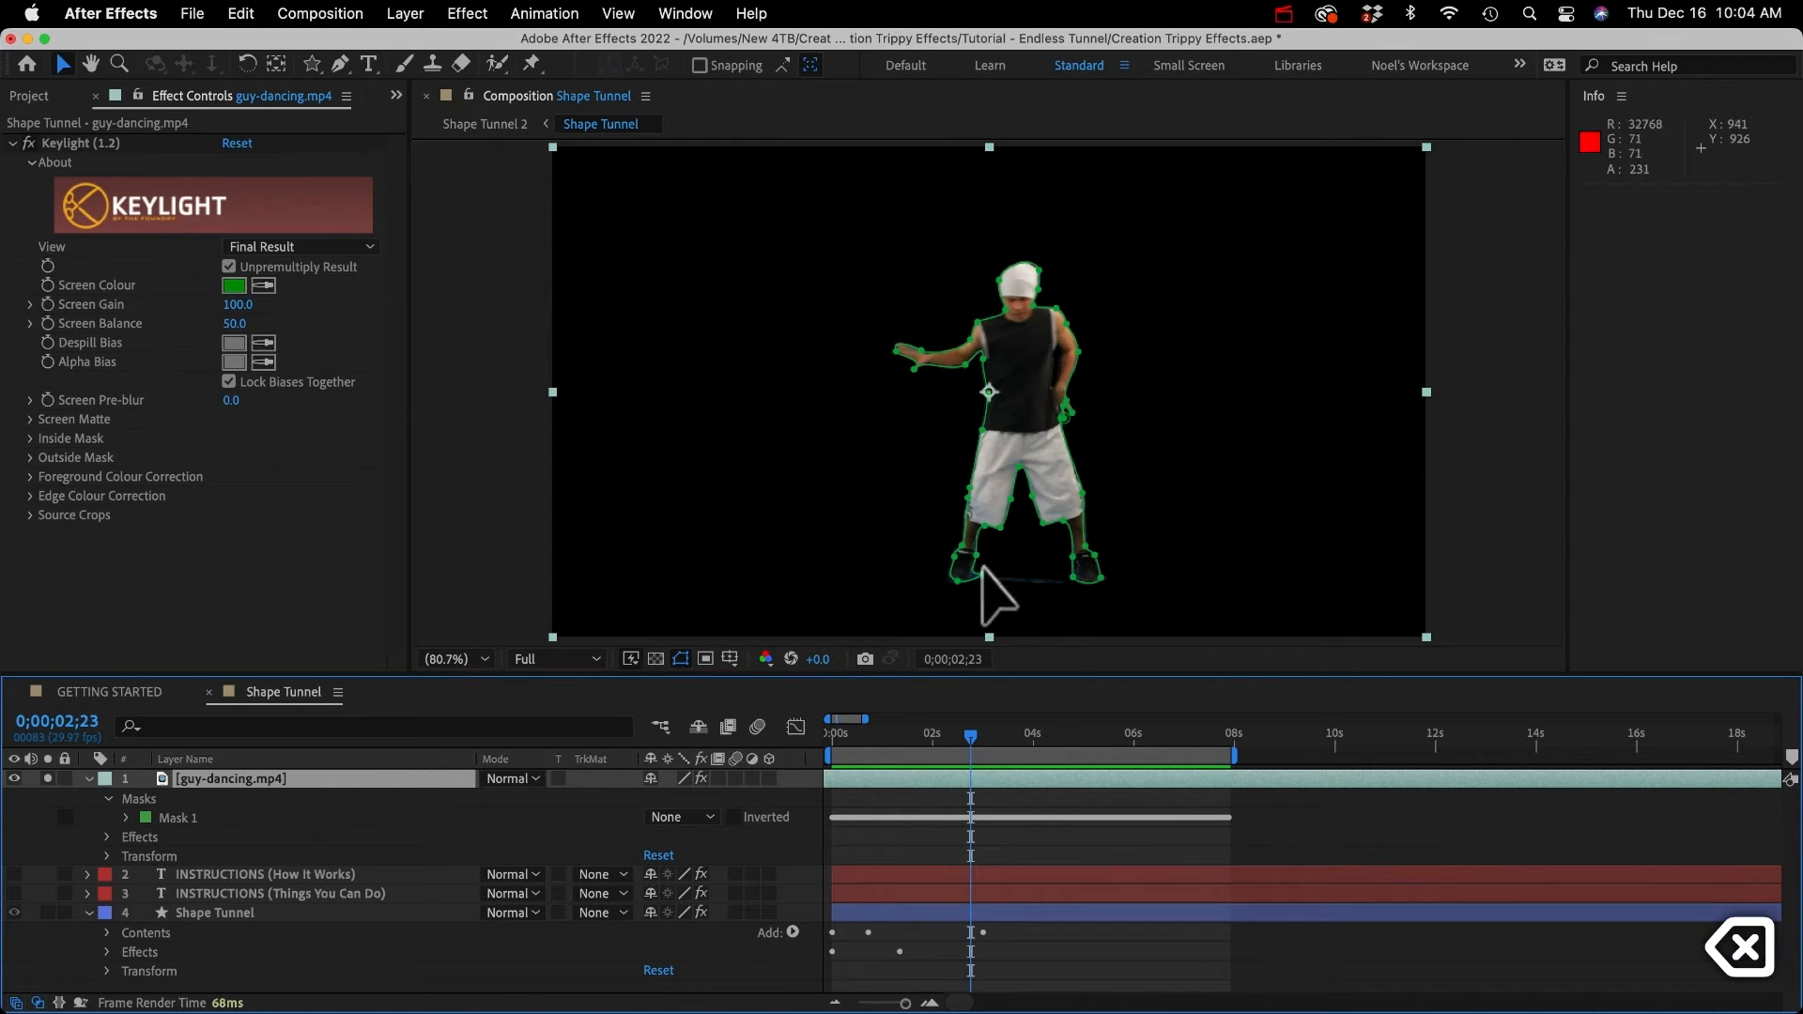
Step: At the first frame, copy all Mask Path keyframes of Mask 1 and delete the guy-dancing.mp4 layer
{"action": "left_click", "coordinate": [122, 819]}
{"action": "left_click", "coordinate": [107, 837]}
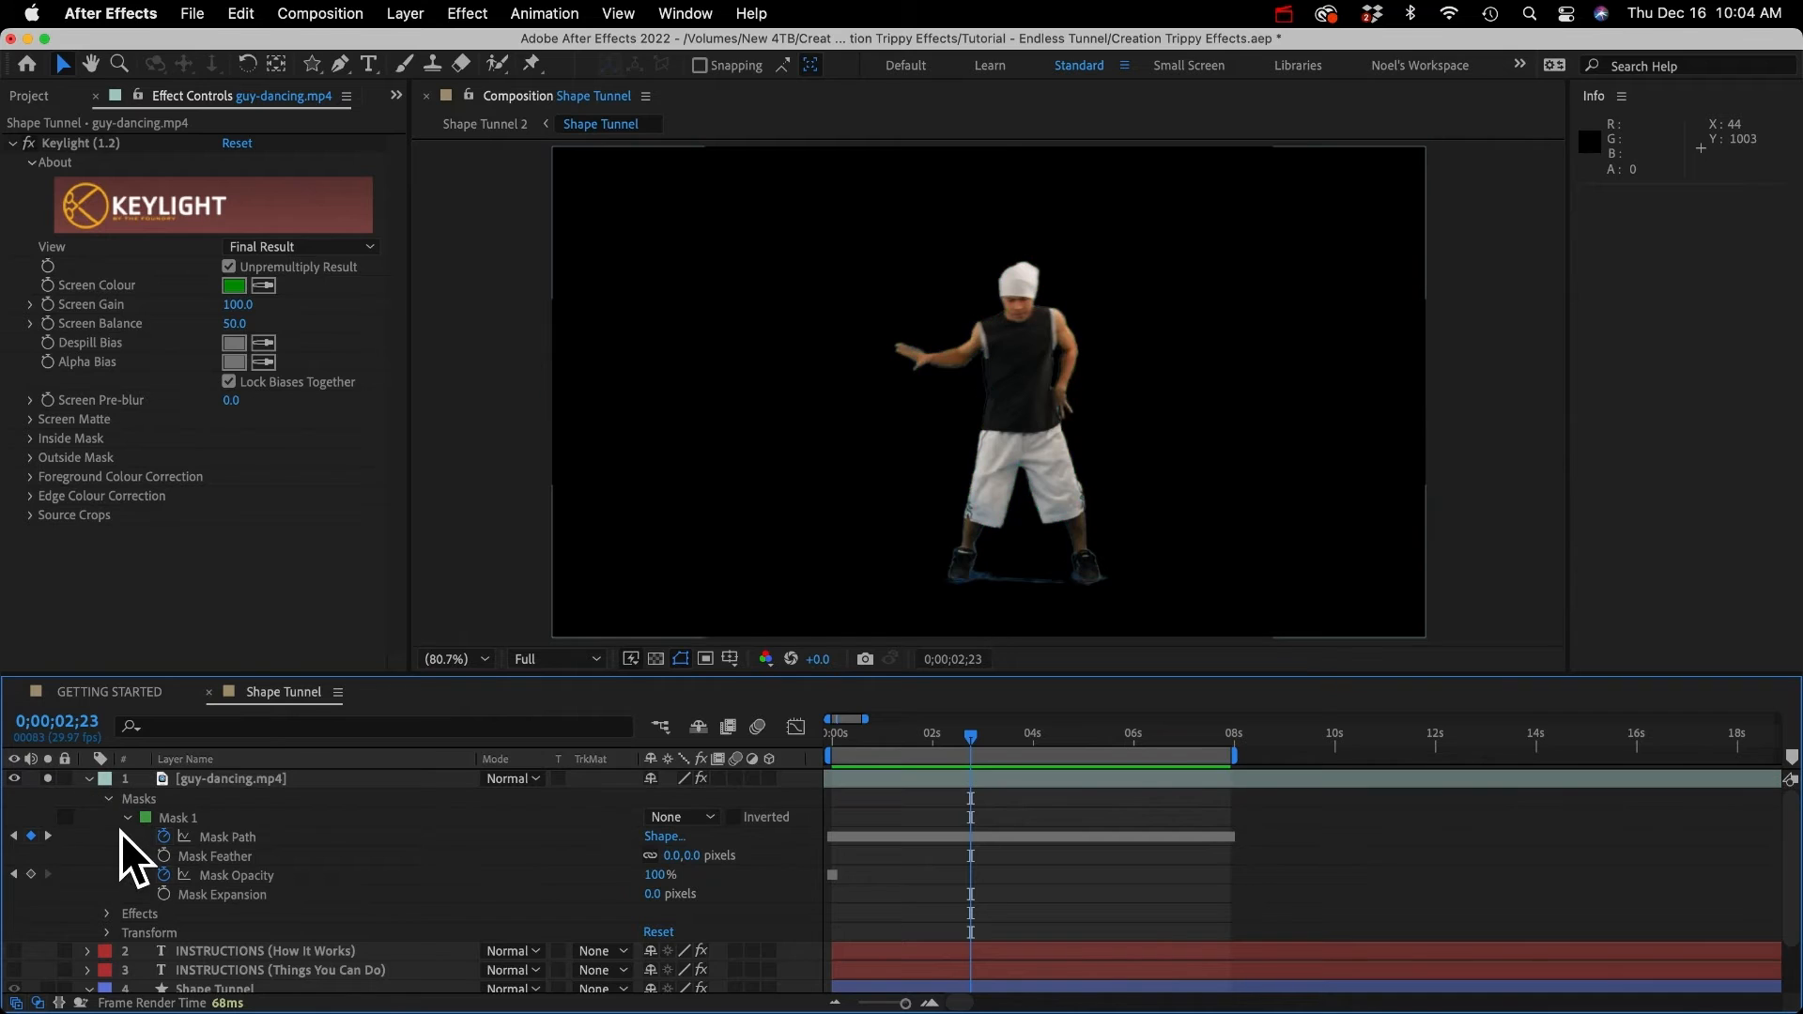
{"action": "key", "text": "Home"}
{"action": "left_click", "coordinate": [228, 837]}
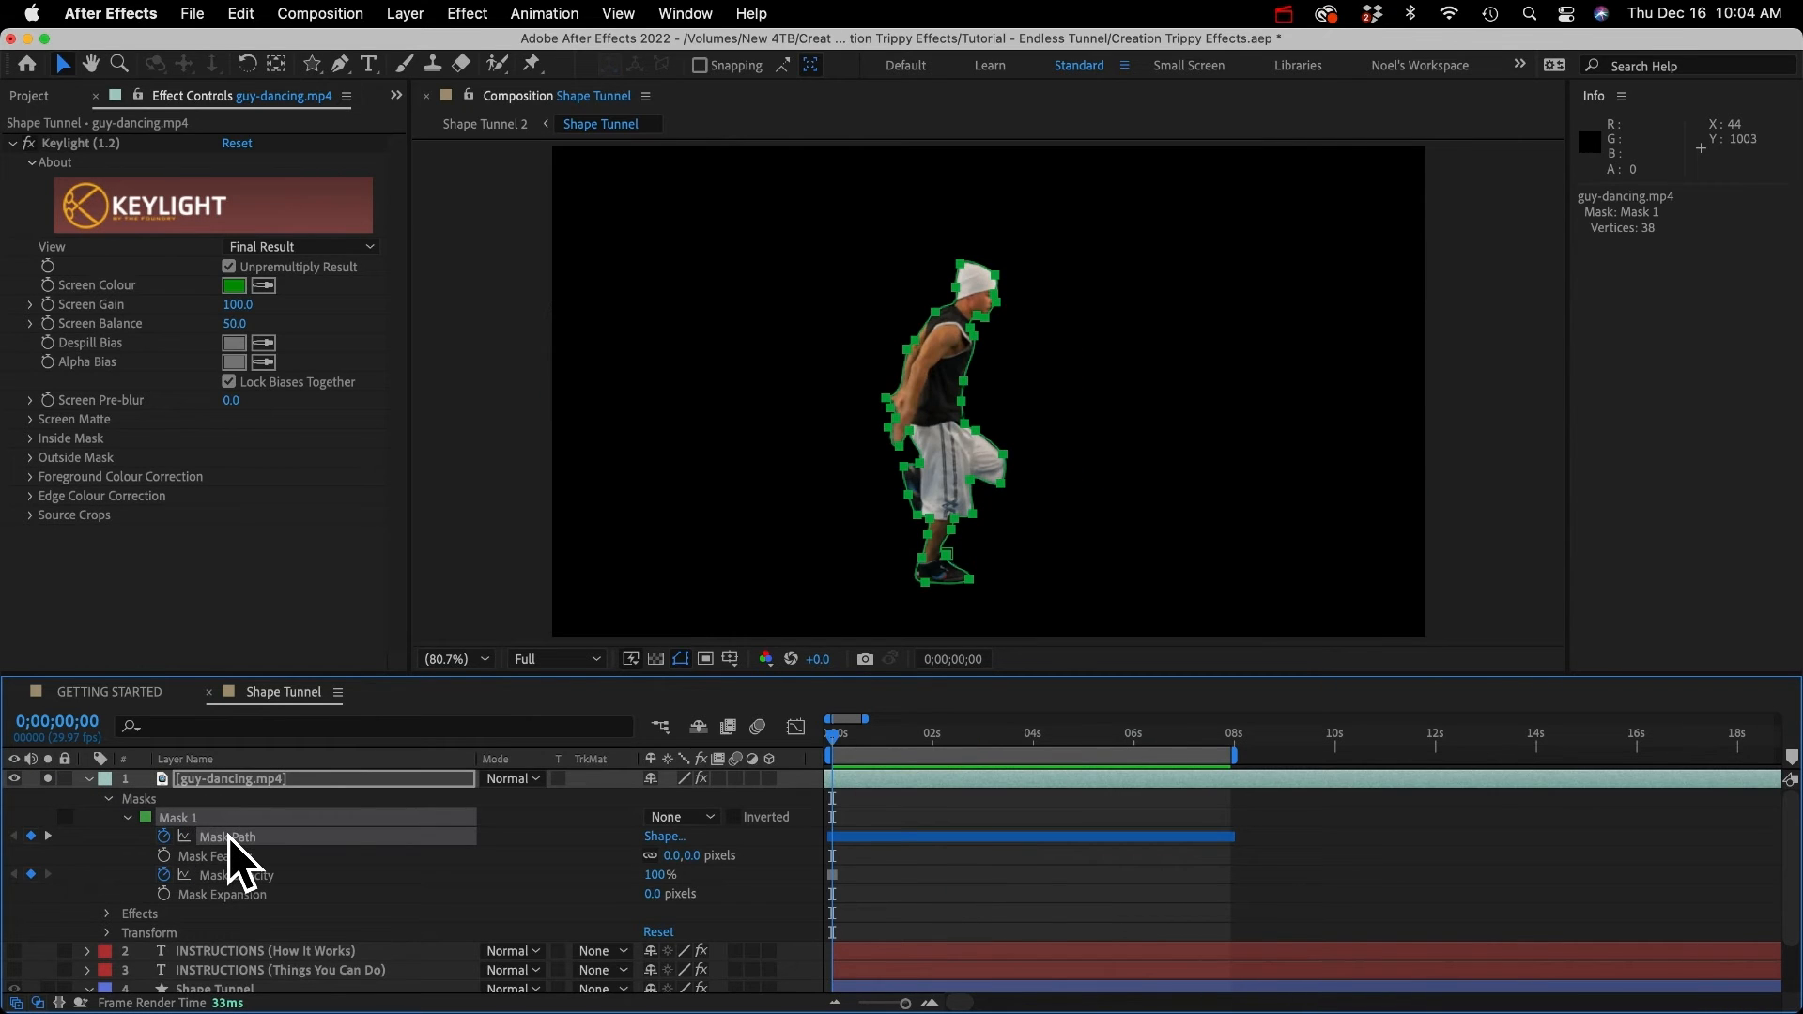
{"action": "key", "text": "super+c"}
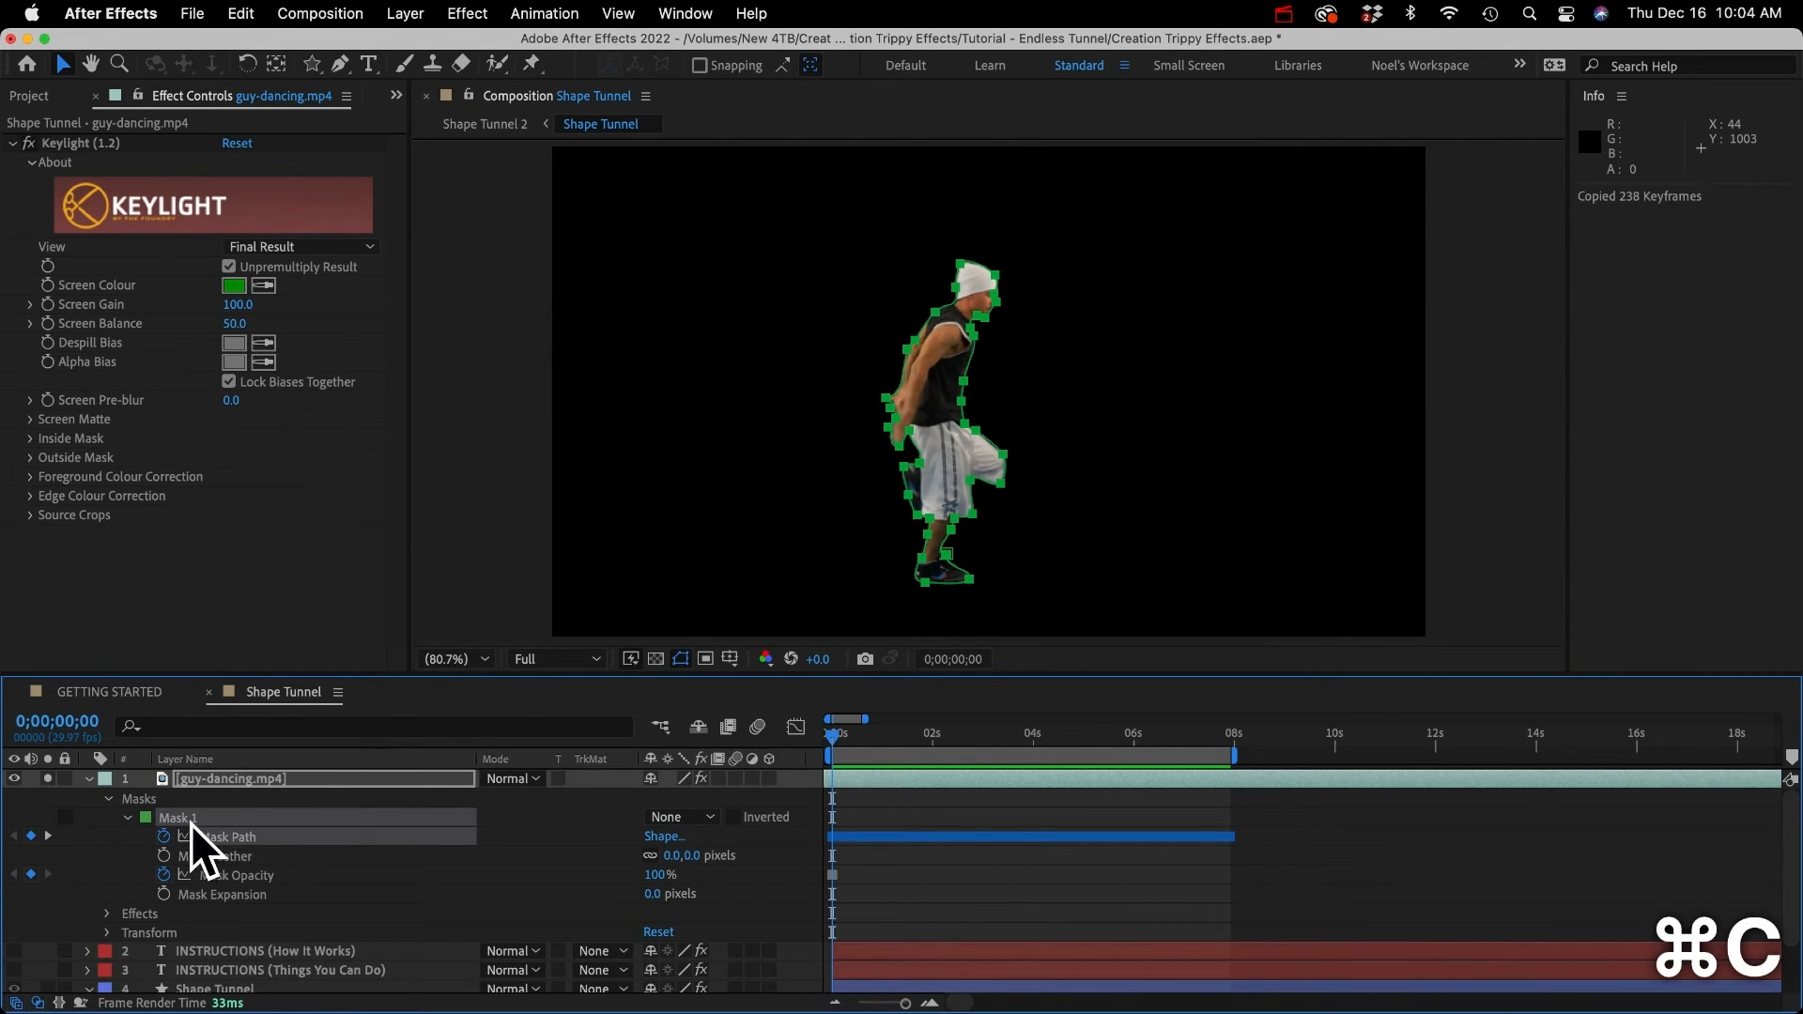
{"action": "left_click", "coordinate": [222, 777]}
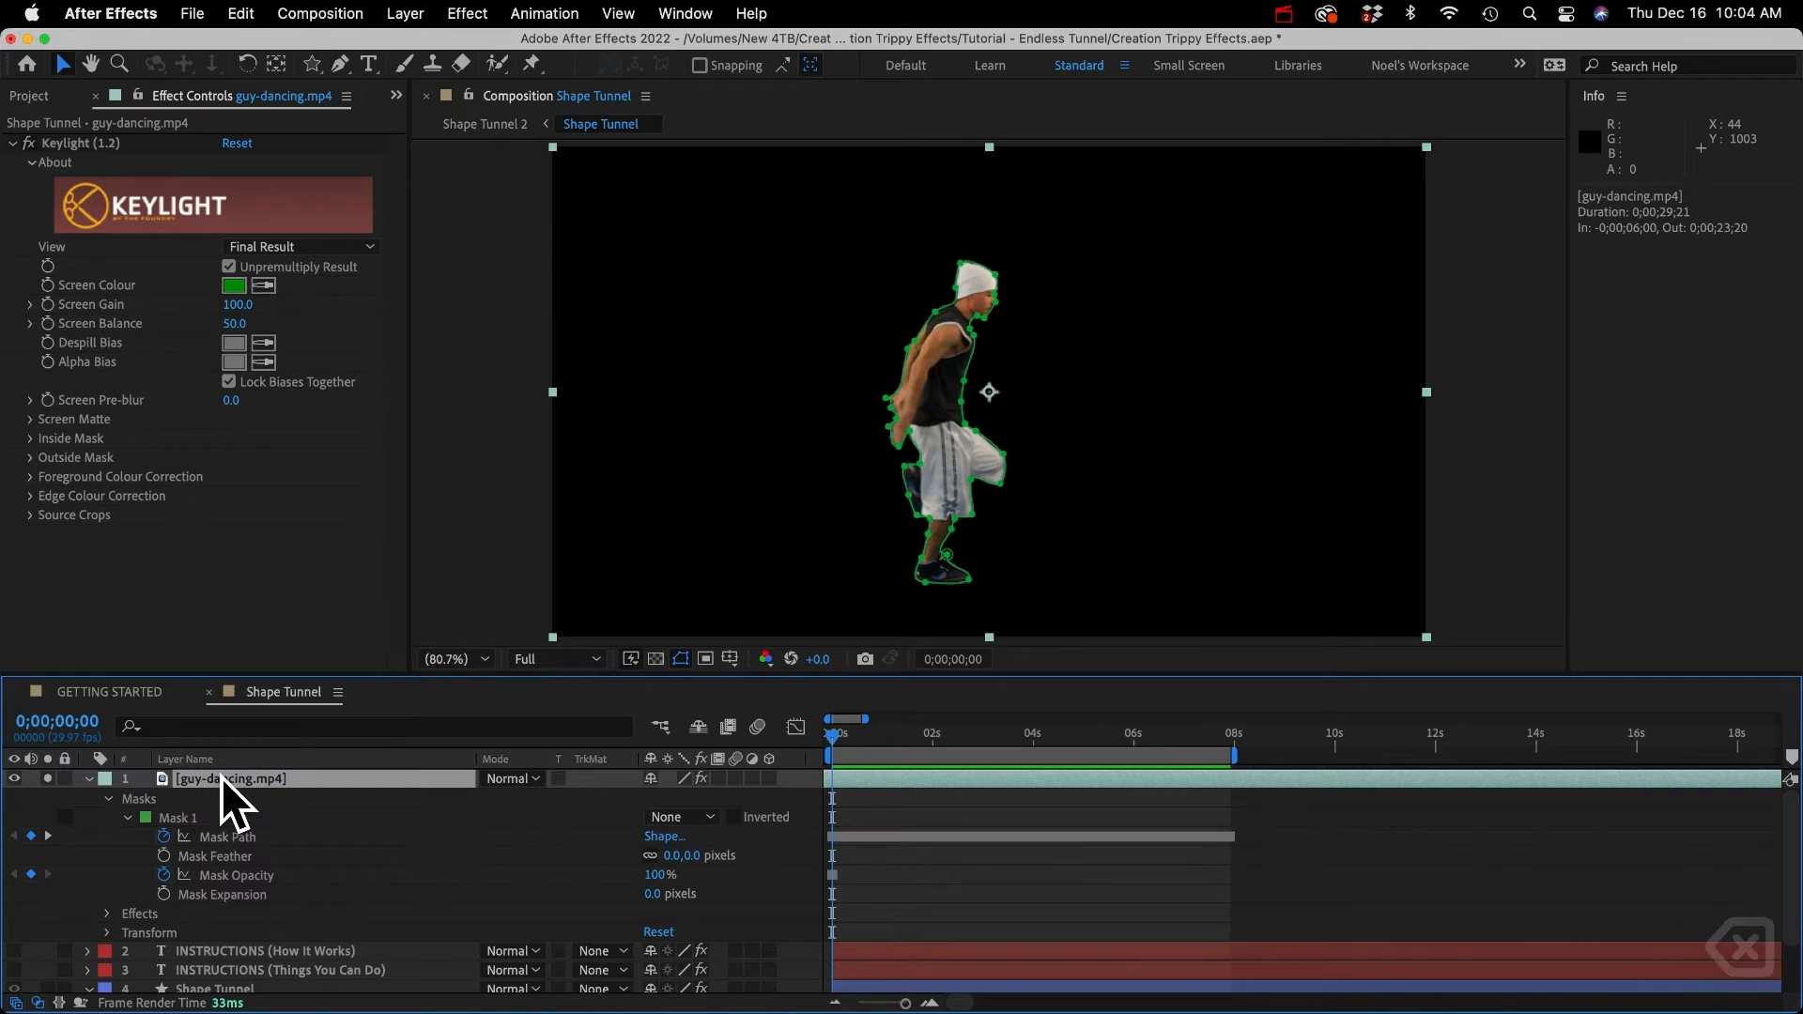
{"action": "key", "text": "BackSpace"}
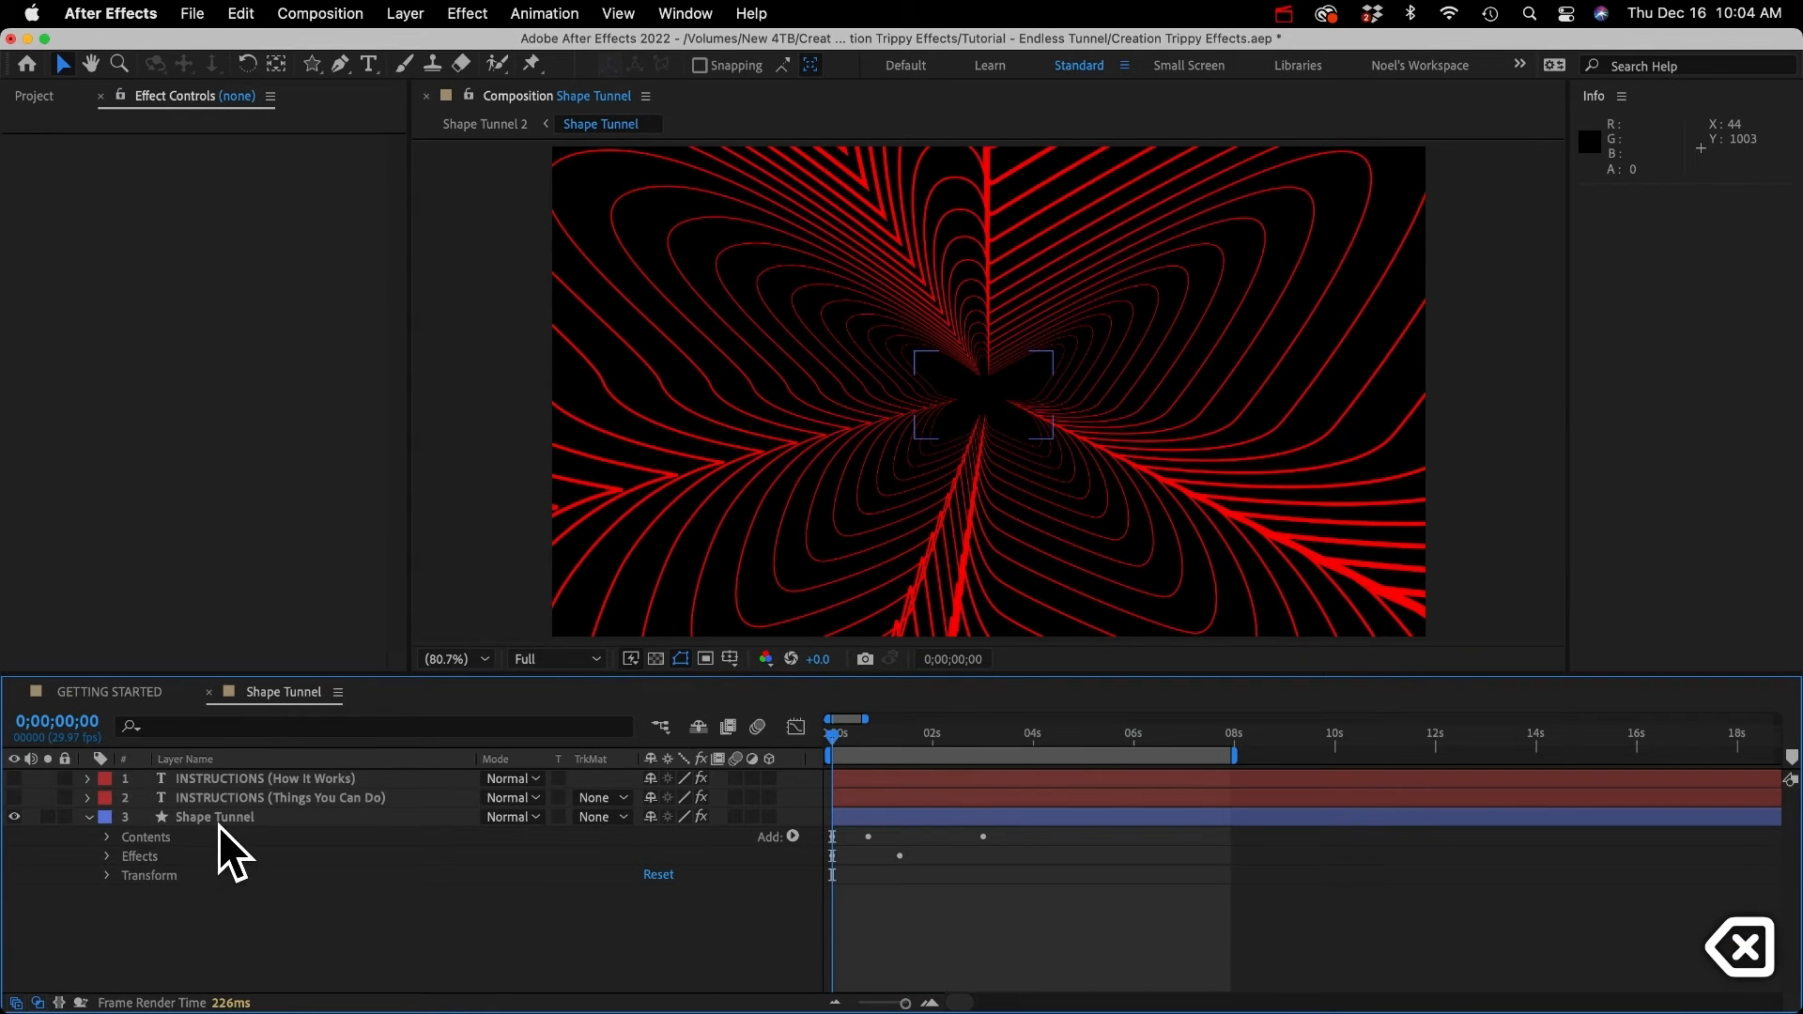
Step: Try to paste the copied mask path keyframes directly onto Polystar - Group 1 of the Shape Tunnel layer
{"action": "left_click", "coordinate": [217, 821]}
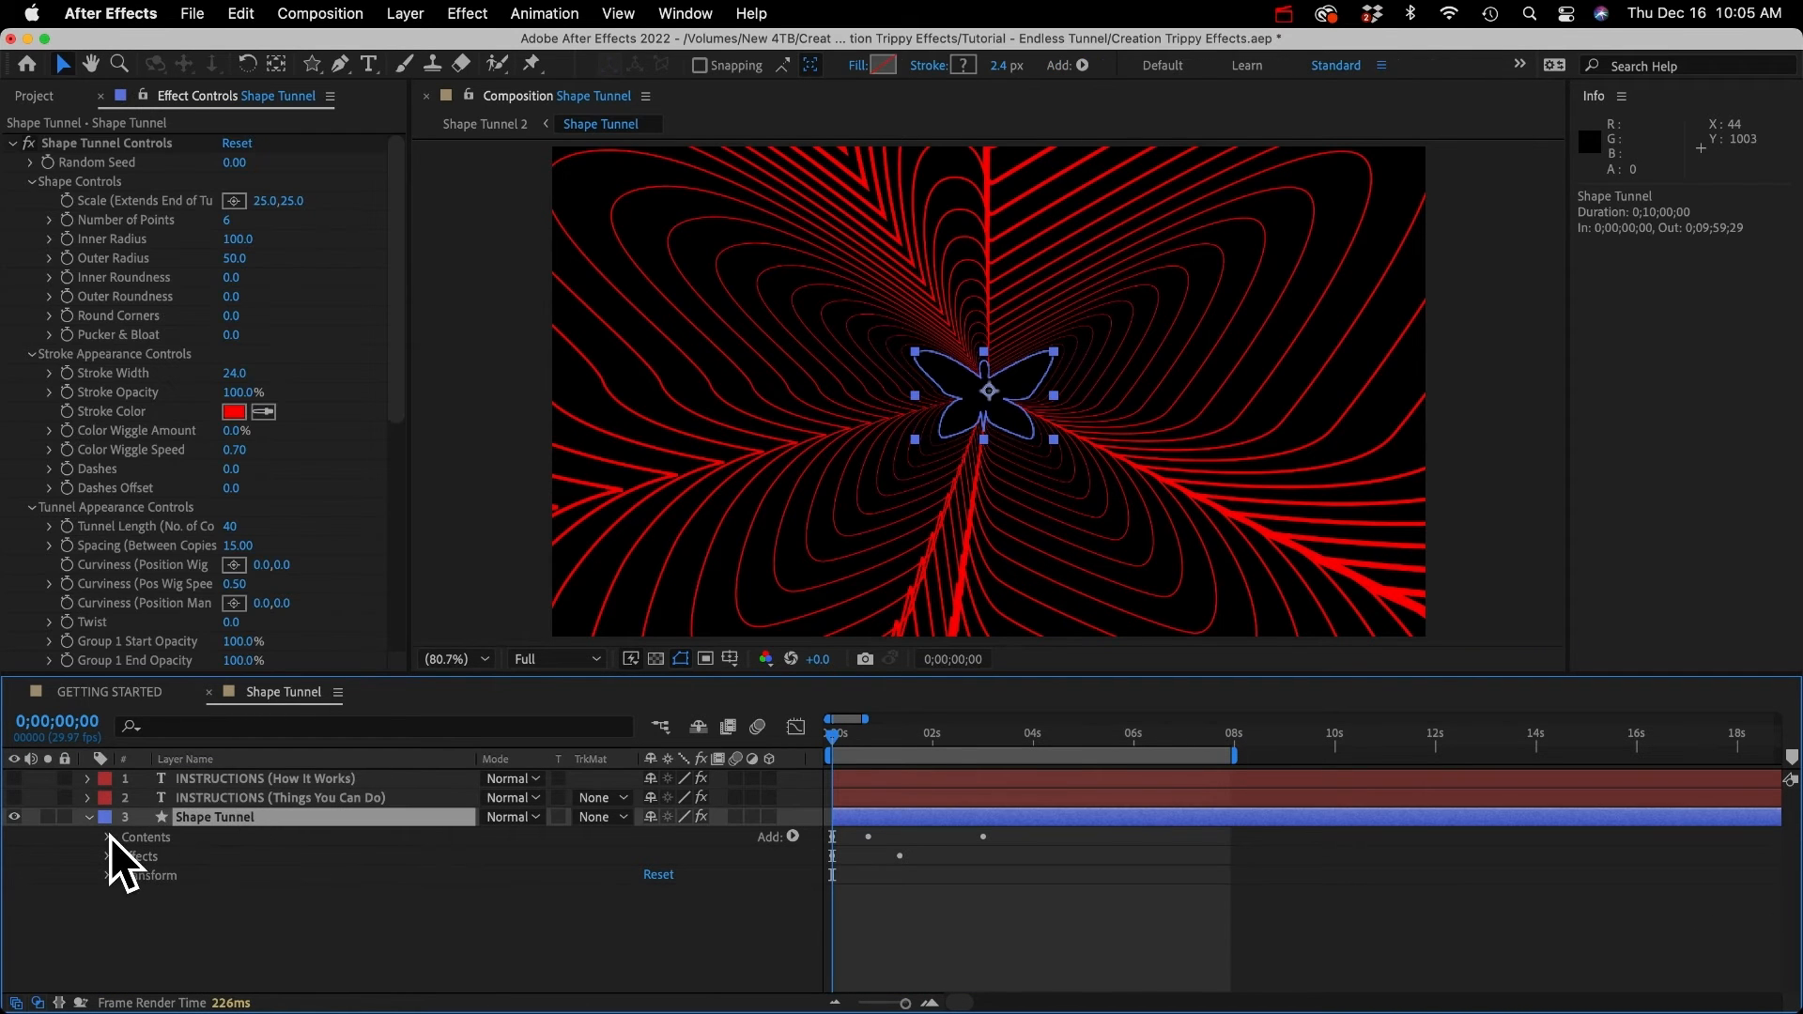
{"action": "left_click", "coordinate": [110, 837]}
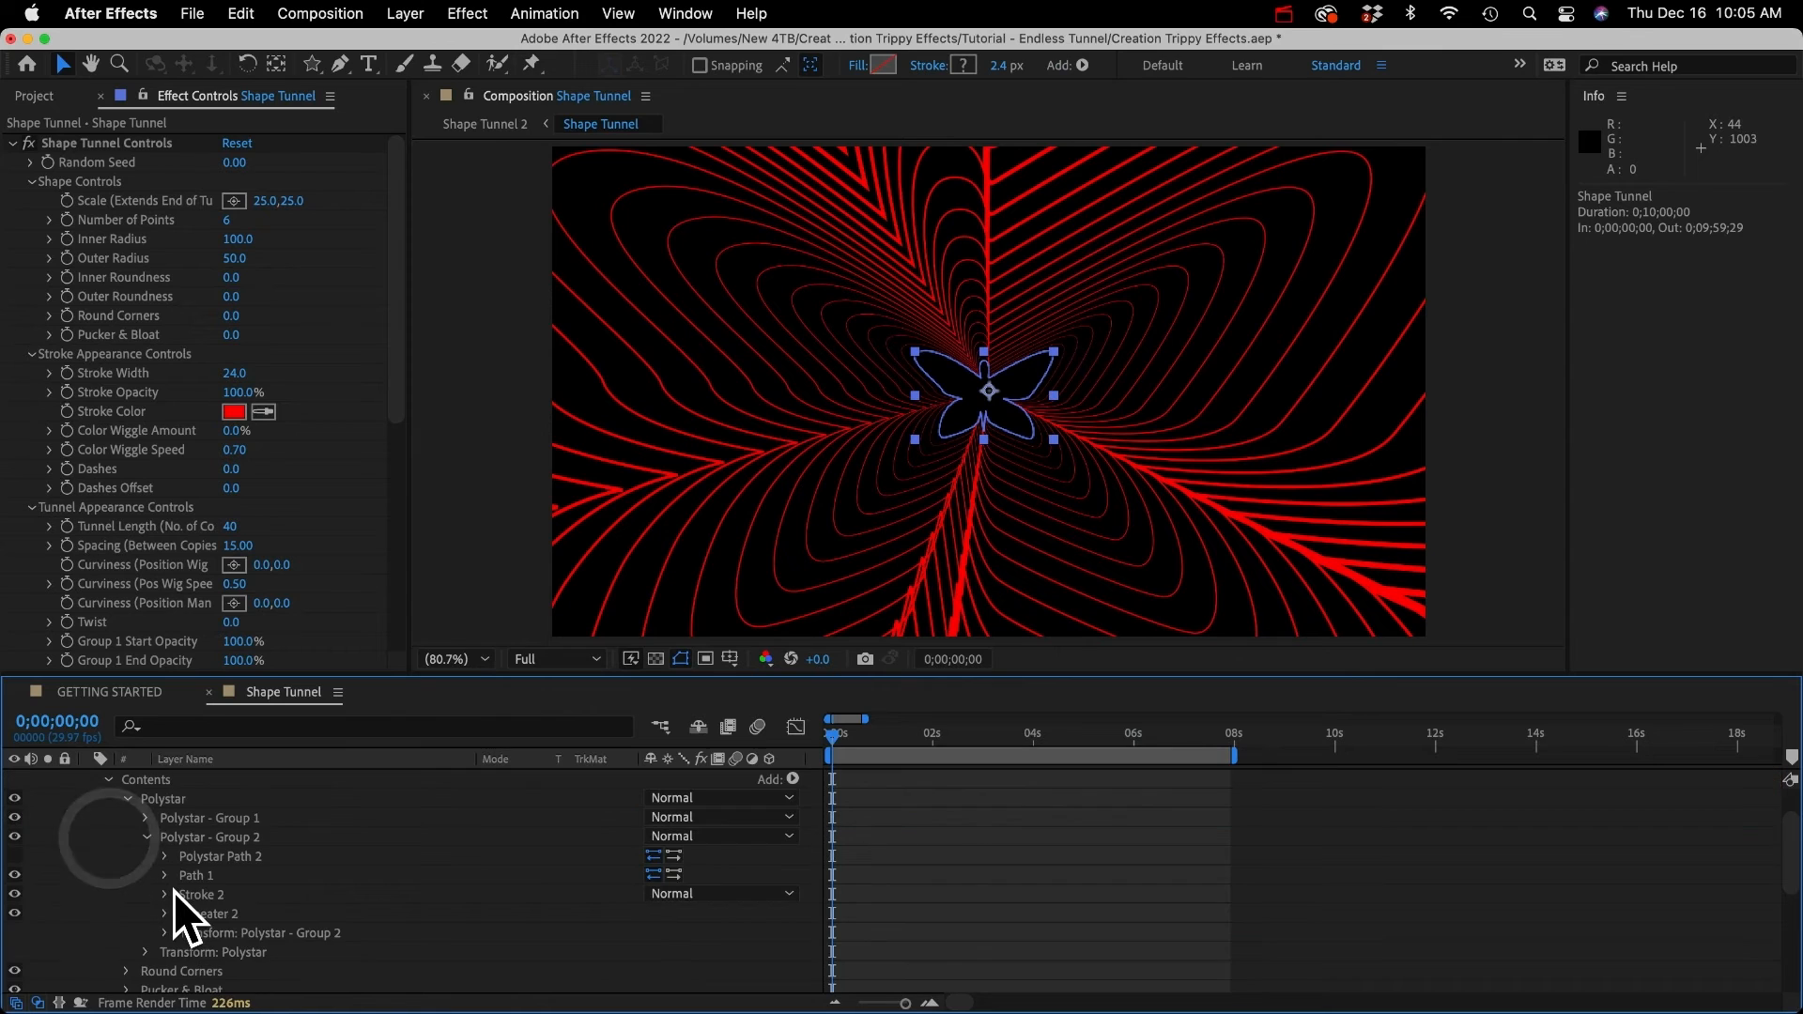
{"action": "left_click", "coordinate": [146, 817]}
{"action": "left_click", "coordinate": [201, 821]}
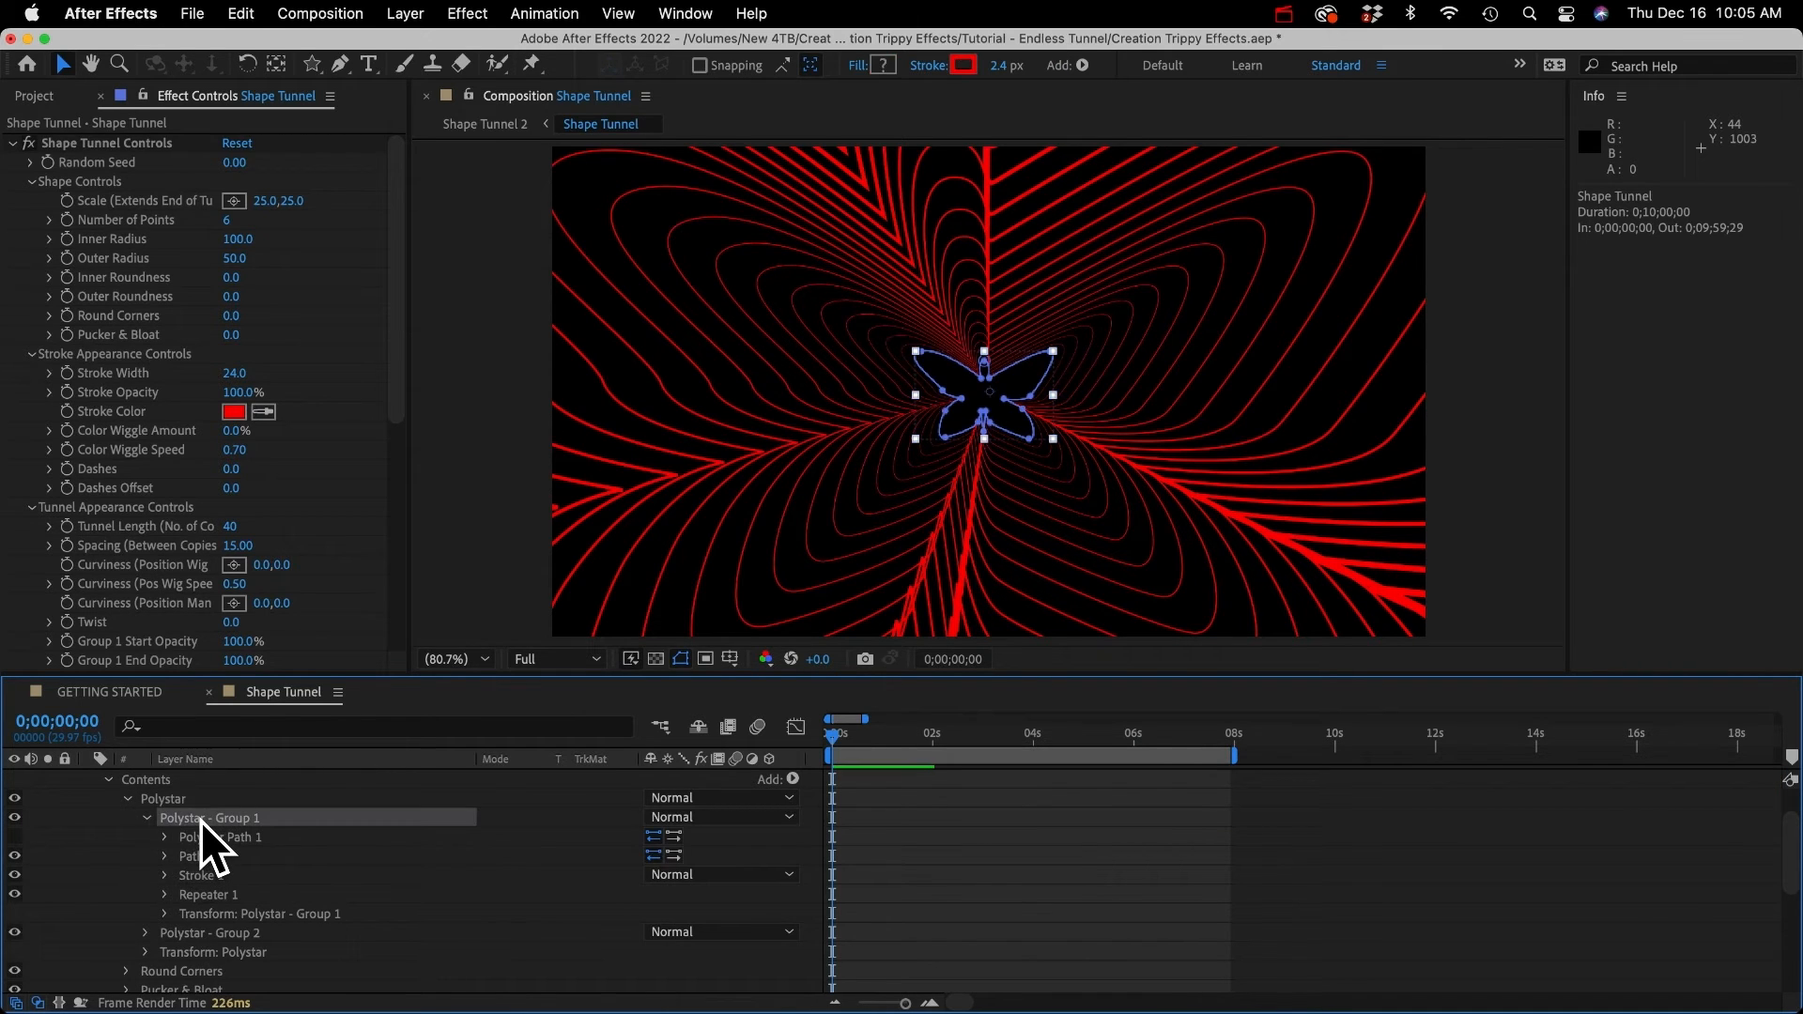
{"action": "key", "text": "super+v"}
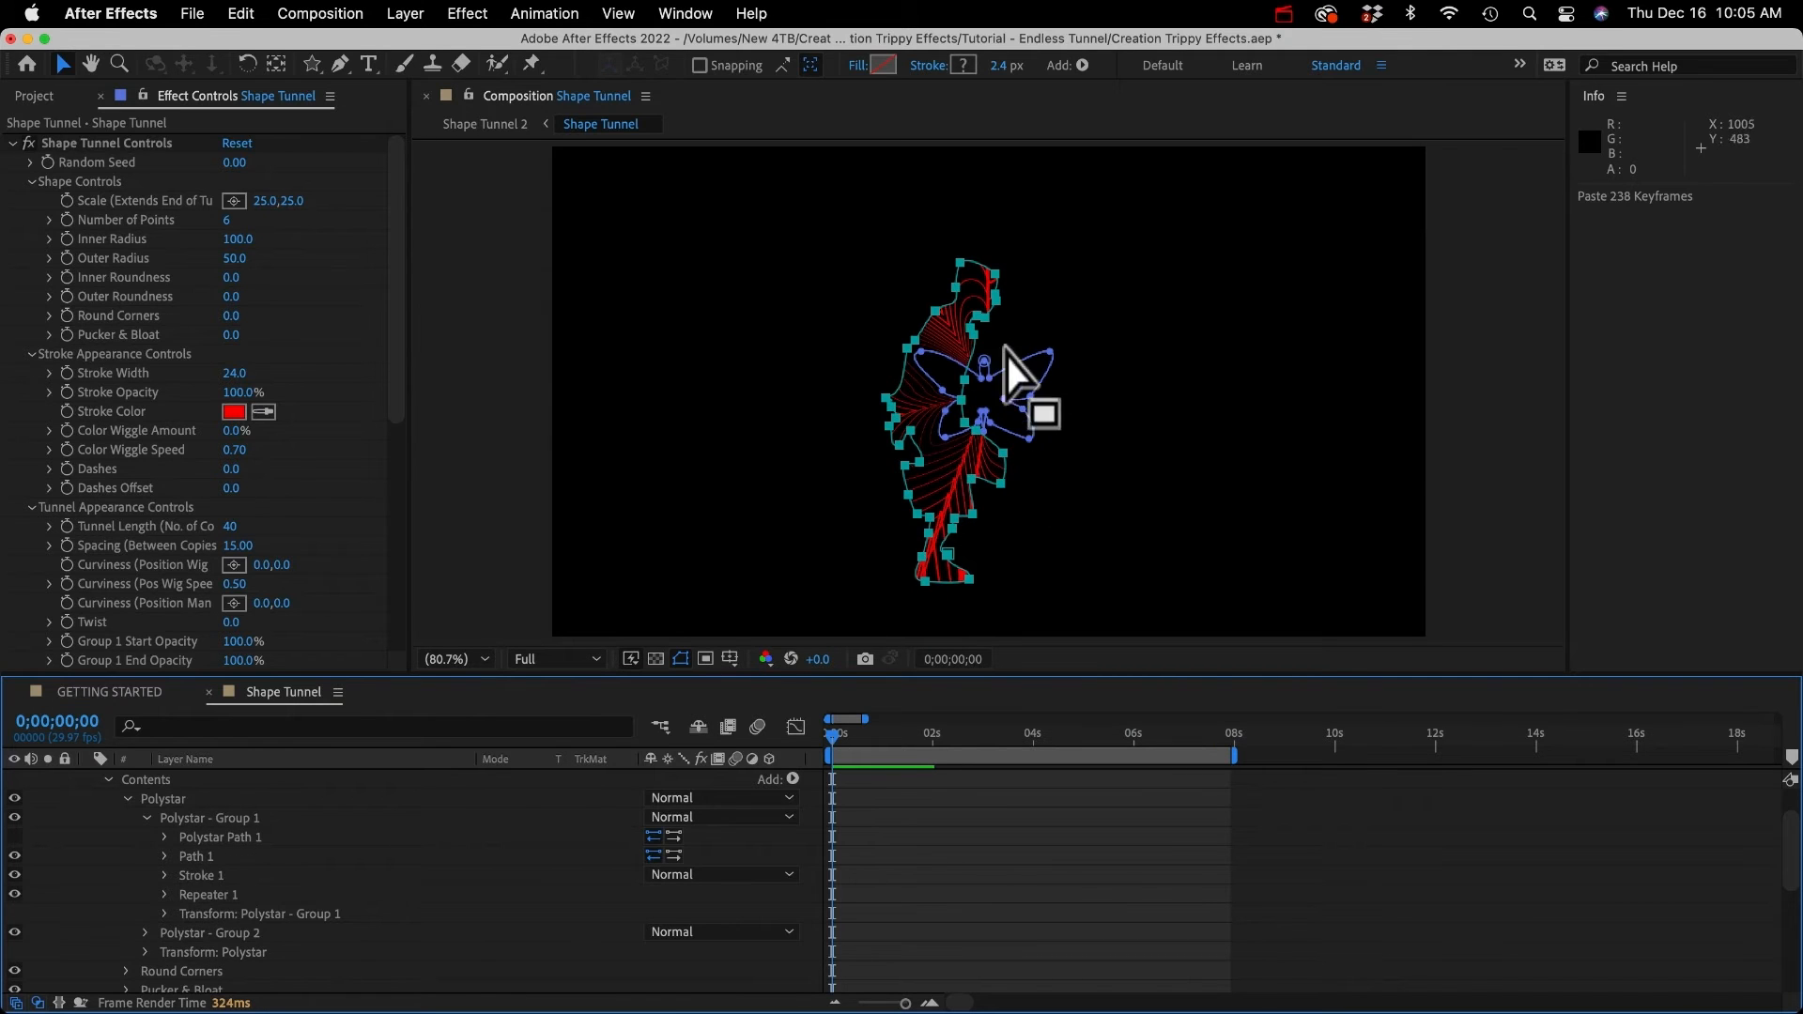
Step: Delete the pasted Mask 1 from the Shape Tunnel layer's masks
{"action": "scroll", "coordinate": [137, 925], "scroll_direction": "down", "scroll_amount": 10}
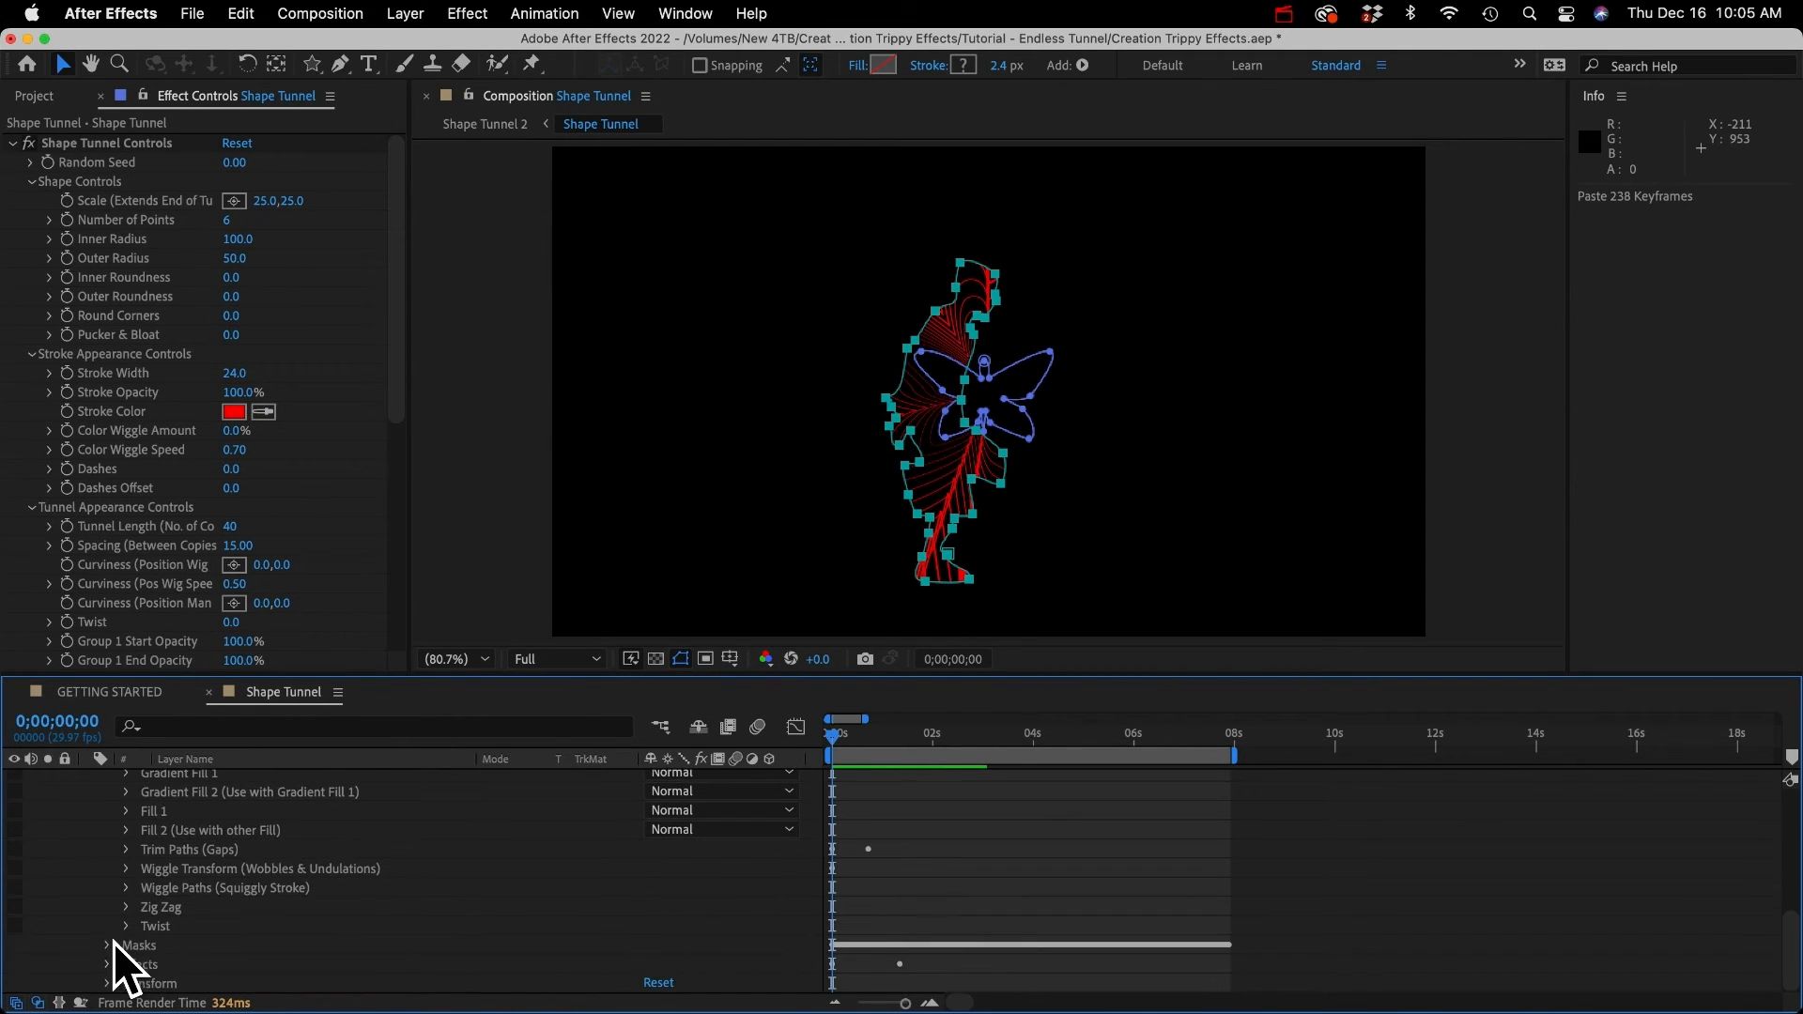
{"action": "left_click", "coordinate": [138, 945]}
{"action": "left_click", "coordinate": [107, 945]}
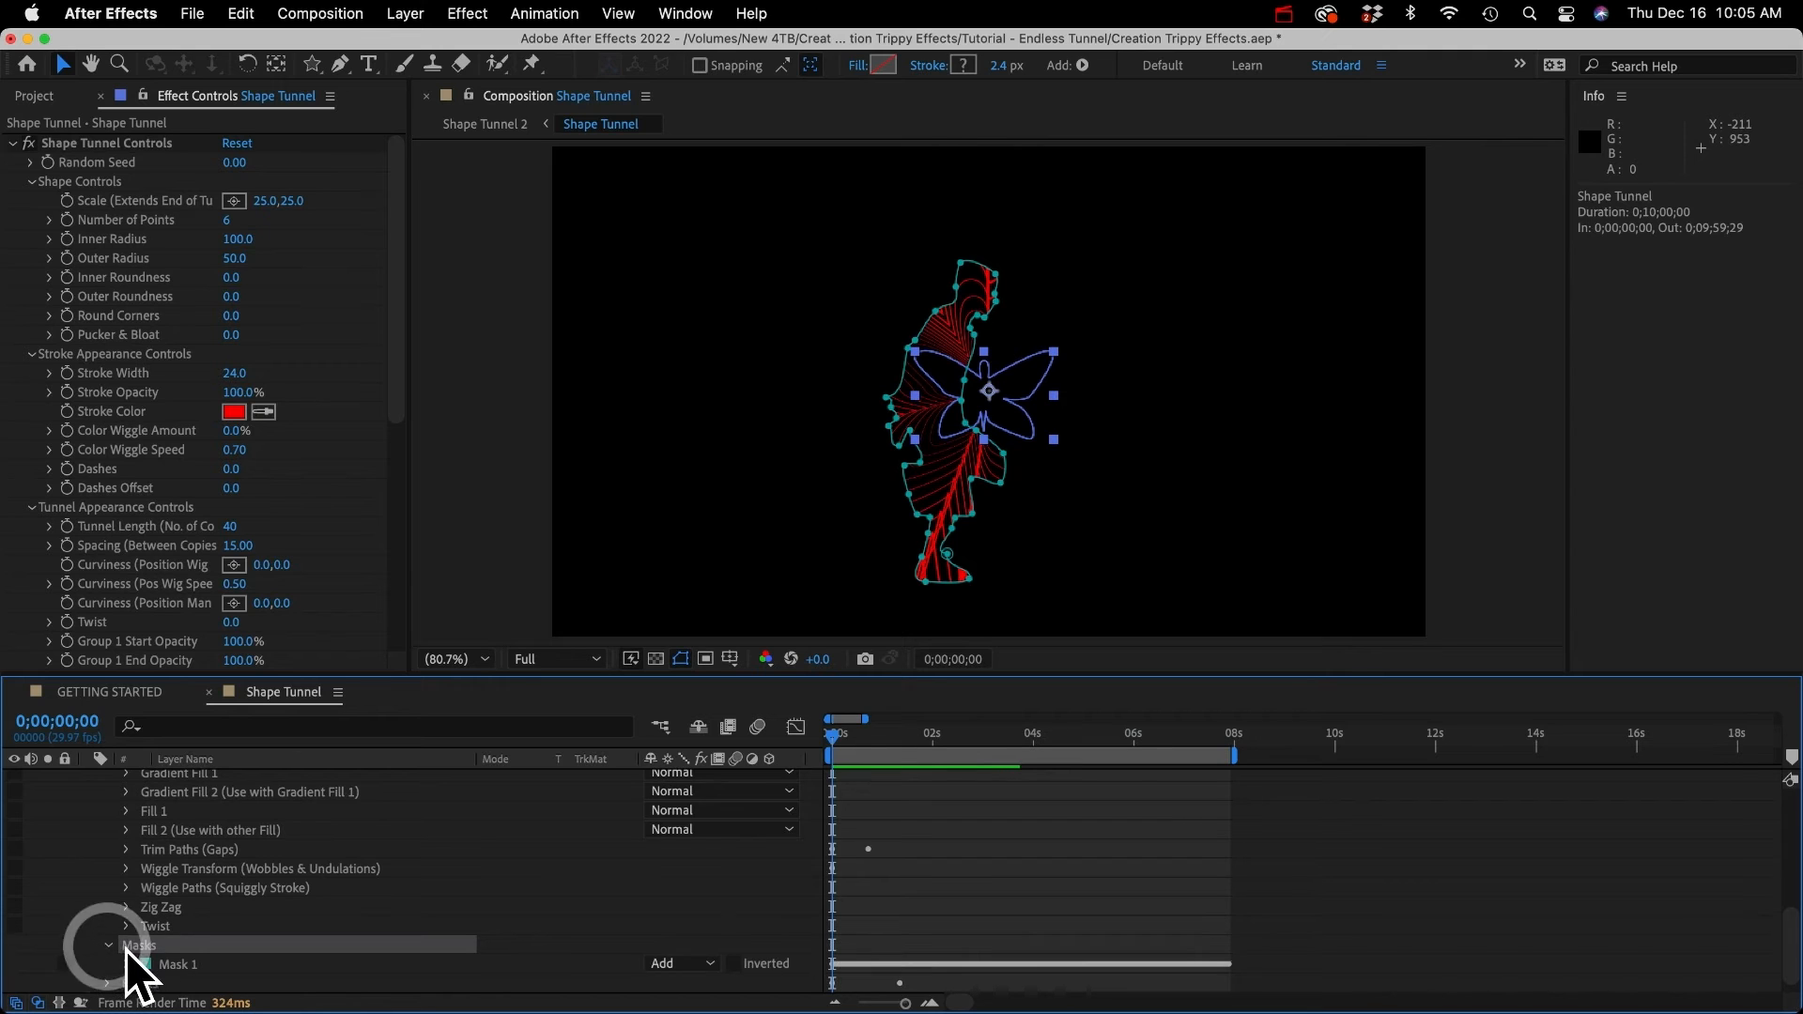
{"action": "left_click", "coordinate": [175, 965]}
{"action": "key", "text": "BackSpace"}
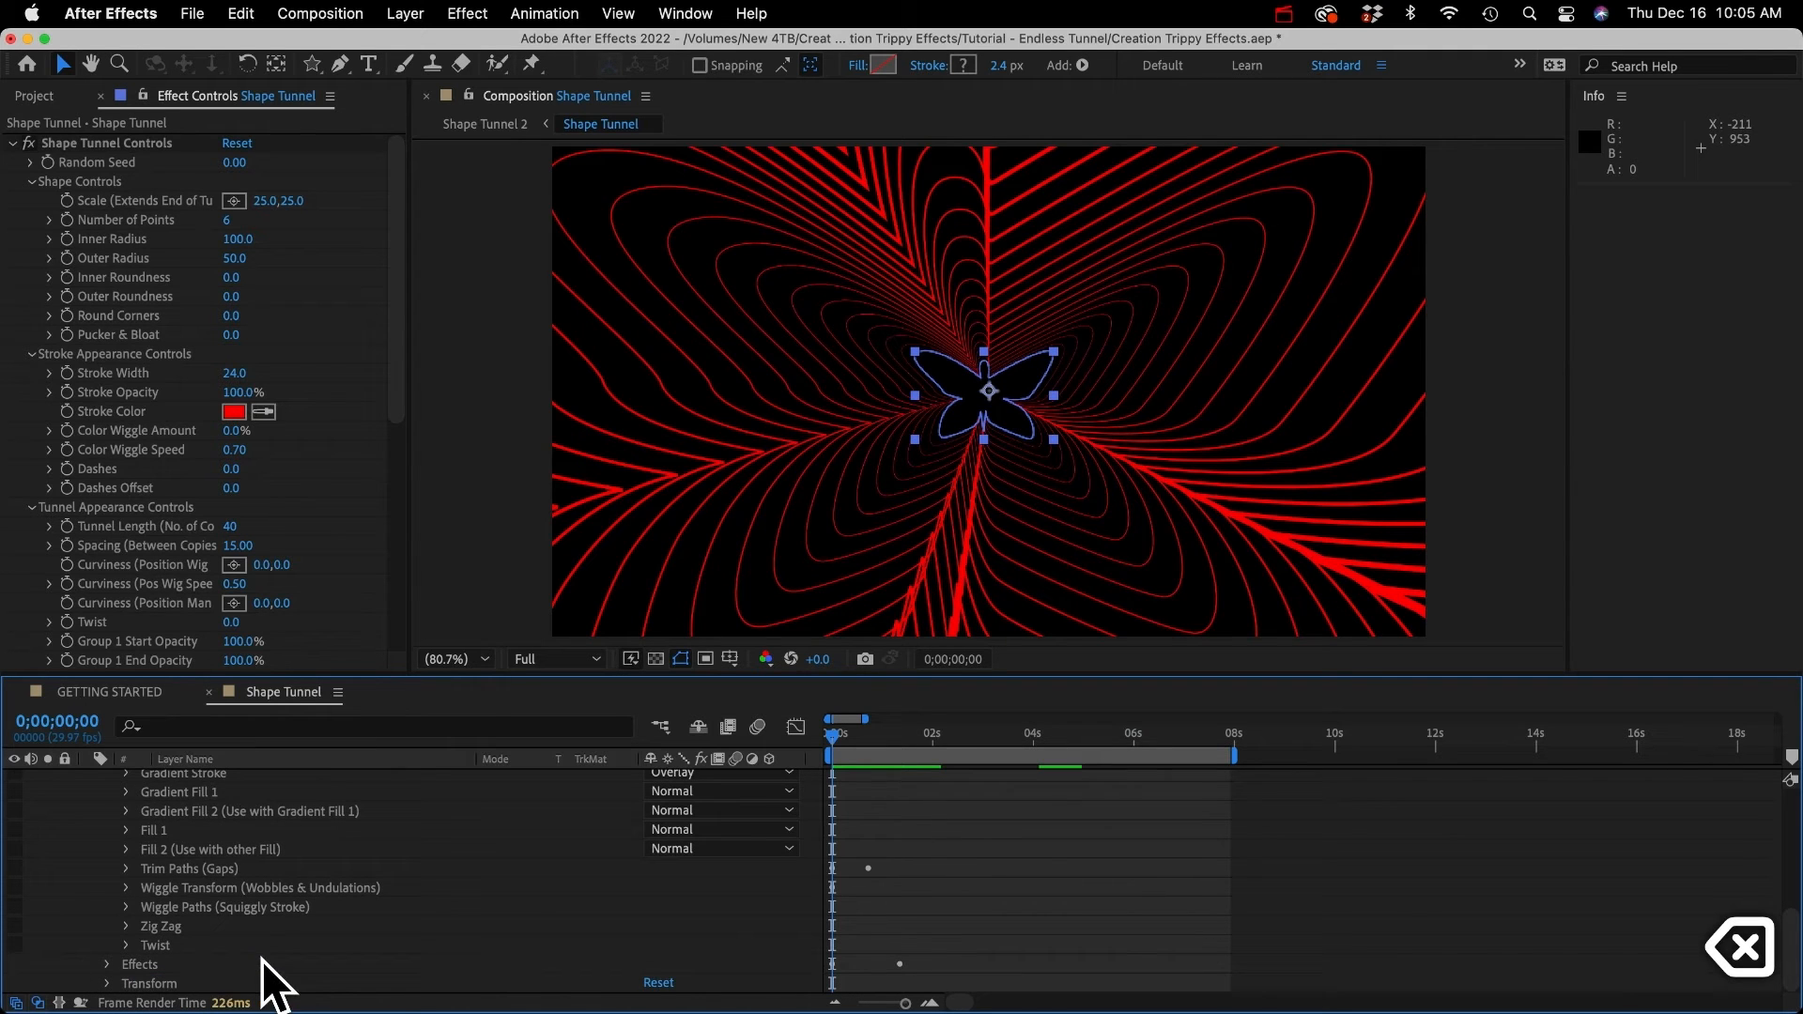
Step: Add a new empty path to Polystar - Group 1 and delete its butterfly Path 1
{"action": "scroll", "coordinate": [199, 817], "scroll_direction": "up", "scroll_amount": 5}
{"action": "left_click", "coordinate": [212, 812]}
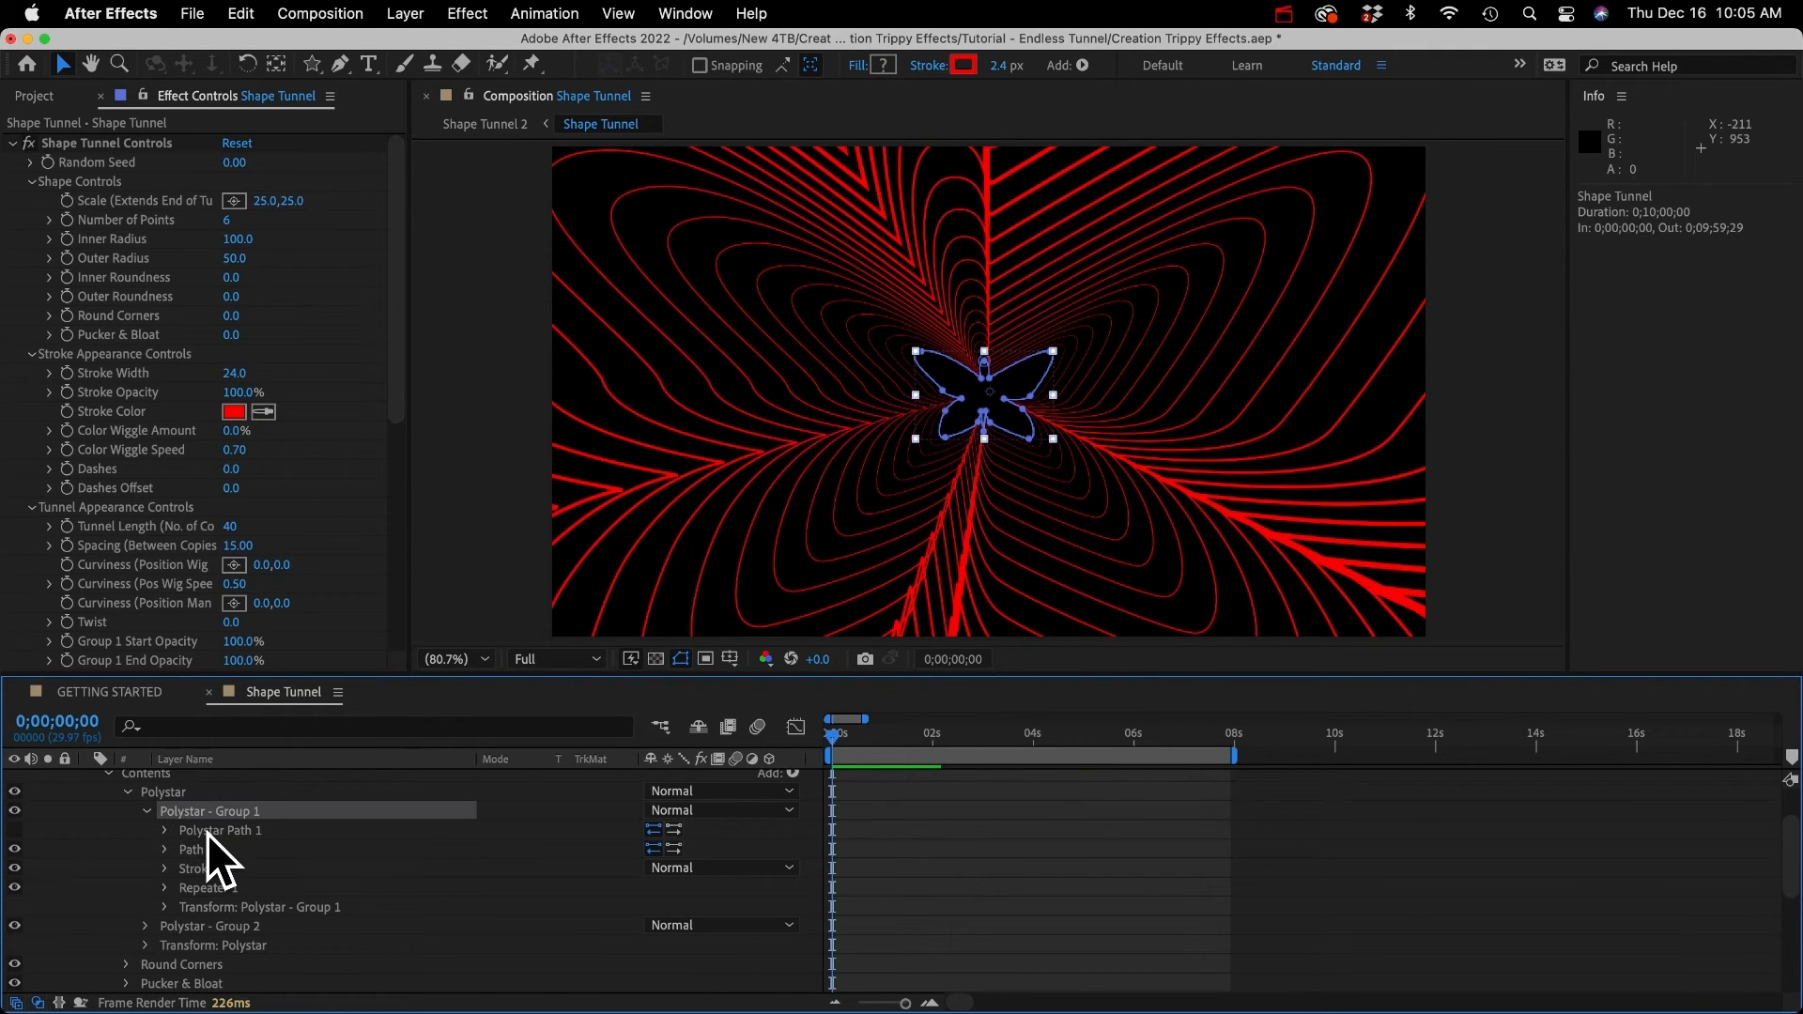
{"action": "scroll", "coordinate": [207, 830], "scroll_direction": "up", "scroll_amount": 3}
{"action": "left_click", "coordinate": [789, 830]}
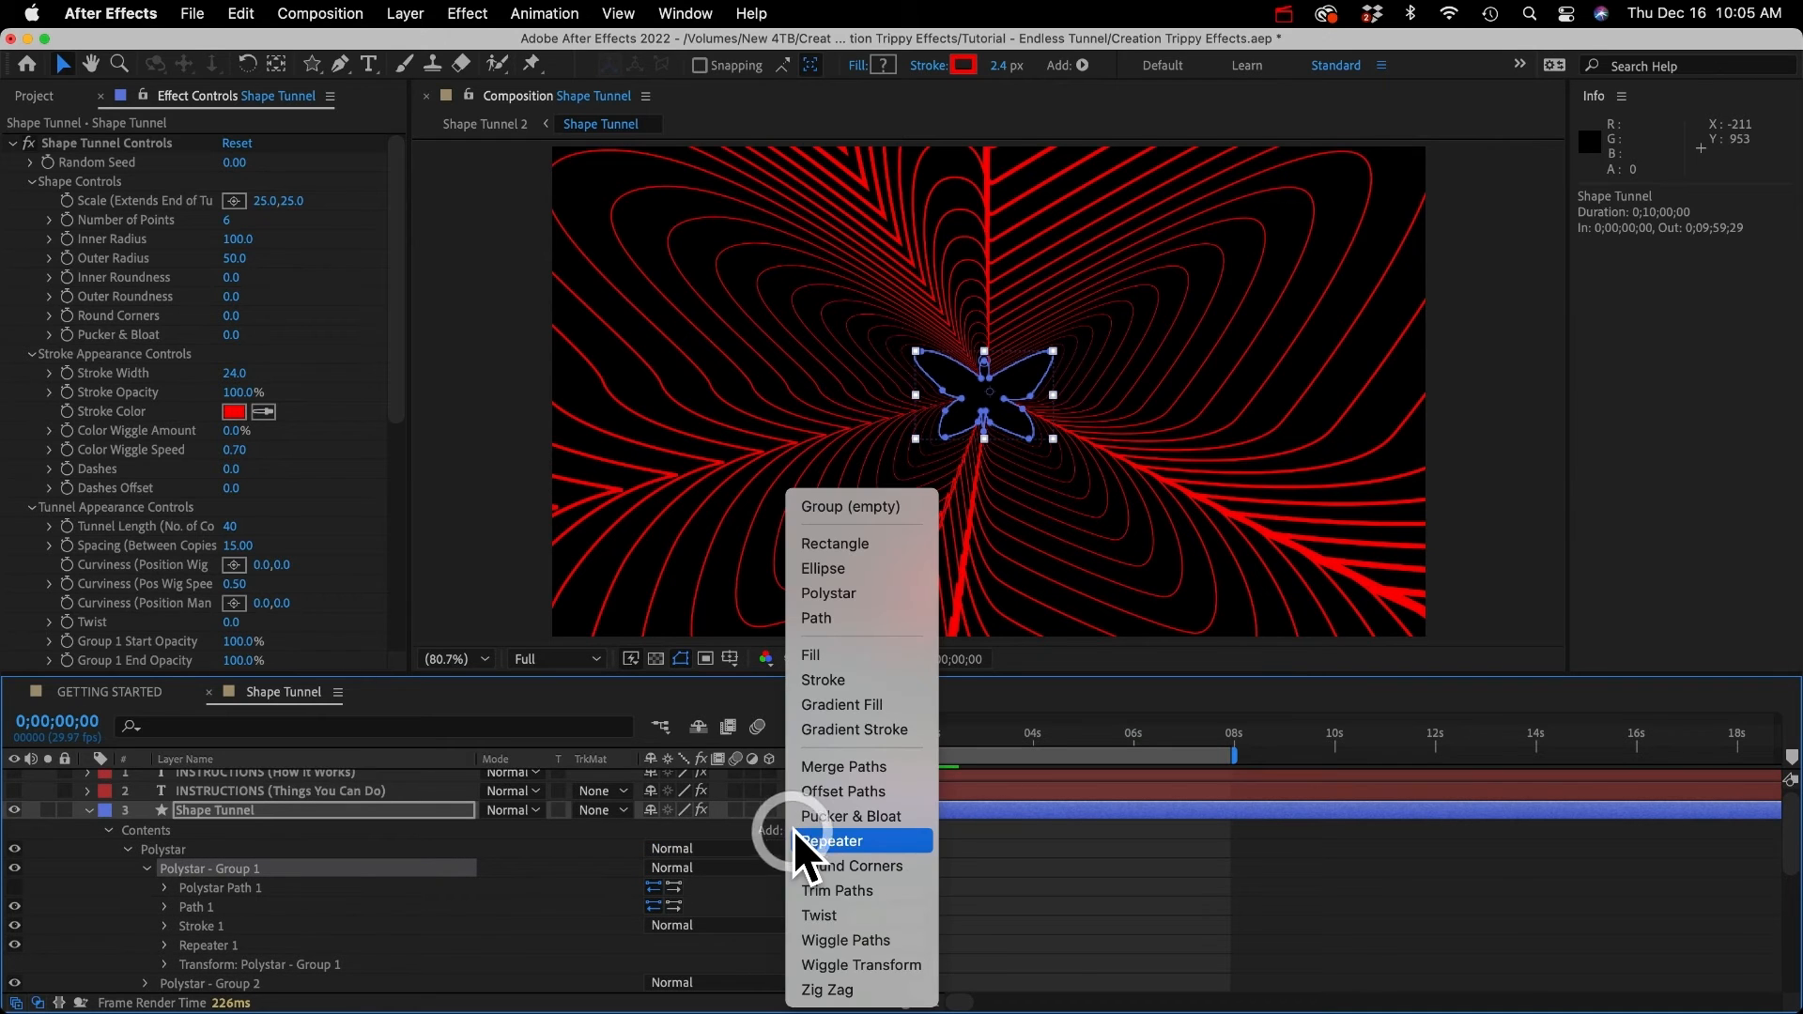
{"action": "left_click", "coordinate": [817, 617]}
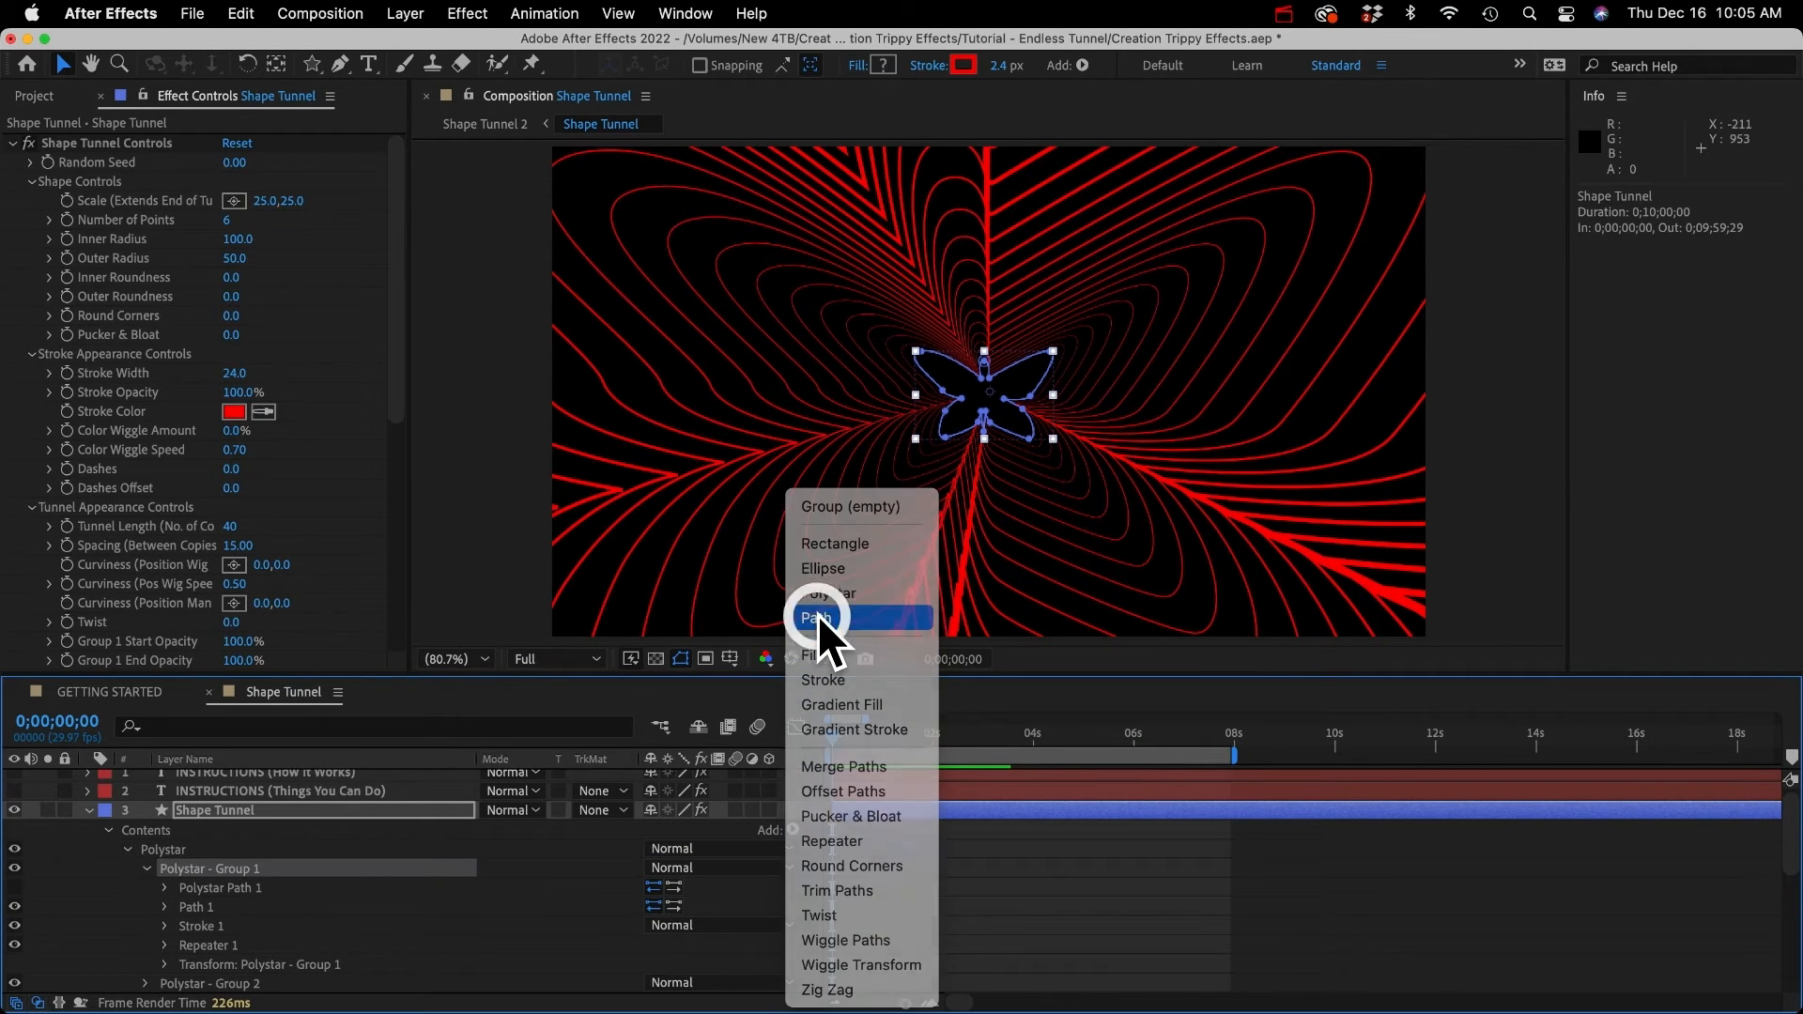
{"action": "left_click", "coordinate": [193, 907]}
{"action": "key", "text": "BackSpace"}
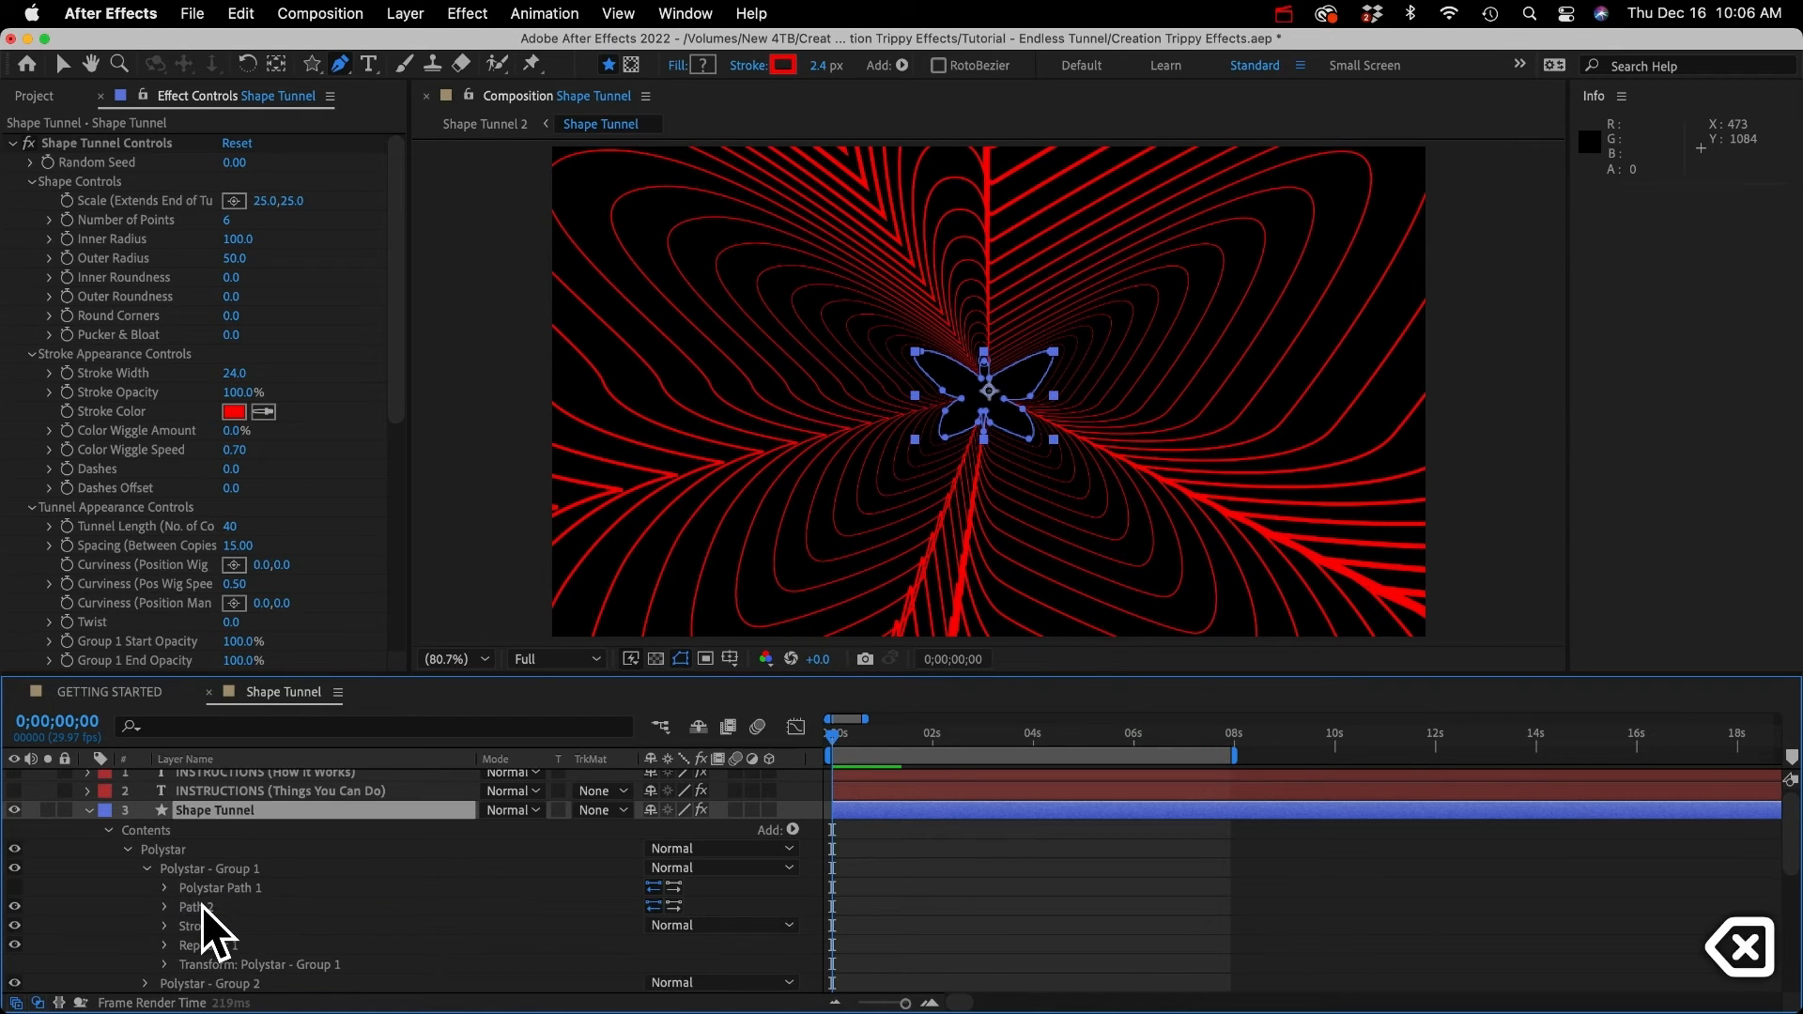
Step: Paste the copied dancer keyframes into the Path property of Path 2 in Polystar - Group 1
{"action": "left_click", "coordinate": [165, 906]}
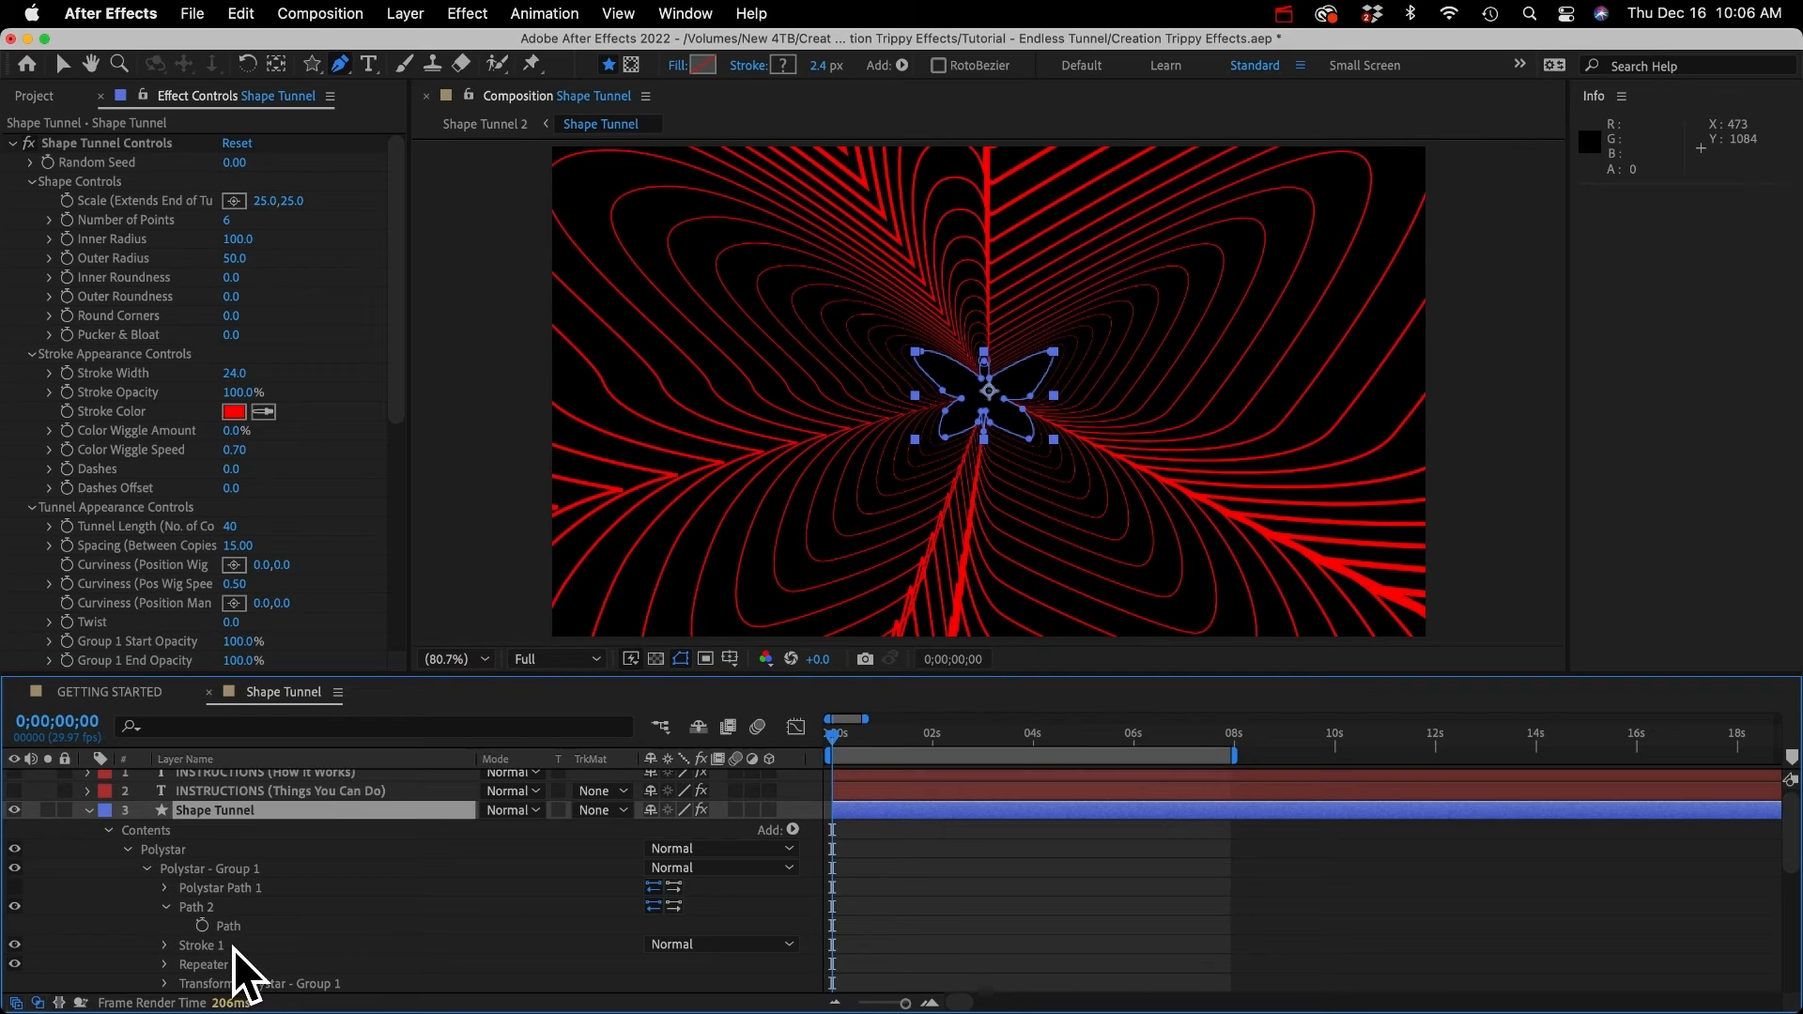
{"action": "left_click", "coordinate": [230, 927]}
{"action": "key", "text": "super+v"}
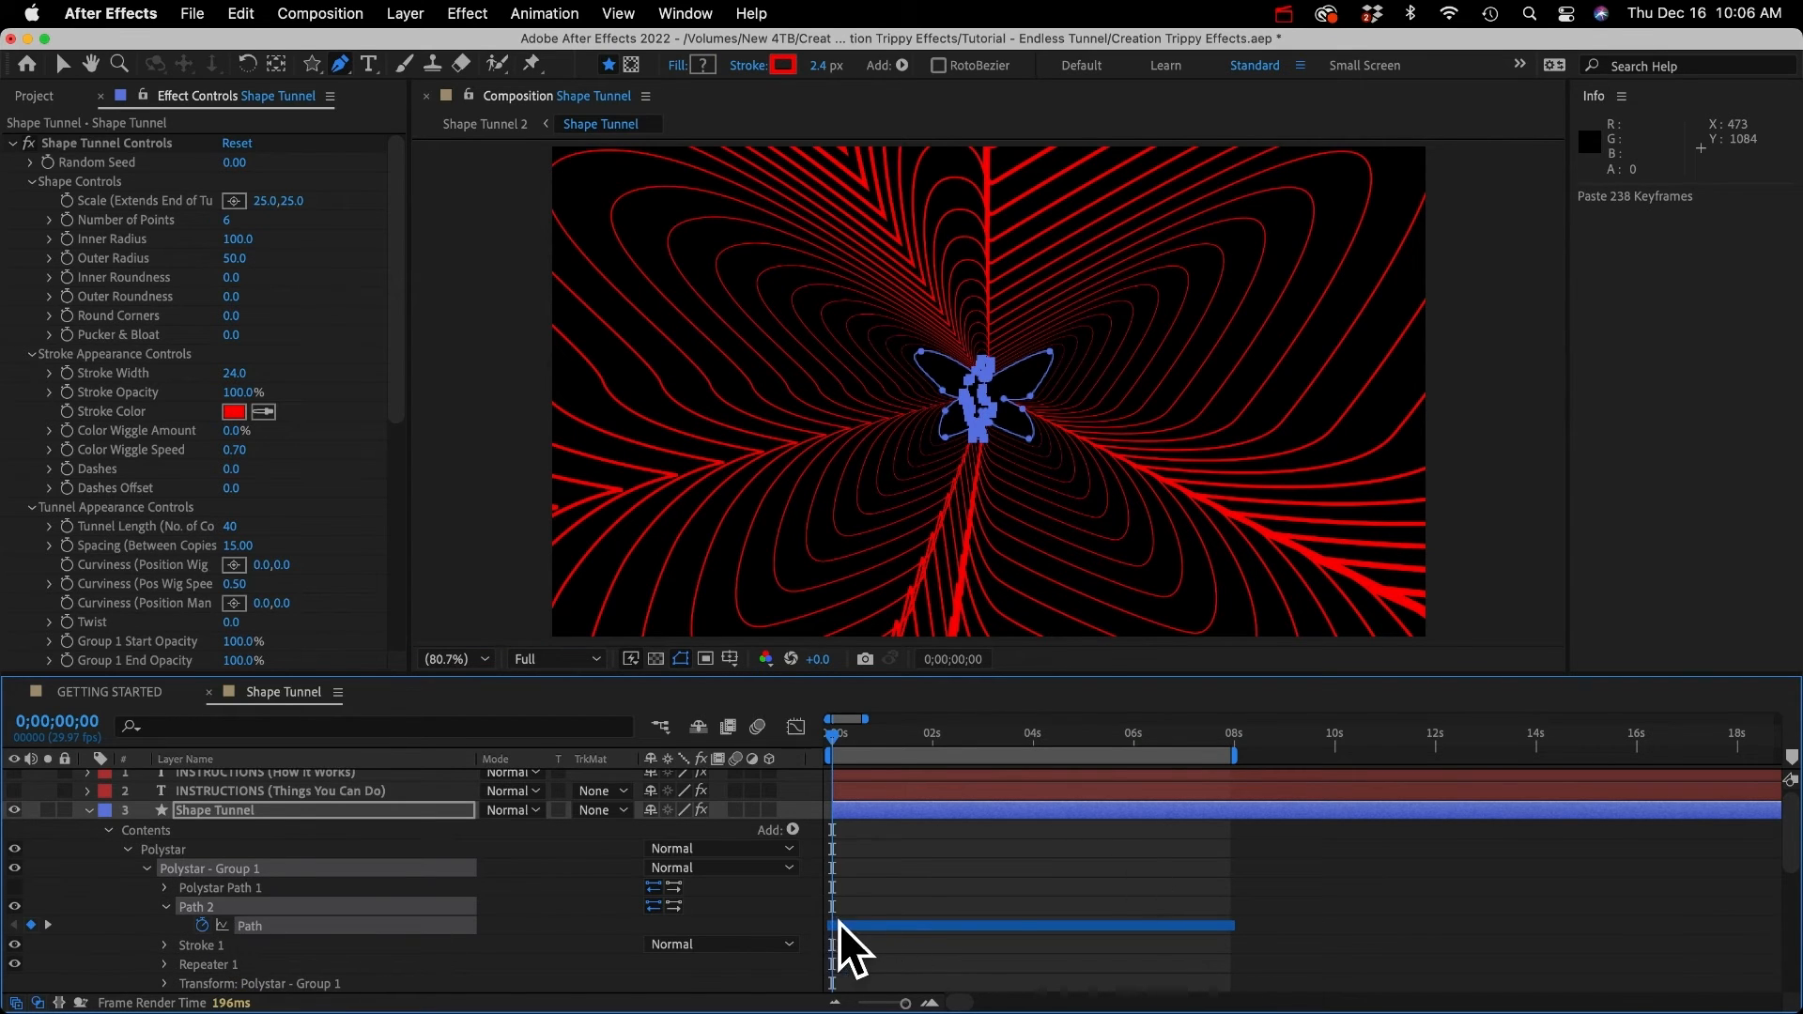
{"action": "left_click", "coordinate": [146, 869]}
Step: Delete the butterfly Path 1 from Polystar - Group 2 and add a new empty path to that group
{"action": "left_click", "coordinate": [151, 888]}
{"action": "left_click", "coordinate": [145, 887]}
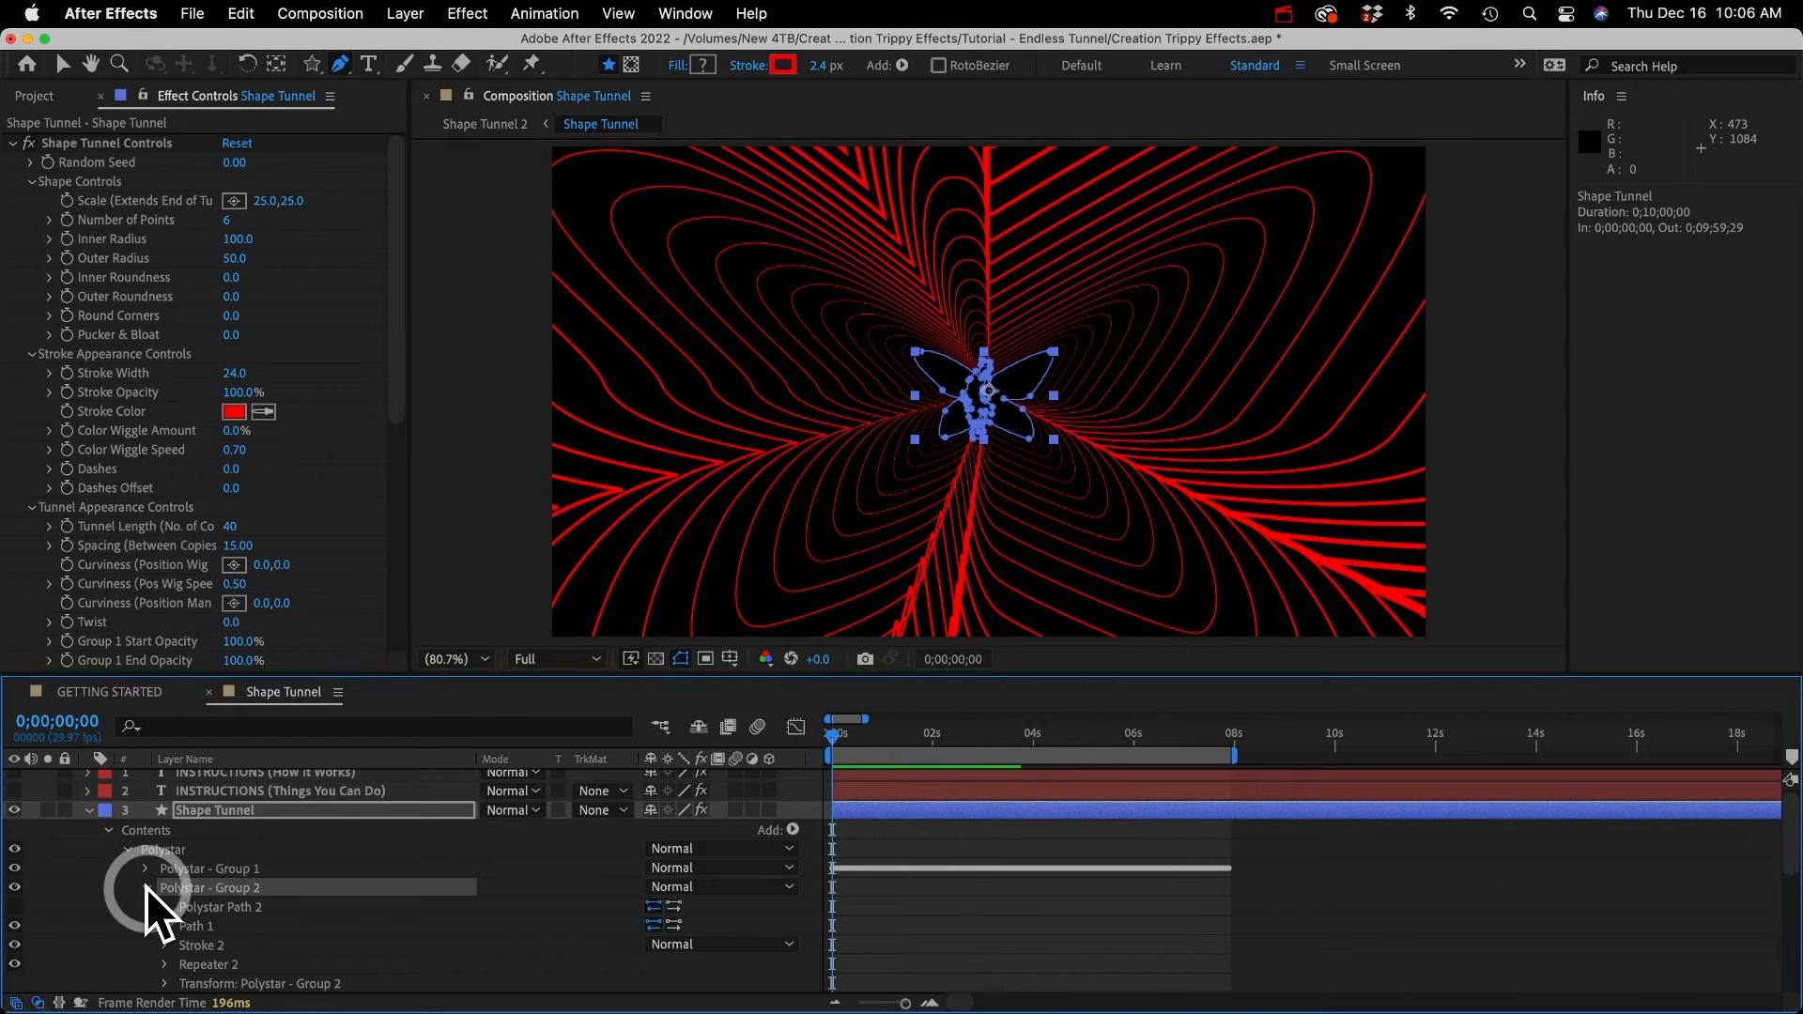
{"action": "left_click", "coordinate": [190, 925]}
{"action": "key", "text": "BackSpace"}
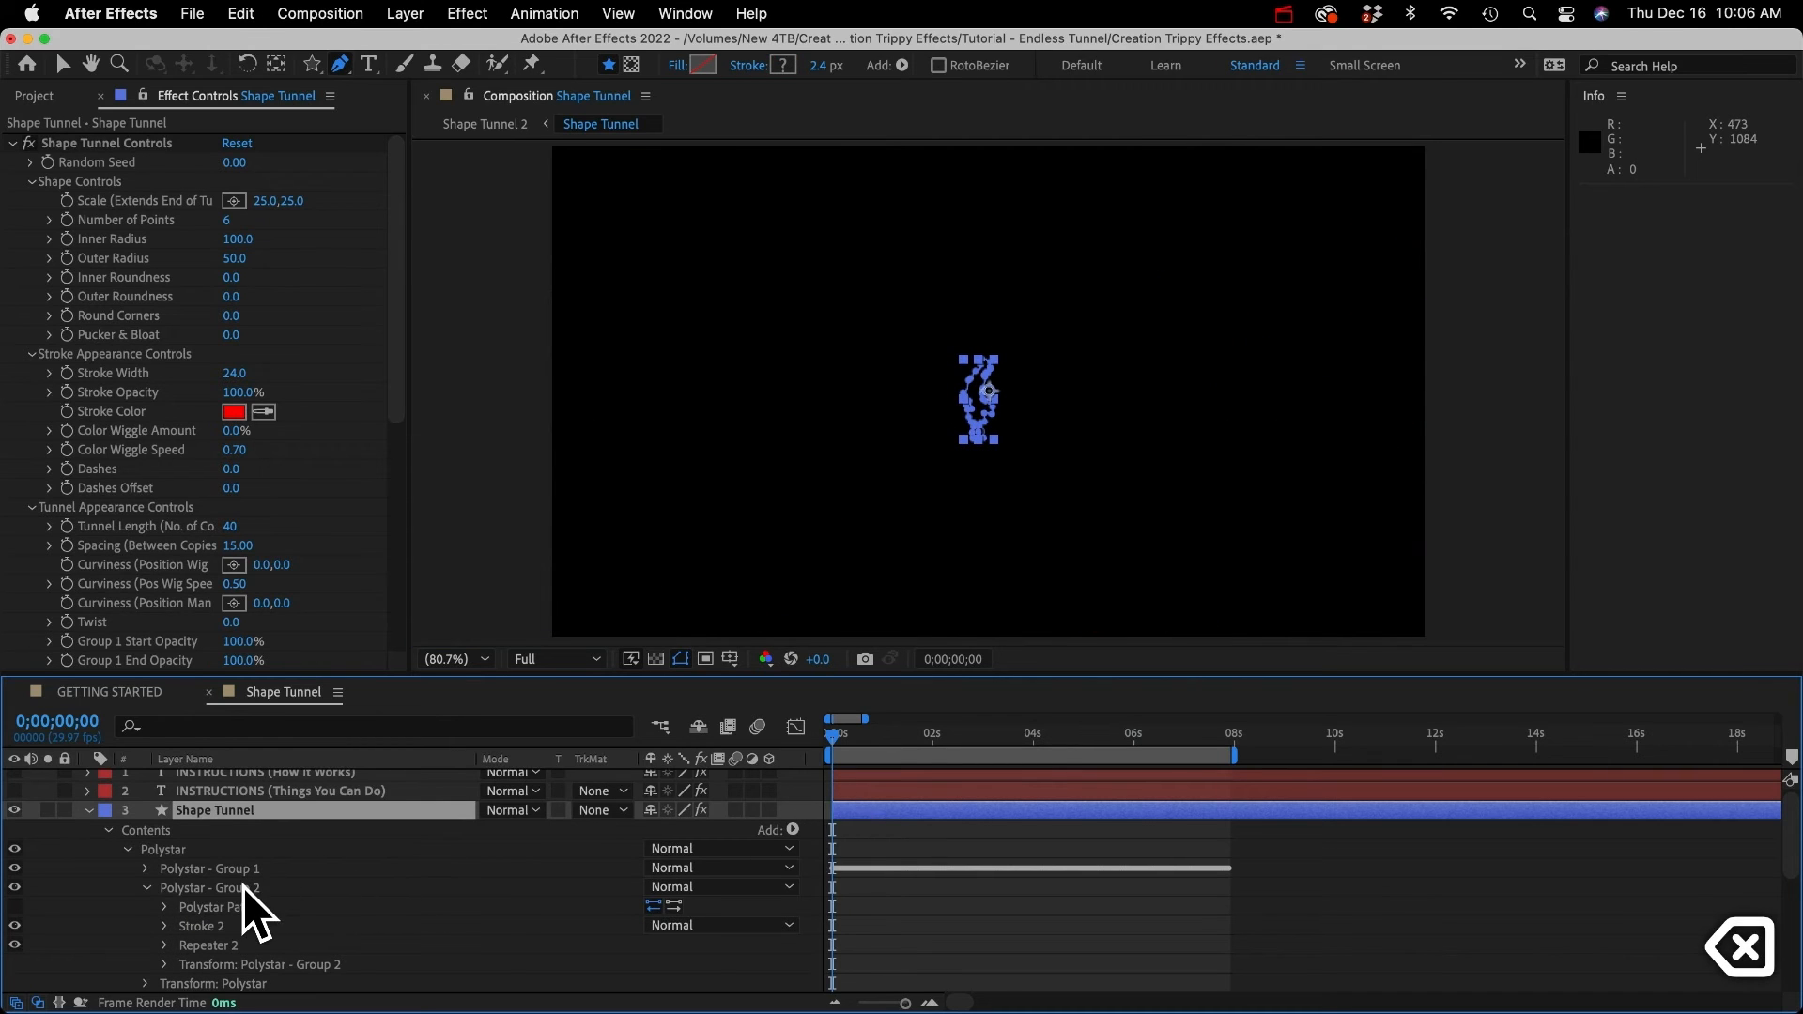
{"action": "left_click", "coordinate": [242, 888]}
{"action": "left_click", "coordinate": [794, 830]}
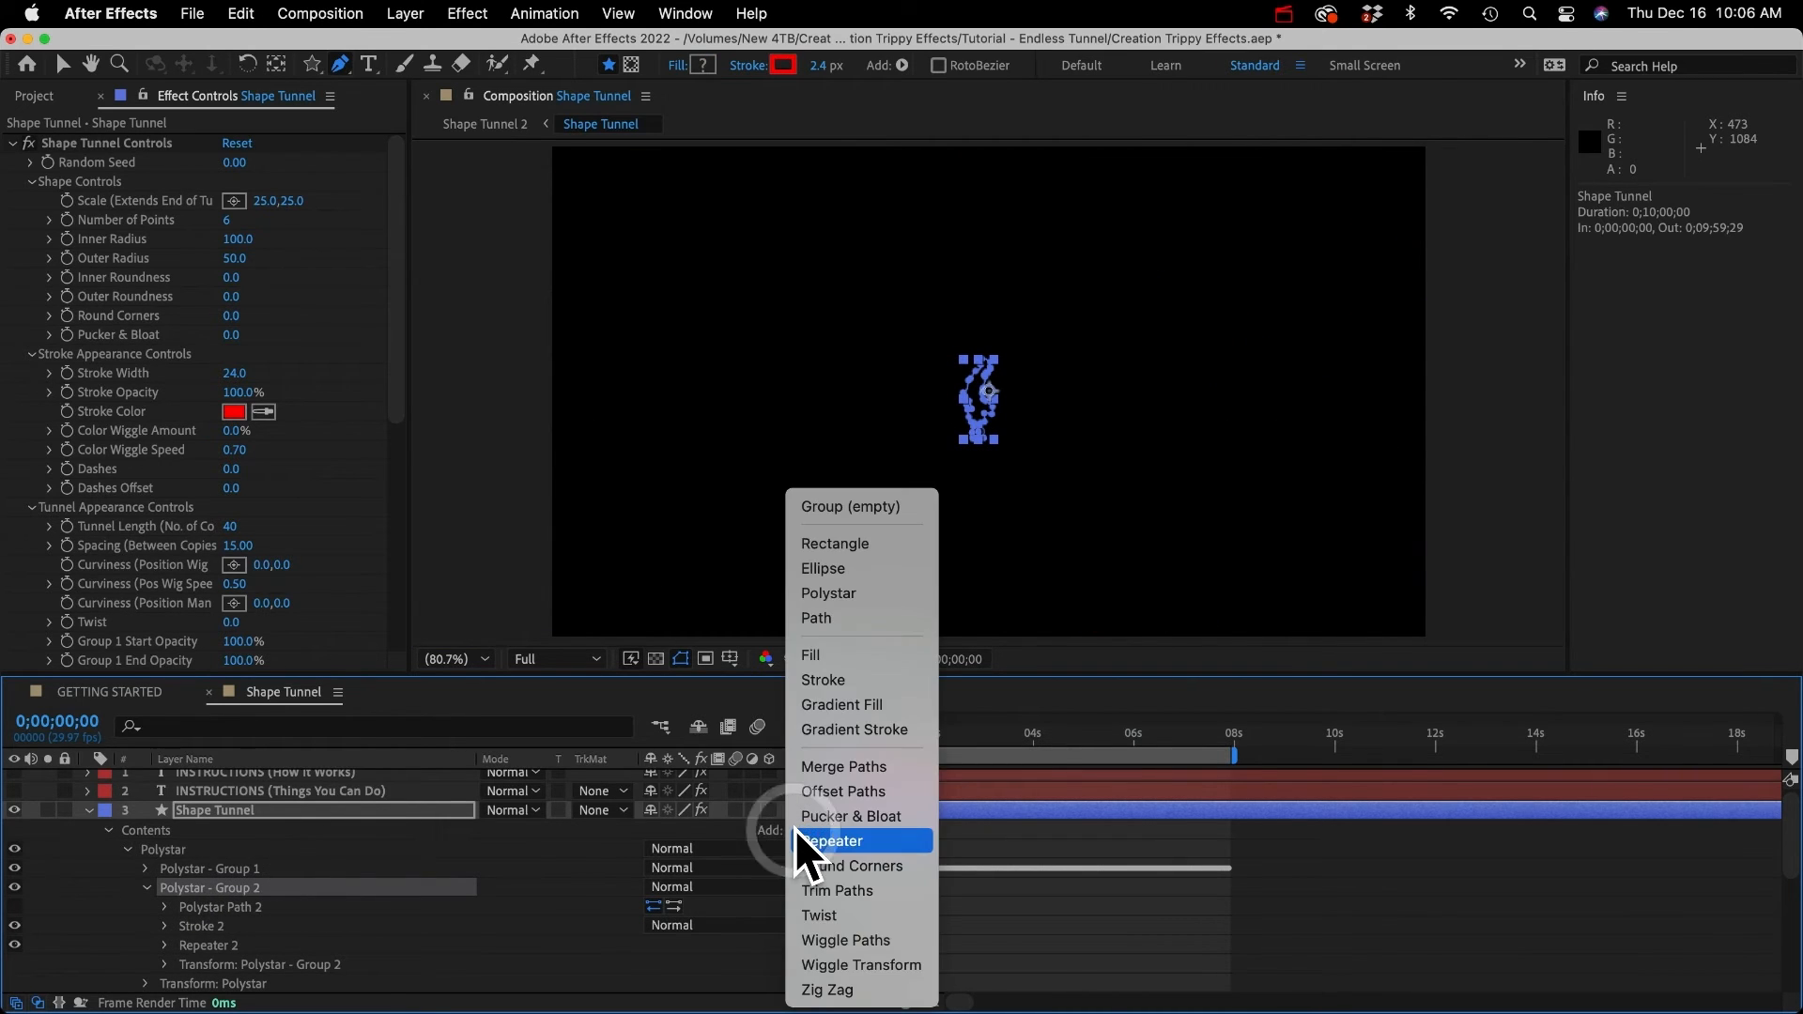
{"action": "left_click", "coordinate": [829, 627]}
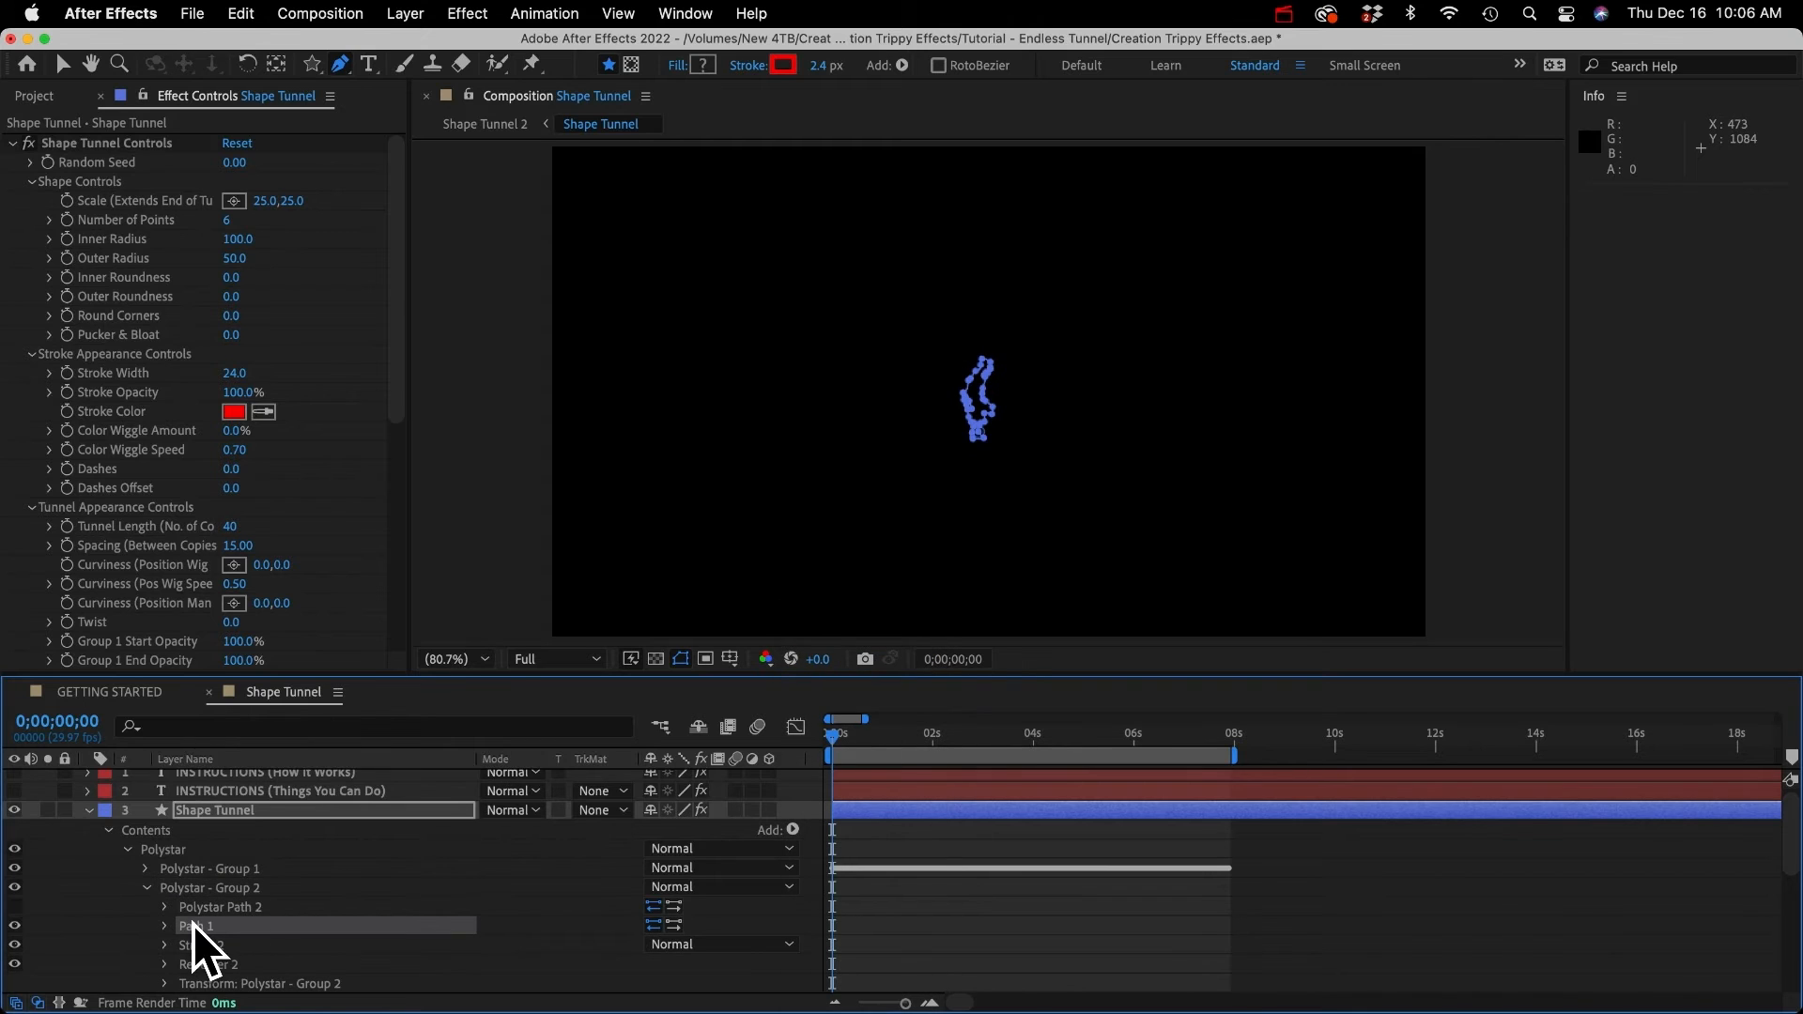
Step: Paste the dancer keyframes into the new path's Path property in Polystar - Group 2 and preview the animated tunnel
{"action": "left_click", "coordinate": [165, 926]}
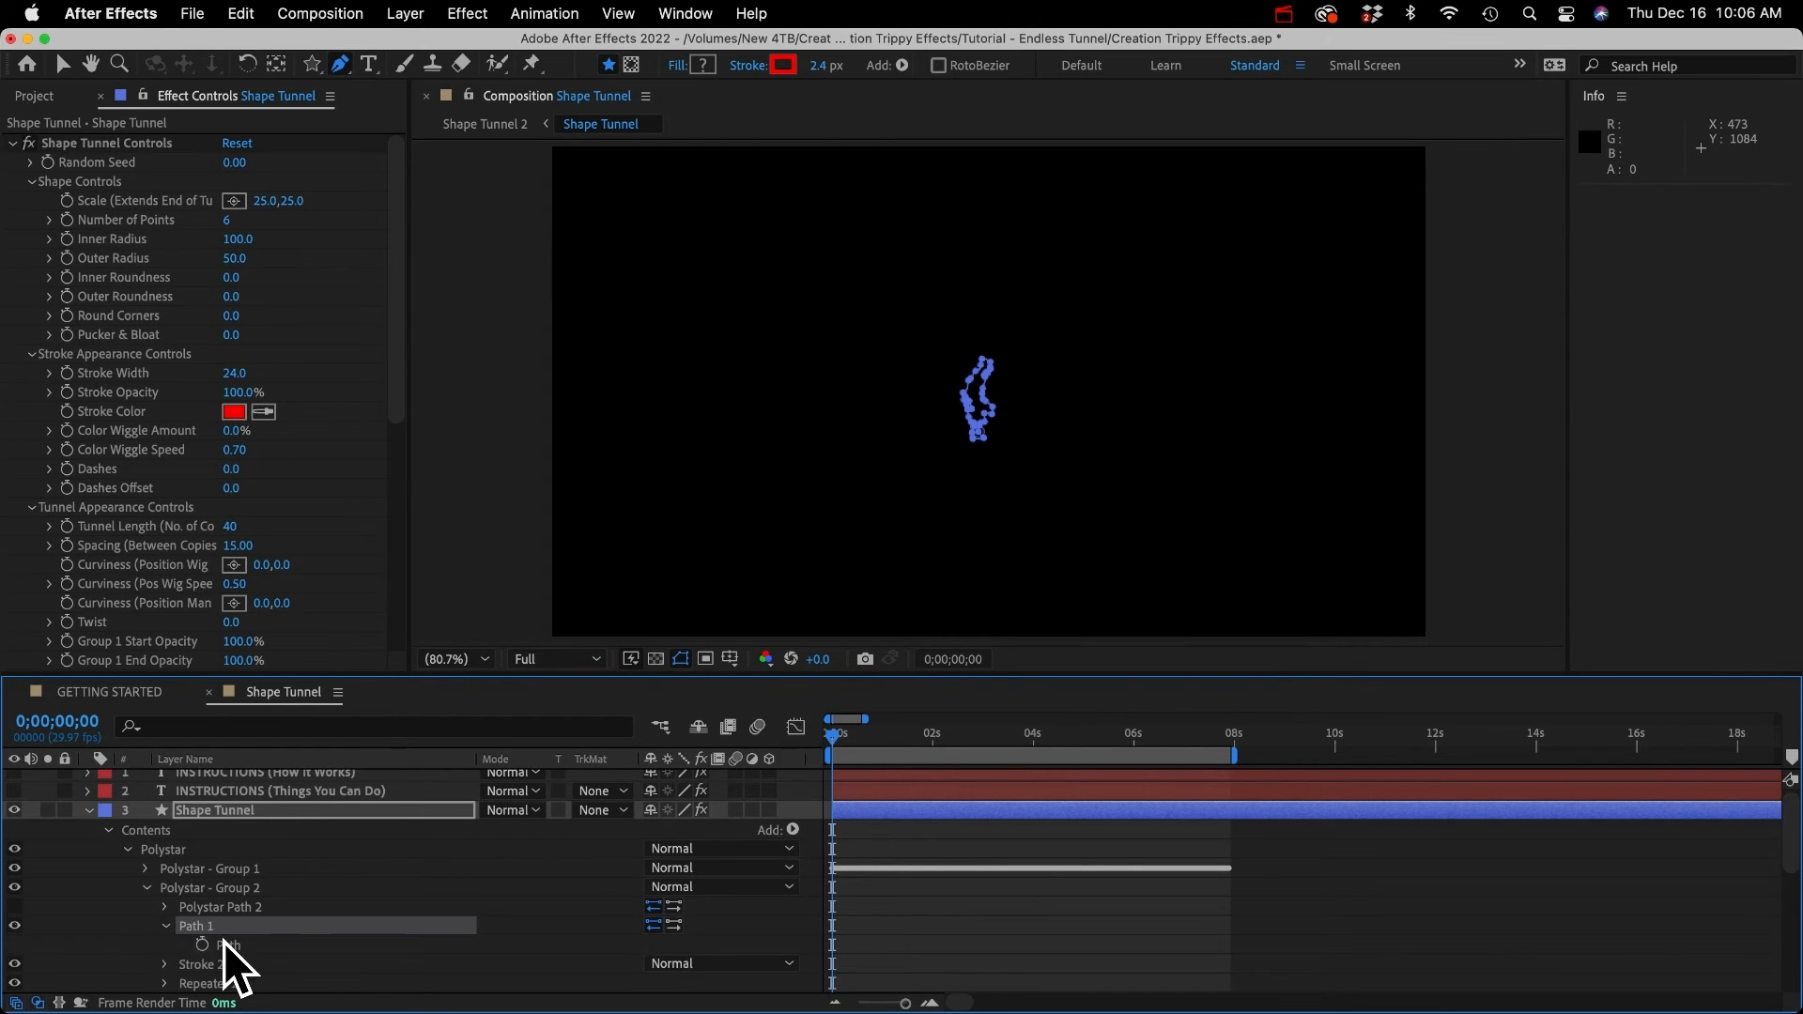
{"action": "left_click", "coordinate": [228, 944]}
{"action": "key", "text": "cmd+v"}
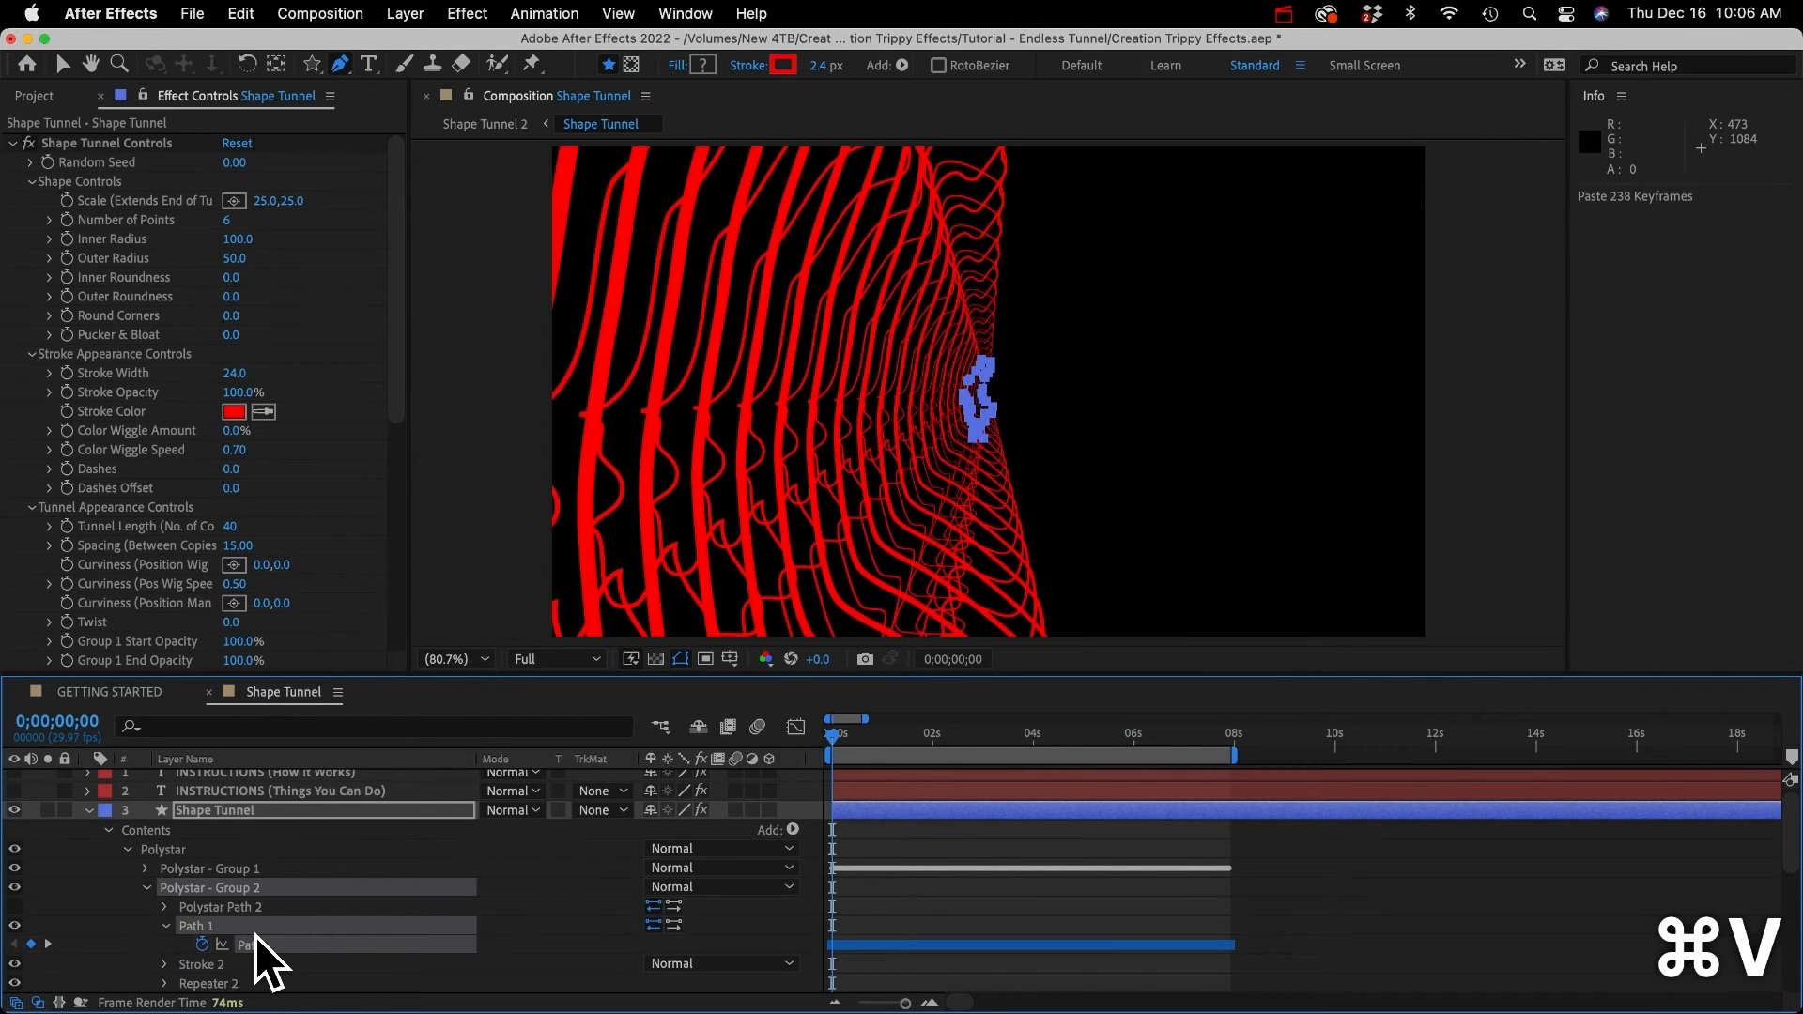
{"action": "left_click", "coordinate": [146, 887]}
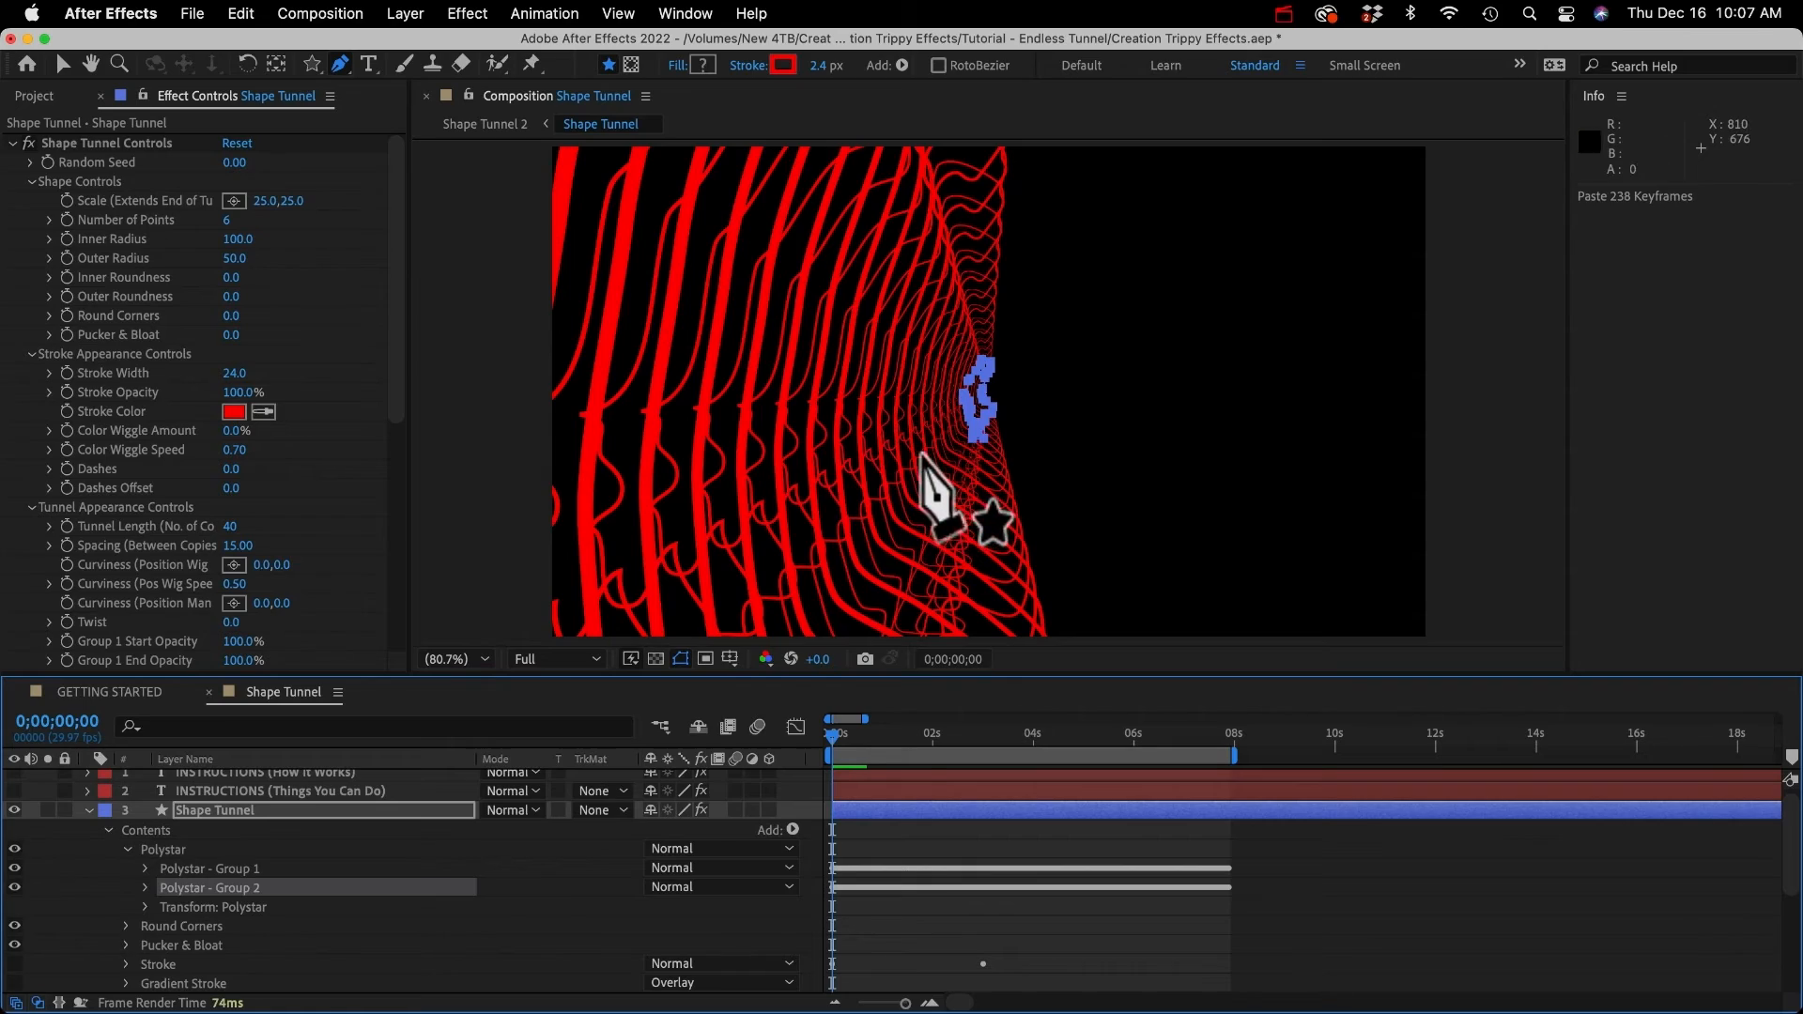
{"action": "key", "text": "space"}
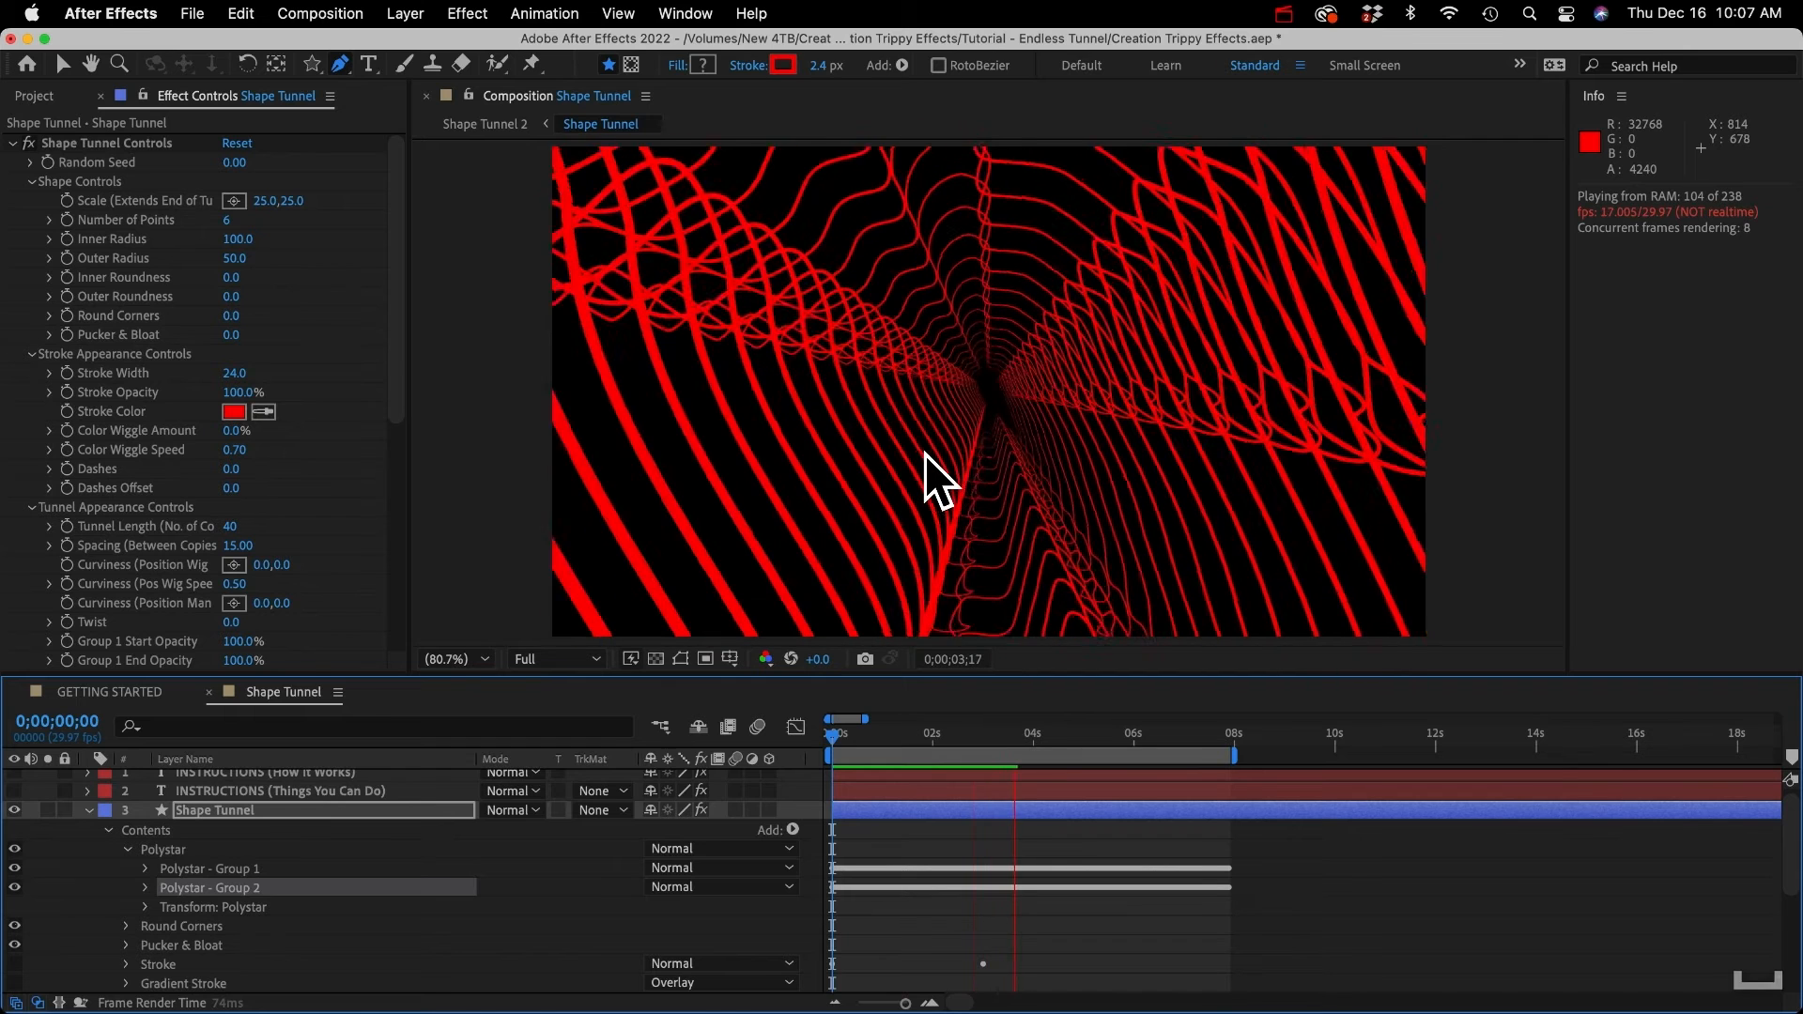
{"action": "key", "text": "space"}
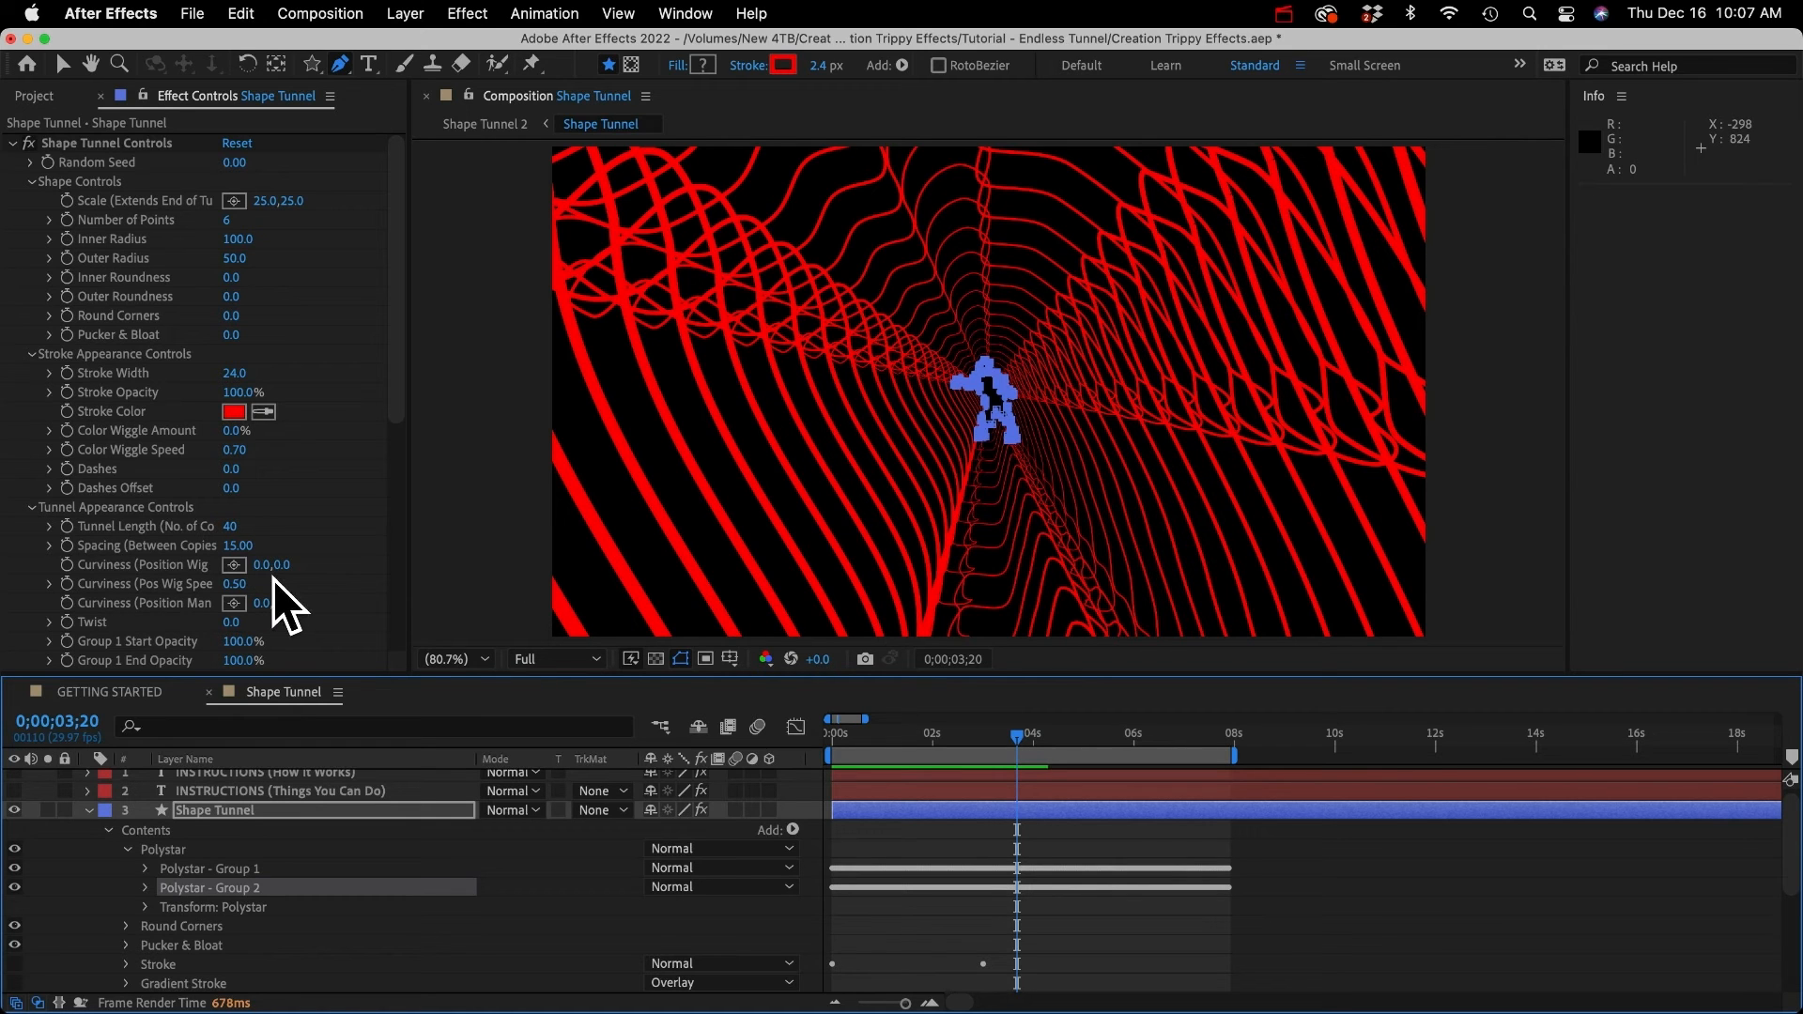
Step: Set the Scale in the Shape Tunnel Controls to 50, 50
{"action": "scroll", "coordinate": [222, 604], "scroll_direction": "down", "scroll_amount": 7}
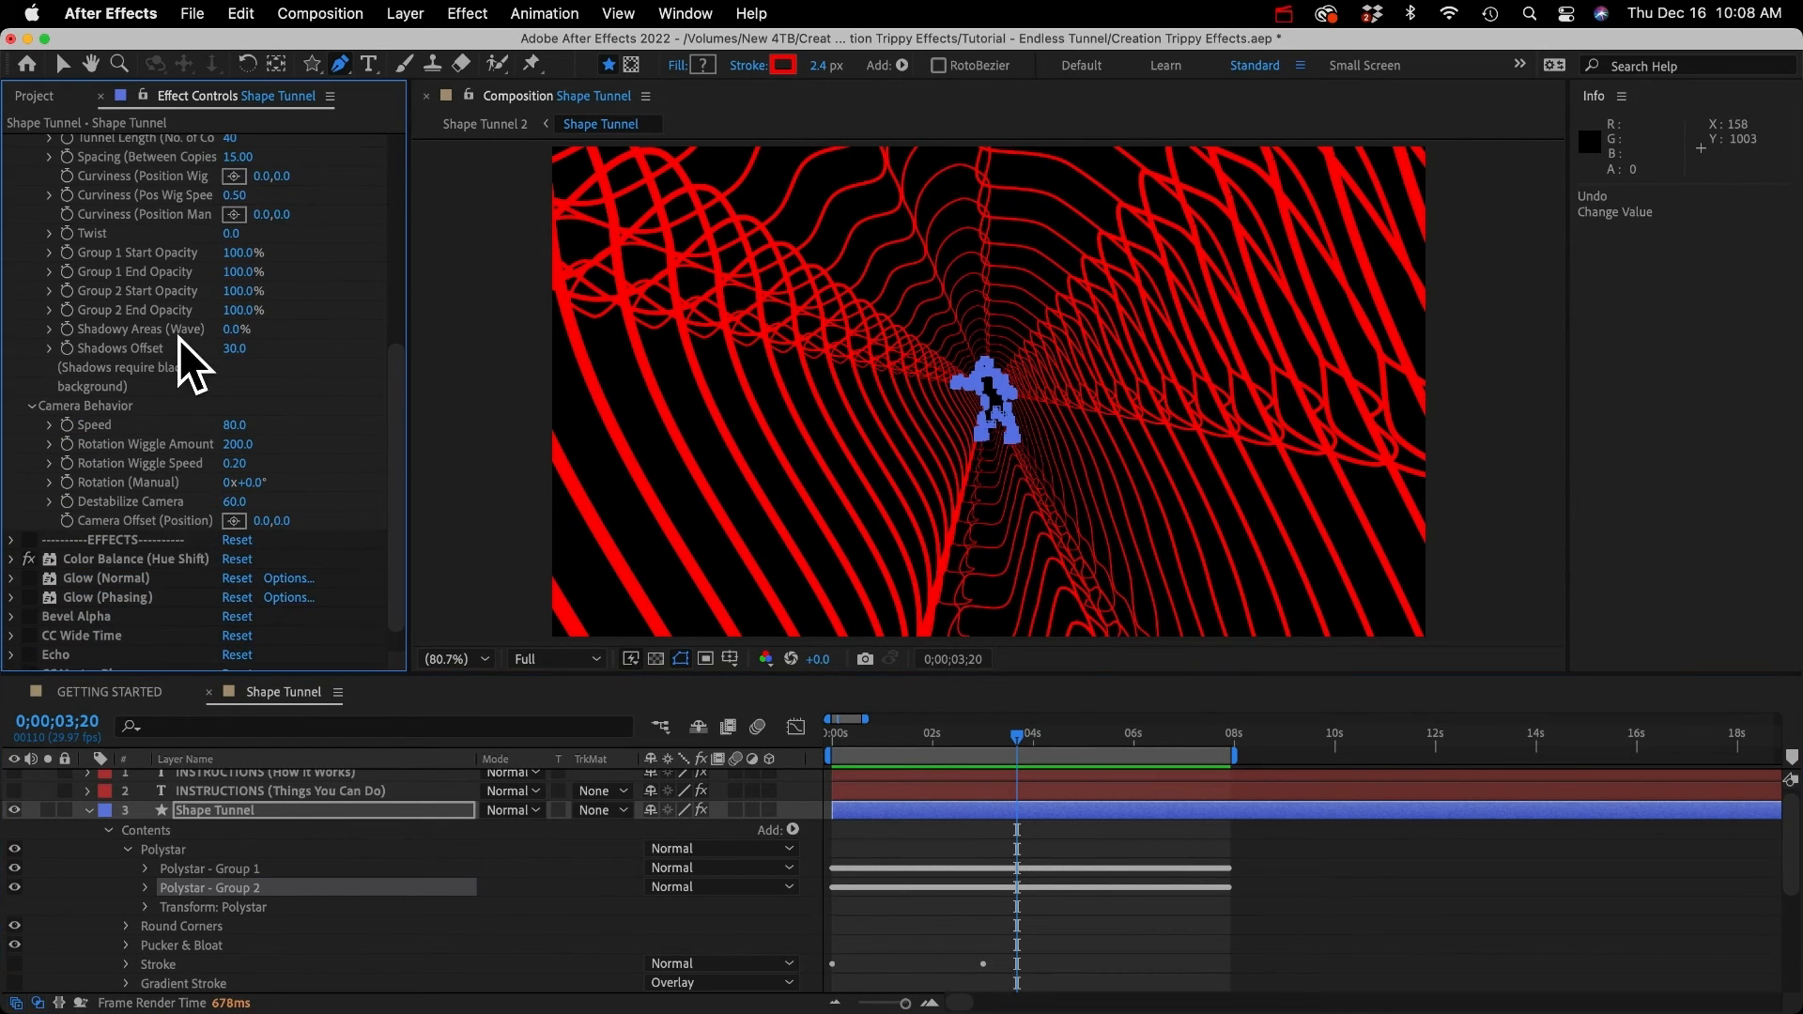
{"action": "scroll", "coordinate": [192, 366], "scroll_direction": "up", "scroll_amount": 7}
{"action": "left_click", "coordinate": [272, 201]}
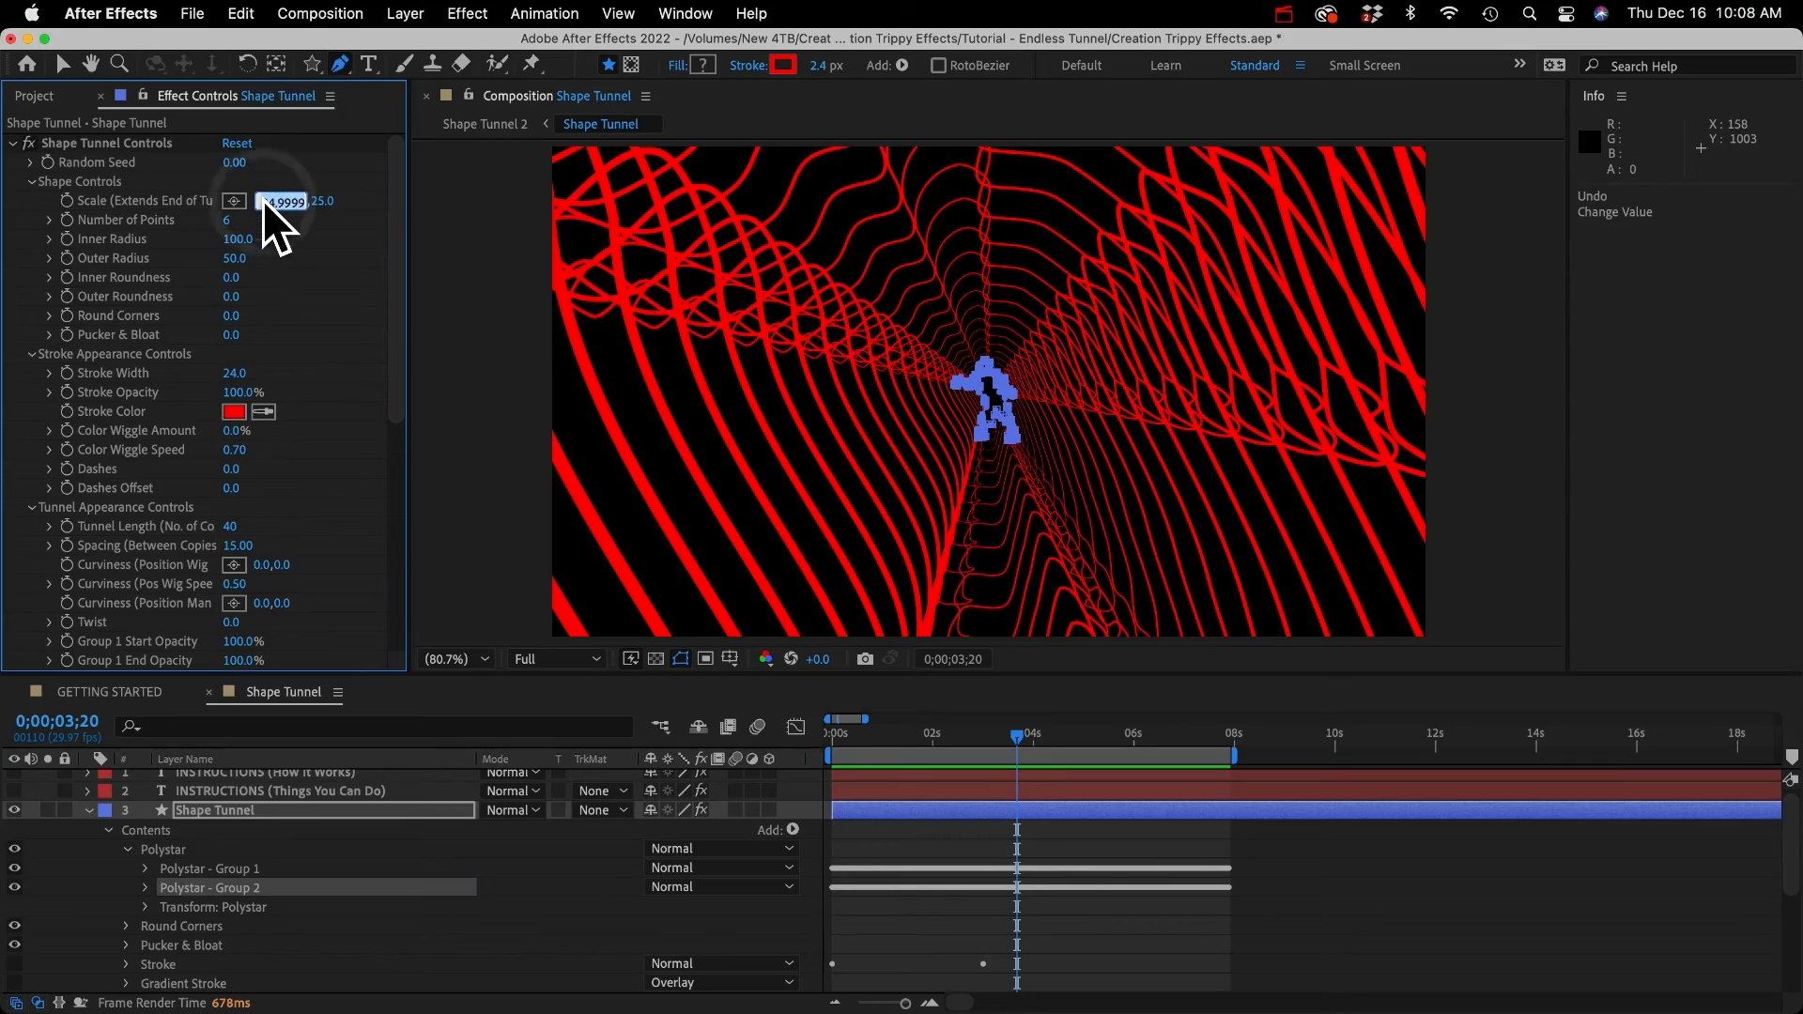
{"action": "type", "text": "50"}
{"action": "key", "text": "Tab"}
{"action": "type", "text": "50"}
{"action": "key", "text": "Return"}
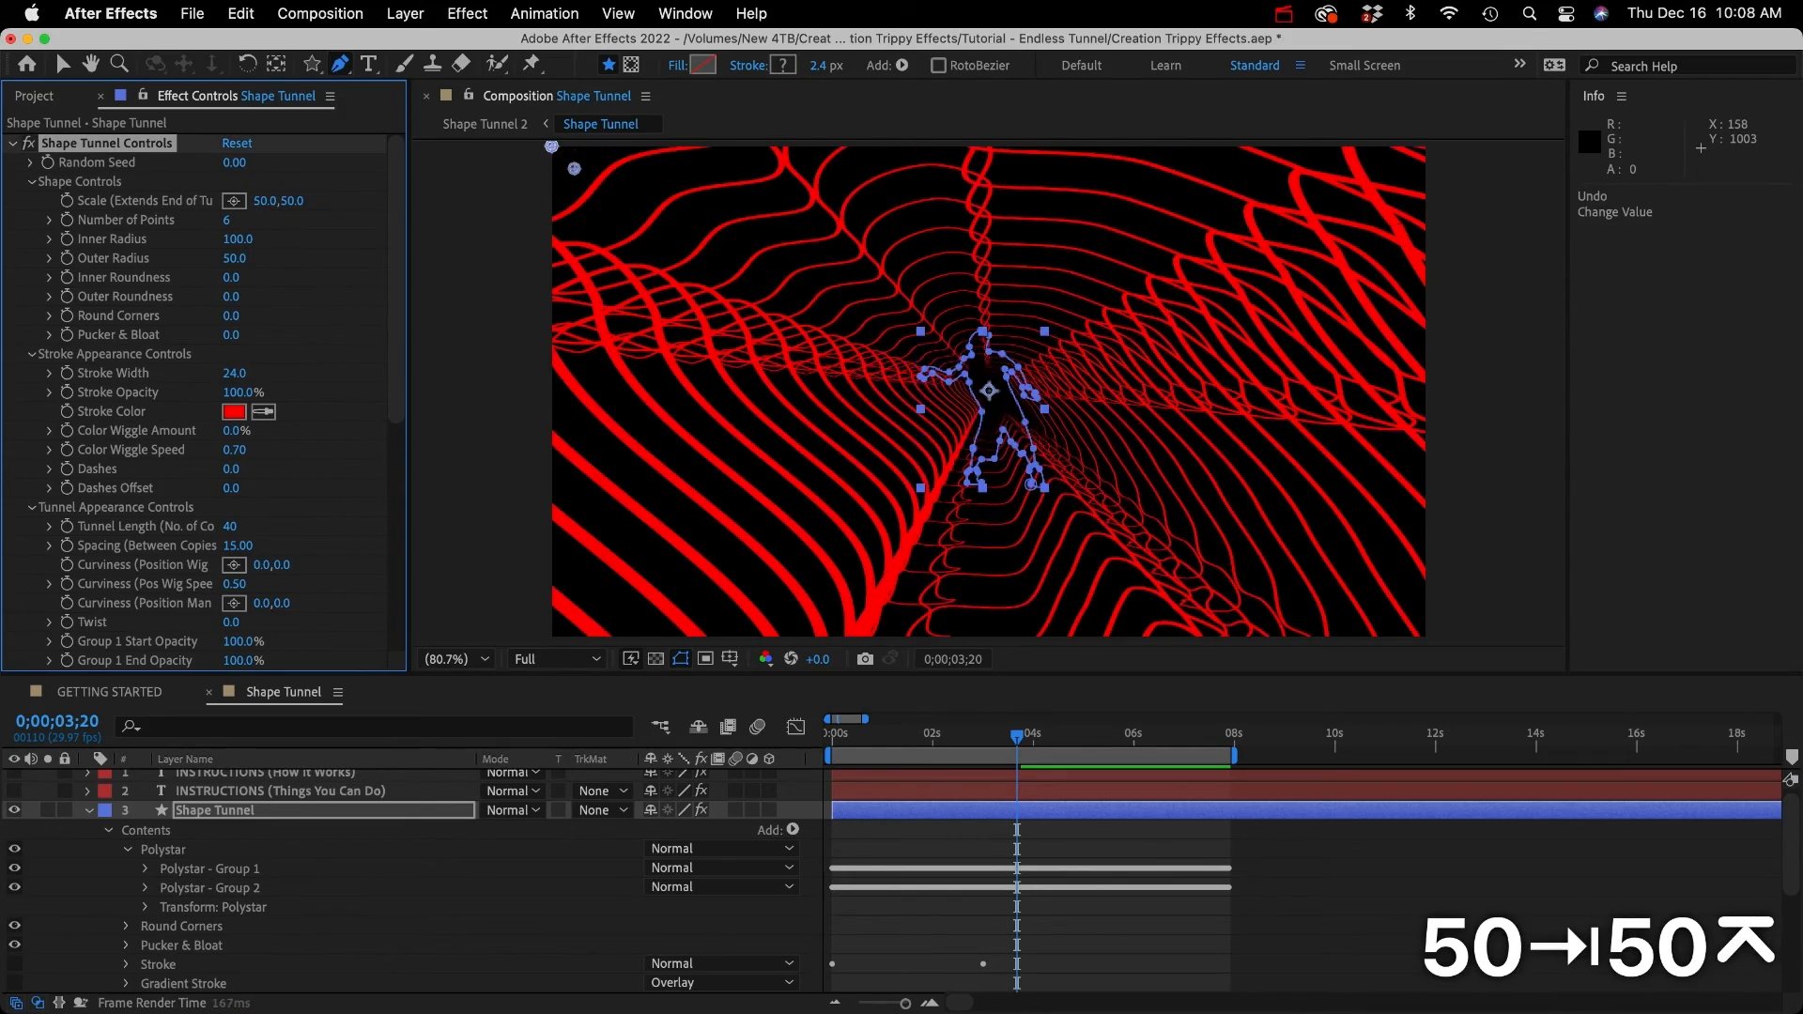